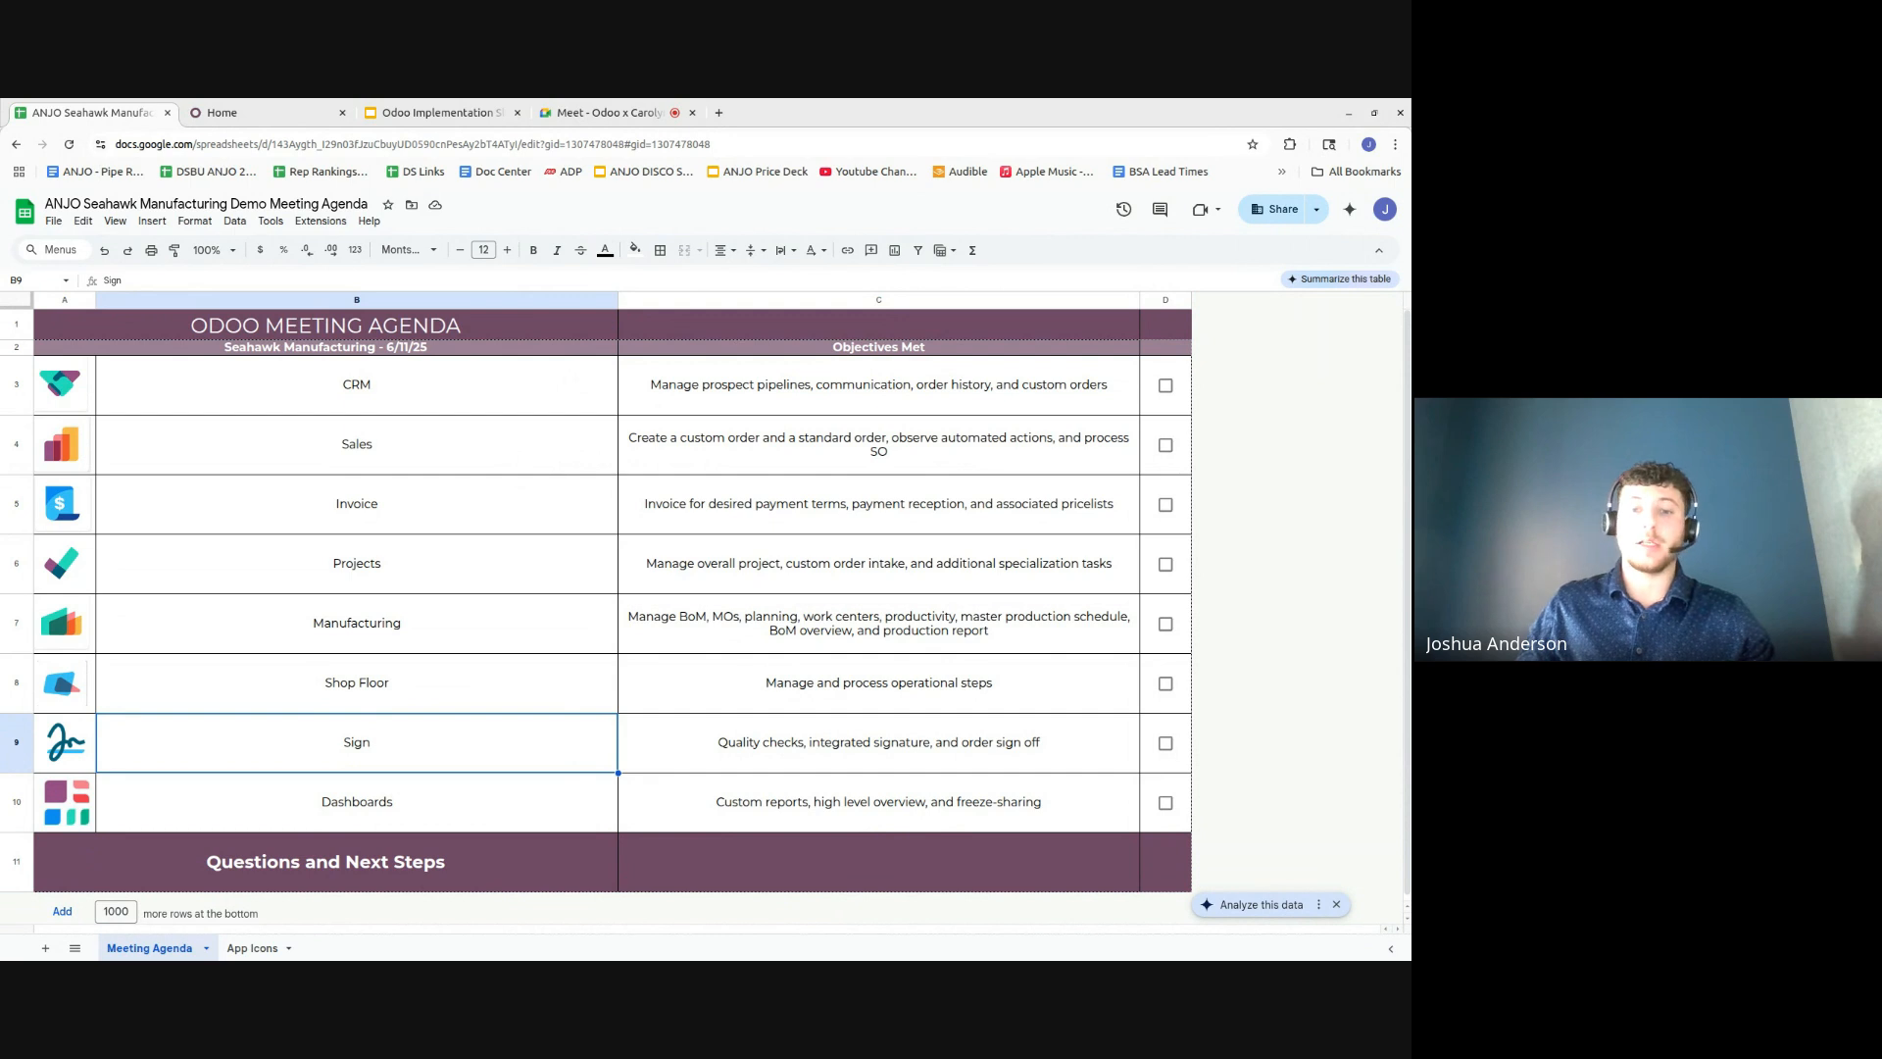
- Switch to Odoo in the browser and open the CRM pipeline
{"action": "left_click", "coordinate": [242, 114]}
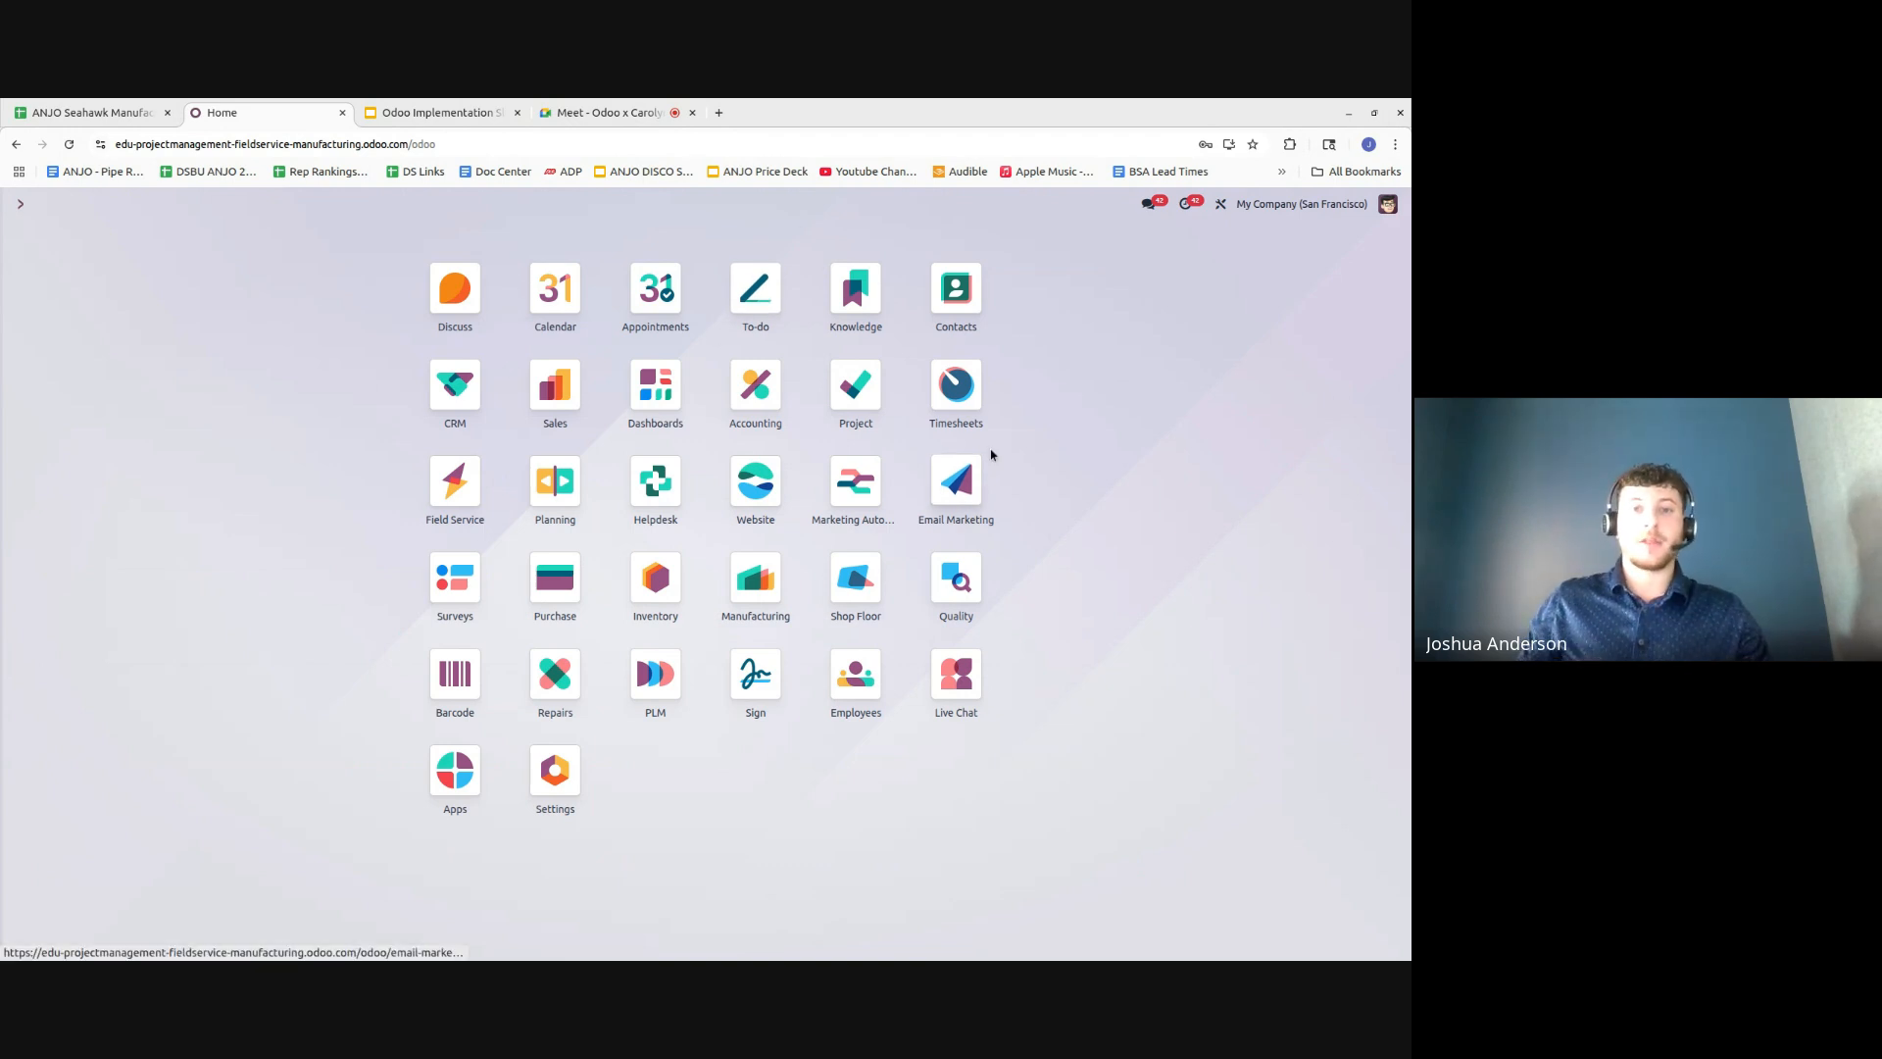
{"action": "left_click", "coordinate": [455, 386]}
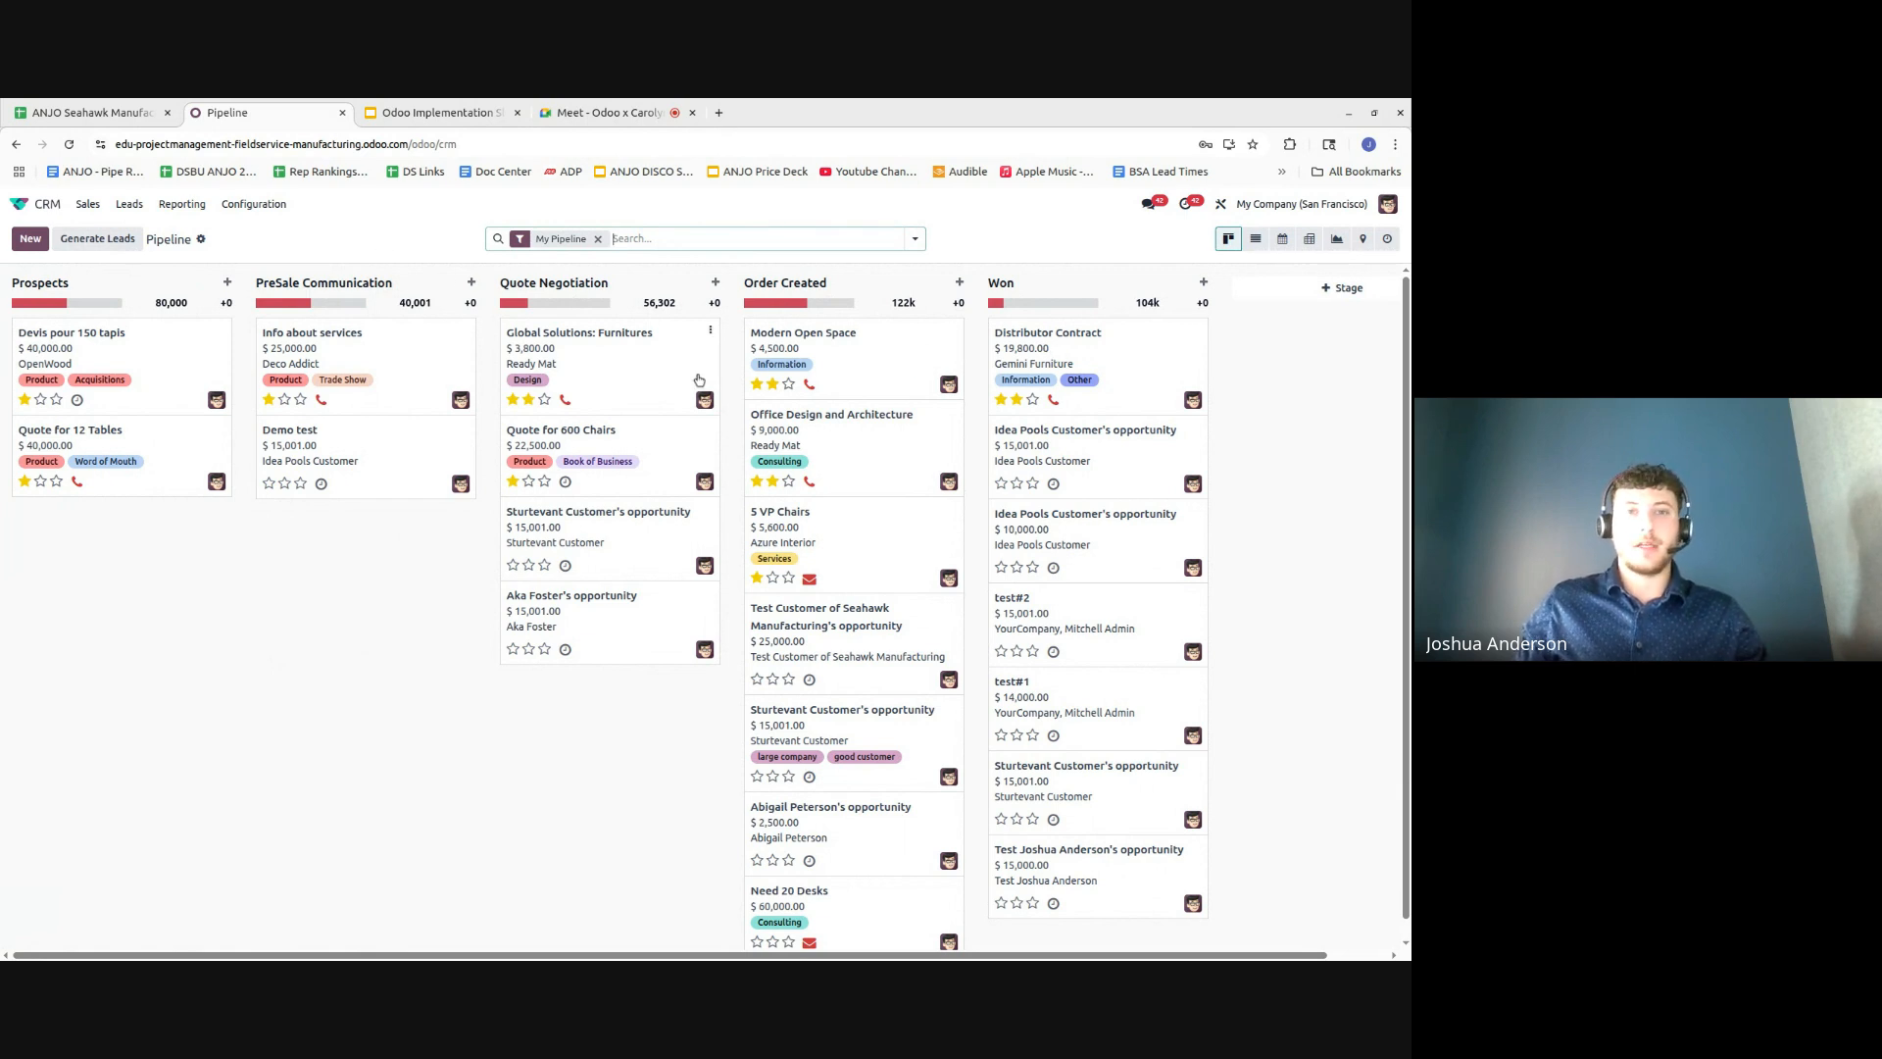
- Switch to the Google Meet call, turn off the camera, and return to the Odoo CRM pipeline
{"action": "left_click", "coordinate": [584, 115]}
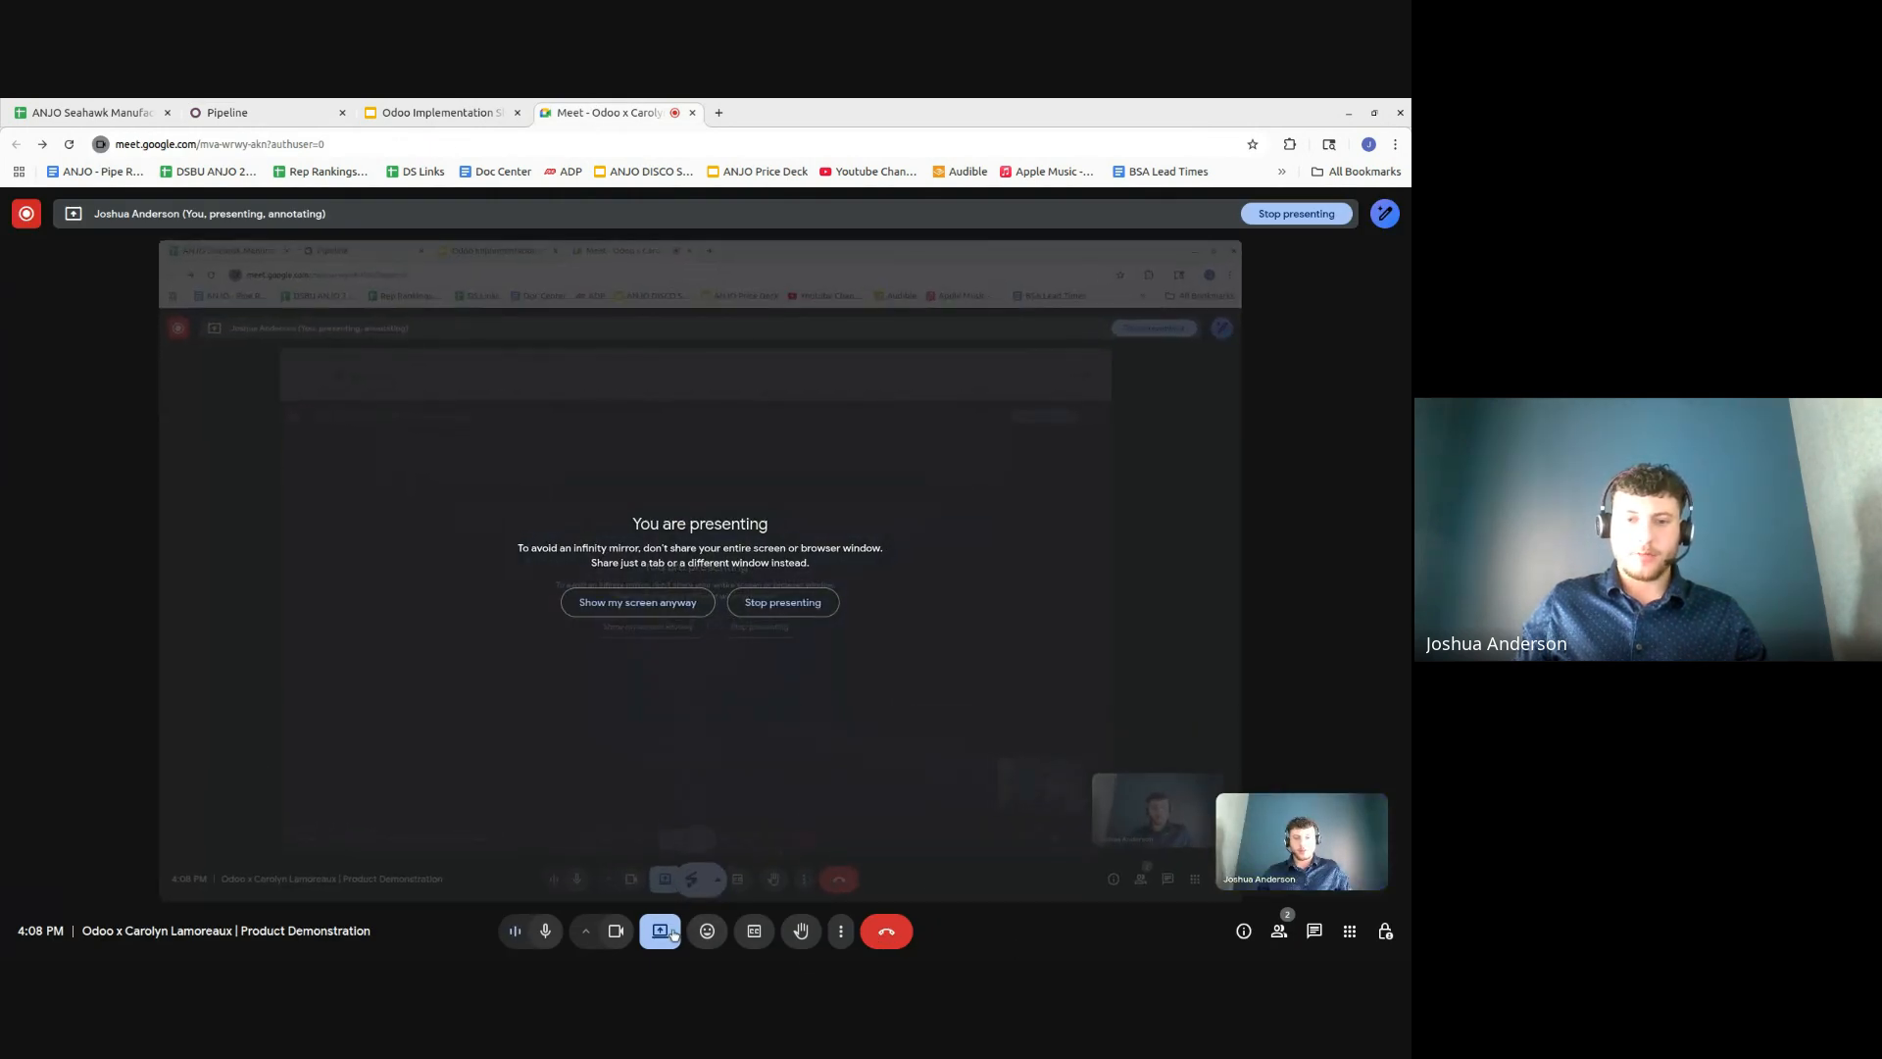
{"action": "left_click", "coordinate": [615, 930]}
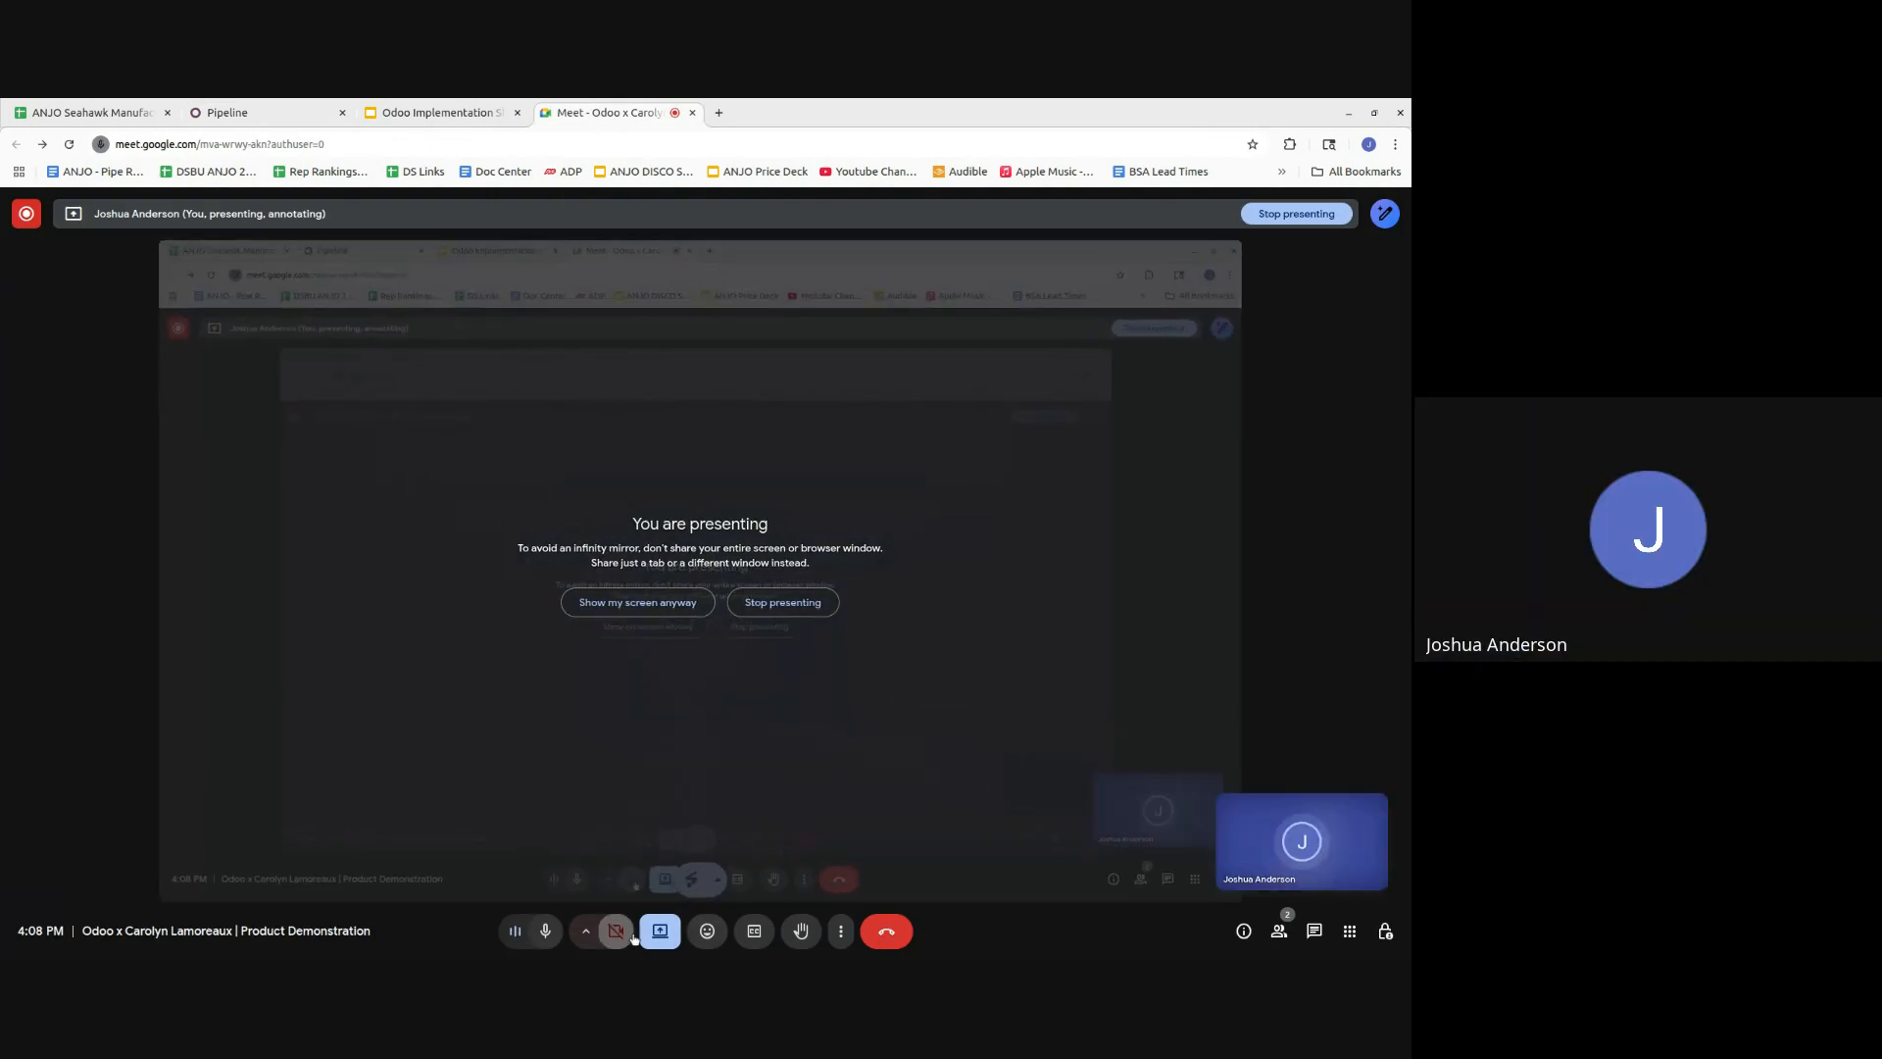
{"action": "left_click", "coordinate": [249, 122]}
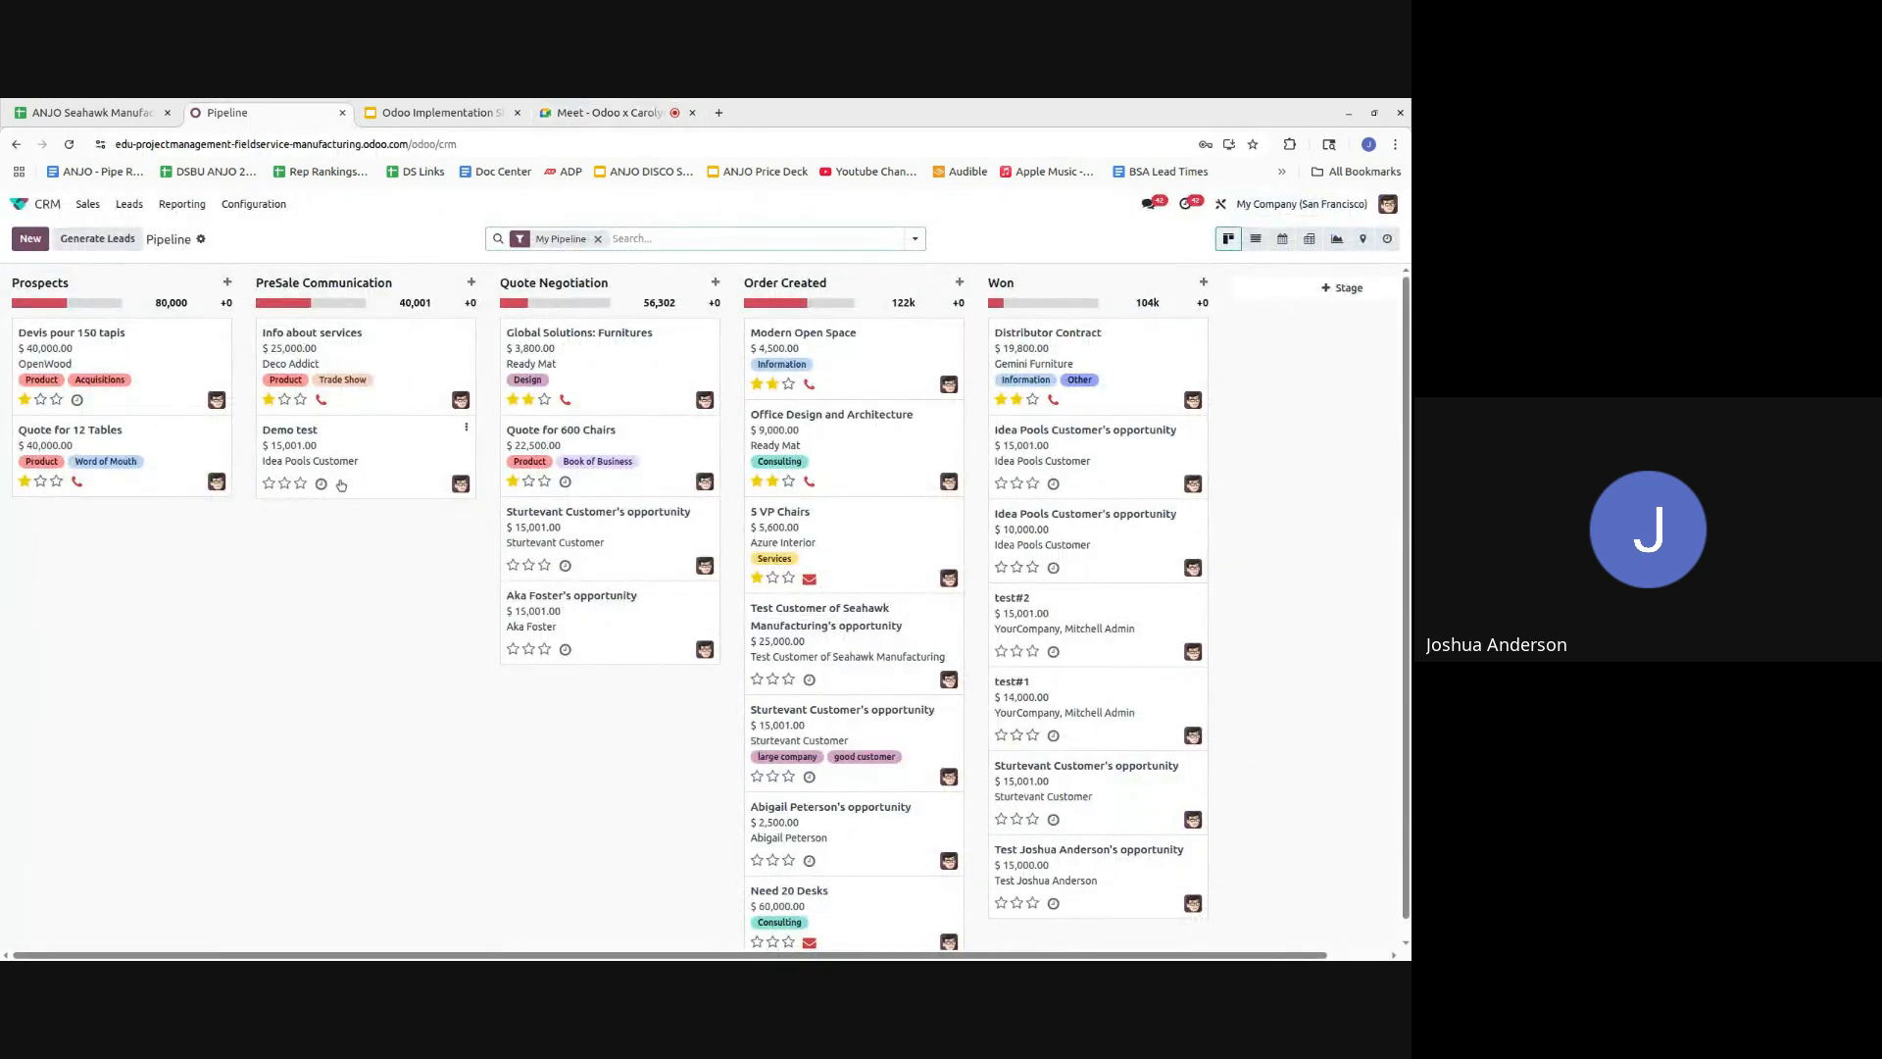
- Start an opportunity for Test Customer of Seahawk Manufacturing, examine the customer's contact record, and return to the pipeline
{"action": "left_click", "coordinate": [30, 239]}
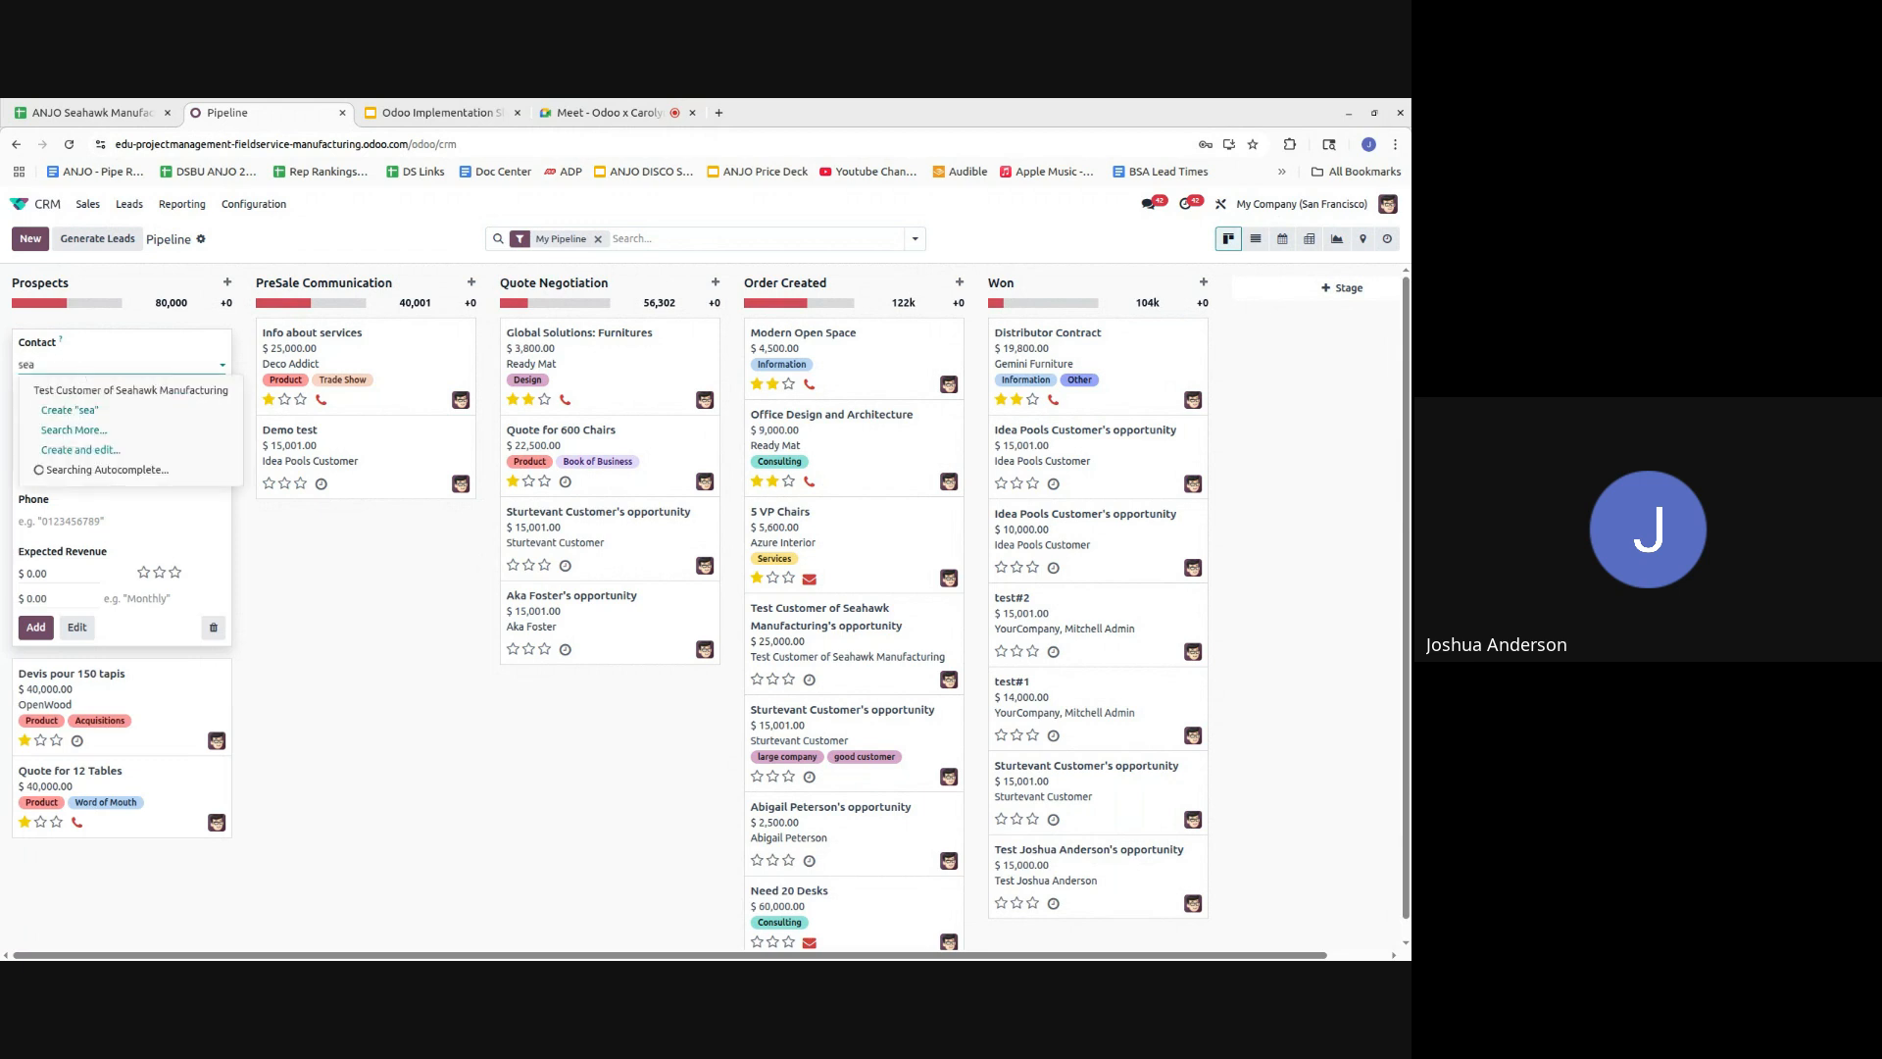
{"action": "key", "text": "BackSpace"}
{"action": "key", "text": "BackSpace"}
{"action": "key", "text": "BackSpace"}
{"action": "type", "text": "test"}
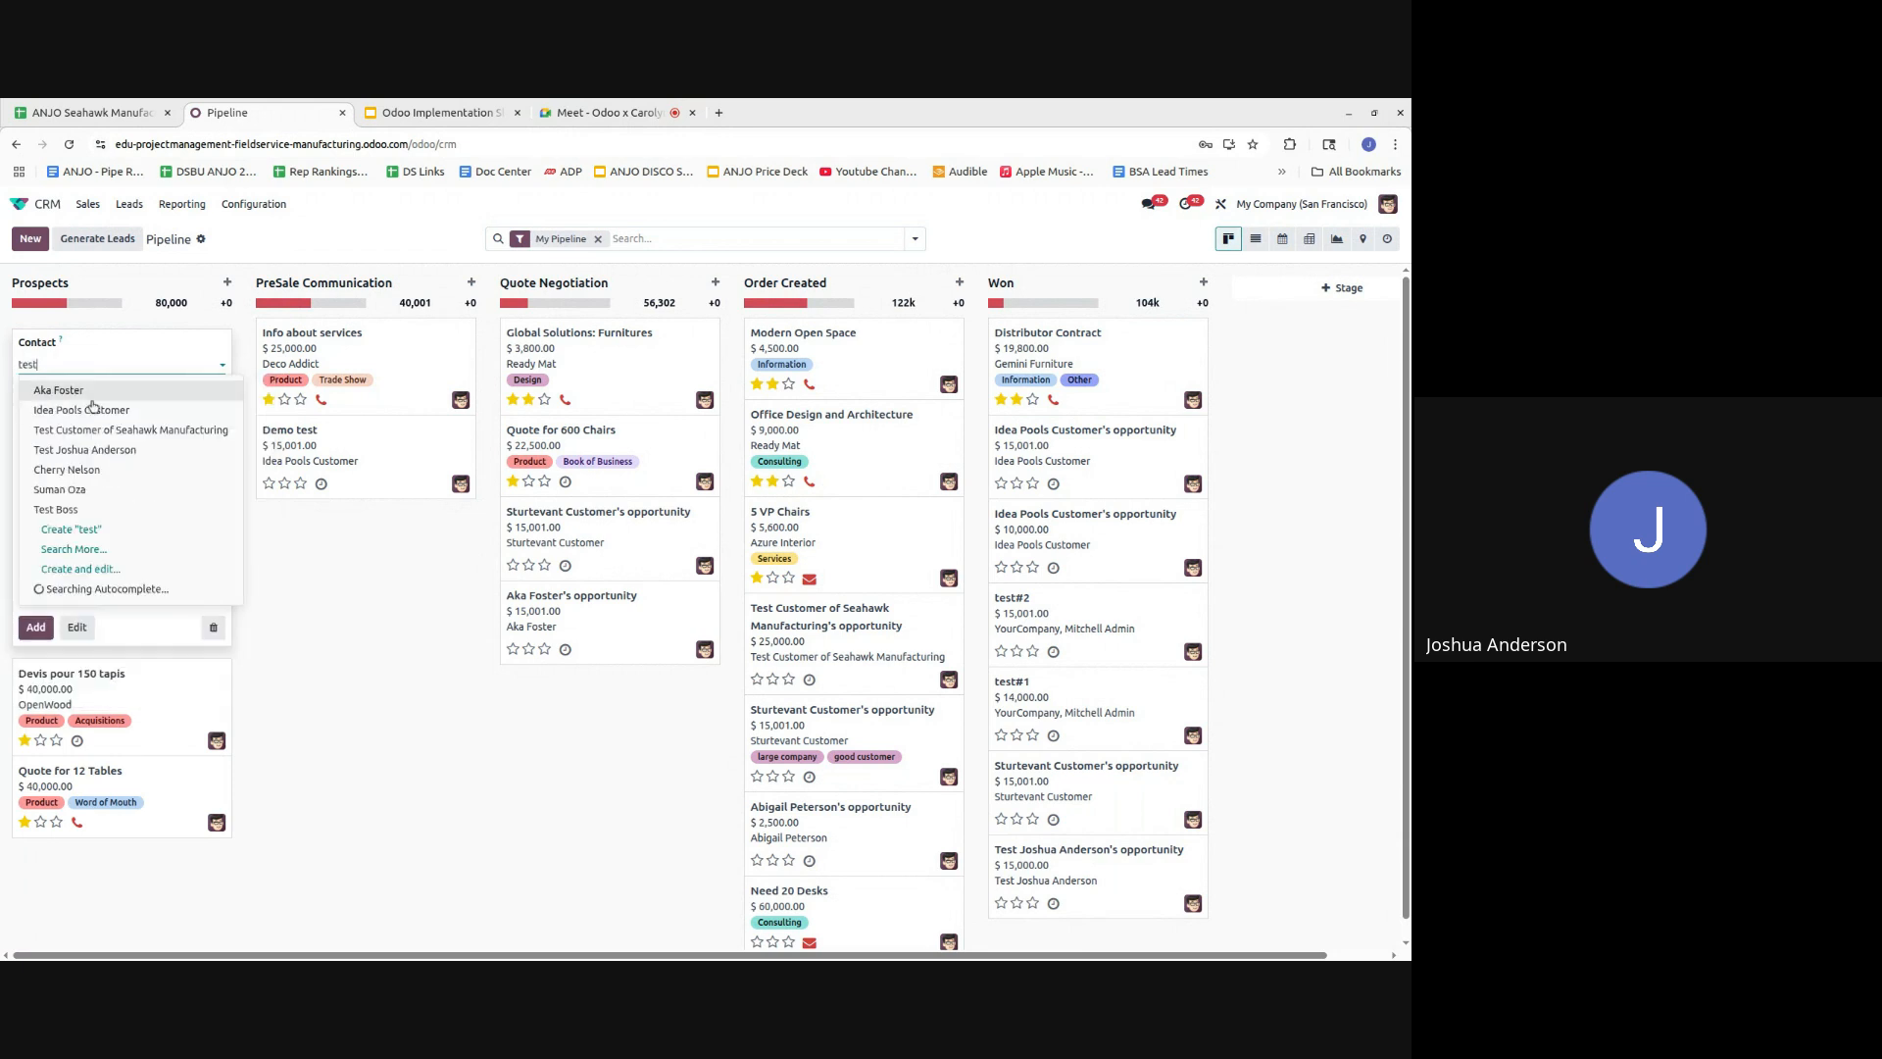
{"action": "left_click", "coordinate": [71, 432]}
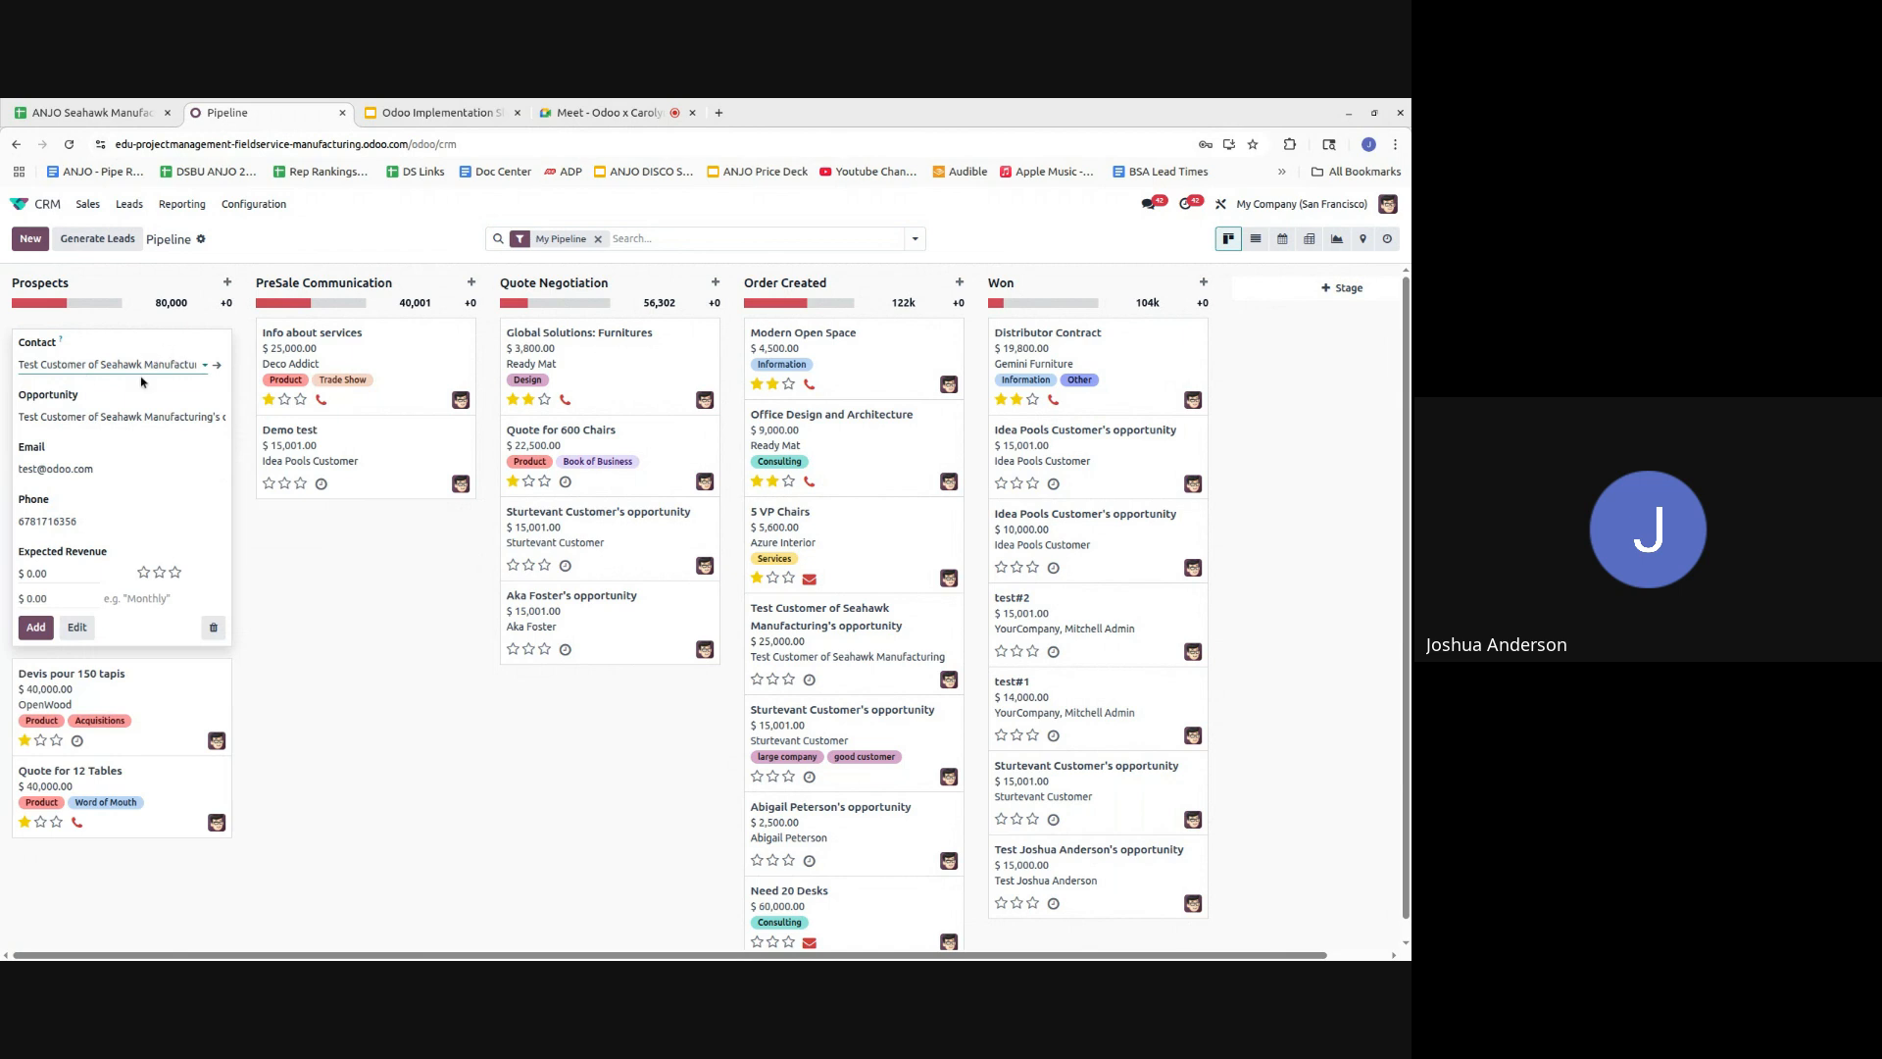
{"action": "left_click", "coordinate": [216, 364]}
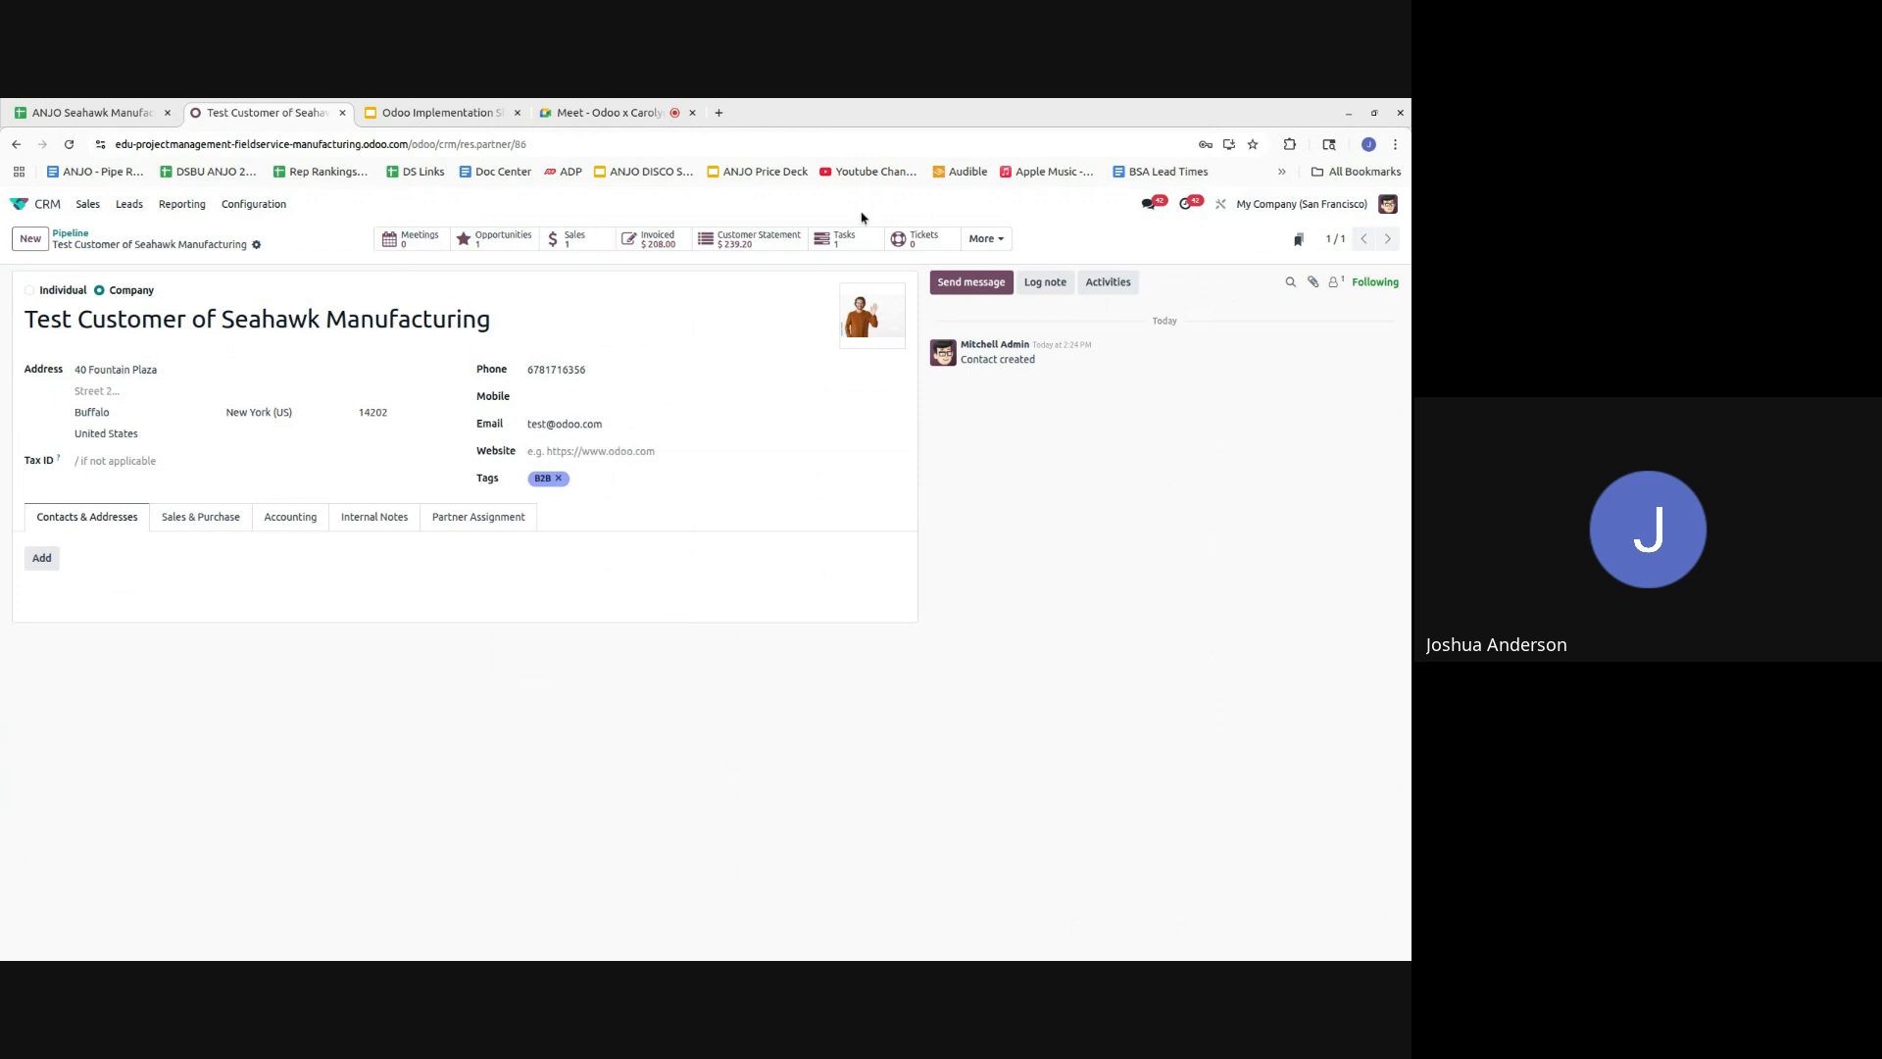
{"action": "left_click", "coordinate": [79, 239]}
- Add an opportunity for Test Customer of Seahawk Manufacturing with $500 expected revenue and one-star priority
{"action": "left_click", "coordinate": [31, 239]}
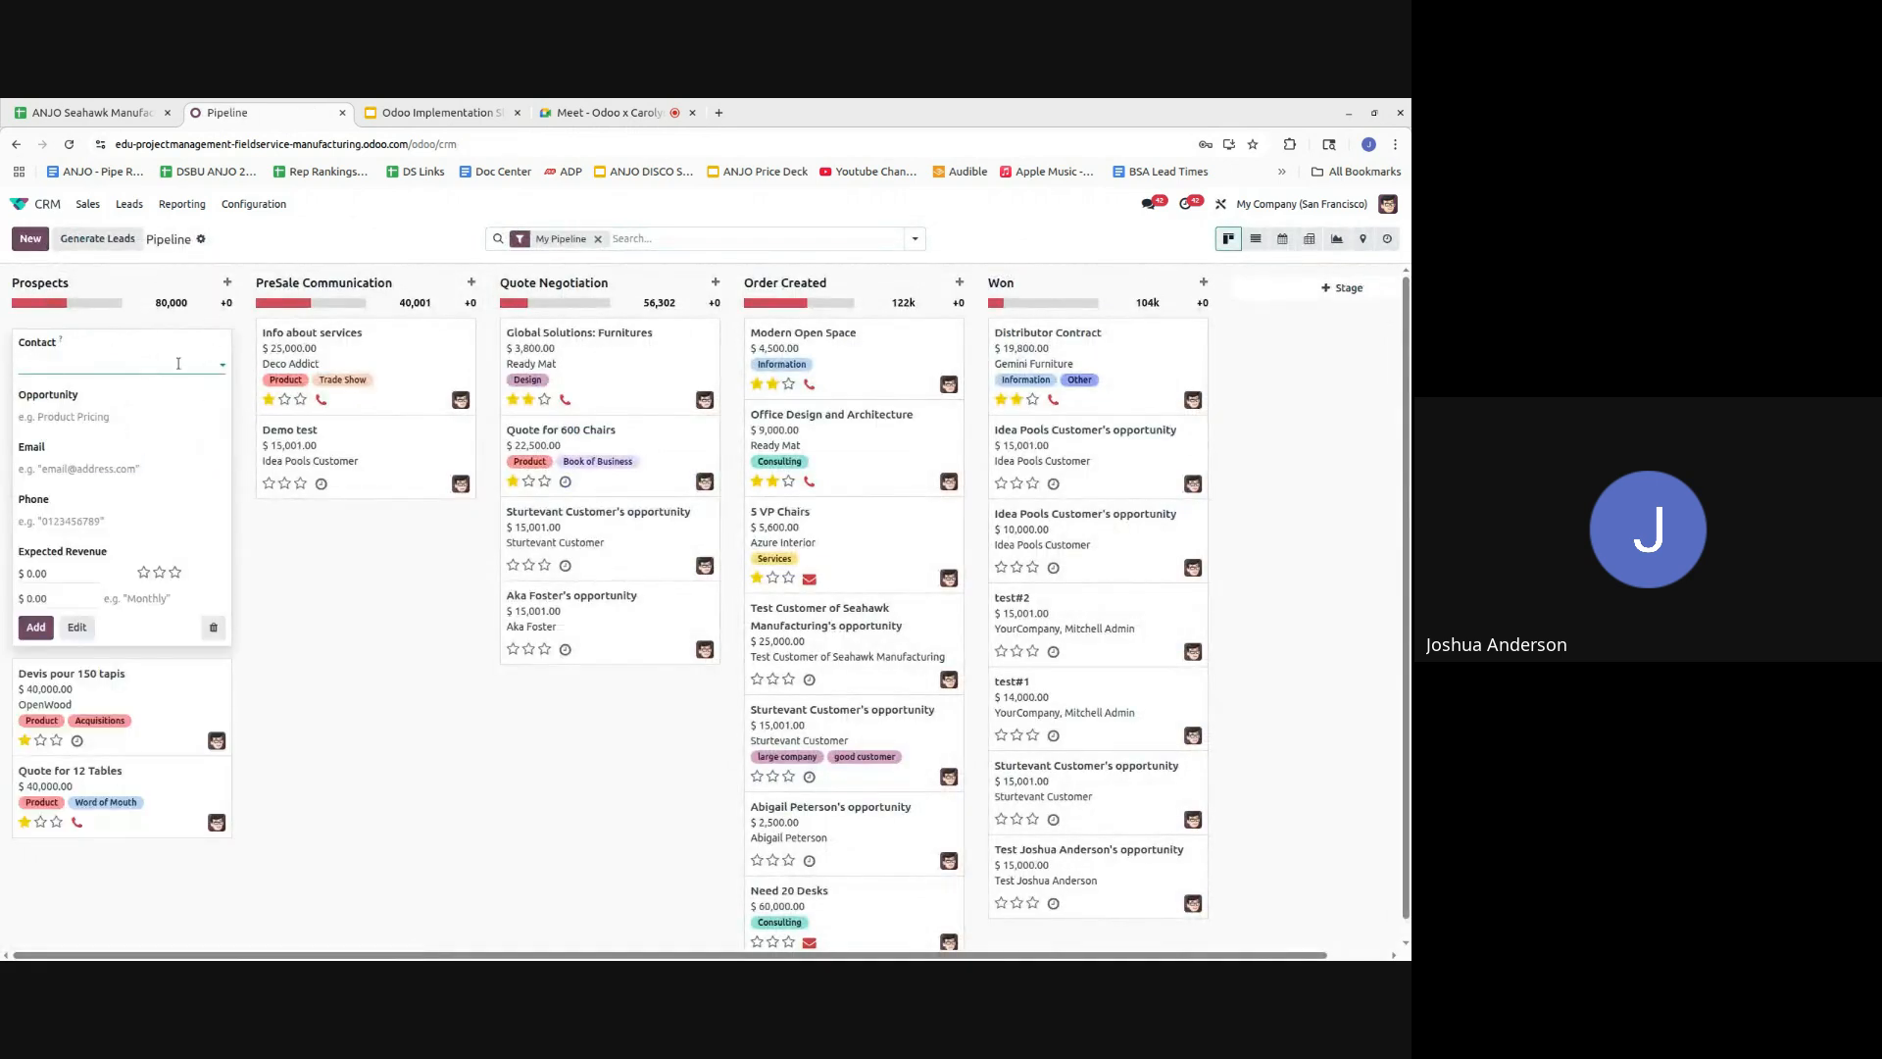
{"action": "type", "text": "test"}
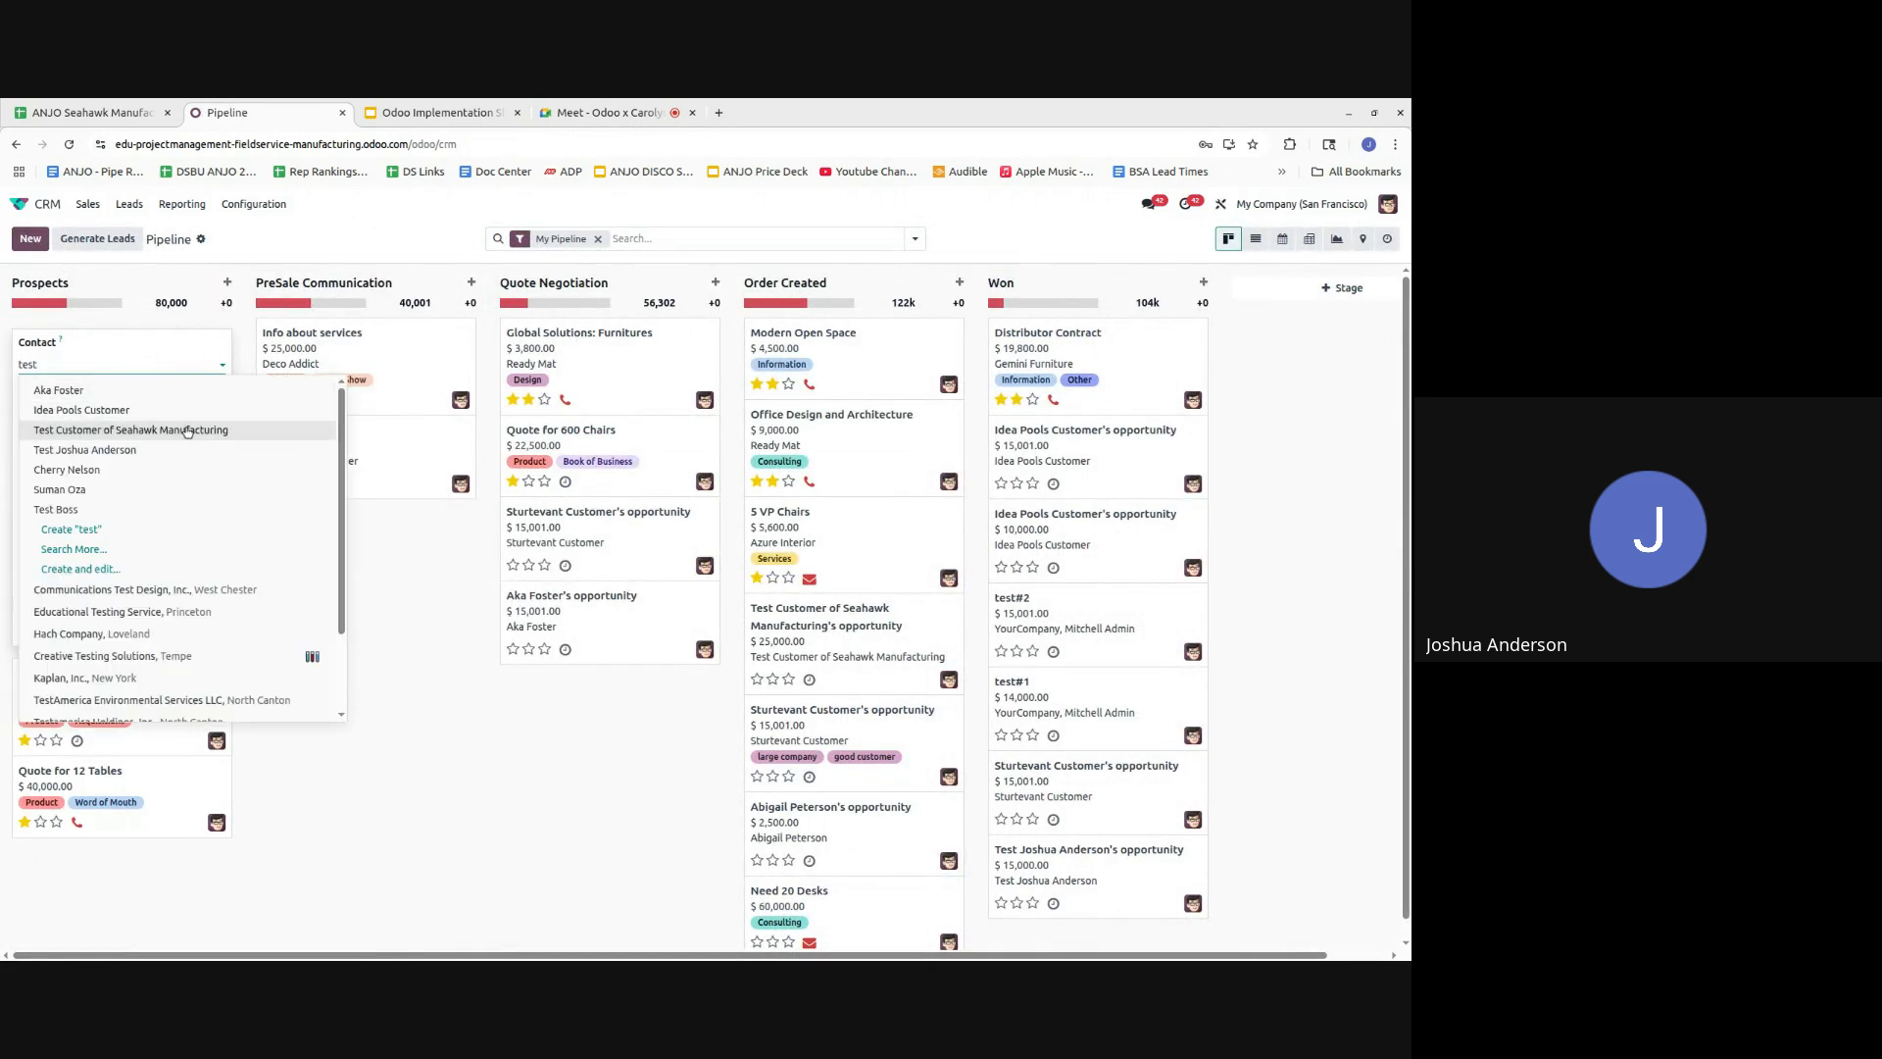
{"action": "left_click", "coordinate": [187, 431]}
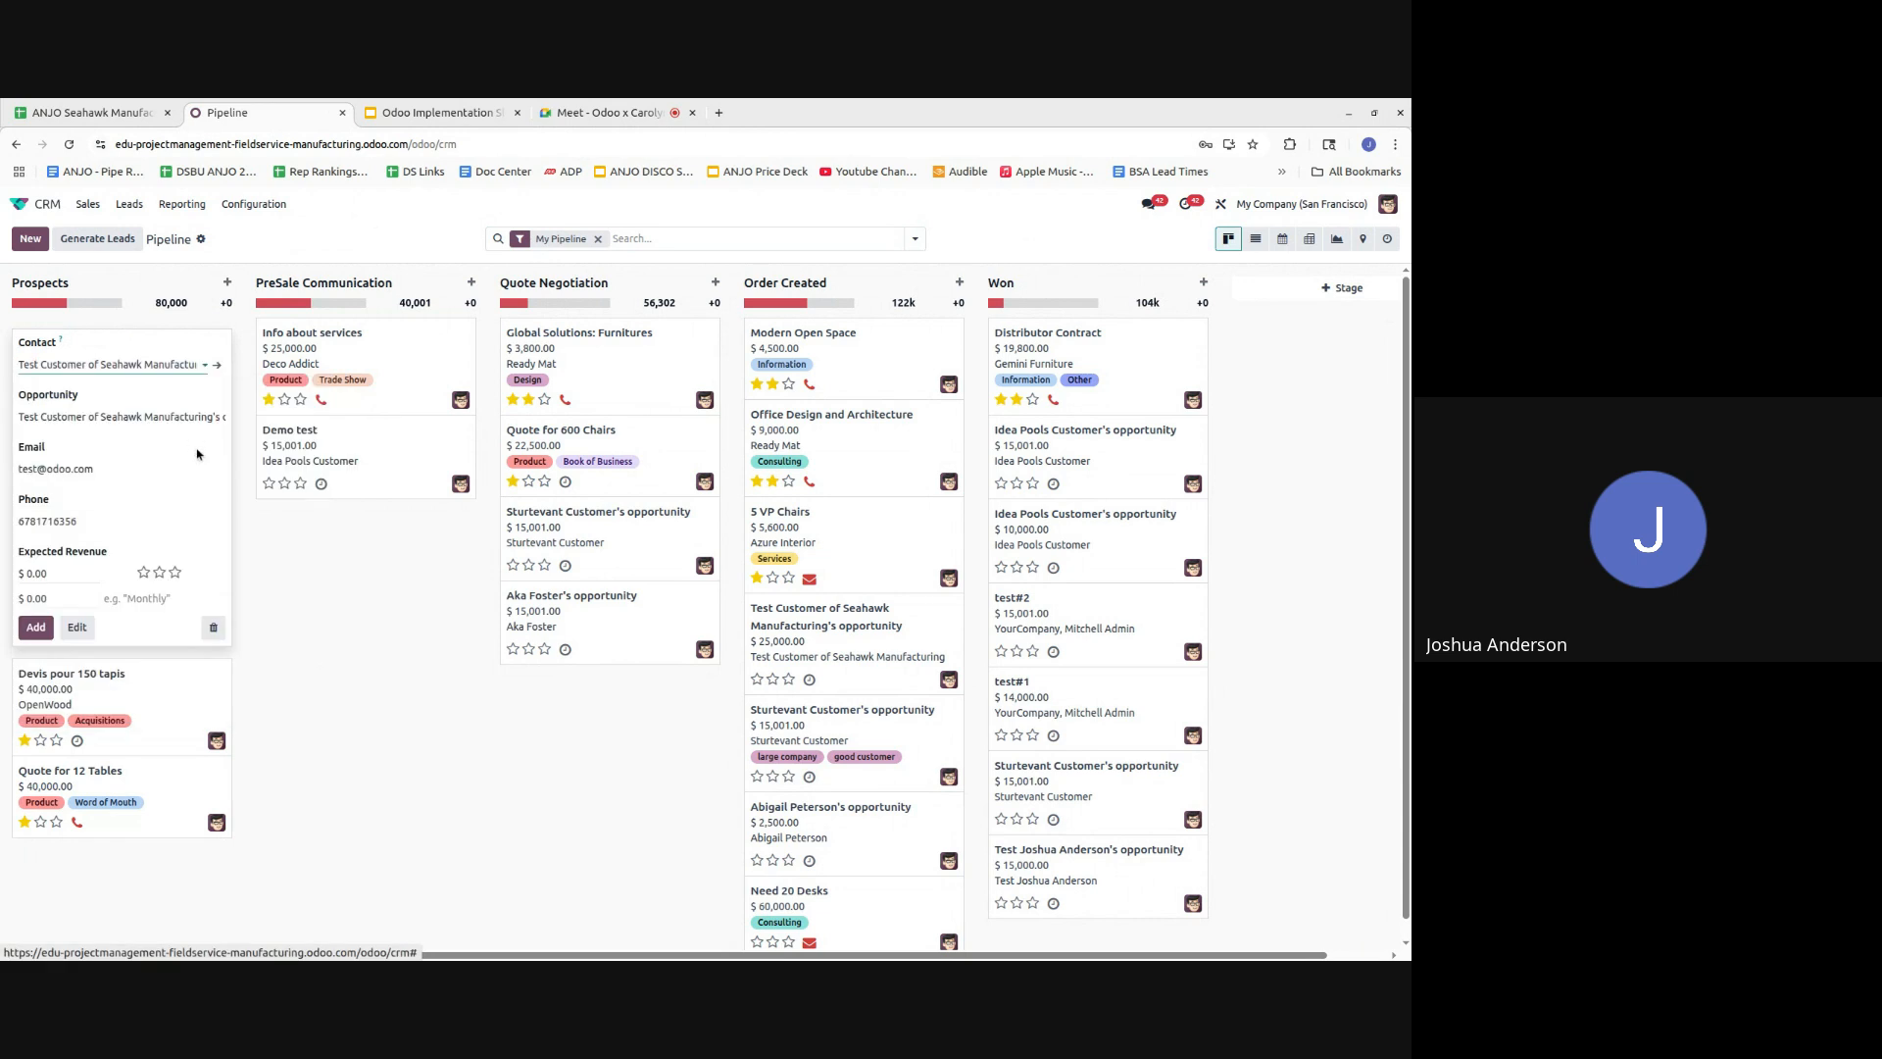
{"action": "left_click", "coordinate": [60, 576]}
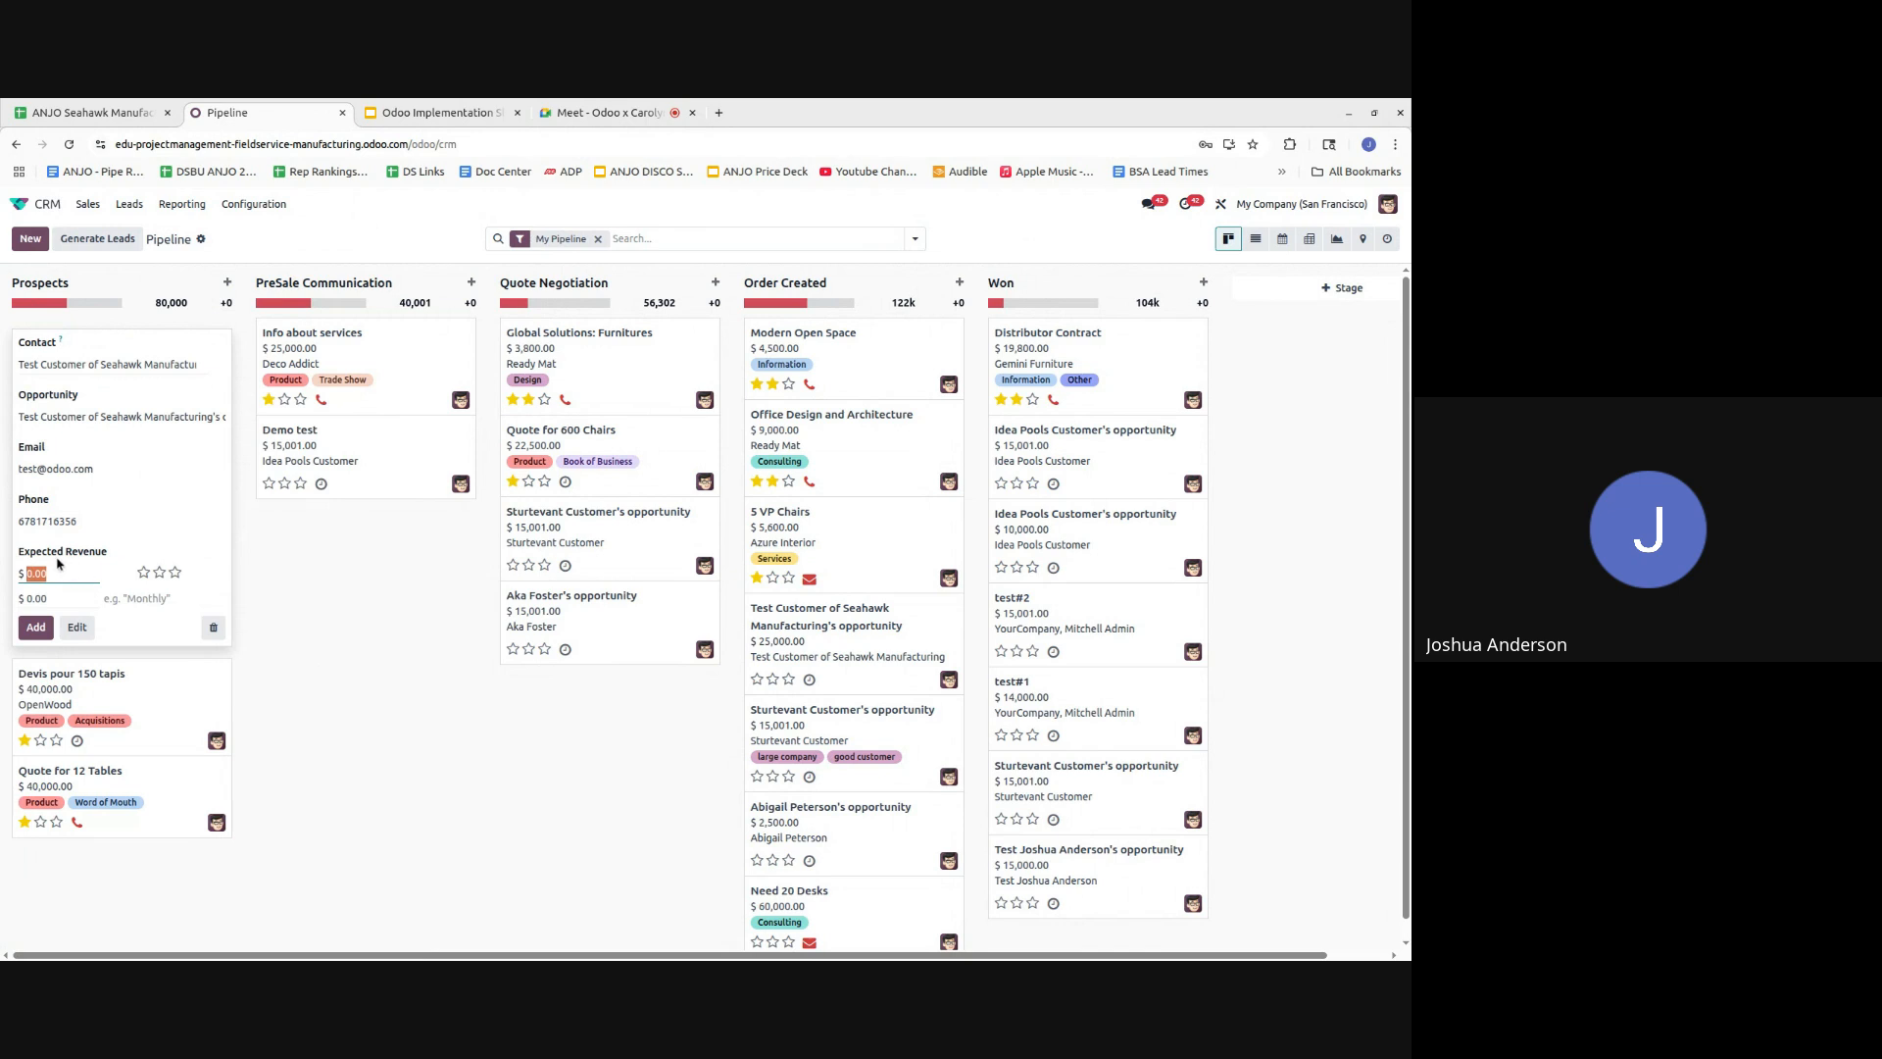
{"action": "type", "text": "500"}
{"action": "left_click", "coordinate": [143, 571]}
{"action": "left_click", "coordinate": [35, 626]}
{"action": "left_click", "coordinate": [260, 693]}
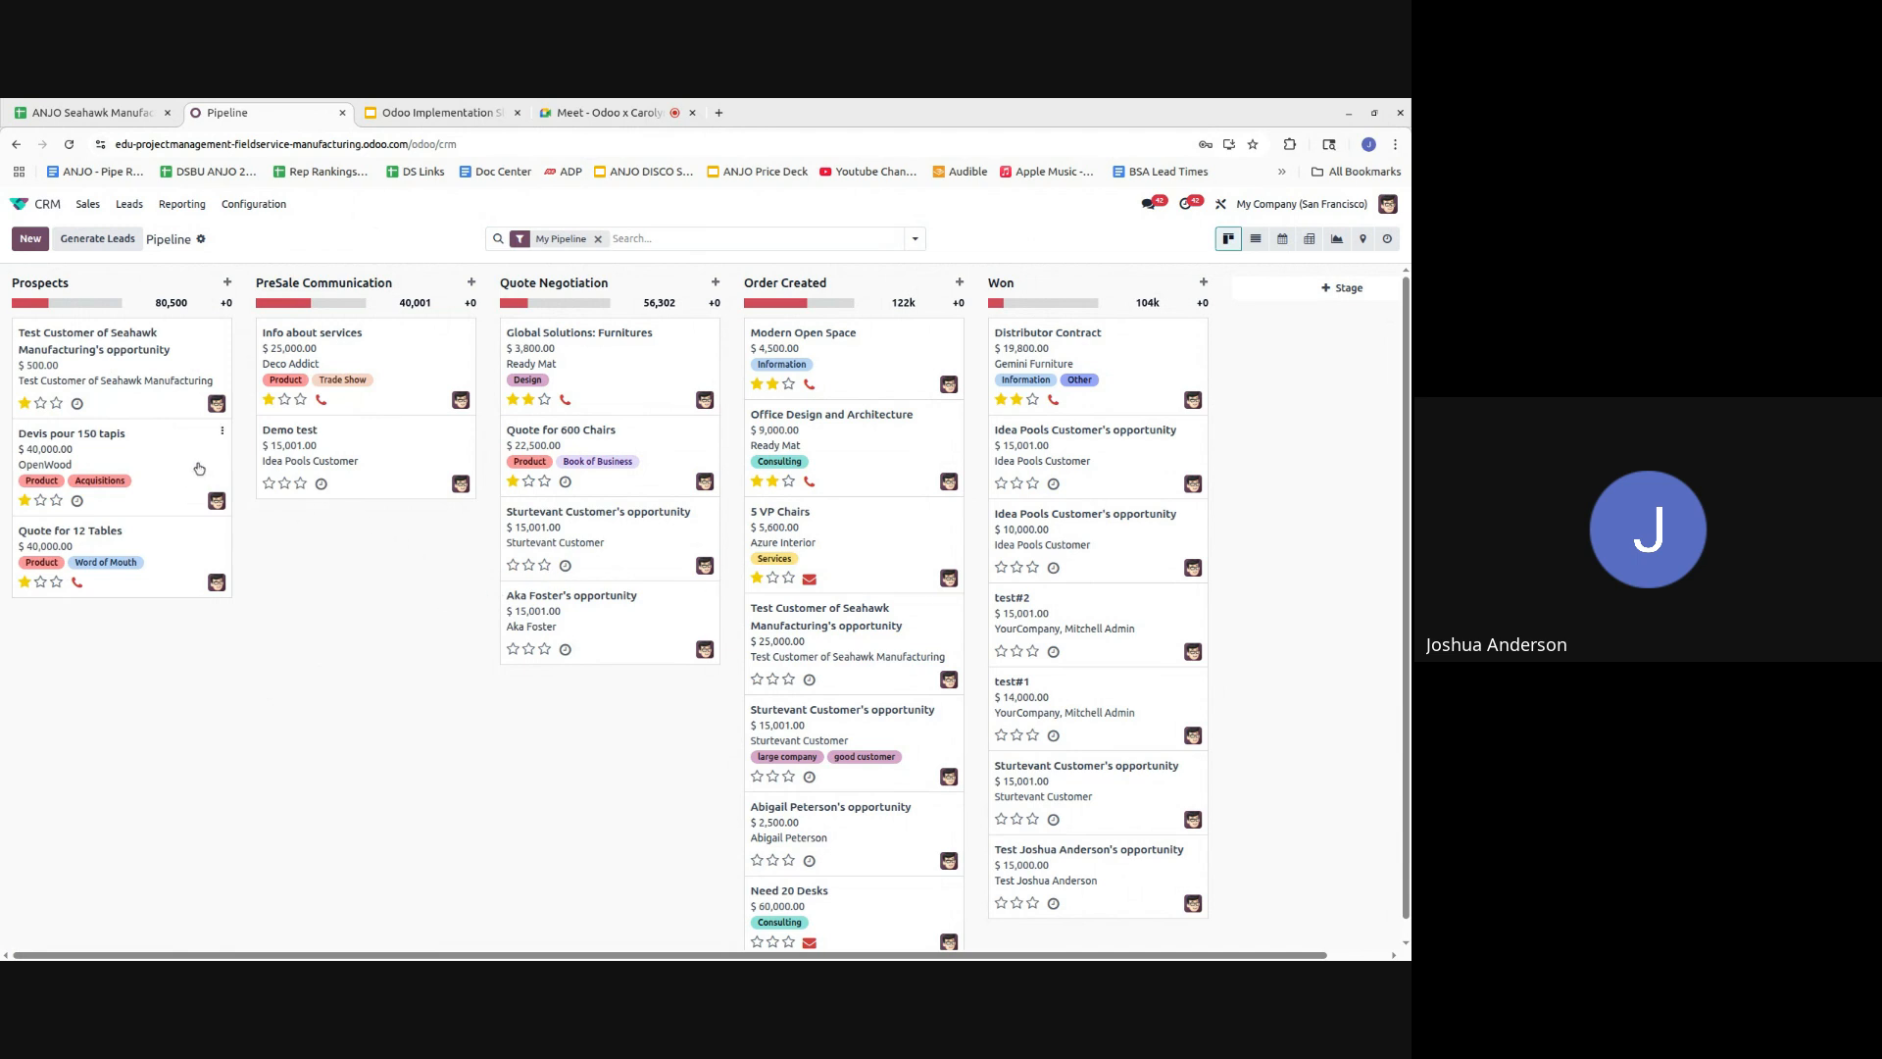
- Move the new $500 Seahawk Manufacturing opportunity from Prospects to the PreSale Communication stage
{"action": "left_click", "coordinate": [150, 387]}
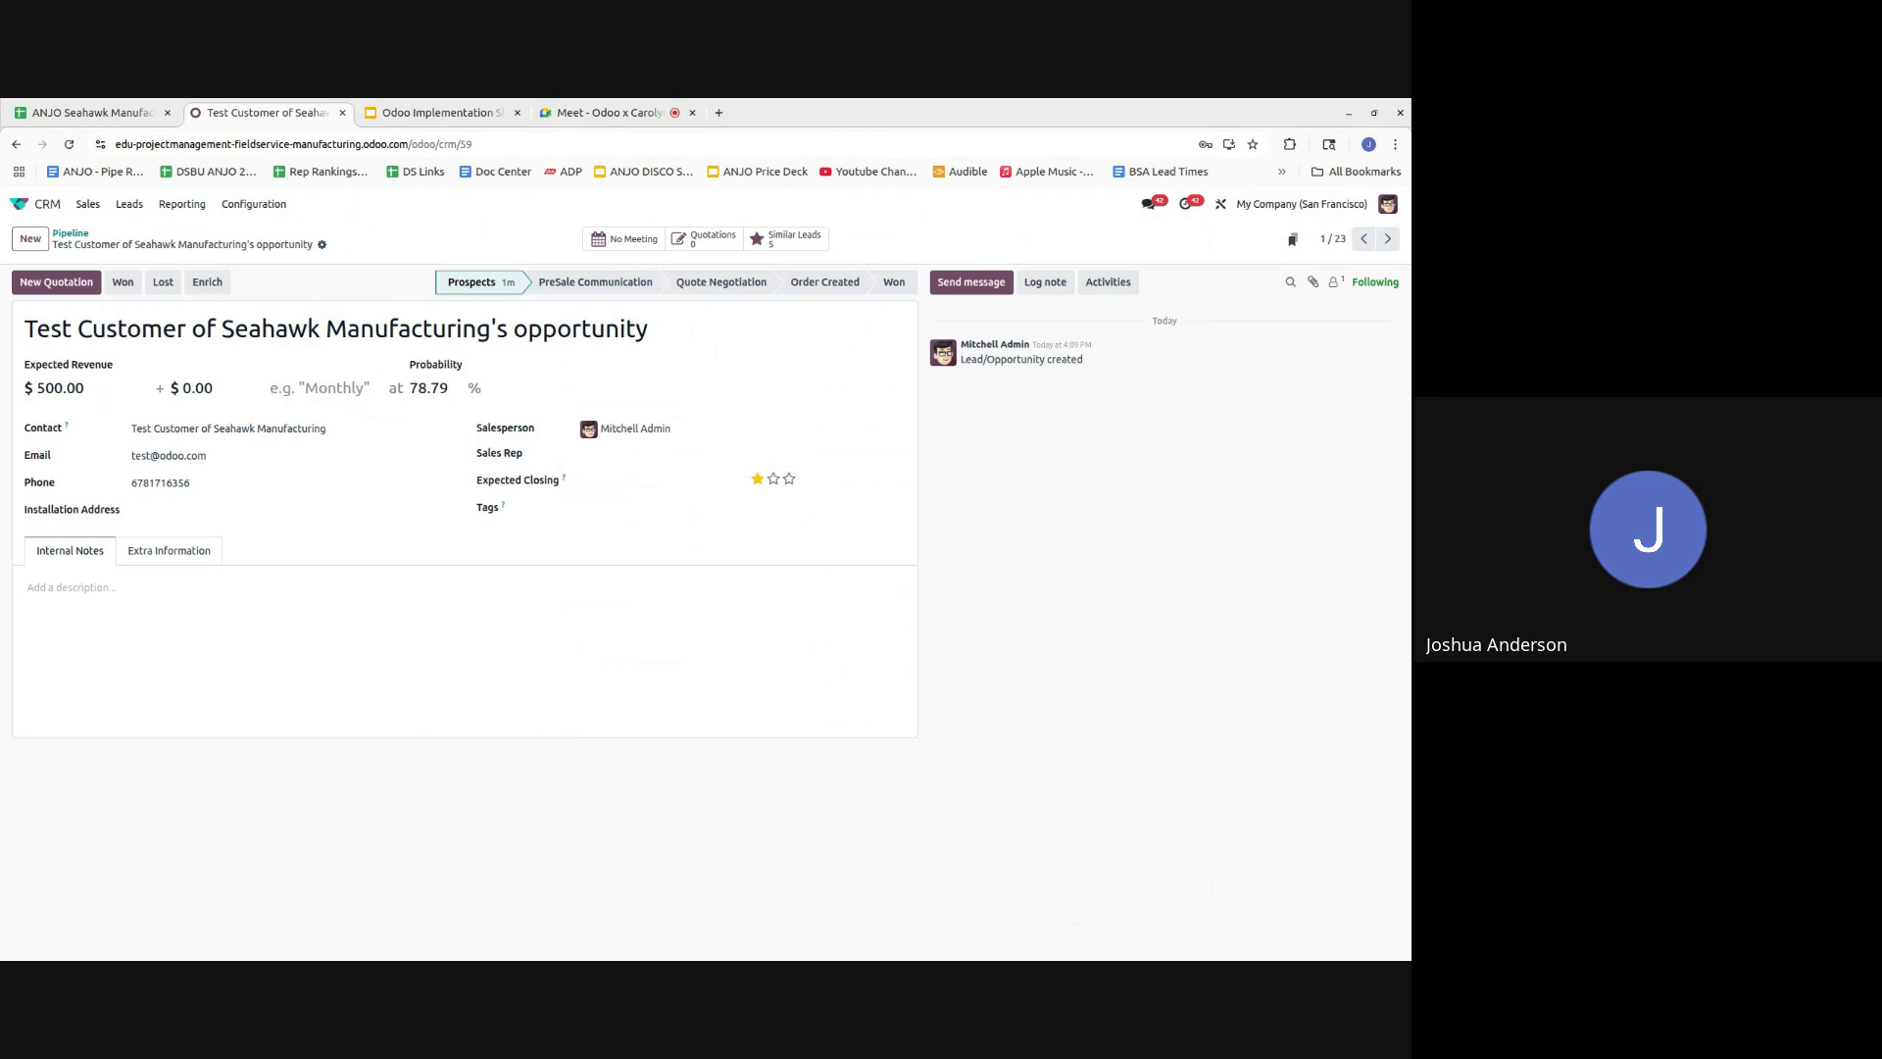
{"action": "left_click", "coordinate": [588, 284]}
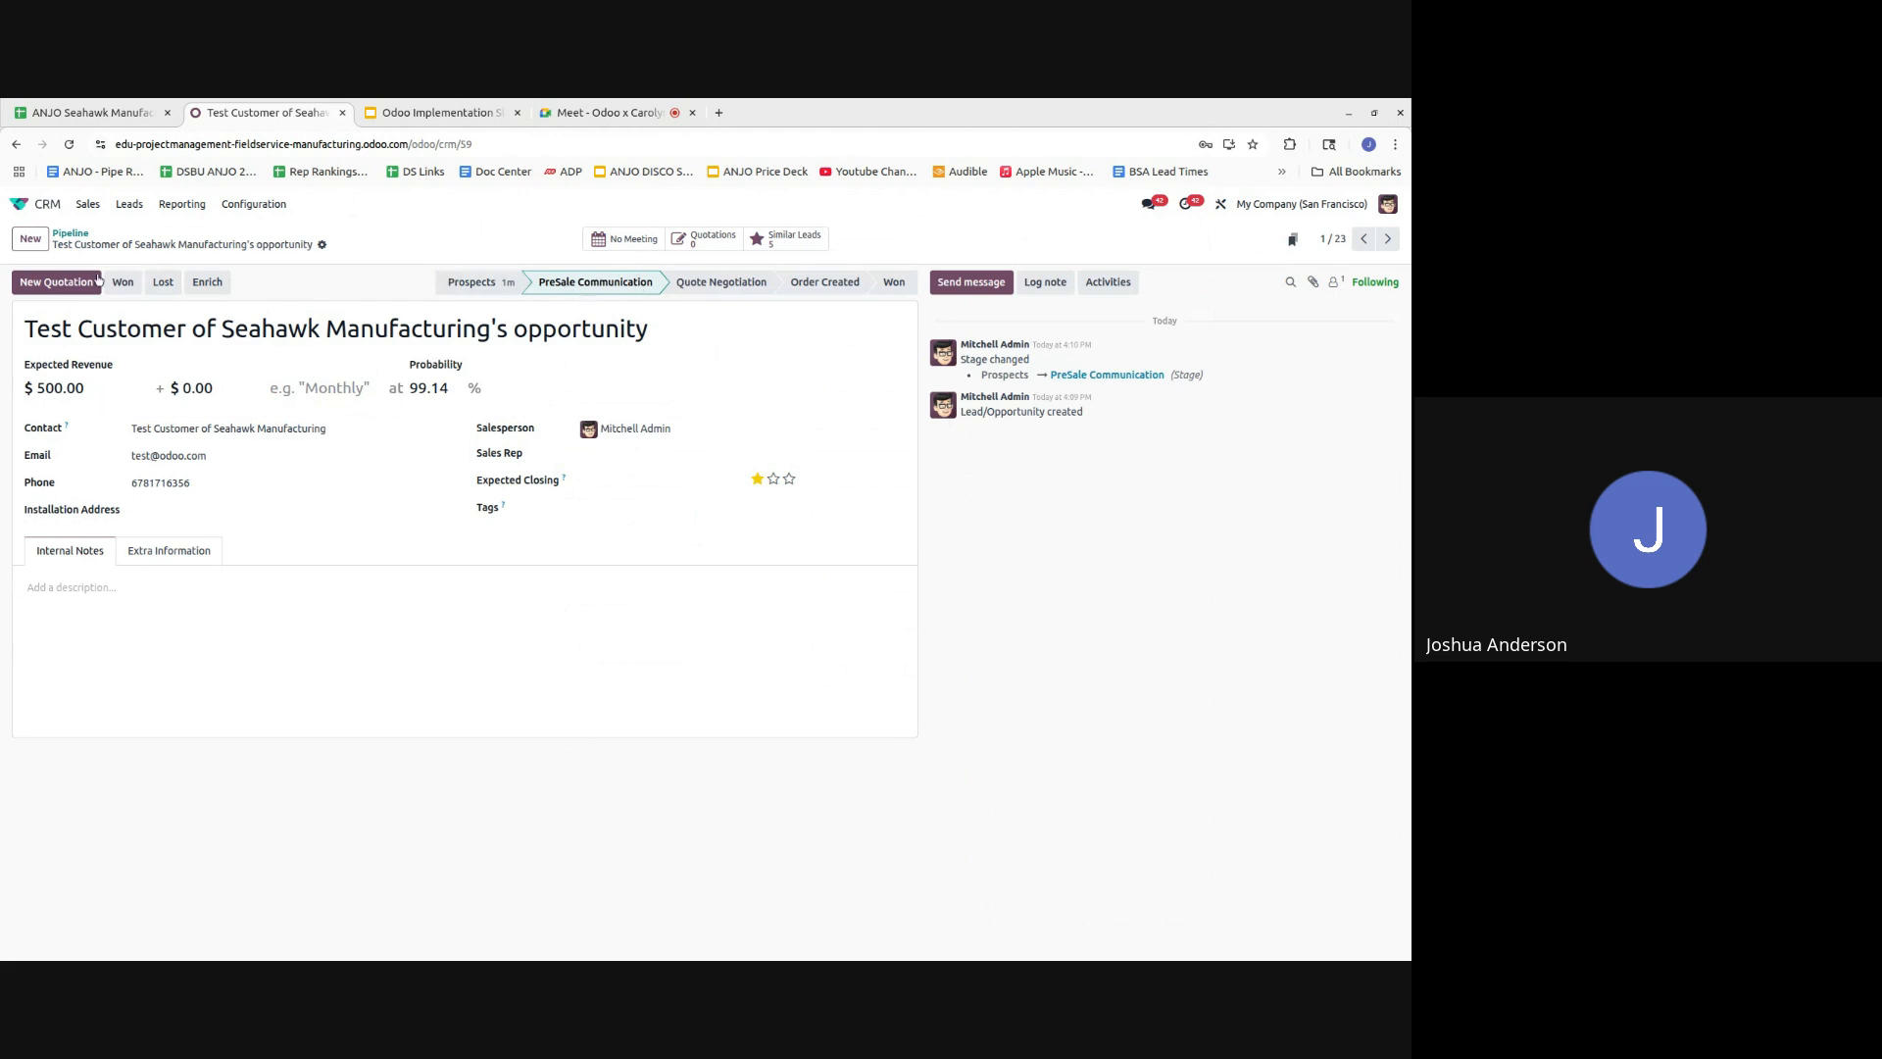
{"action": "left_click", "coordinate": [70, 233]}
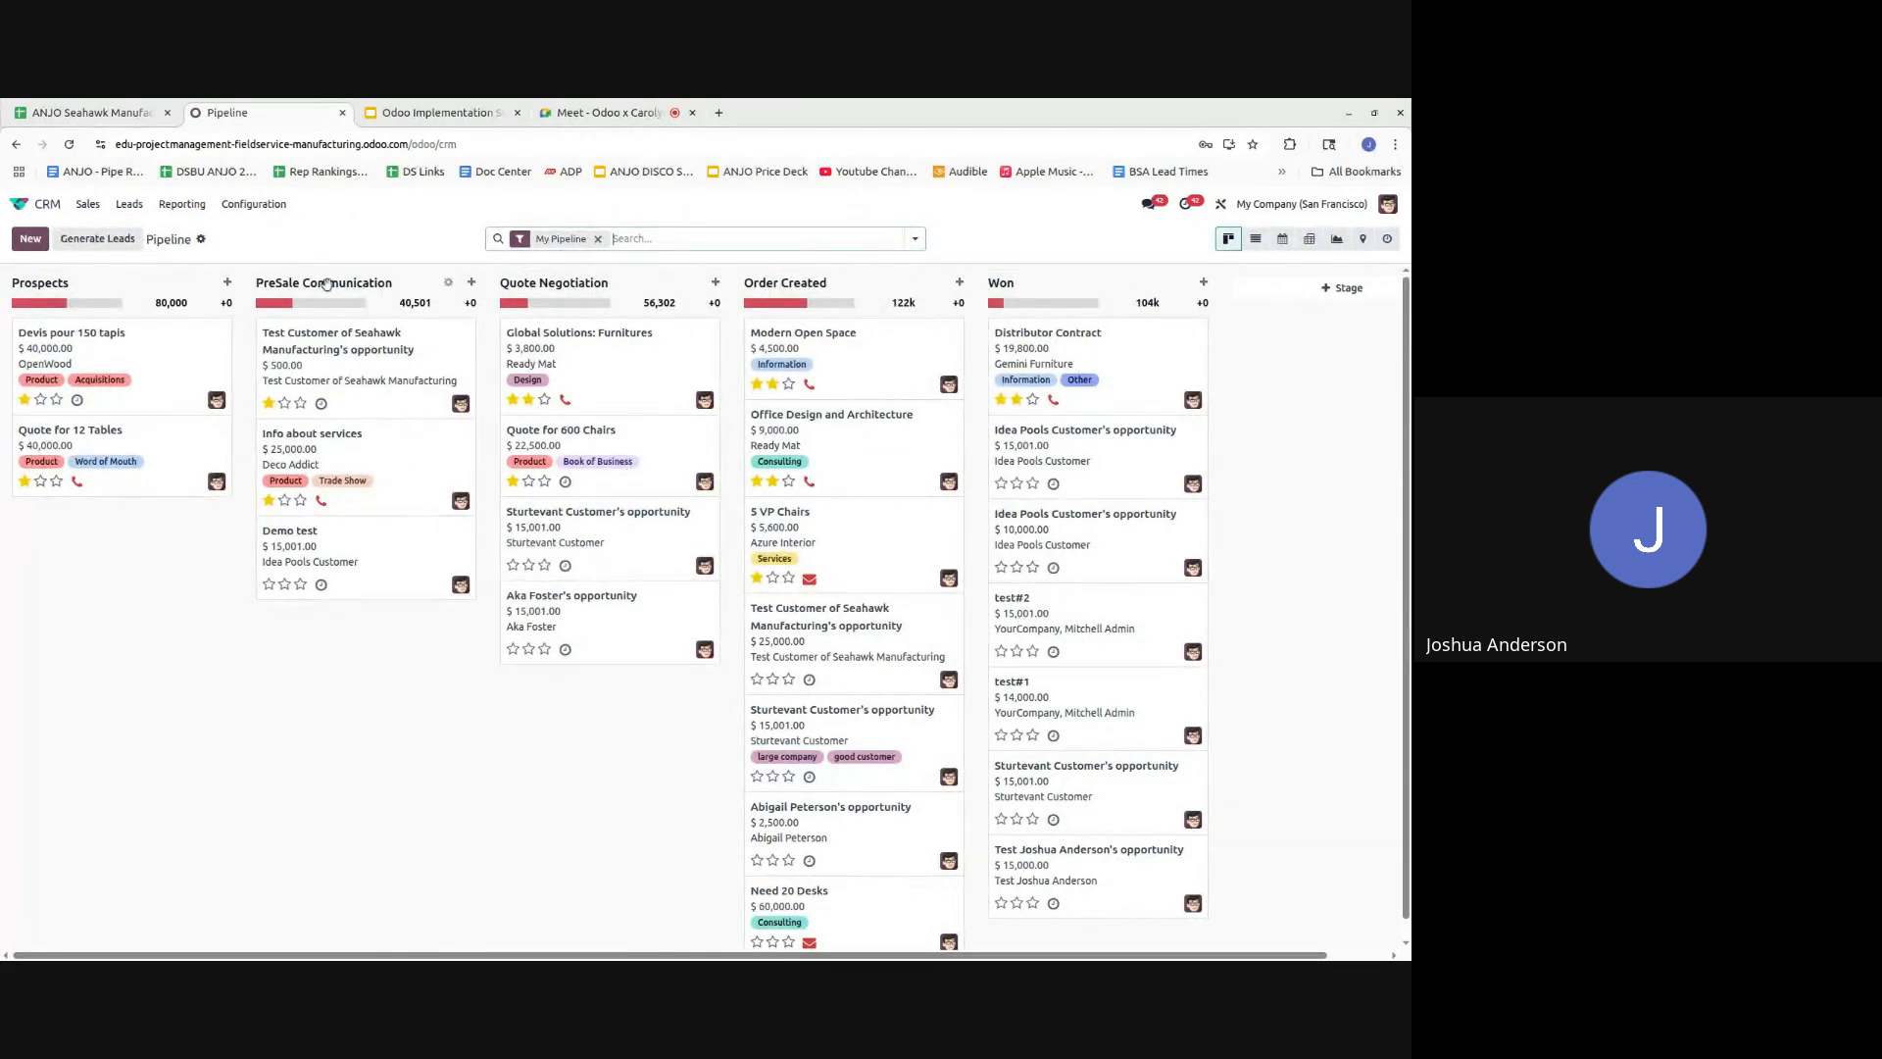
{"action": "left_click_drag", "start_coordinate": [413, 342], "coordinate": [343, 364]}
- Open the $500 Seahawk Manufacturing opportunity and enter "iuebiwbcwqn" in its internal notes
{"action": "left_click", "coordinate": [373, 382]}
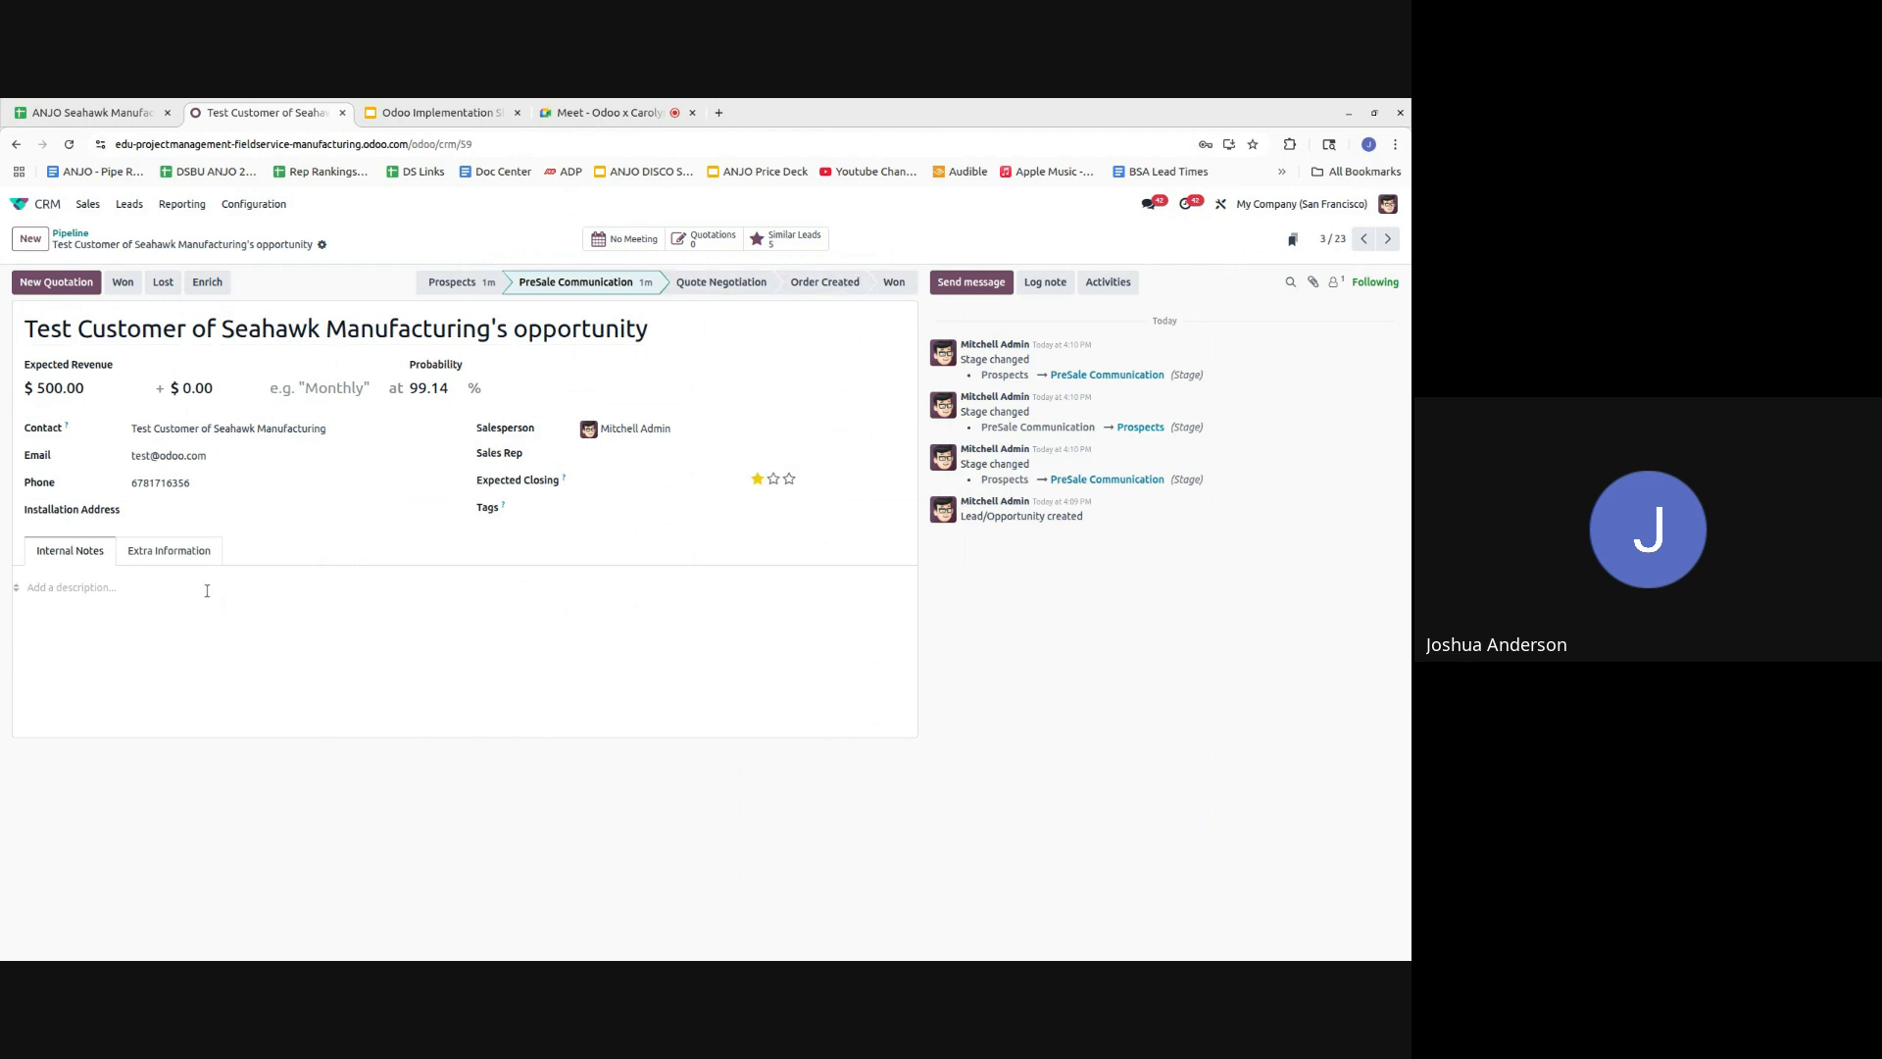
{"action": "left_click", "coordinate": [272, 595]}
{"action": "type", "text": "iuebiwbcwqn"}
- Send an email from the opportunity using the template with the subject "Are you wanting to place an order?"
{"action": "left_click", "coordinate": [976, 283]}
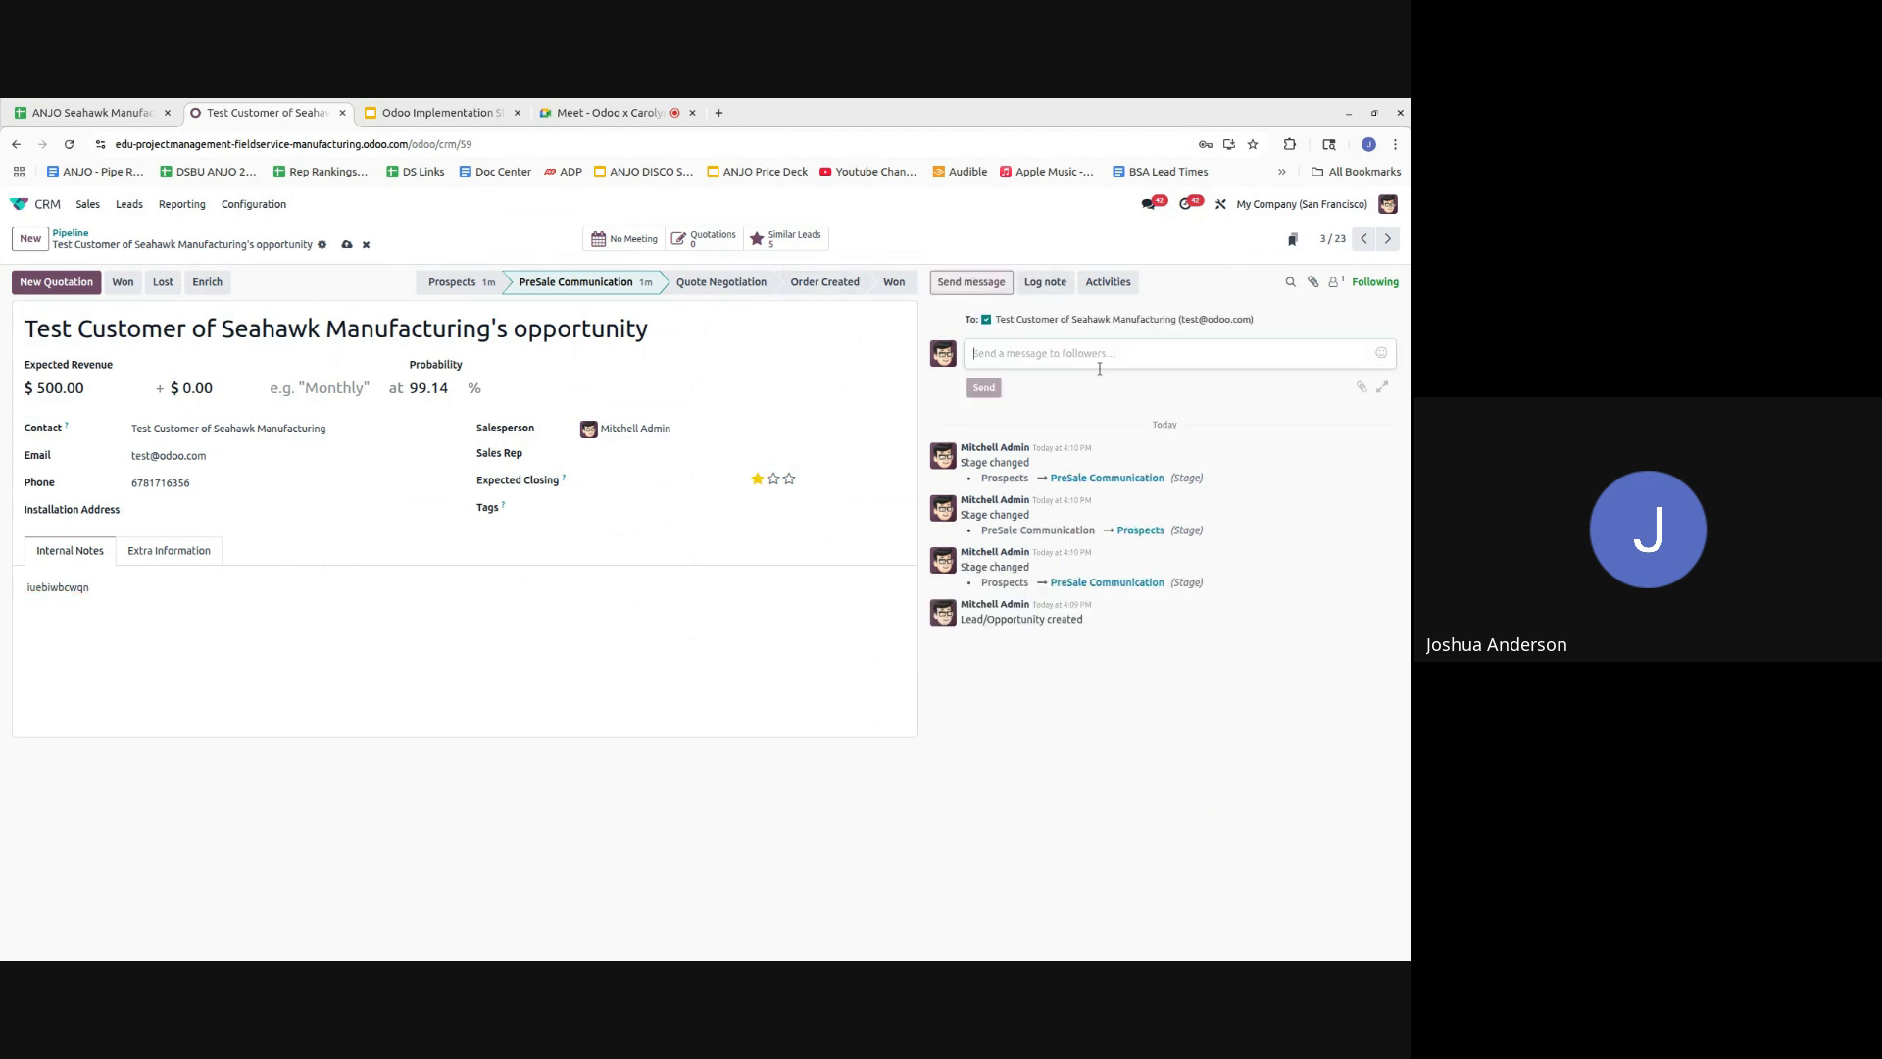
{"action": "left_click", "coordinate": [1382, 387]}
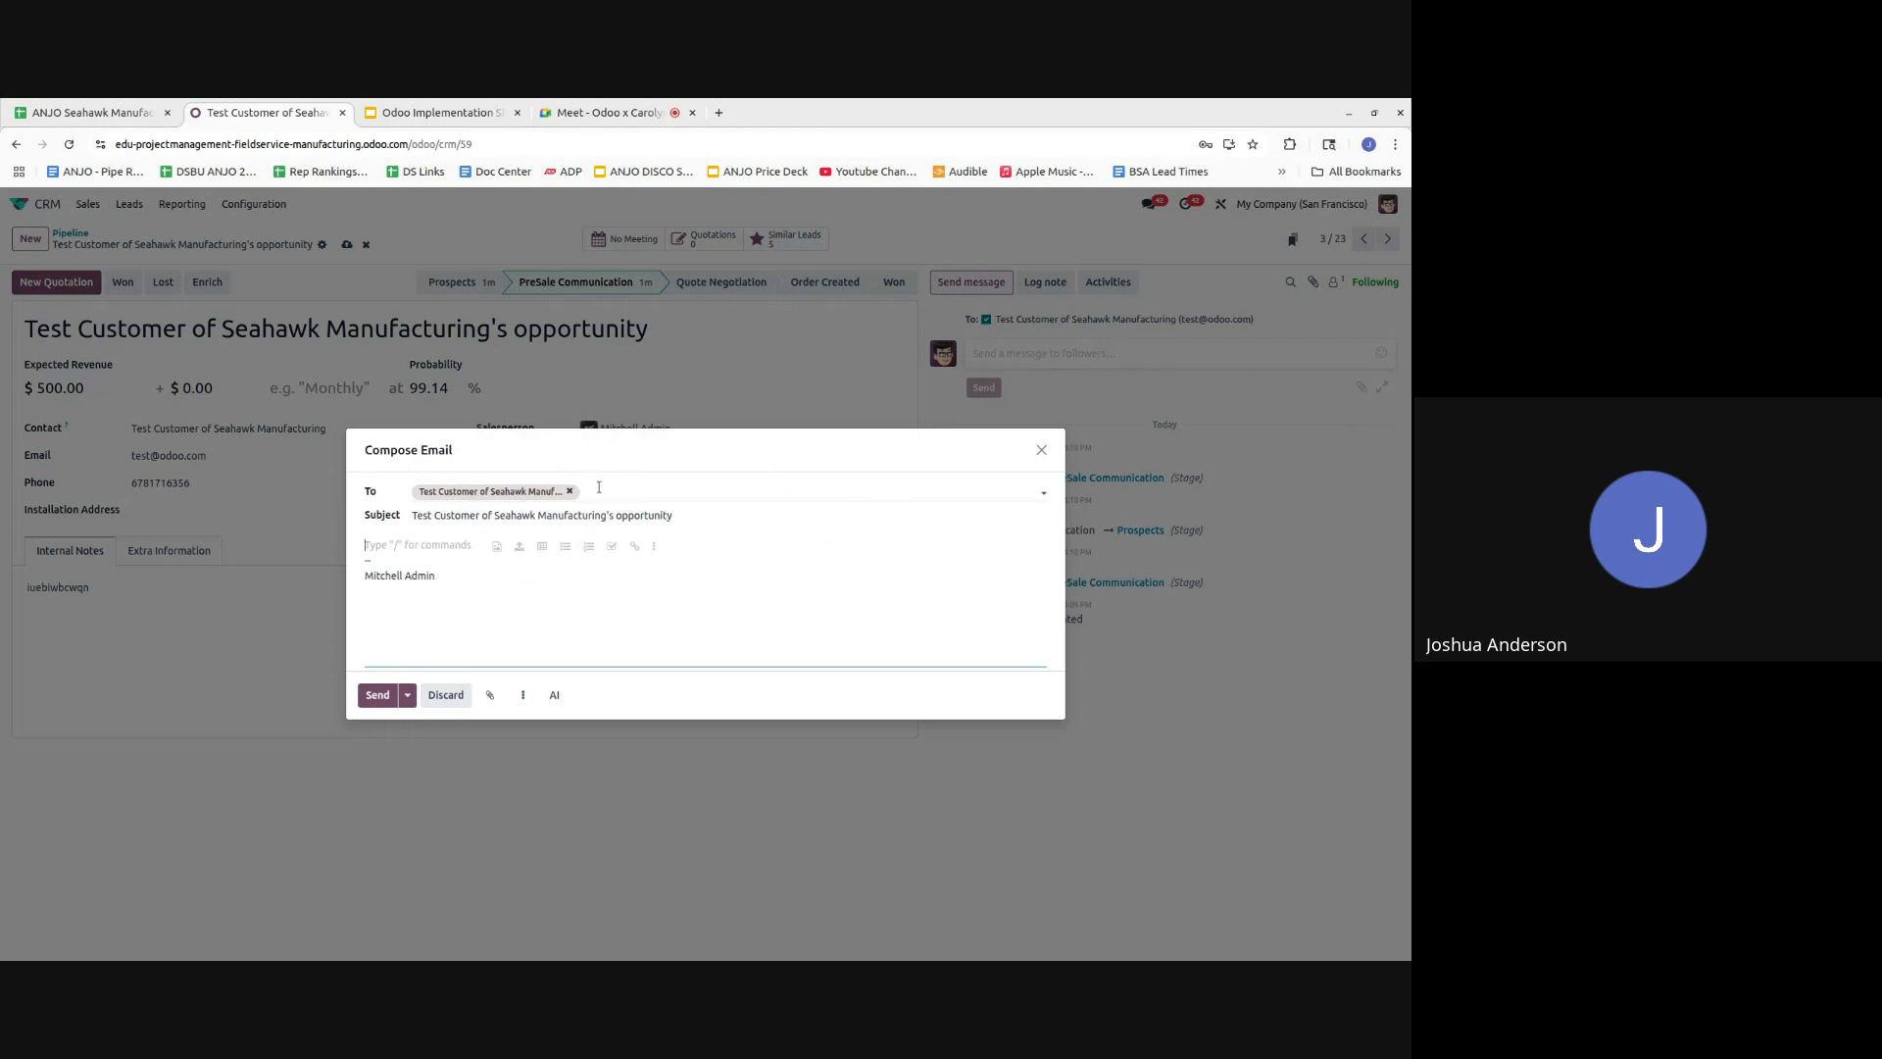
{"action": "left_click", "coordinate": [633, 495]}
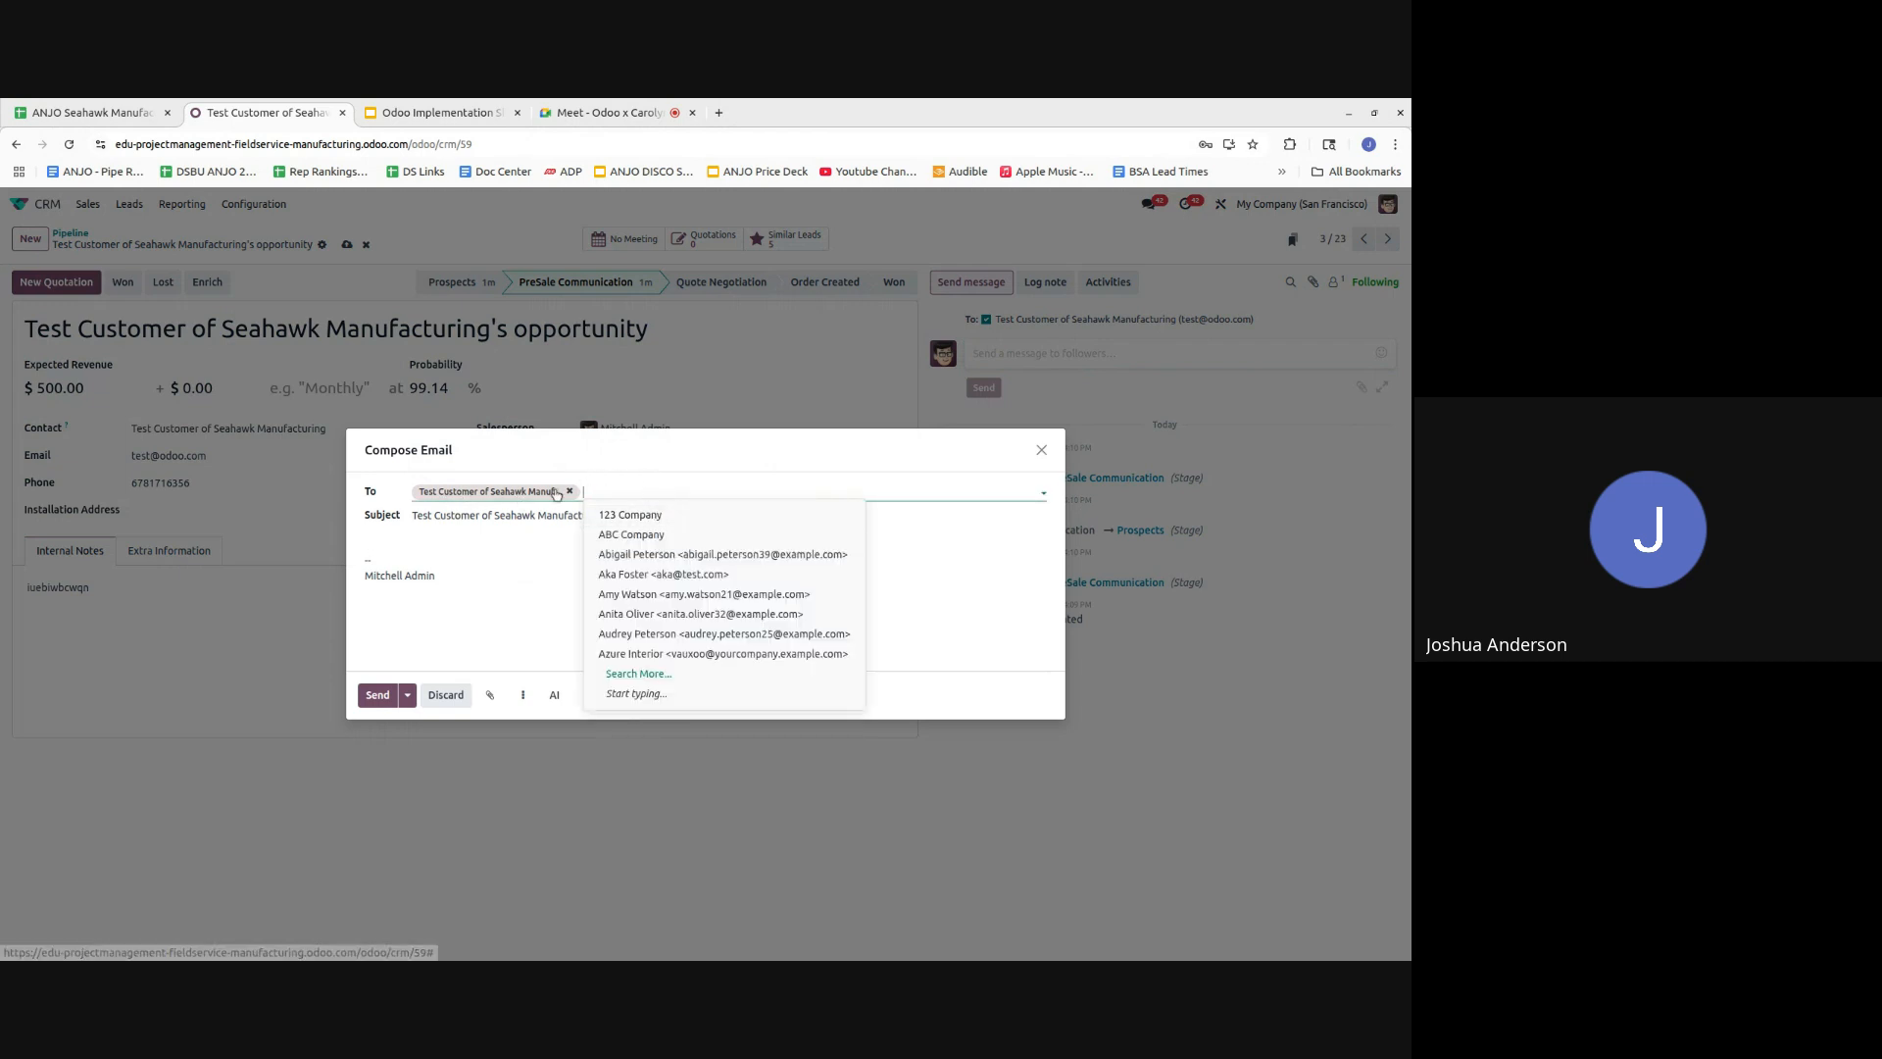
{"action": "left_click", "coordinate": [492, 588]}
{"action": "left_click", "coordinate": [523, 695]}
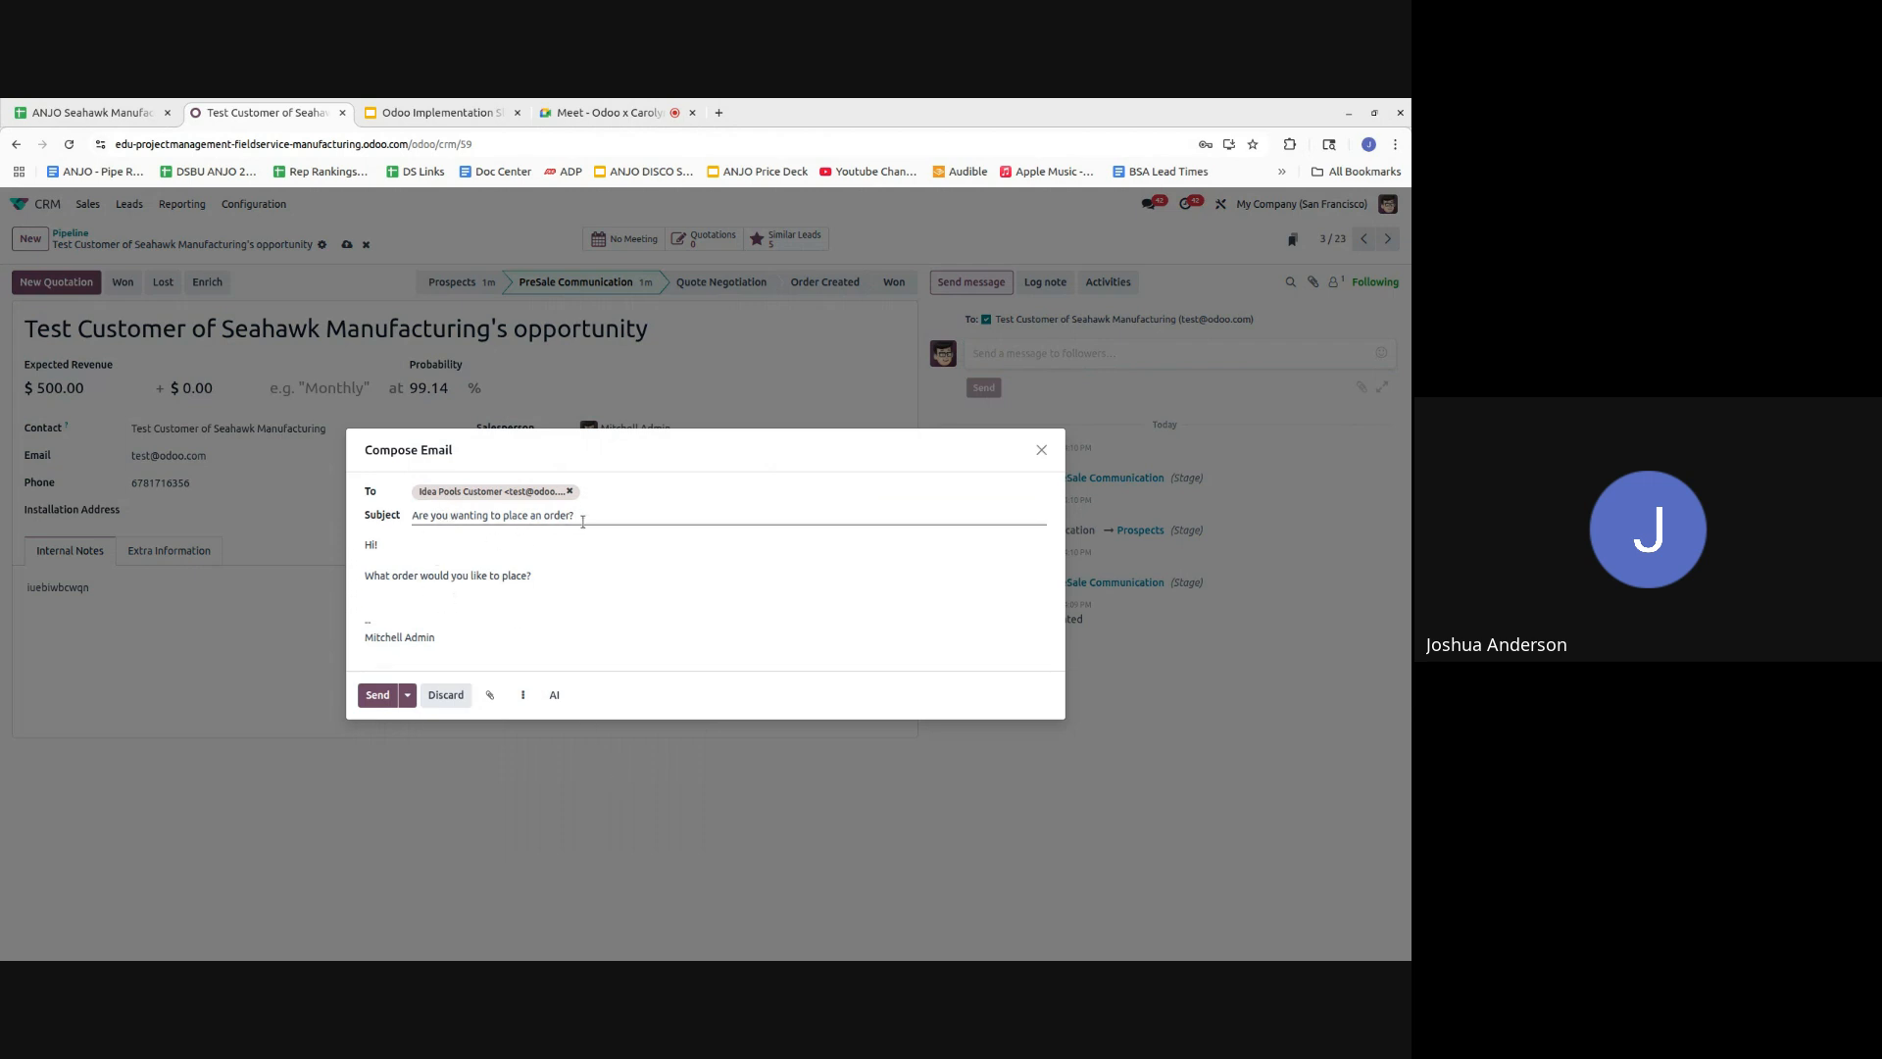
{"action": "left_click", "coordinate": [375, 695]}
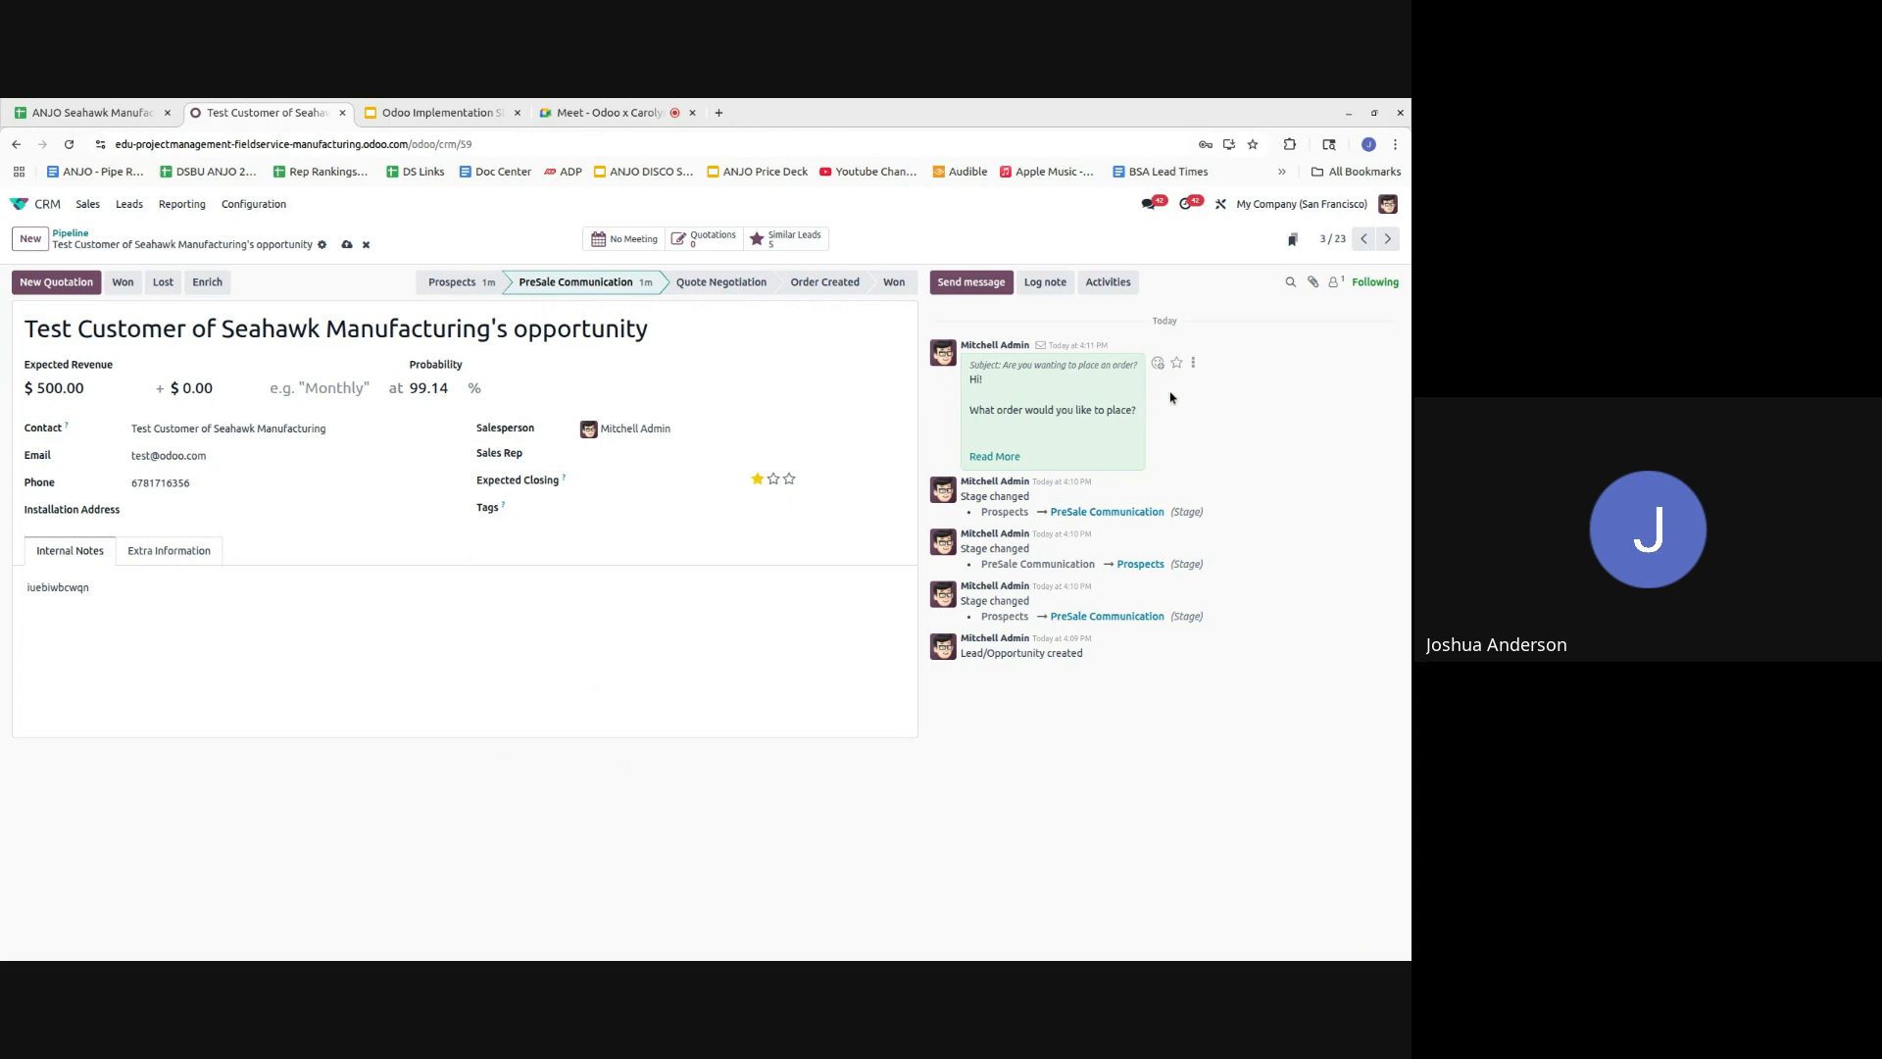
- Schedule a Call activity on the opportunity with the note "check in call", due 06/18/2025
{"action": "left_click", "coordinate": [1108, 283]}
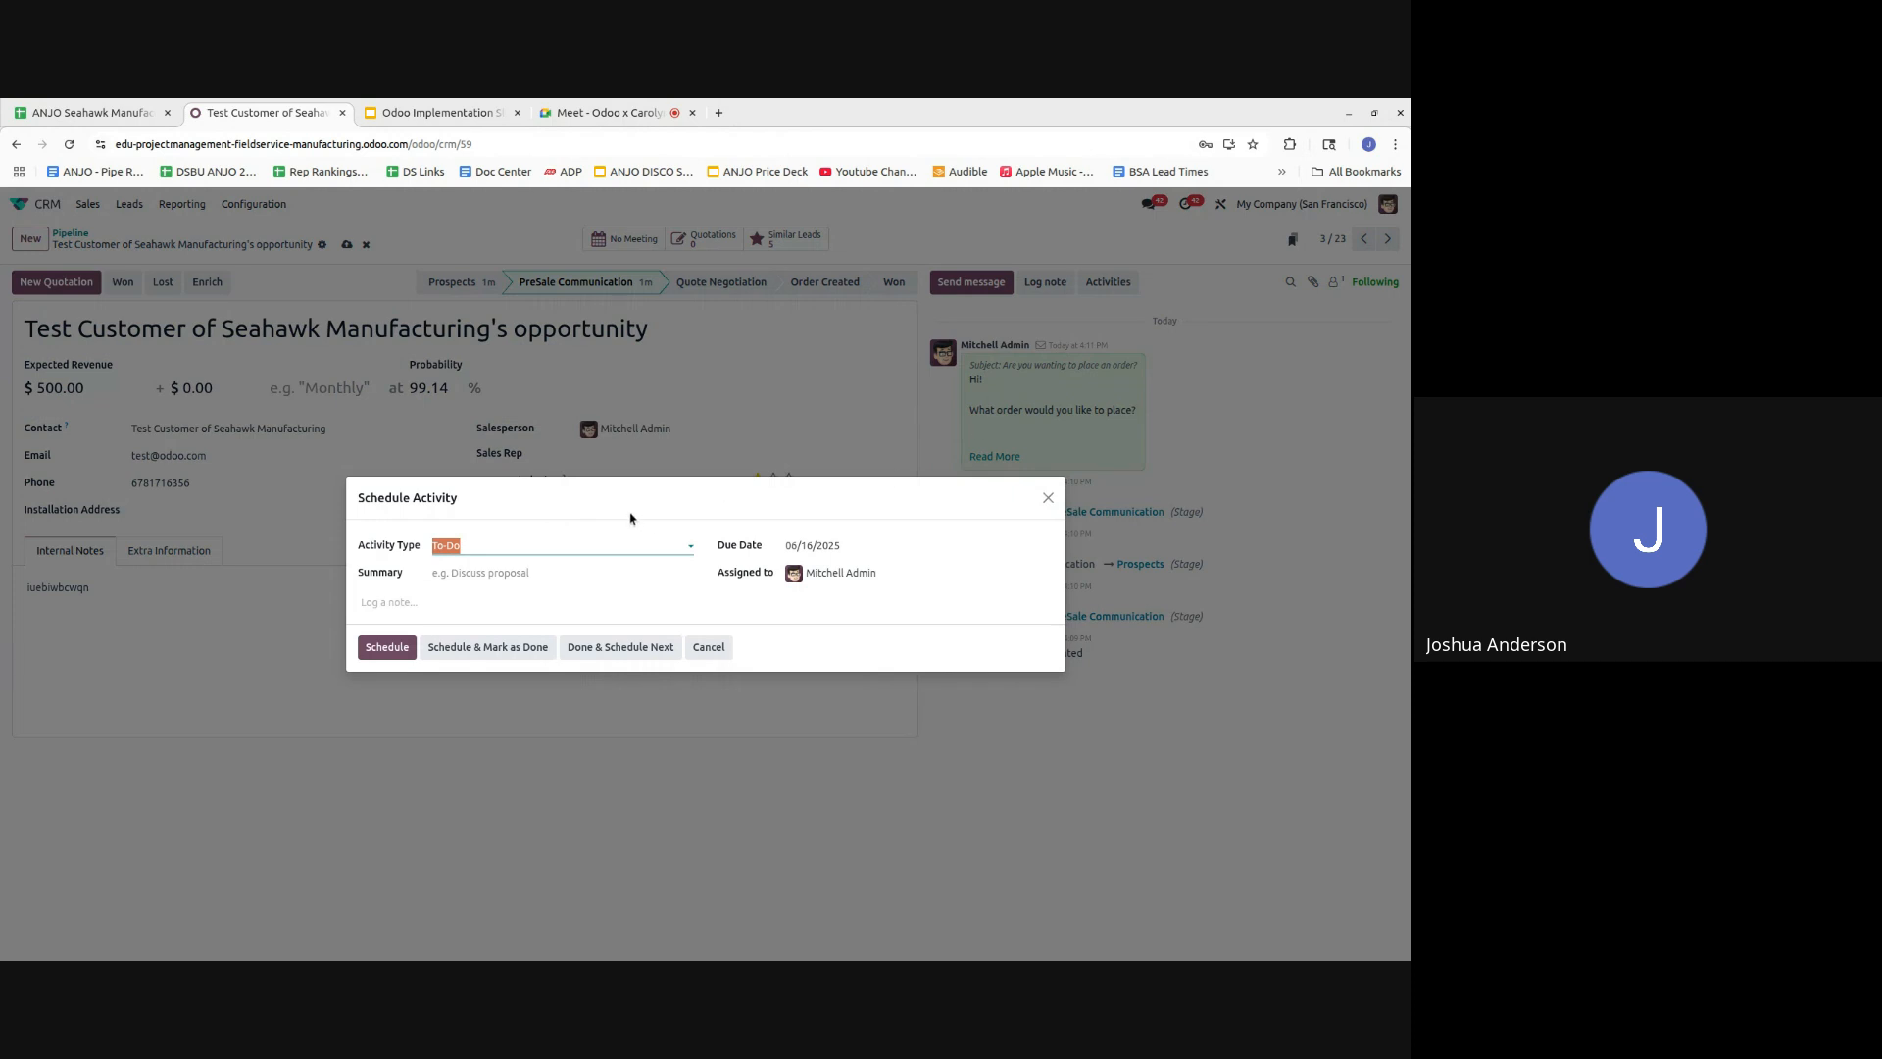
{"action": "left_click", "coordinate": [534, 551]}
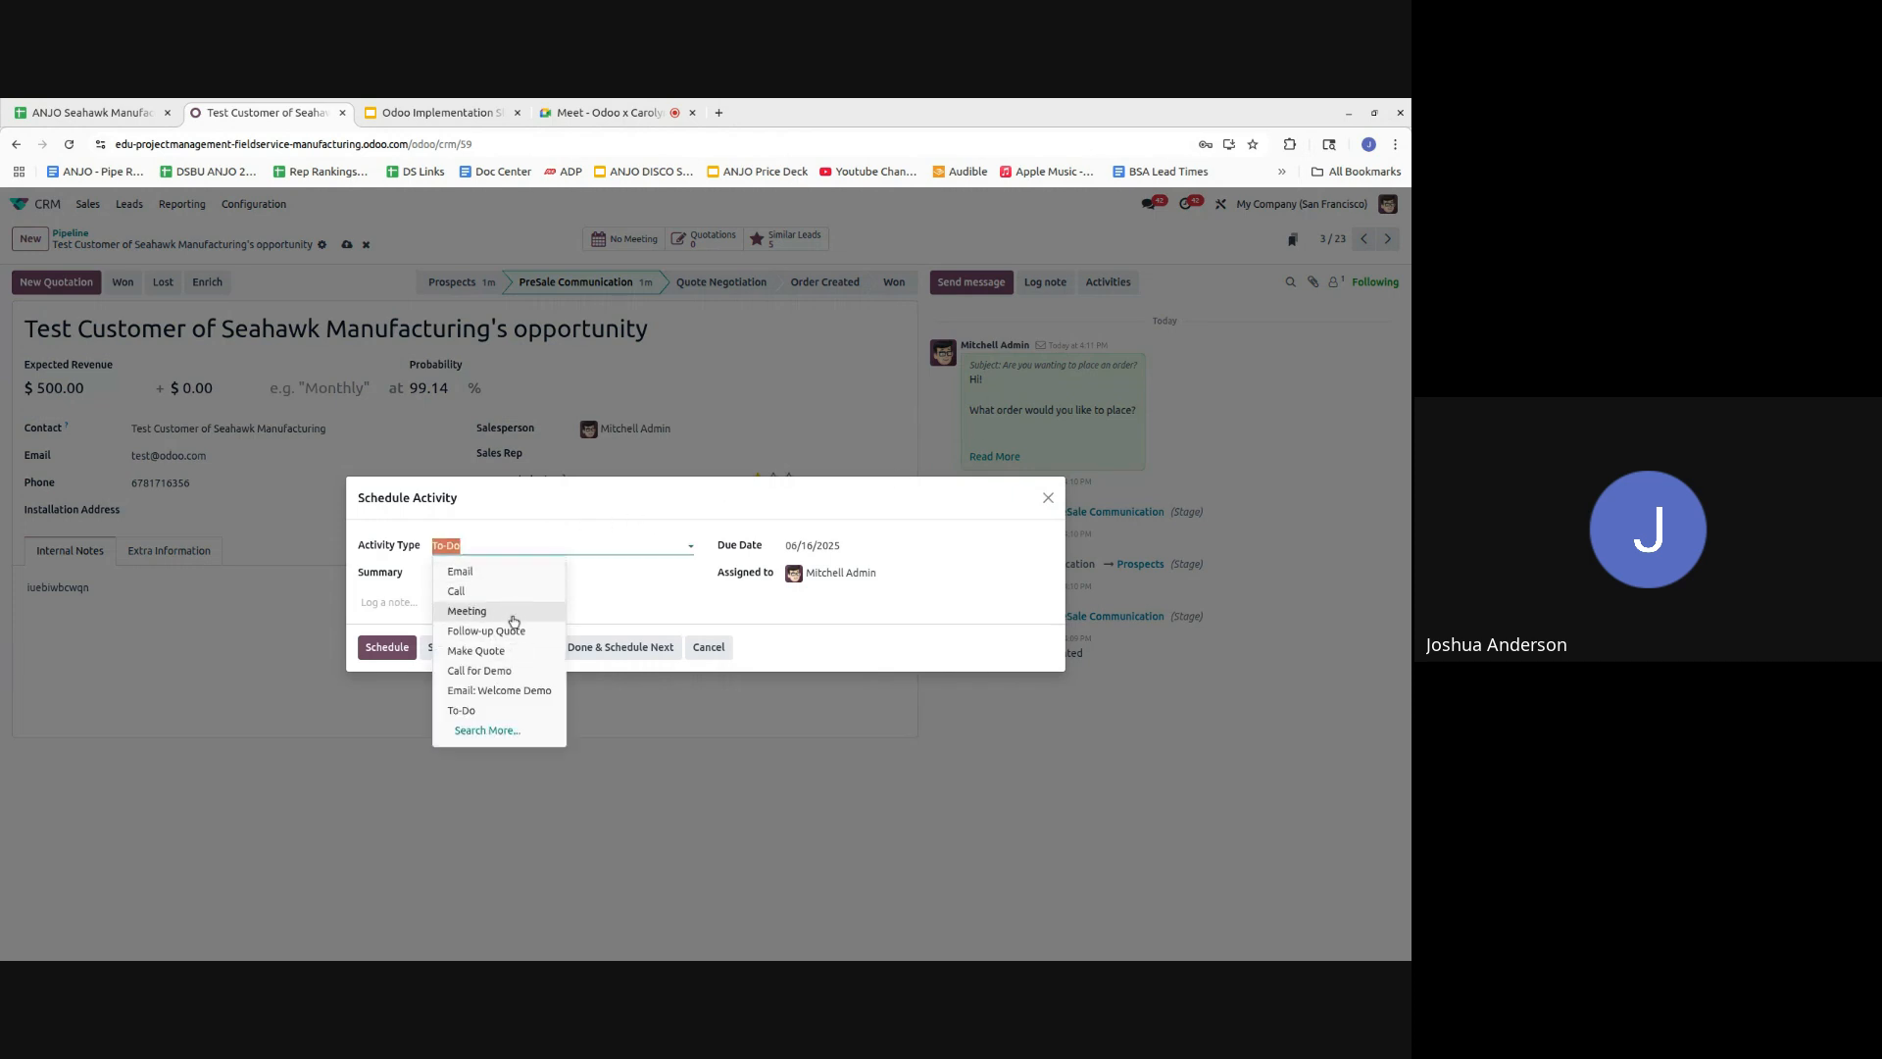
{"action": "left_click", "coordinate": [456, 591]}
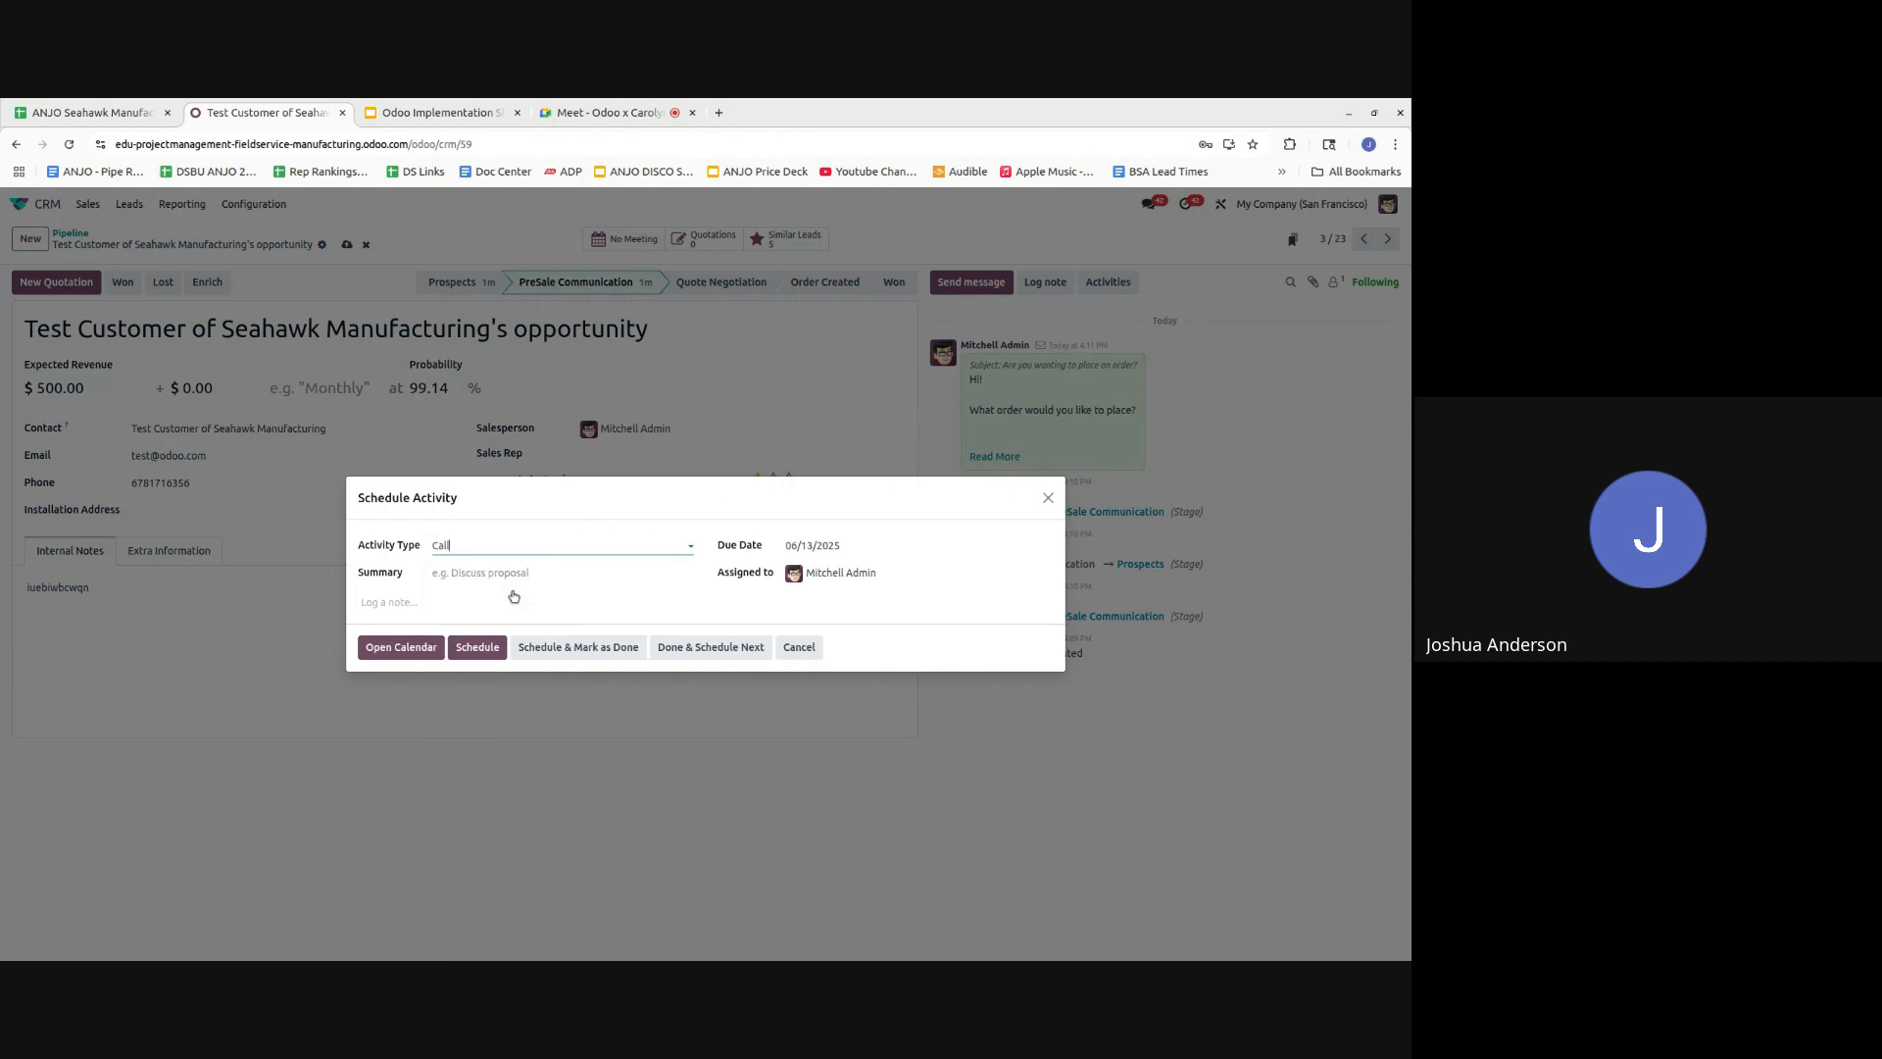
{"action": "left_click", "coordinate": [452, 594]}
{"action": "type", "text": "check in call"}
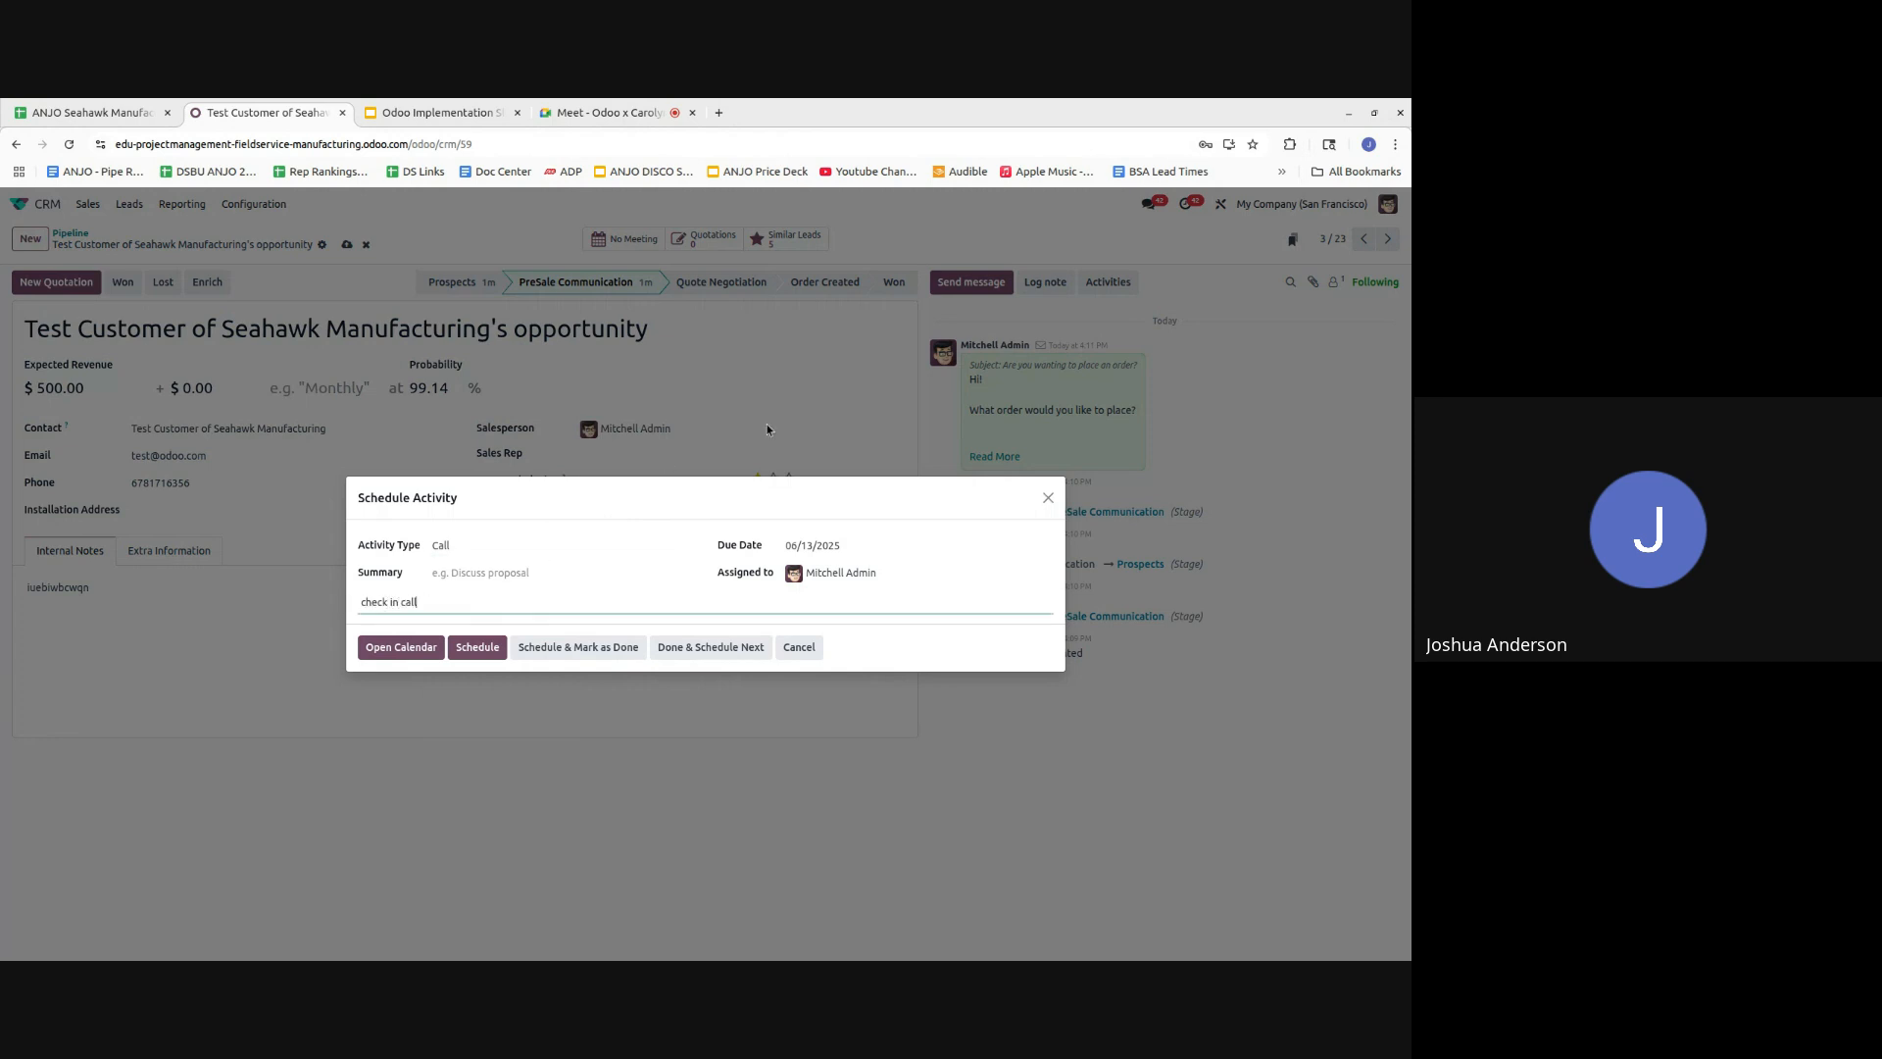
{"action": "left_click", "coordinate": [821, 547]}
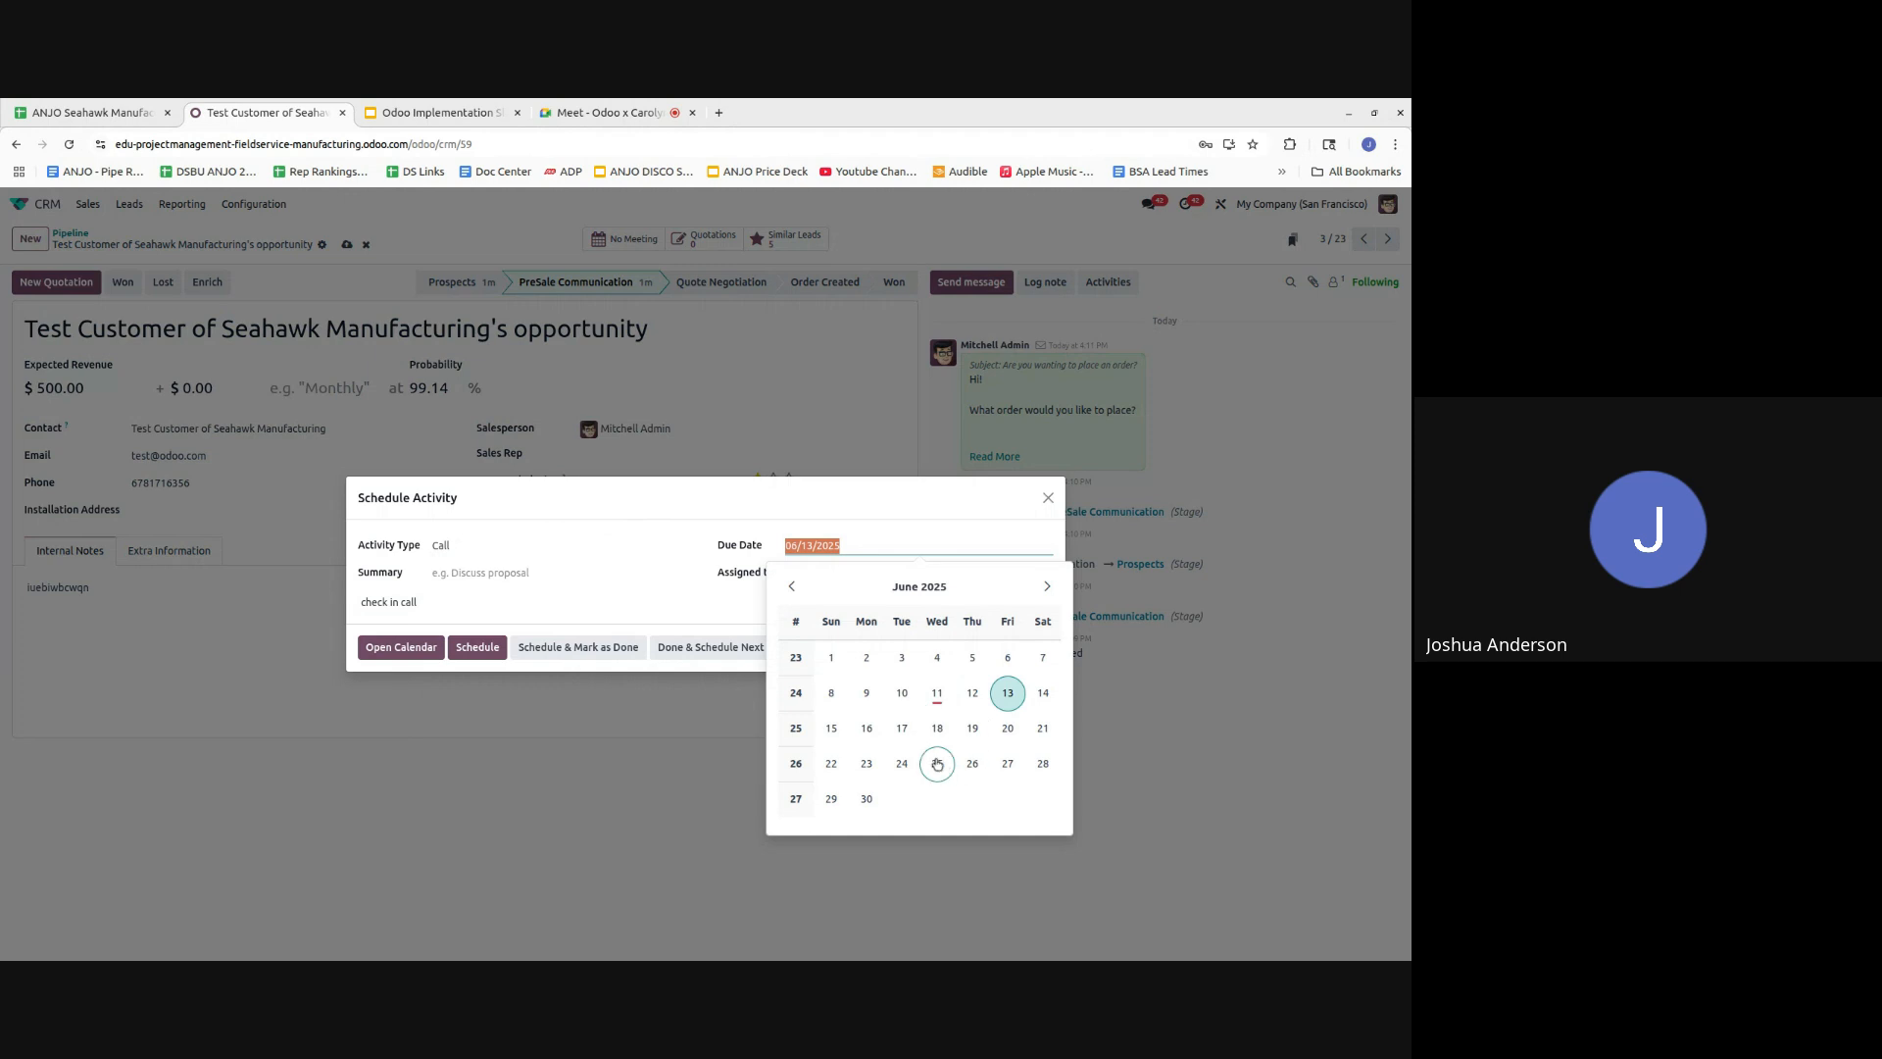
{"action": "left_click", "coordinate": [937, 728]}
{"action": "left_click", "coordinate": [478, 647]}
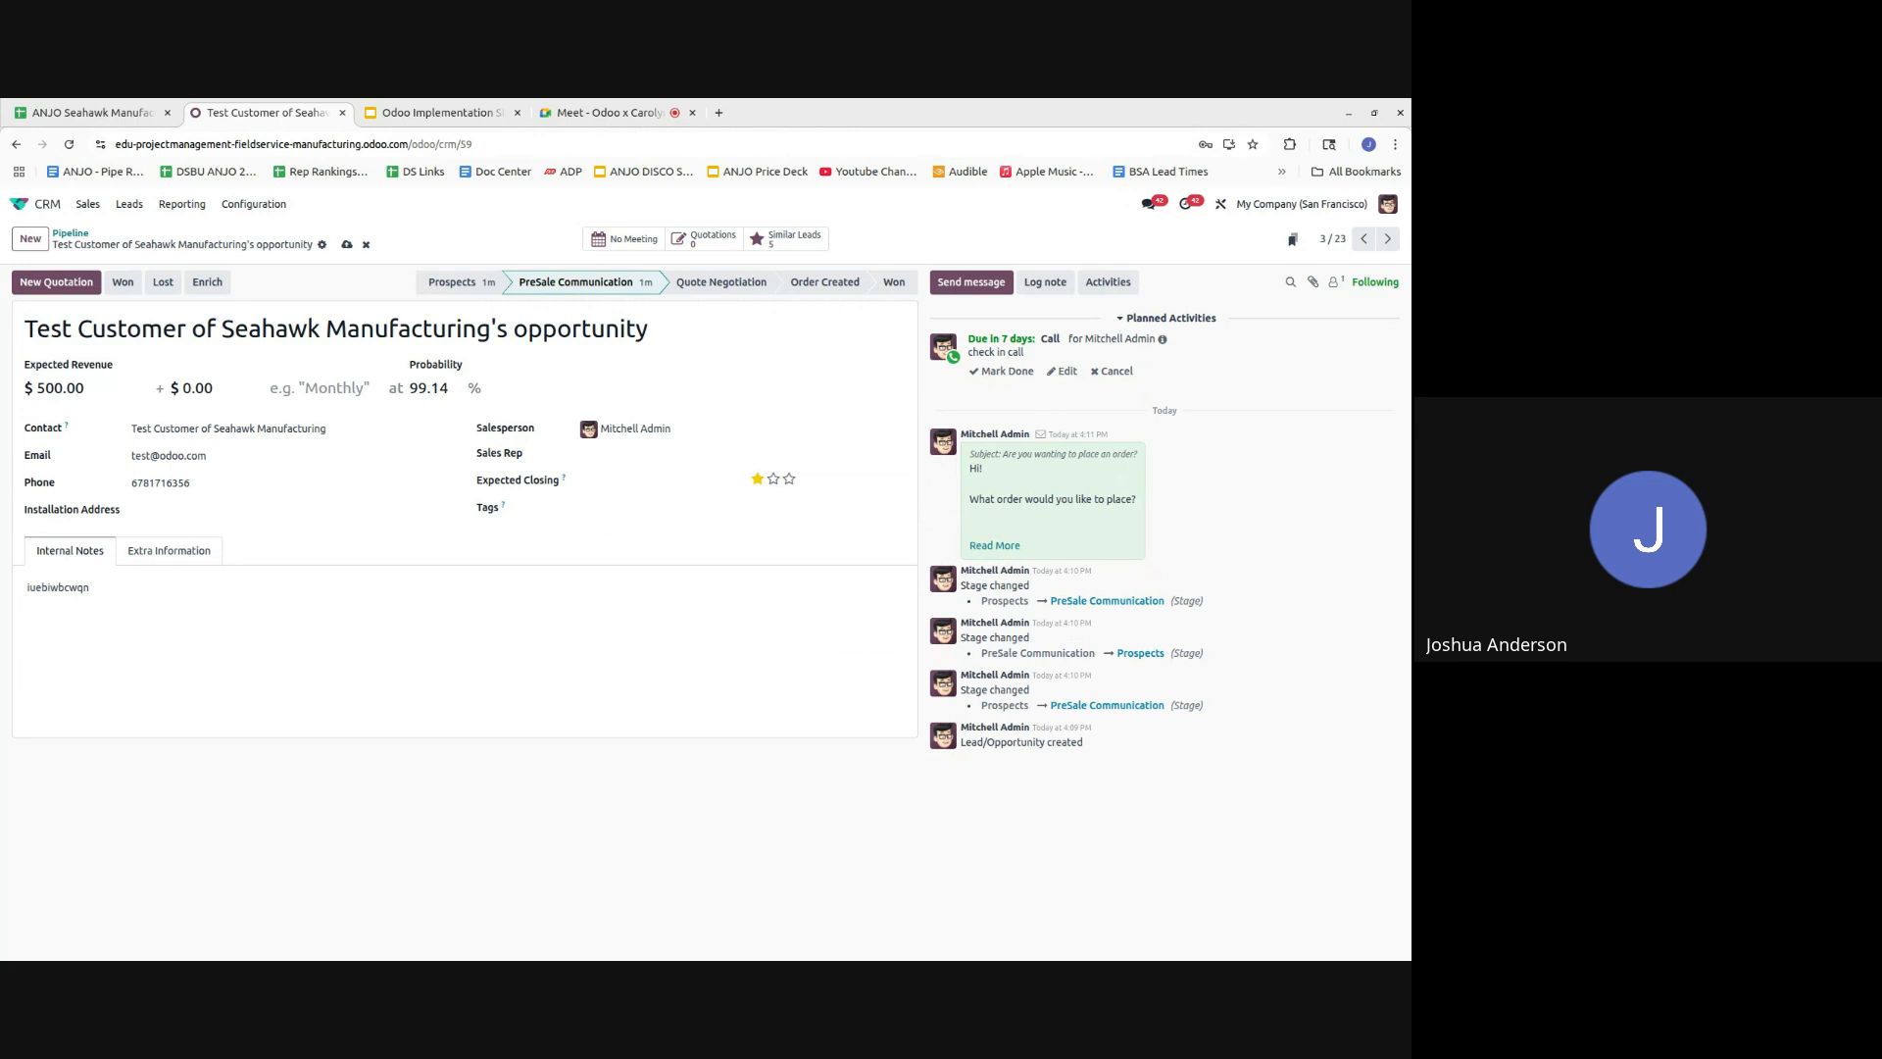
- Save the opportunity and create a new quotation from it using the Seahawk Manufacturing Demo Order template
{"action": "left_click", "coordinate": [347, 244]}
{"action": "left_click", "coordinate": [55, 281]}
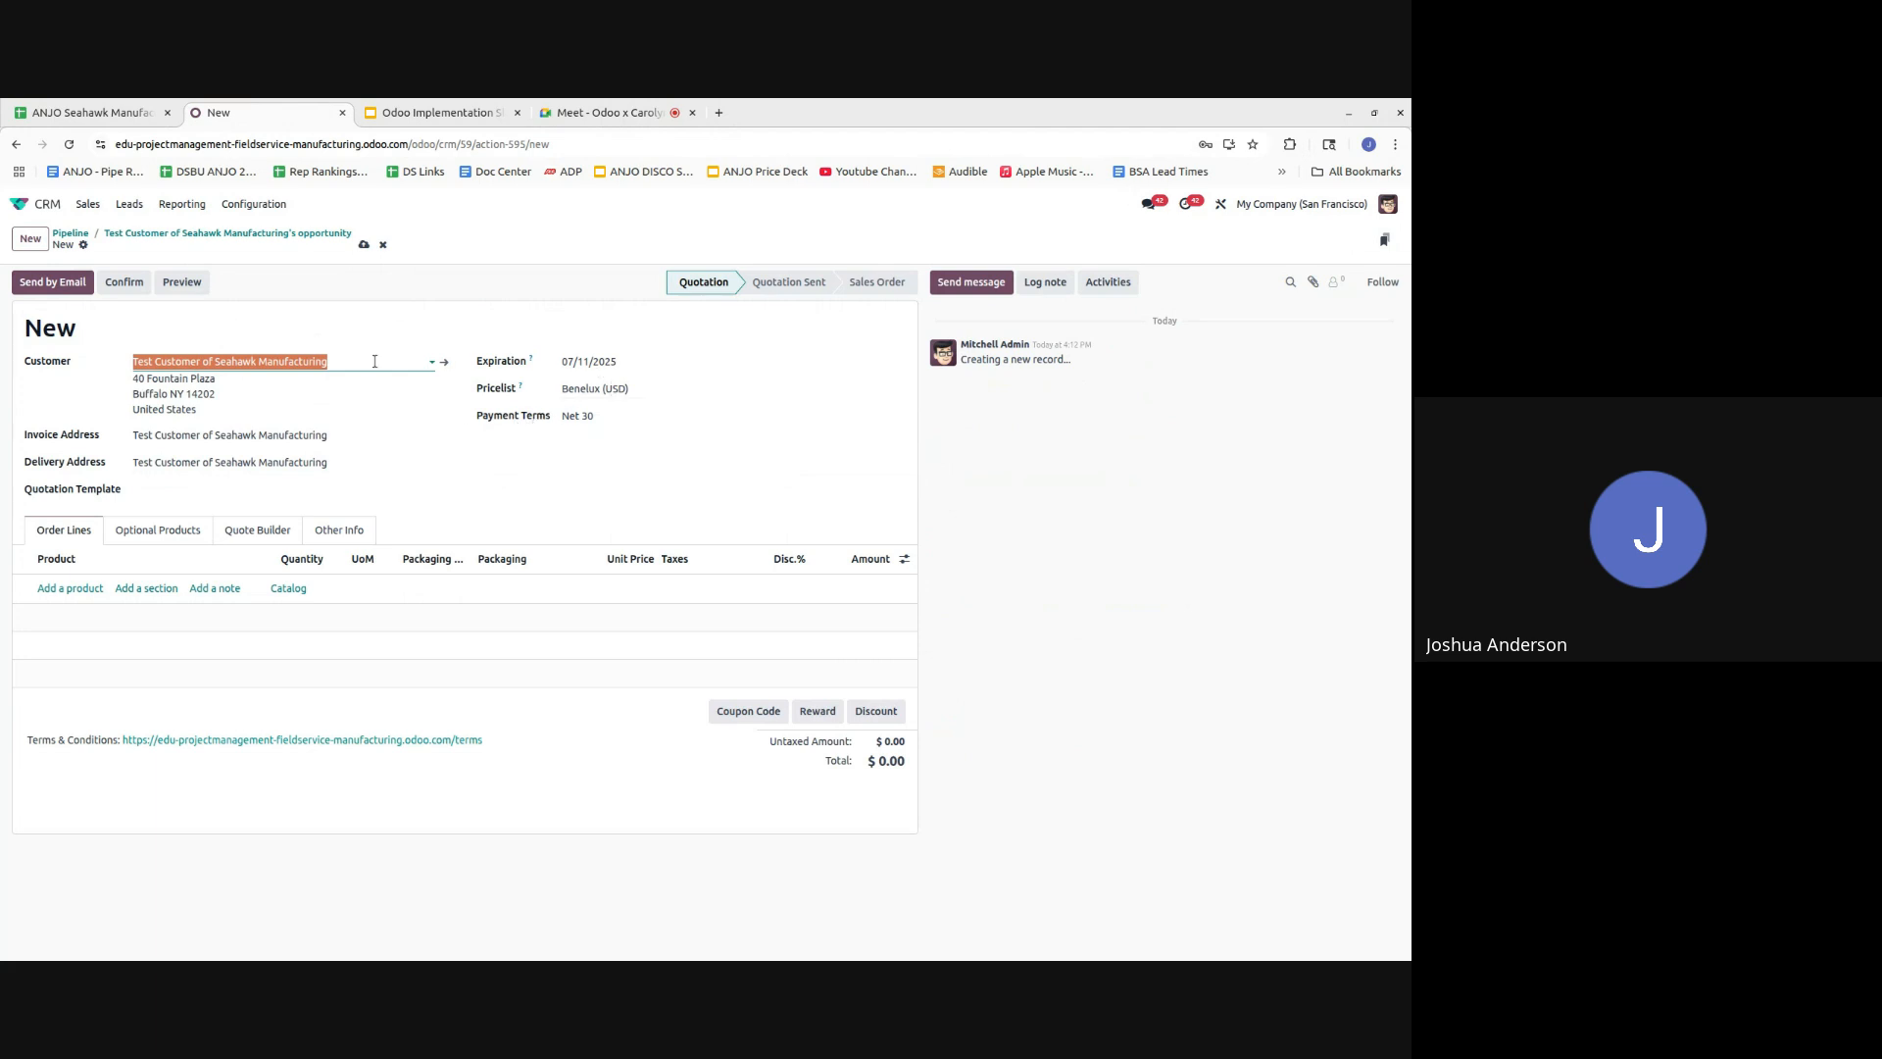
{"action": "left_click", "coordinate": [69, 588]}
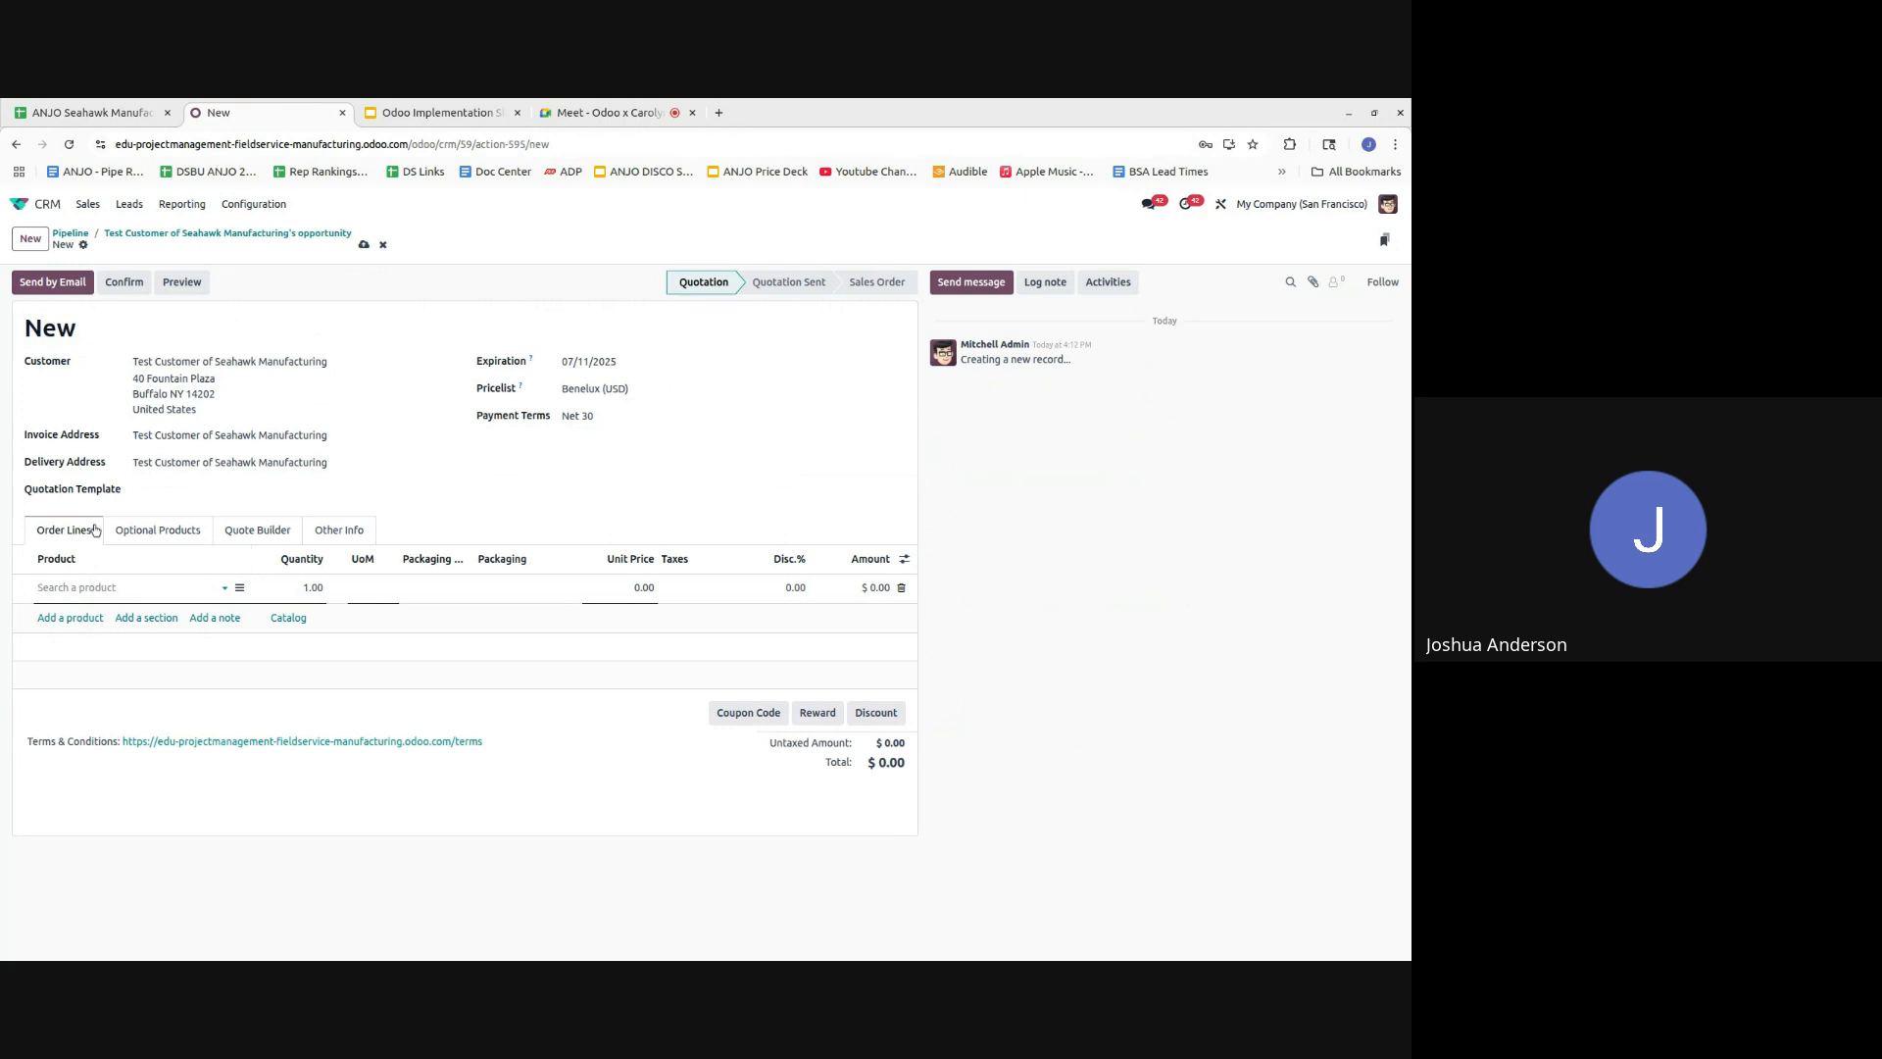
{"action": "left_click", "coordinate": [162, 487]}
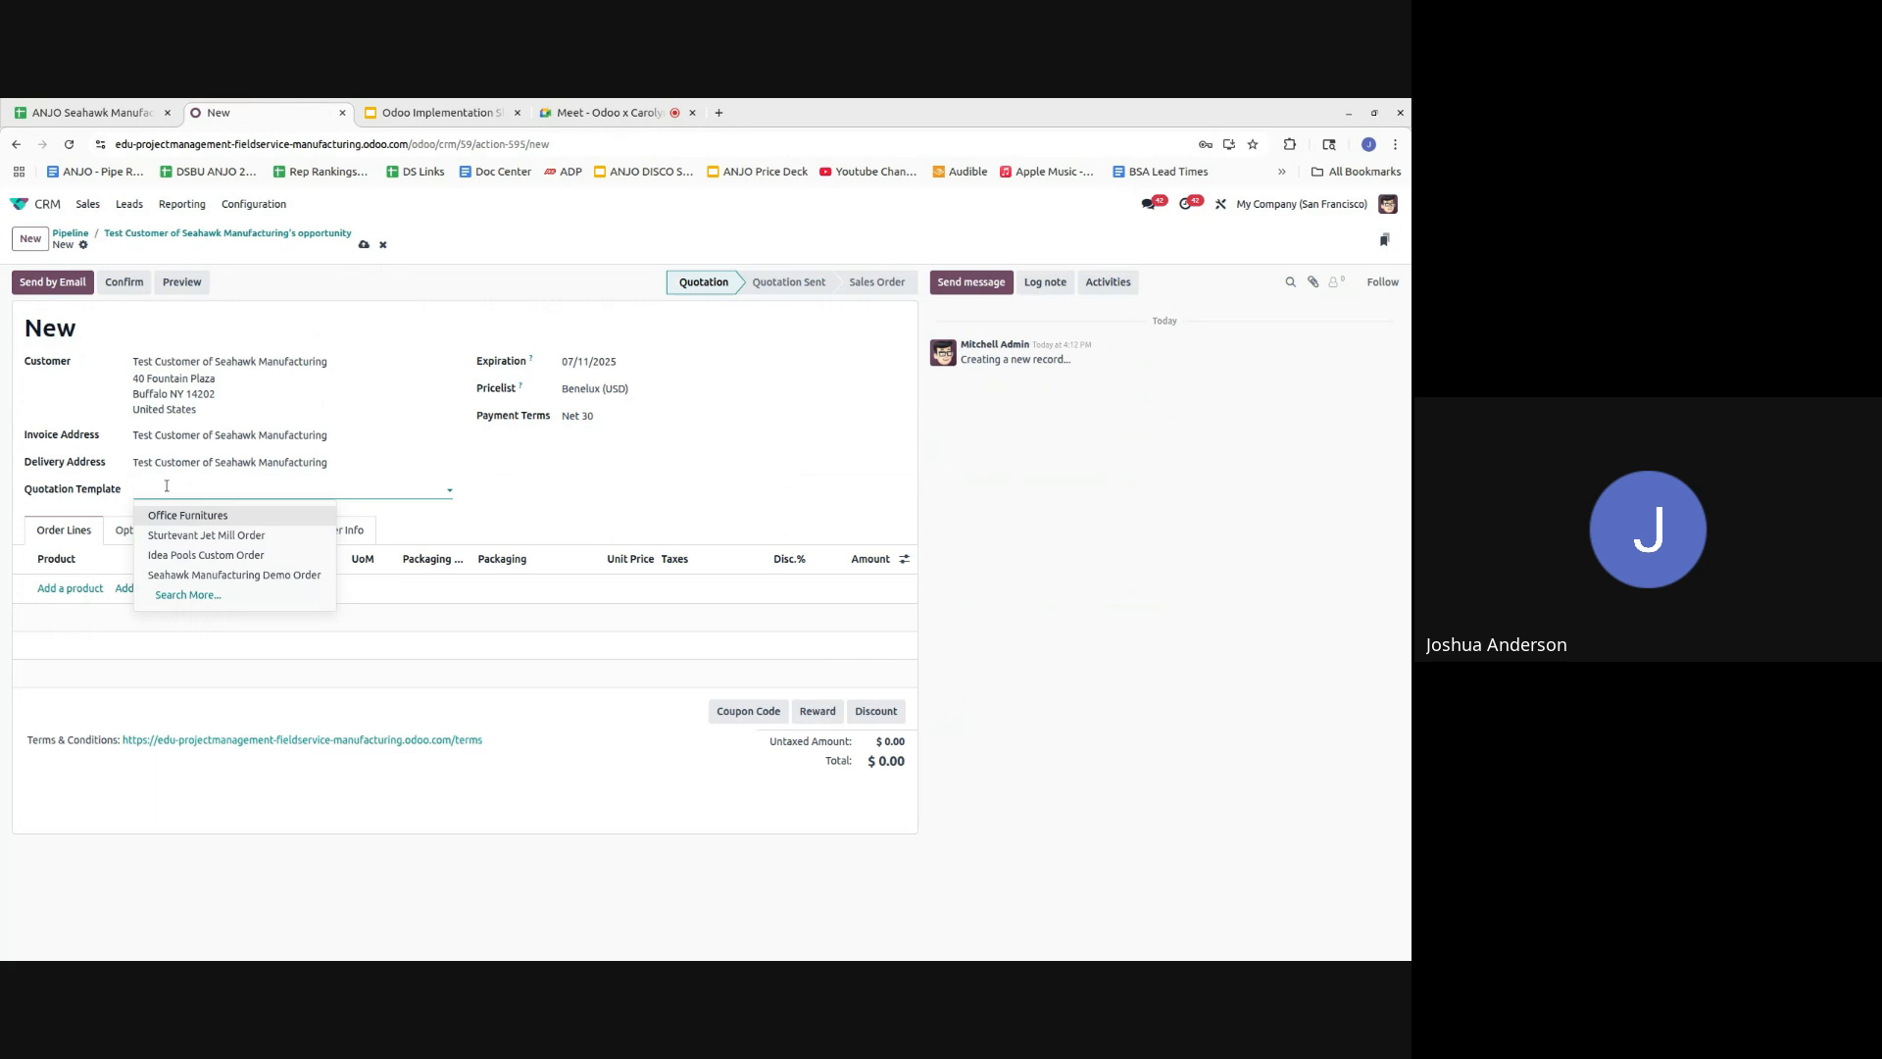
{"action": "left_click", "coordinate": [196, 575]}
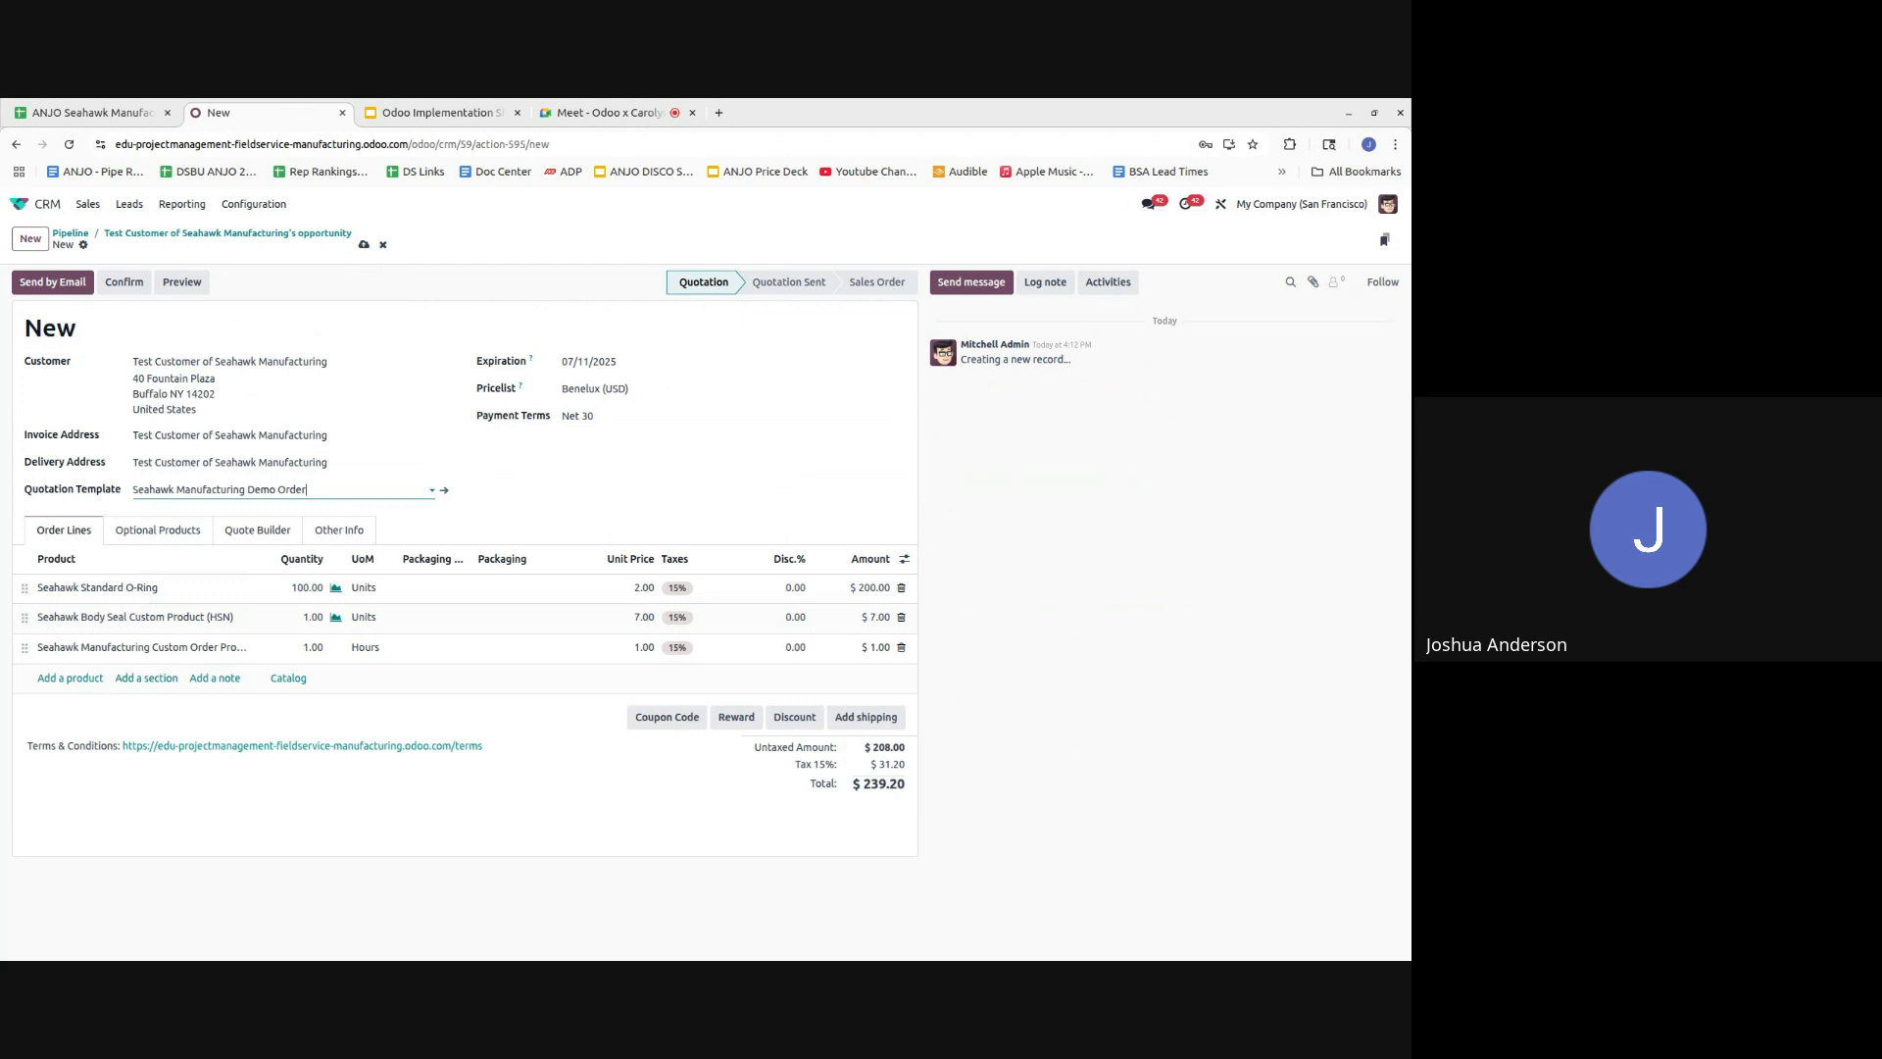
- Examine the payment terms available for the quotation
{"action": "left_click", "coordinate": [583, 416]}
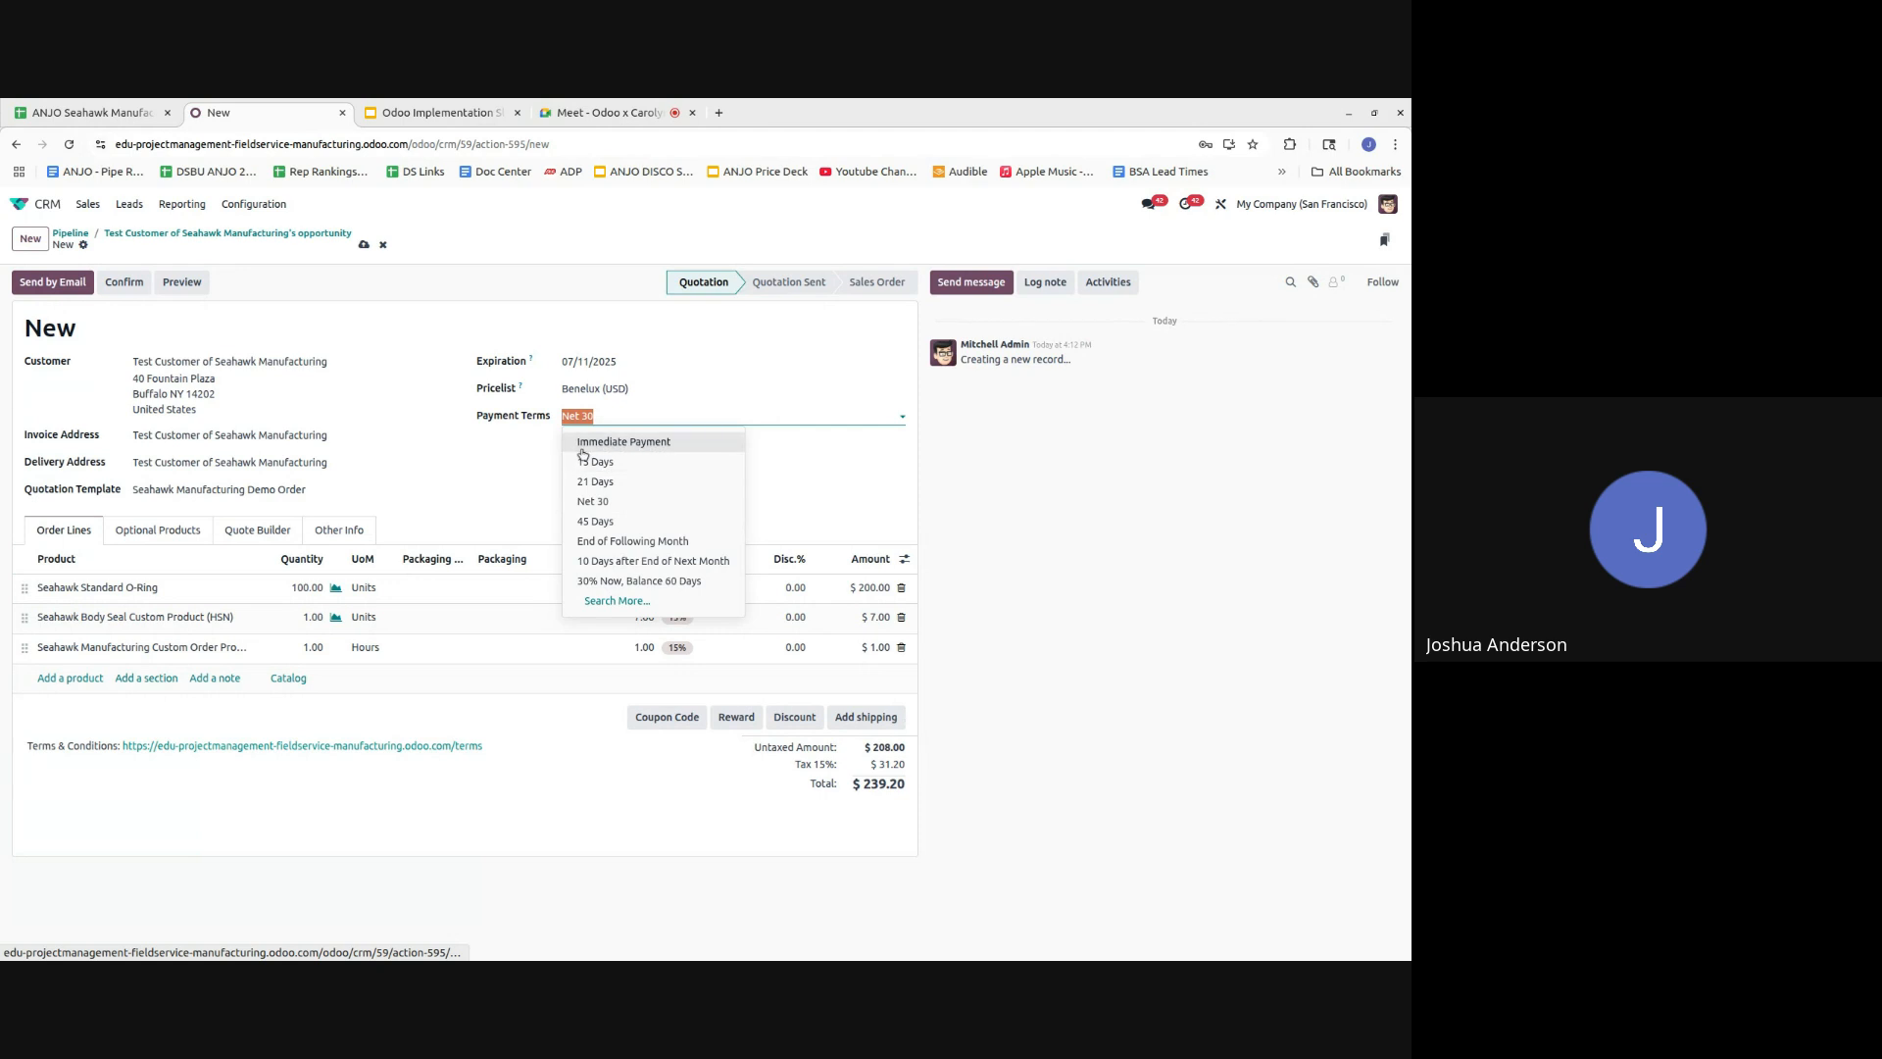
{"action": "left_click", "coordinate": [656, 422]}
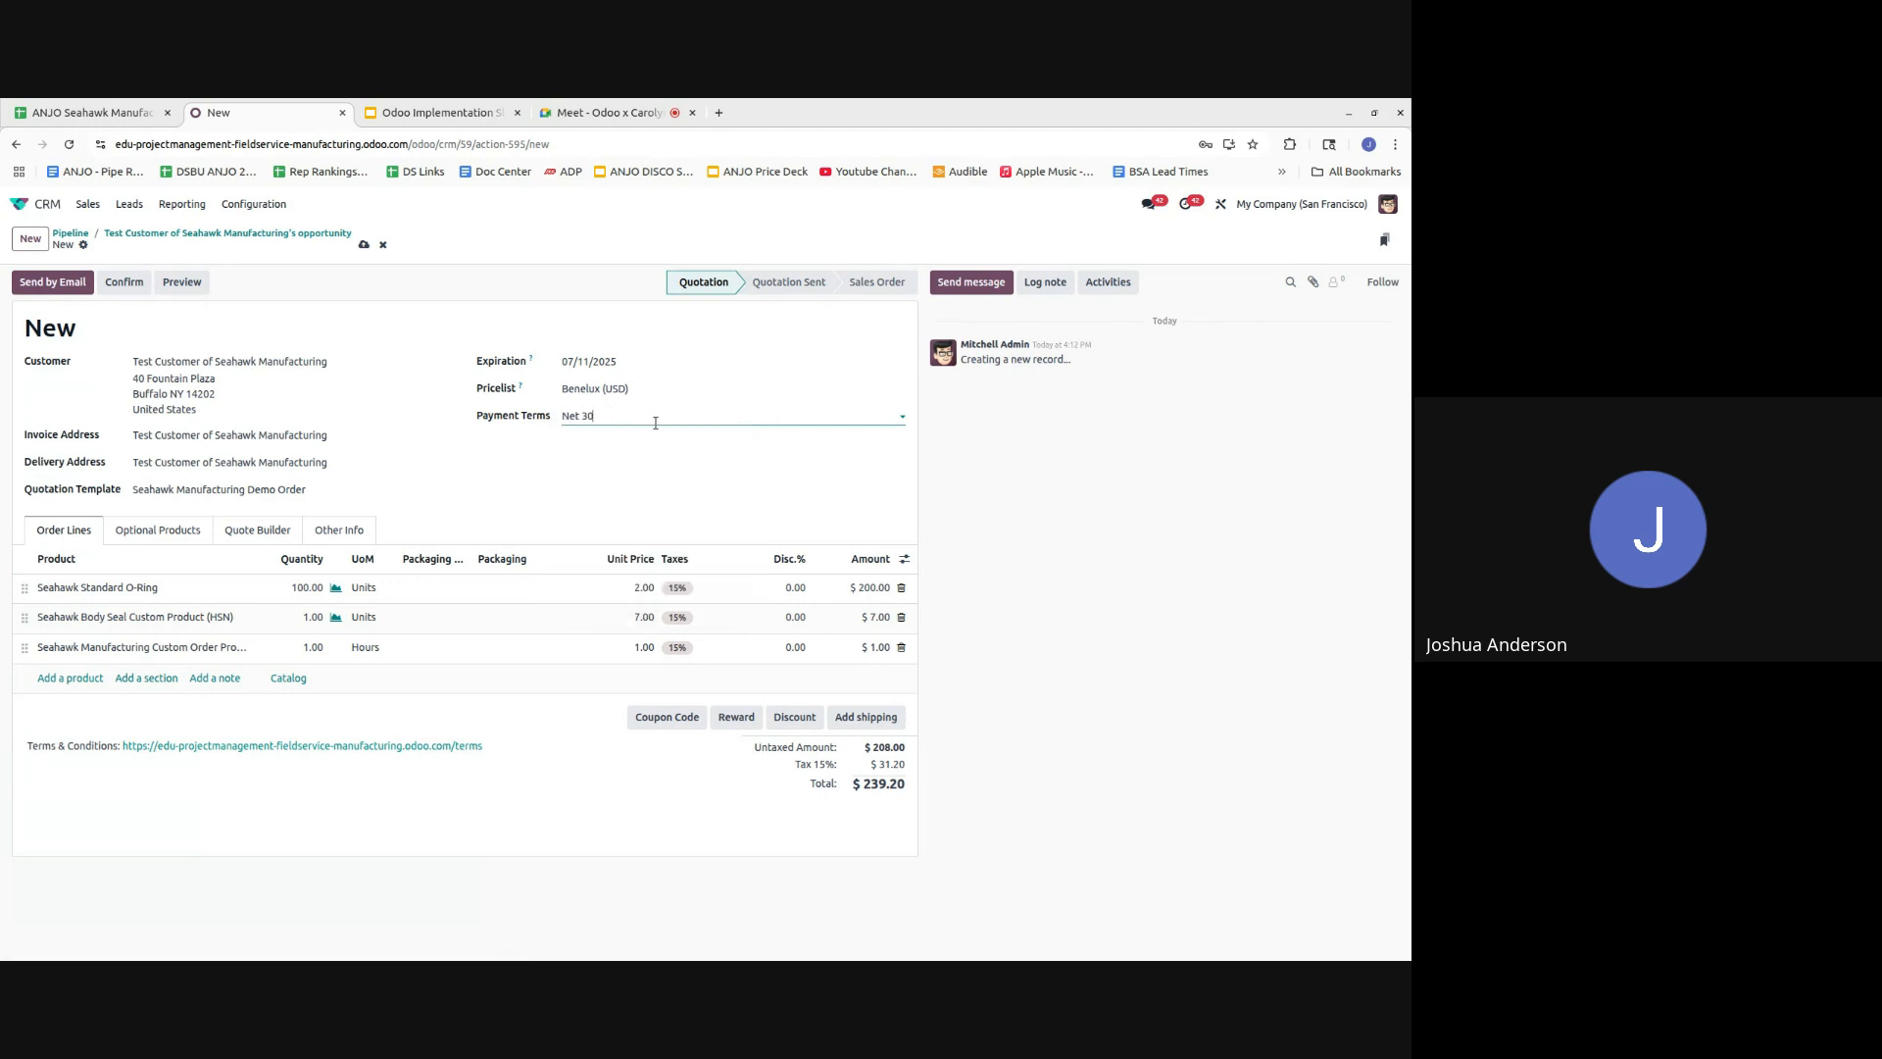
- Set the quotation's expiration date to 06/12/2025 and save the quotation
{"action": "left_click", "coordinate": [632, 364]}
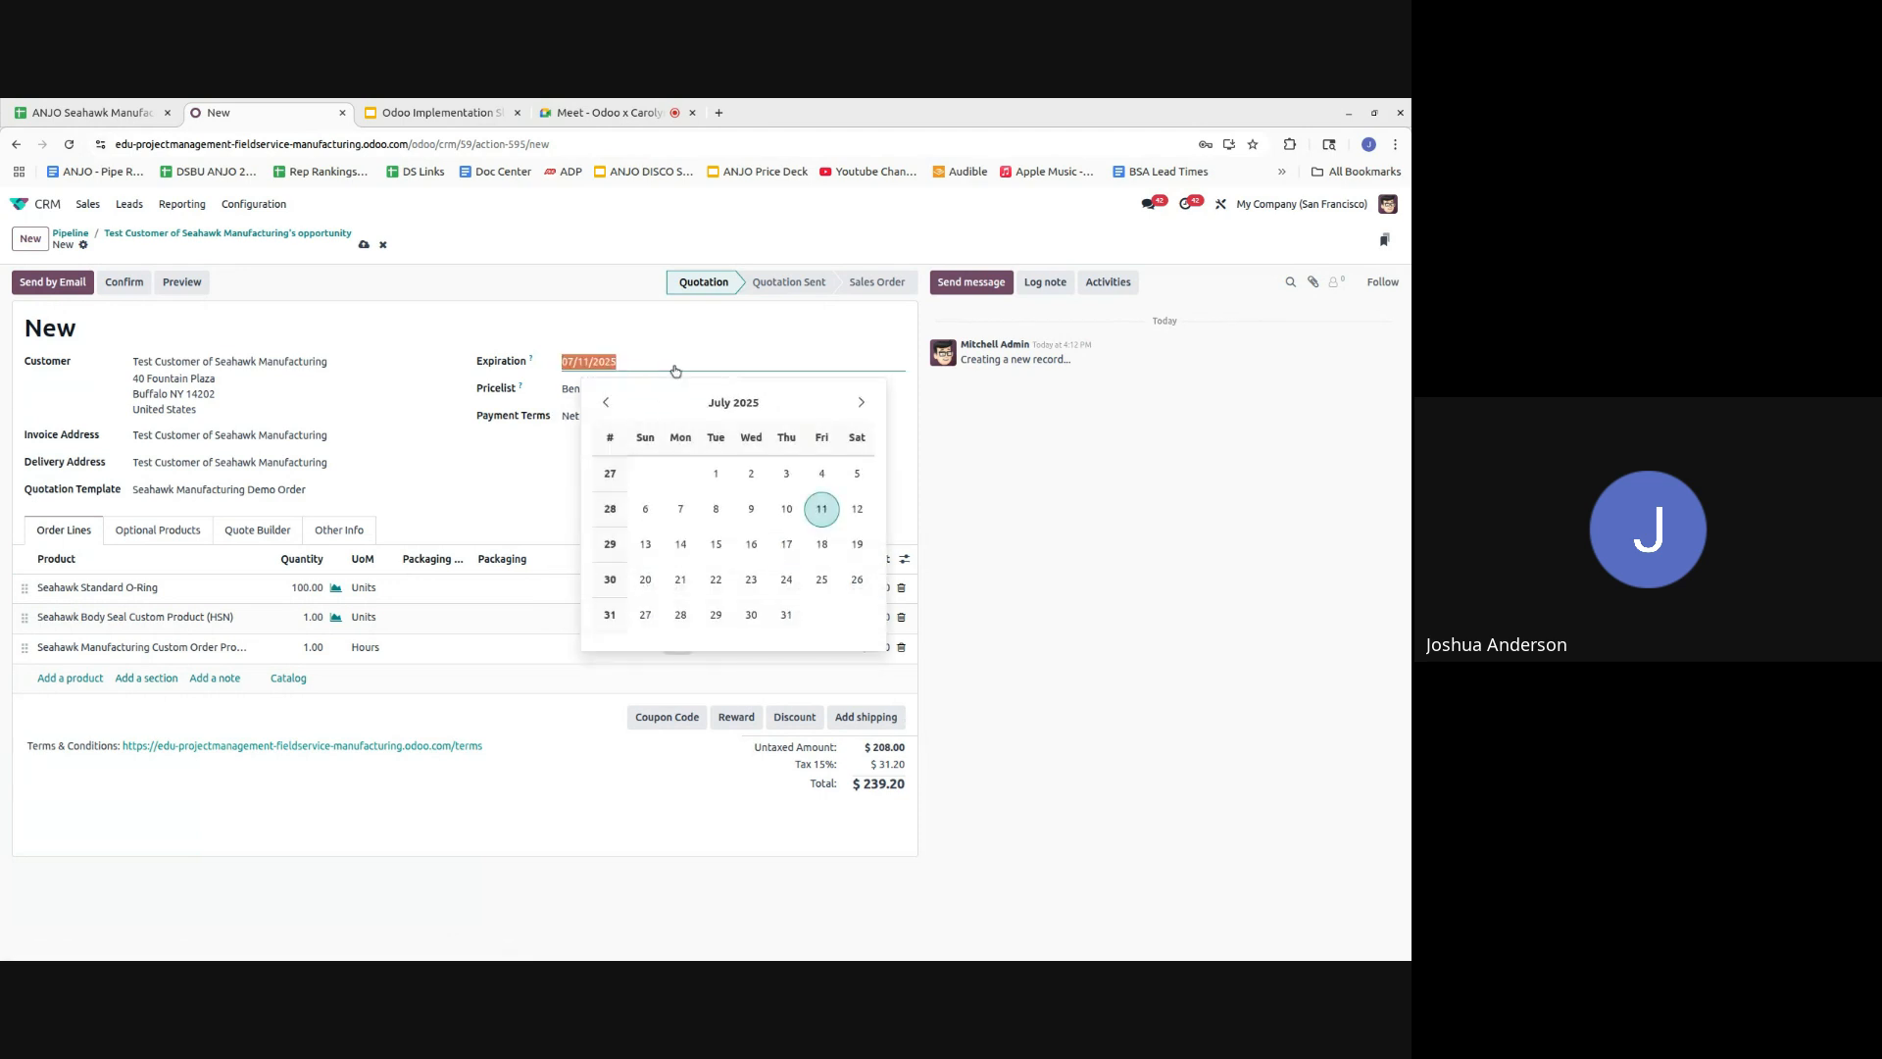
{"action": "left_click", "coordinate": [608, 406]}
{"action": "left_click", "coordinate": [786, 509]}
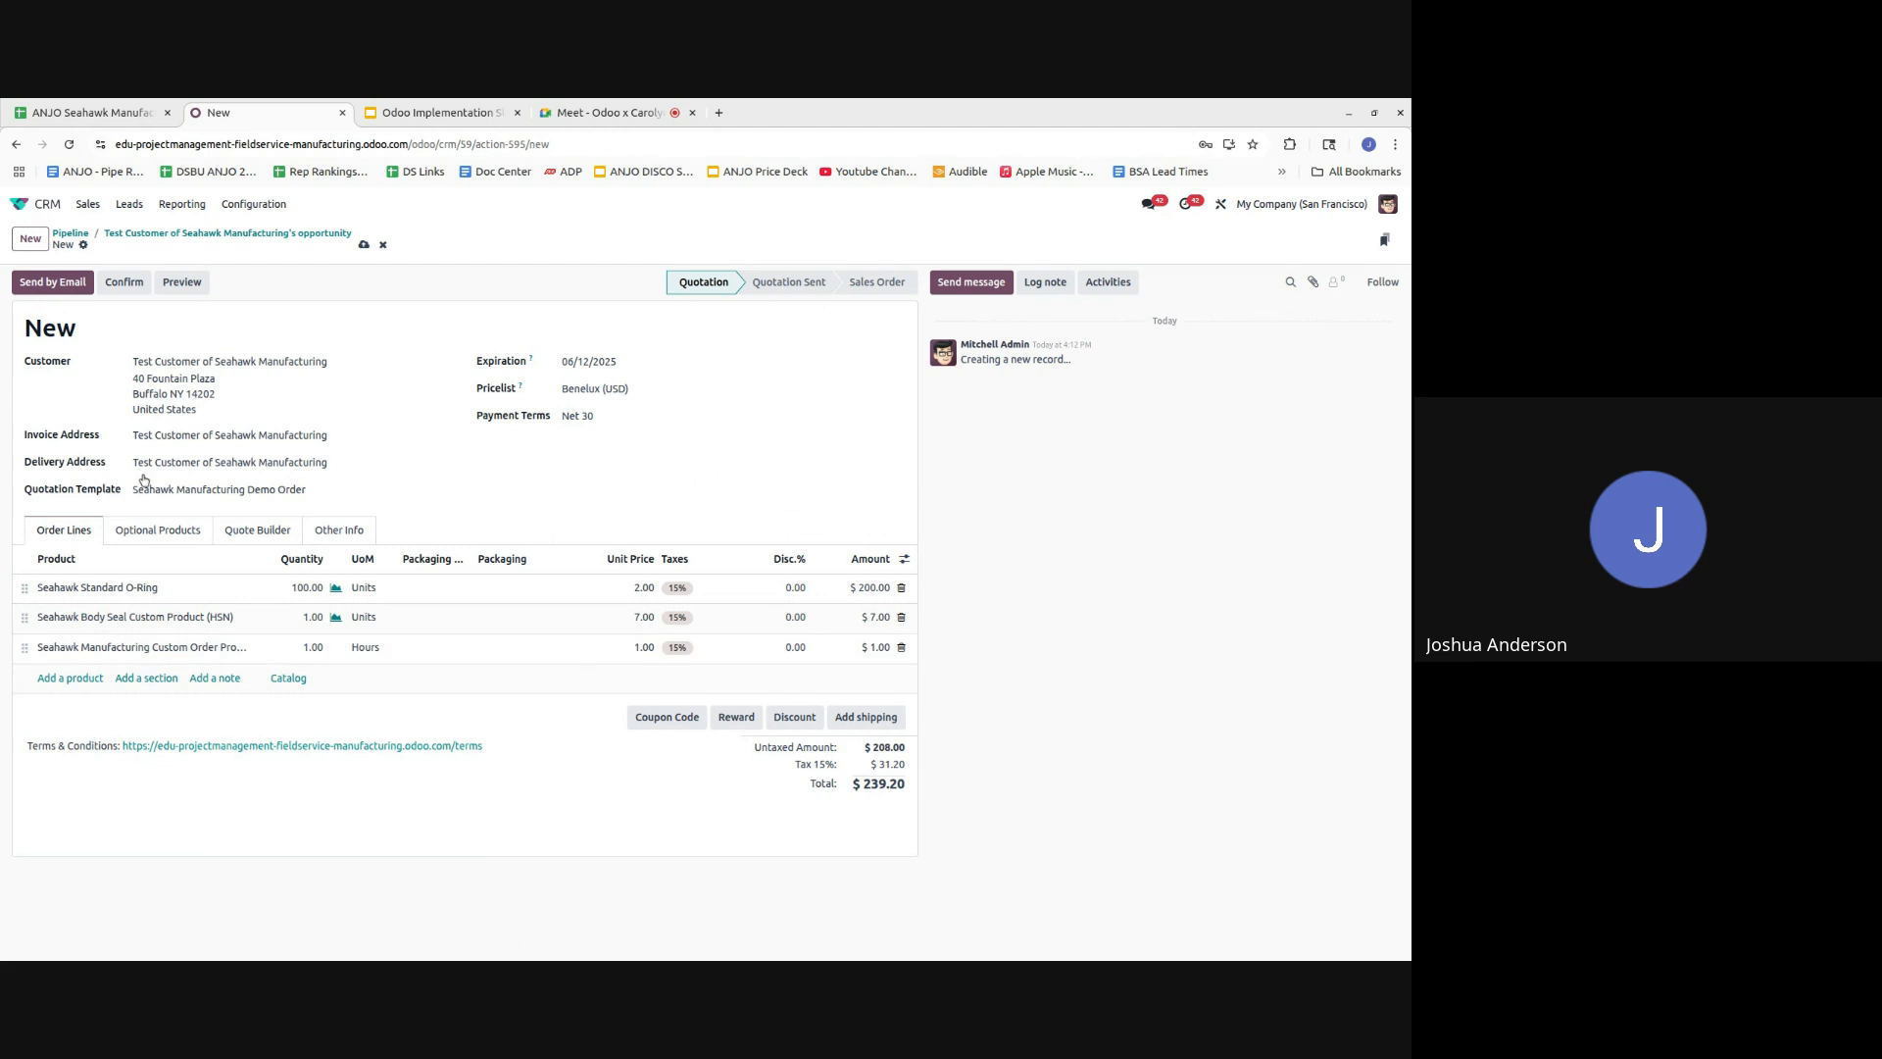
{"action": "left_click", "coordinate": [364, 244]}
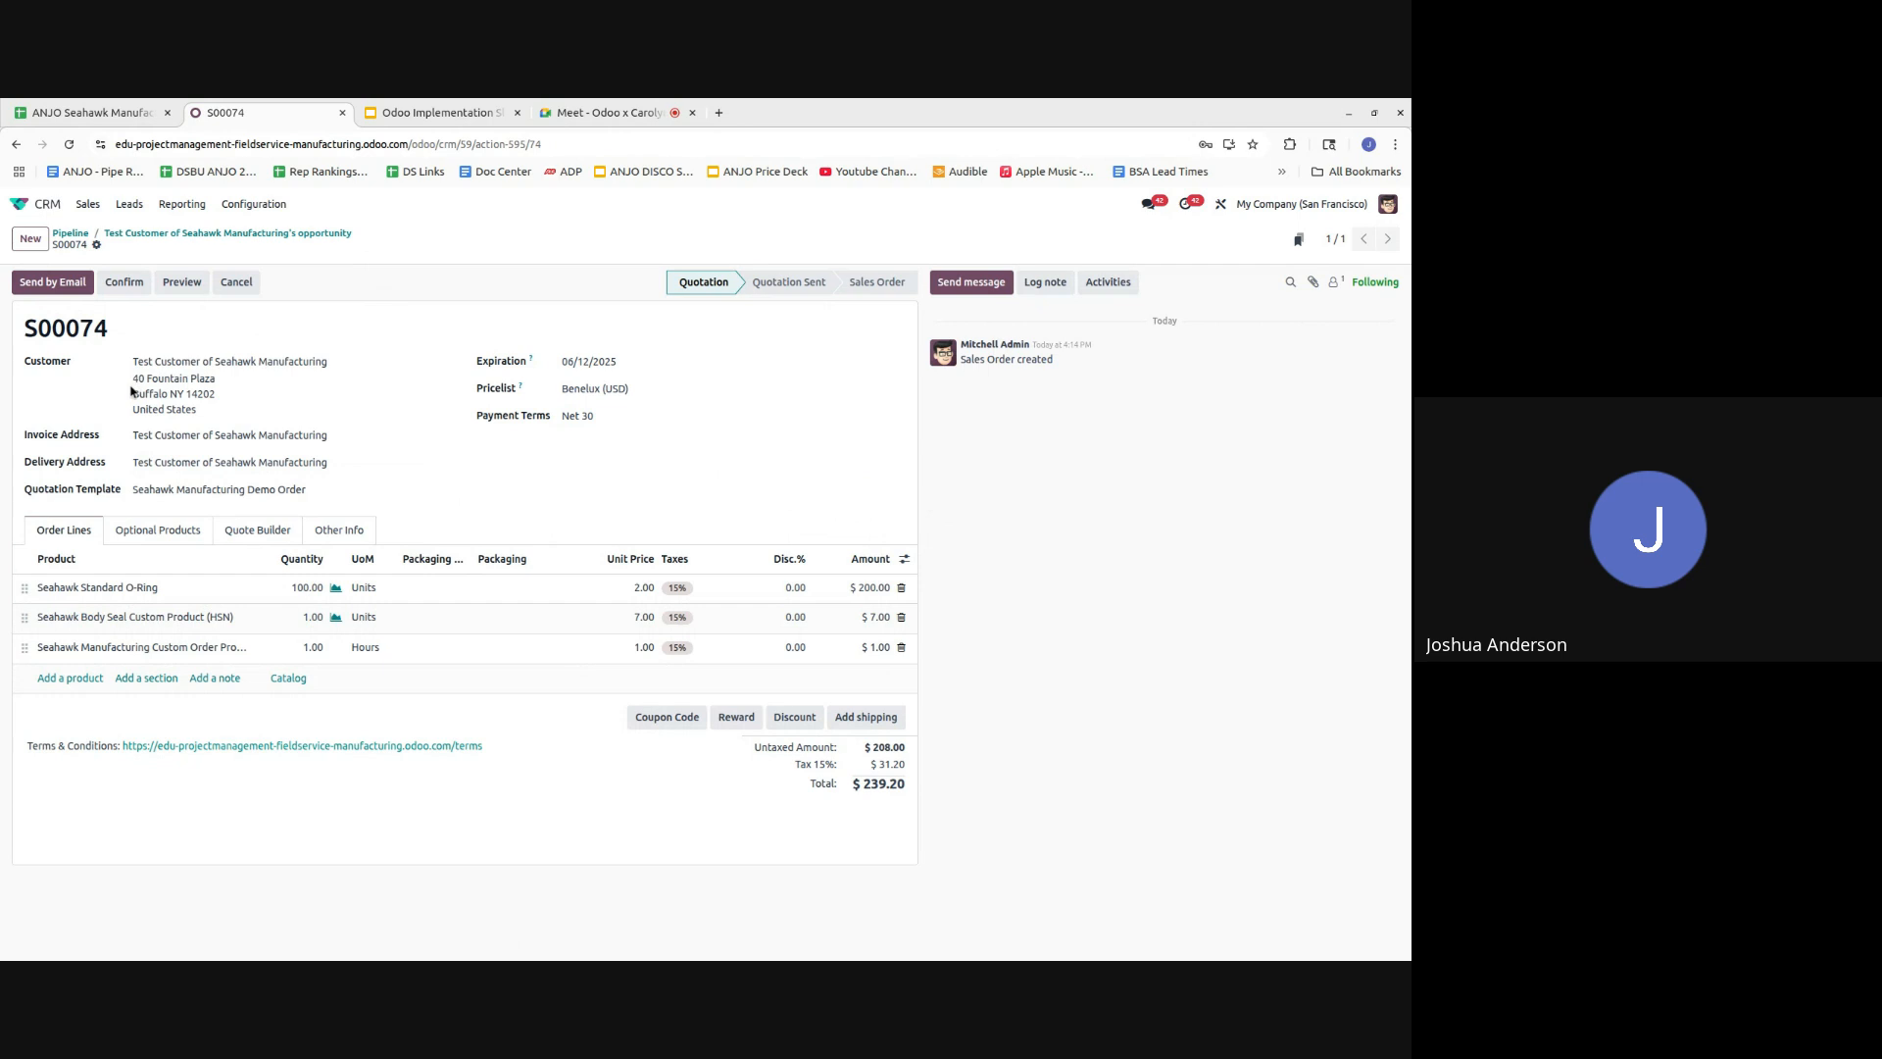
- Email the quotation to the customer with its PDF attached, checking the available message templates before sending
{"action": "left_click", "coordinate": [24, 288]}
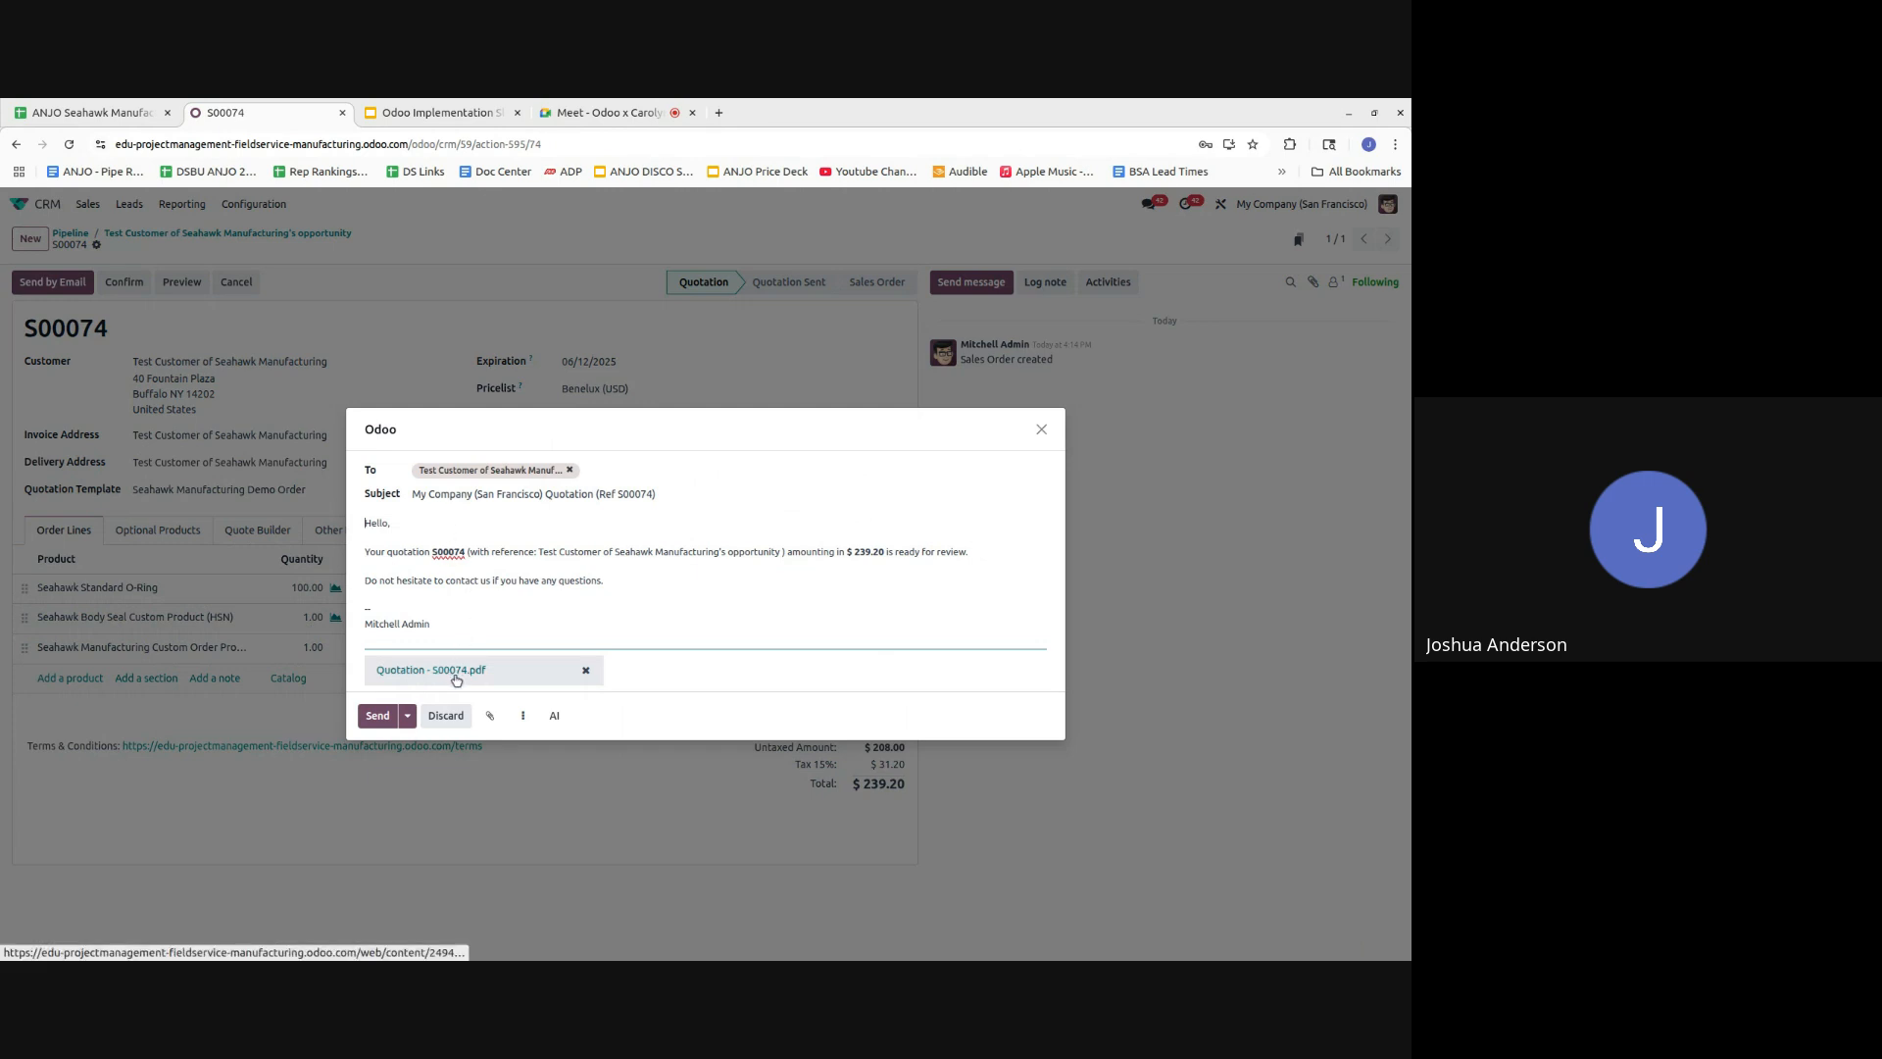
{"action": "left_click", "coordinate": [522, 716]}
{"action": "mouse_move", "coordinate": [546, 893]}
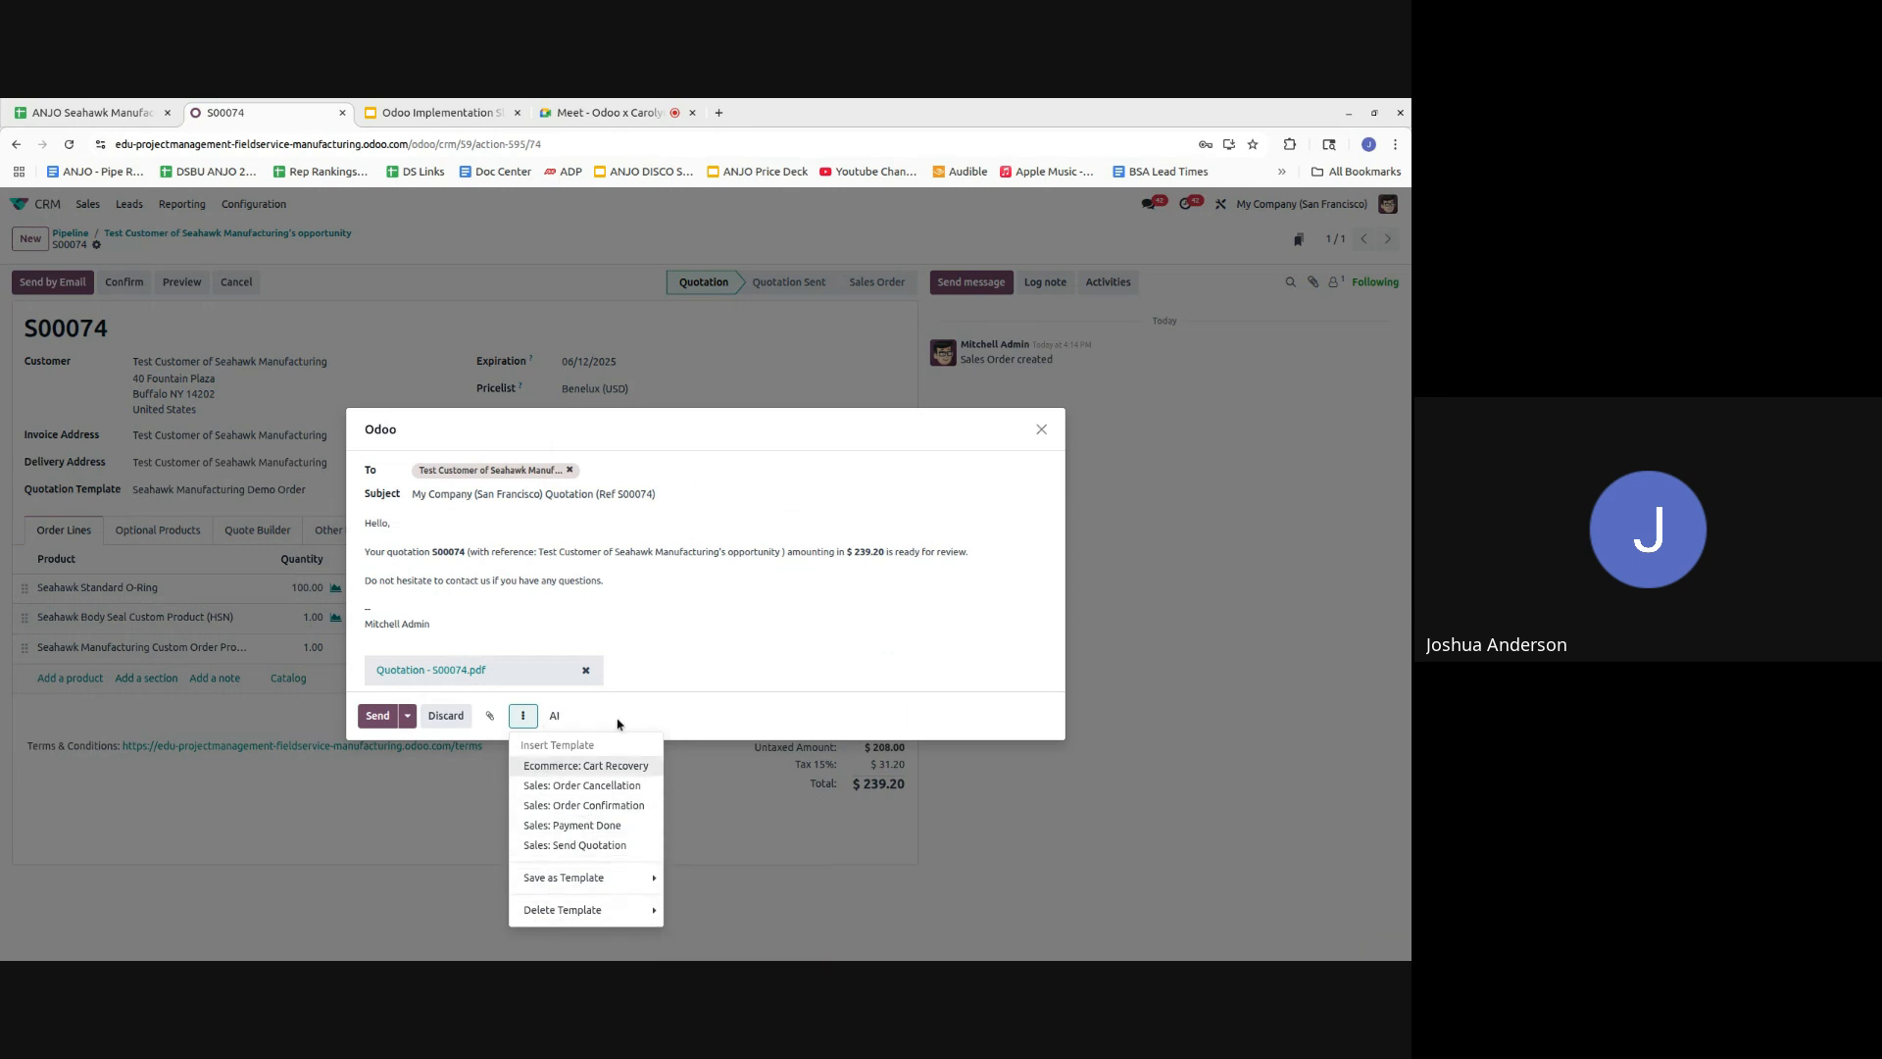
{"action": "left_click", "coordinate": [670, 719]}
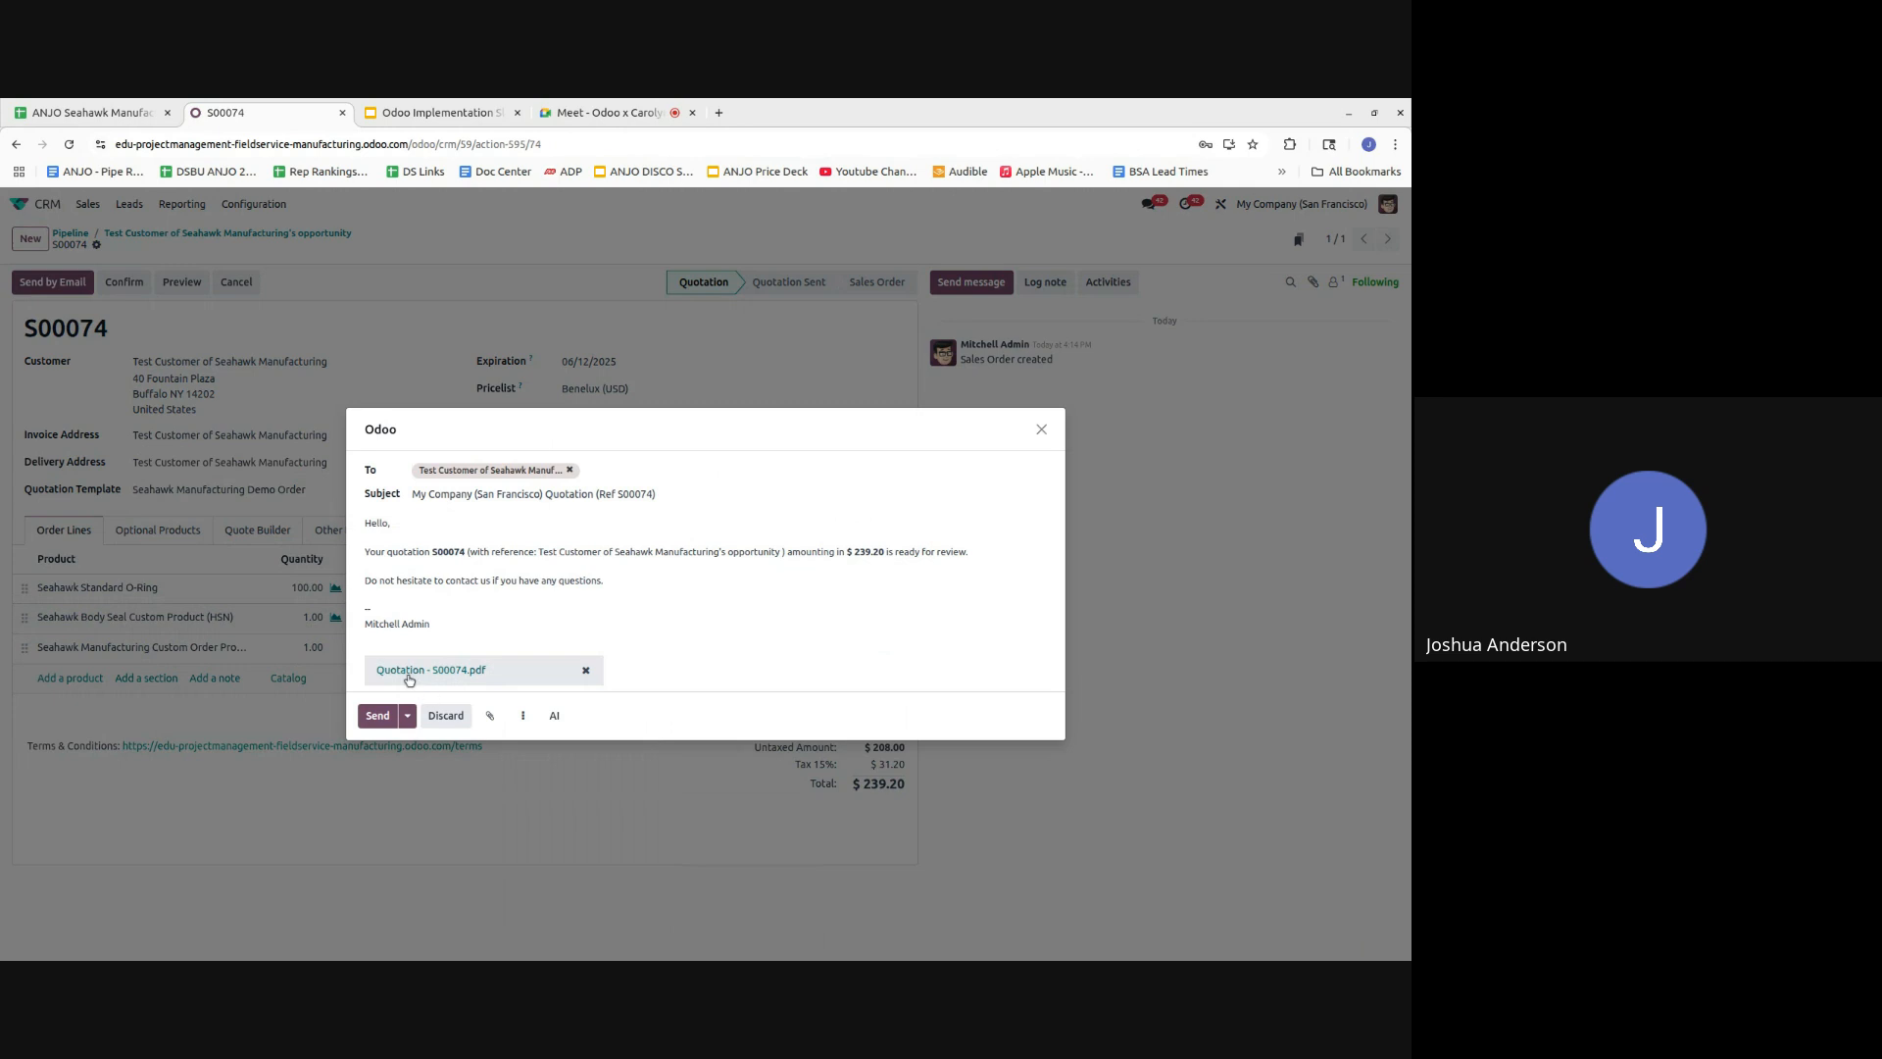
{"action": "left_click", "coordinate": [379, 716]}
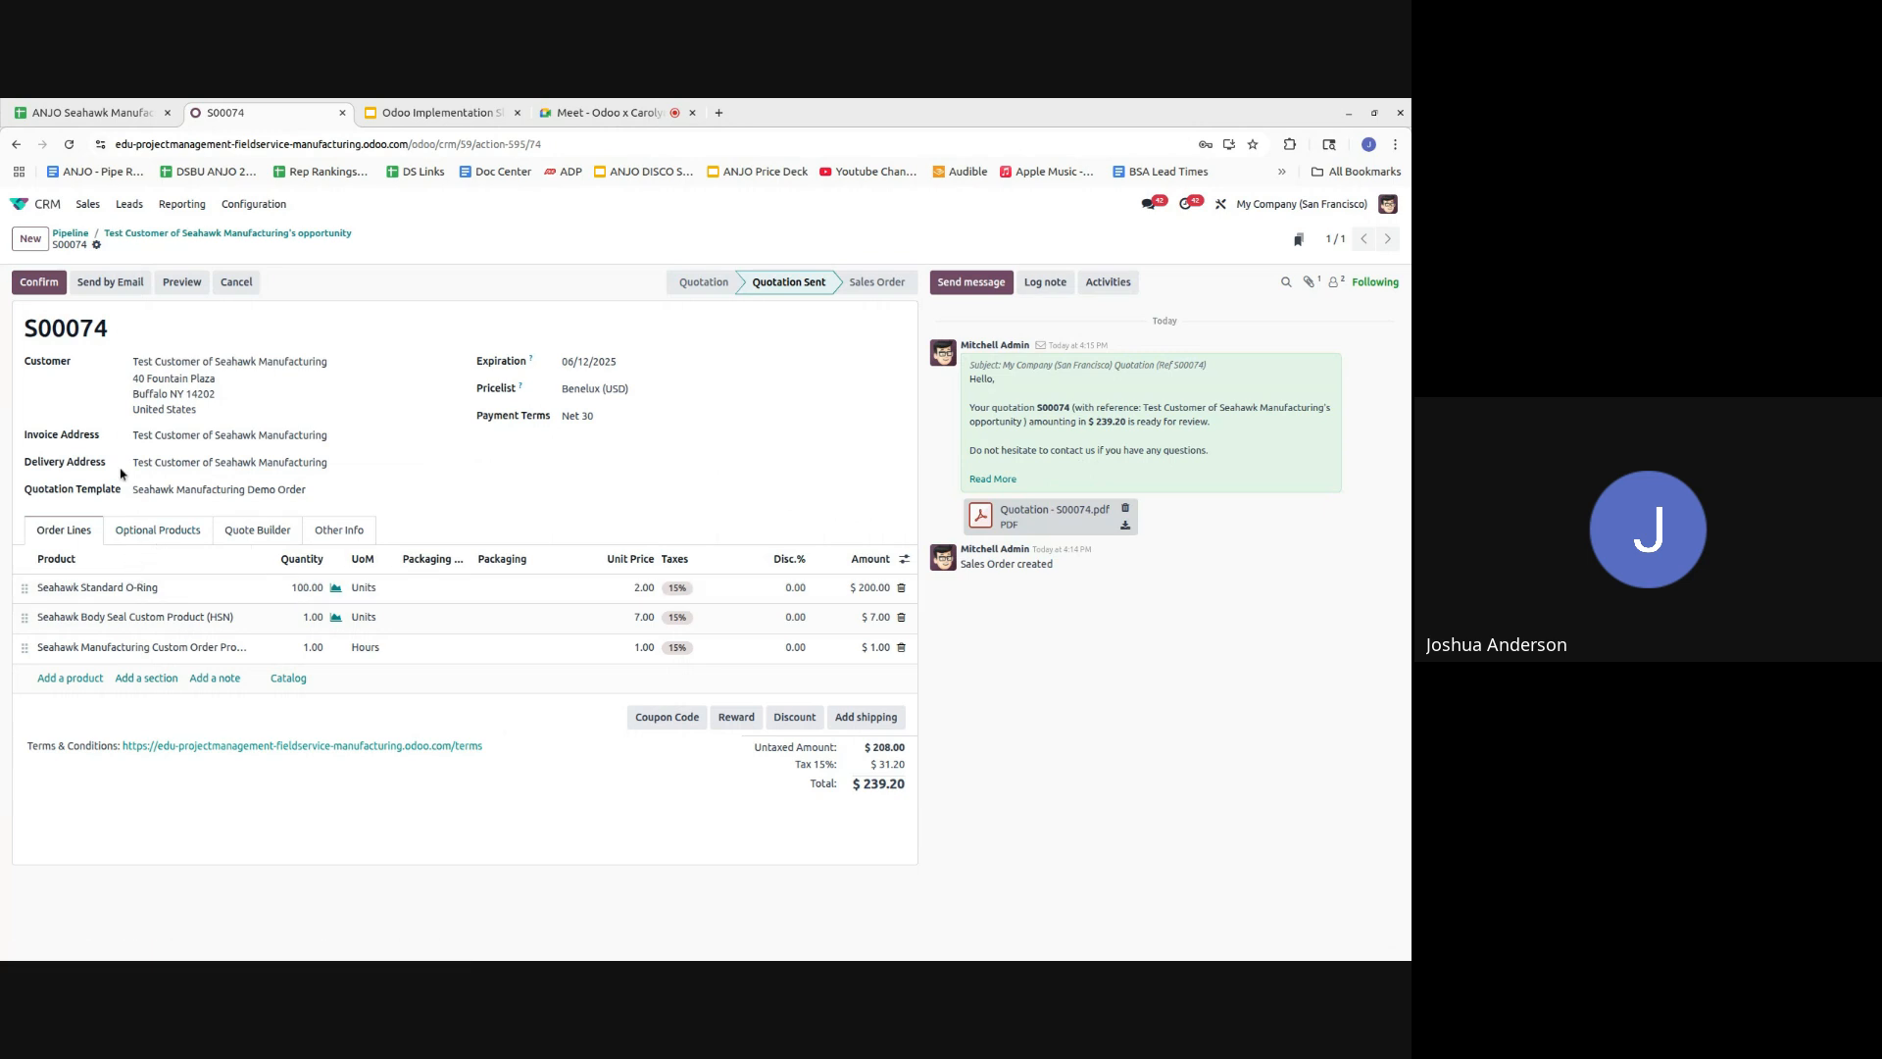
- Preview the quotation in the customer portal and review its product lines, payment terms and communication history
{"action": "left_click", "coordinate": [182, 281]}
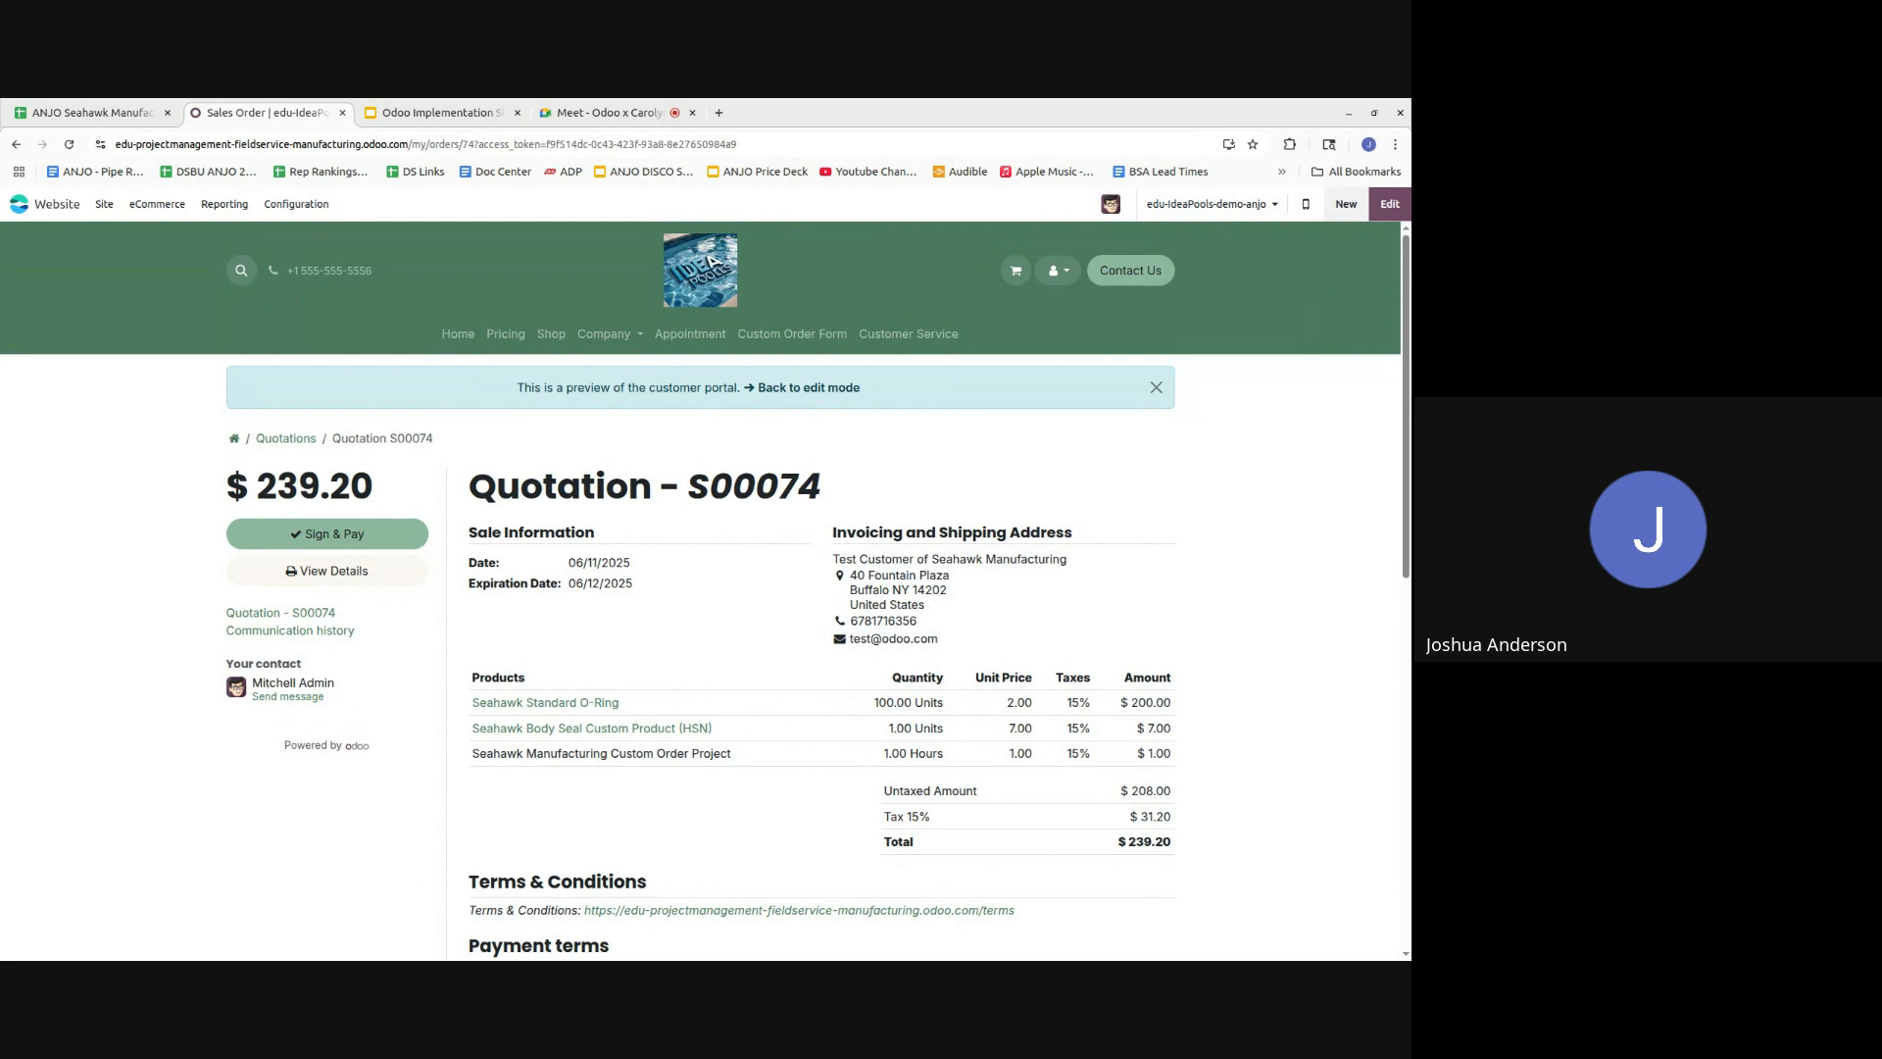
{"action": "scroll", "coordinate": [637, 622], "scroll_direction": "down", "scroll_amount": 3}
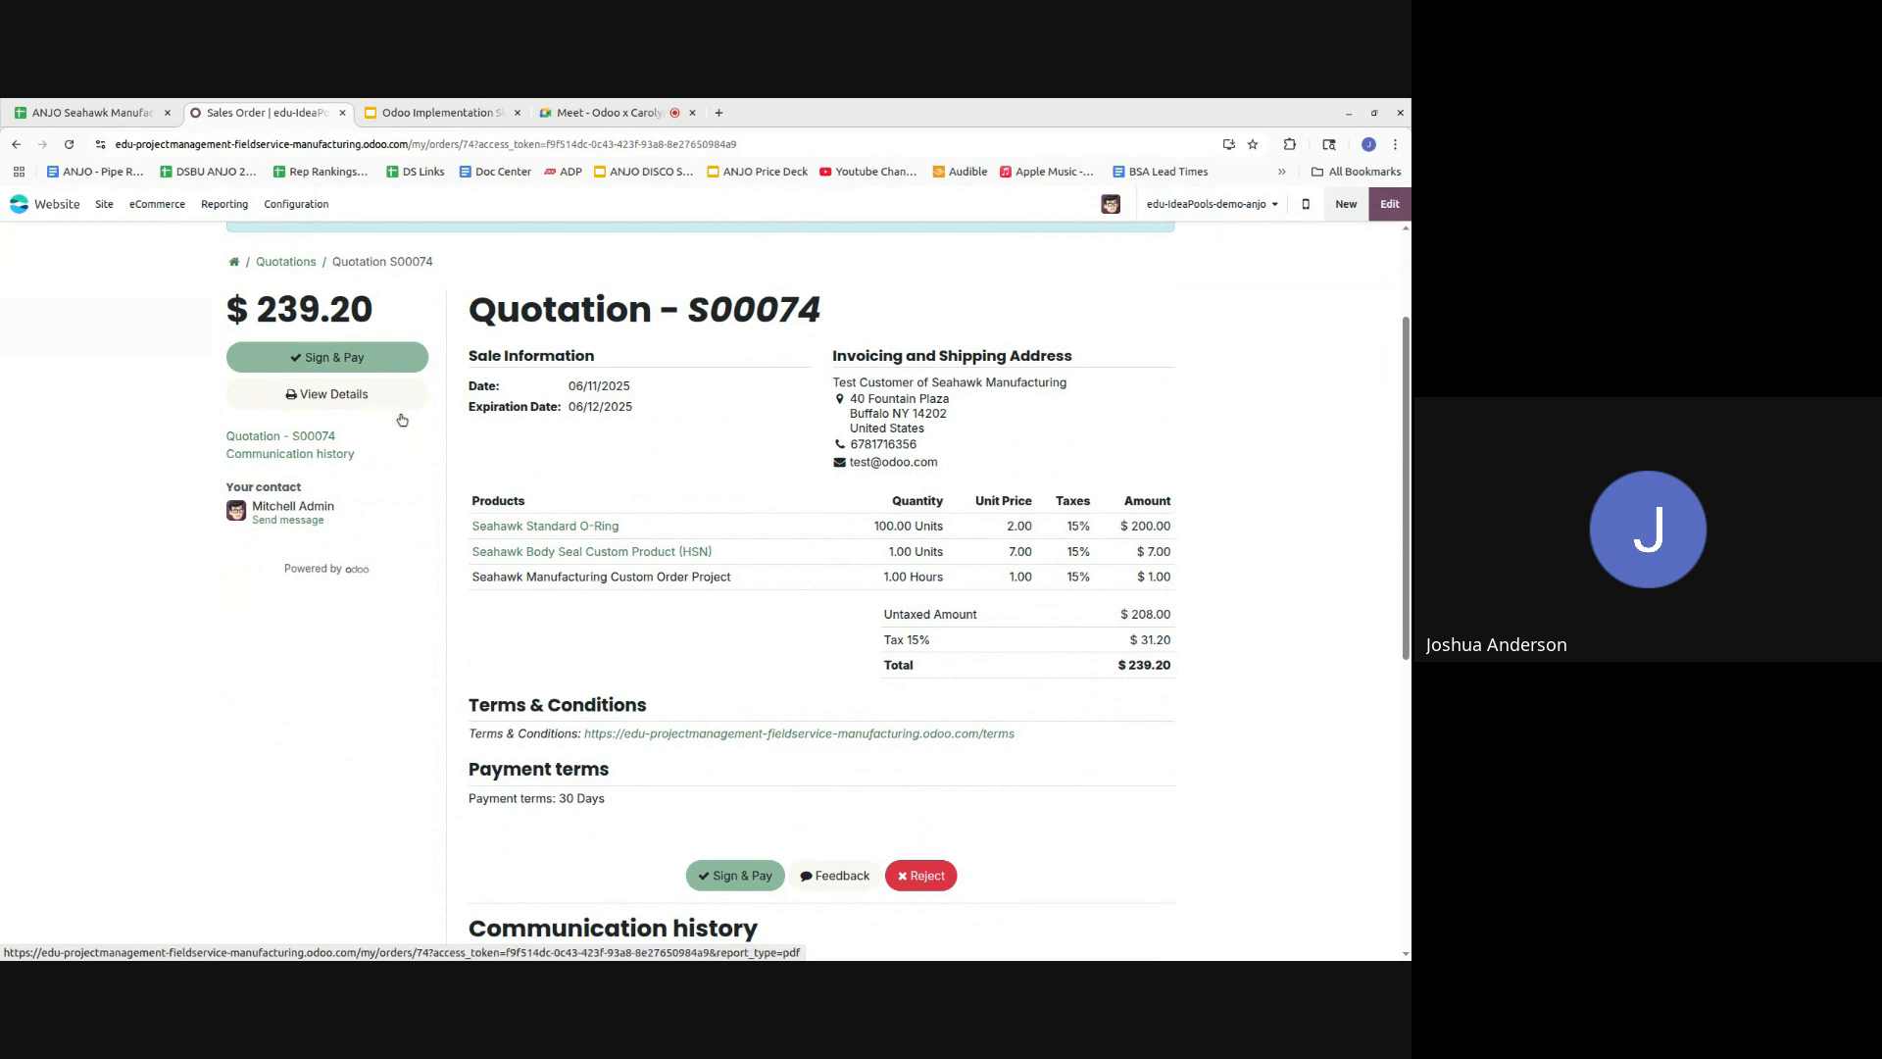
{"action": "scroll", "coordinate": [685, 631], "scroll_direction": "down", "scroll_amount": 1}
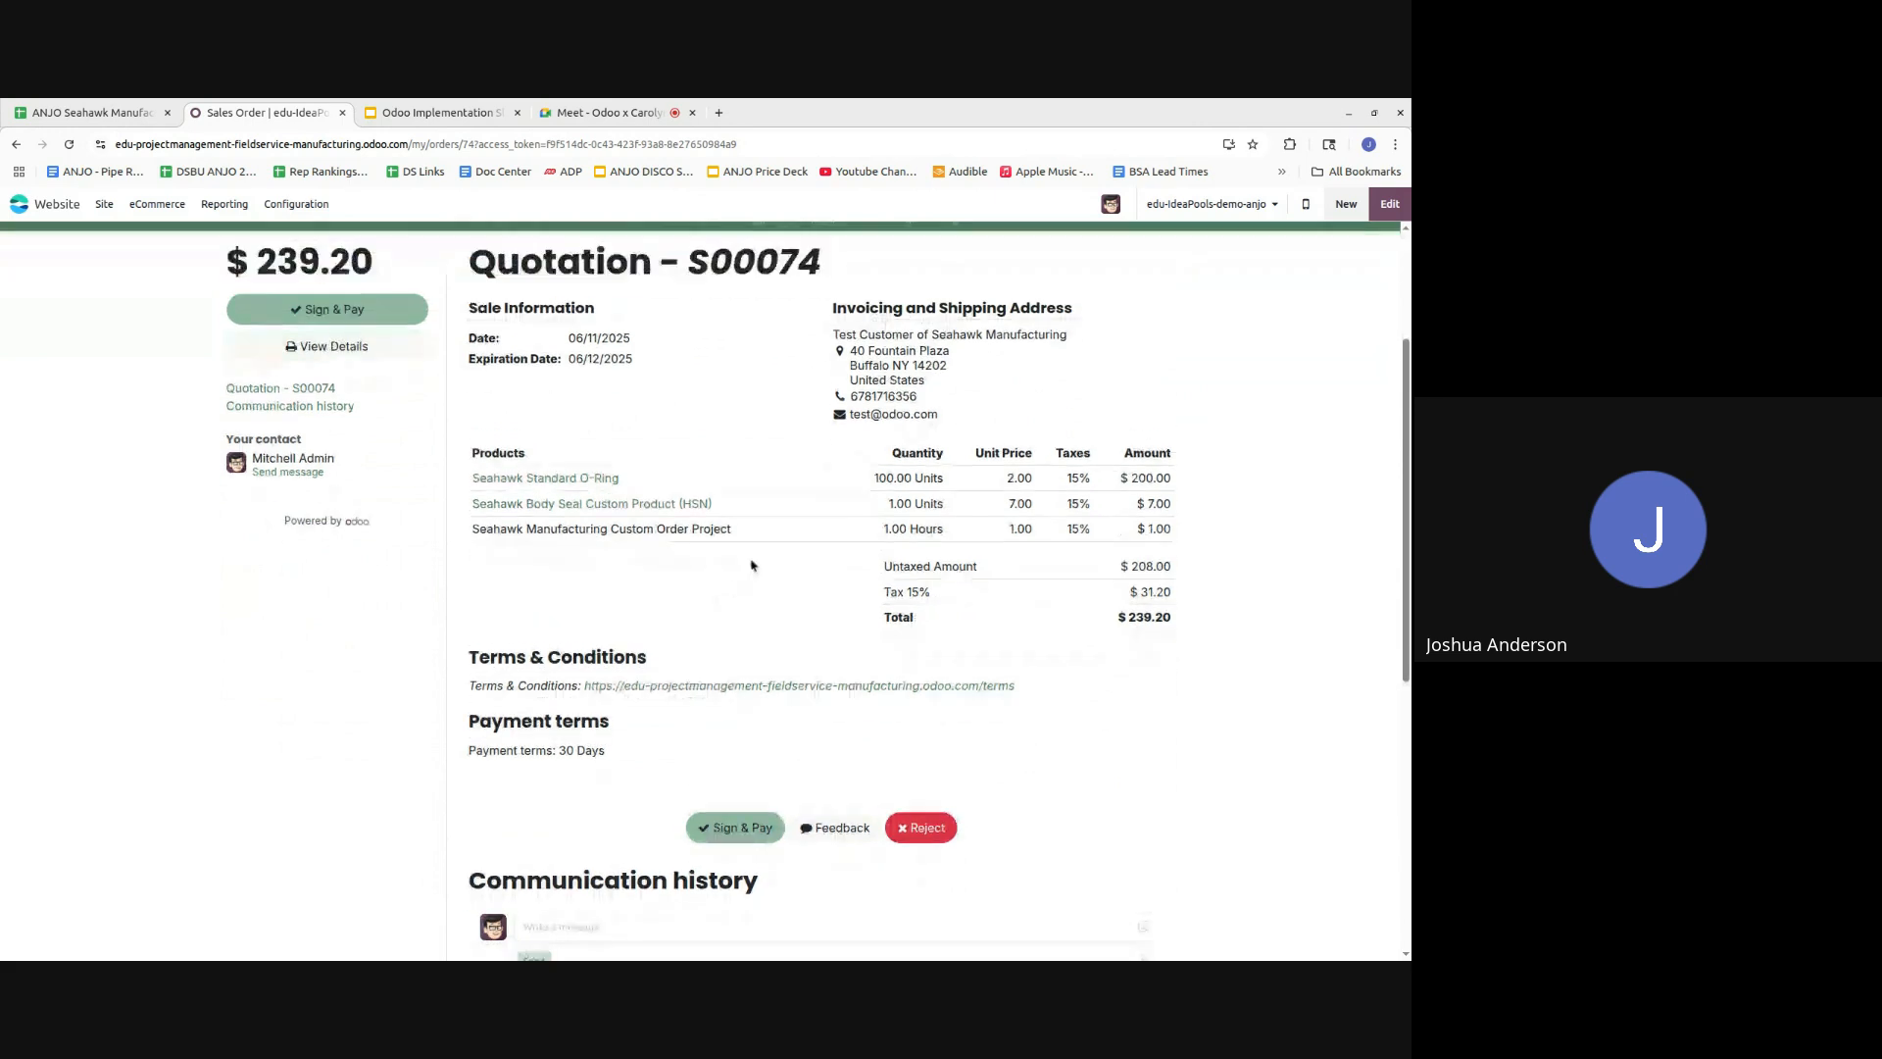
{"action": "scroll", "coordinate": [751, 566], "scroll_direction": "down", "scroll_amount": 1}
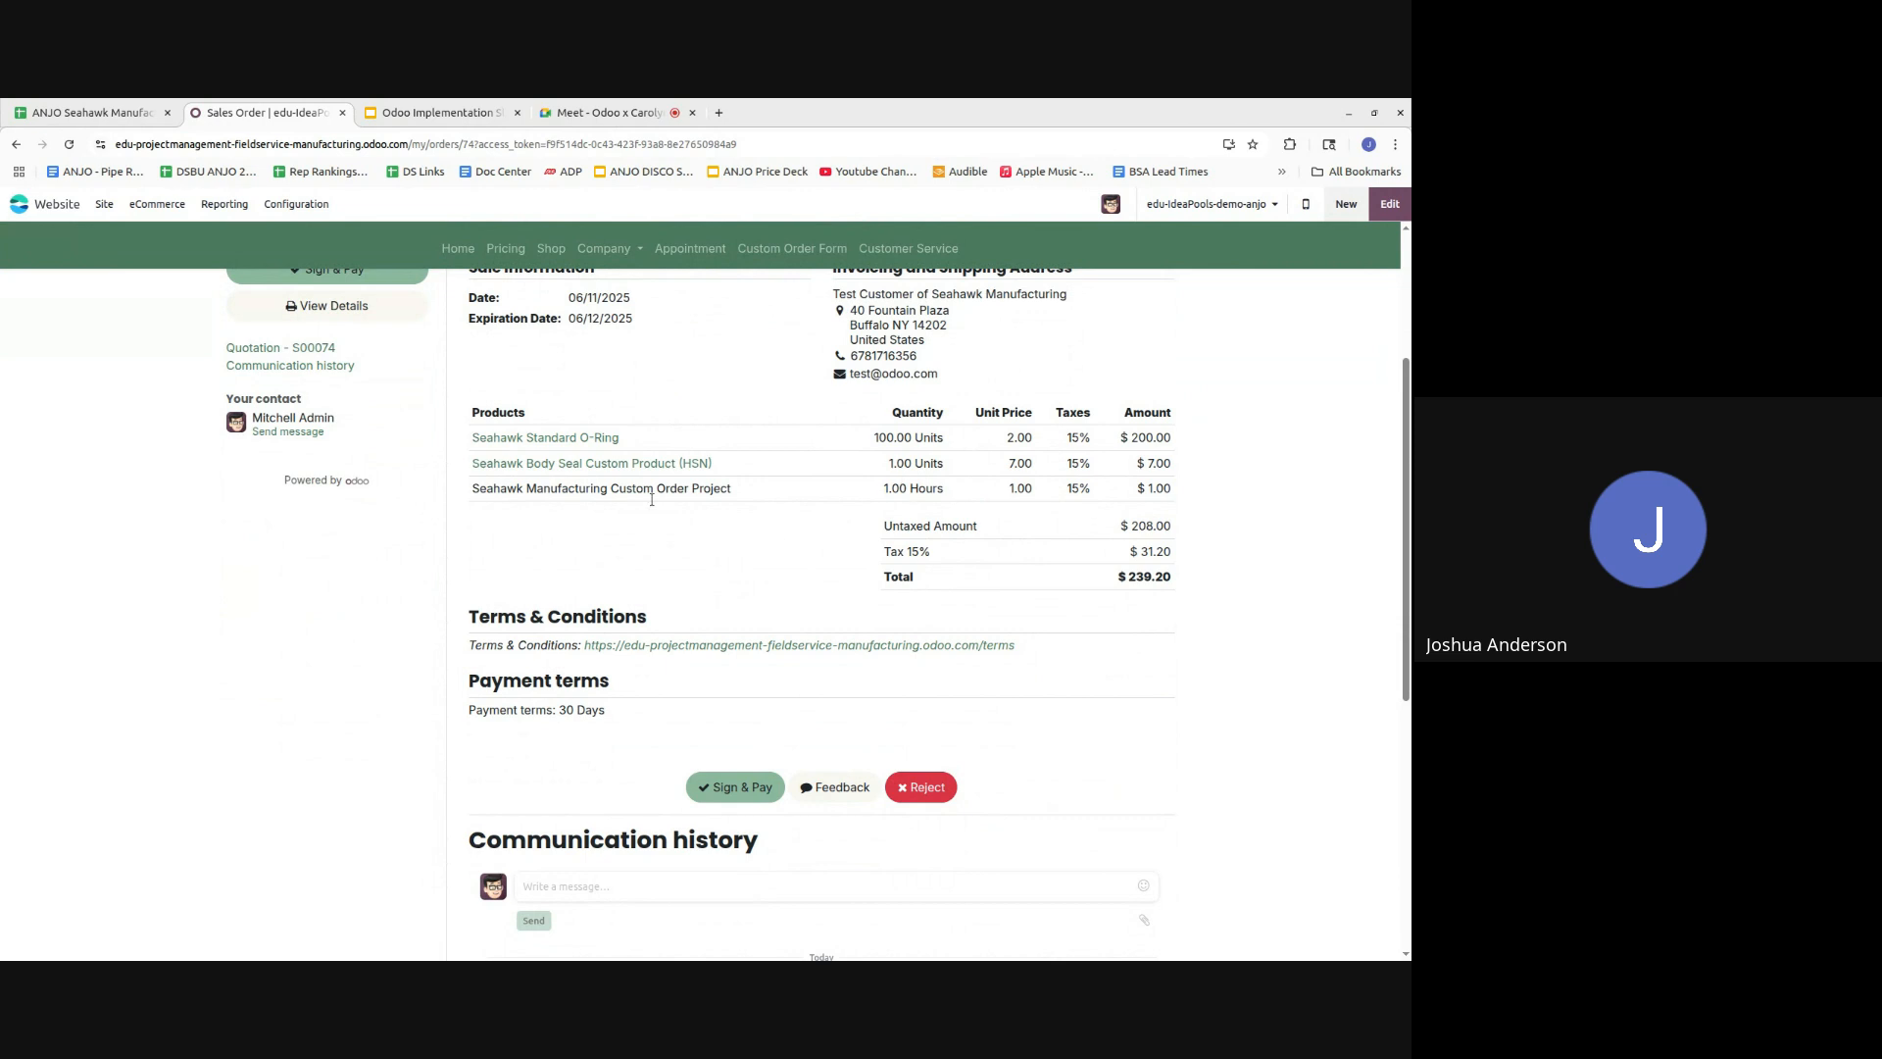
{"action": "scroll", "coordinate": [774, 561], "scroll_direction": "down", "scroll_amount": 1}
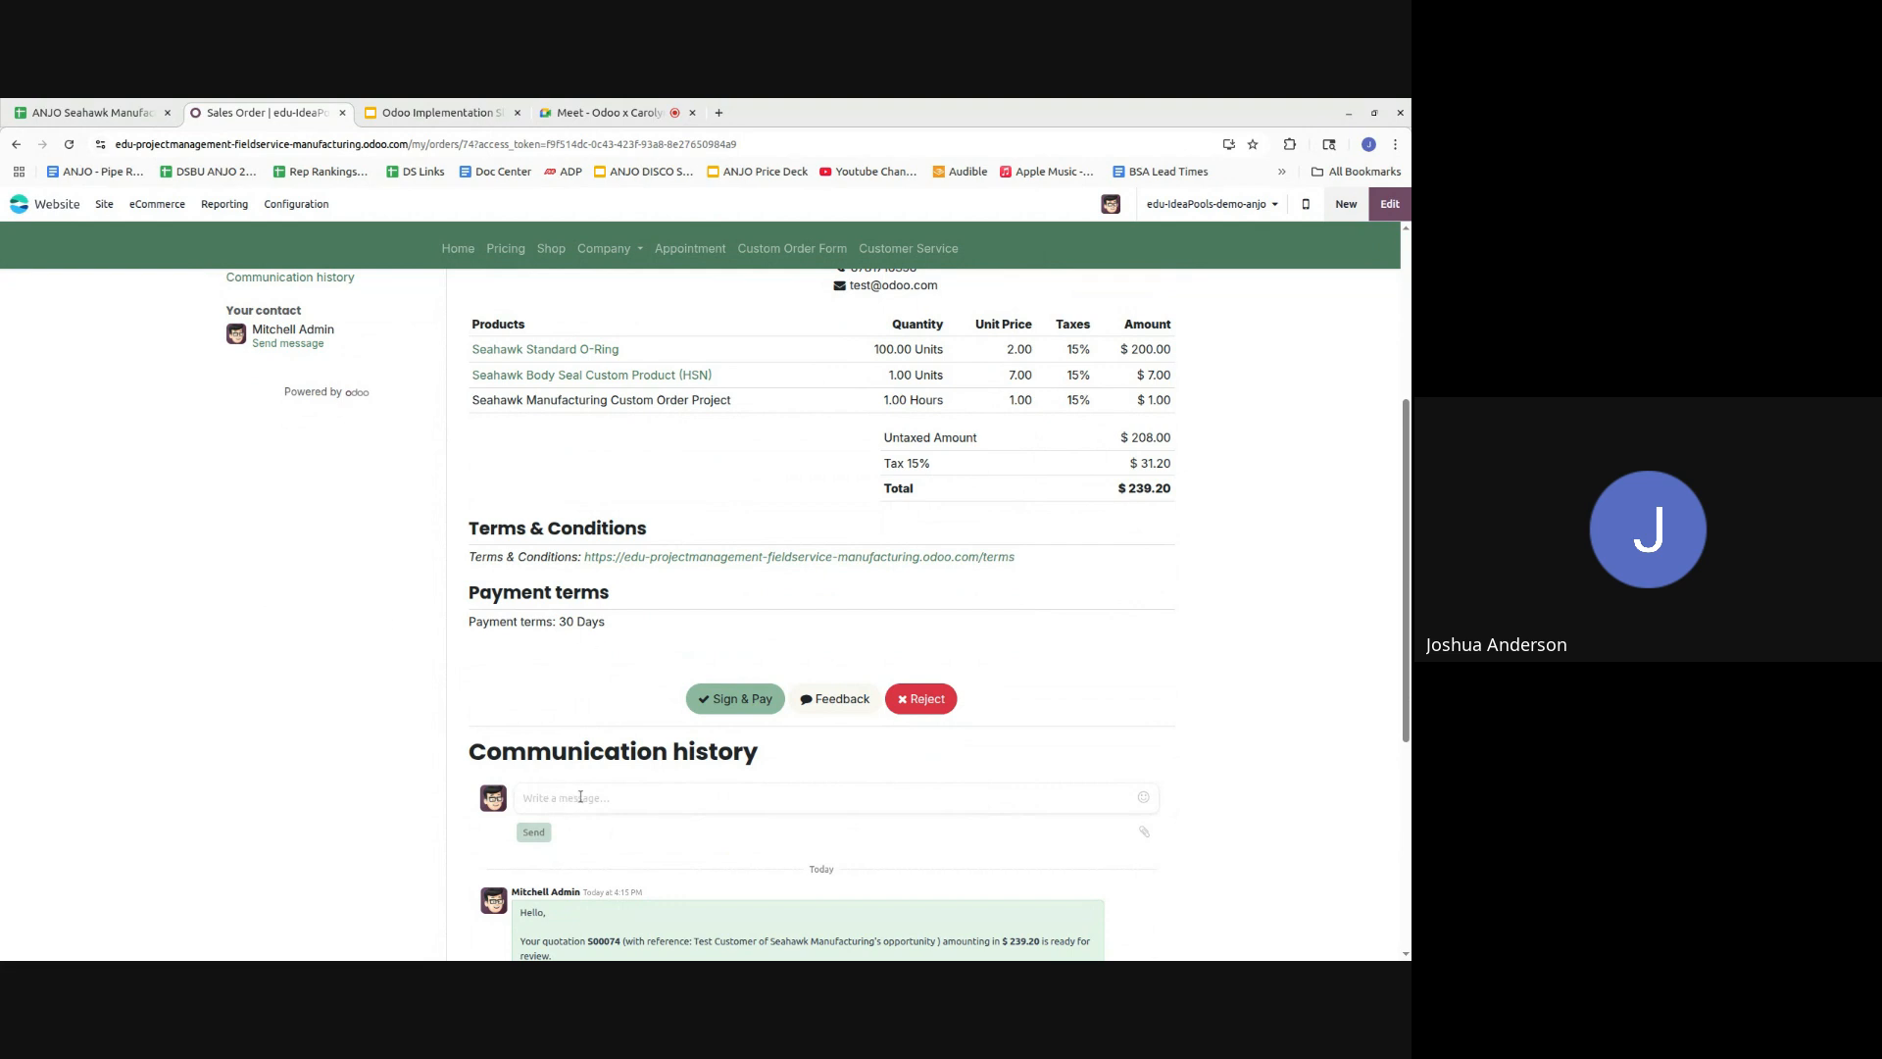
{"action": "scroll", "coordinate": [443, 693], "scroll_direction": "down", "scroll_amount": 2}
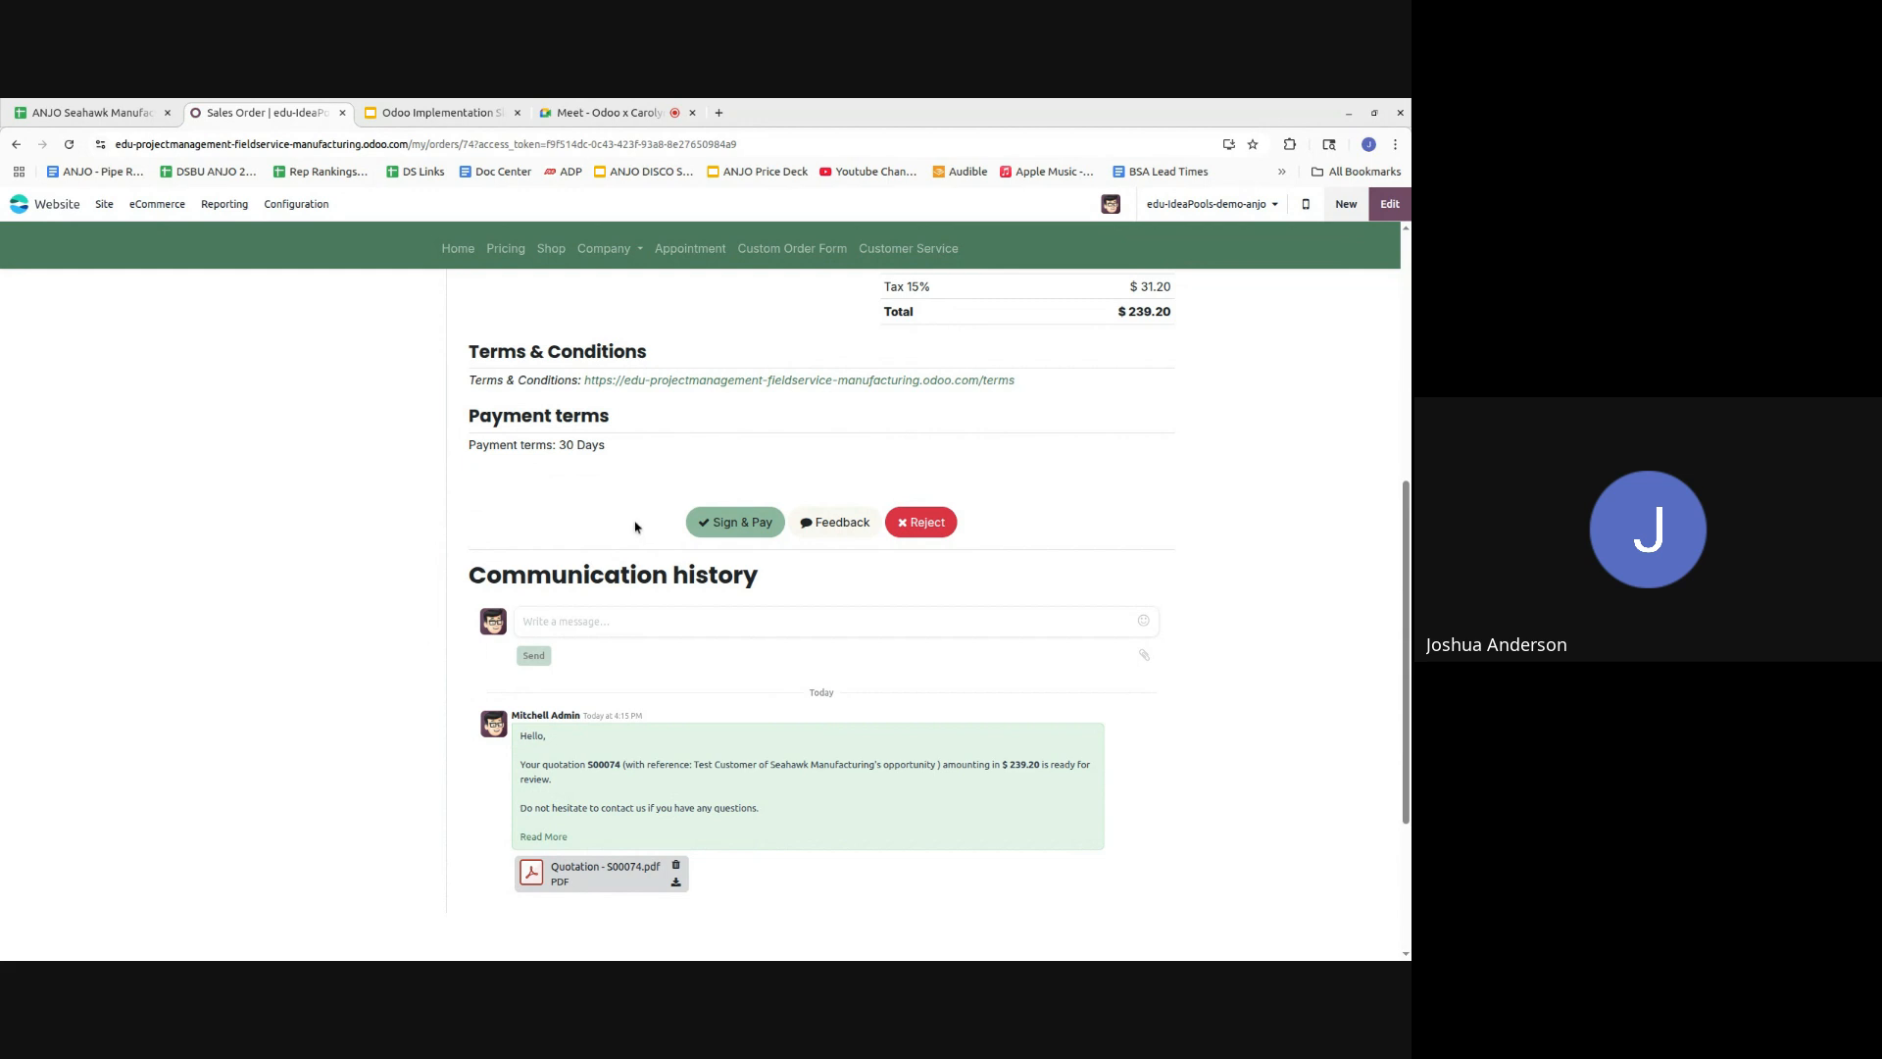
- Accept and sign the quotation with the signer's full name, then dismiss the payment choice and check the signature
{"action": "left_click", "coordinate": [698, 523]}
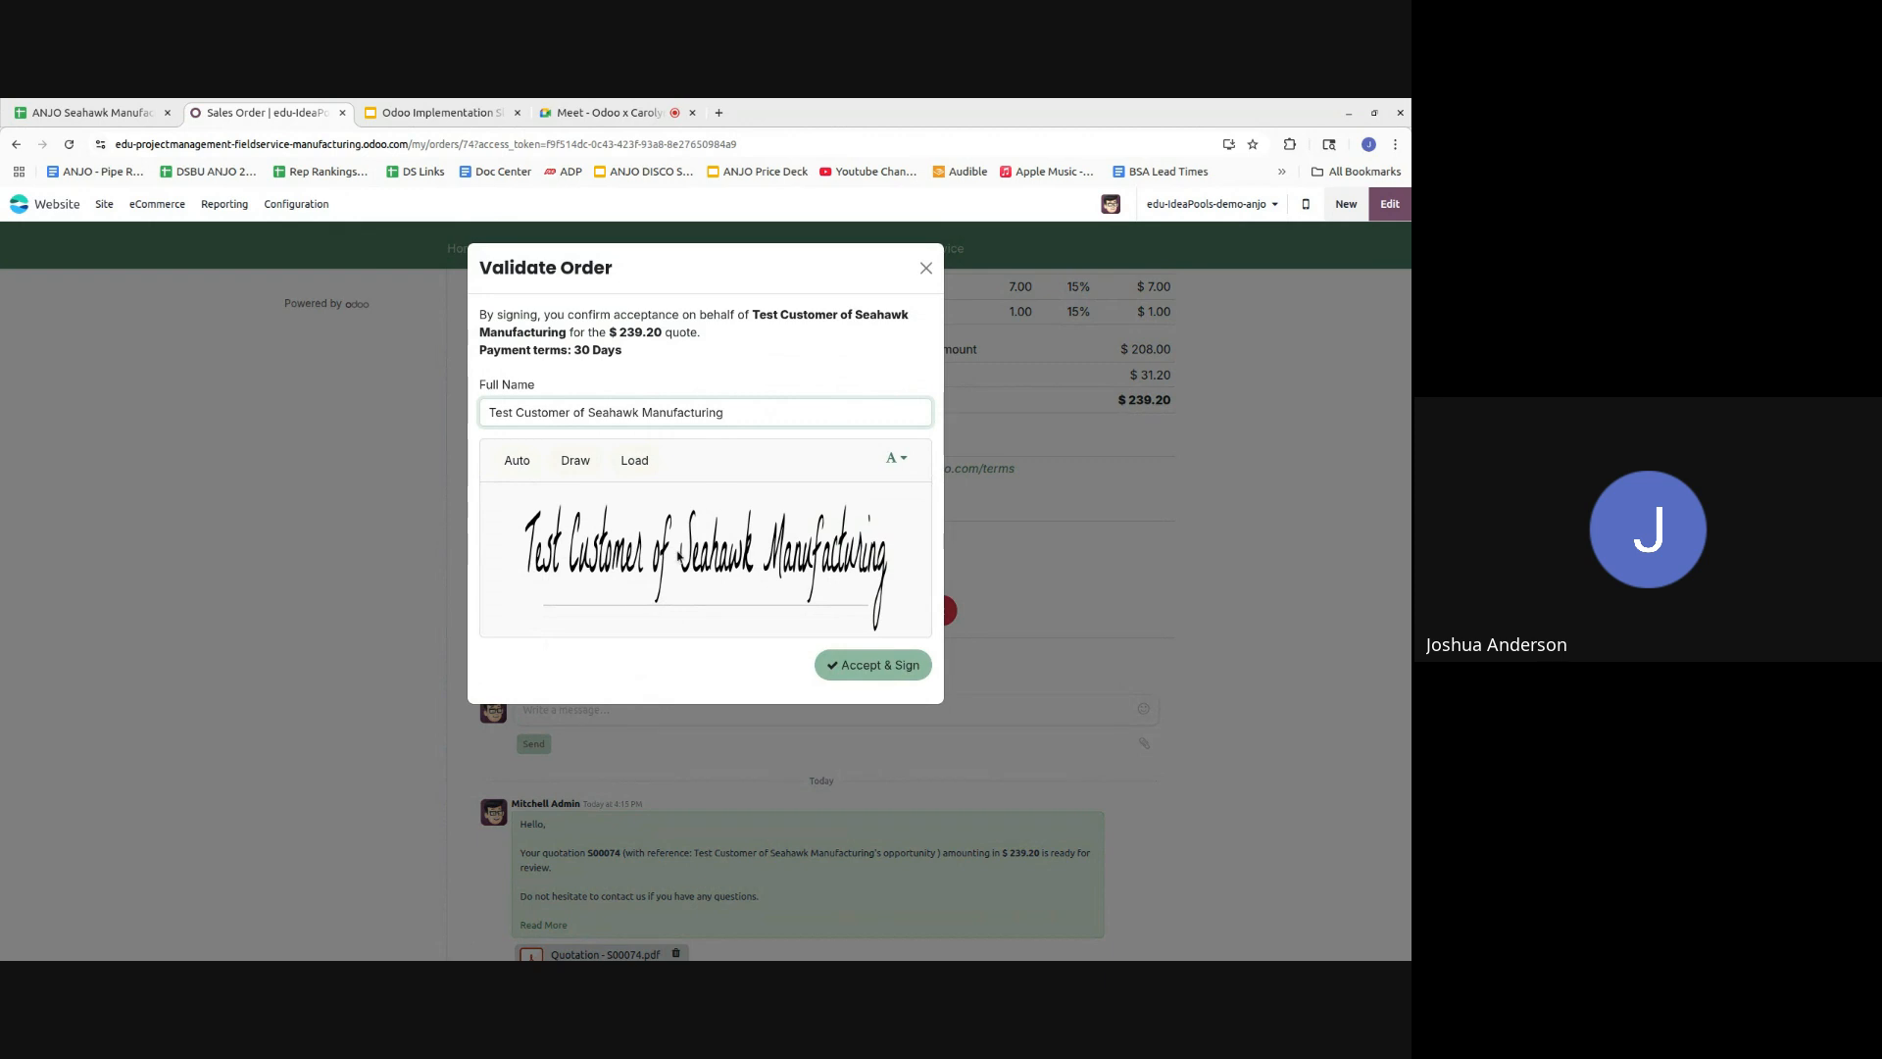
{"action": "key", "text": "ctrl+a"}
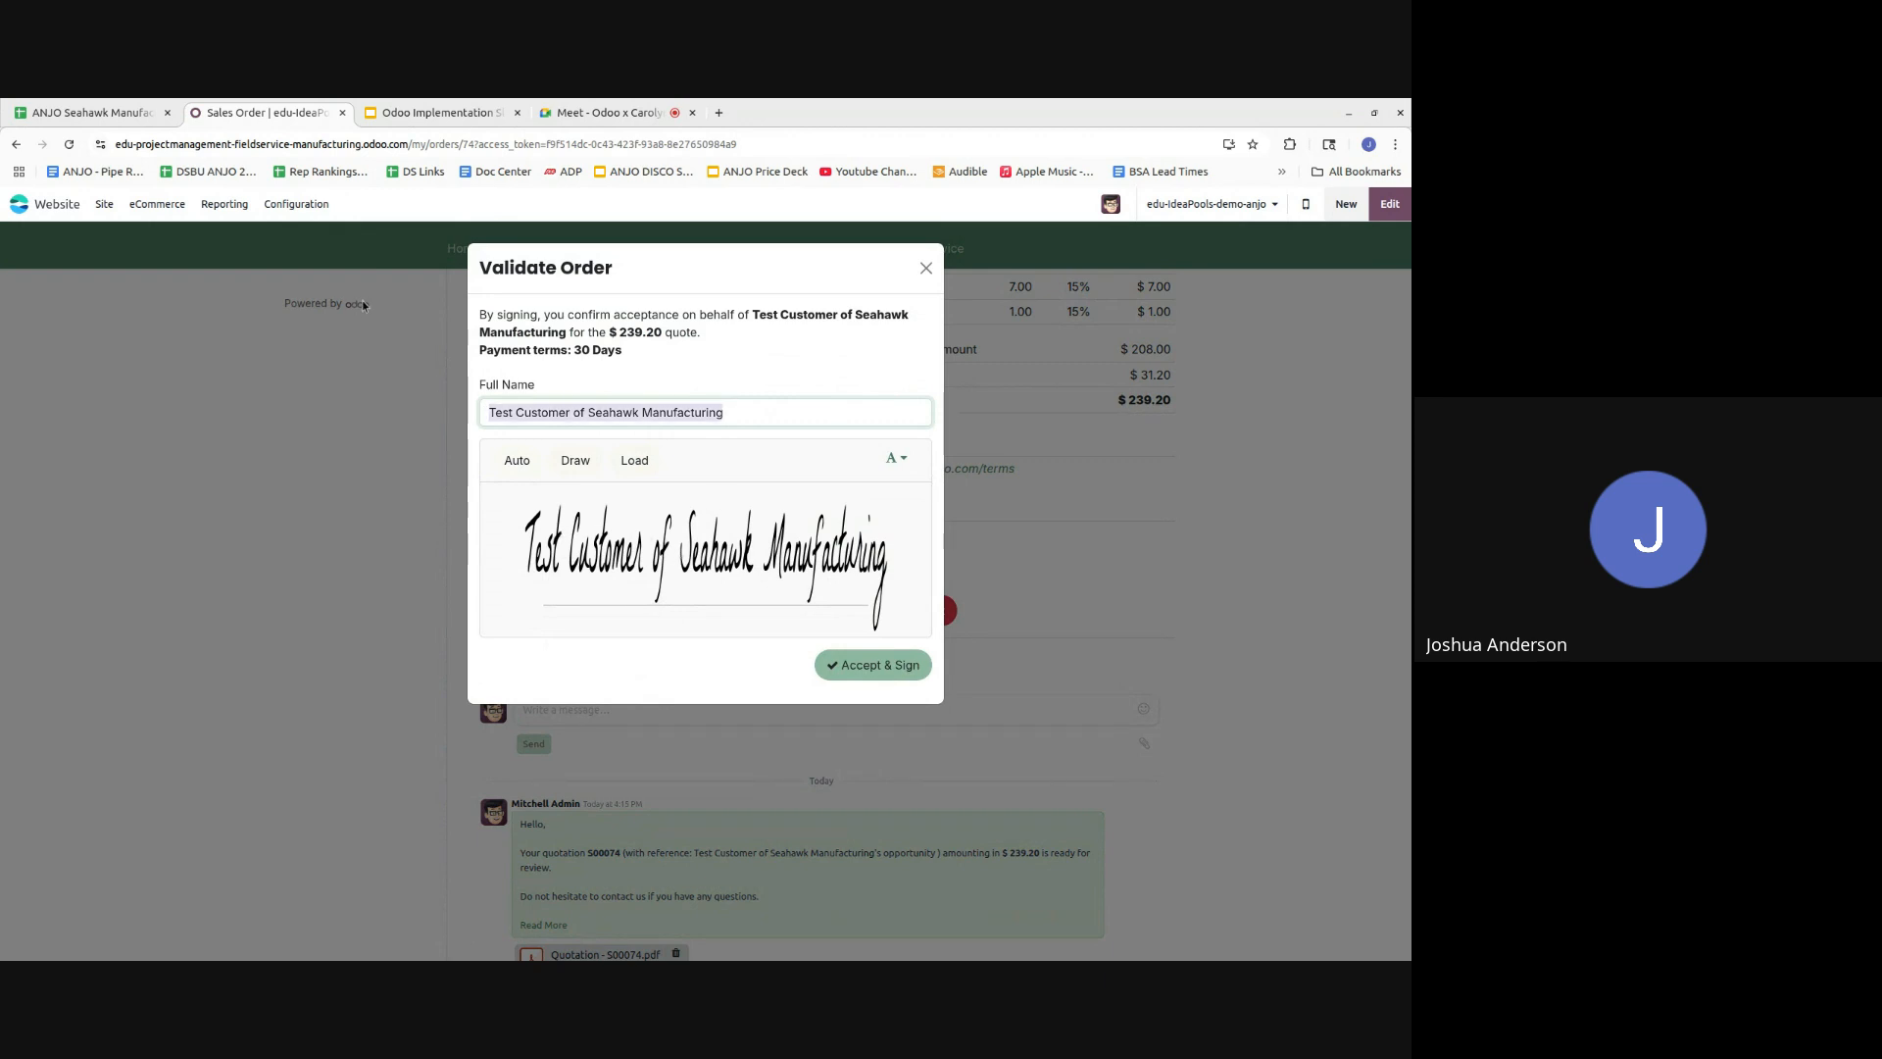
{"action": "type", "text": "john doe"}
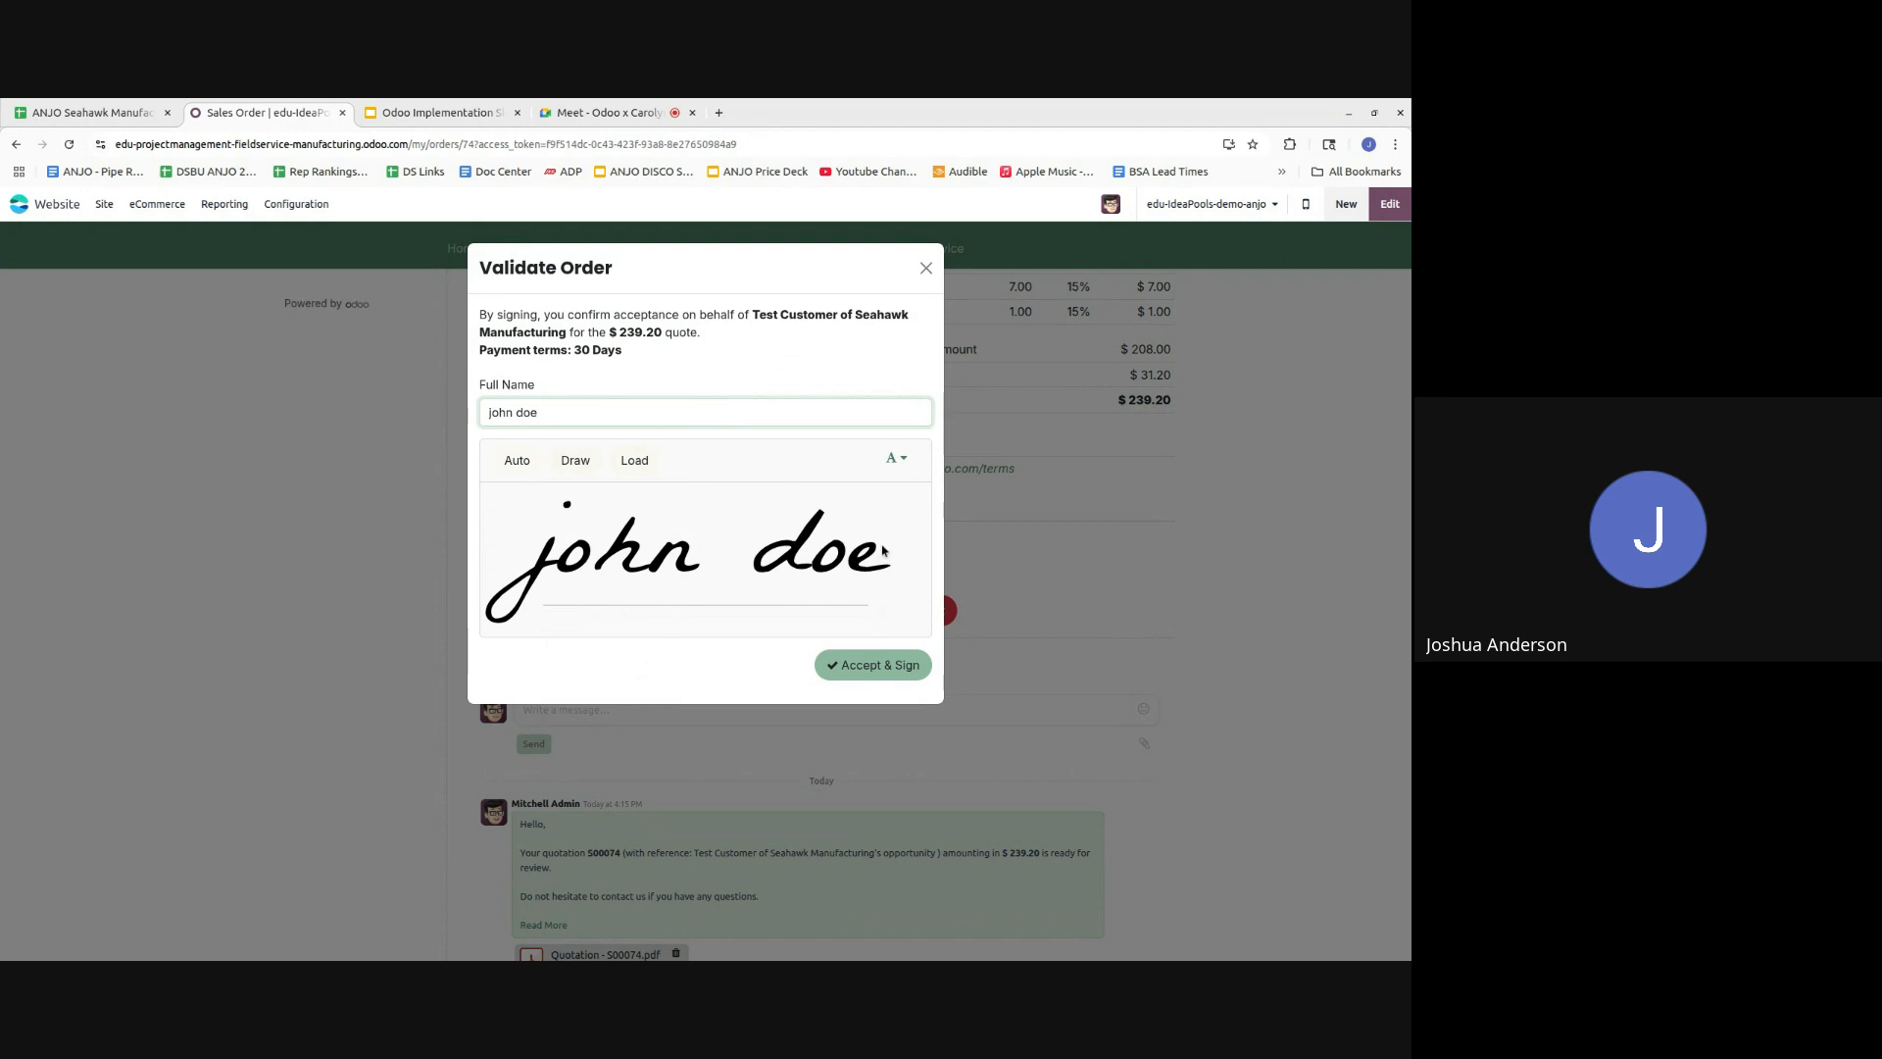
{"action": "left_click", "coordinate": [872, 664]}
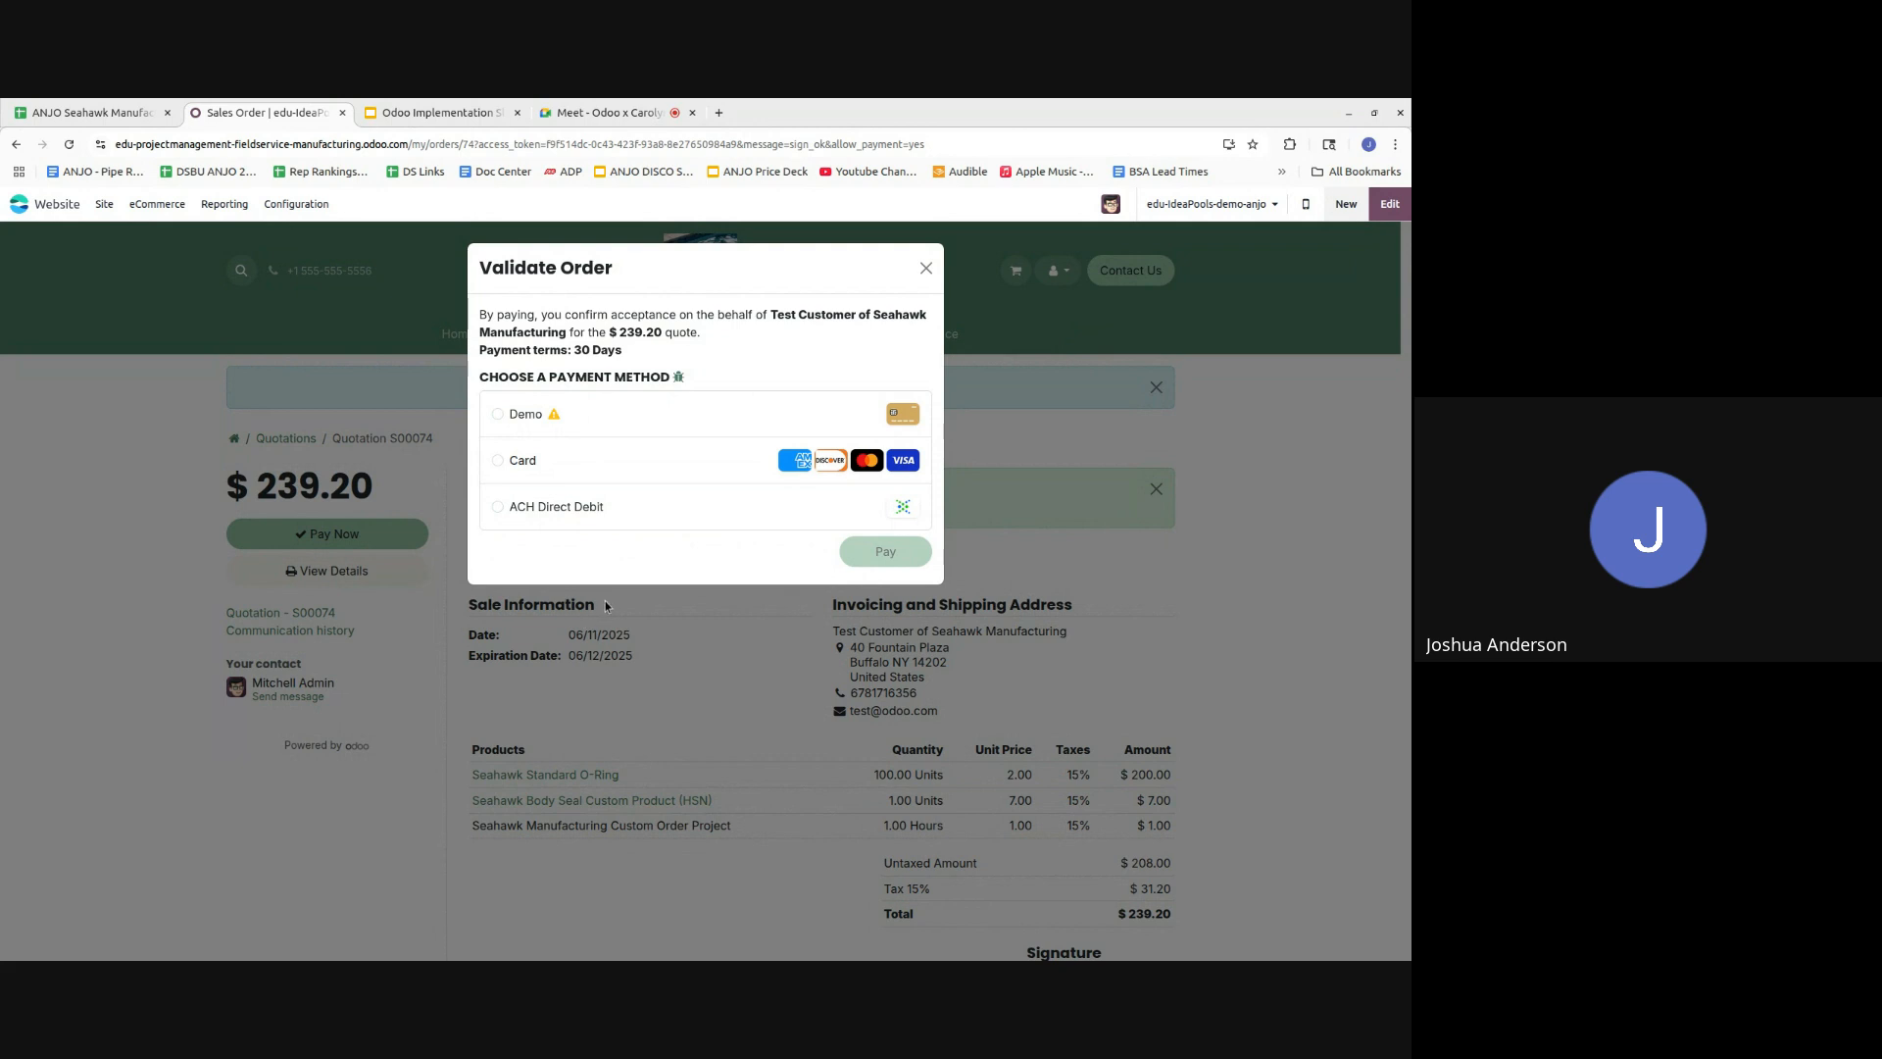
{"action": "left_click", "coordinate": [925, 267]}
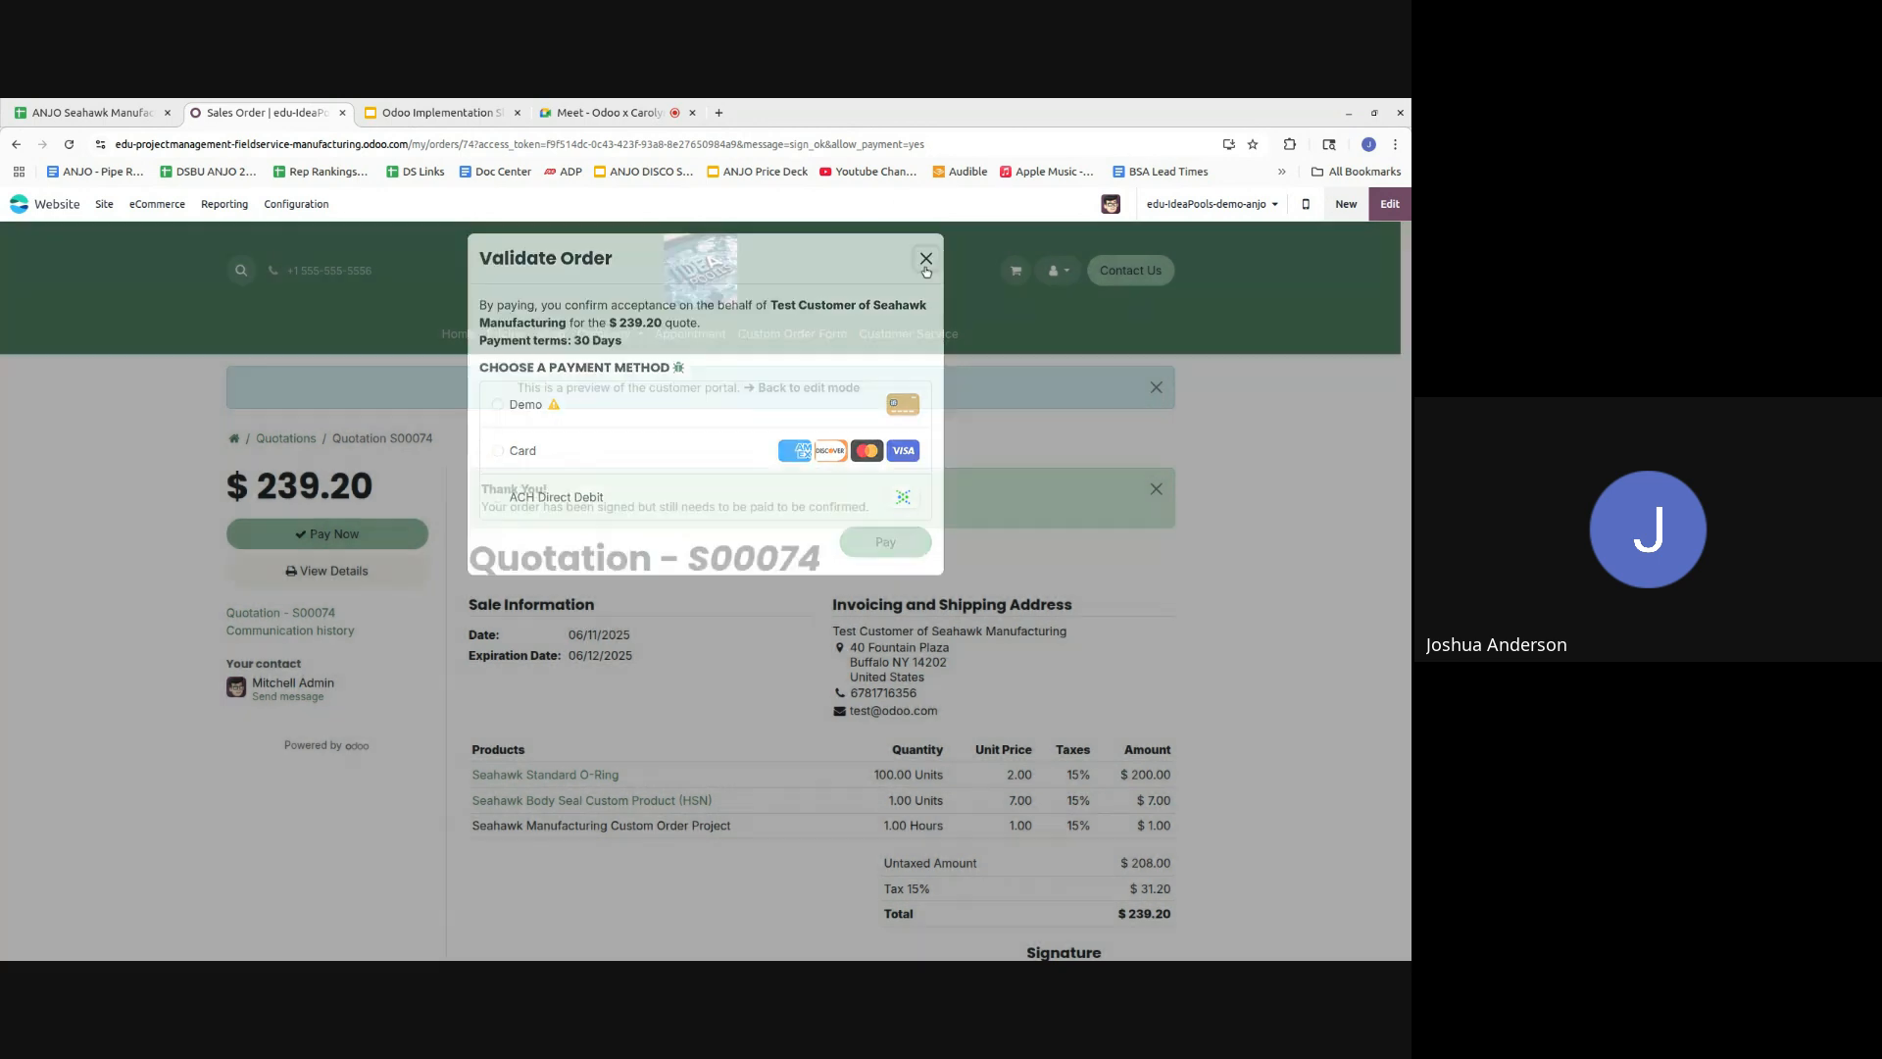
{"action": "scroll", "coordinate": [794, 624], "scroll_direction": "down", "scroll_amount": 2}
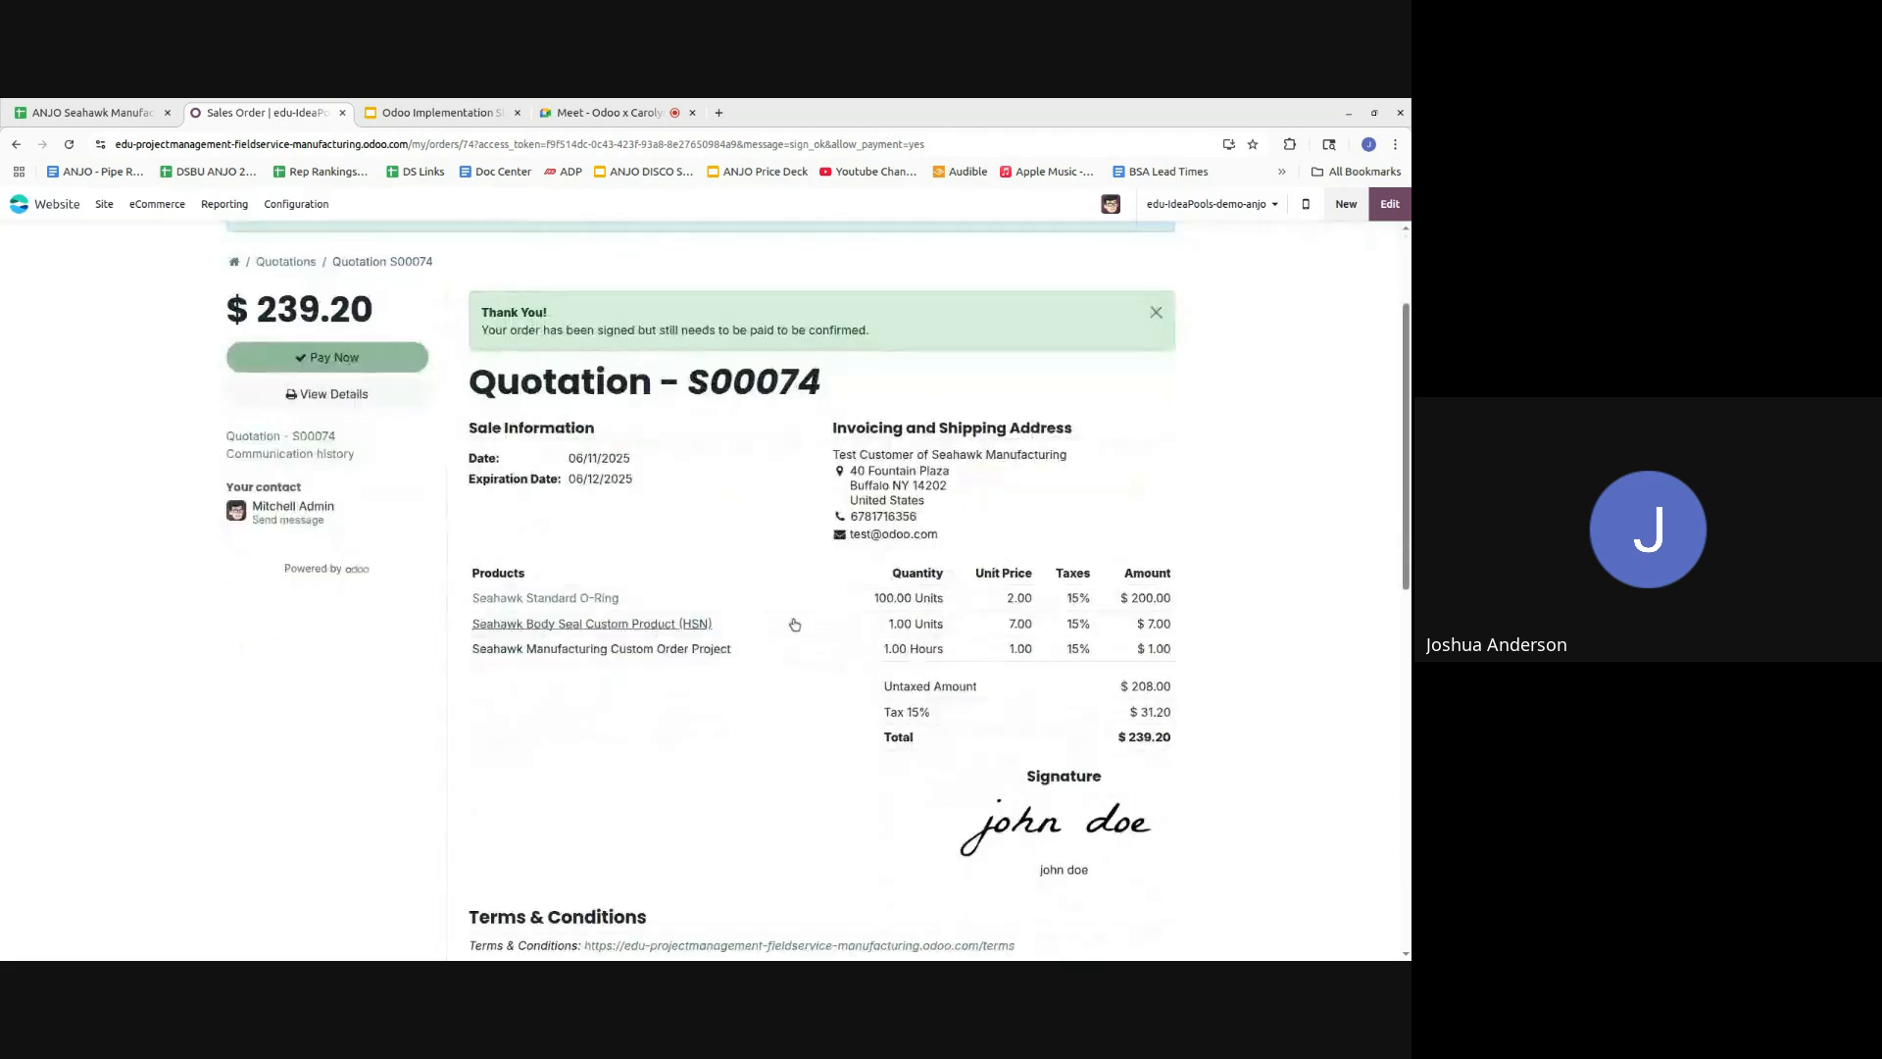
{"action": "scroll", "coordinate": [774, 608], "scroll_direction": "up", "scroll_amount": 2}
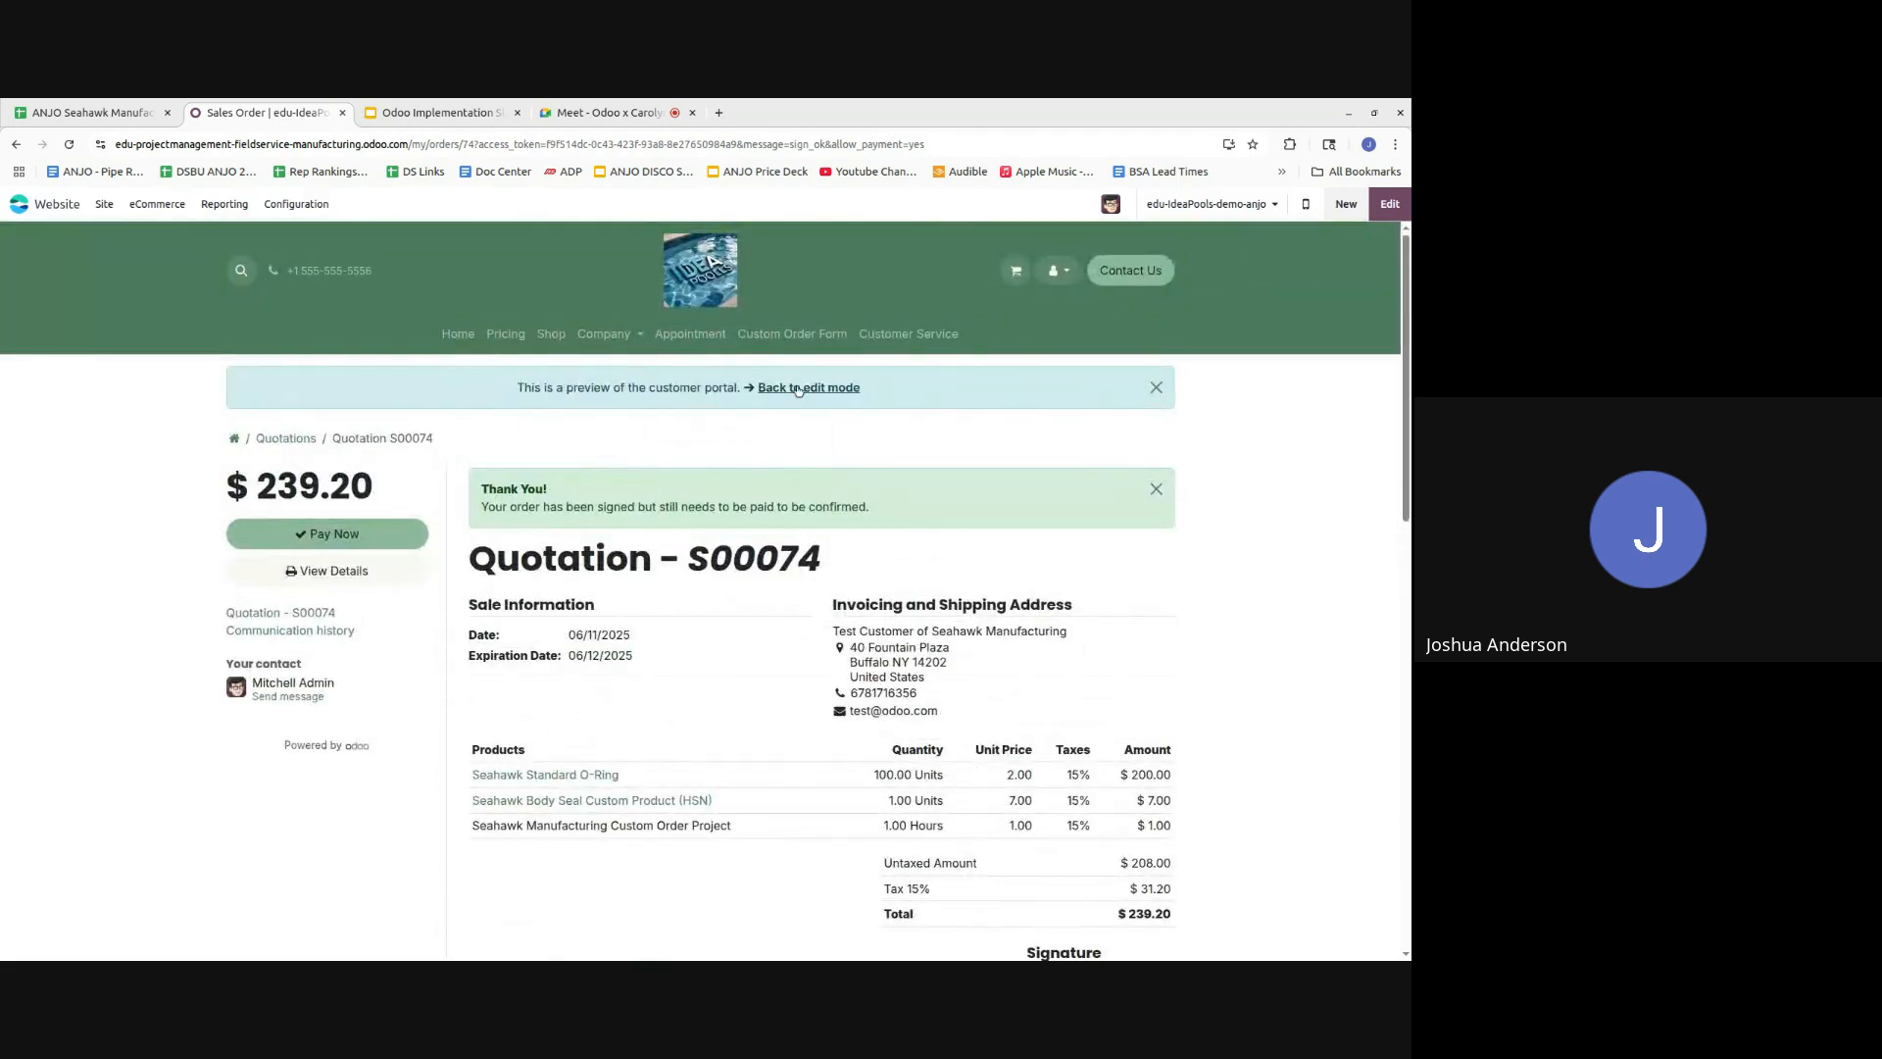
- Return to the quotation's edit mode and confirm it as a sales order, staying in the Google Meet call
{"action": "left_click", "coordinate": [798, 388]}
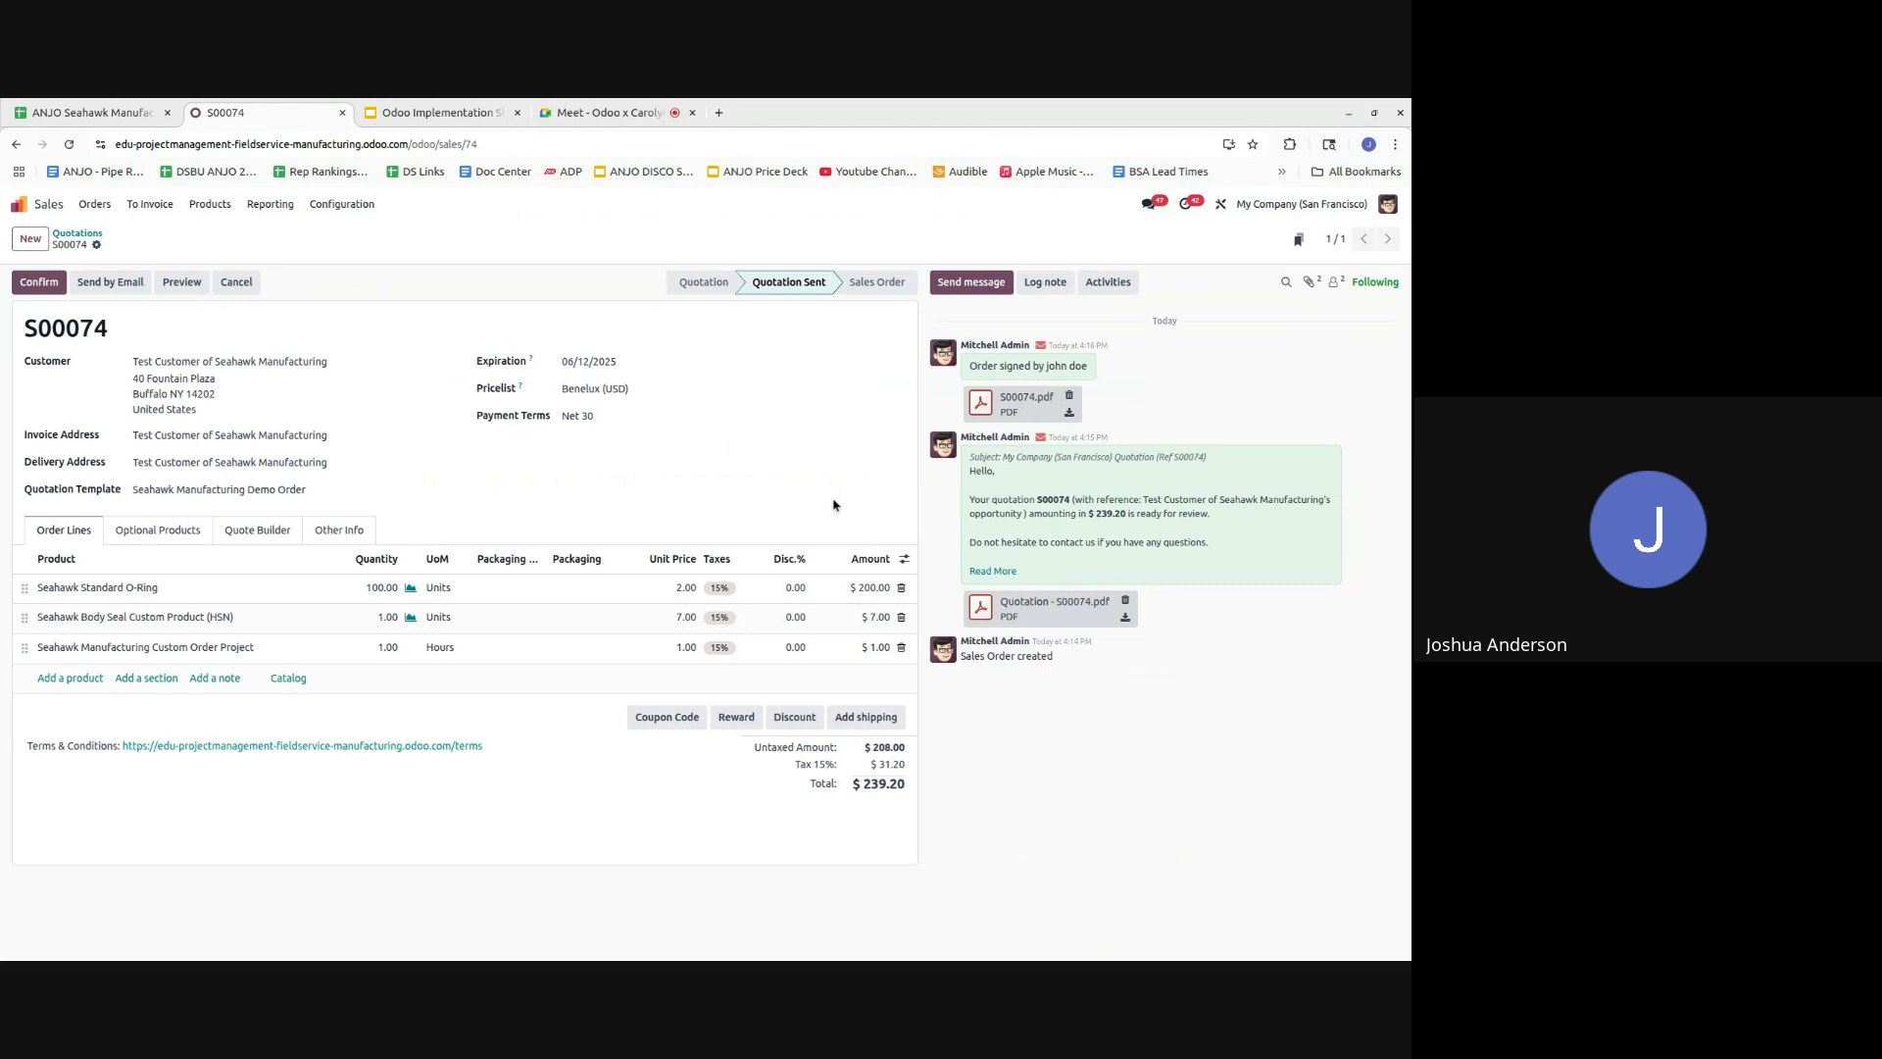
{"action": "left_click", "coordinate": [37, 284]}
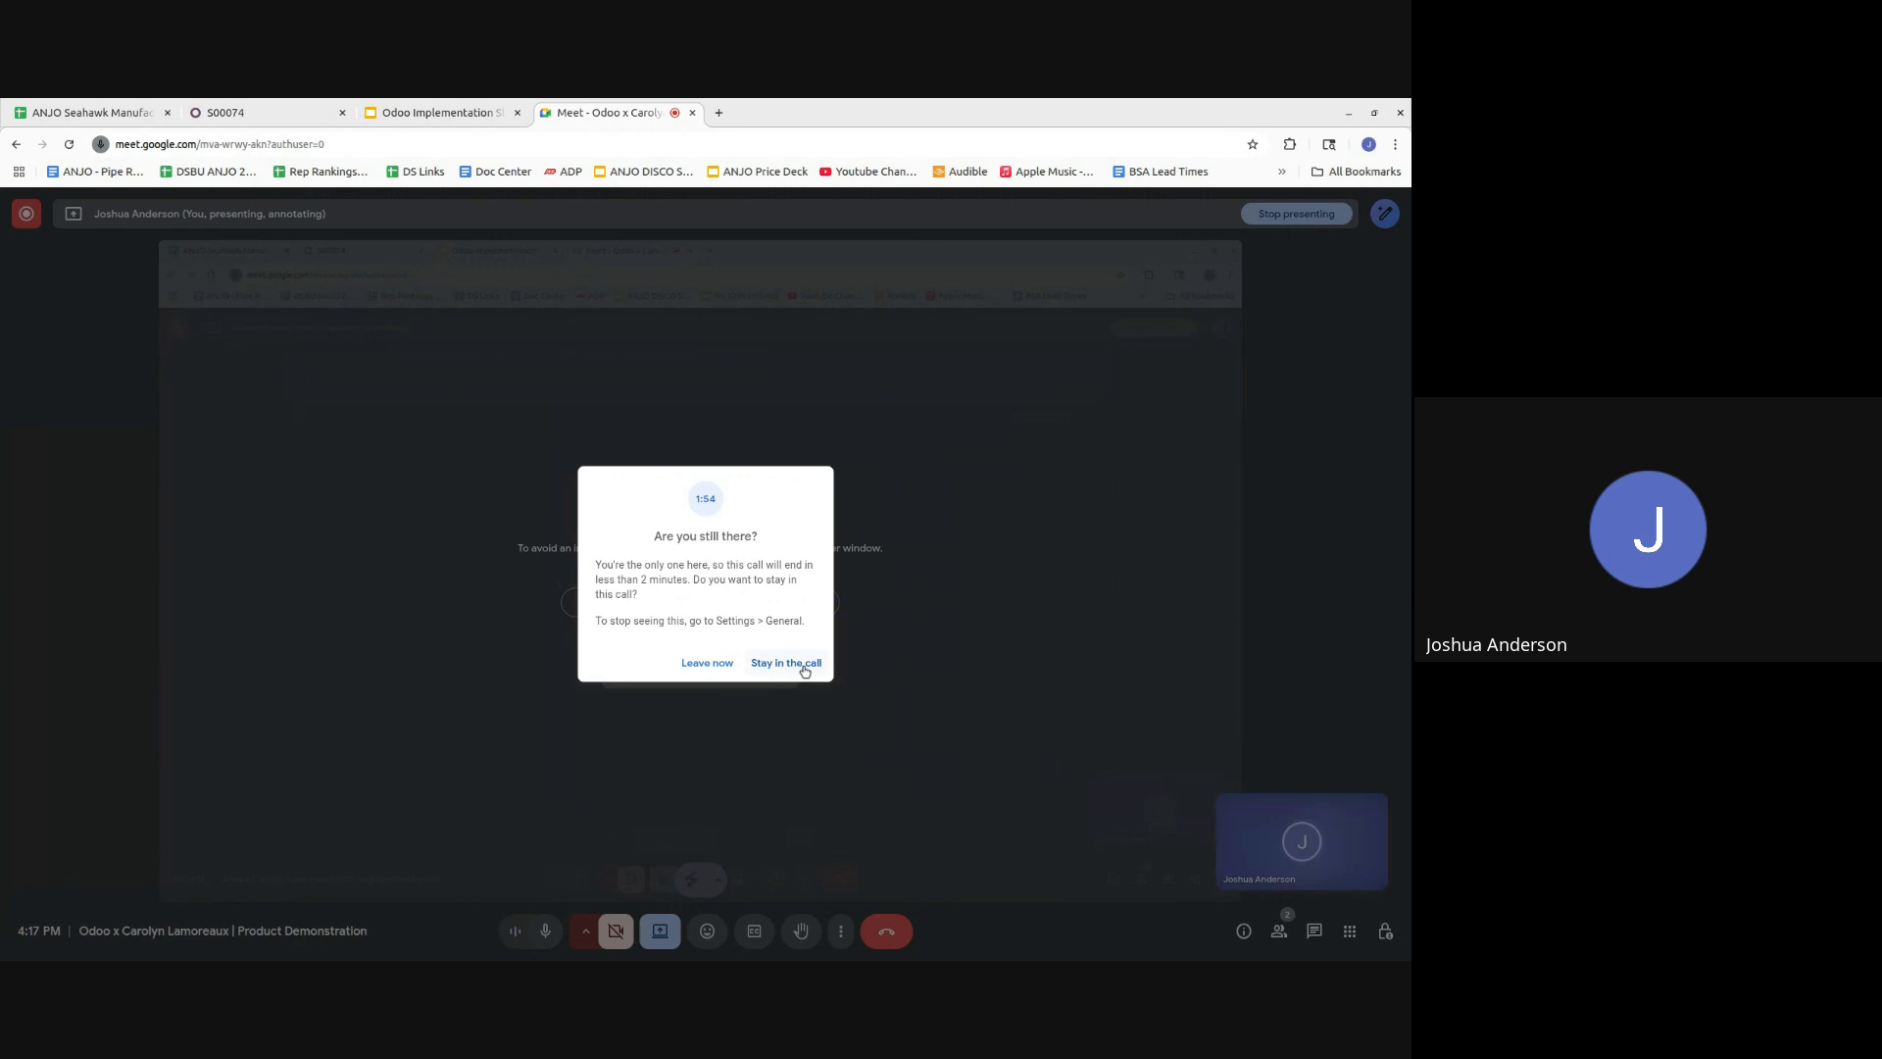
{"action": "left_click", "coordinate": [790, 662]}
{"action": "left_click", "coordinate": [302, 116]}
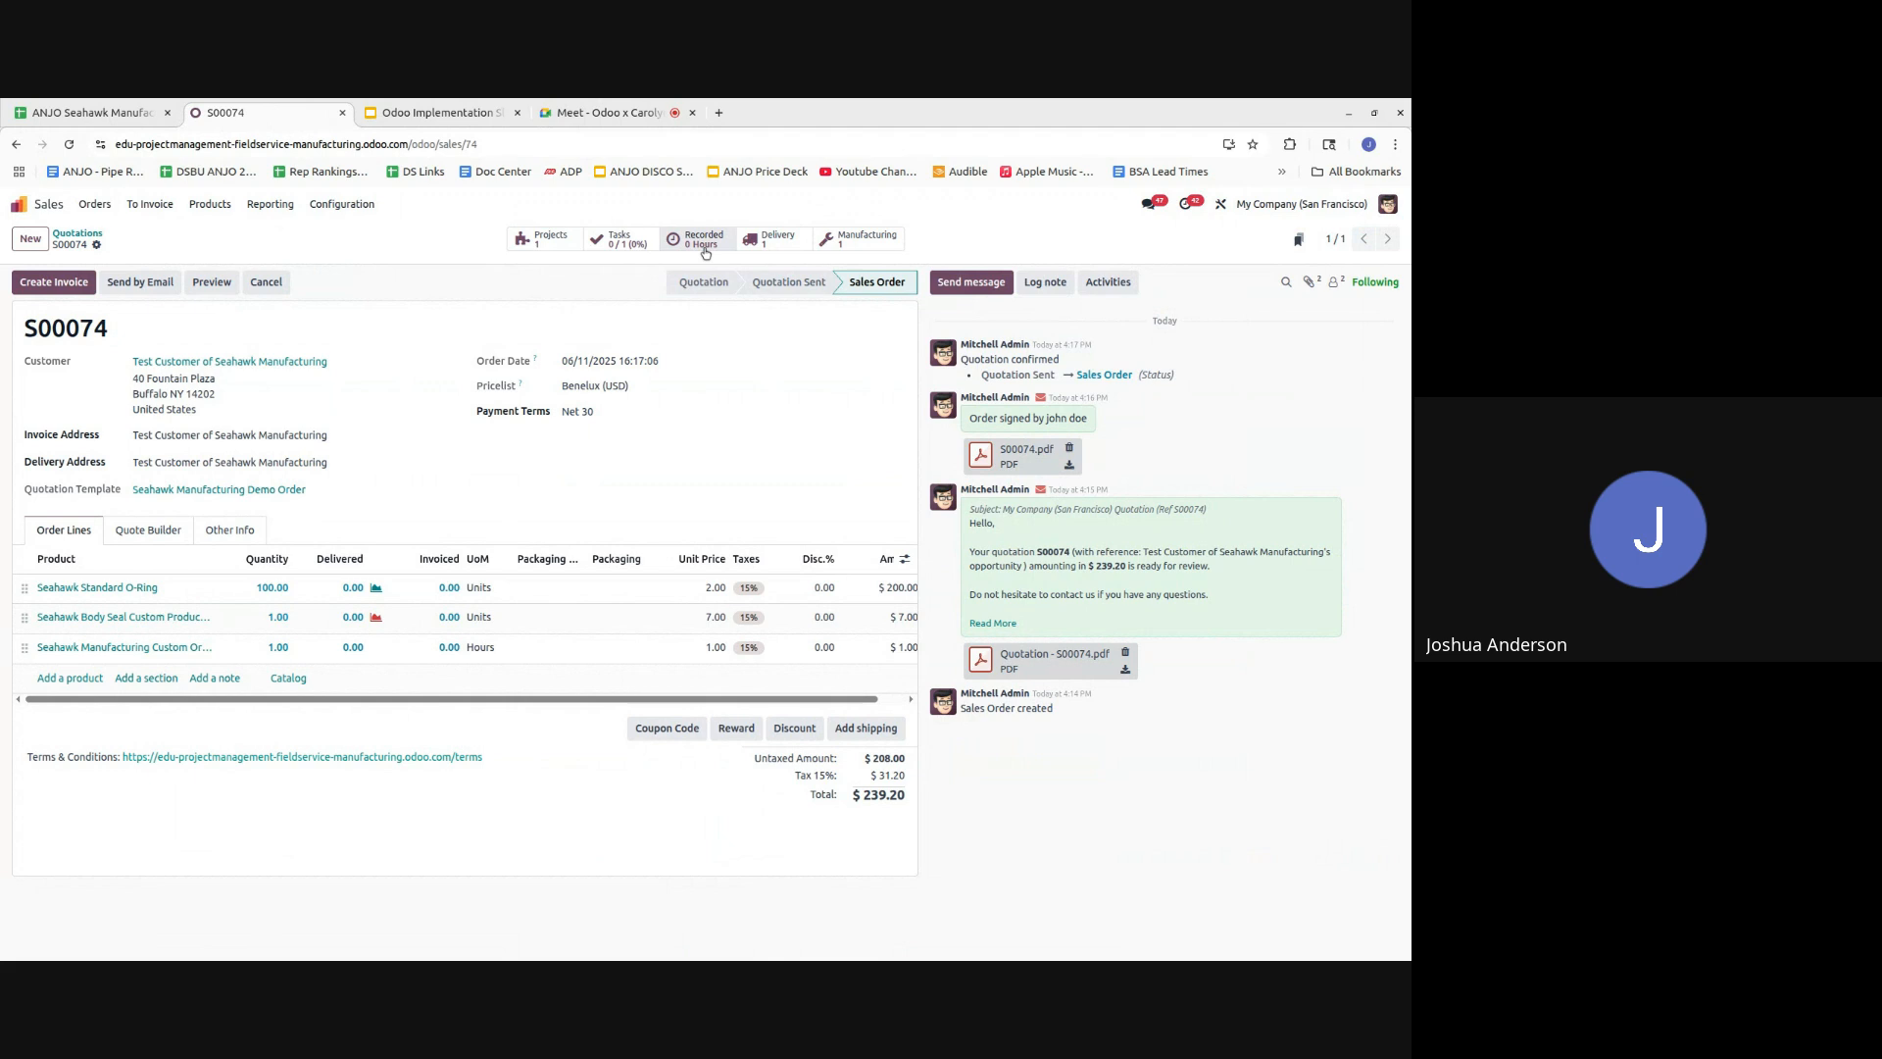
- Examine the delivery order and the manufacturing order linked to the sales order, and return to the sales order
{"action": "left_click", "coordinate": [801, 239]}
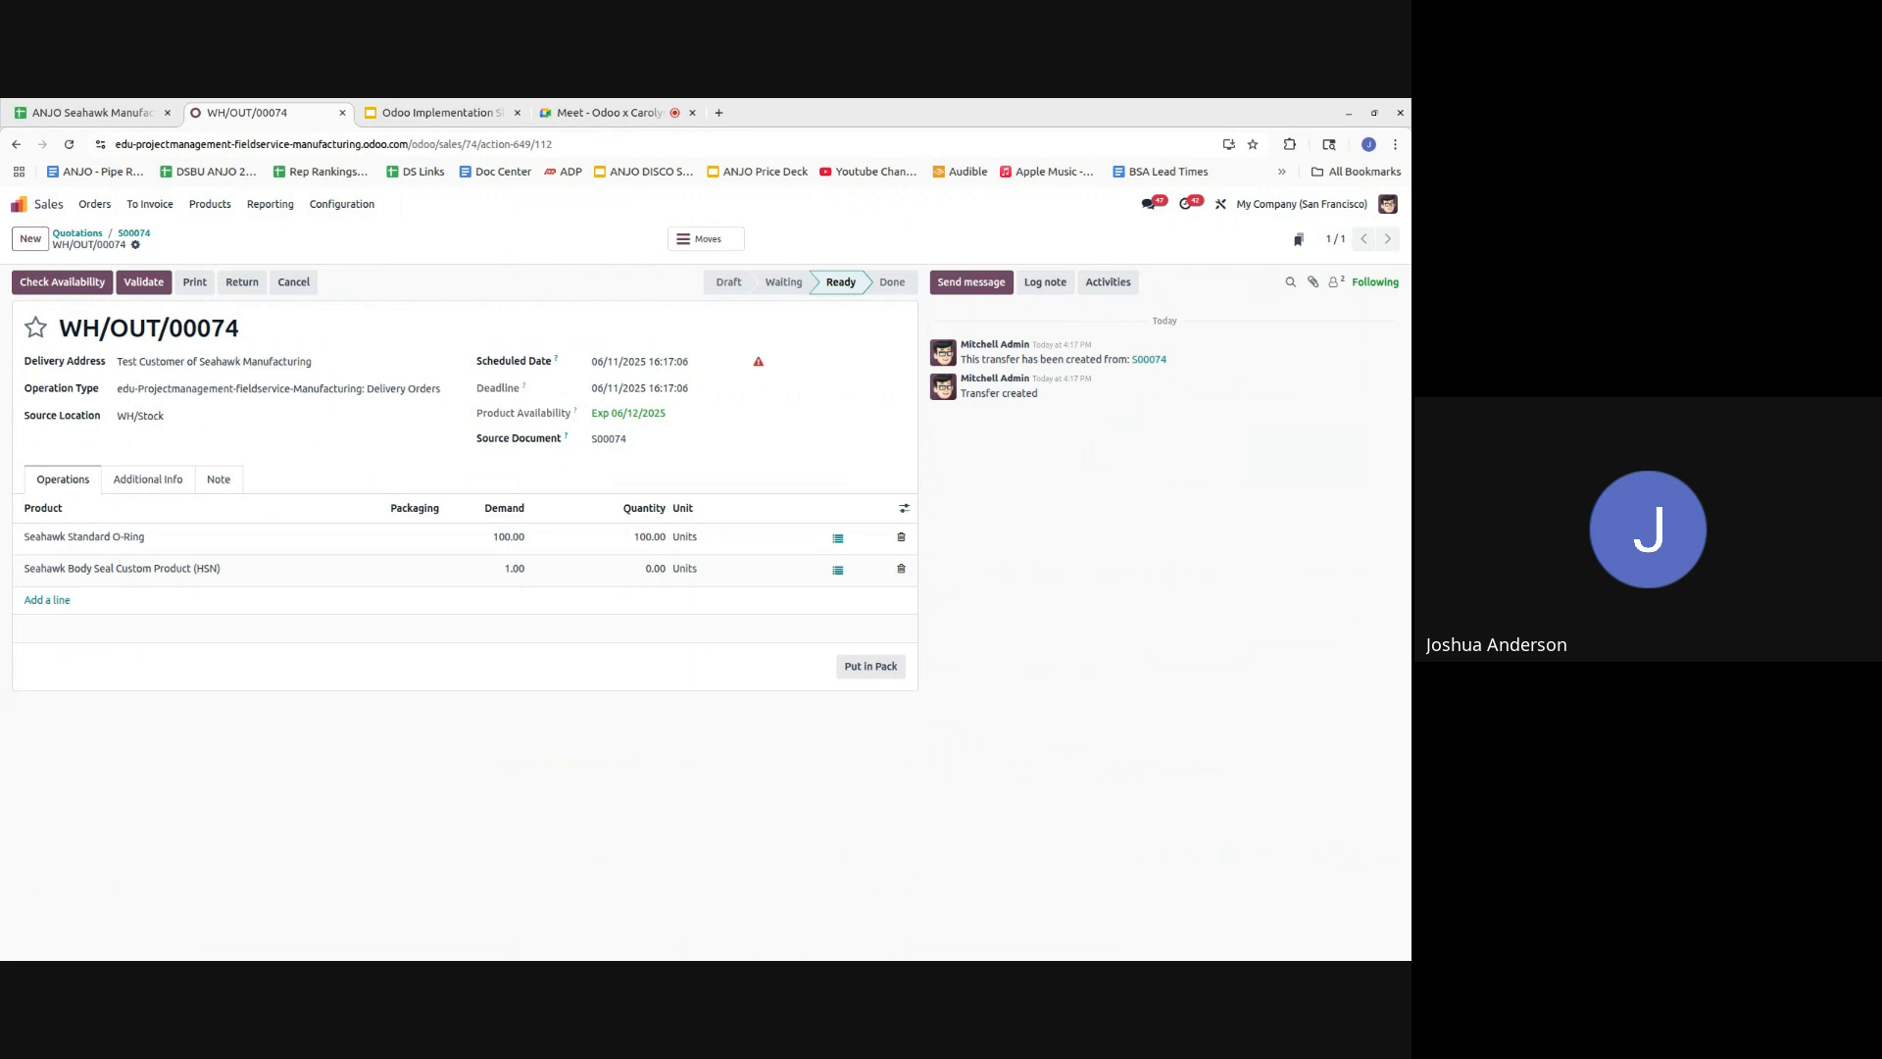
{"action": "left_click", "coordinate": [135, 233]}
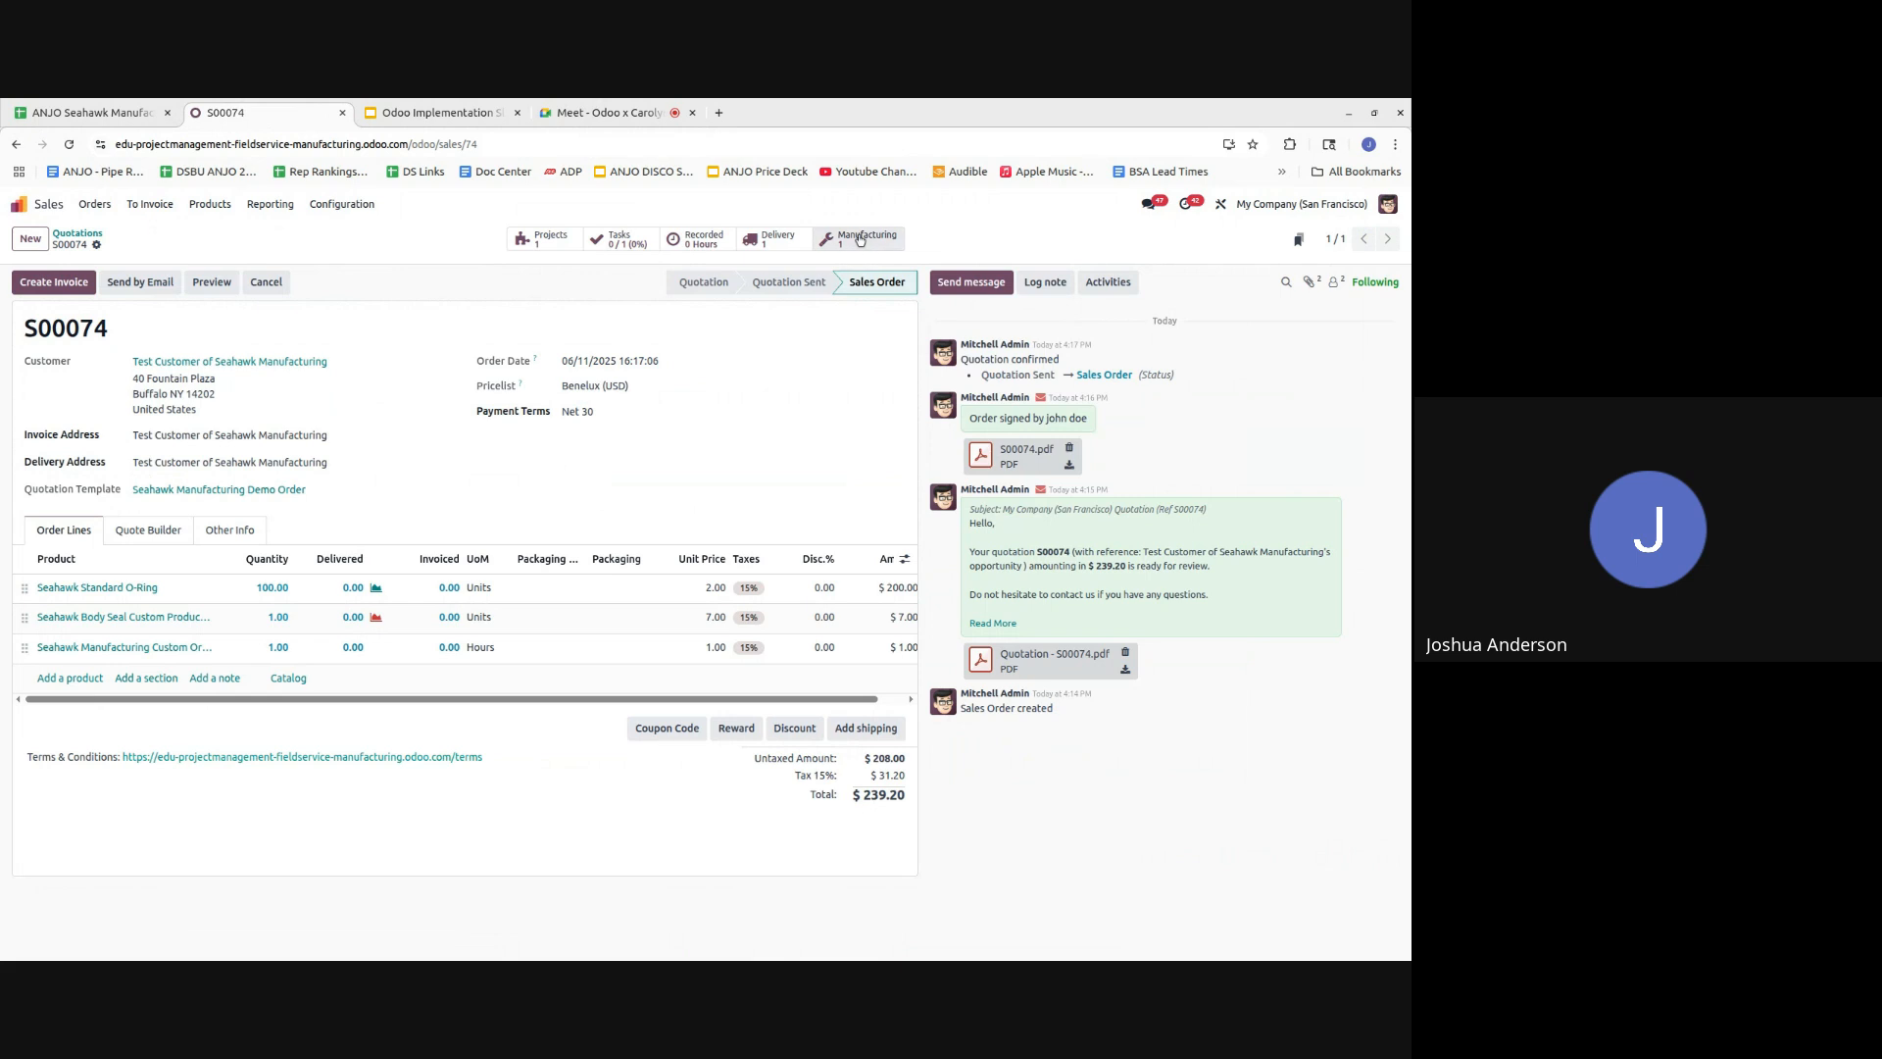
{"action": "left_click", "coordinate": [859, 239]}
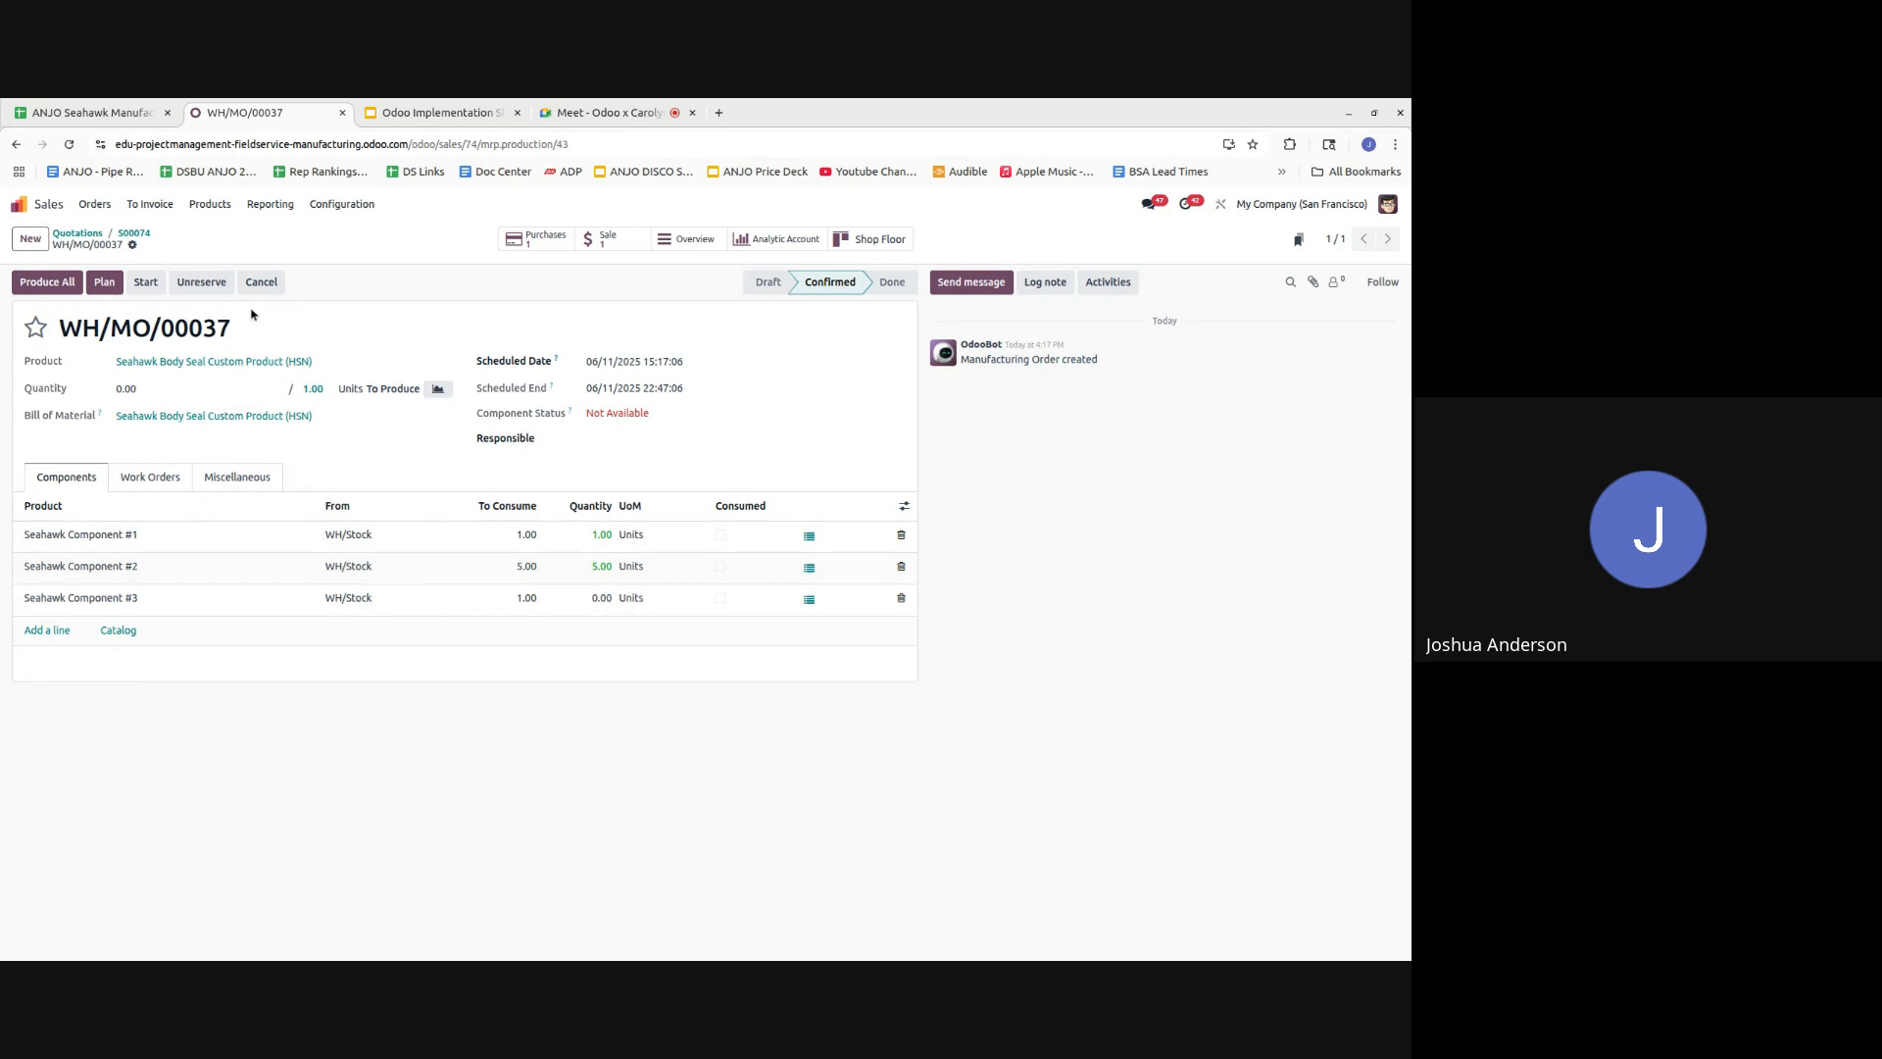
{"action": "left_click", "coordinate": [135, 233]}
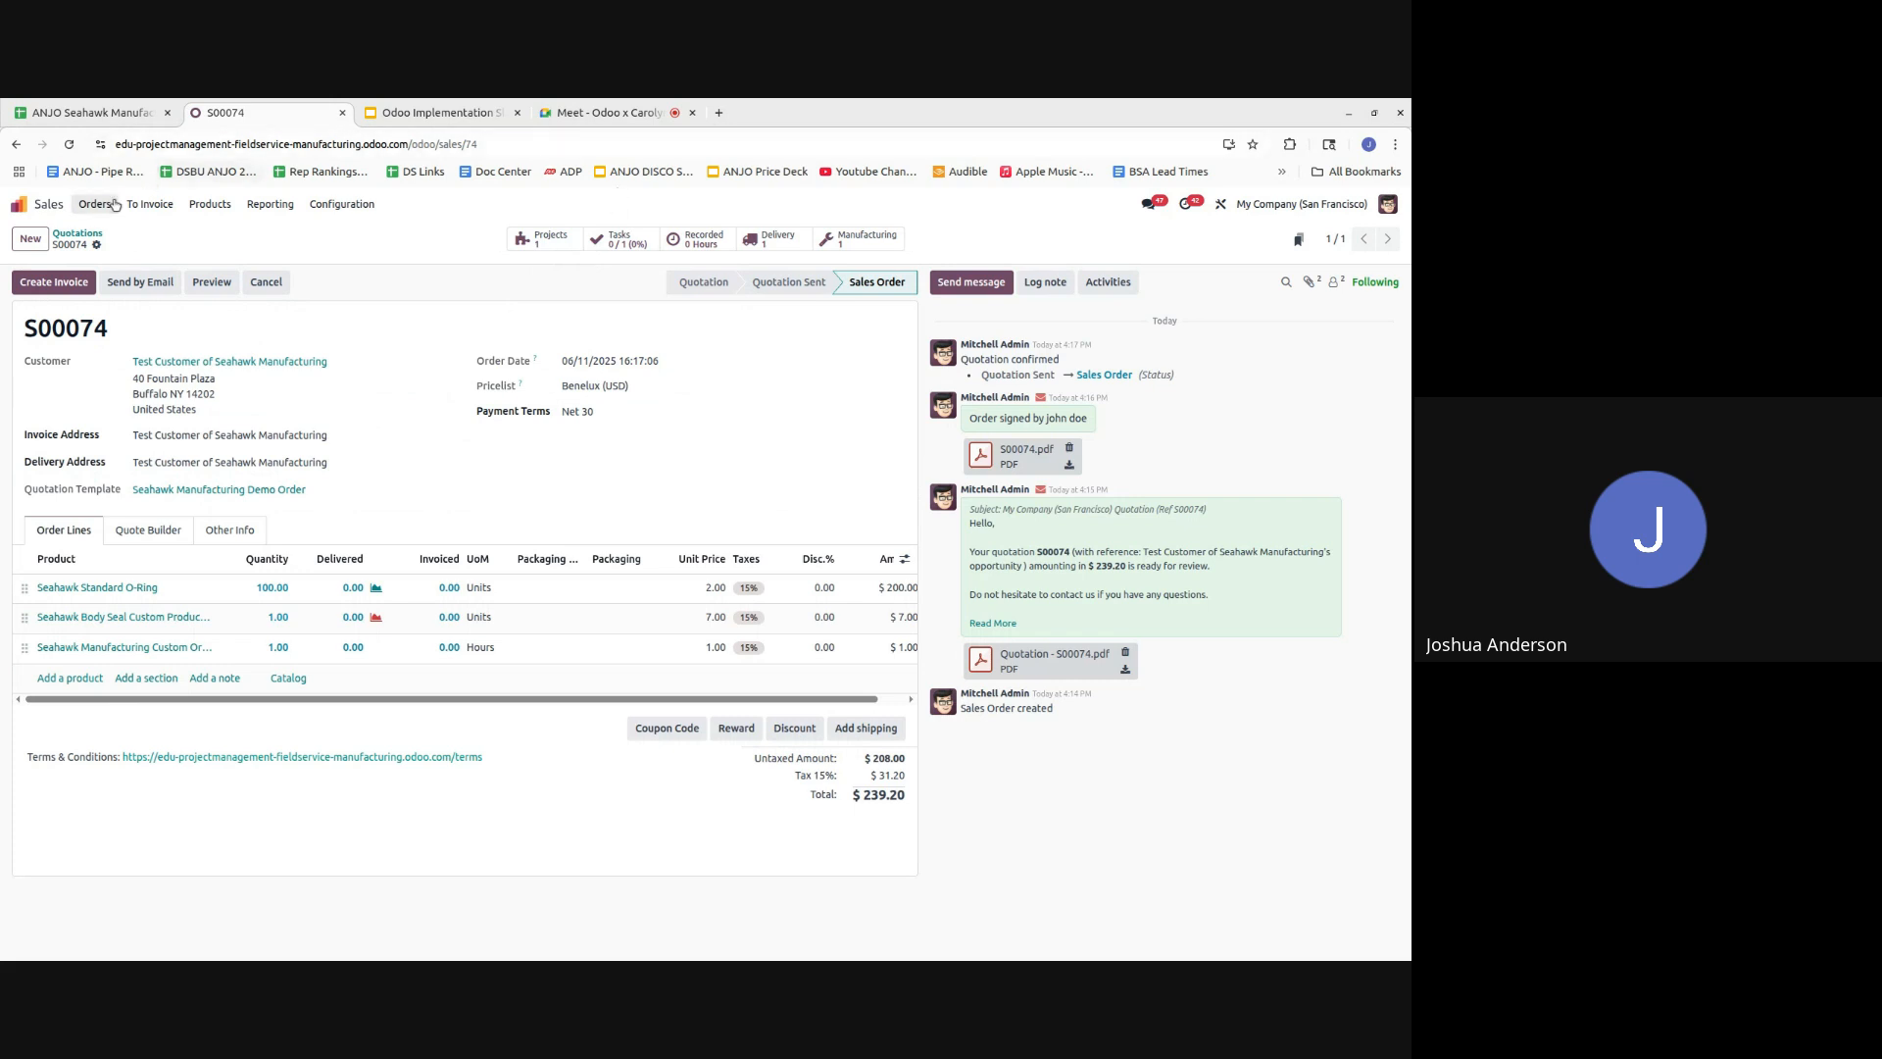
- Open the sales order's Custom Order Project task in the Seahawk Manufacturing project of the Project app
{"action": "left_click", "coordinate": [43, 204]}
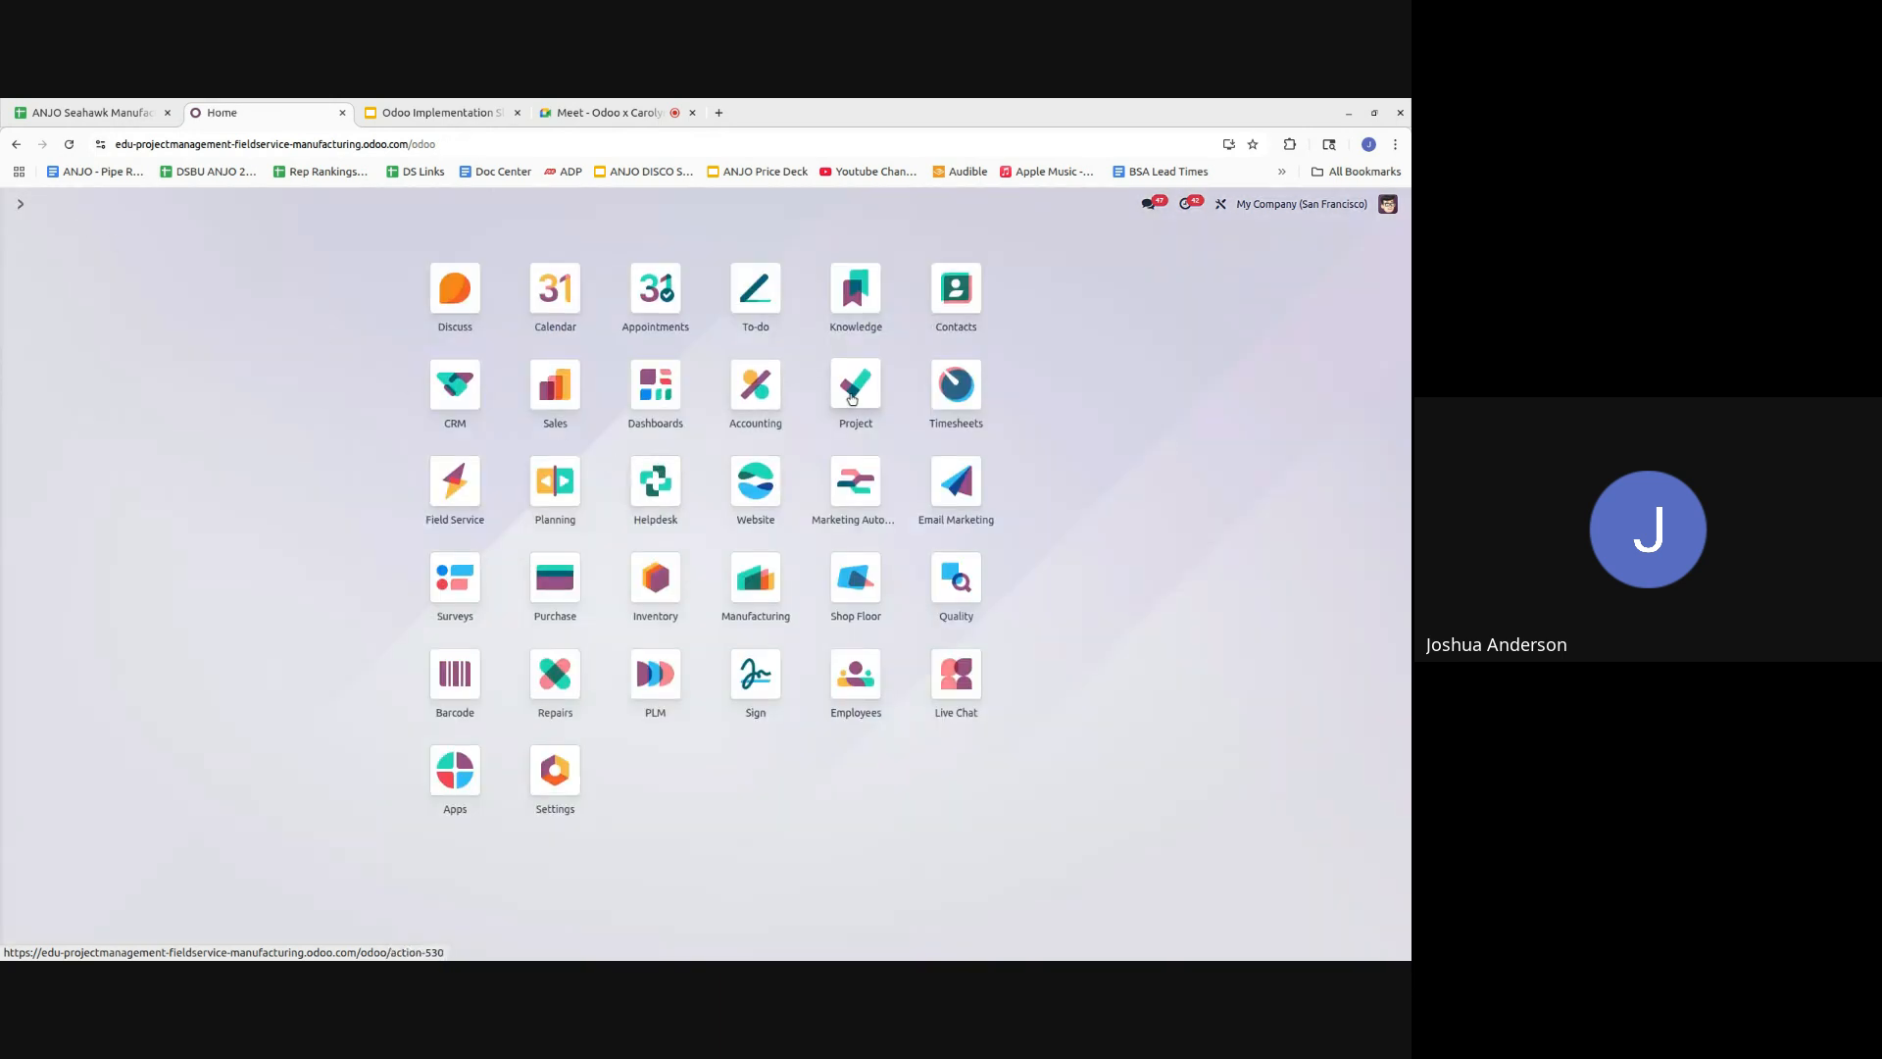
{"action": "left_click", "coordinate": [852, 399]}
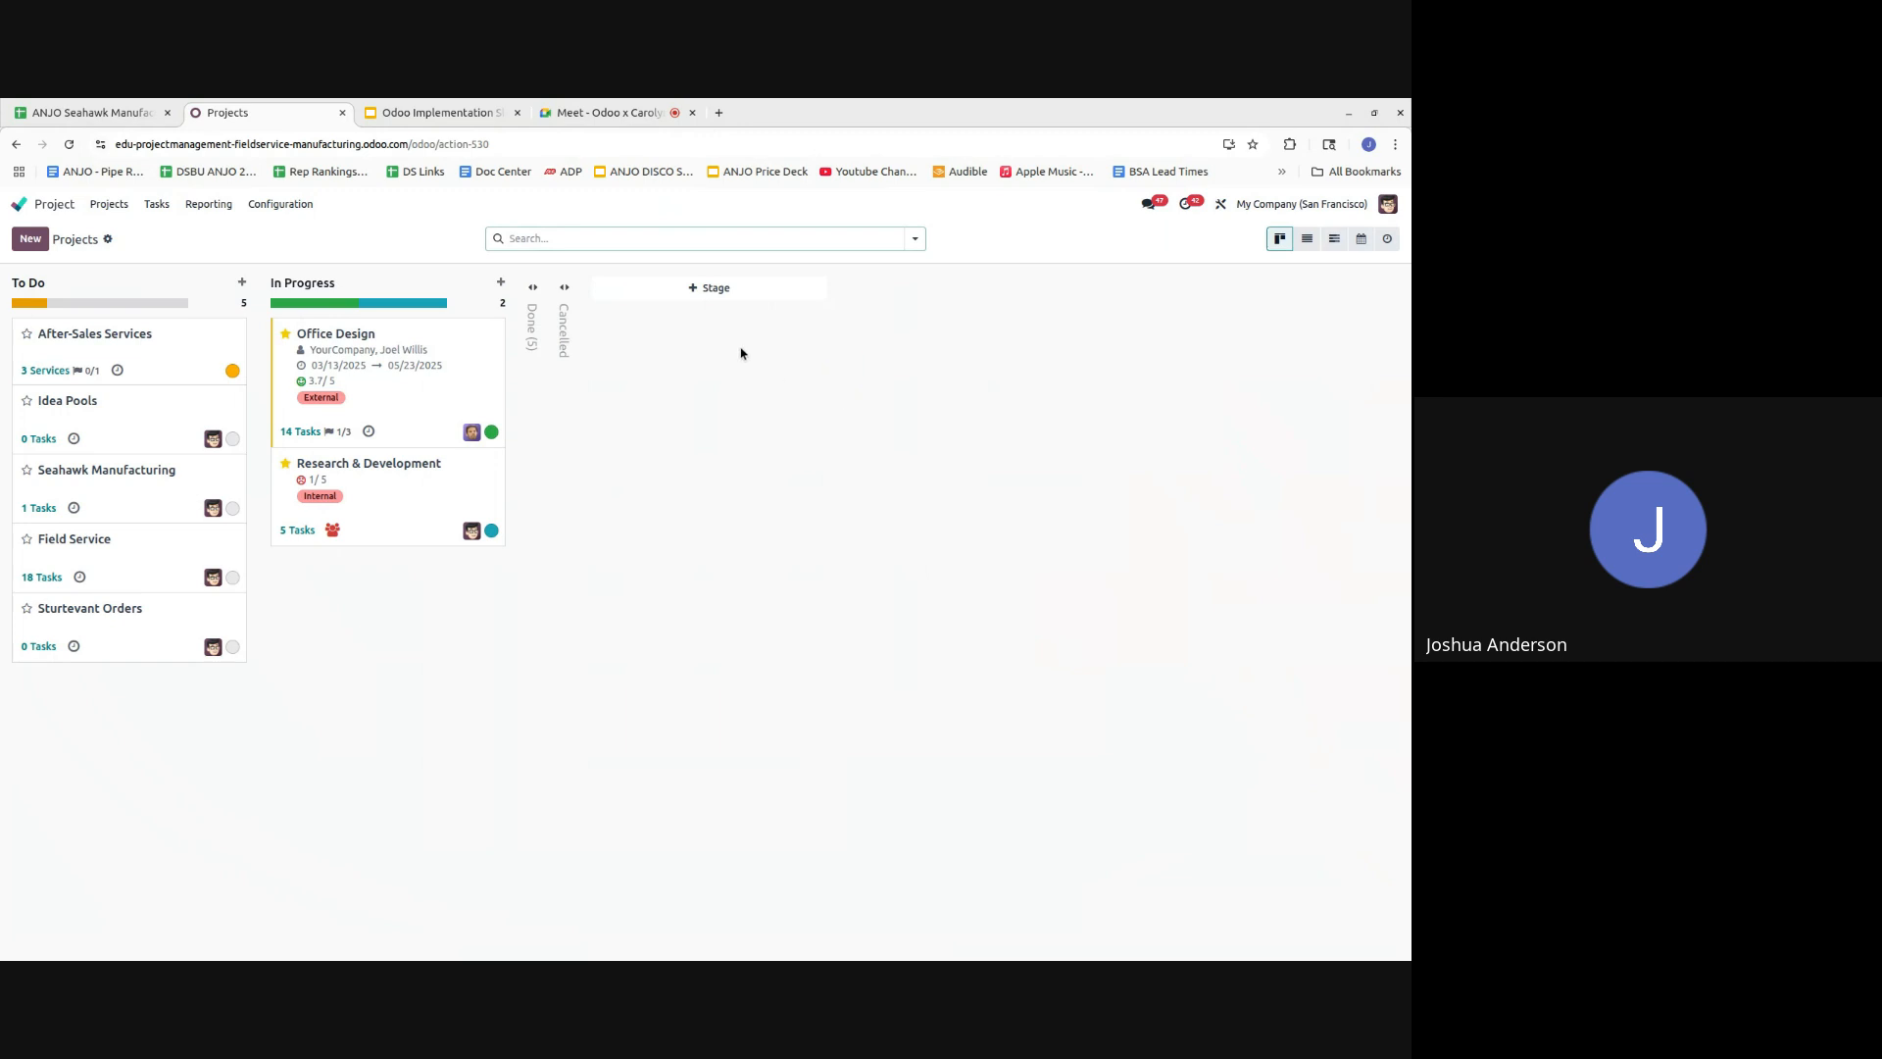
{"action": "left_click", "coordinate": [137, 493]}
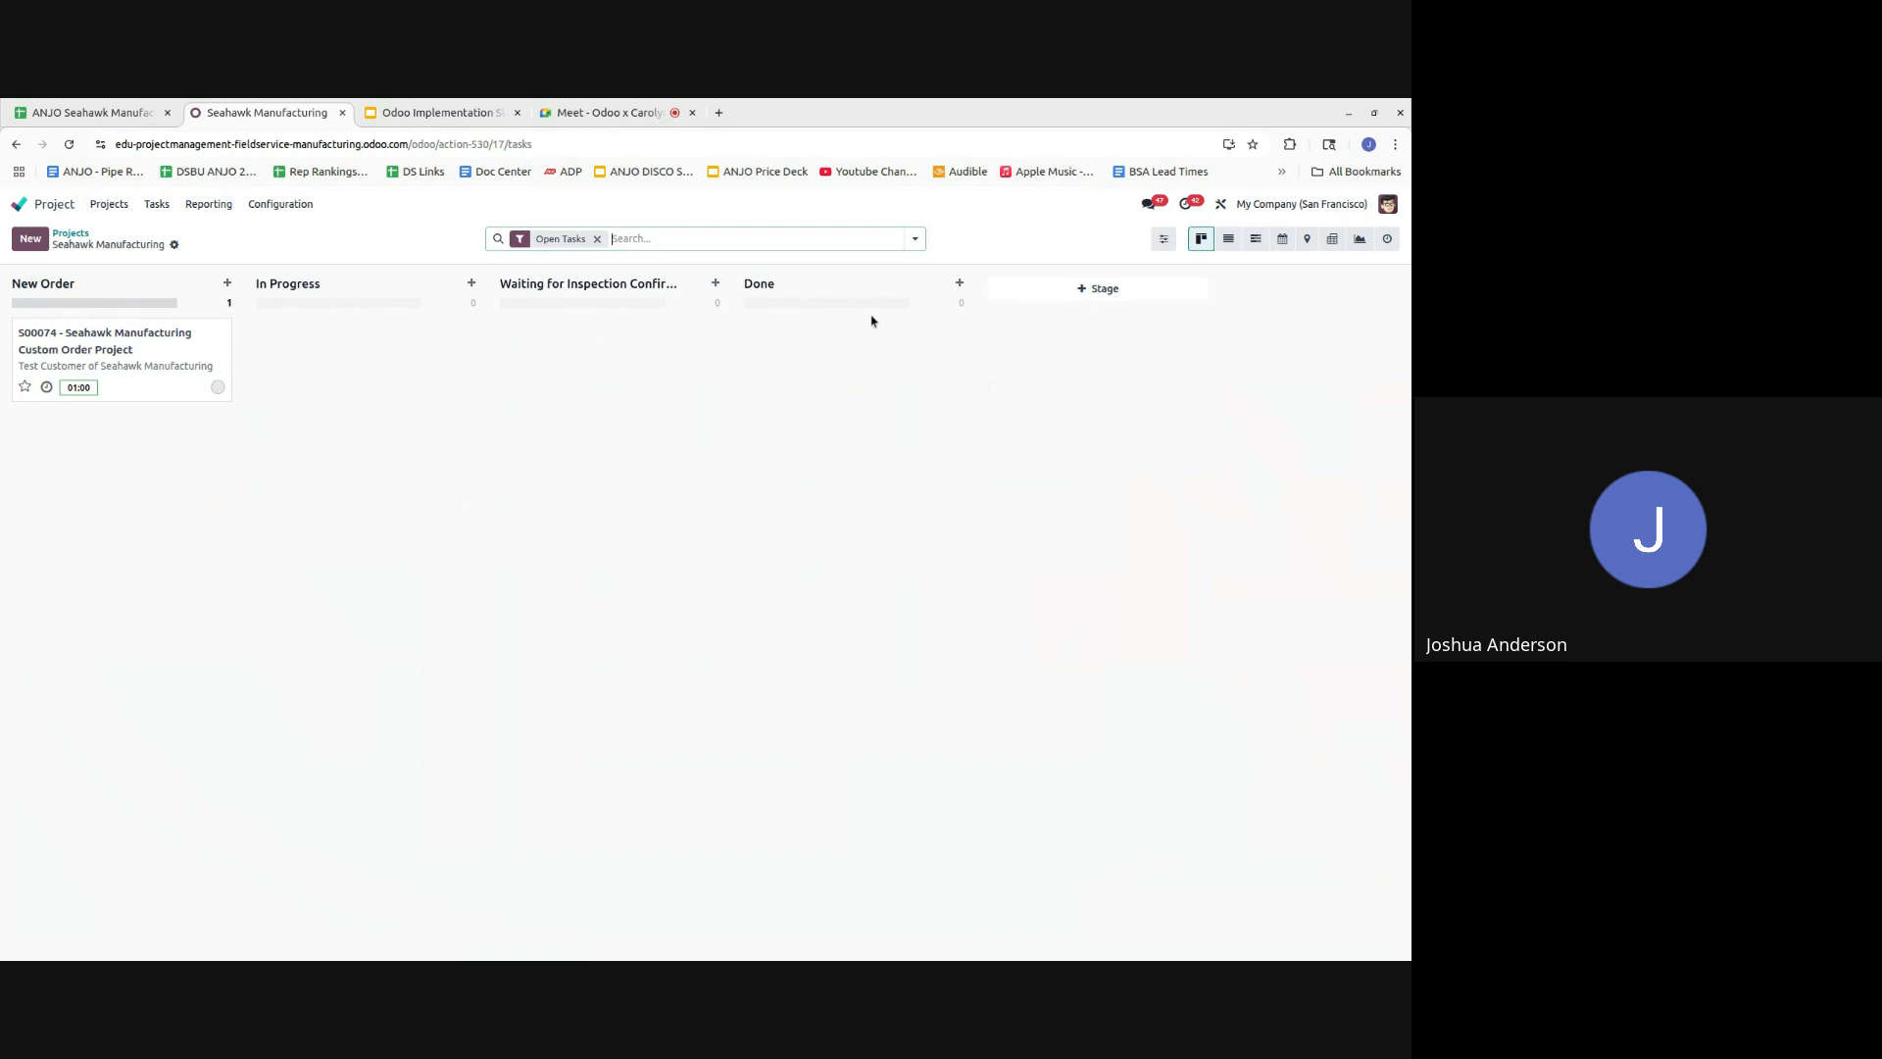
{"action": "left_click", "coordinate": [147, 343]}
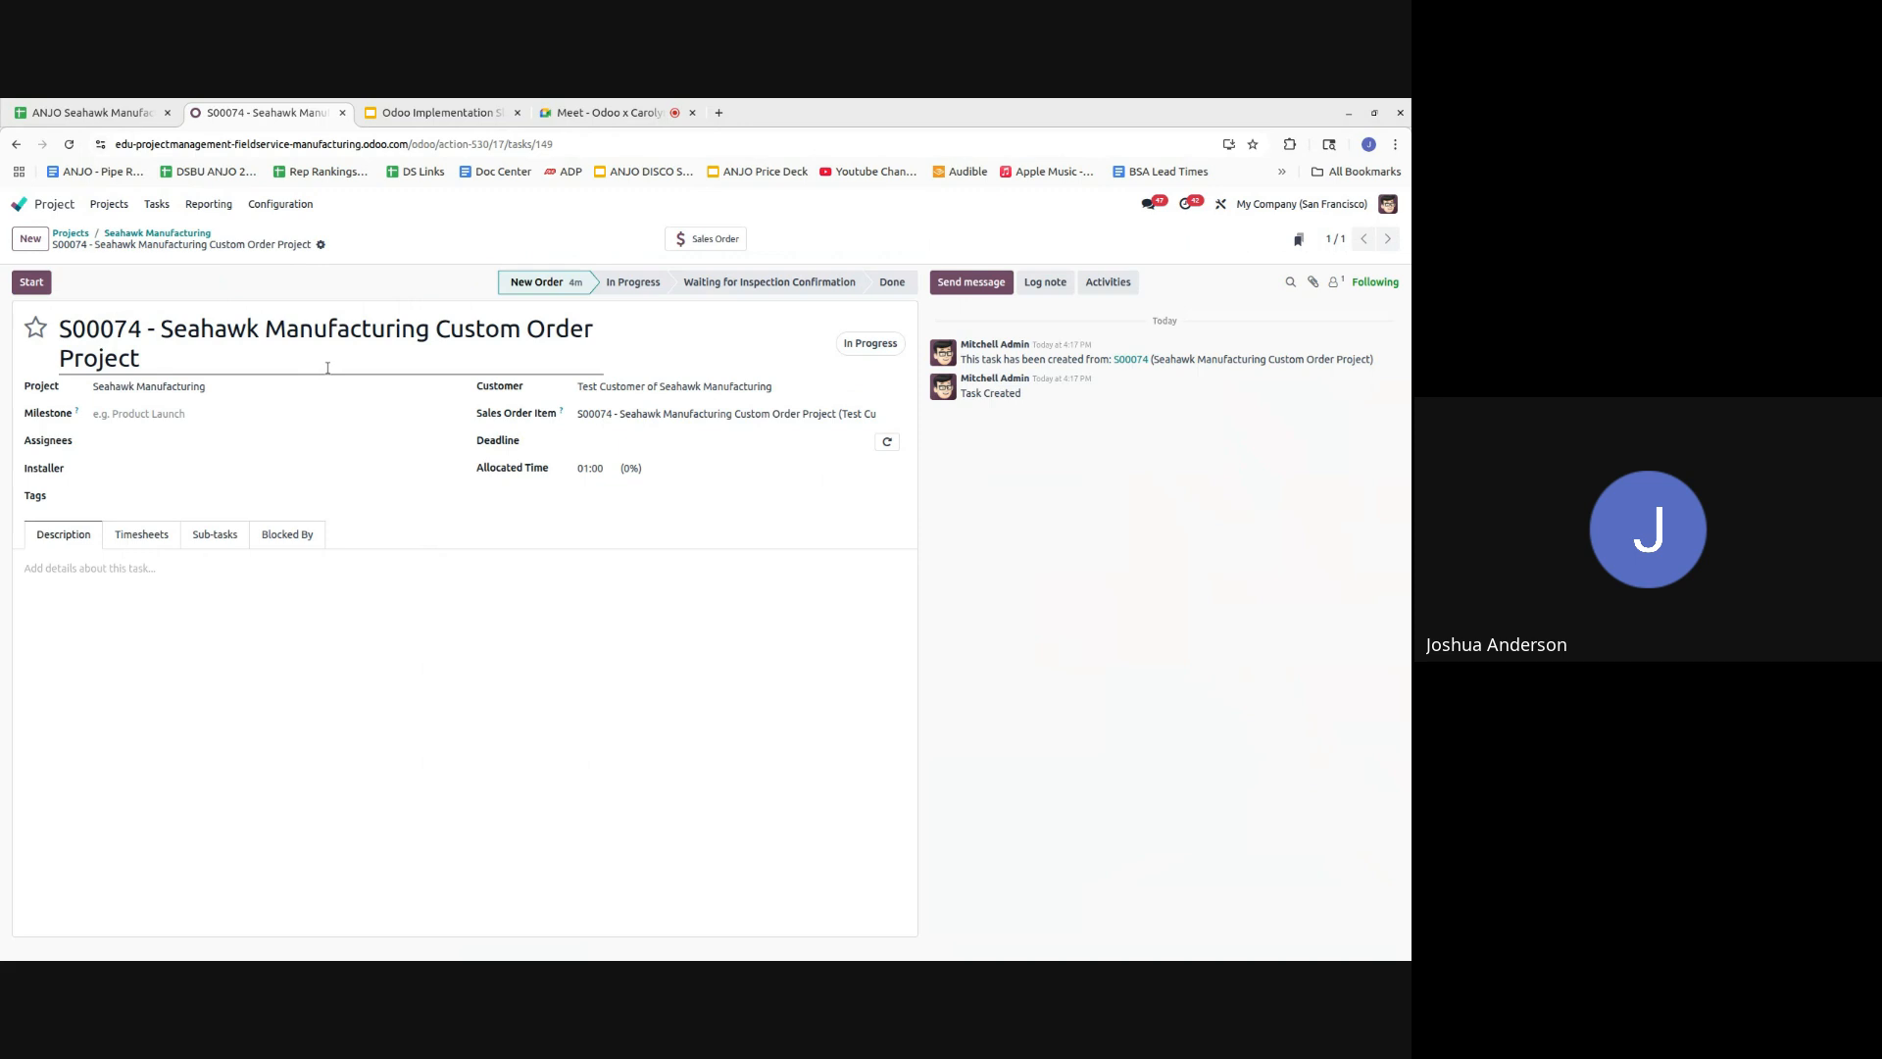
- Log a timesheet entry on the task with the description "did stuff" and 1 hour of time spent
{"action": "left_click", "coordinate": [147, 535]}
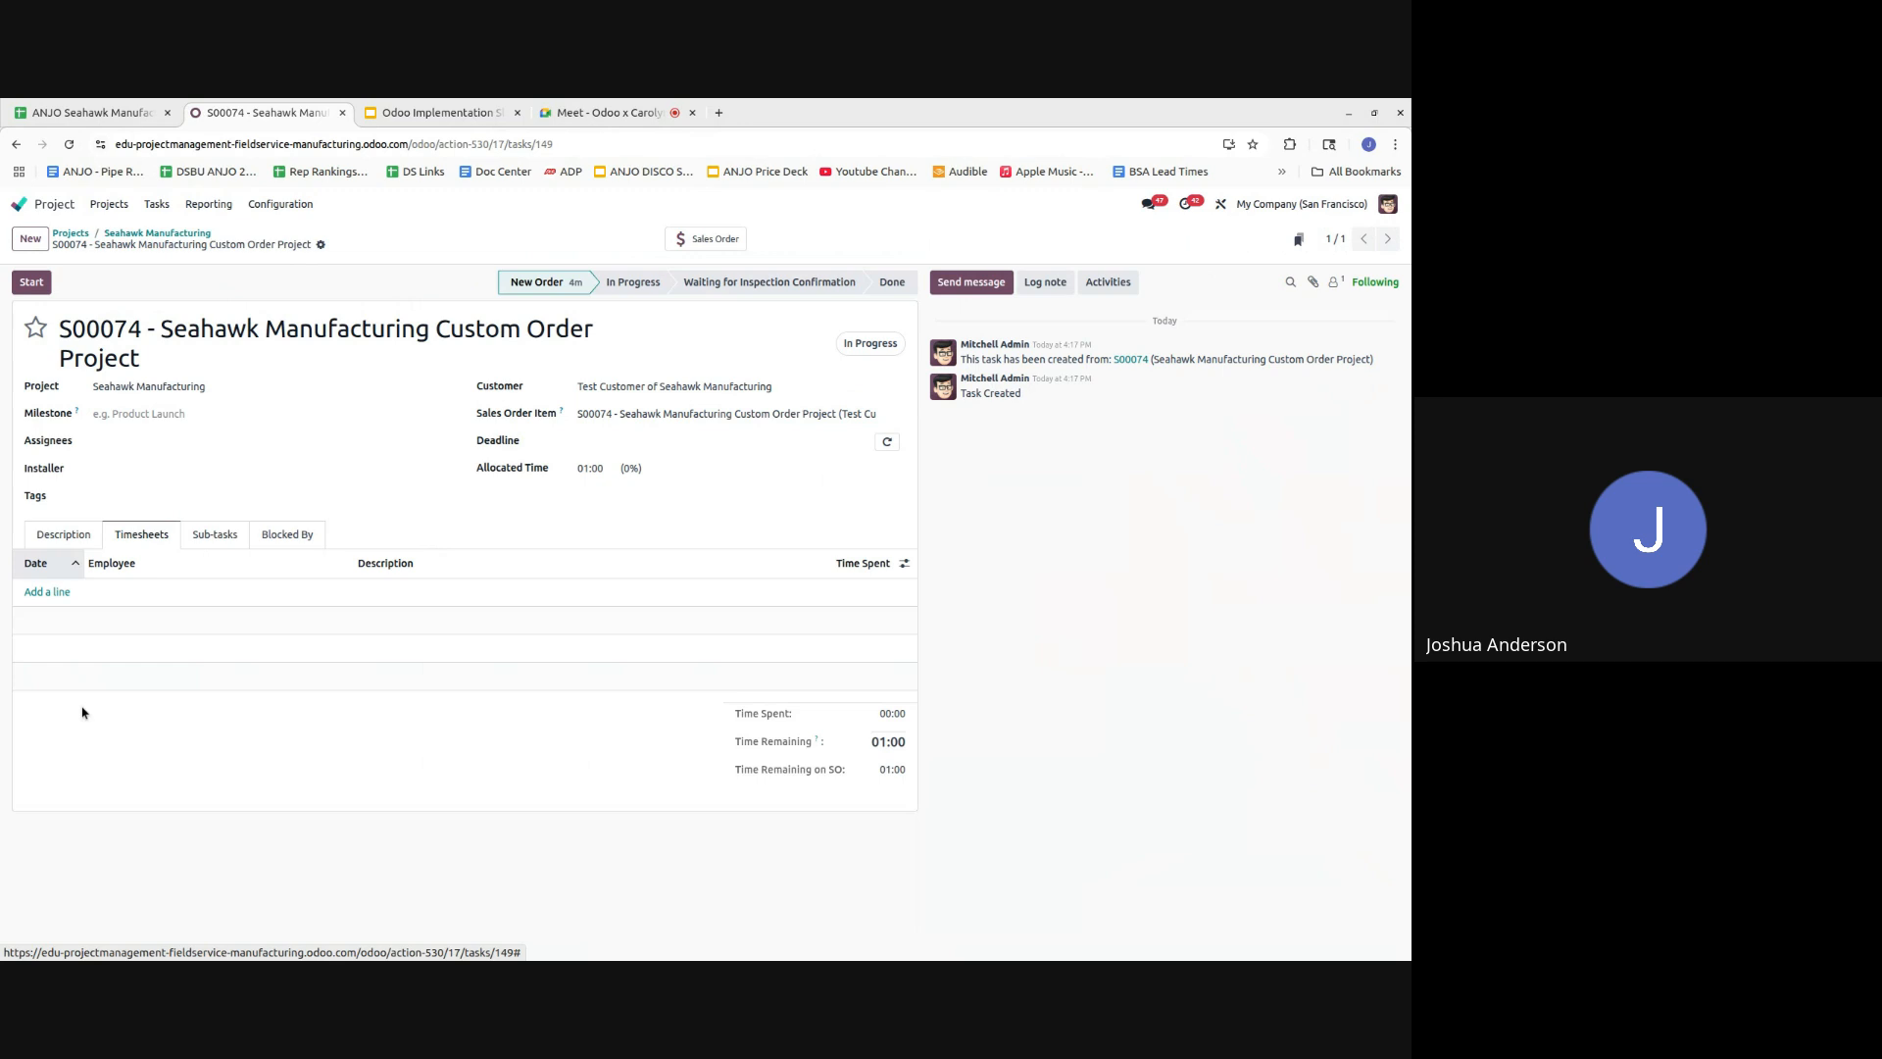
{"action": "left_click", "coordinate": [47, 592]}
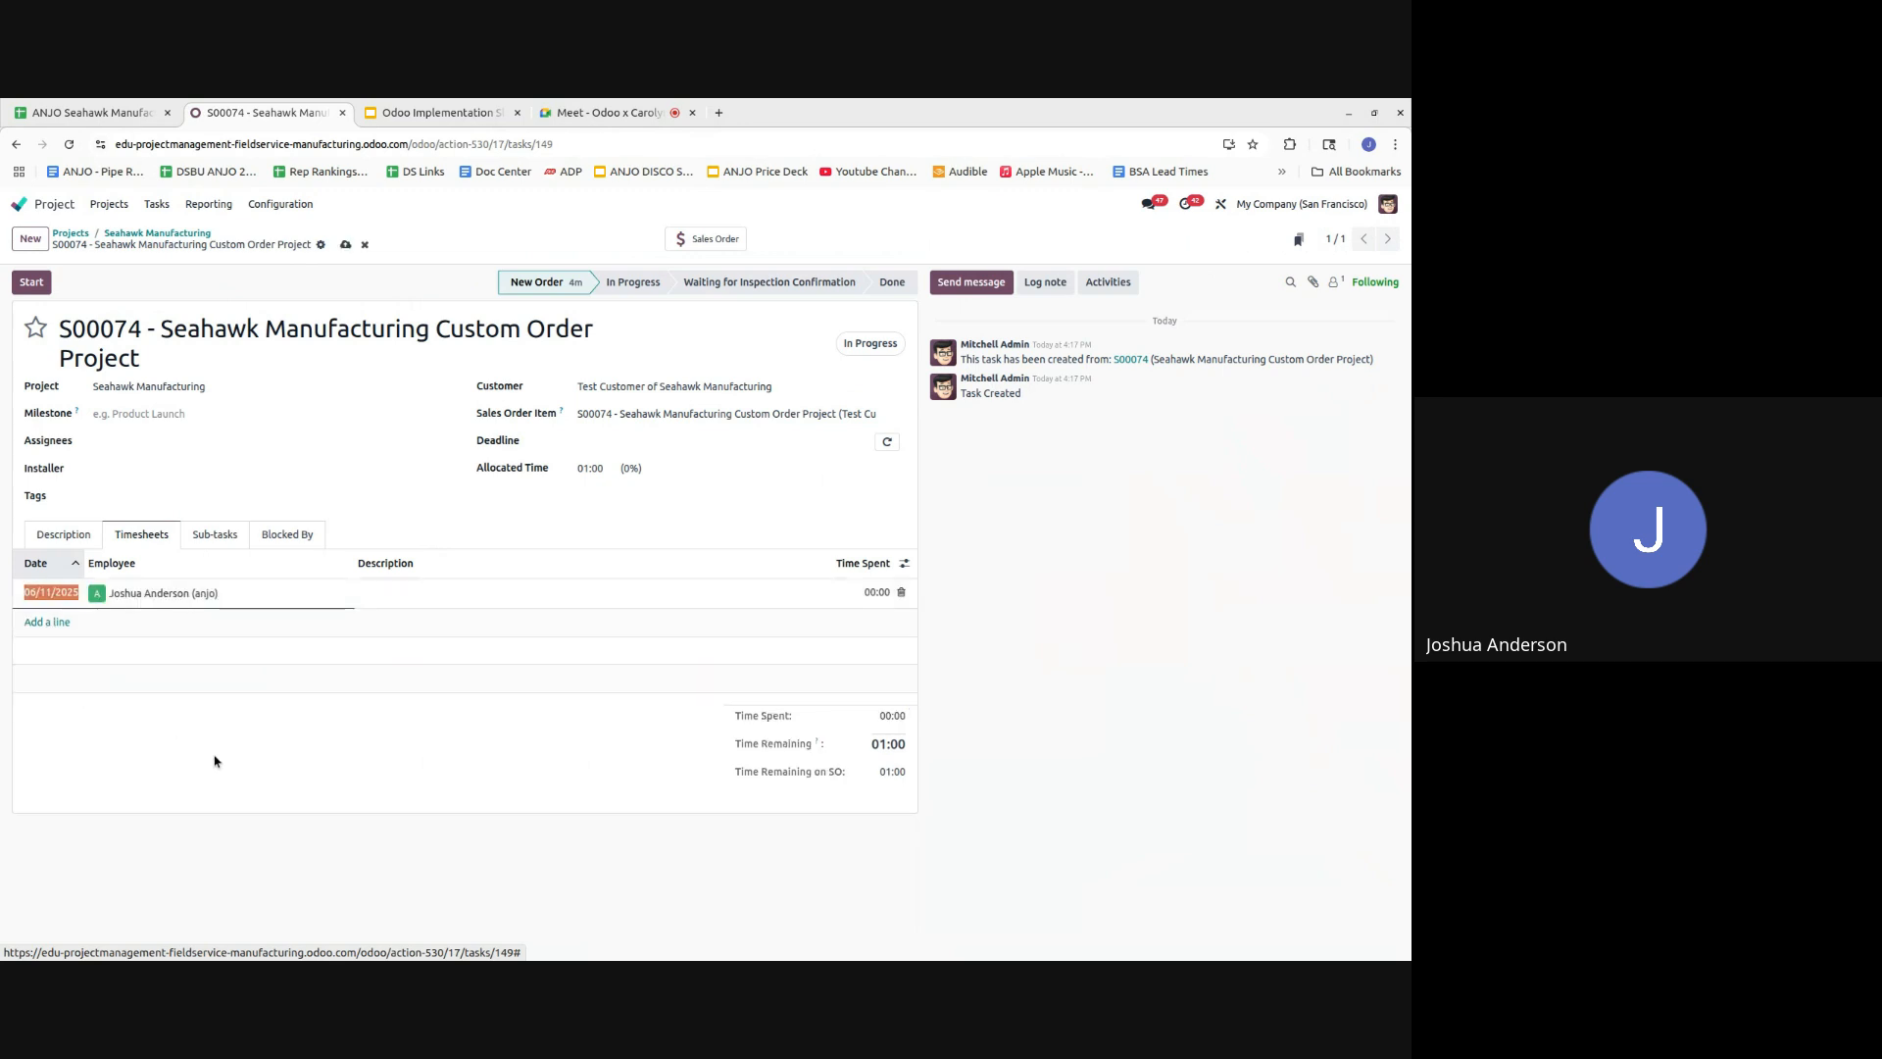
{"action": "left_click", "coordinate": [408, 592]}
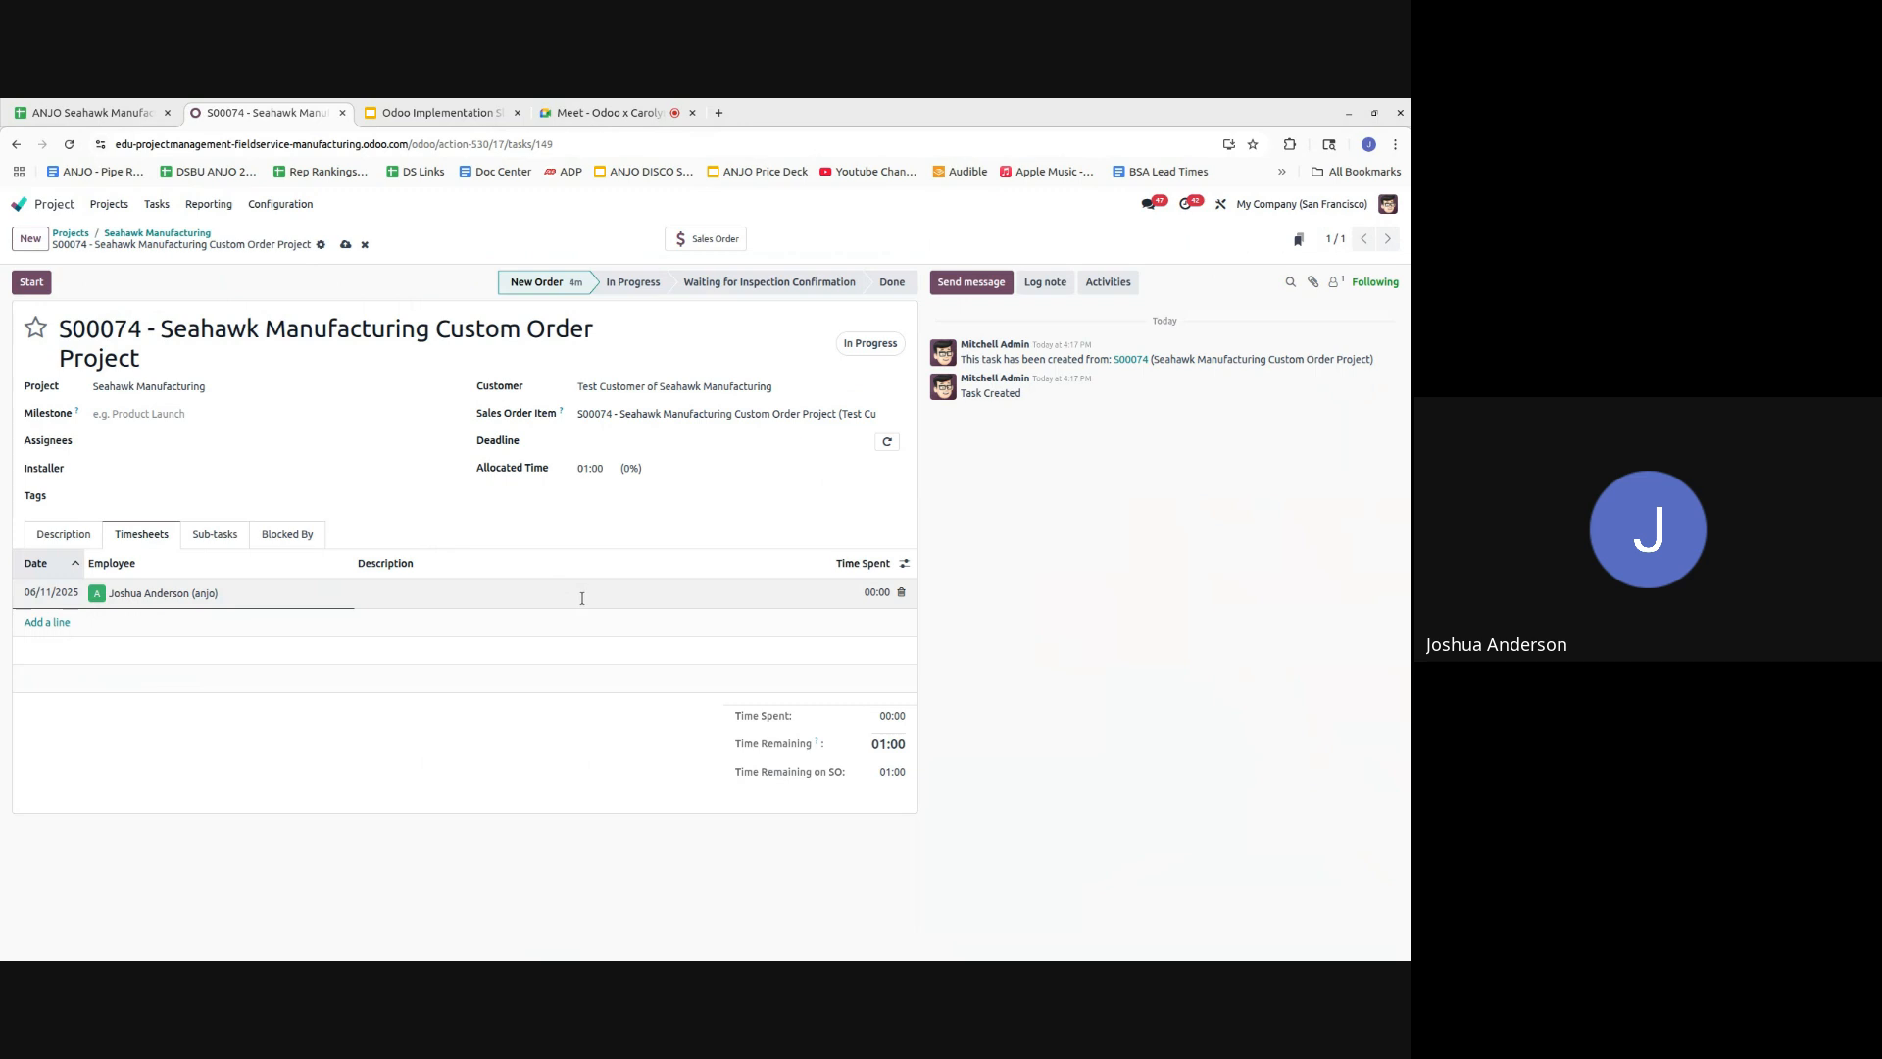
{"action": "type", "text": "did stuff"}
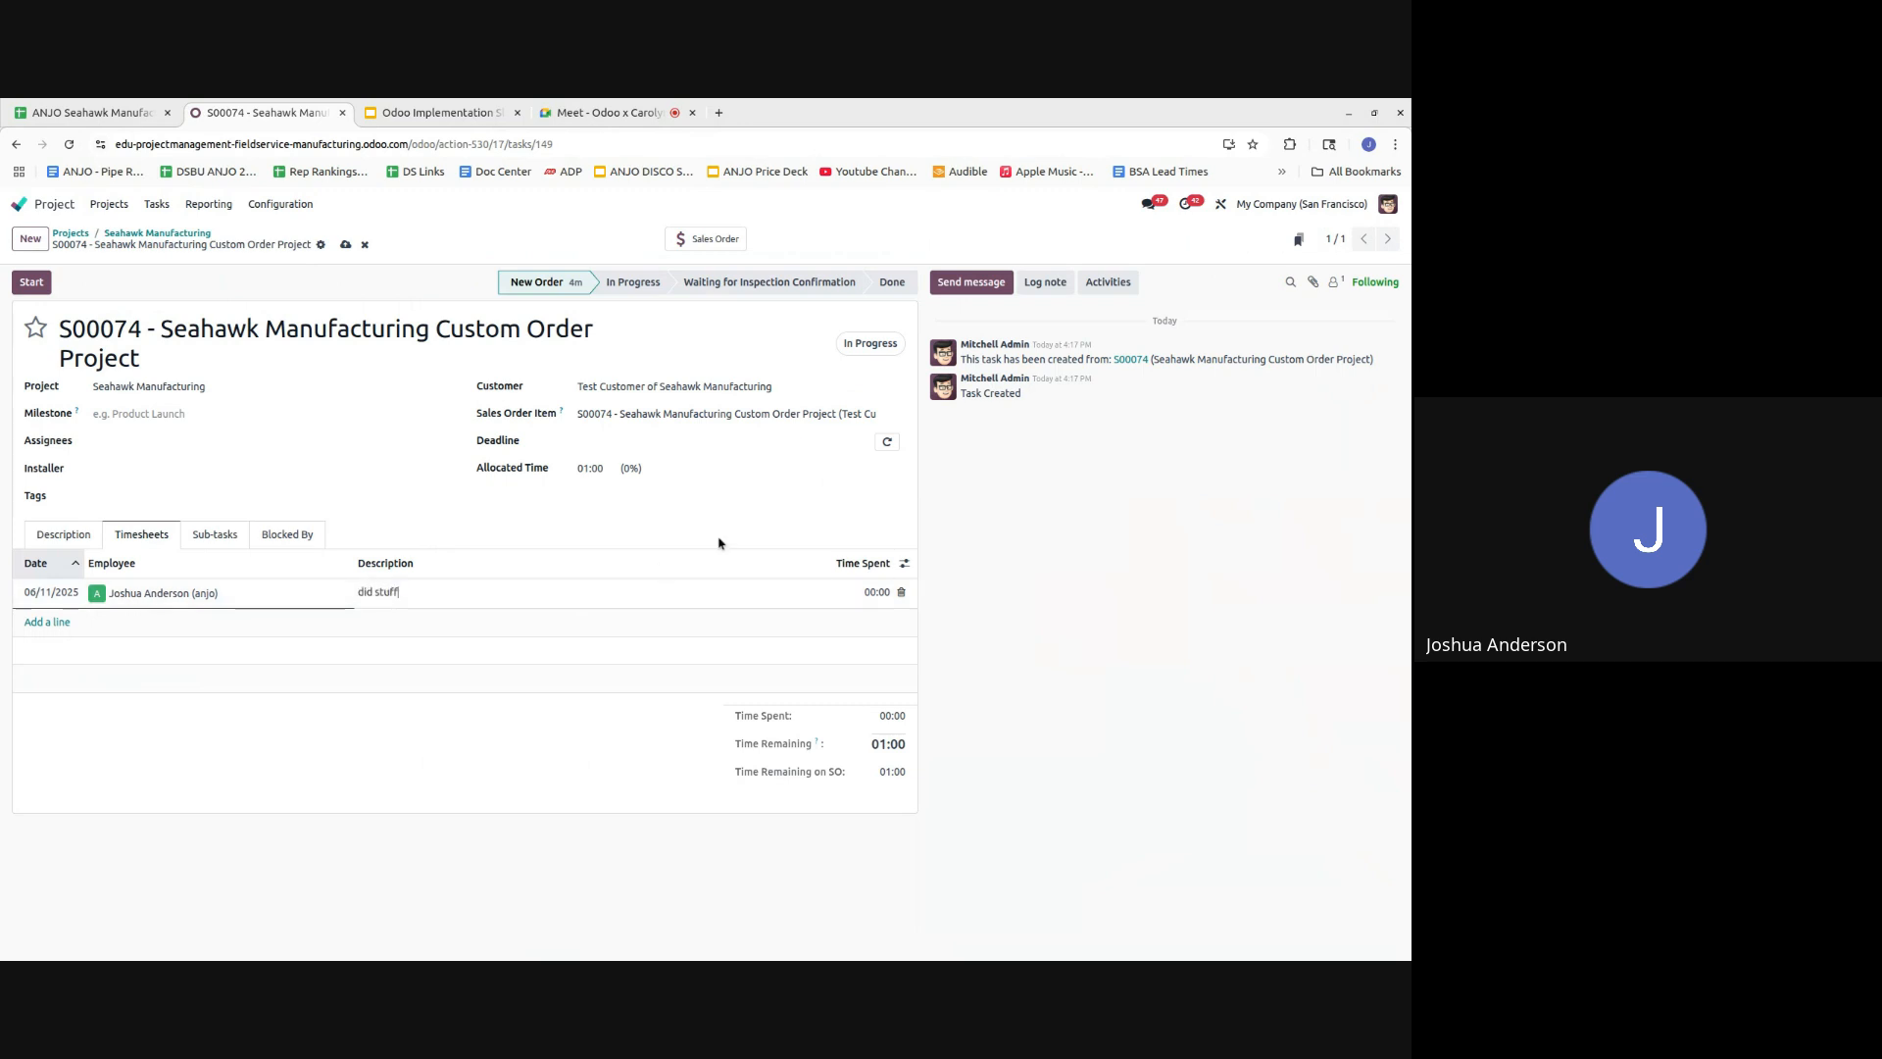
{"action": "left_click", "coordinate": [876, 592]}
{"action": "type", "text": "1"}
{"action": "key", "text": "Tab"}
{"action": "left_click", "coordinate": [921, 853]}
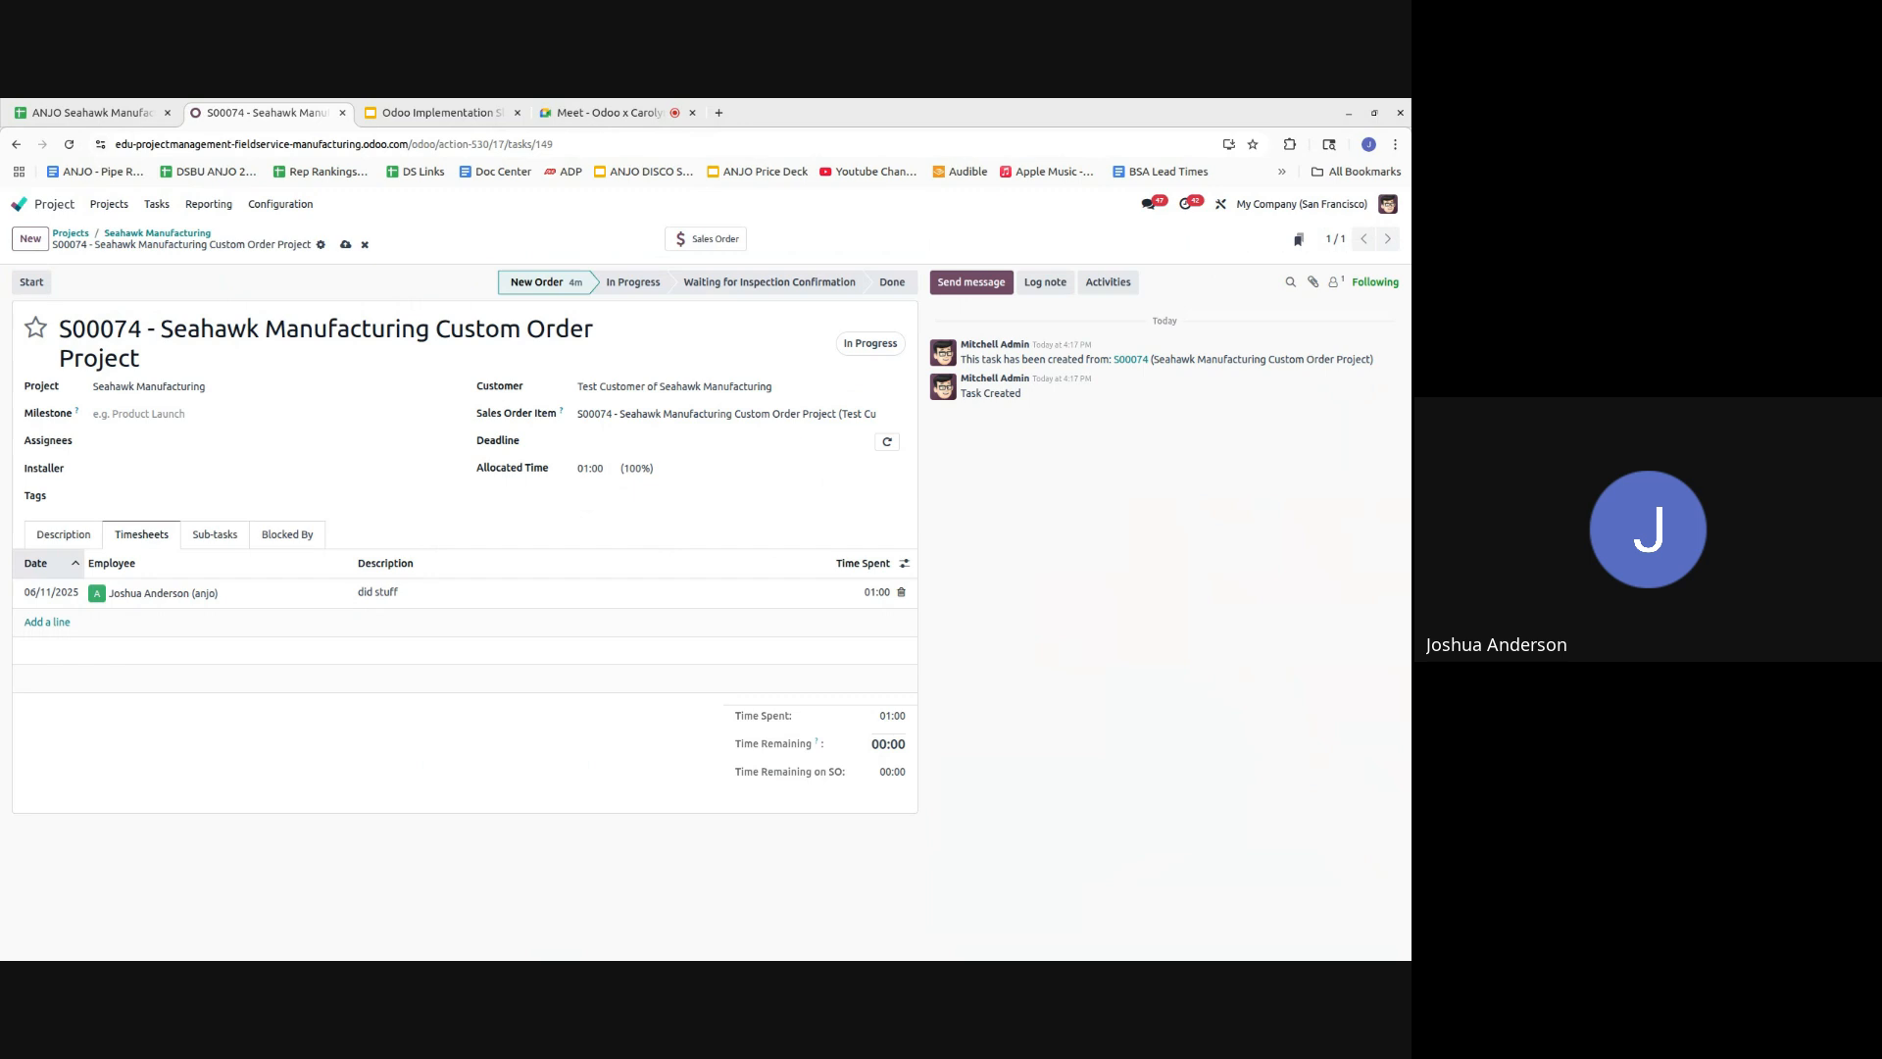
- Add two sub-tasks titled "test task" and "test task #2" to the custom order project task
{"action": "left_click", "coordinate": [233, 535]}
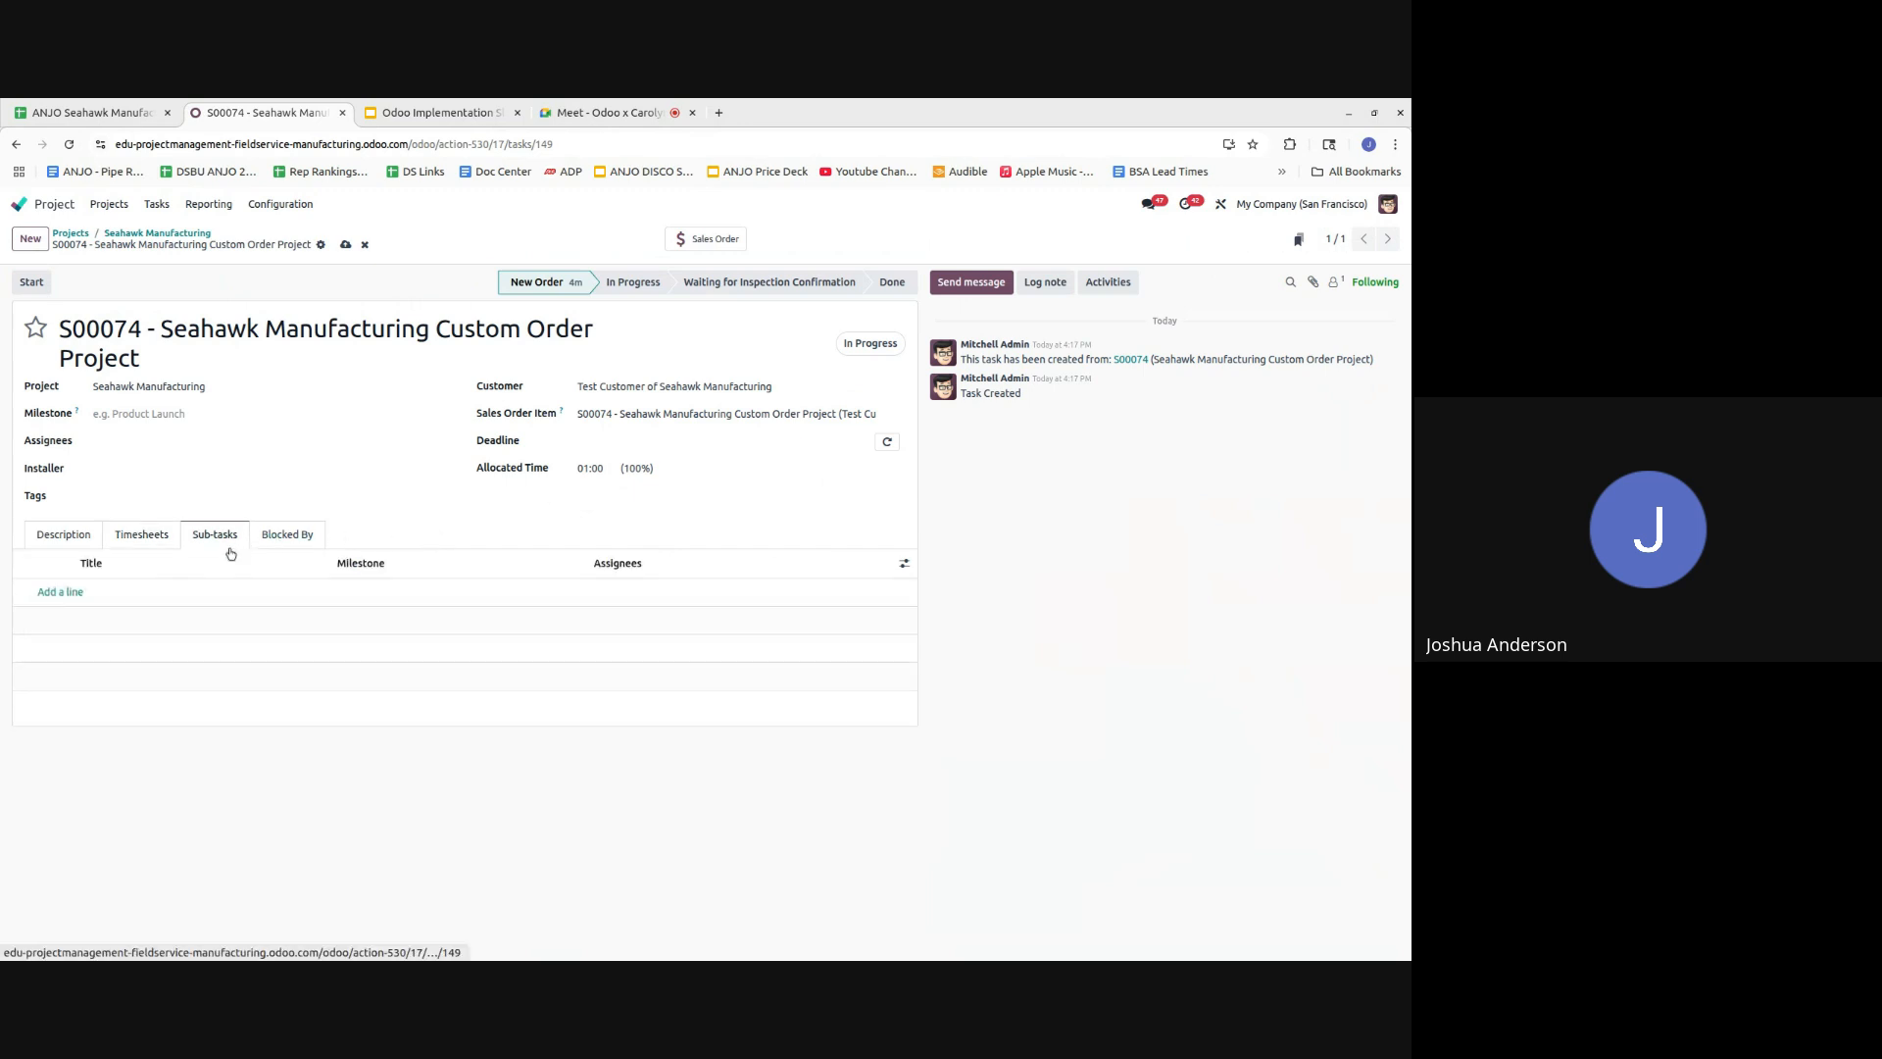
{"action": "left_click", "coordinate": [44, 592]}
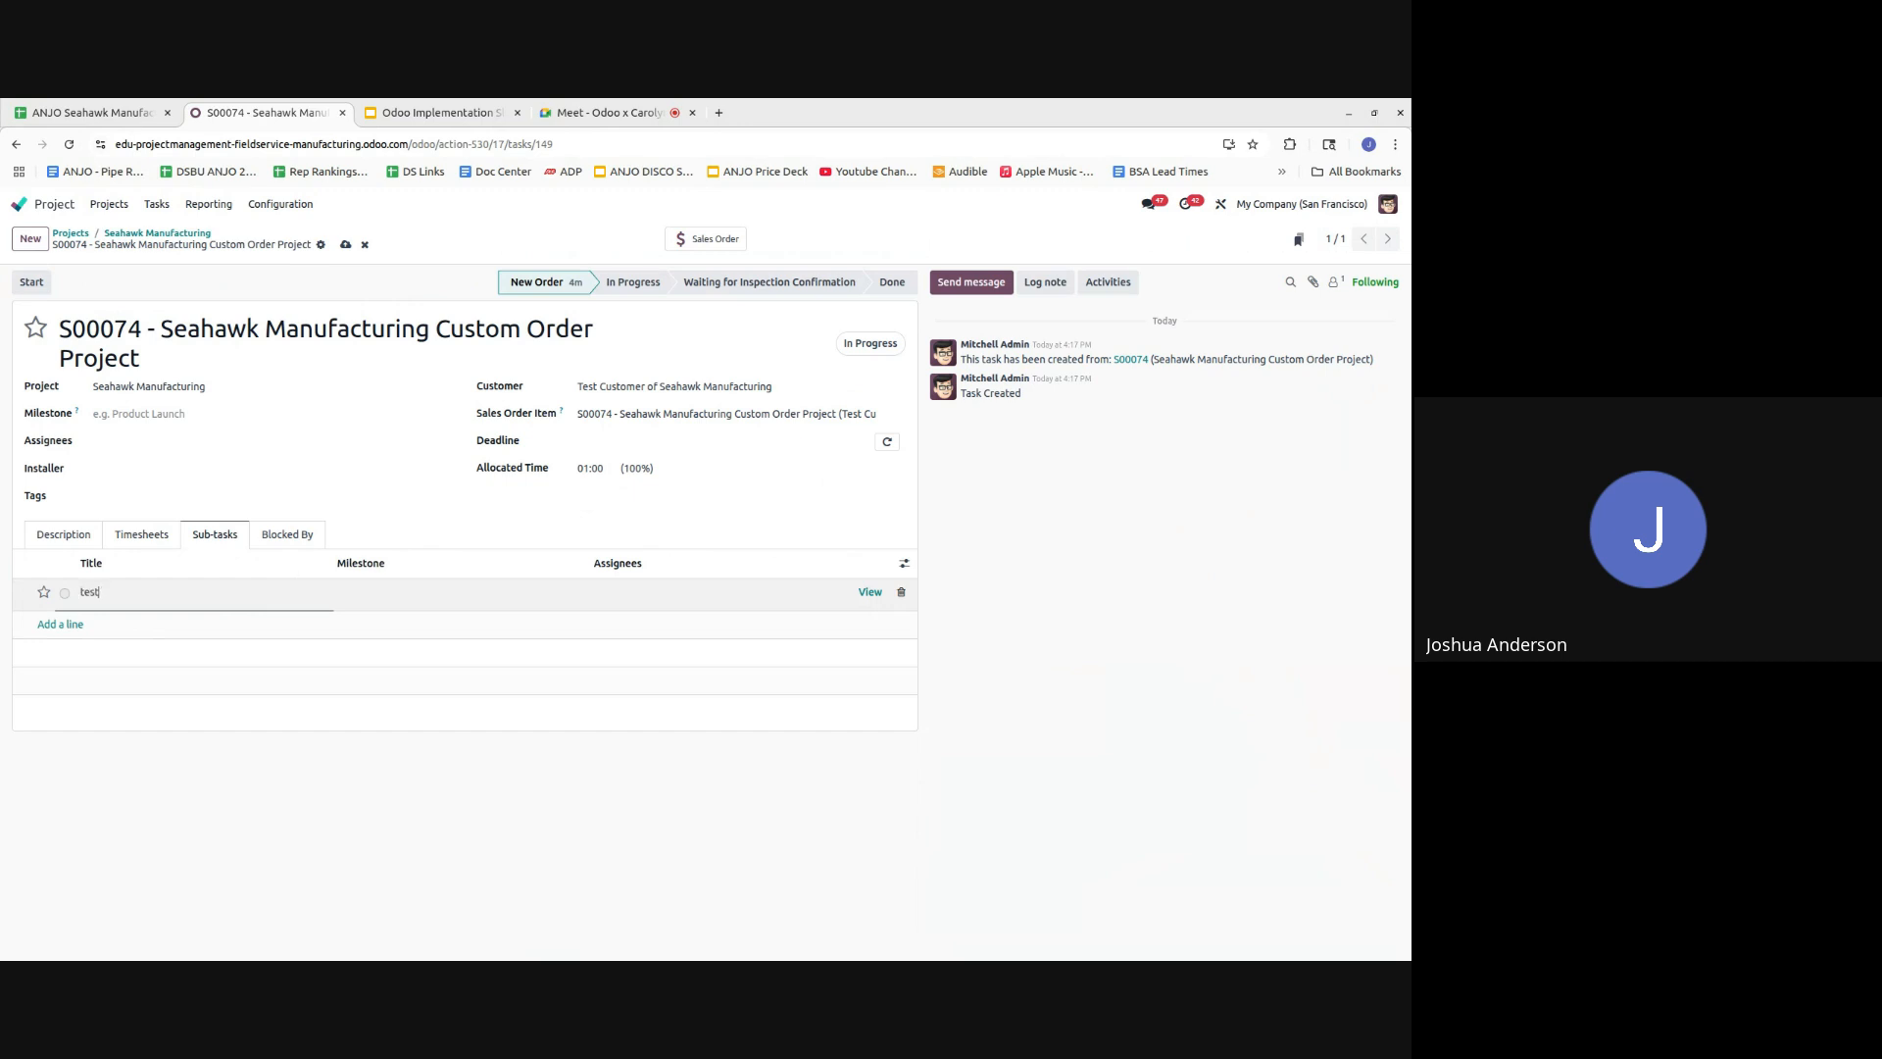
{"action": "type", "text": "test task"}
{"action": "key", "text": "Return"}
{"action": "type", "text": "test"}
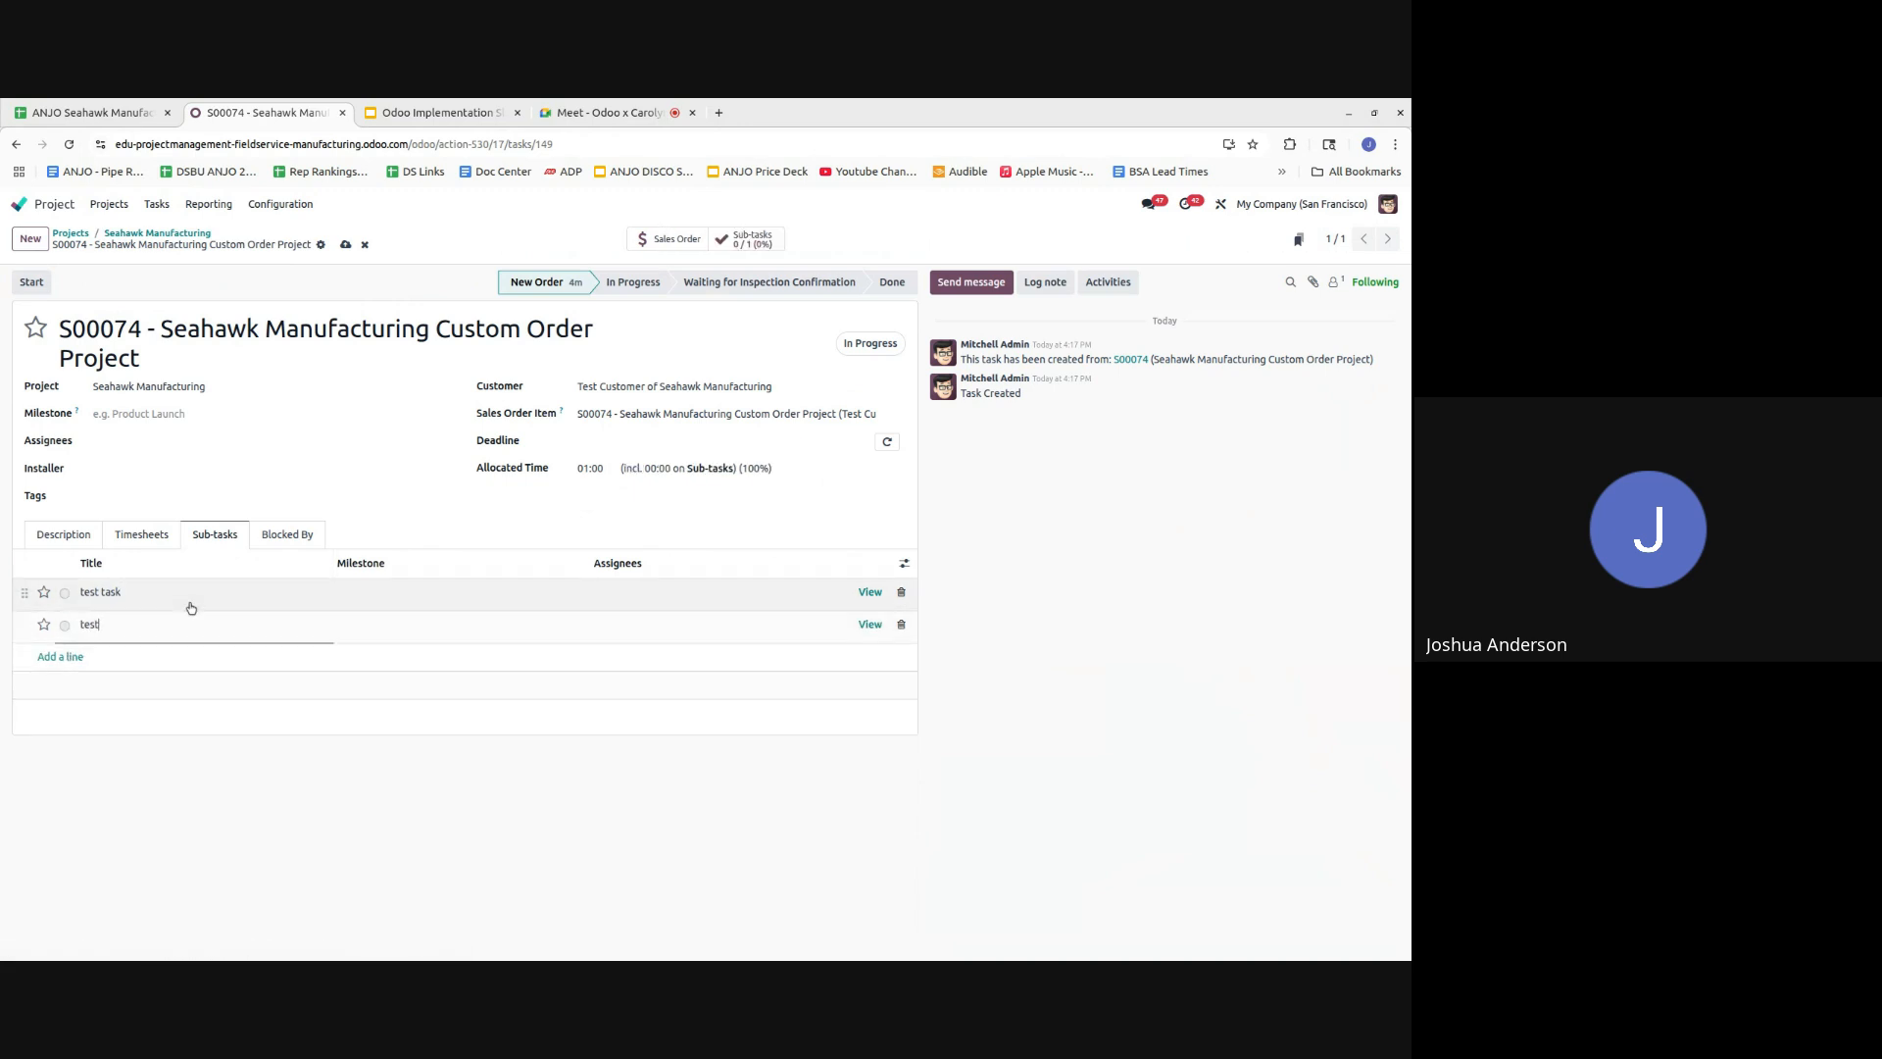
{"action": "type", "text": " task #2"}
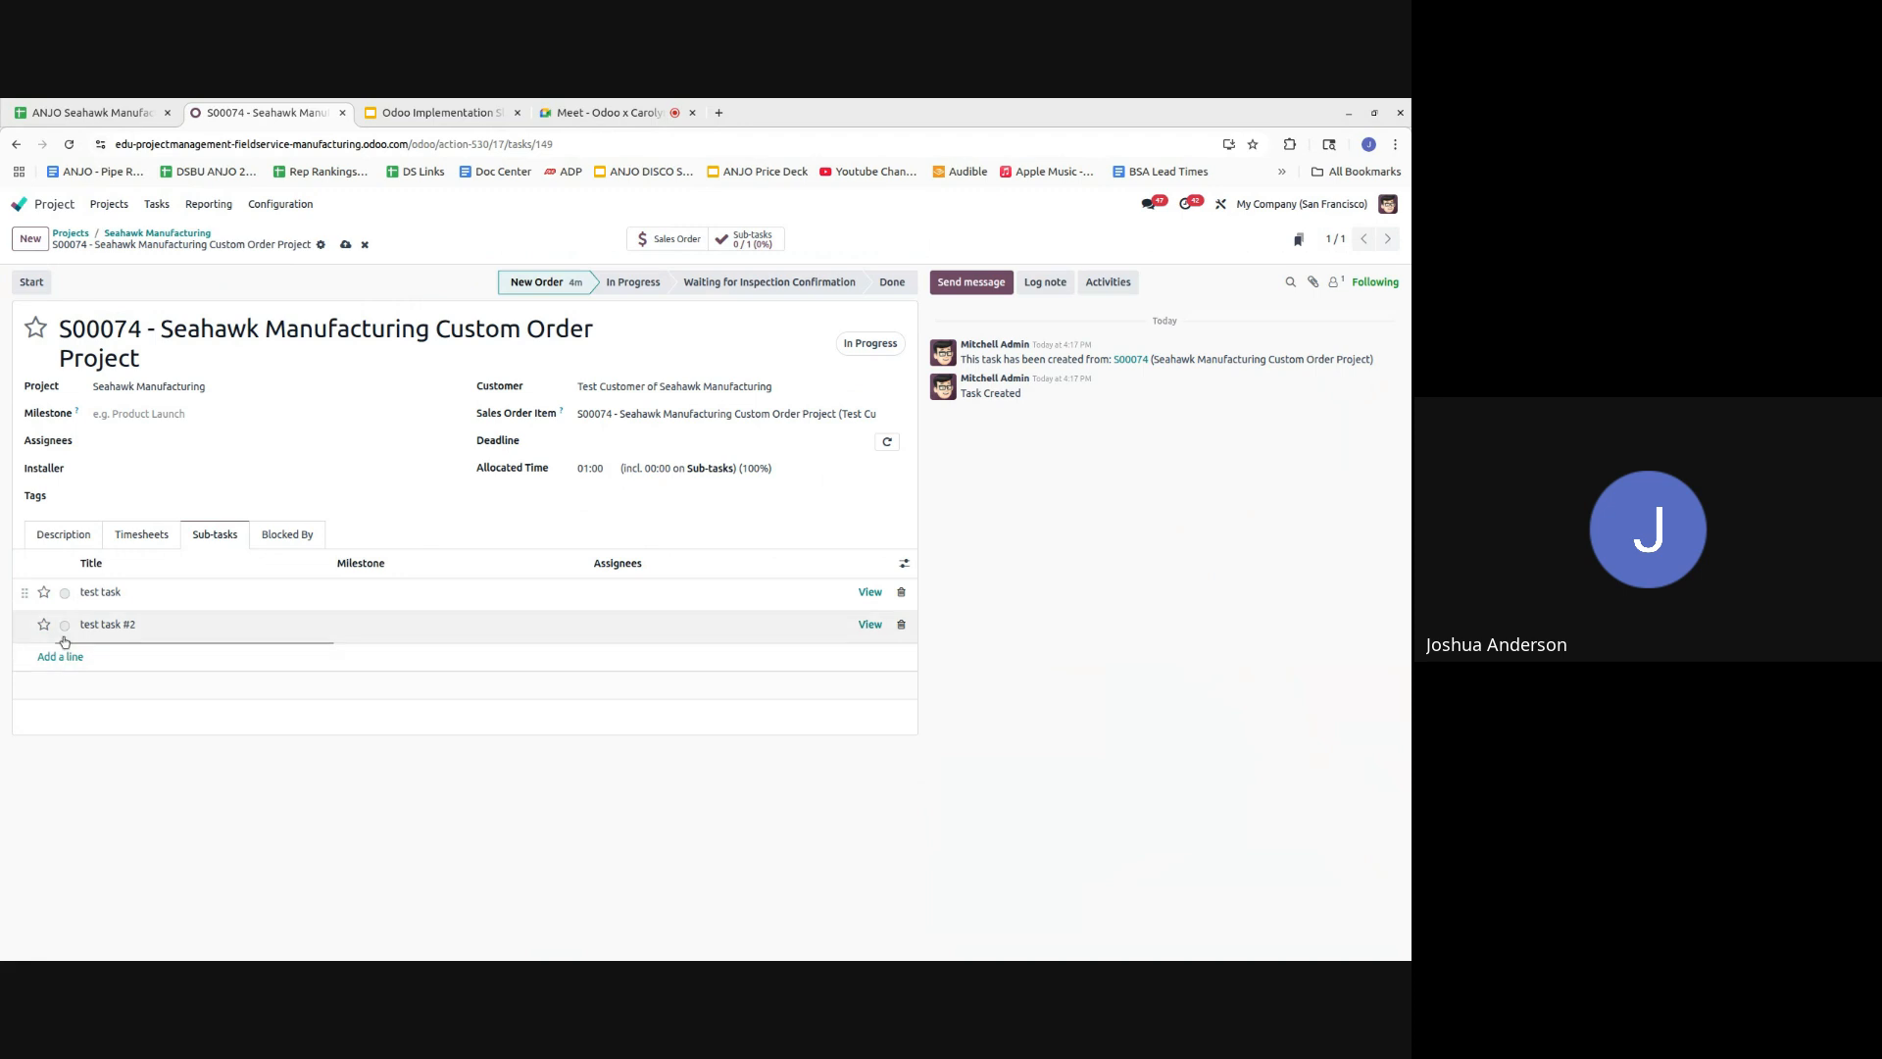
{"action": "left_click", "coordinate": [897, 538]}
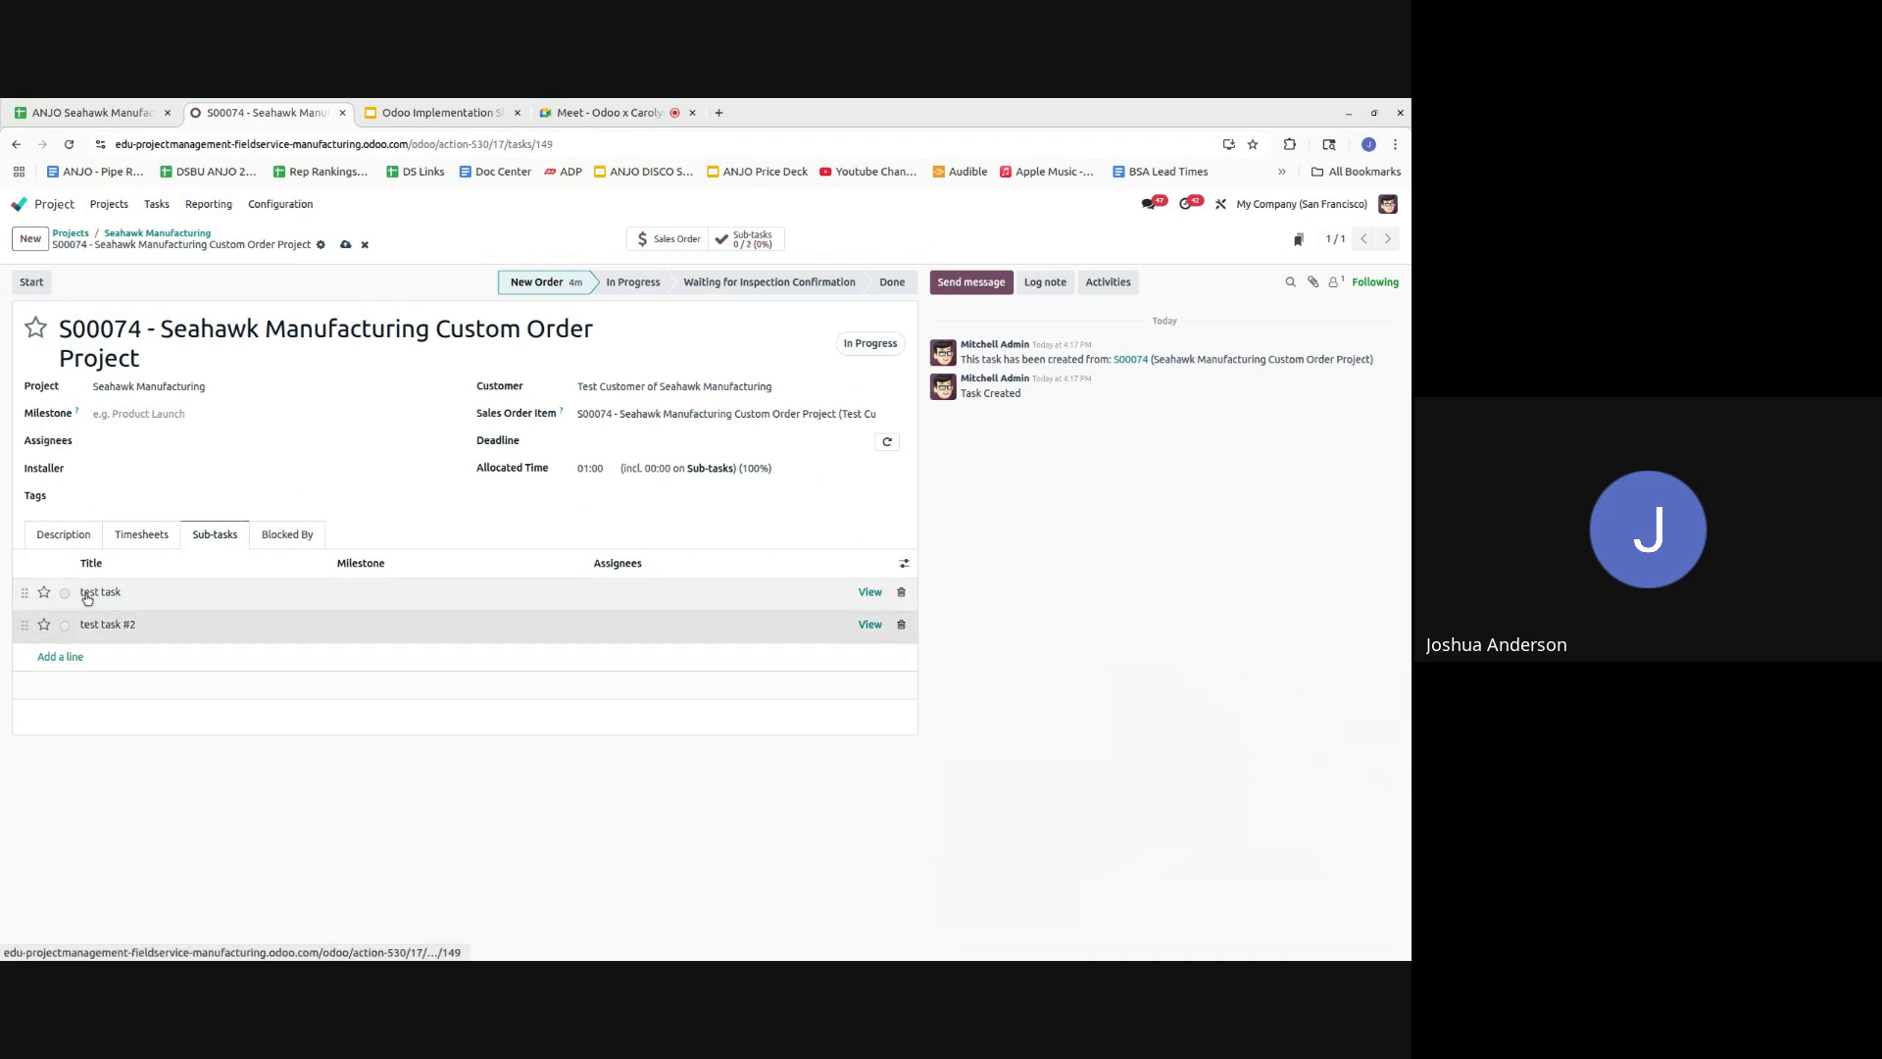
- Assign the second suggested user to "test task" and the Test Boss user to "test task #2"
{"action": "left_click", "coordinate": [649, 608]}
{"action": "left_click", "coordinate": [671, 596]}
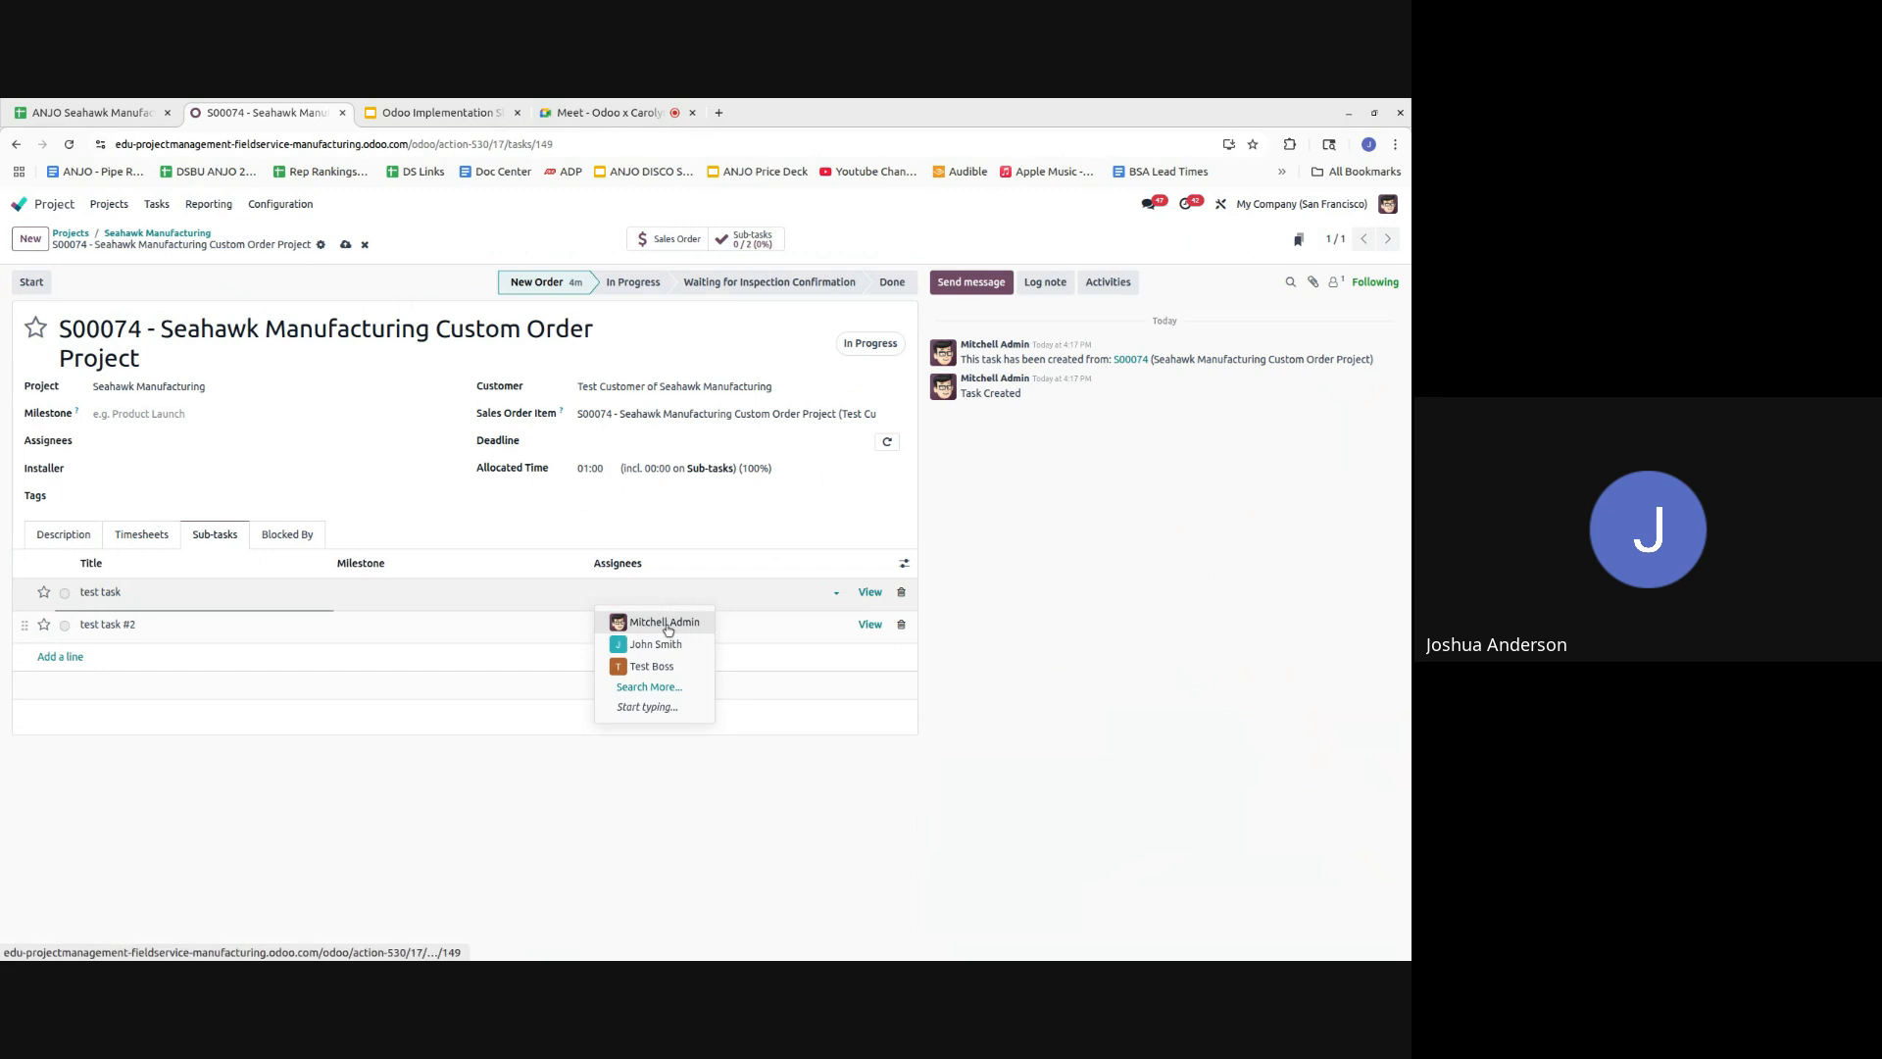
{"action": "left_click", "coordinate": [647, 619]}
{"action": "left_click", "coordinate": [647, 624]}
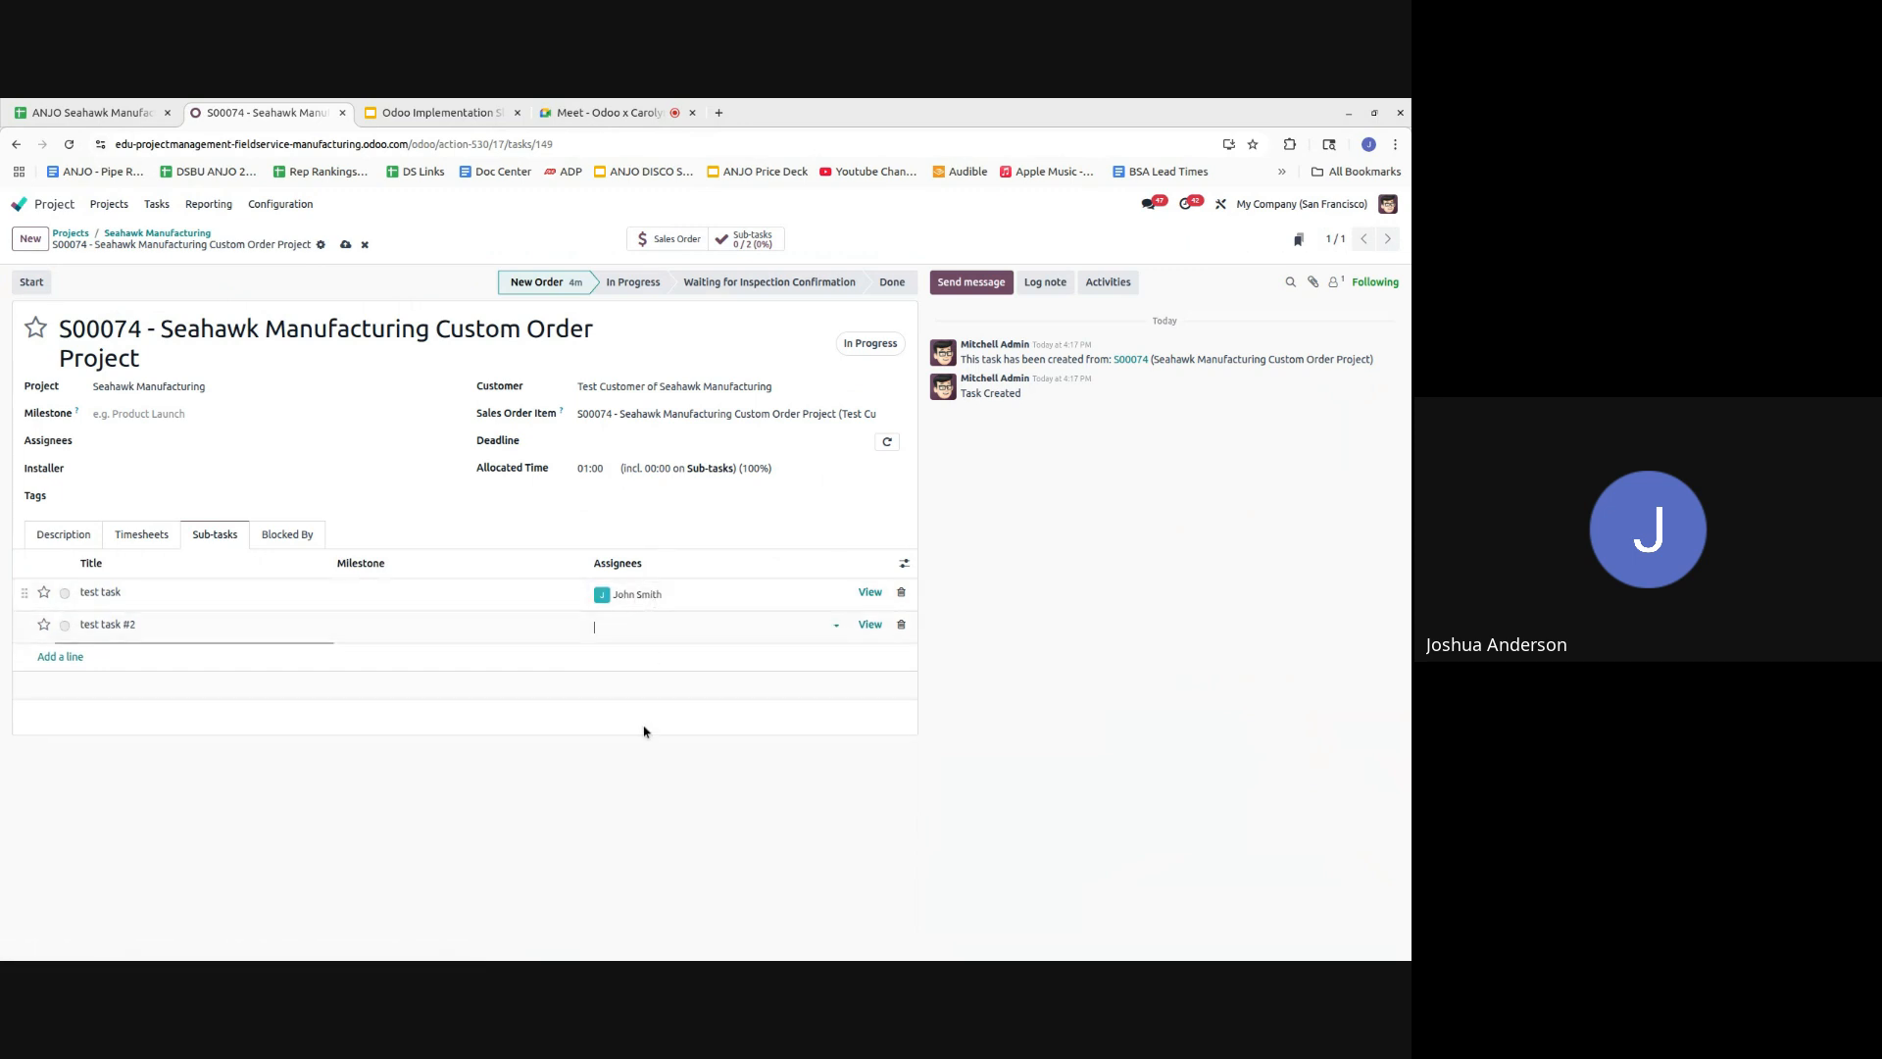
{"action": "left_click", "coordinate": [643, 625]}
{"action": "left_click", "coordinate": [649, 699]}
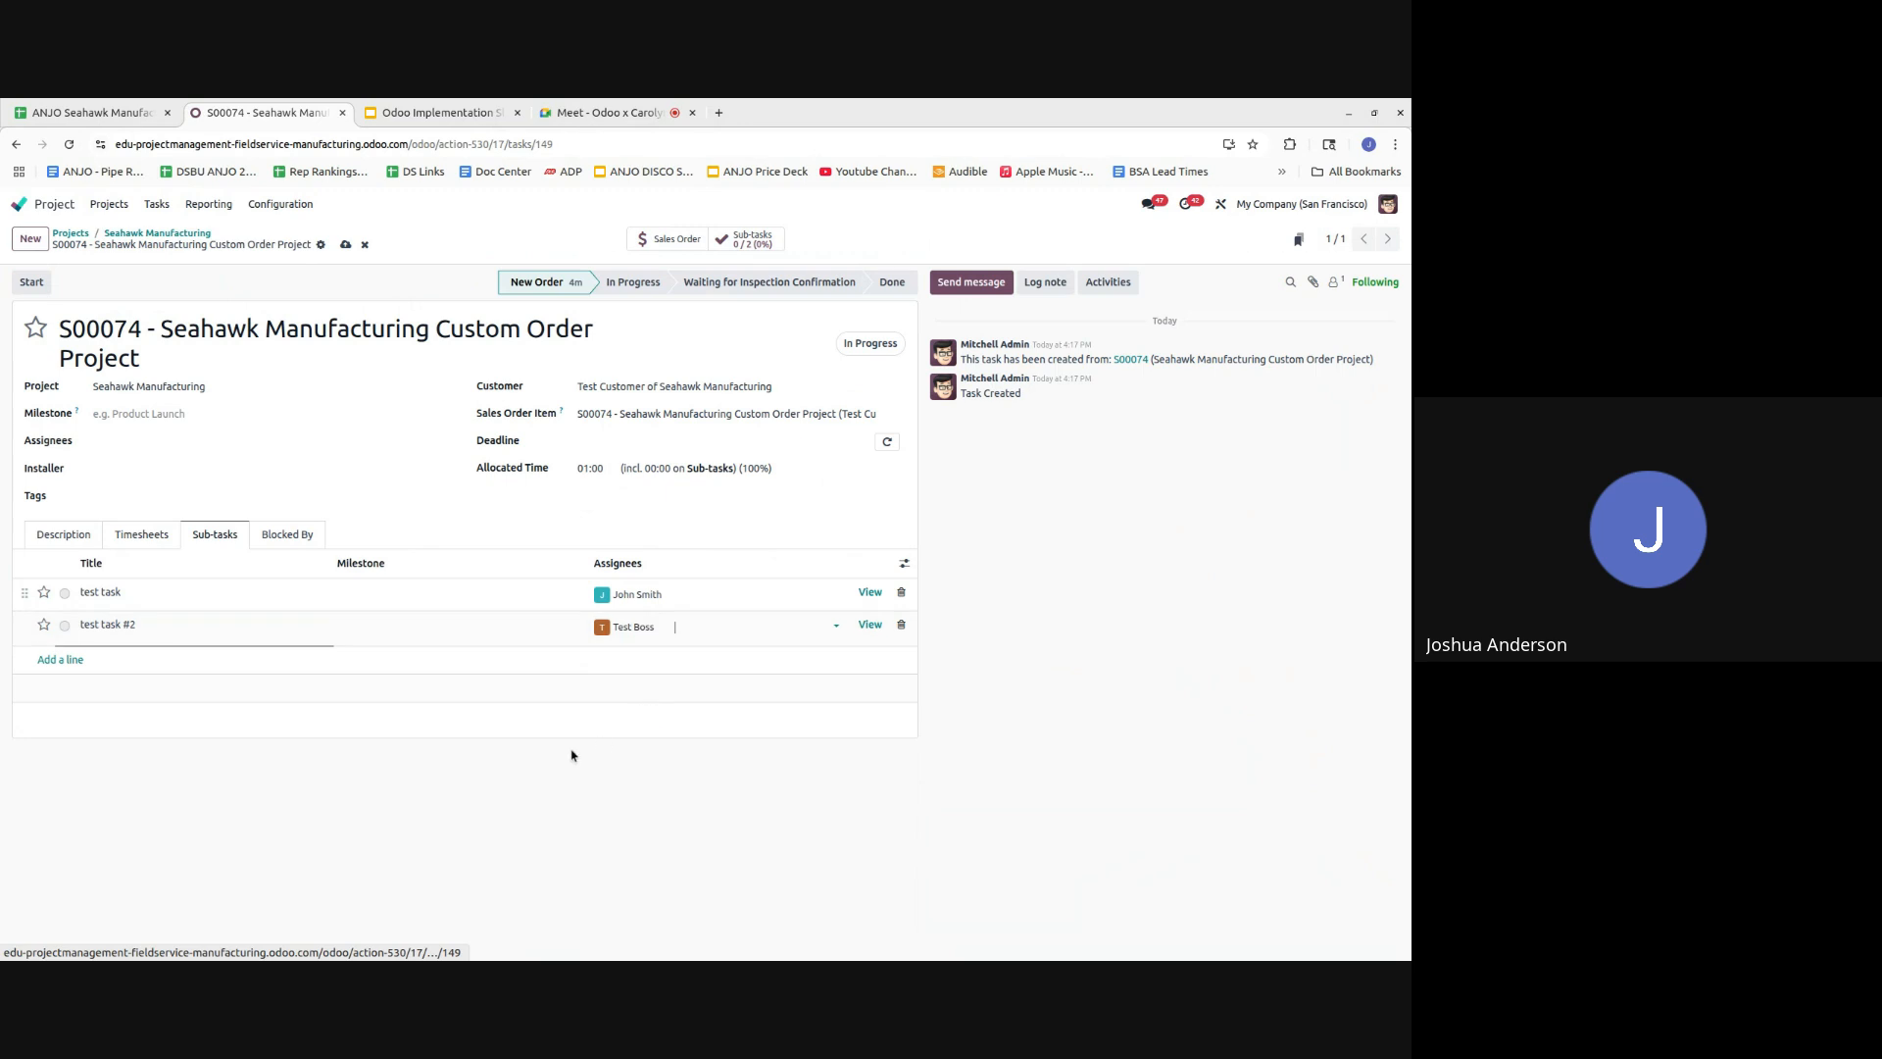
{"action": "left_click", "coordinate": [429, 745]}
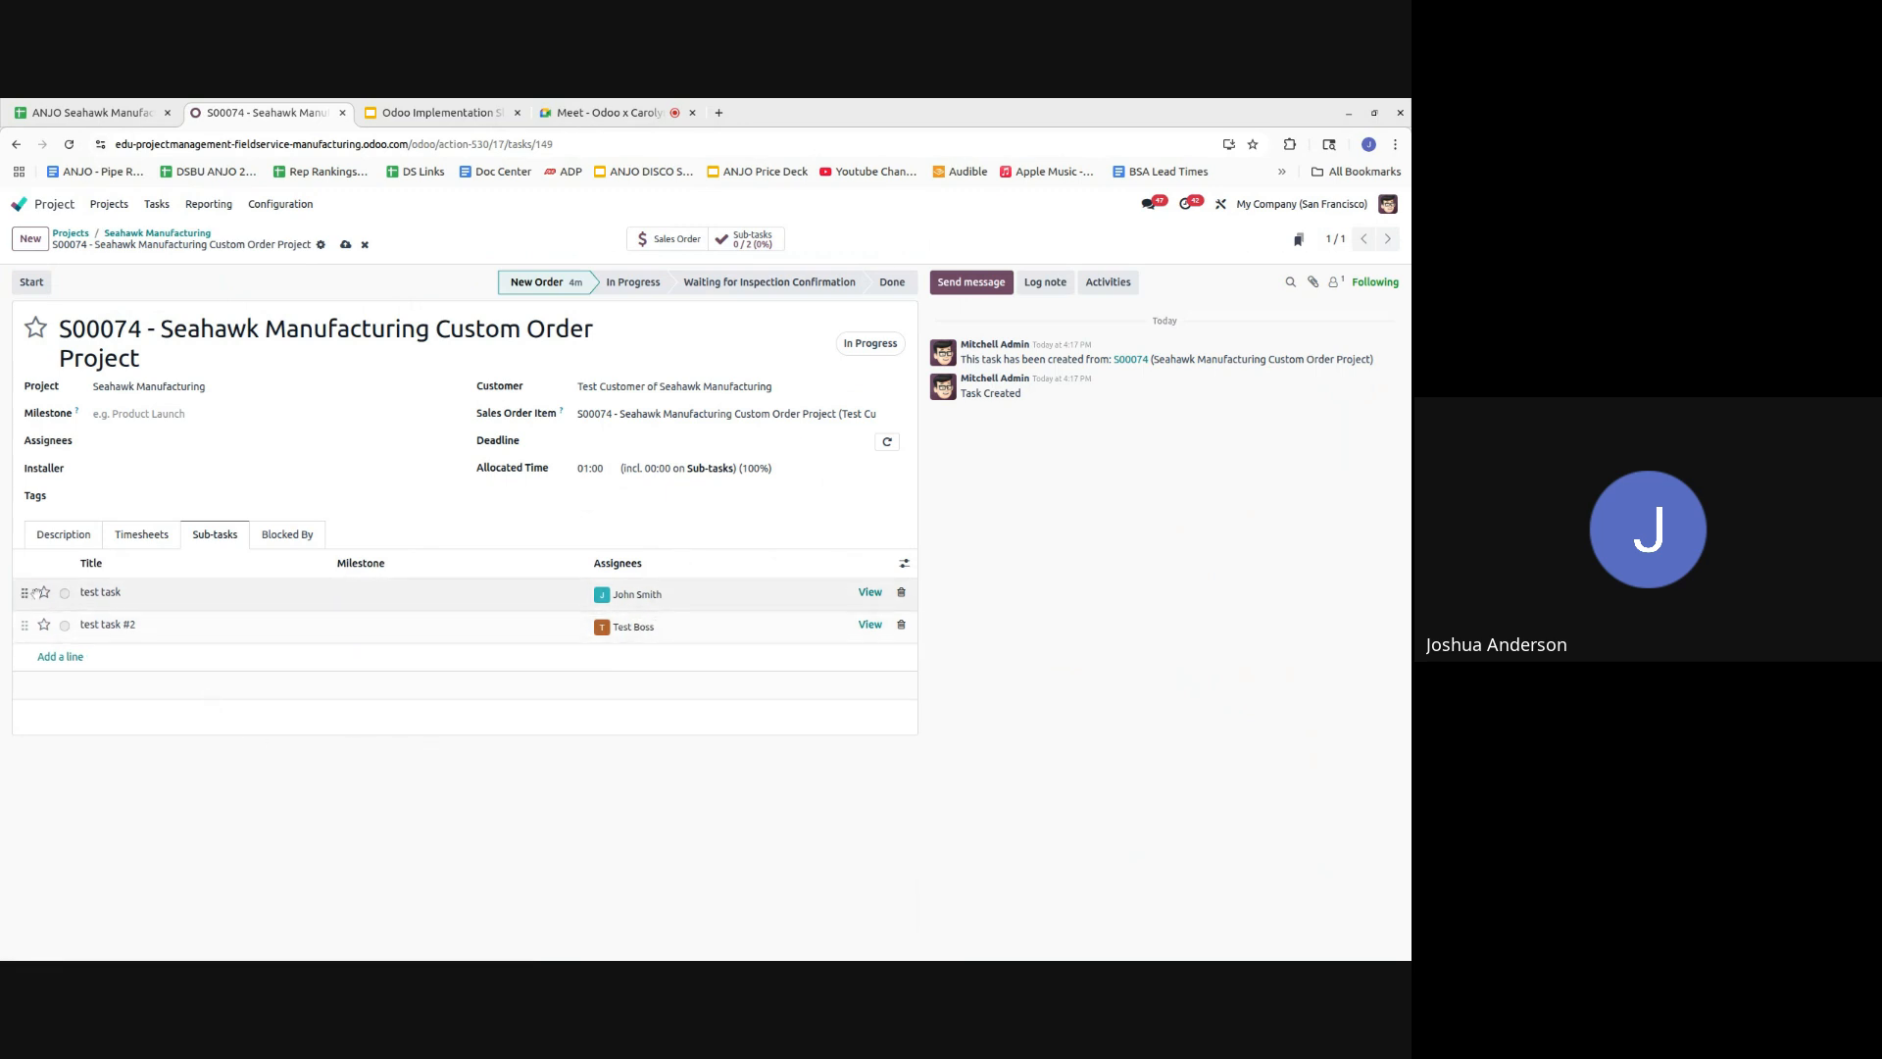
- Mark both sub-tasks as Done and move the parent task to the In Progress stage
{"action": "left_click", "coordinate": [79, 597]}
{"action": "left_click", "coordinate": [355, 777]}
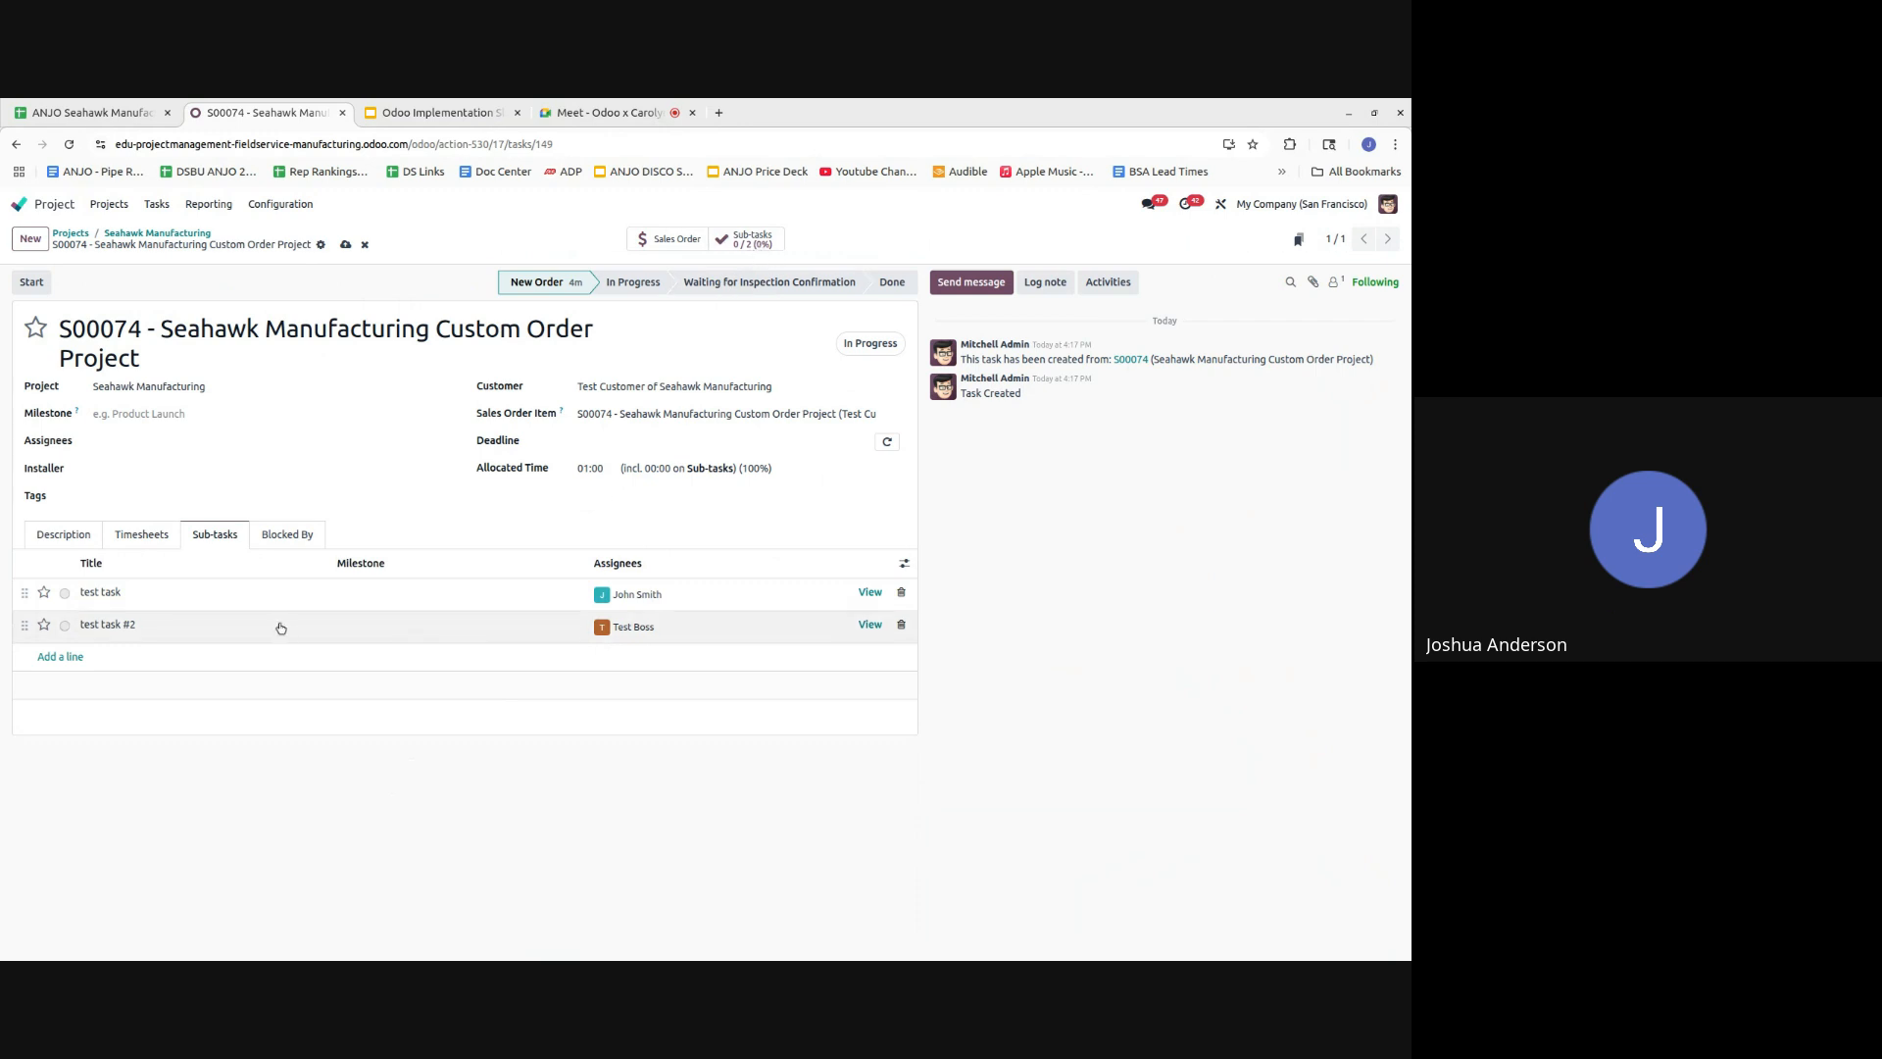
{"action": "left_click", "coordinate": [64, 595]}
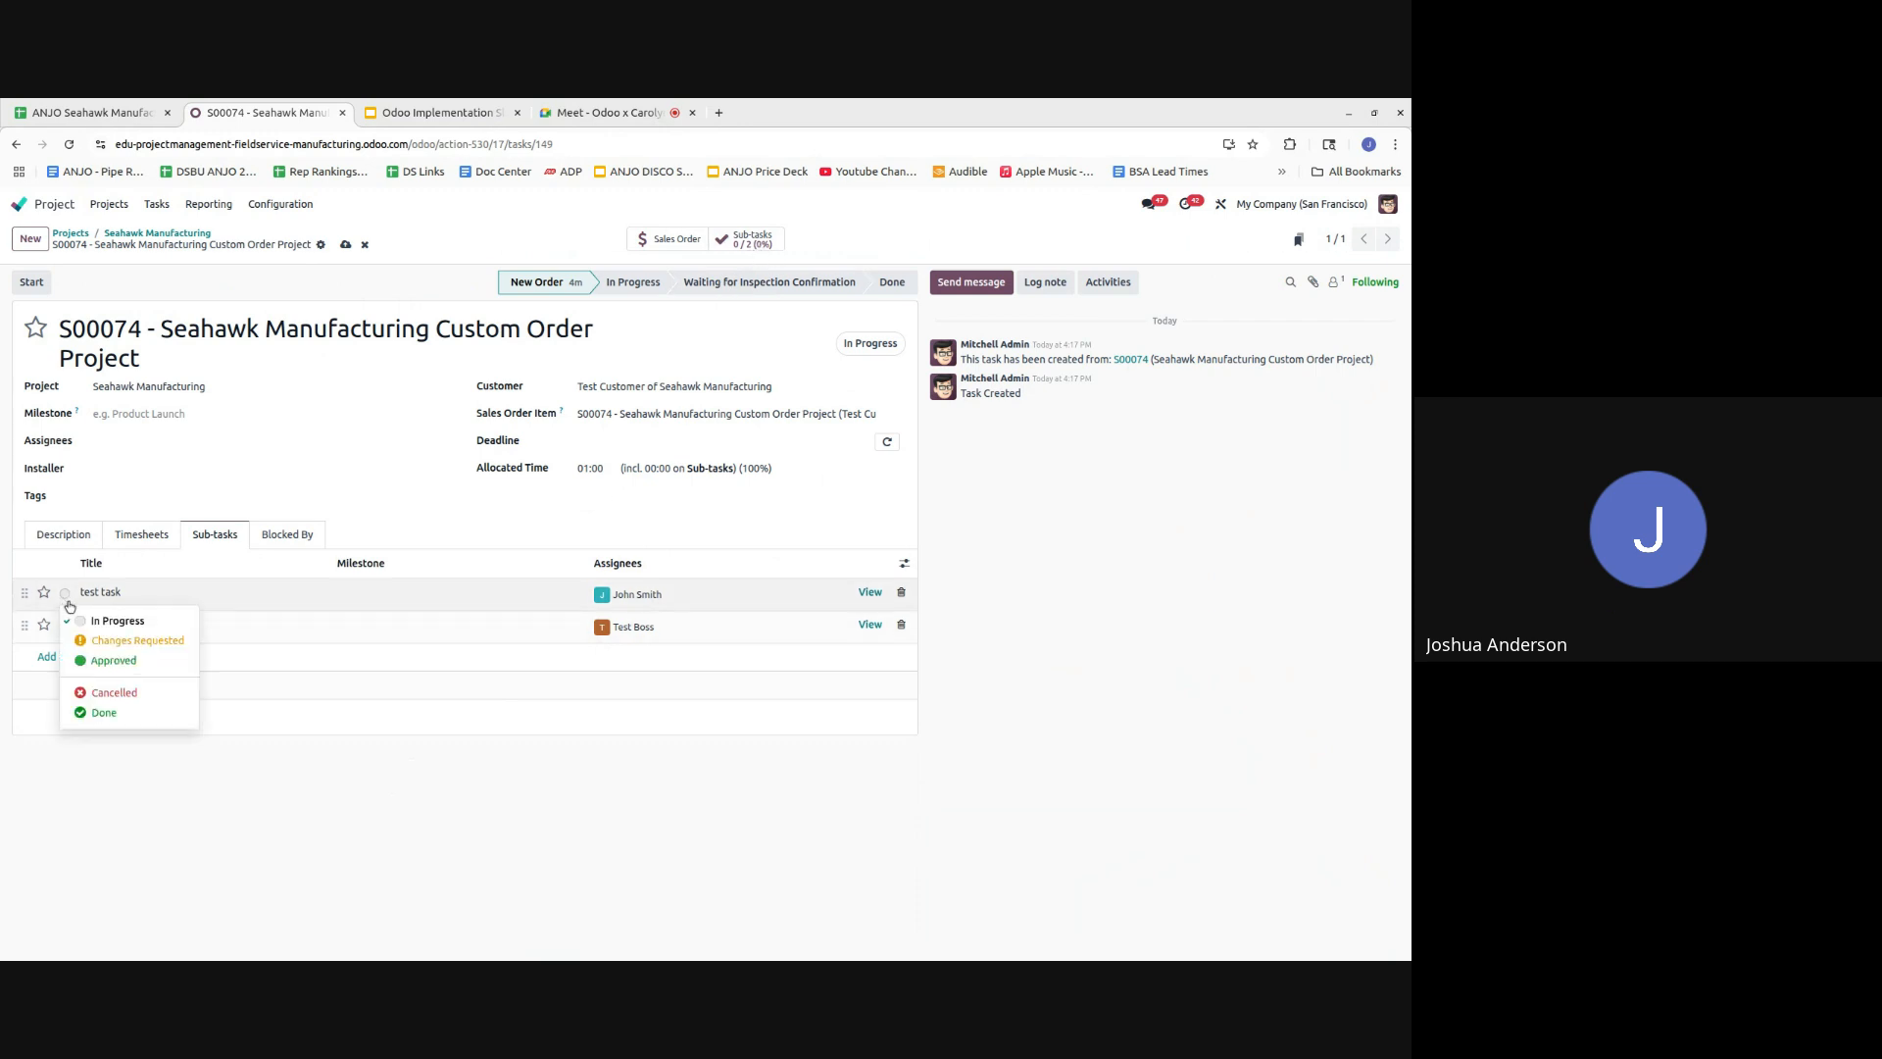
{"action": "left_click", "coordinate": [91, 710]}
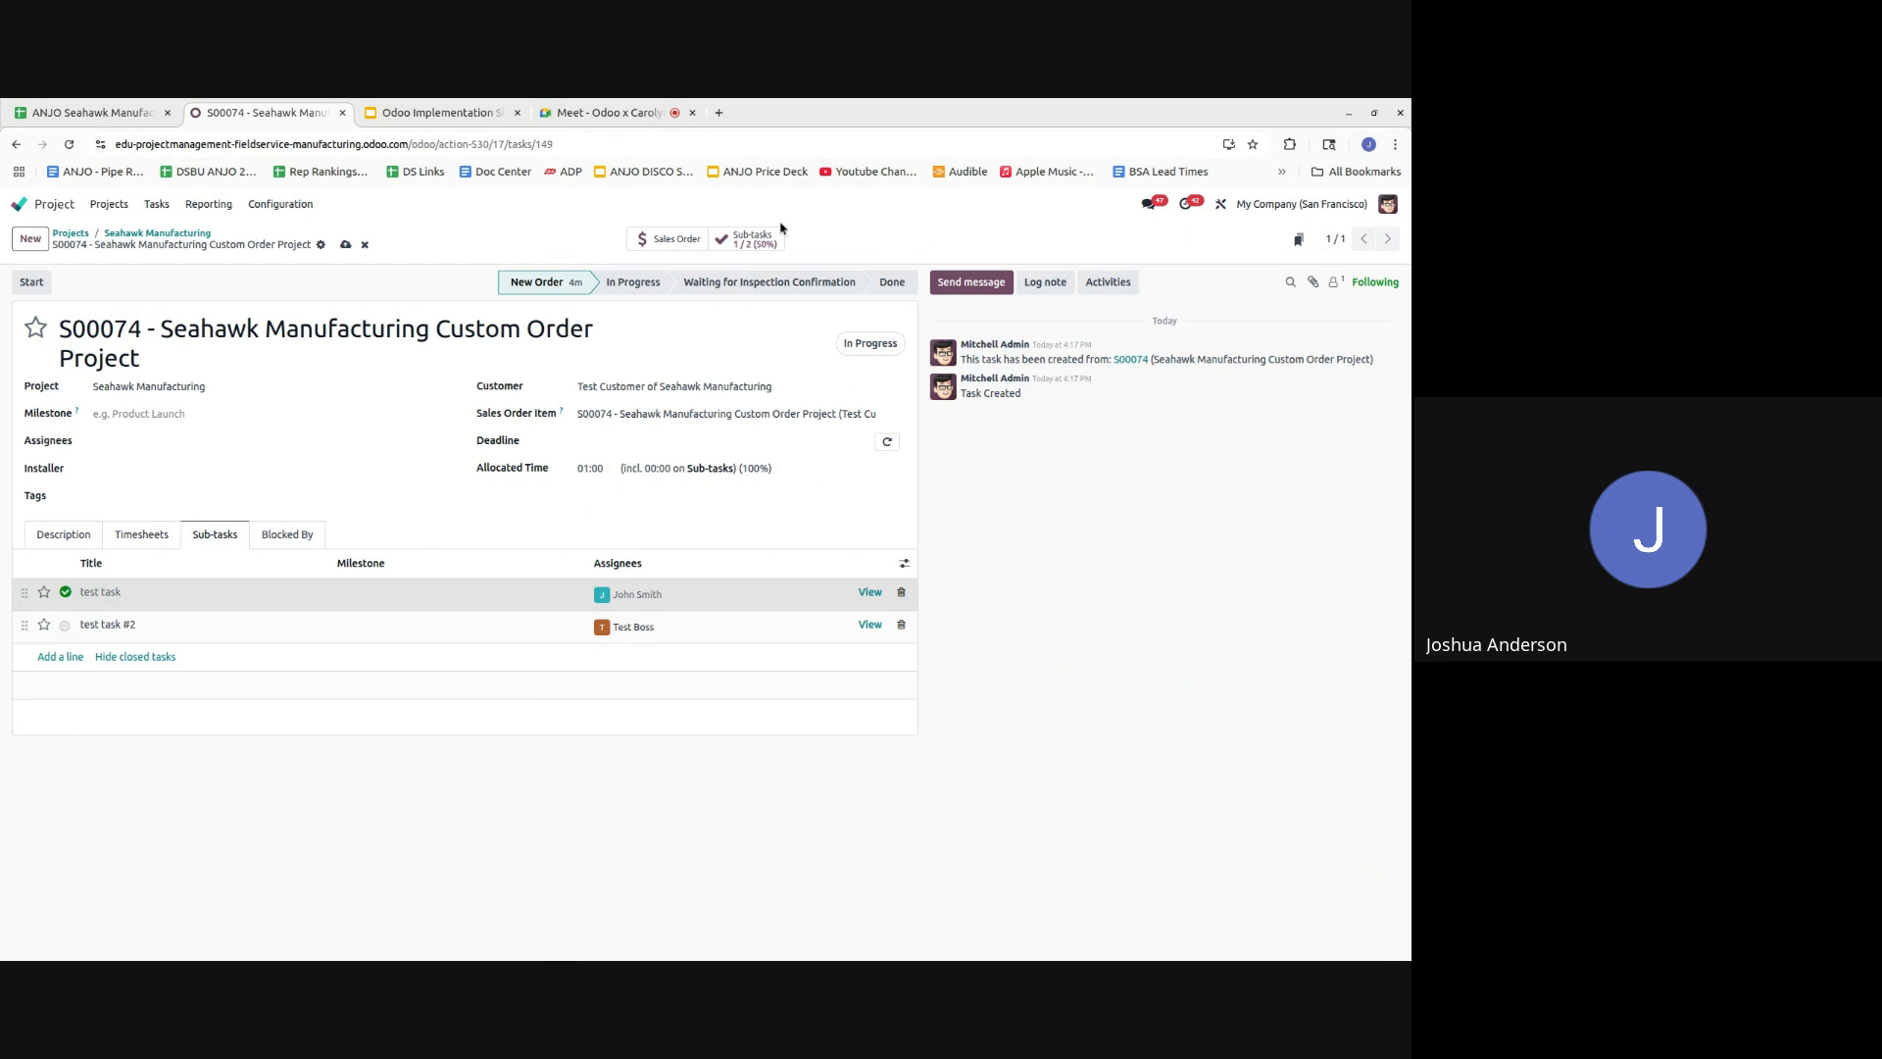
{"action": "left_click", "coordinate": [67, 627]}
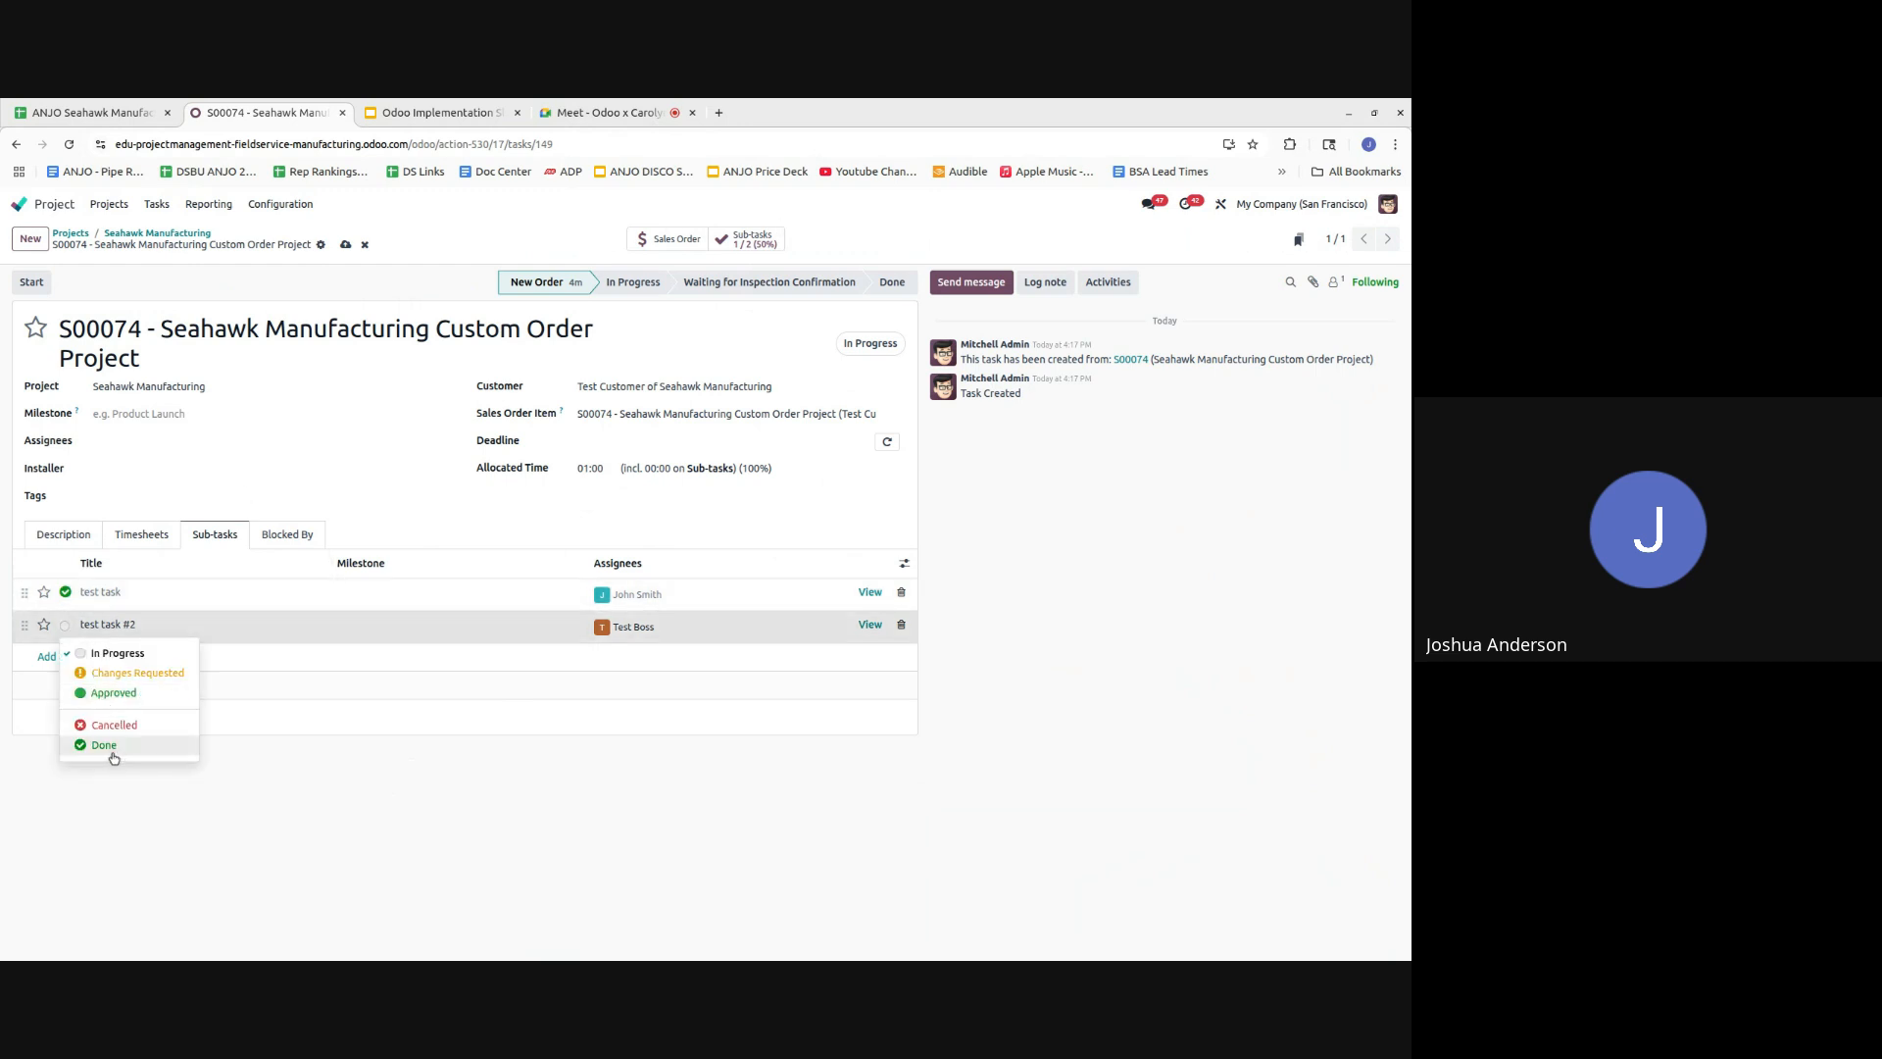
{"action": "left_click", "coordinate": [110, 747]}
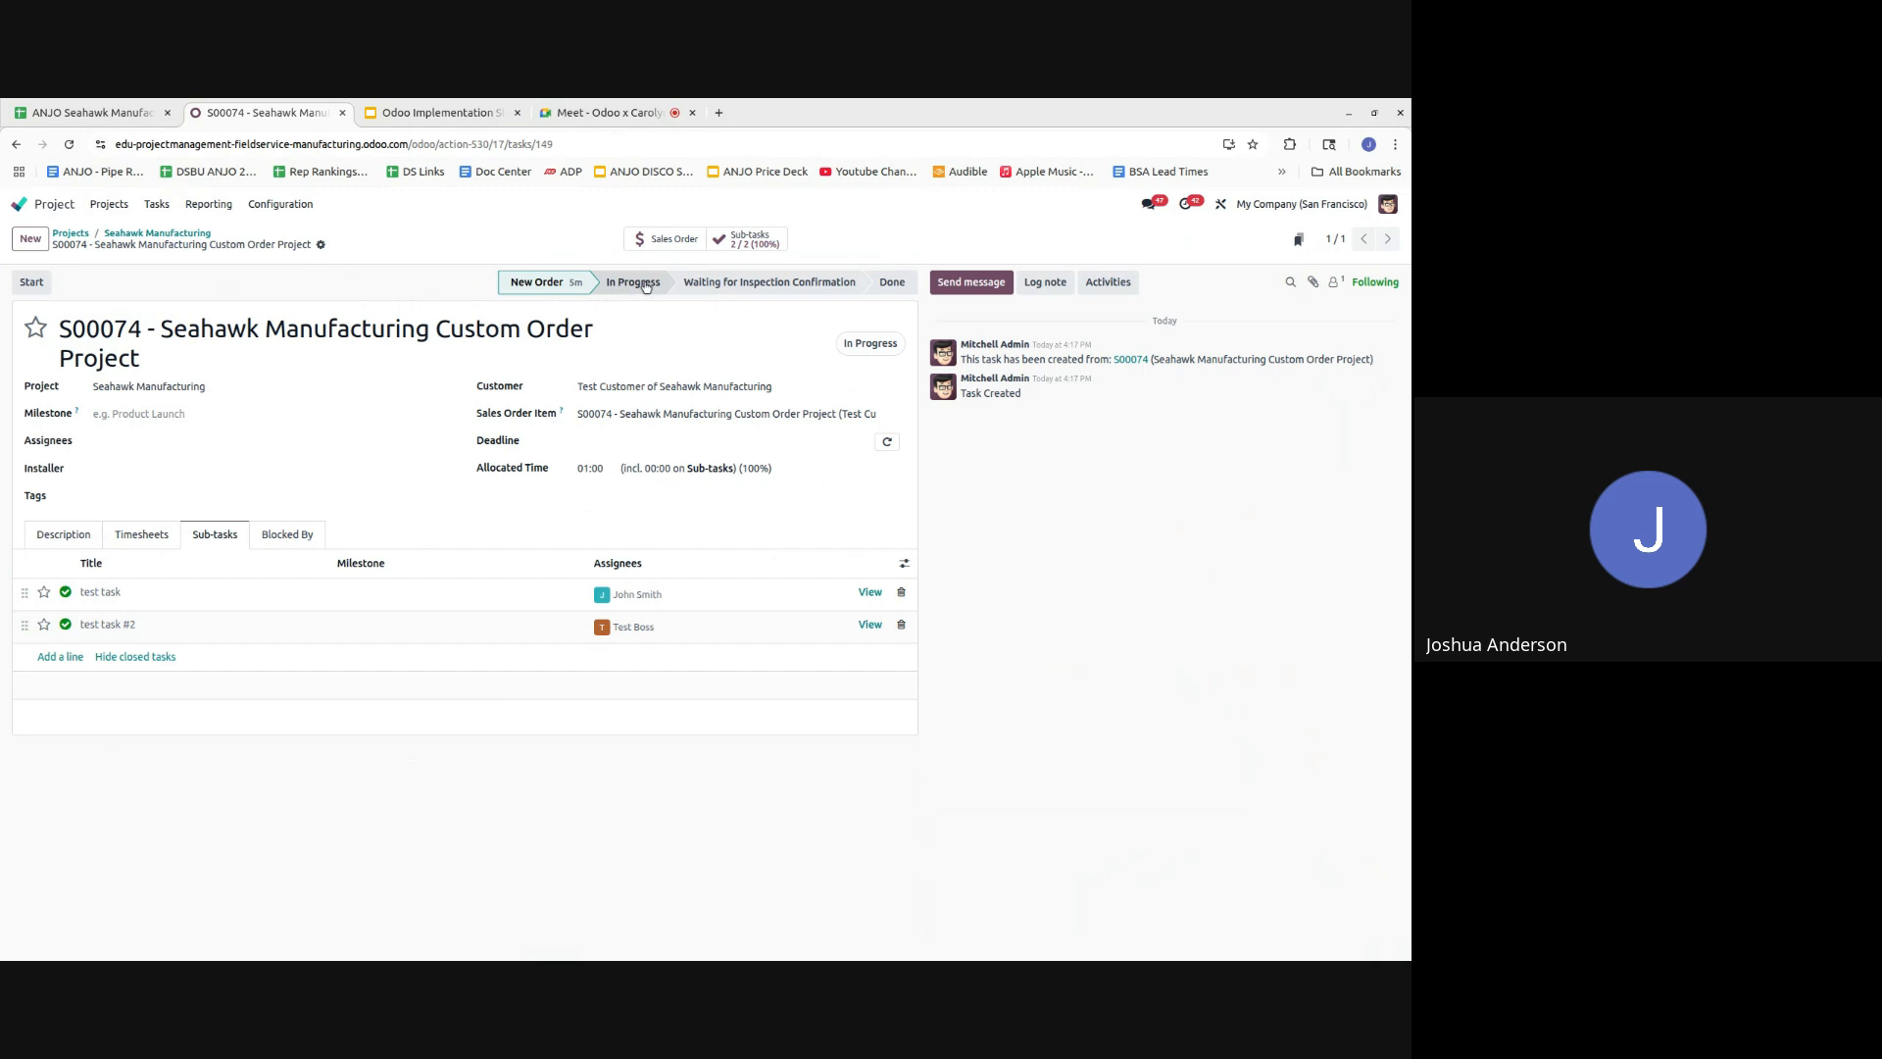
{"action": "left_click", "coordinate": [616, 289]}
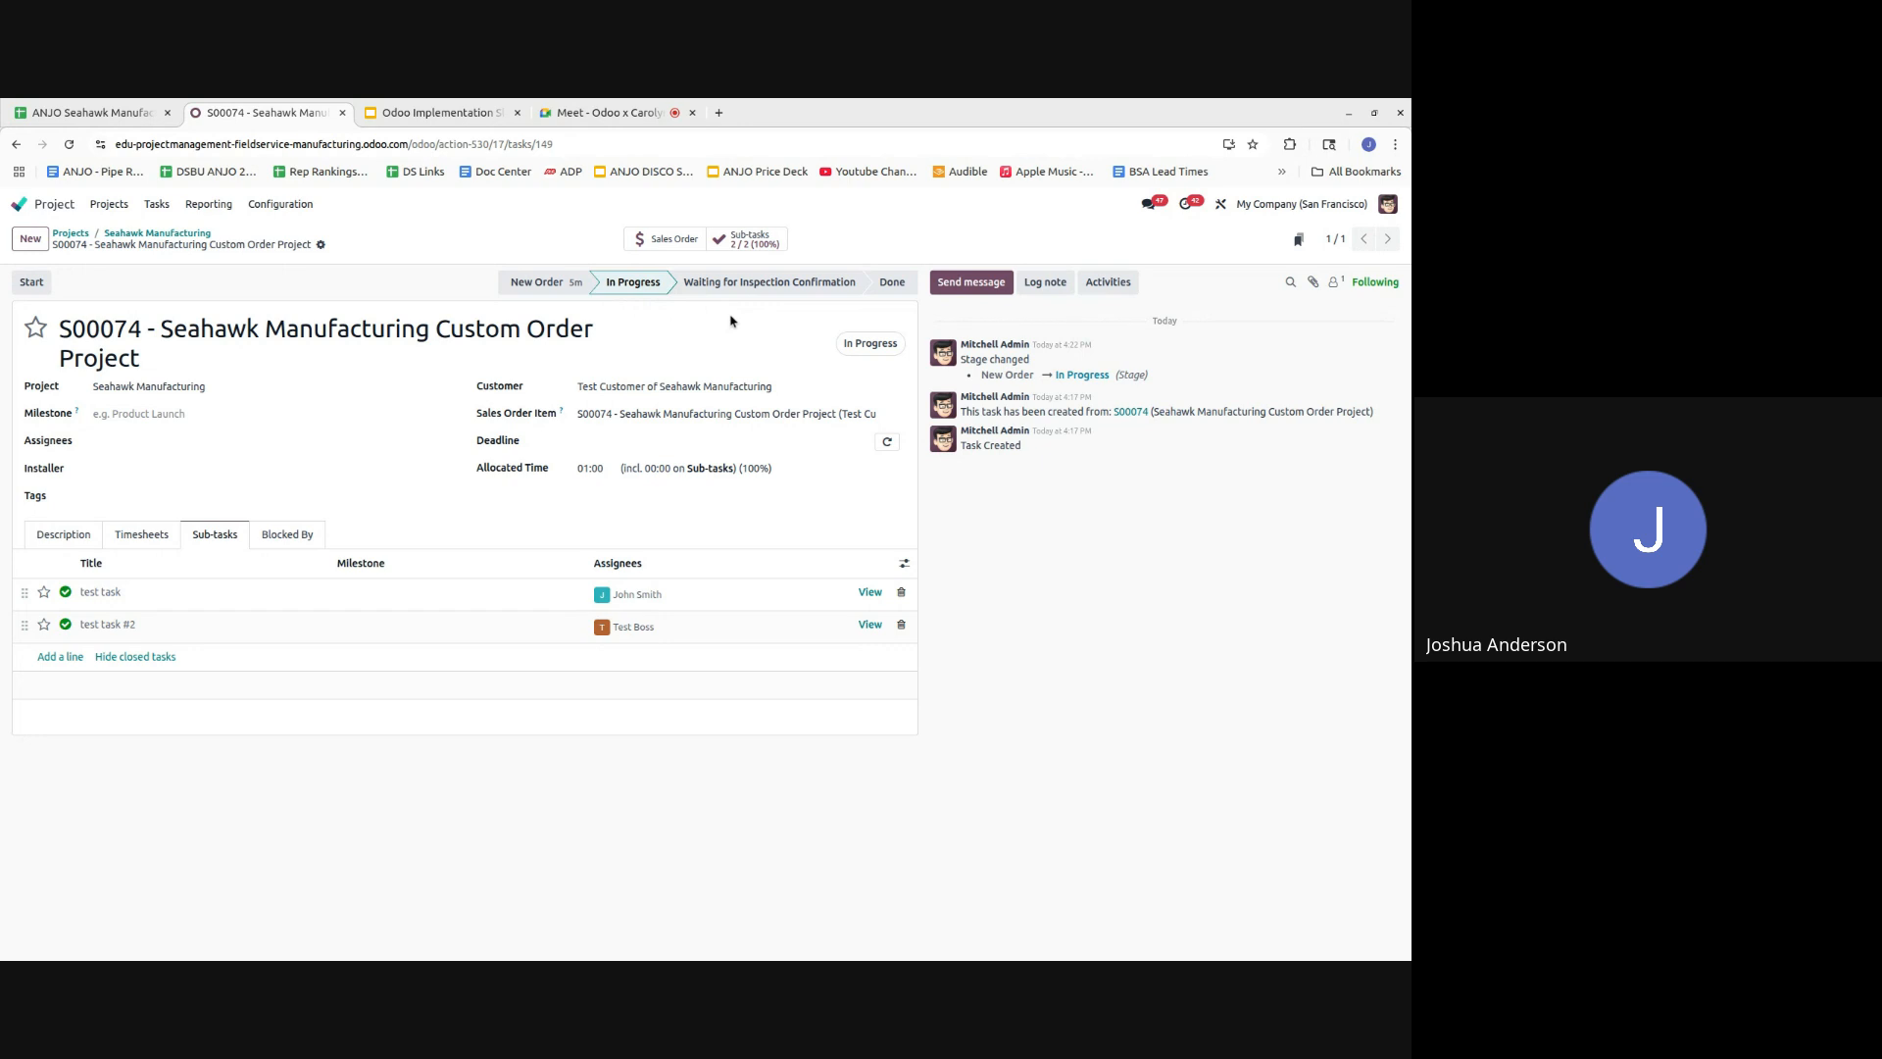
- Open the manufacturing orders in the Manufacturing app and check the component status of the Seahawk Body Seal Custom Product order
{"action": "left_click", "coordinate": [19, 204]}
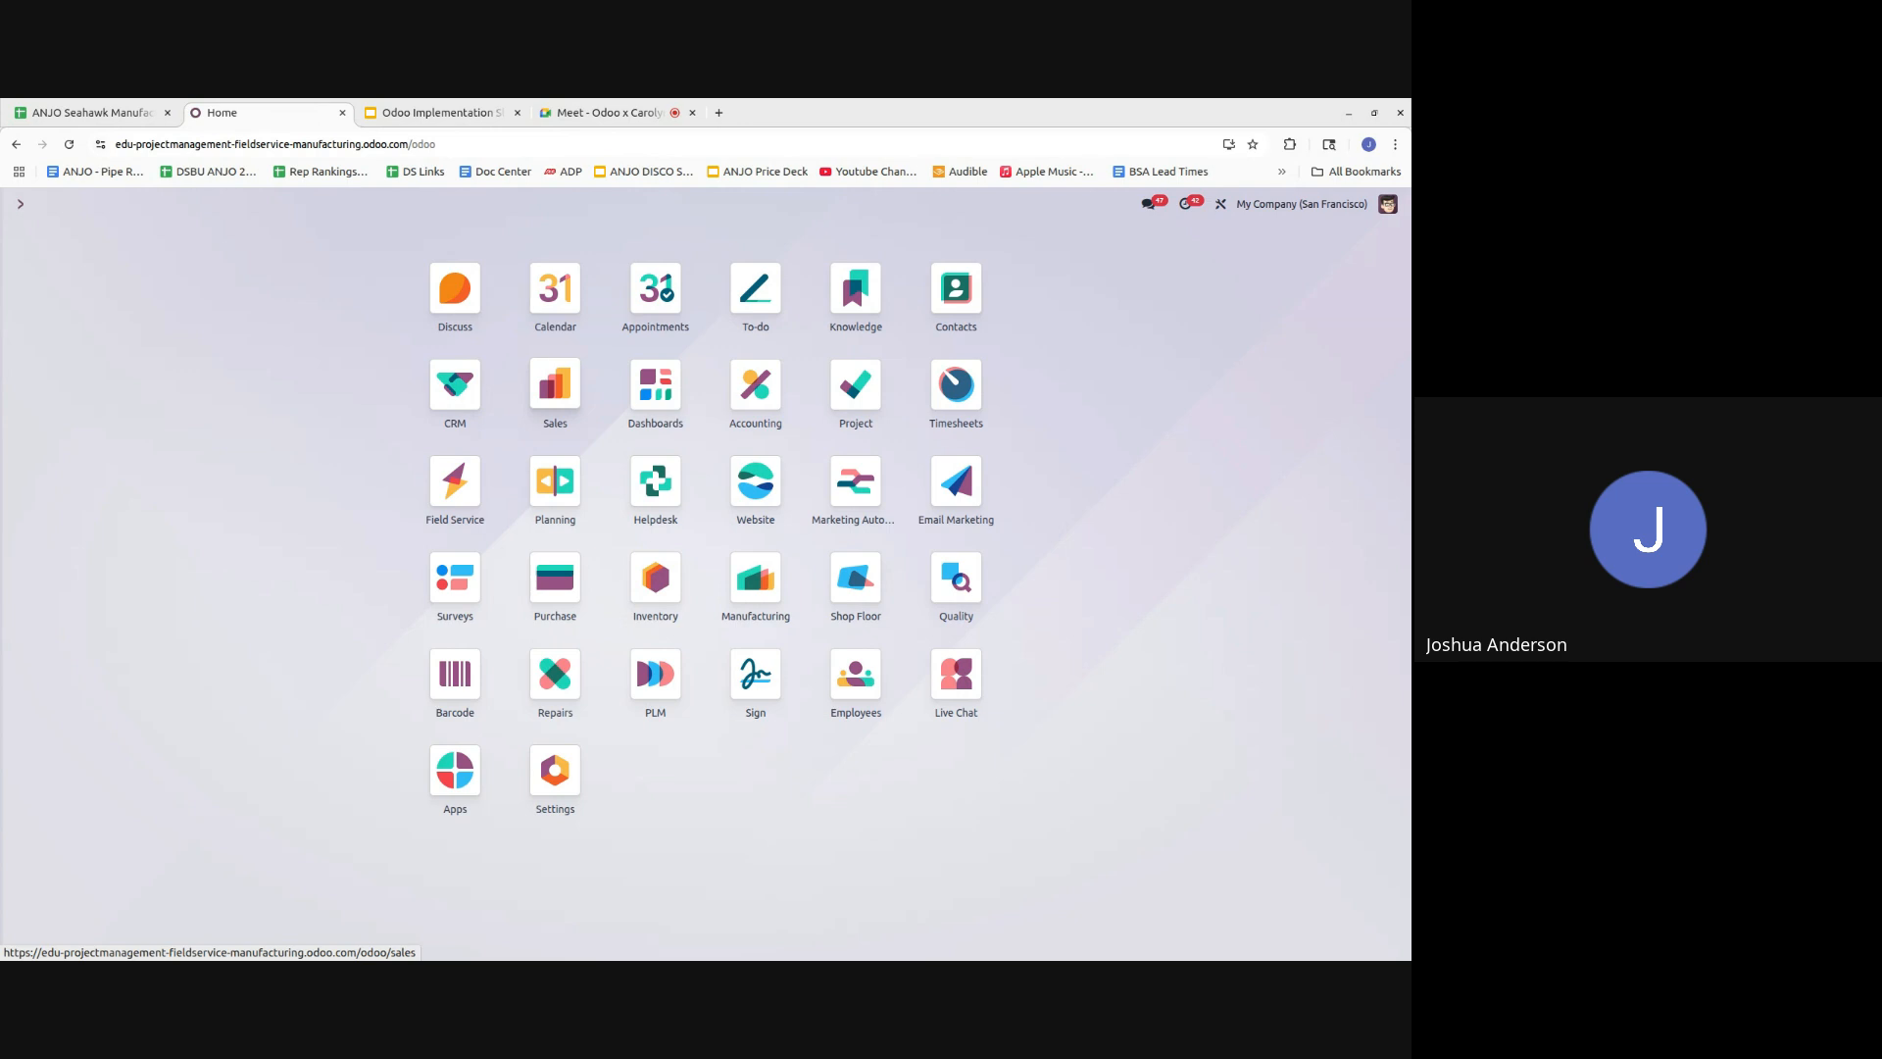
{"action": "left_click", "coordinate": [764, 590]}
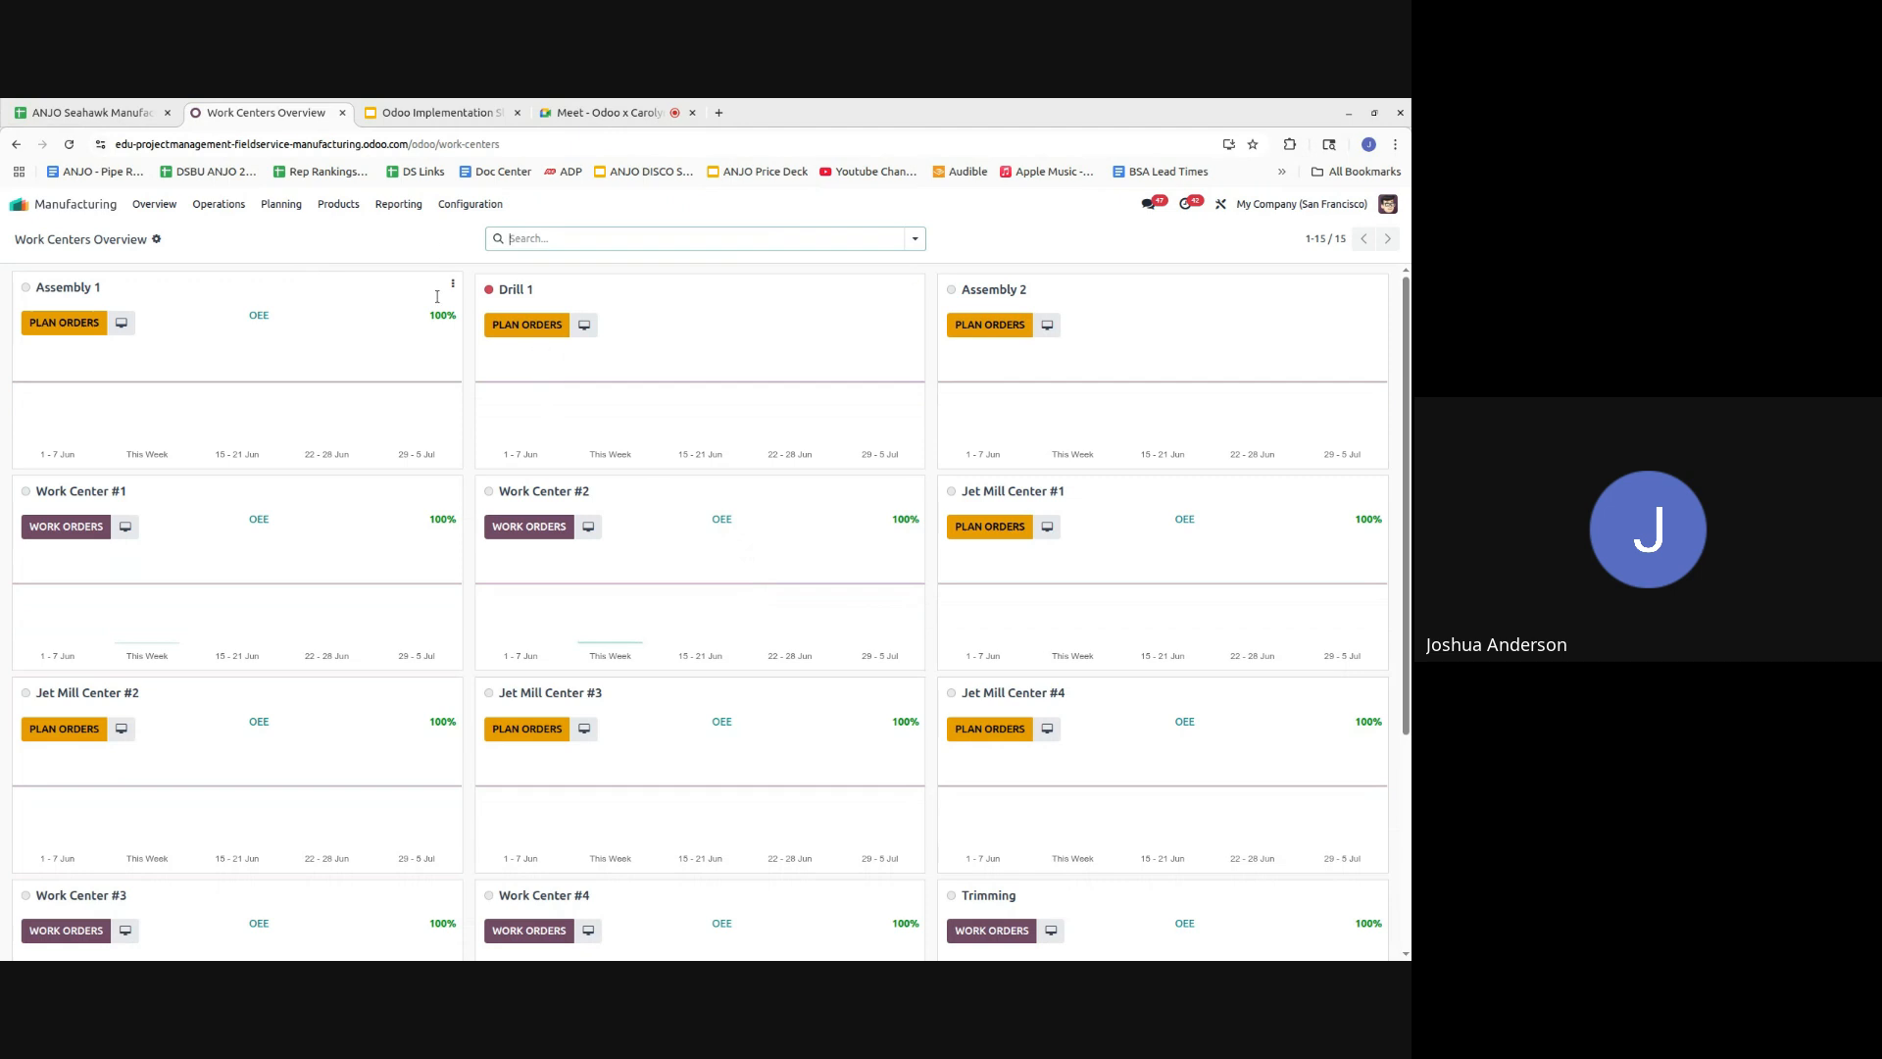
{"action": "left_click", "coordinate": [216, 206]}
{"action": "left_click", "coordinate": [226, 234]}
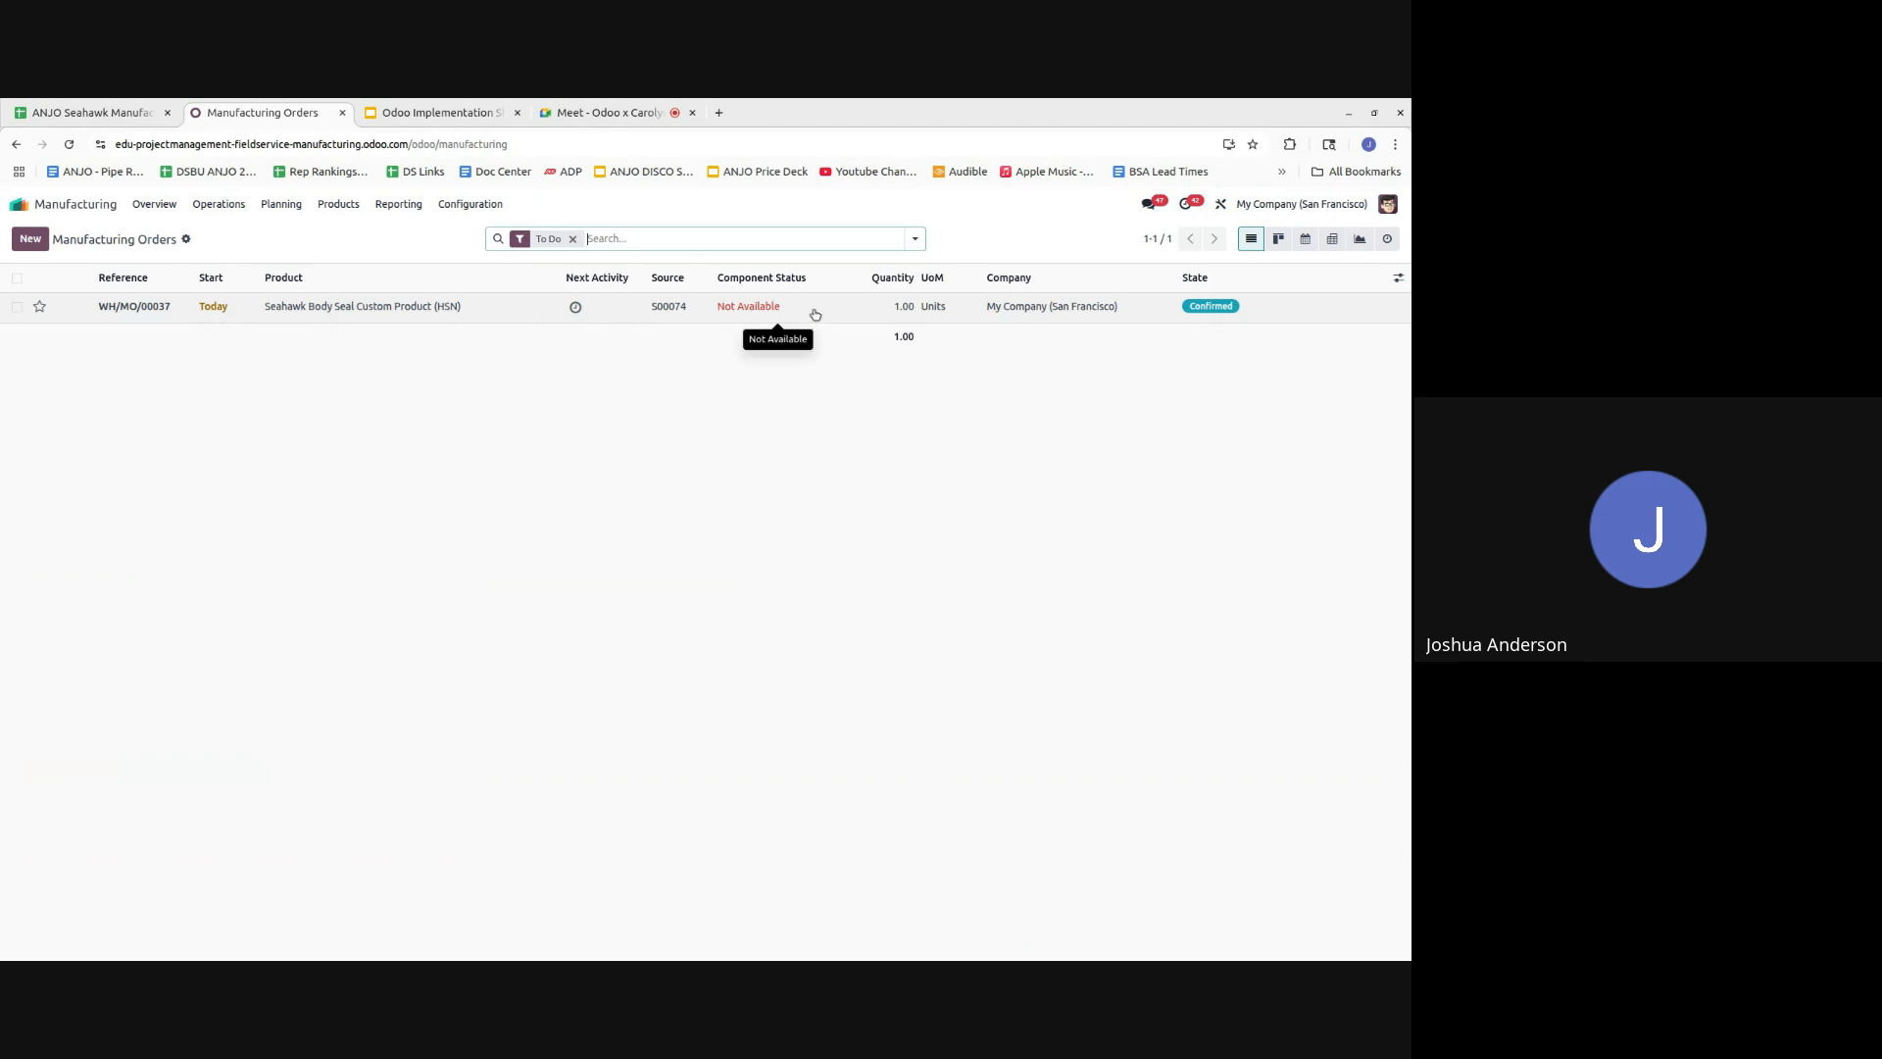
- Examine the 123 Company request for quotation due today in the Purchase app, and return to the requests list
{"action": "left_click", "coordinate": [18, 203]}
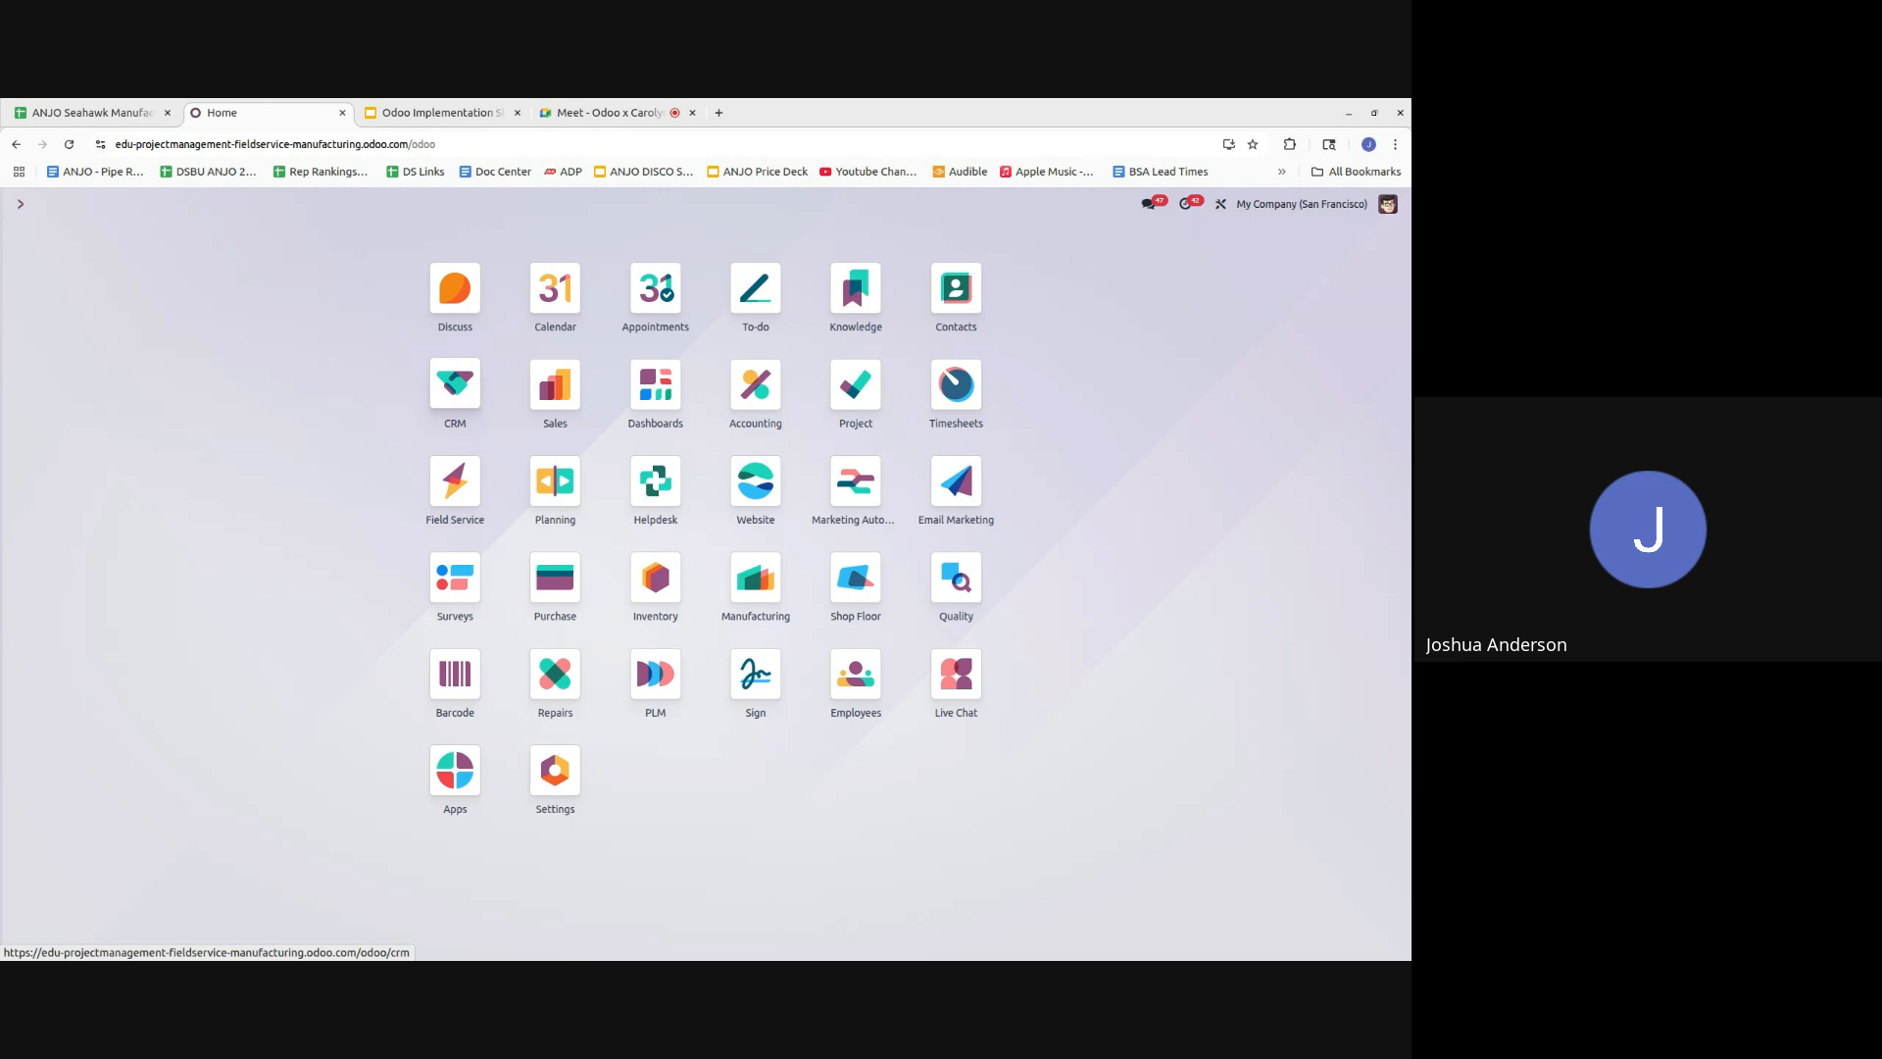
{"action": "left_click", "coordinate": [579, 575]}
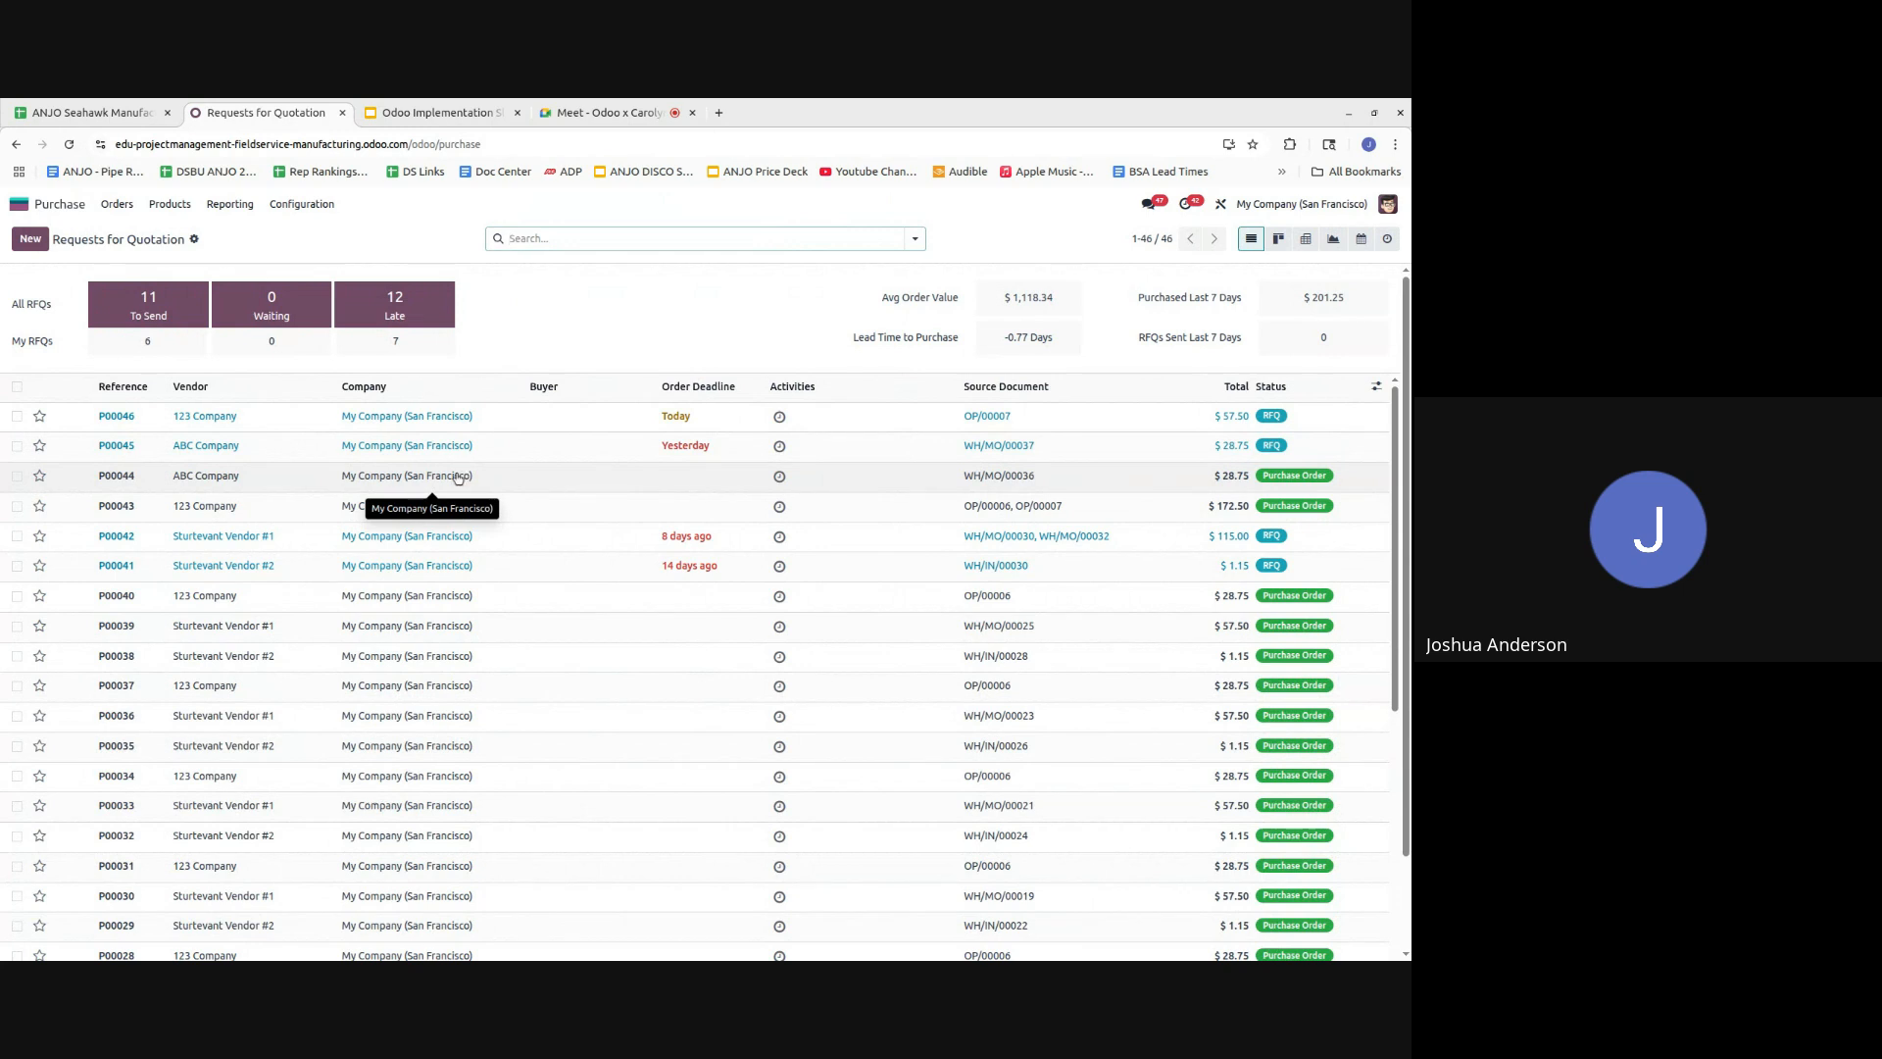
{"action": "left_click", "coordinate": [544, 426]}
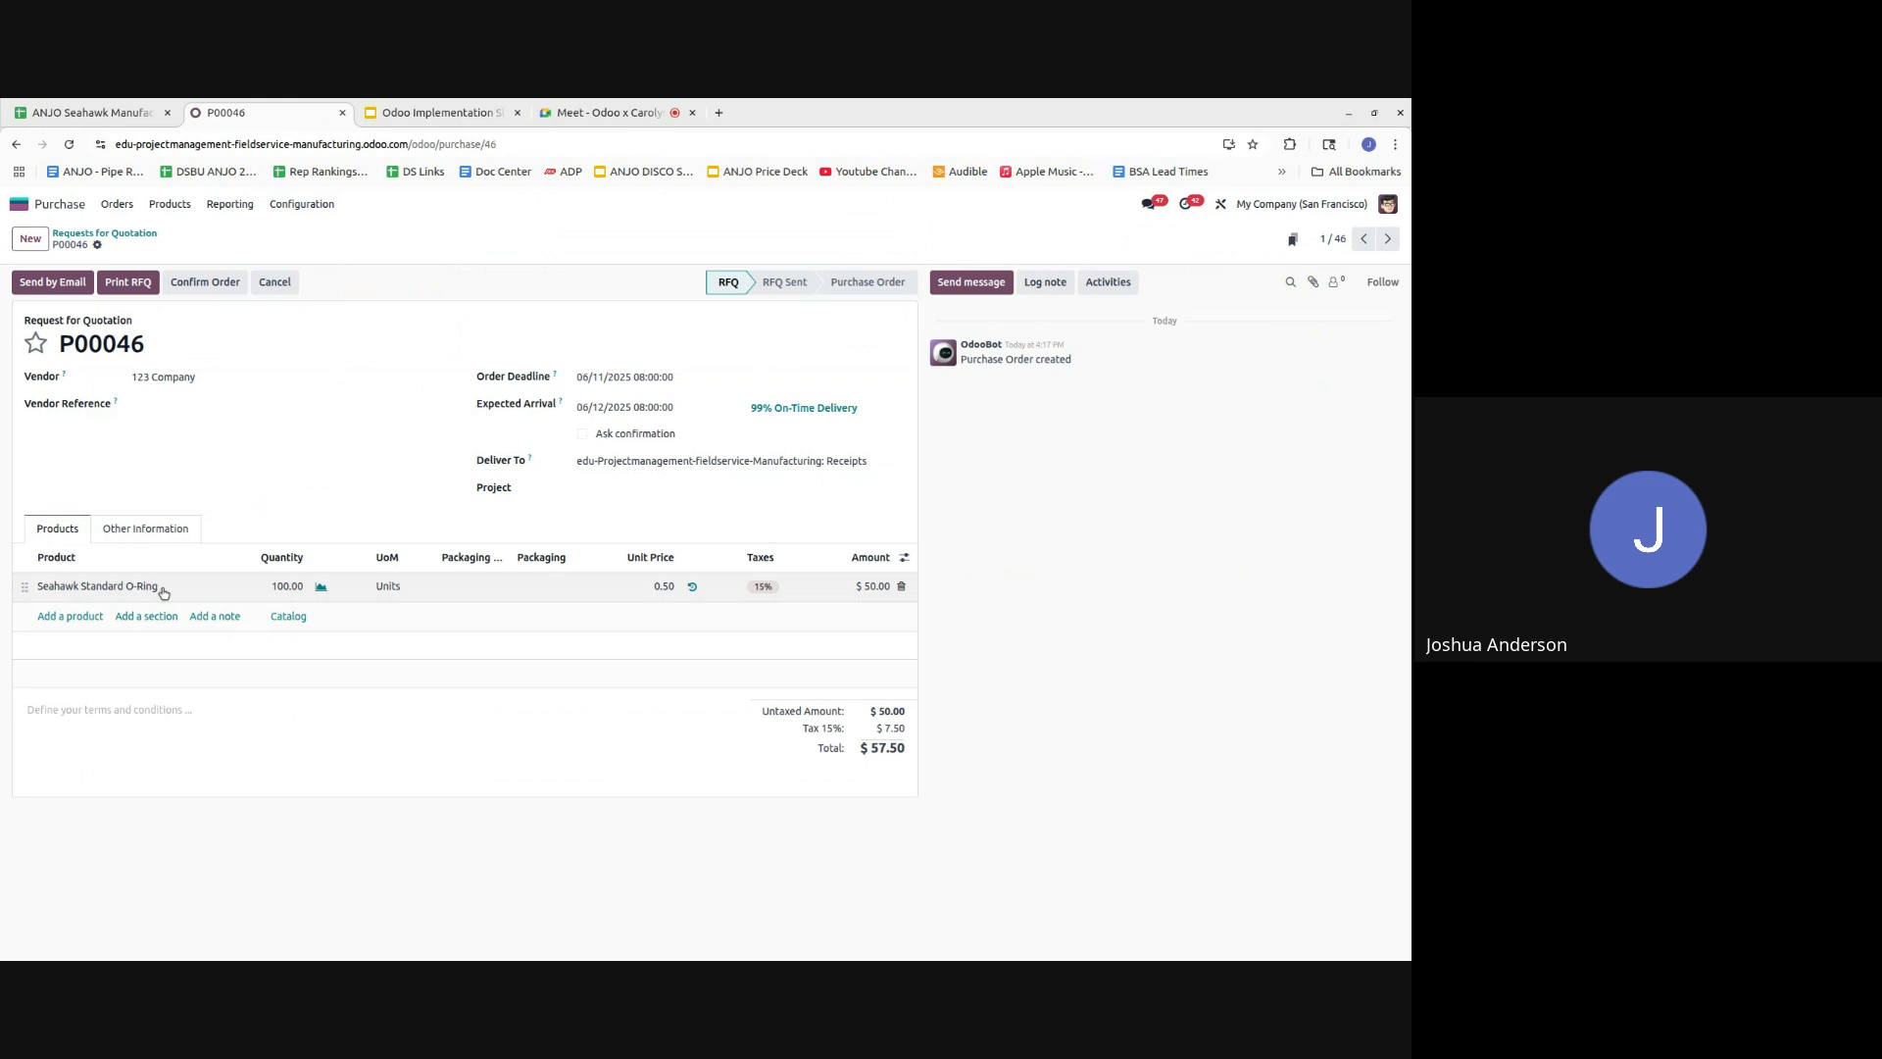
{"action": "left_click", "coordinate": [135, 237]}
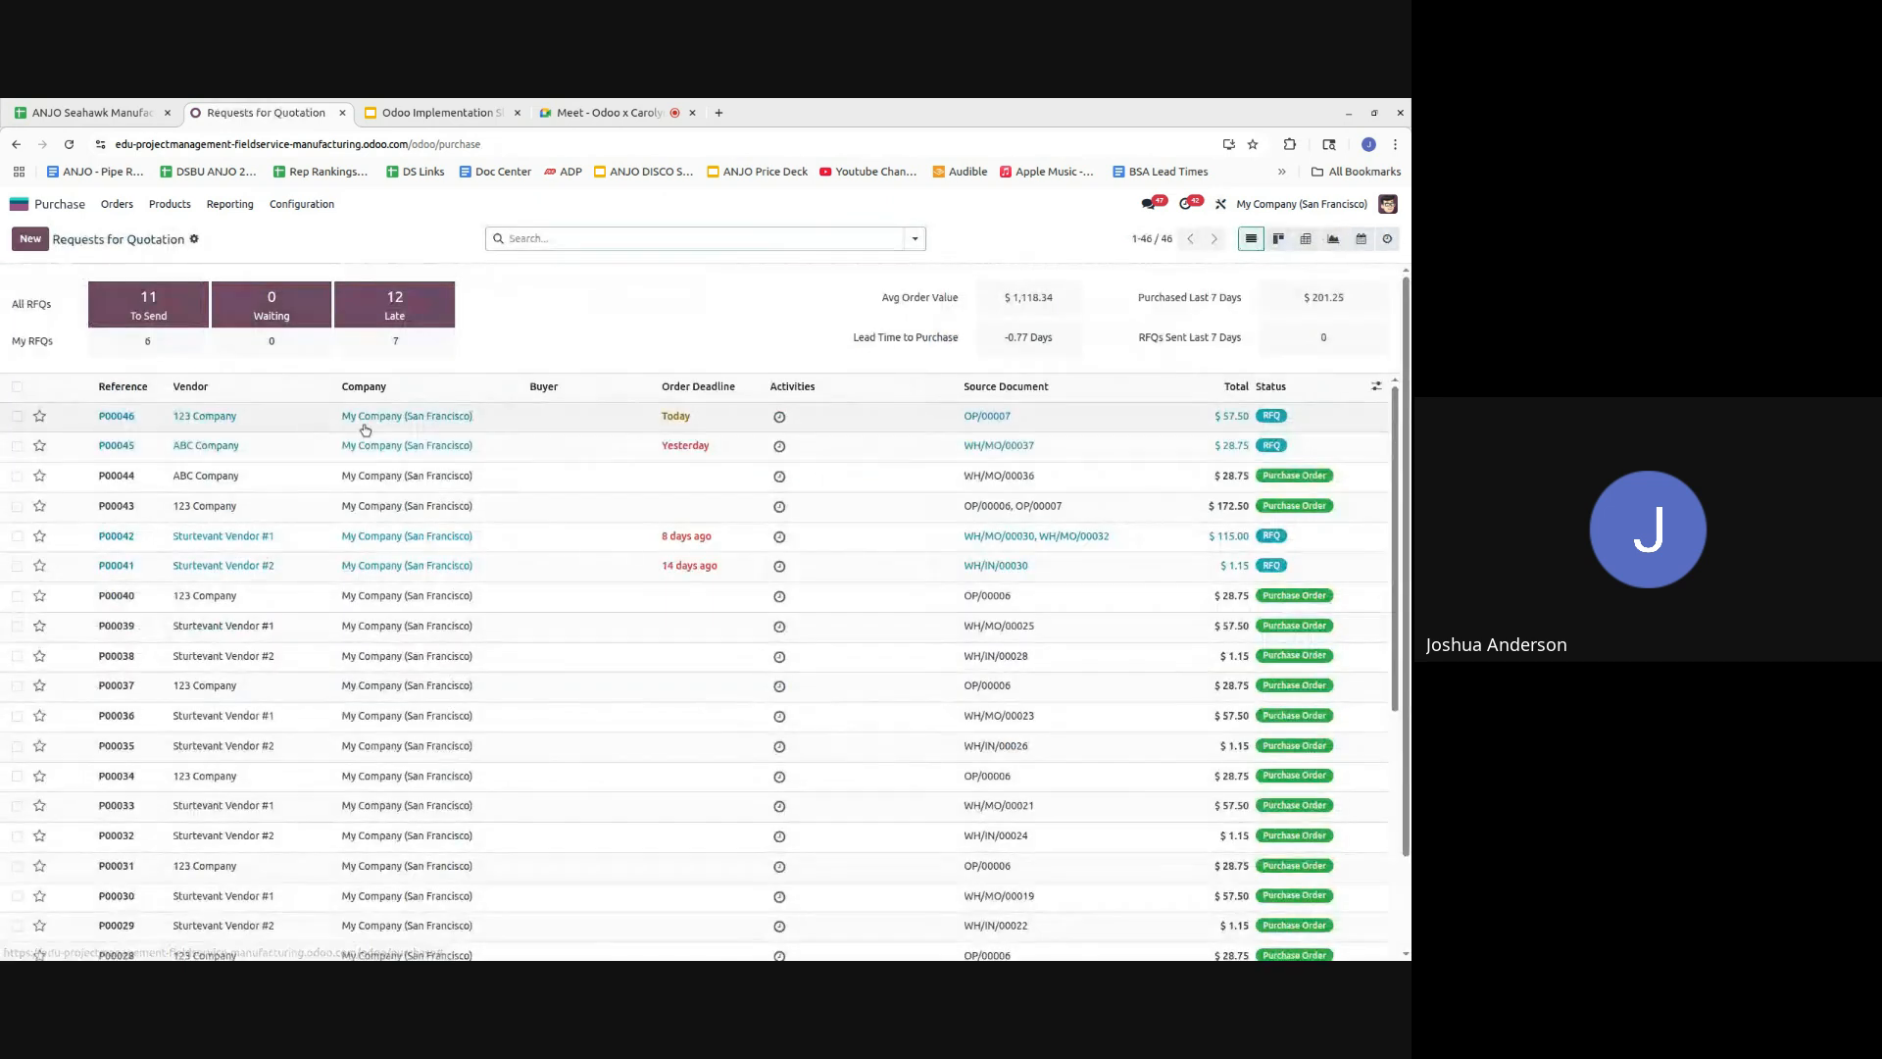
- Confirm the ABC Company request for quotation for Seahawk Component #3 as a purchase order and receive its product
{"action": "left_click", "coordinate": [519, 448]}
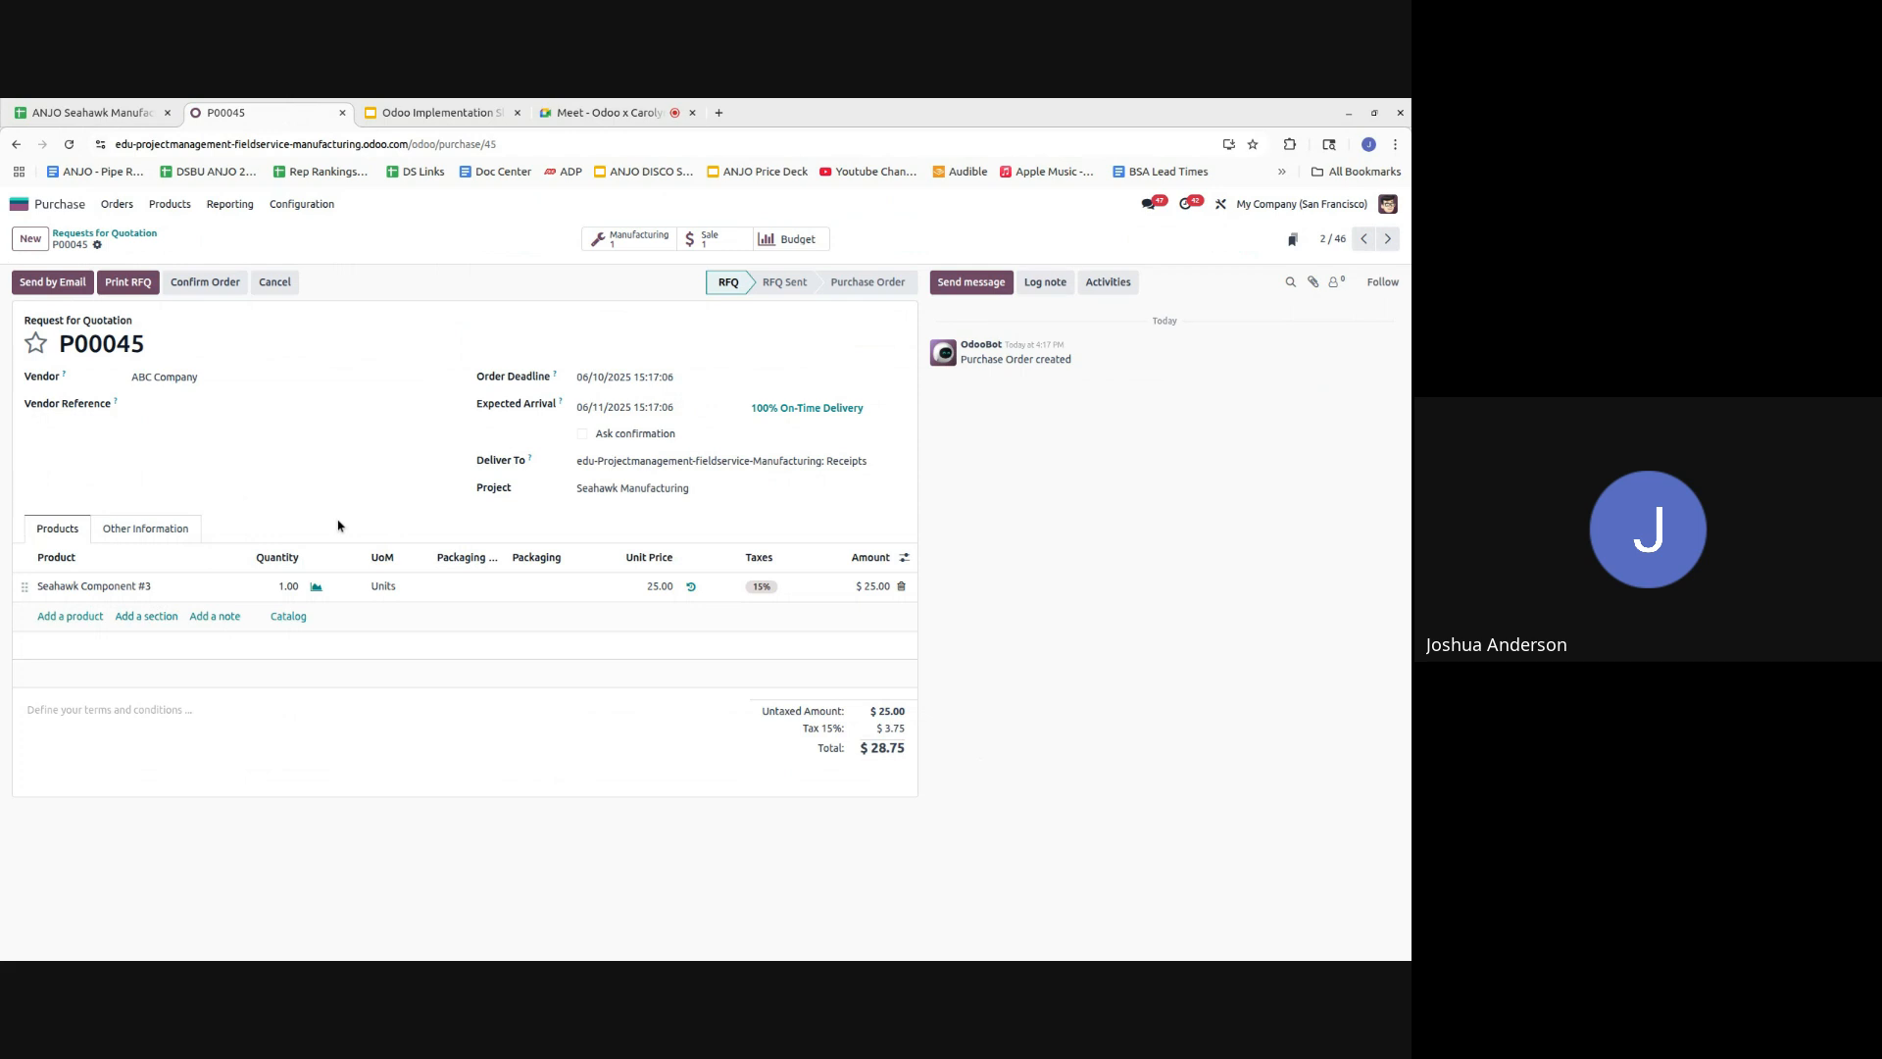
{"action": "left_click", "coordinate": [208, 283]}
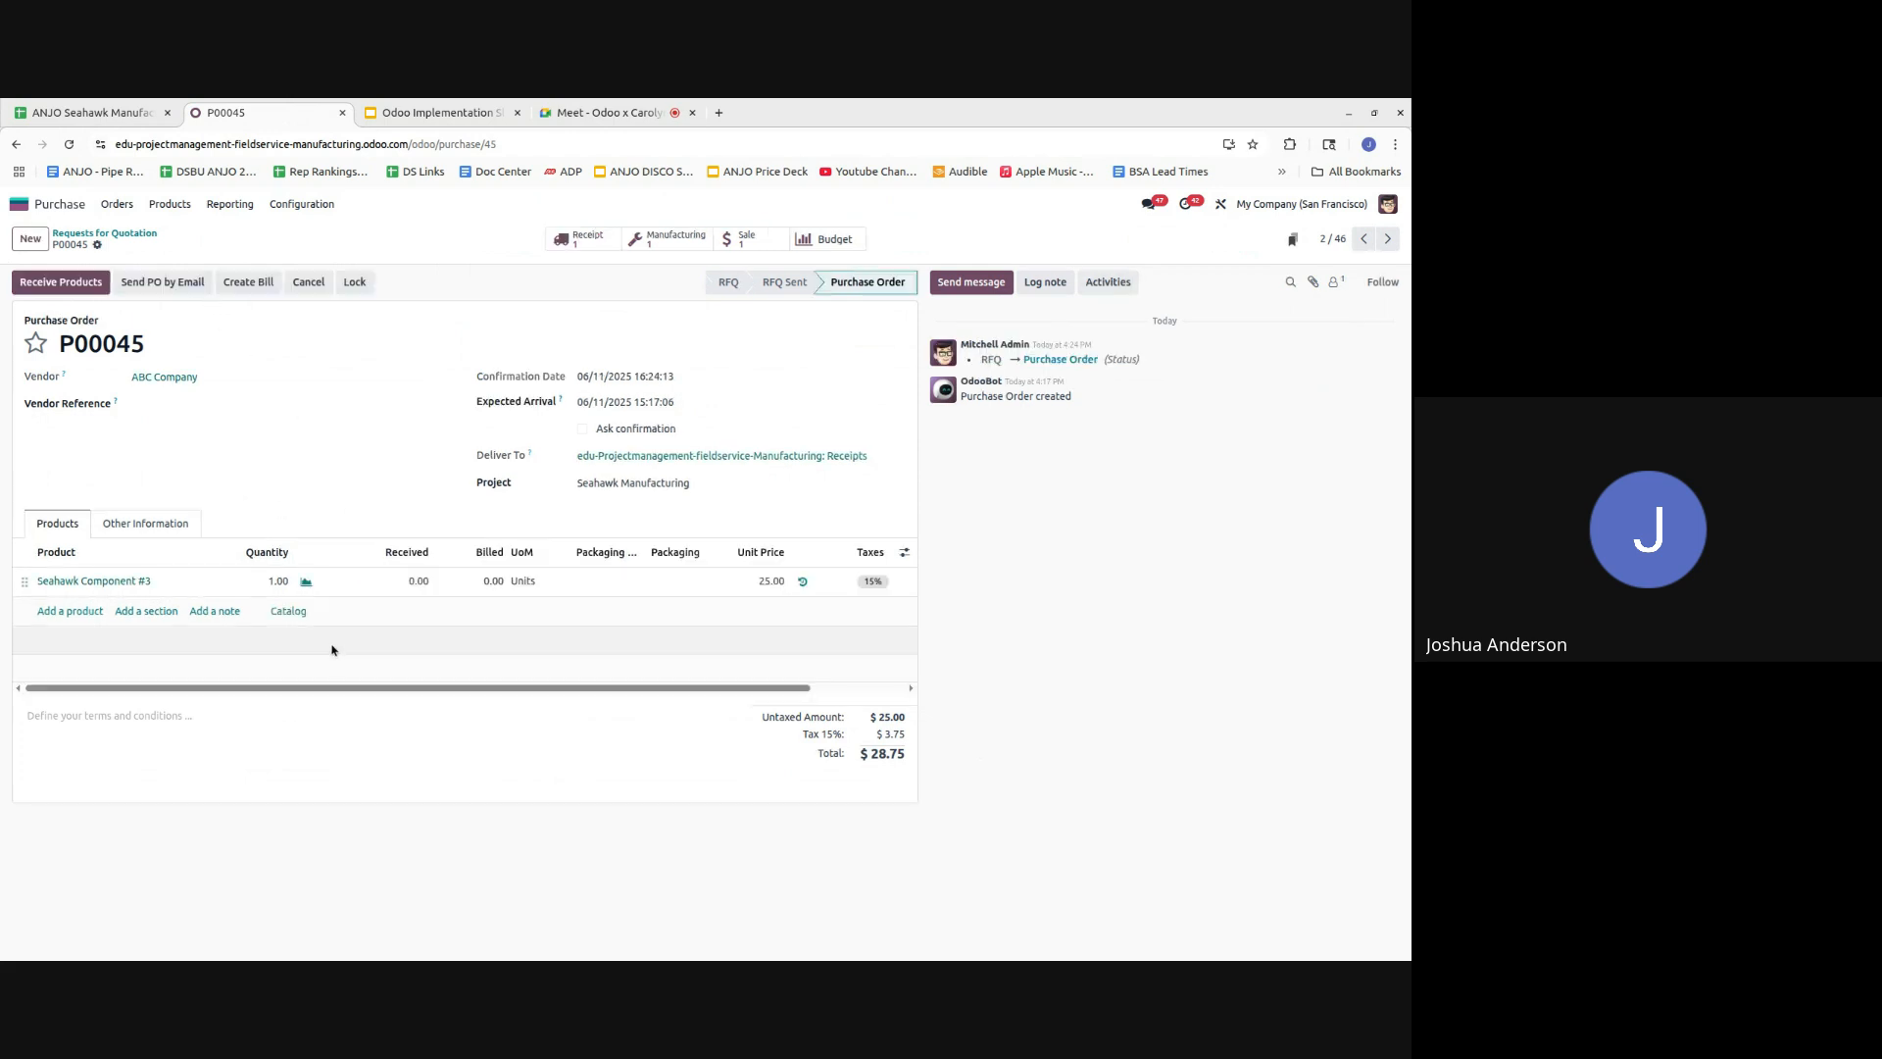
{"action": "left_click", "coordinate": [68, 284]}
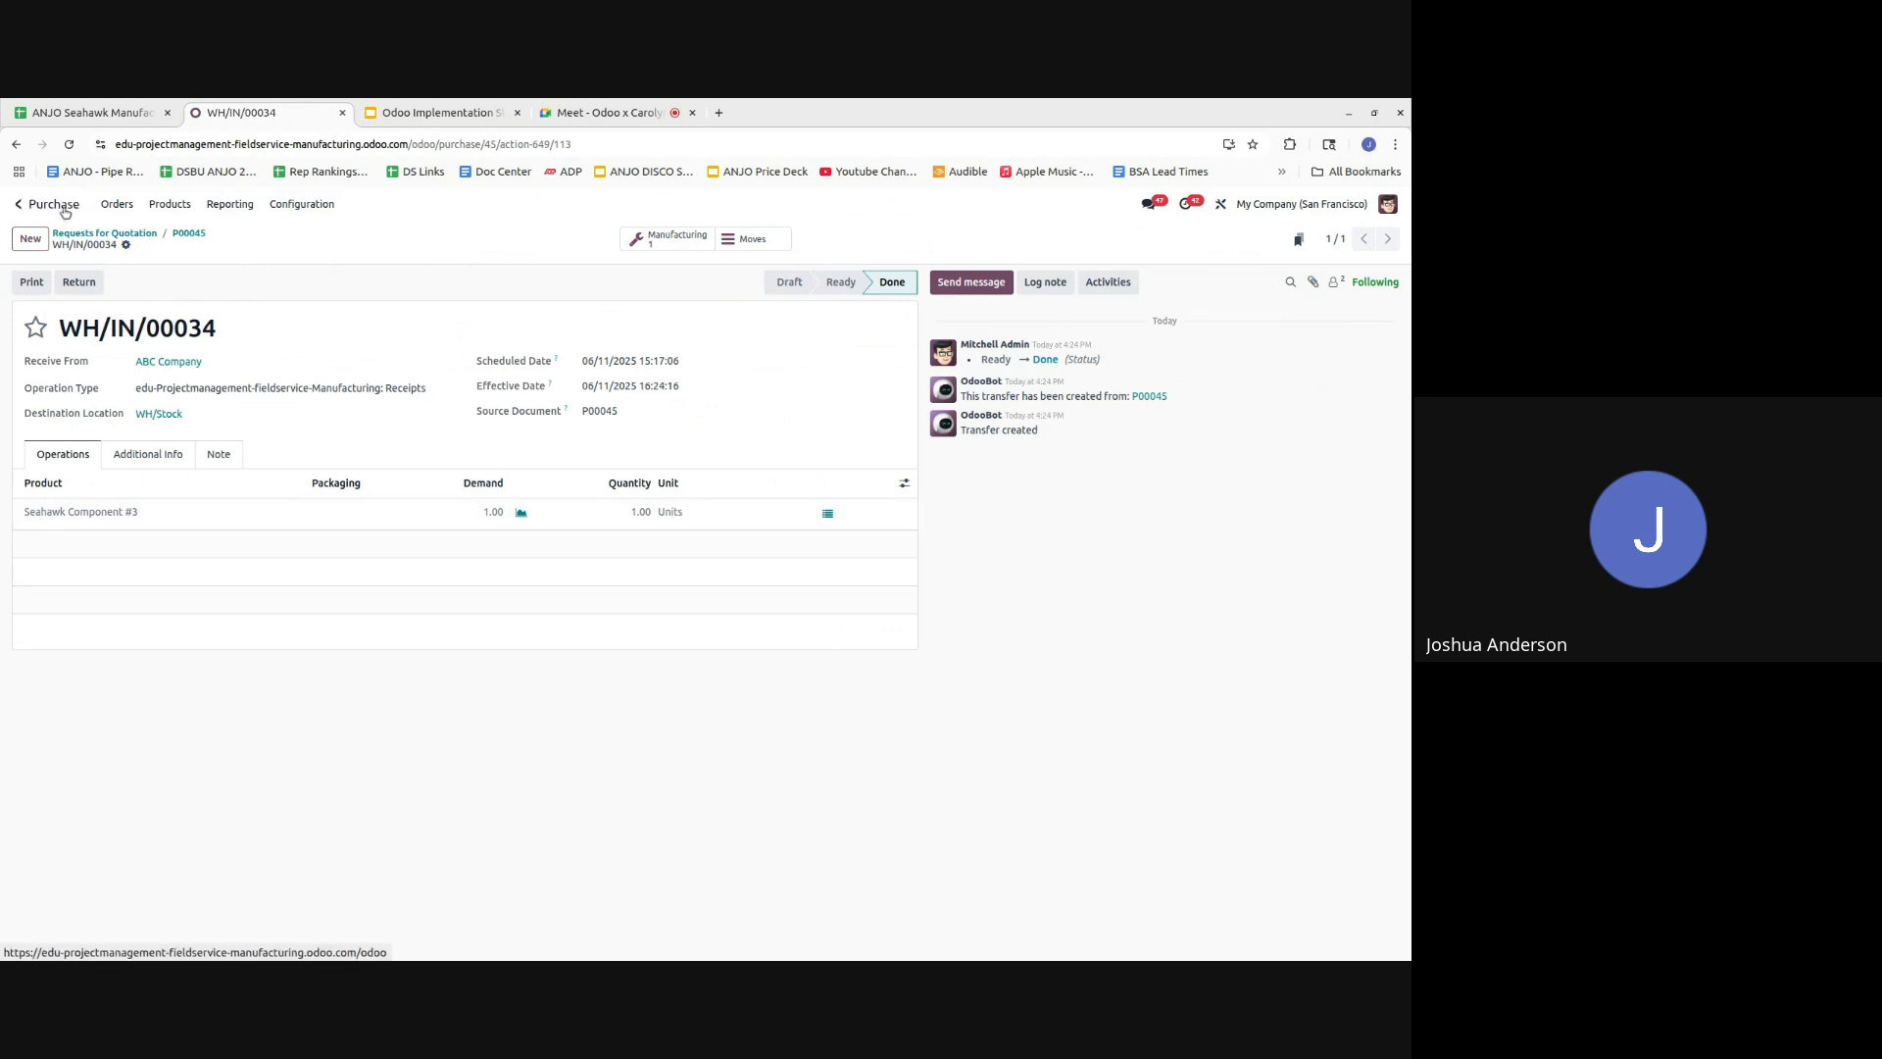
- Return to the manufacturing orders in the Manufacturing app and open the Seahawk Body Seal Custom Product (HSN) order
{"action": "left_click", "coordinate": [64, 213]}
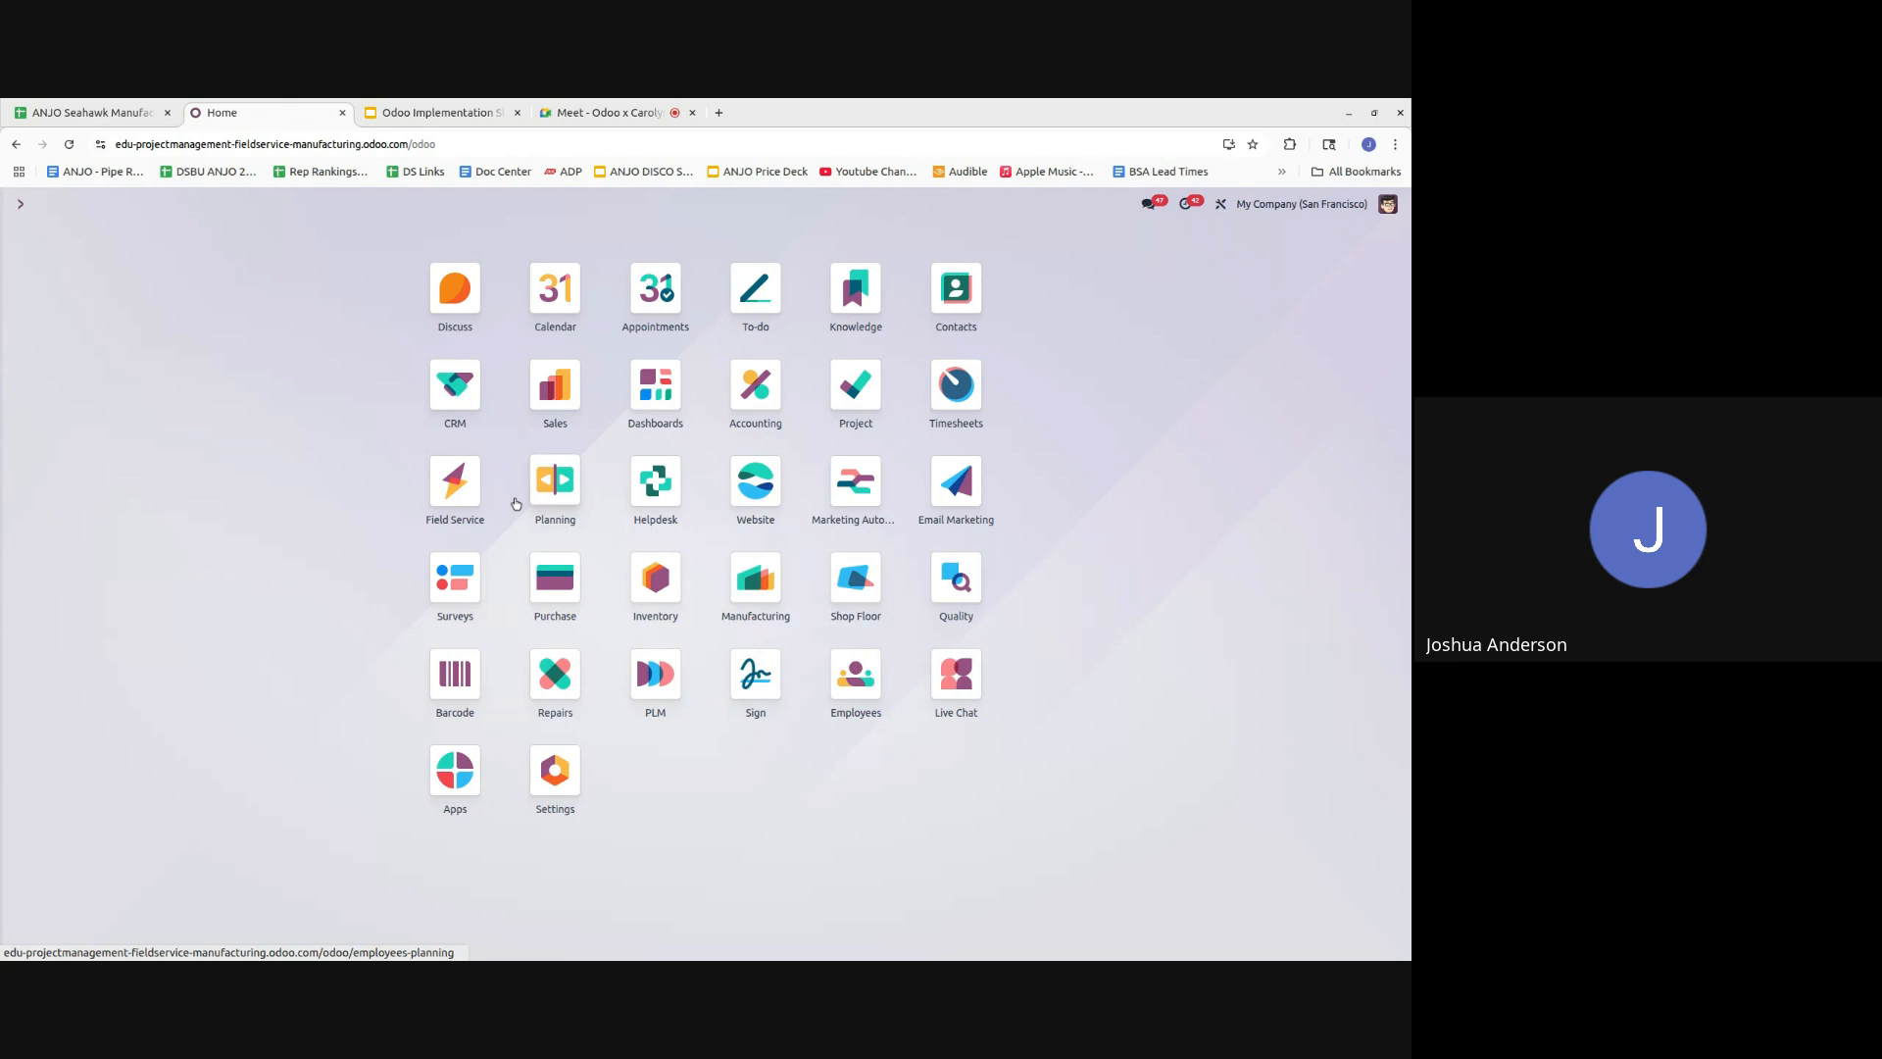
{"action": "left_click", "coordinate": [757, 578]}
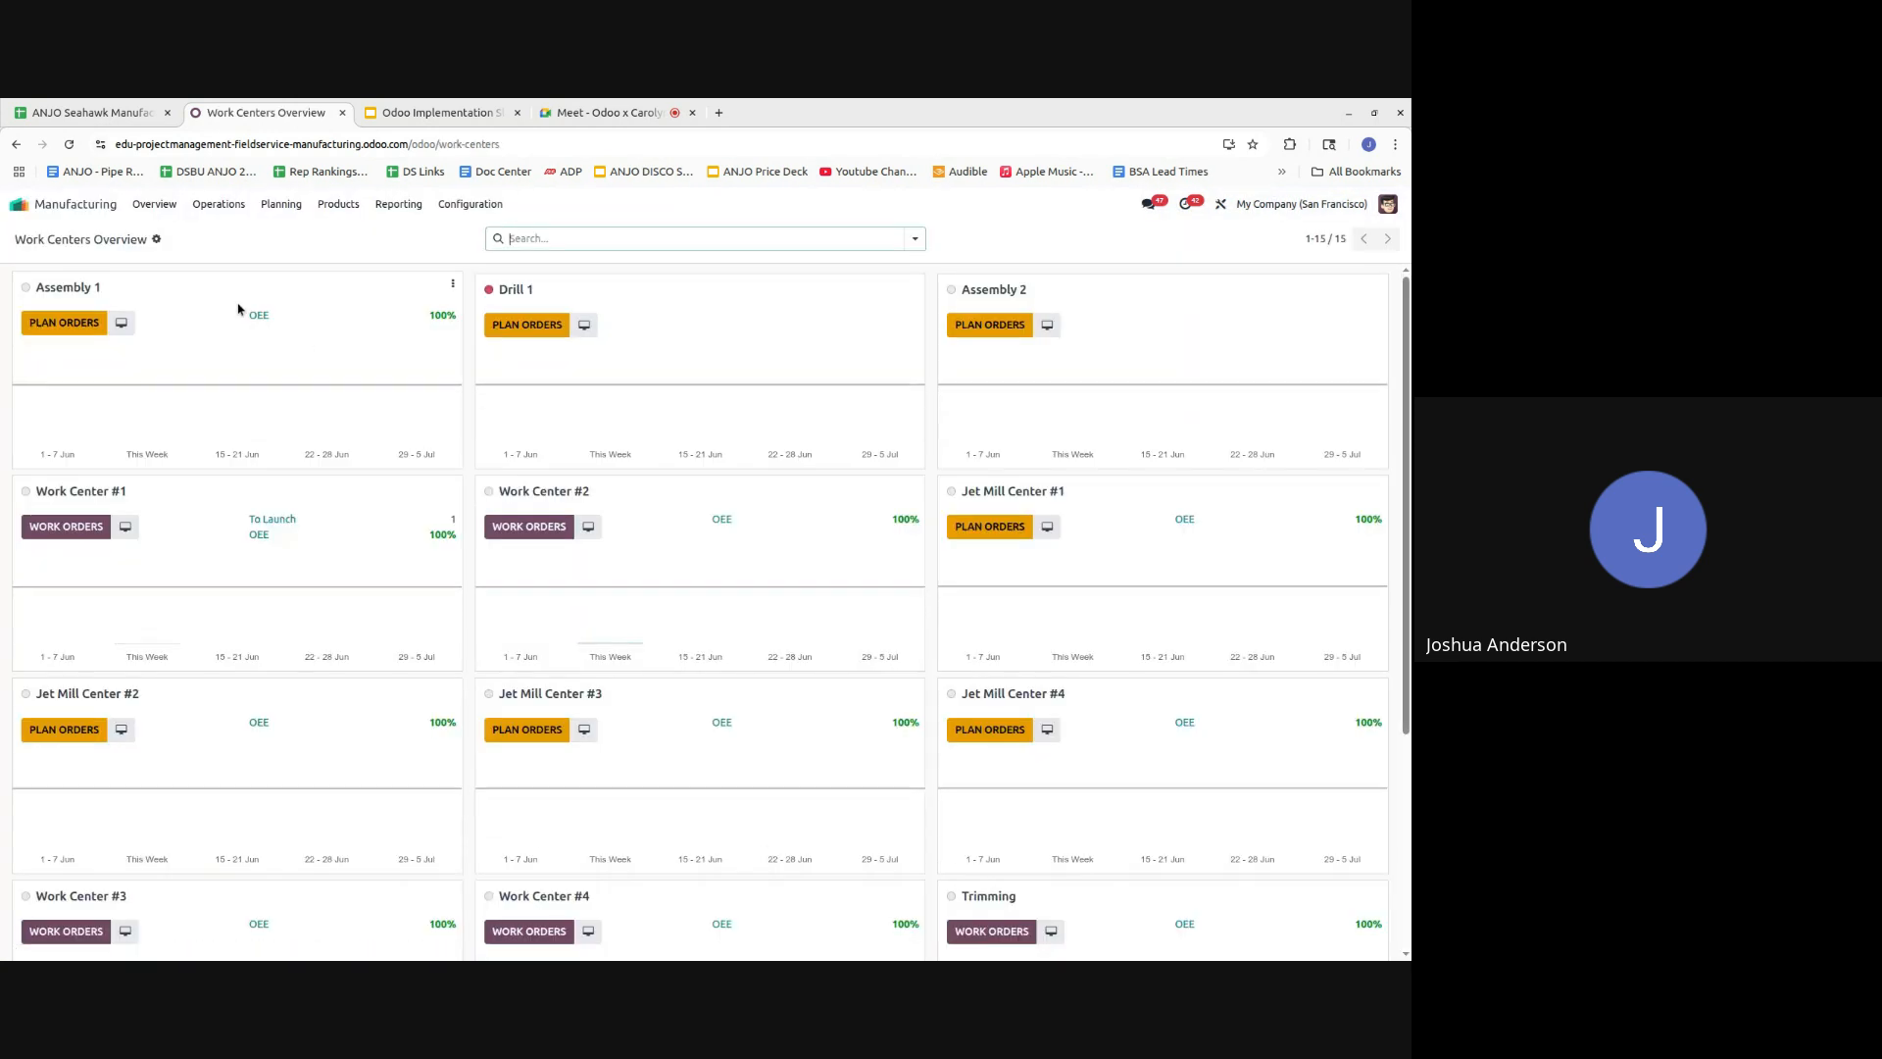
{"action": "left_click", "coordinate": [219, 205]}
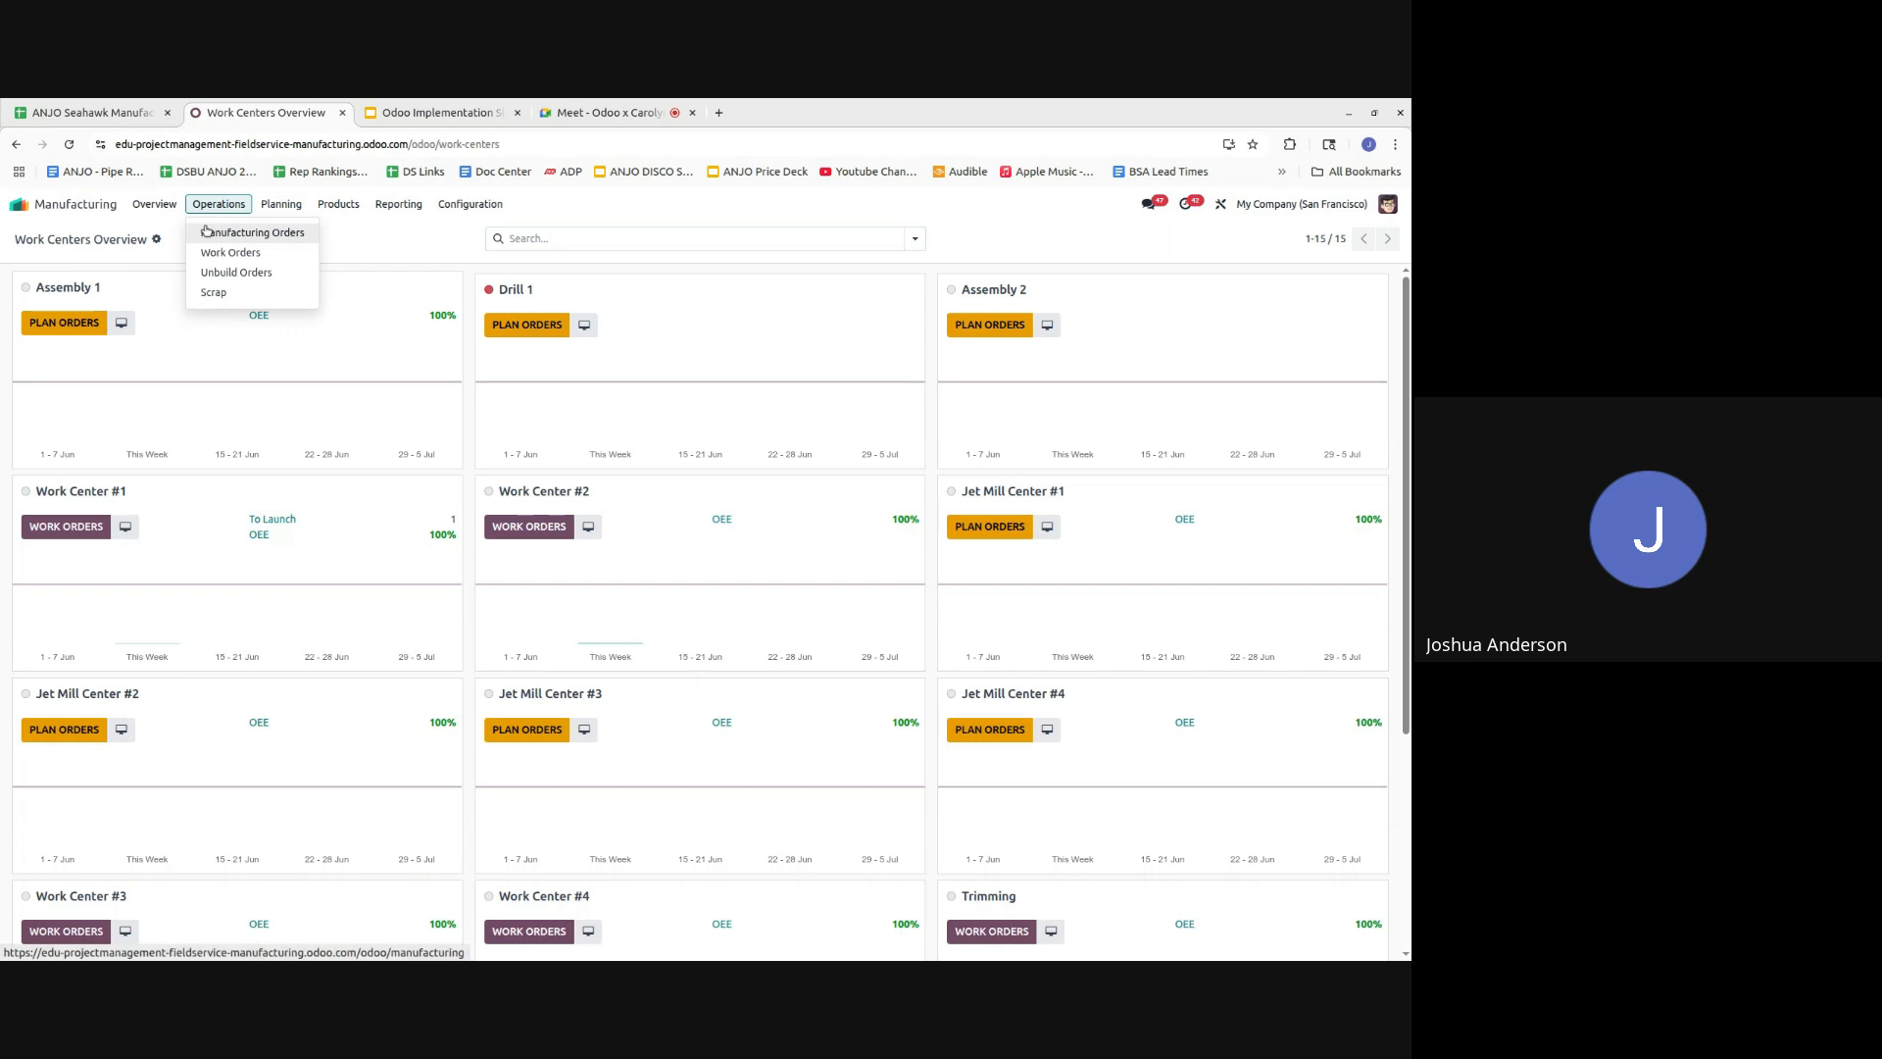
{"action": "left_click", "coordinate": [206, 232]}
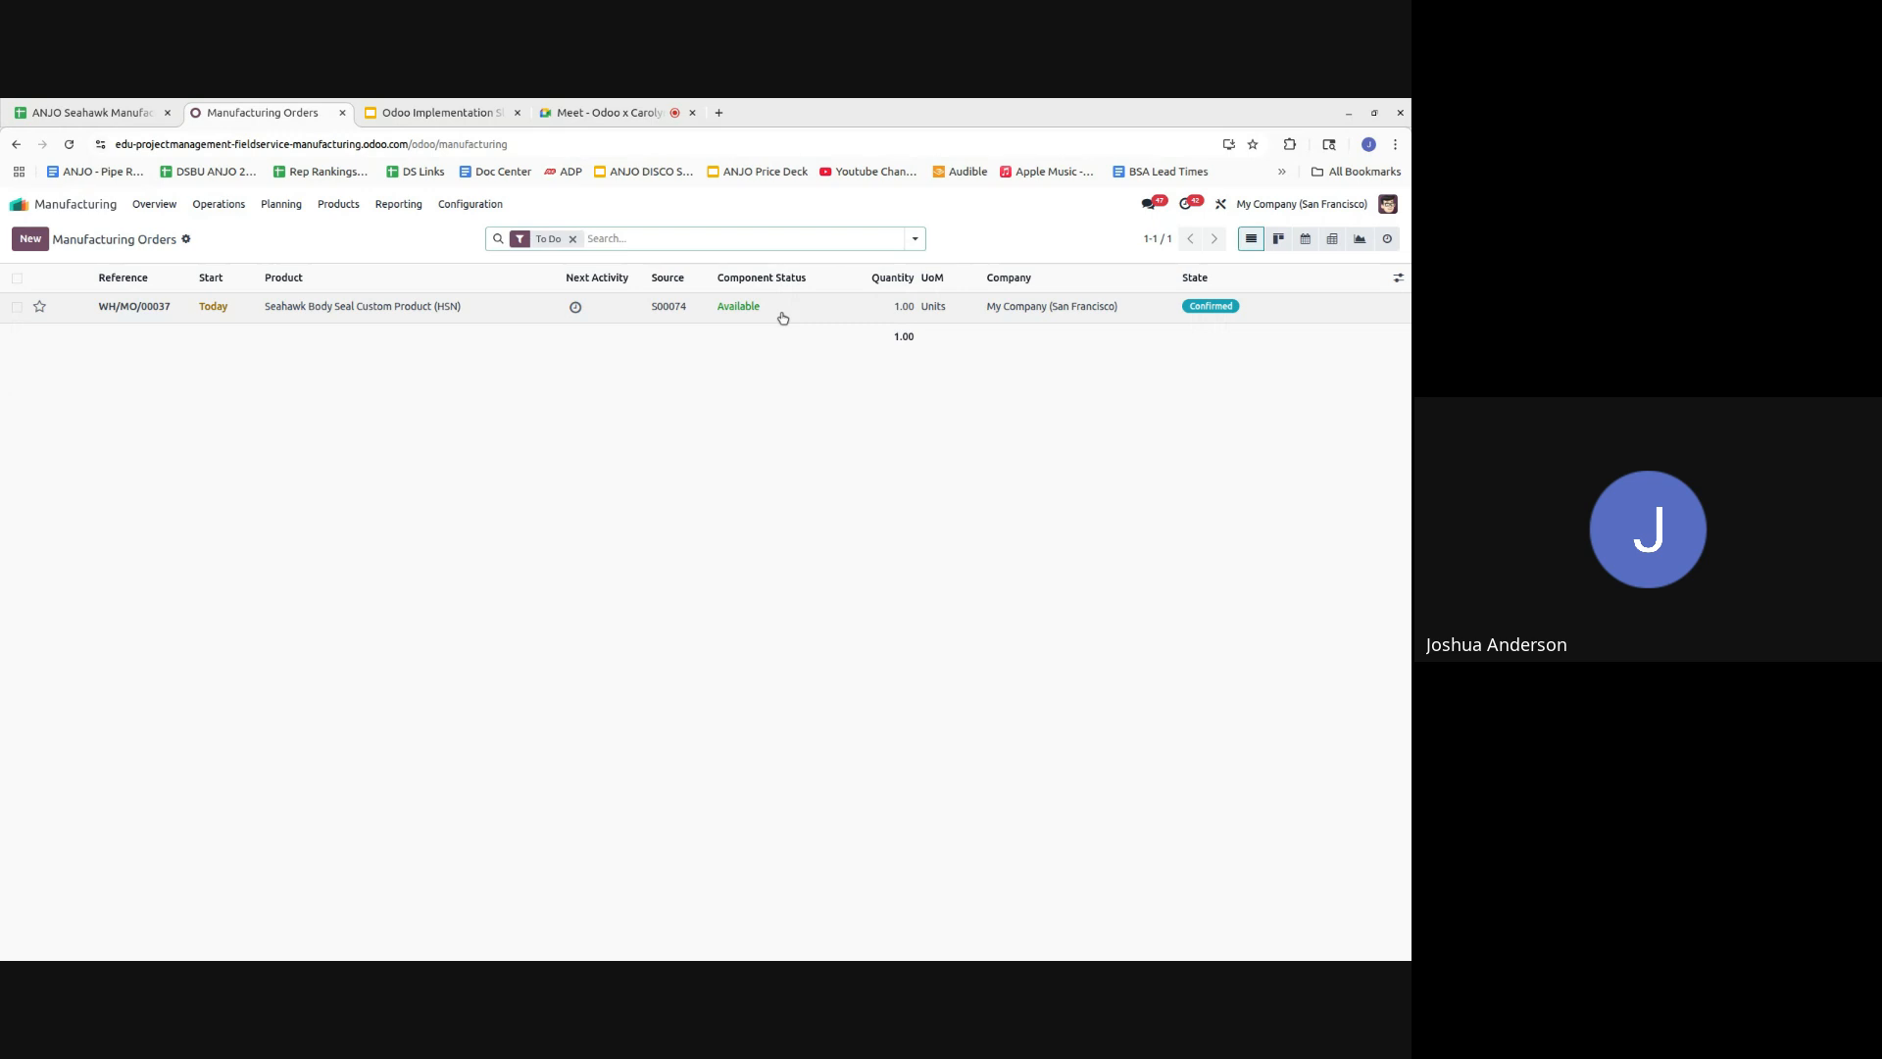
{"action": "left_click", "coordinate": [519, 312]}
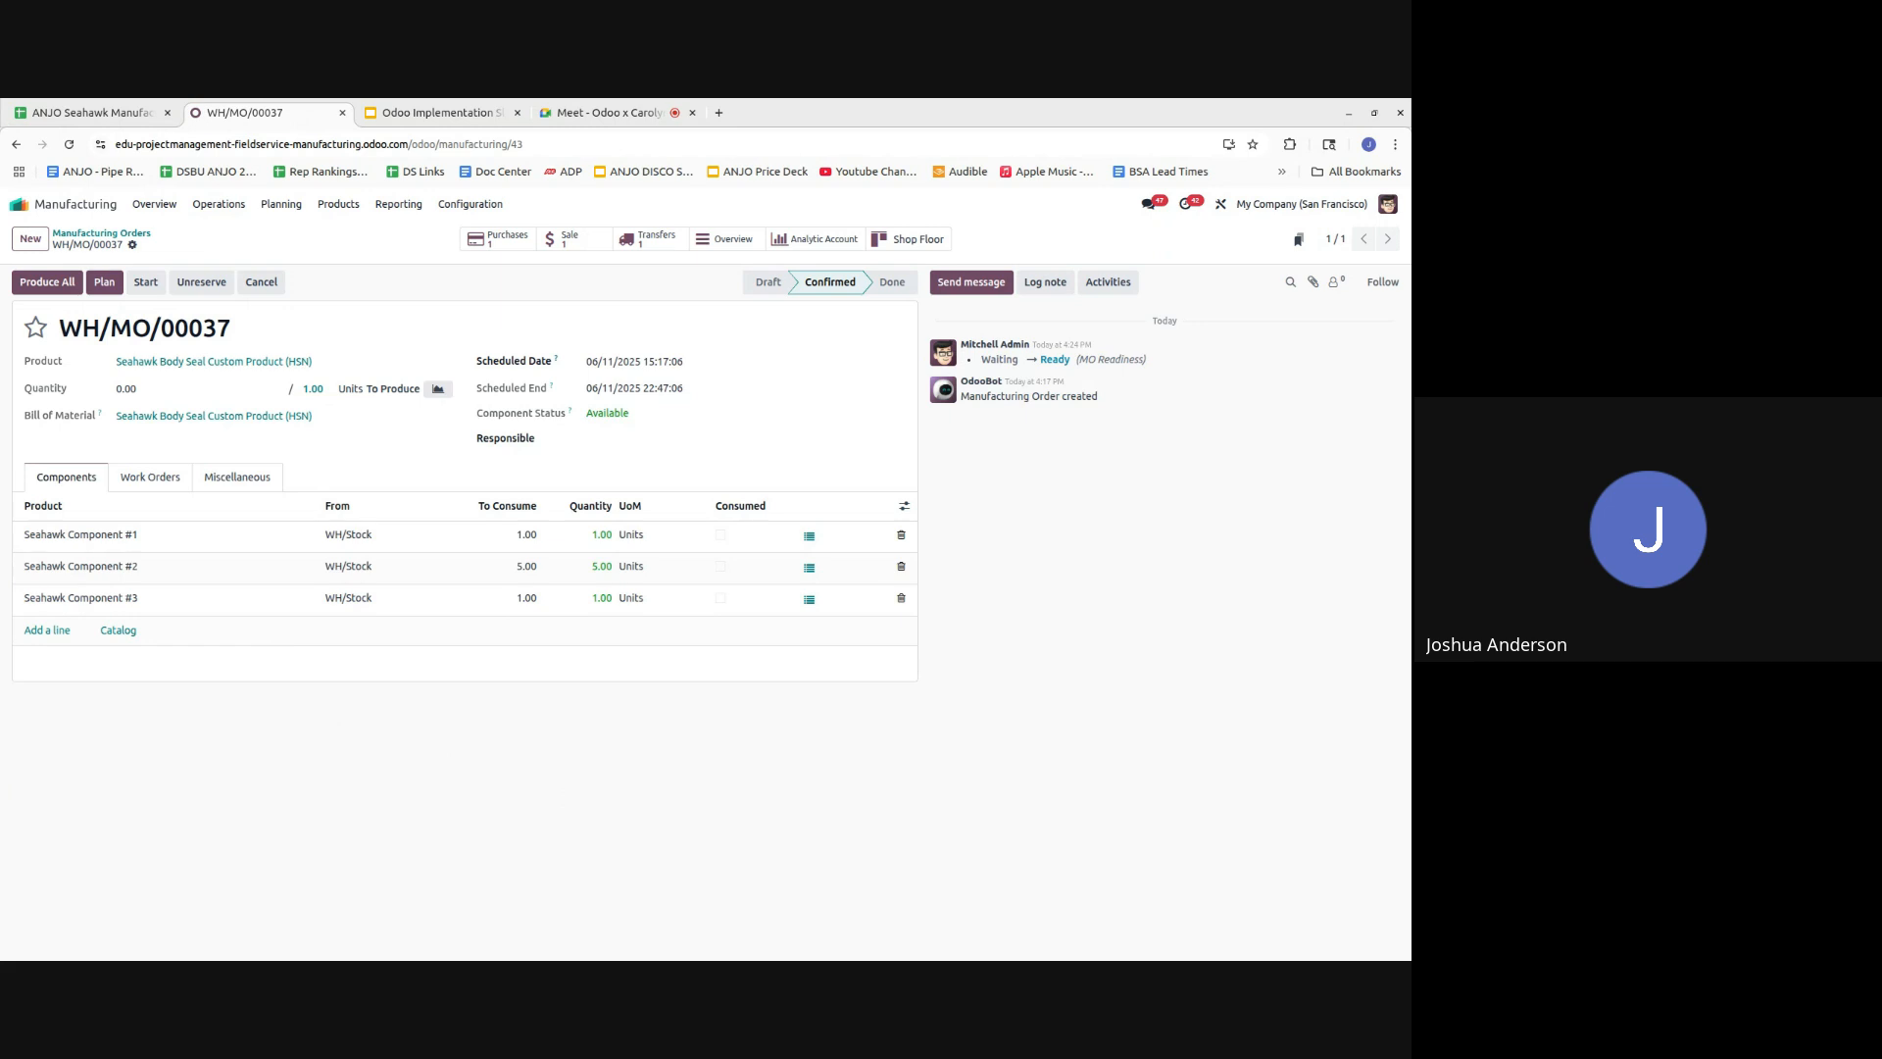
- Examine the component availability and operations in the Seahawk Body Seal Custom Product (HSN) order's overview, and return to the order
{"action": "left_click", "coordinate": [710, 241]}
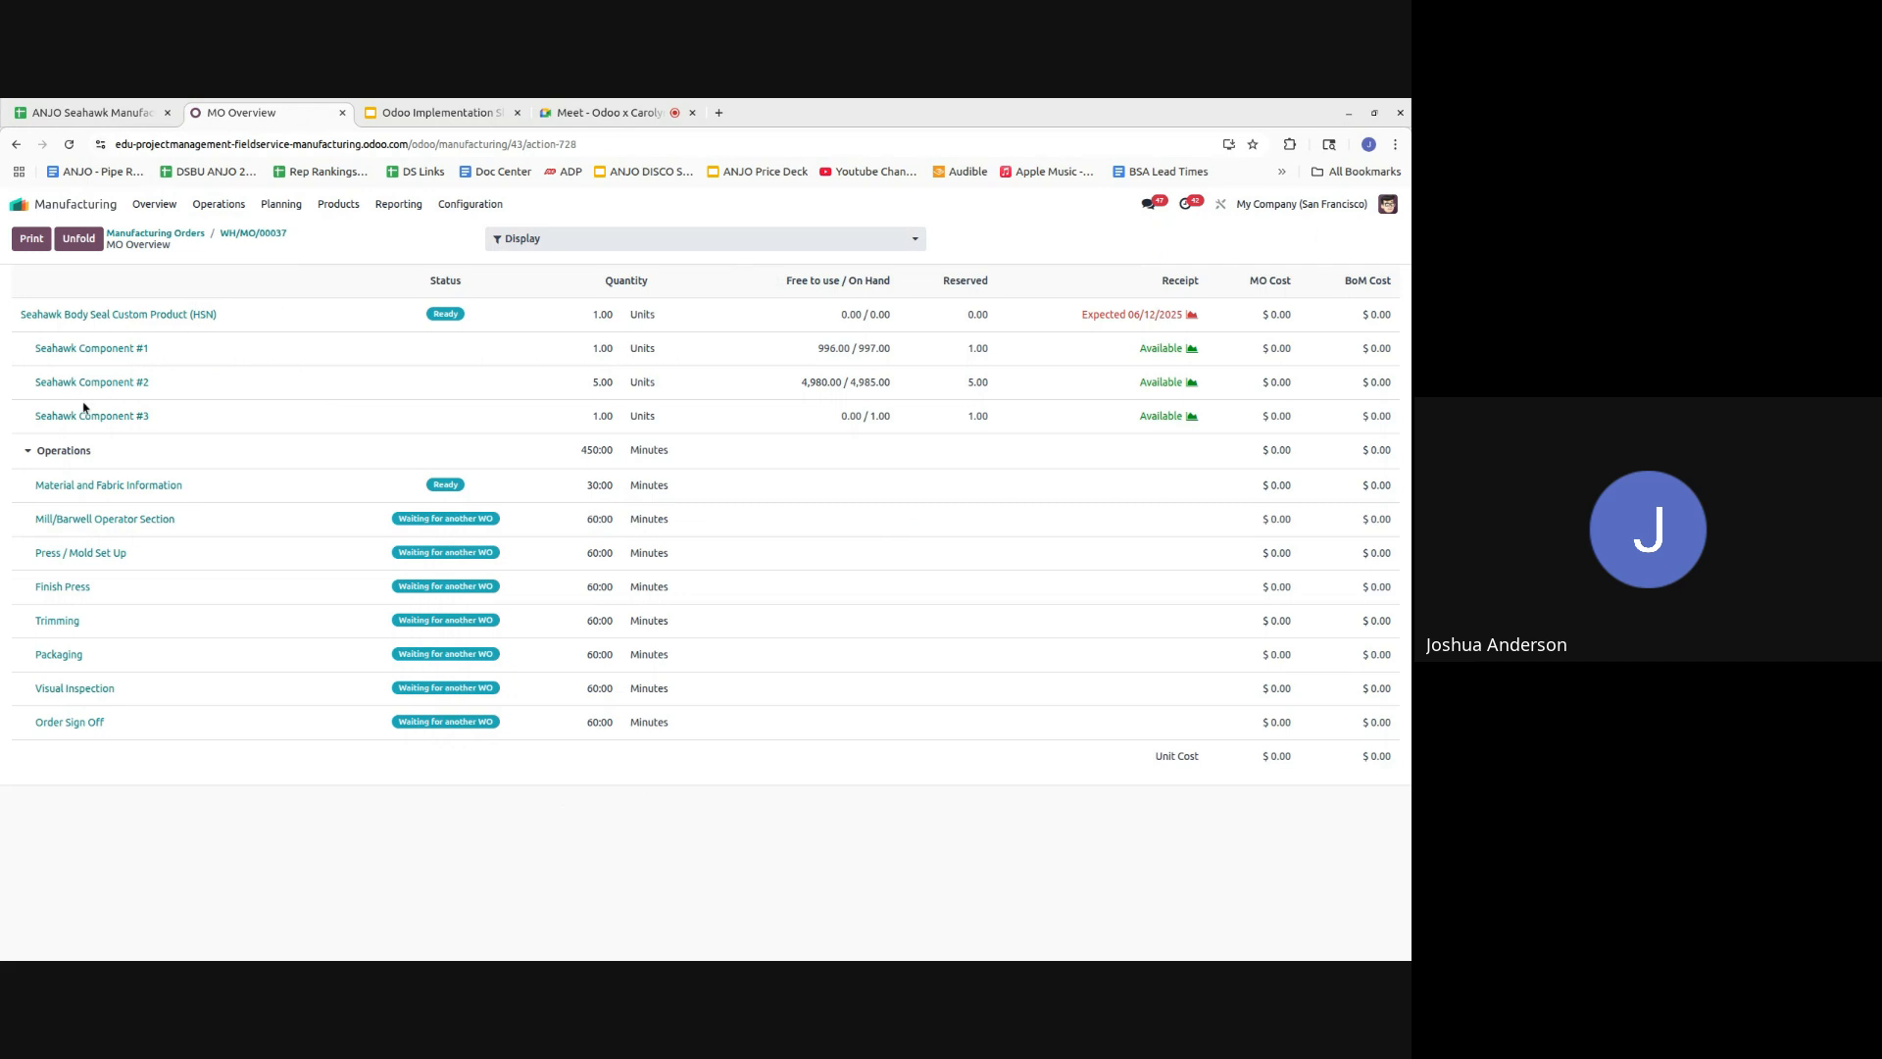
{"action": "left_click", "coordinate": [28, 452]}
{"action": "left_click", "coordinate": [27, 453]}
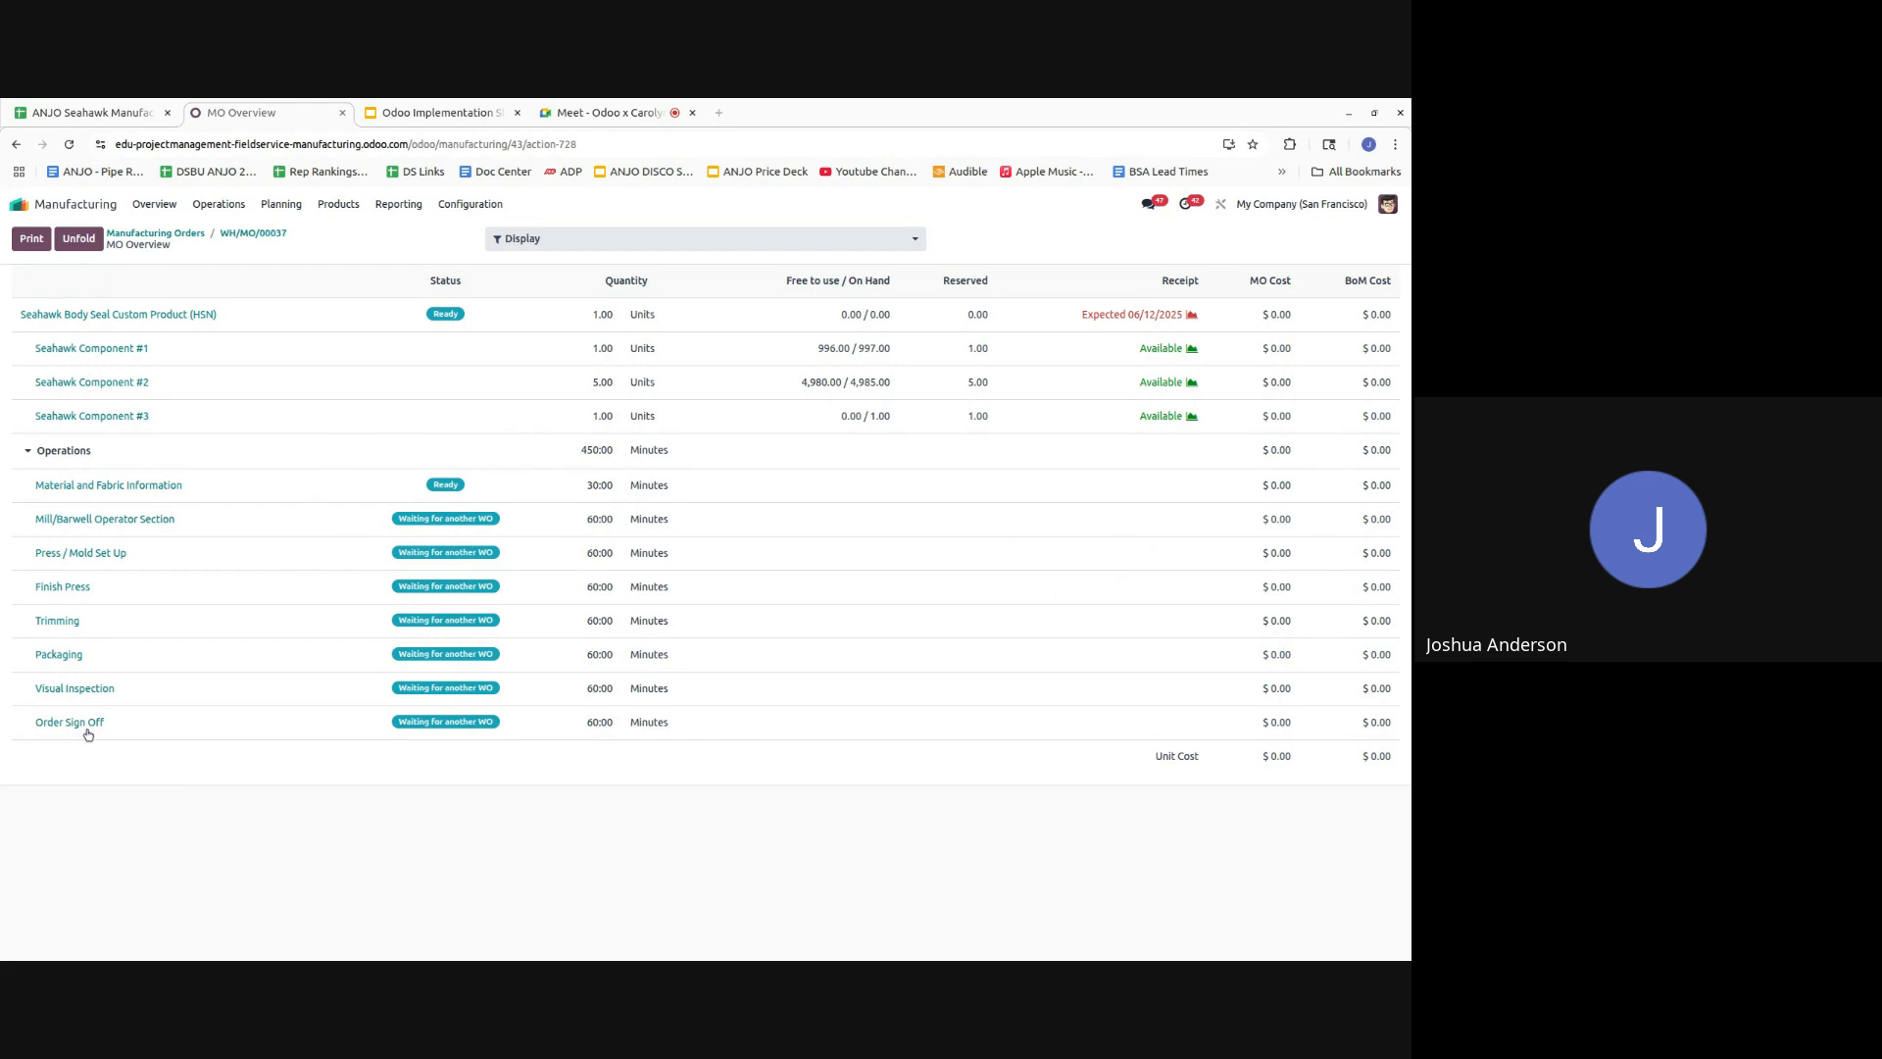
{"action": "left_click", "coordinate": [254, 241]}
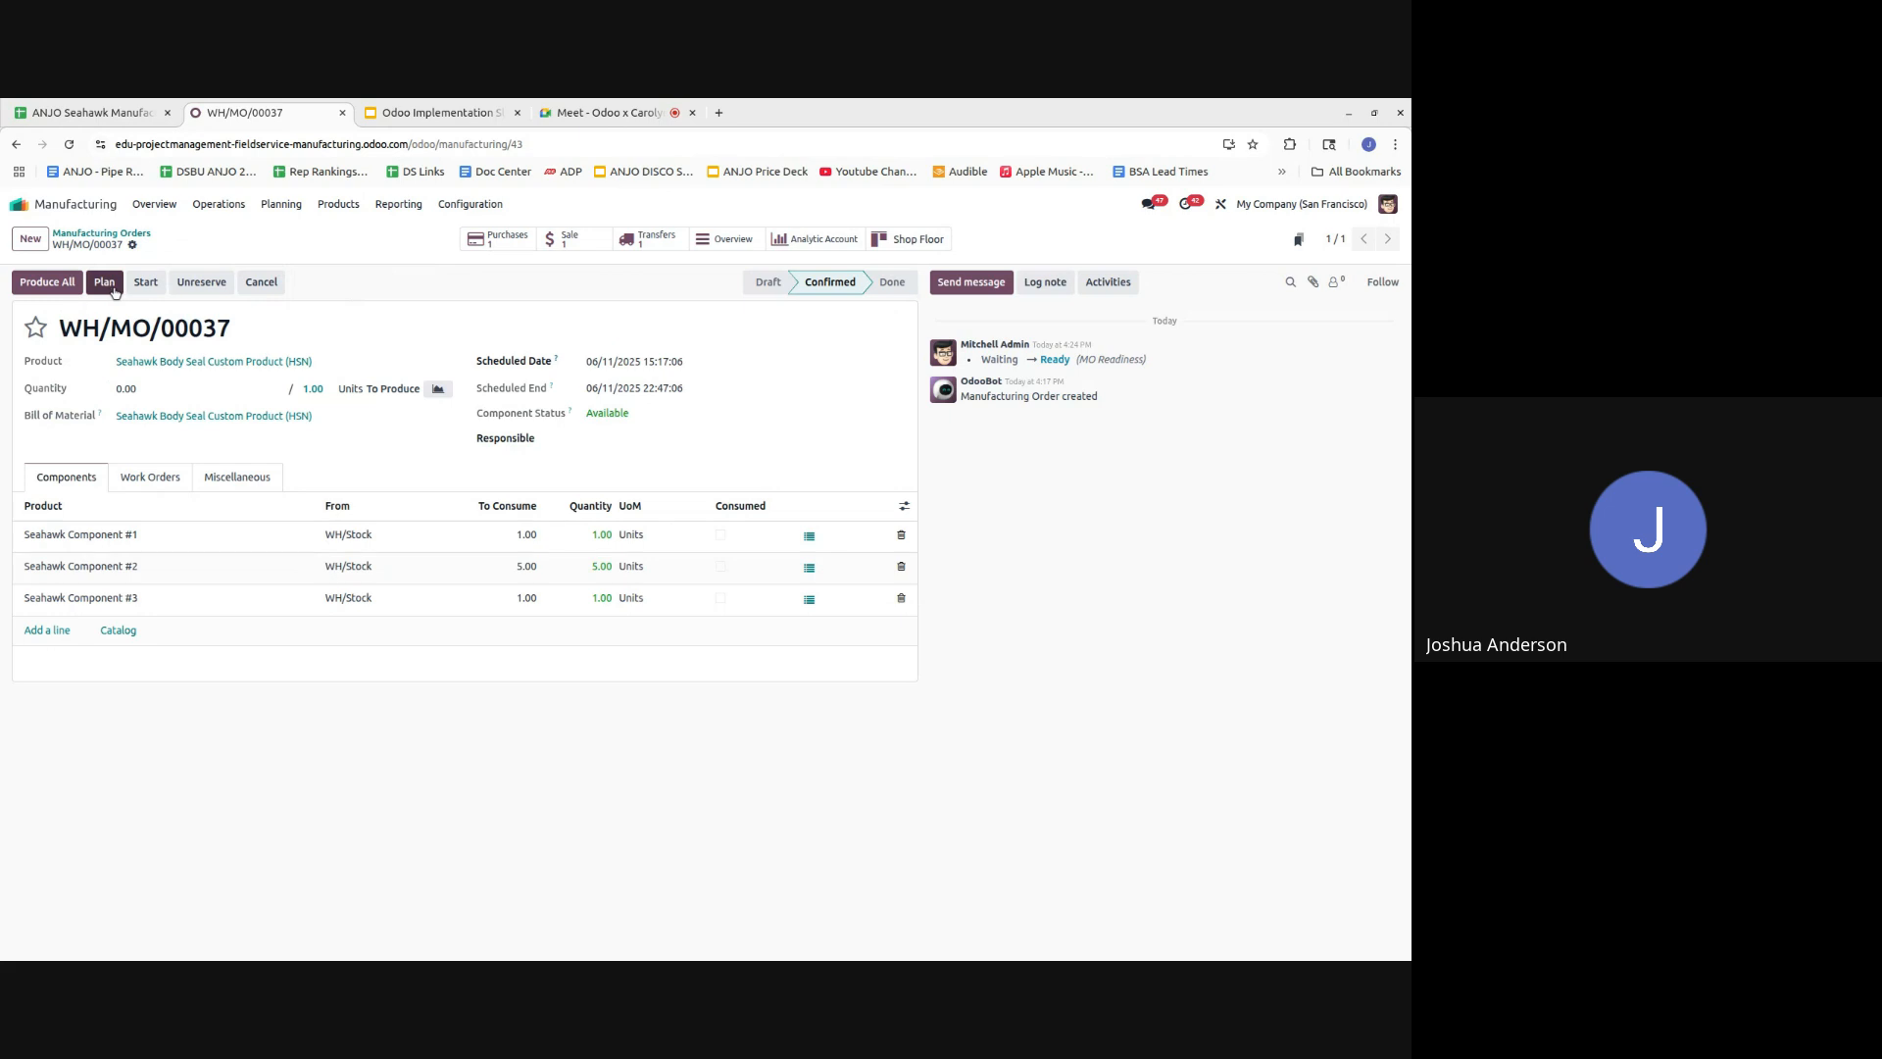
- View the Master Production Schedule, and reopen the Seahawk Body Seal Custom Product (HSN) manufacturing order
{"action": "left_click", "coordinate": [280, 205]}
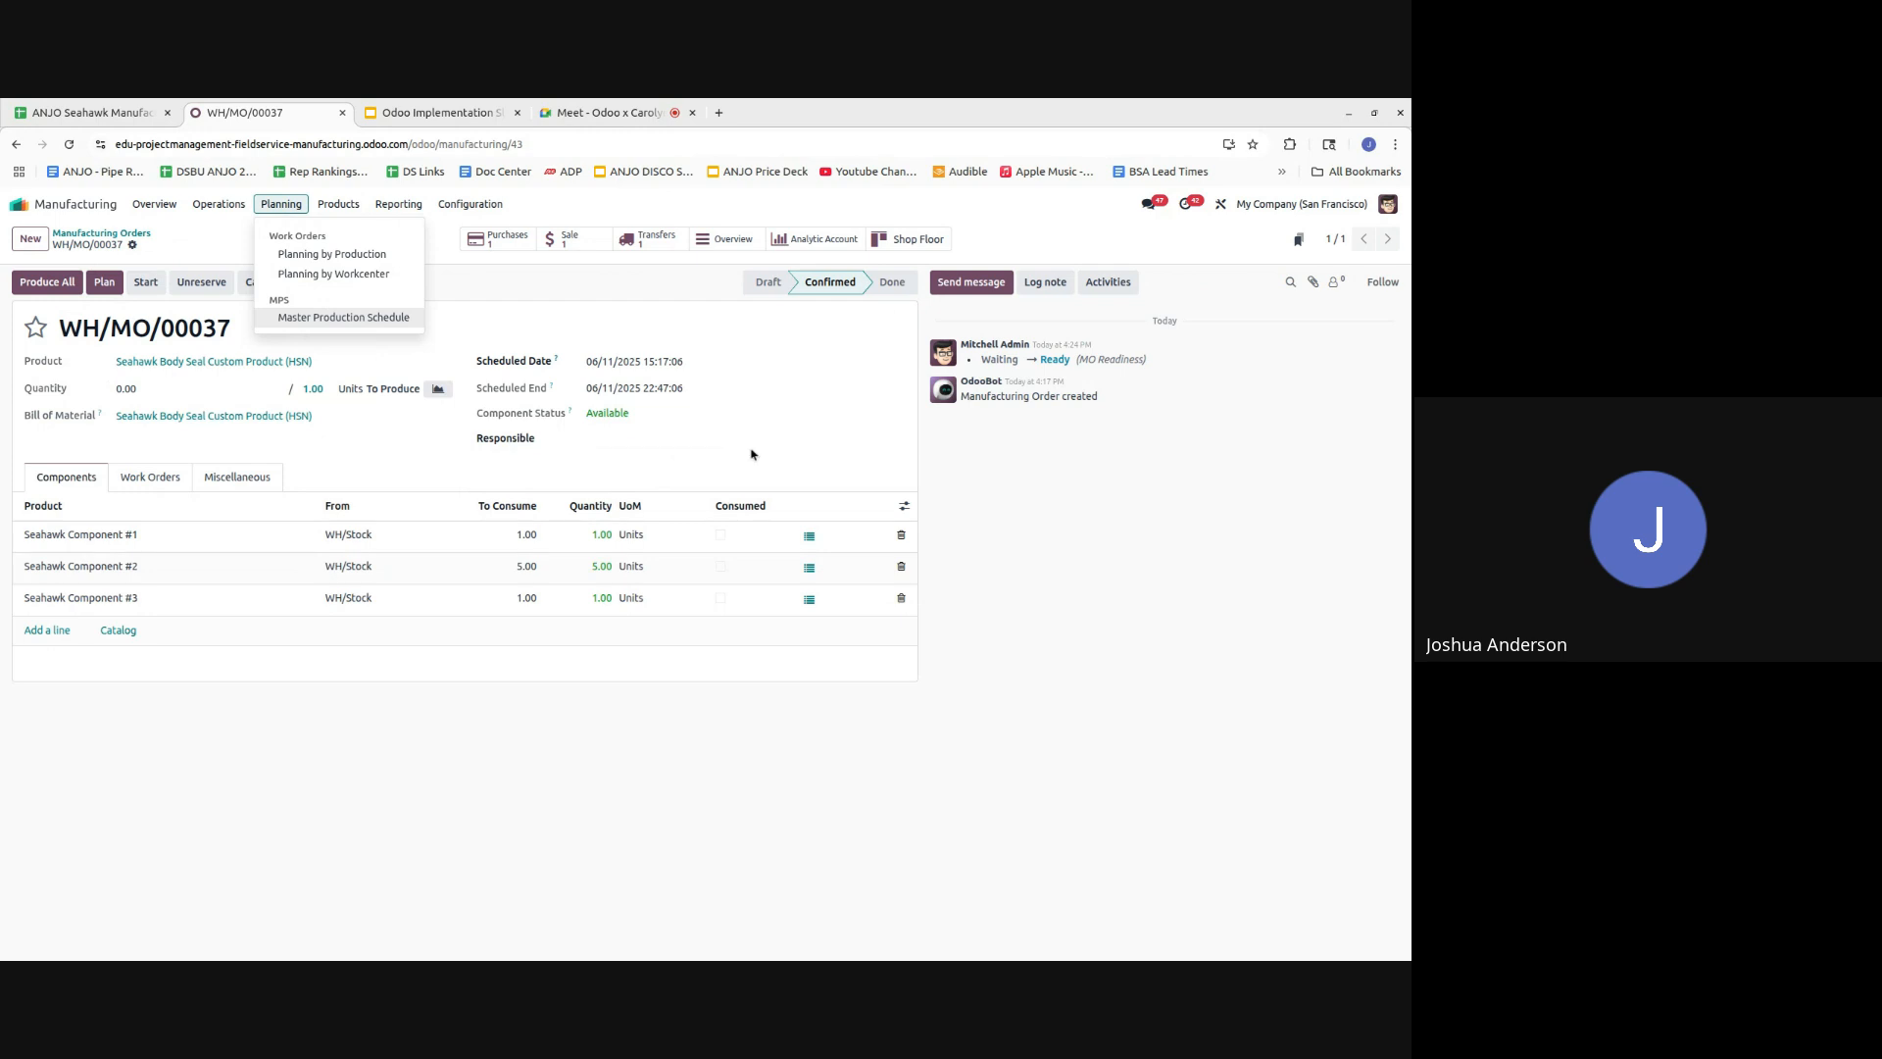
{"action": "left_click", "coordinate": [333, 316]}
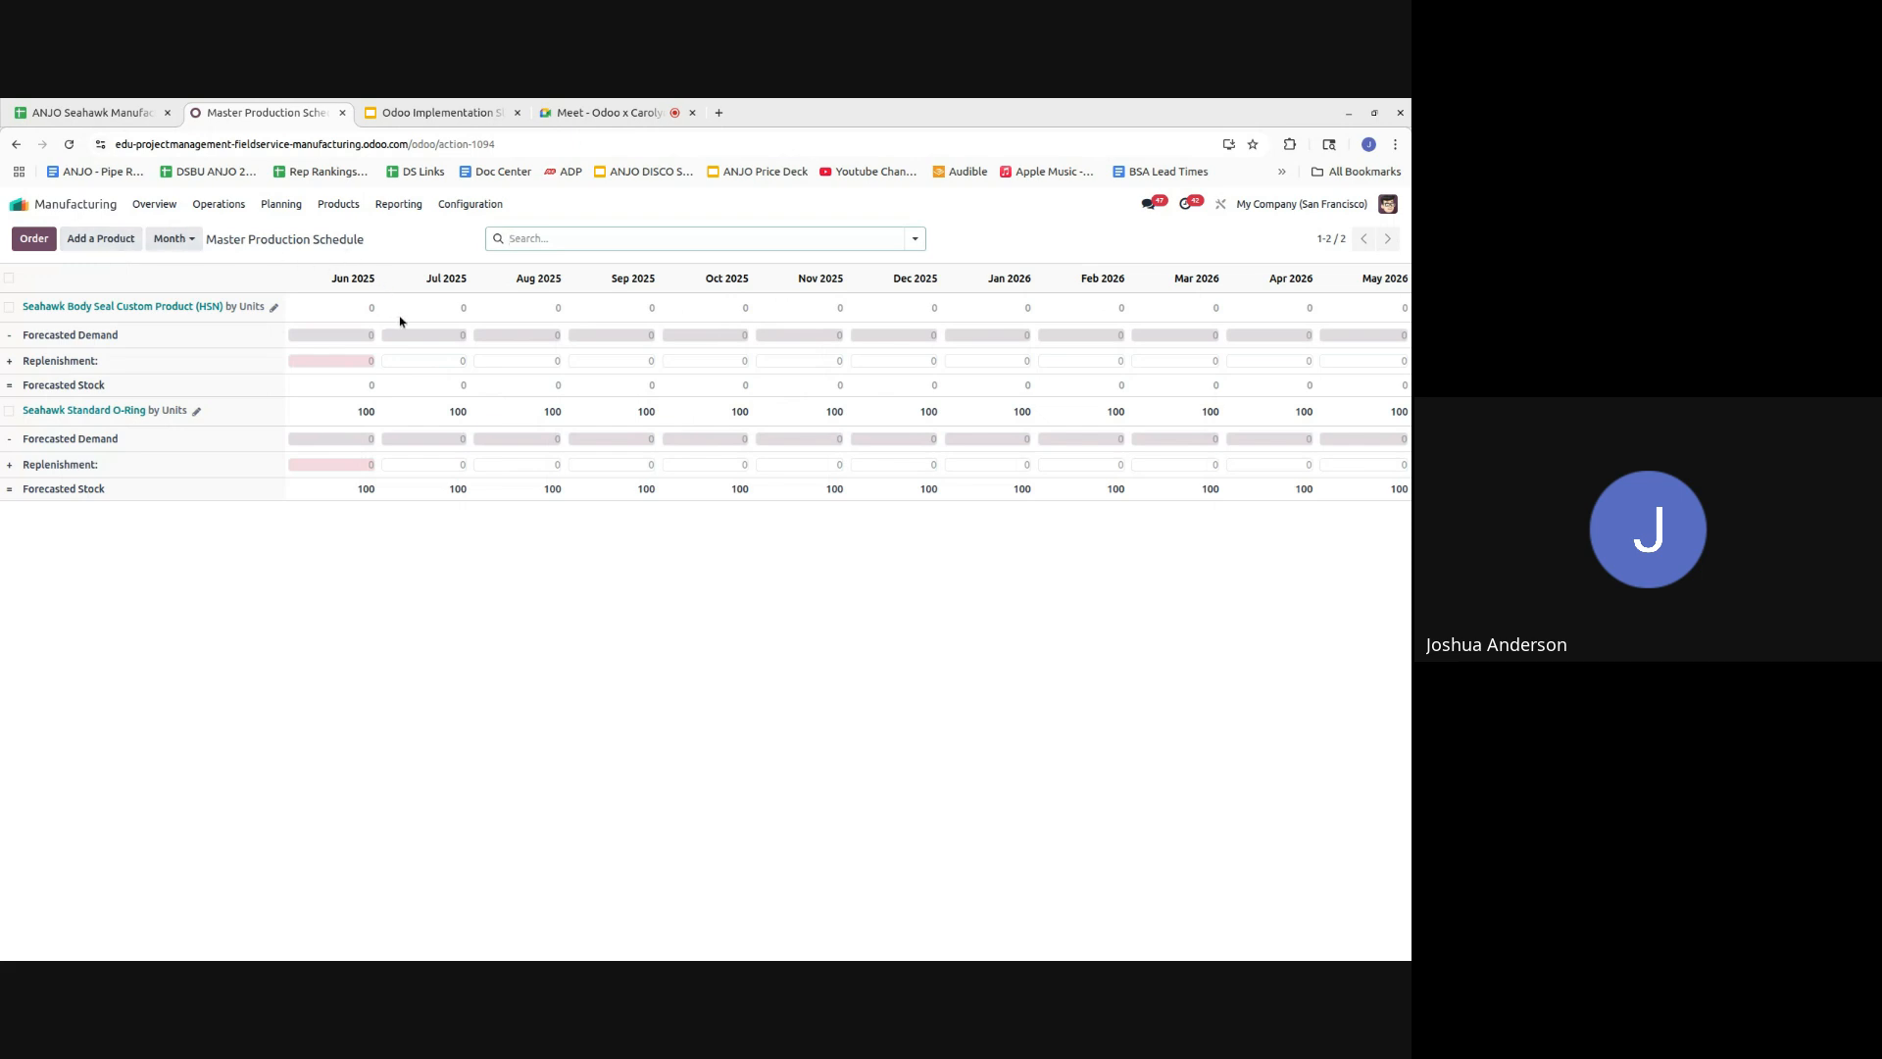
{"action": "left_click", "coordinate": [219, 204]}
{"action": "left_click", "coordinate": [247, 235]}
{"action": "left_click", "coordinate": [526, 307]}
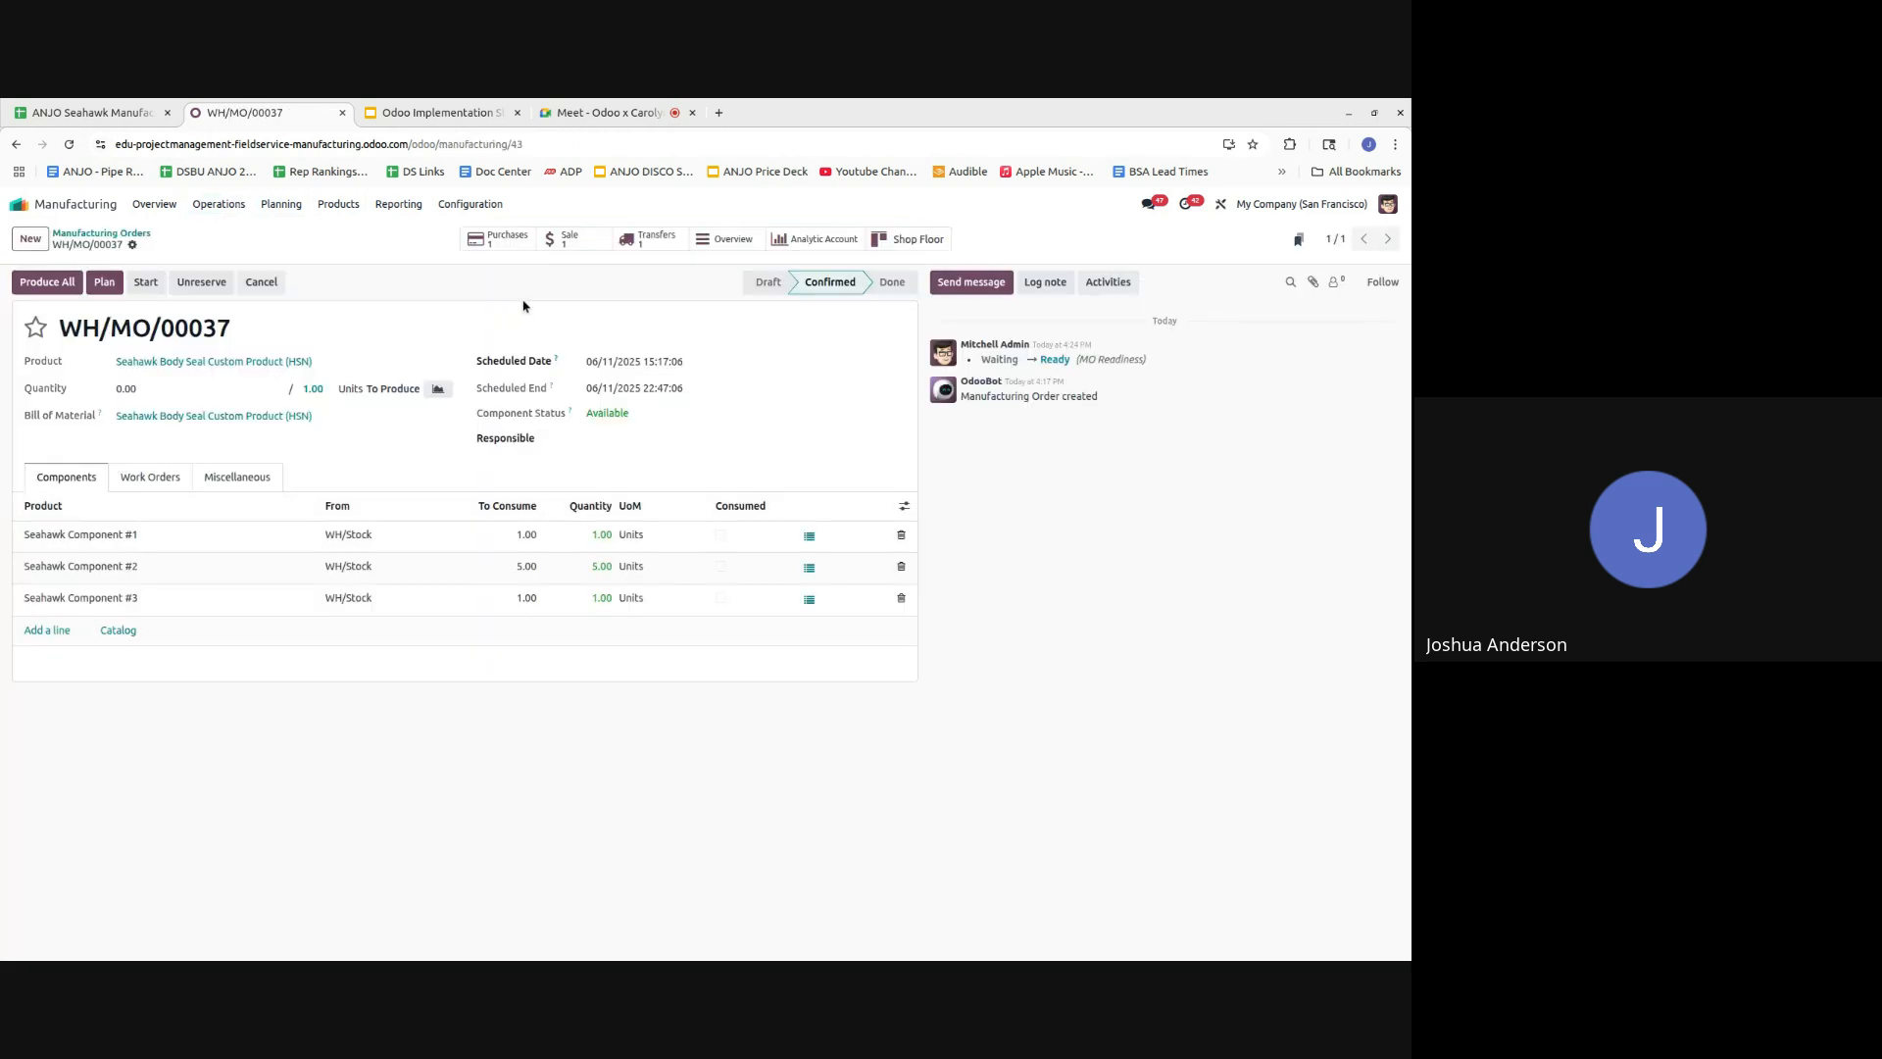
- Open the order on the Shop Floor, read the Material and Fabric Information worksheet, and mark that work order as done
{"action": "left_click", "coordinate": [906, 239]}
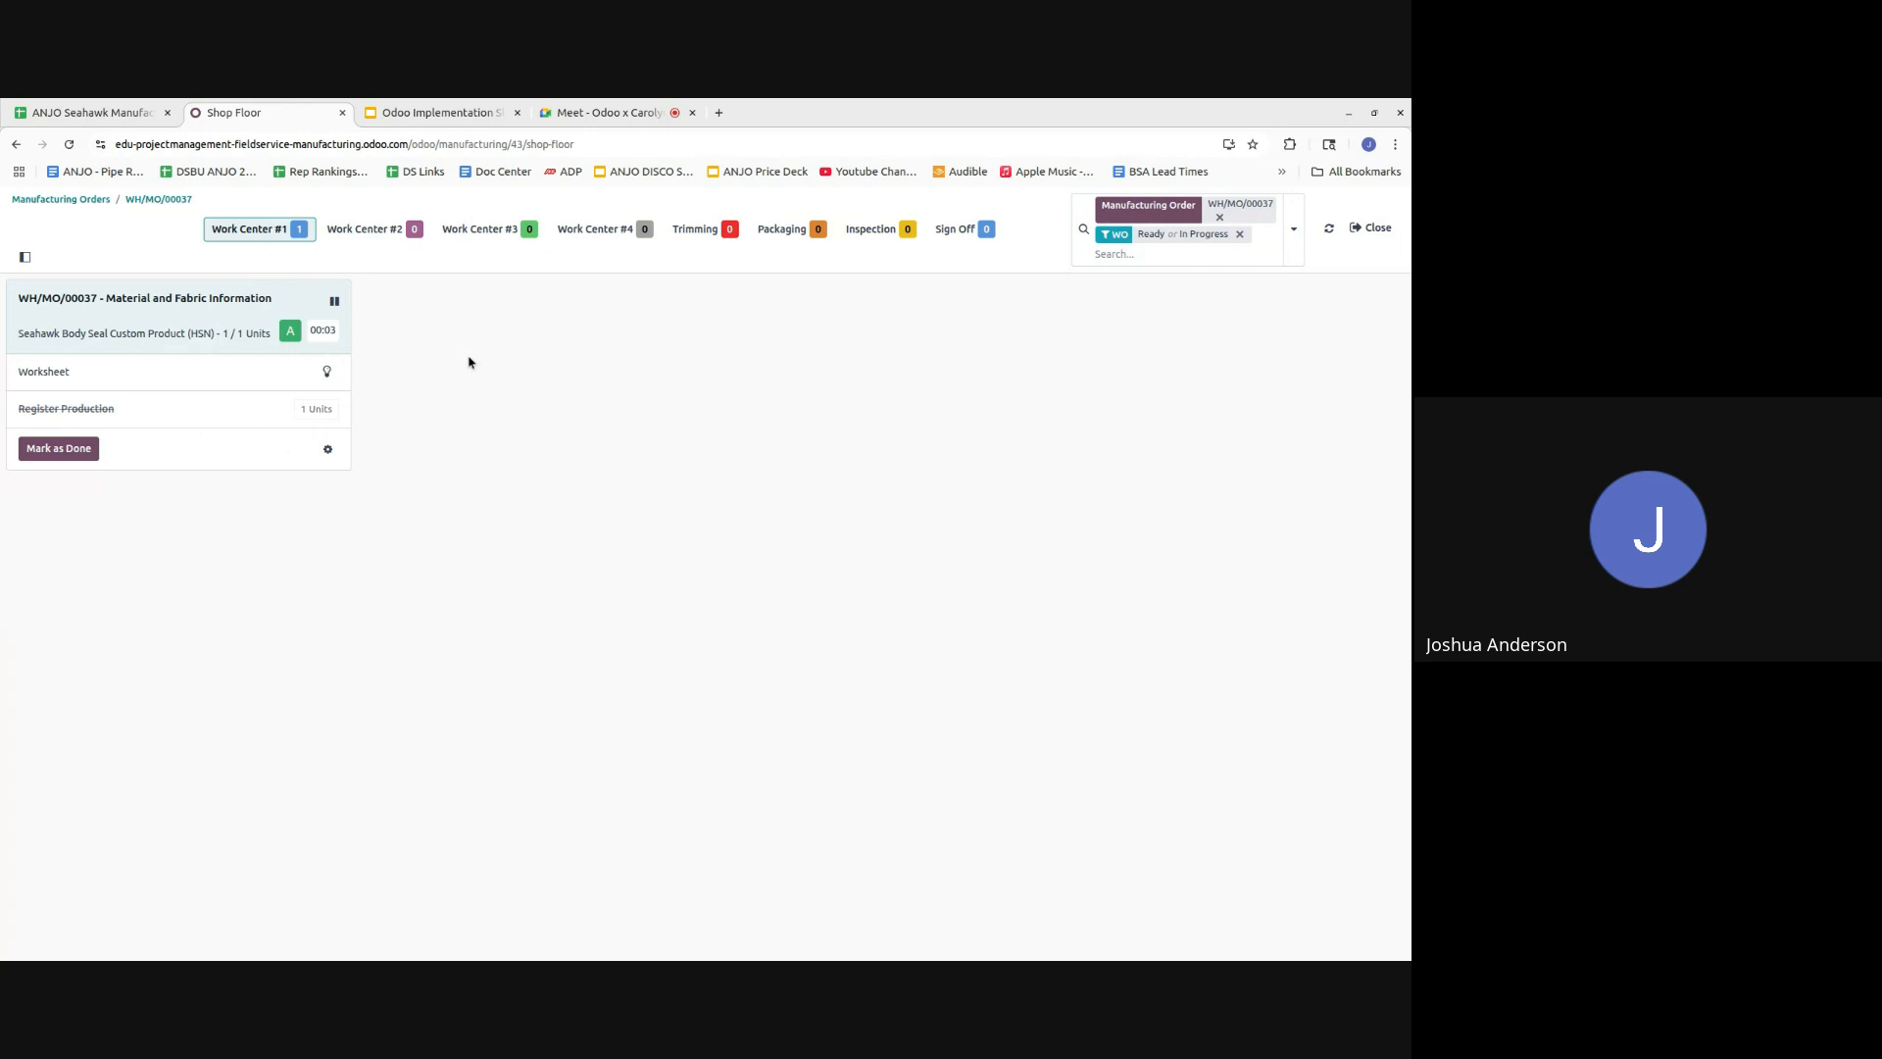
{"action": "left_click", "coordinate": [328, 373]}
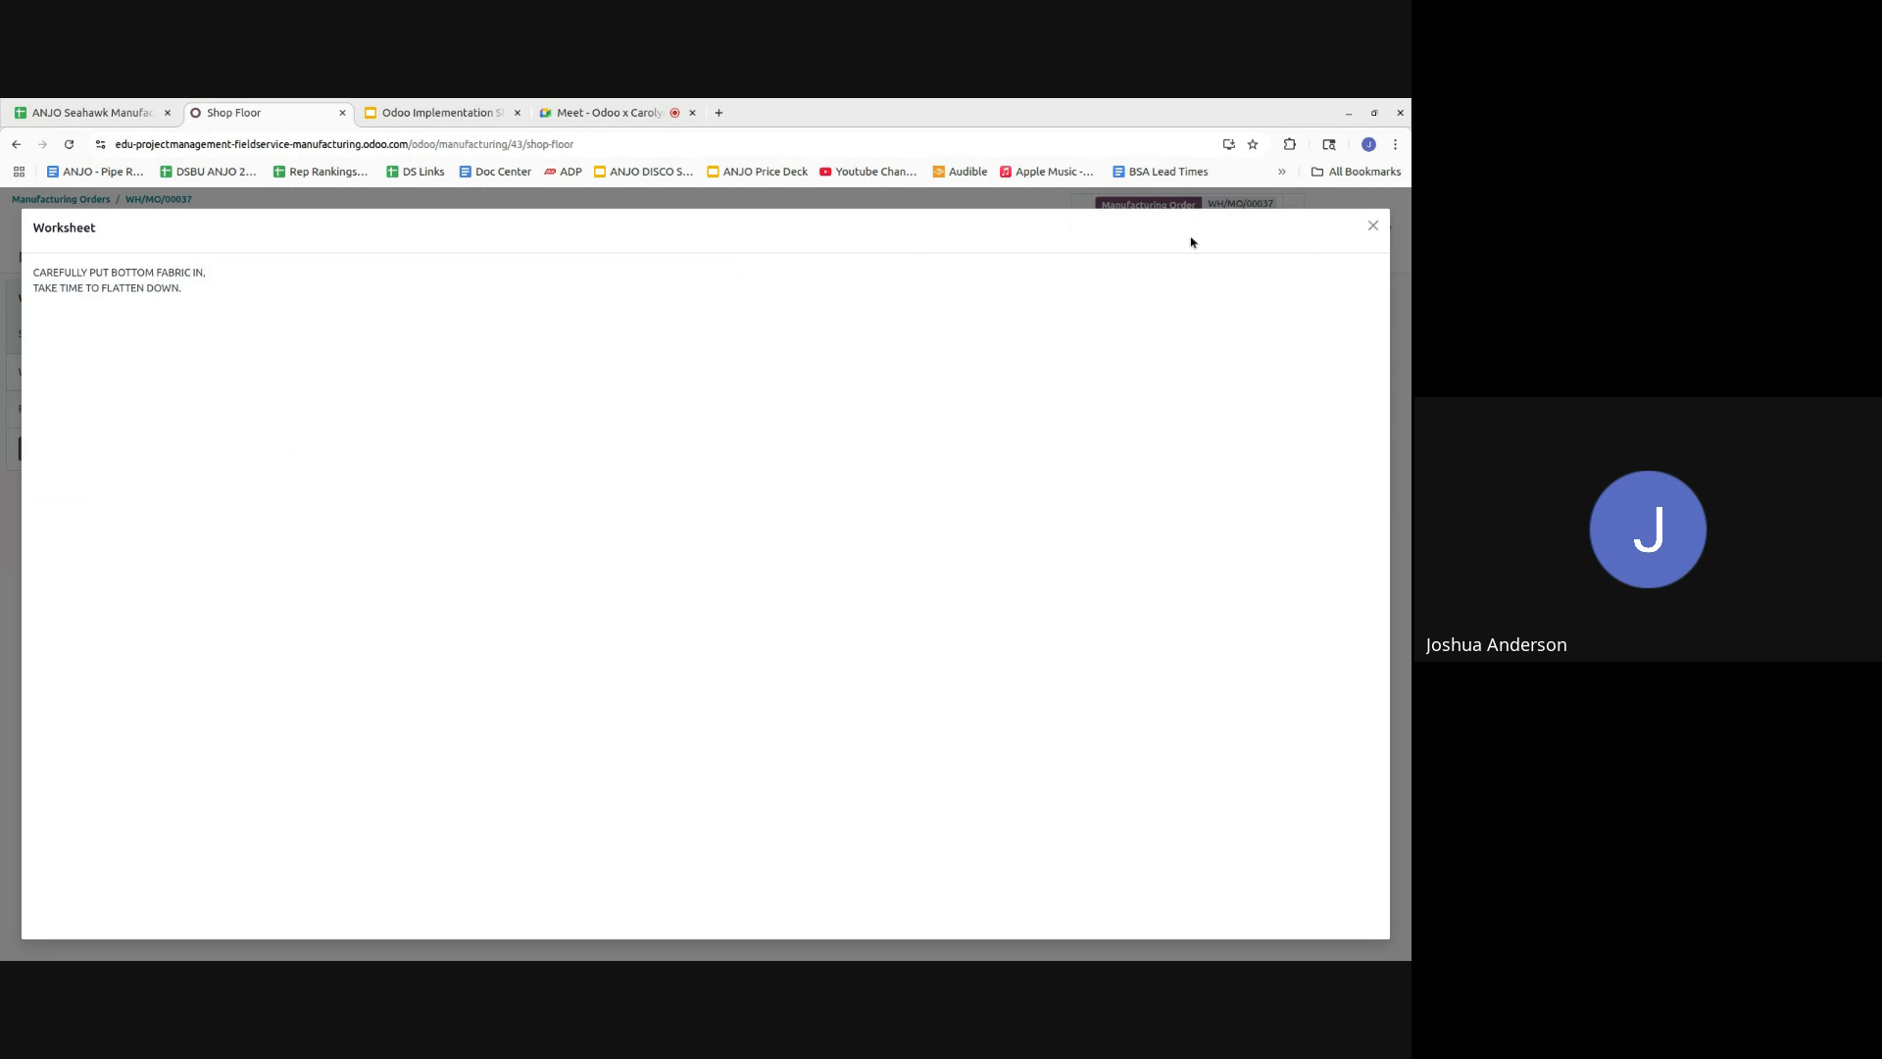
{"action": "left_click", "coordinate": [1373, 226]}
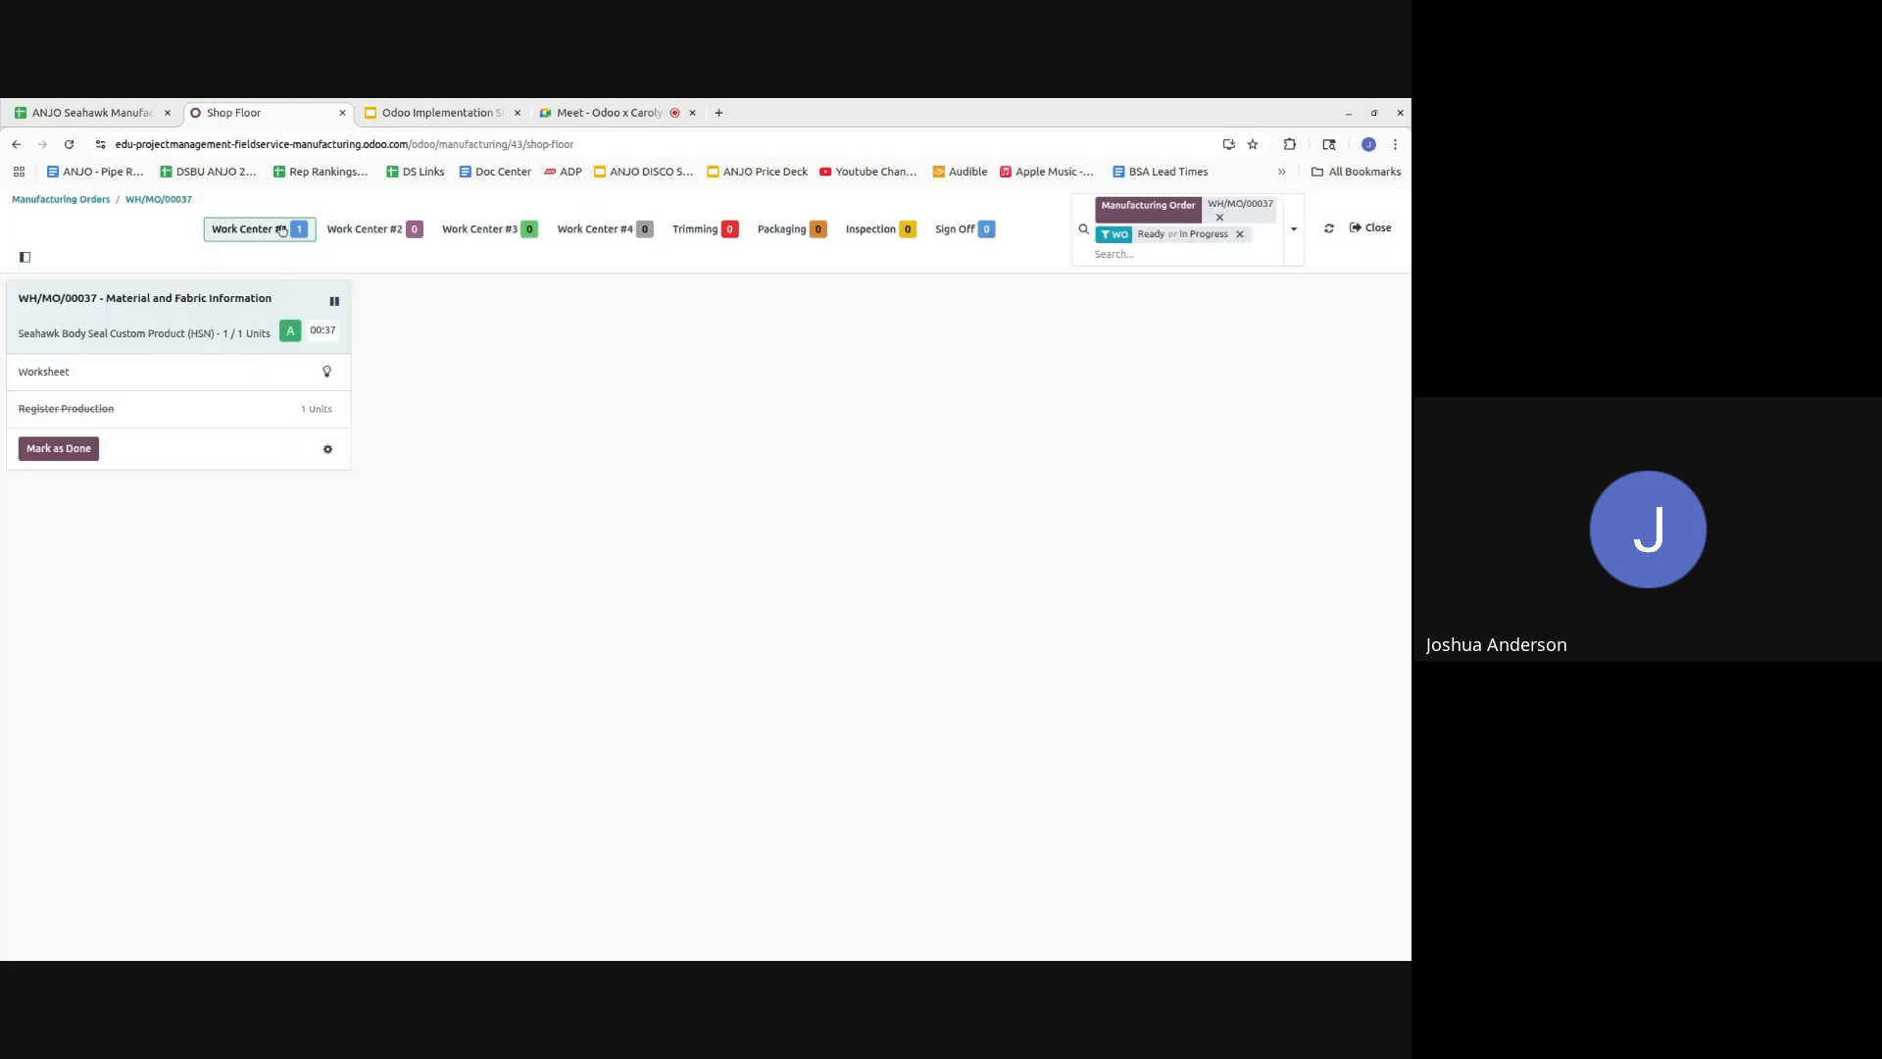
{"action": "left_click", "coordinate": [335, 302]}
{"action": "left_click", "coordinate": [58, 447]}
{"action": "left_click", "coordinate": [280, 454]}
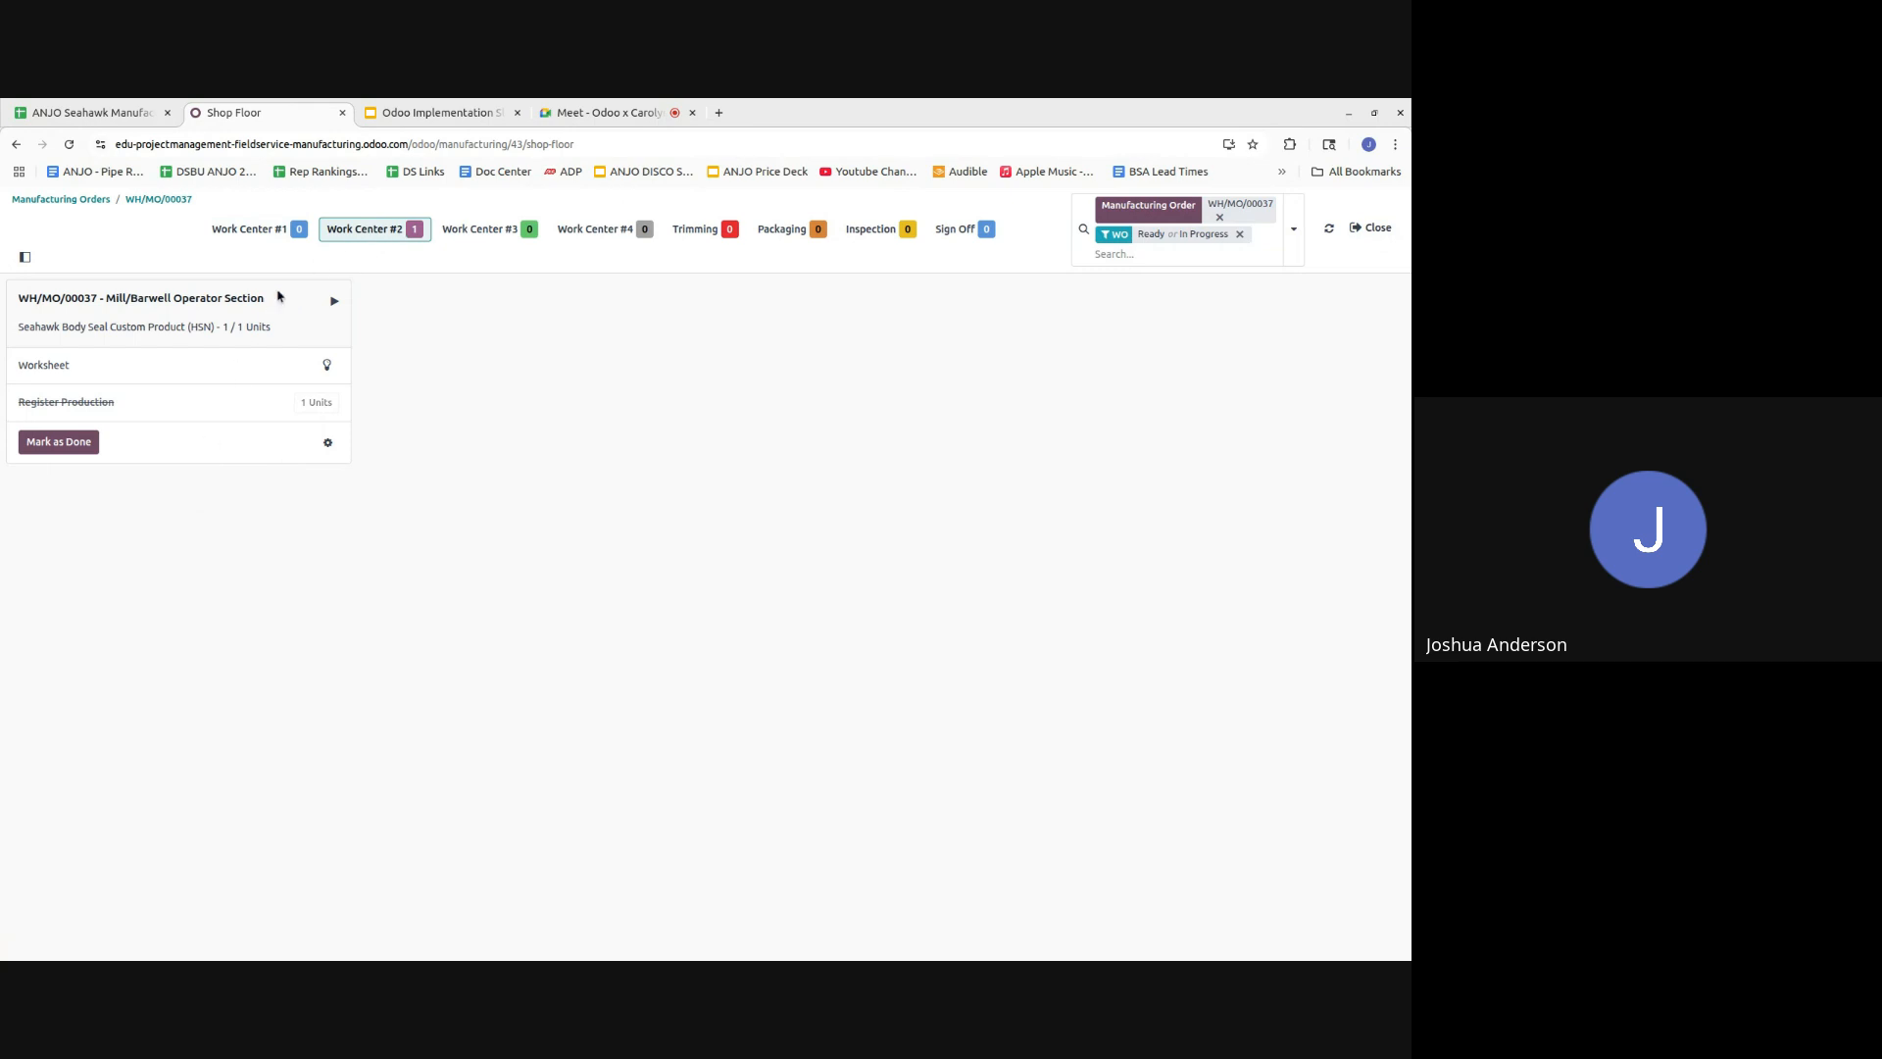
- Start the Mill/Barwell Operator Section work order, review its job traveler worksheet, and mark it as done
{"action": "left_click", "coordinate": [298, 353]}
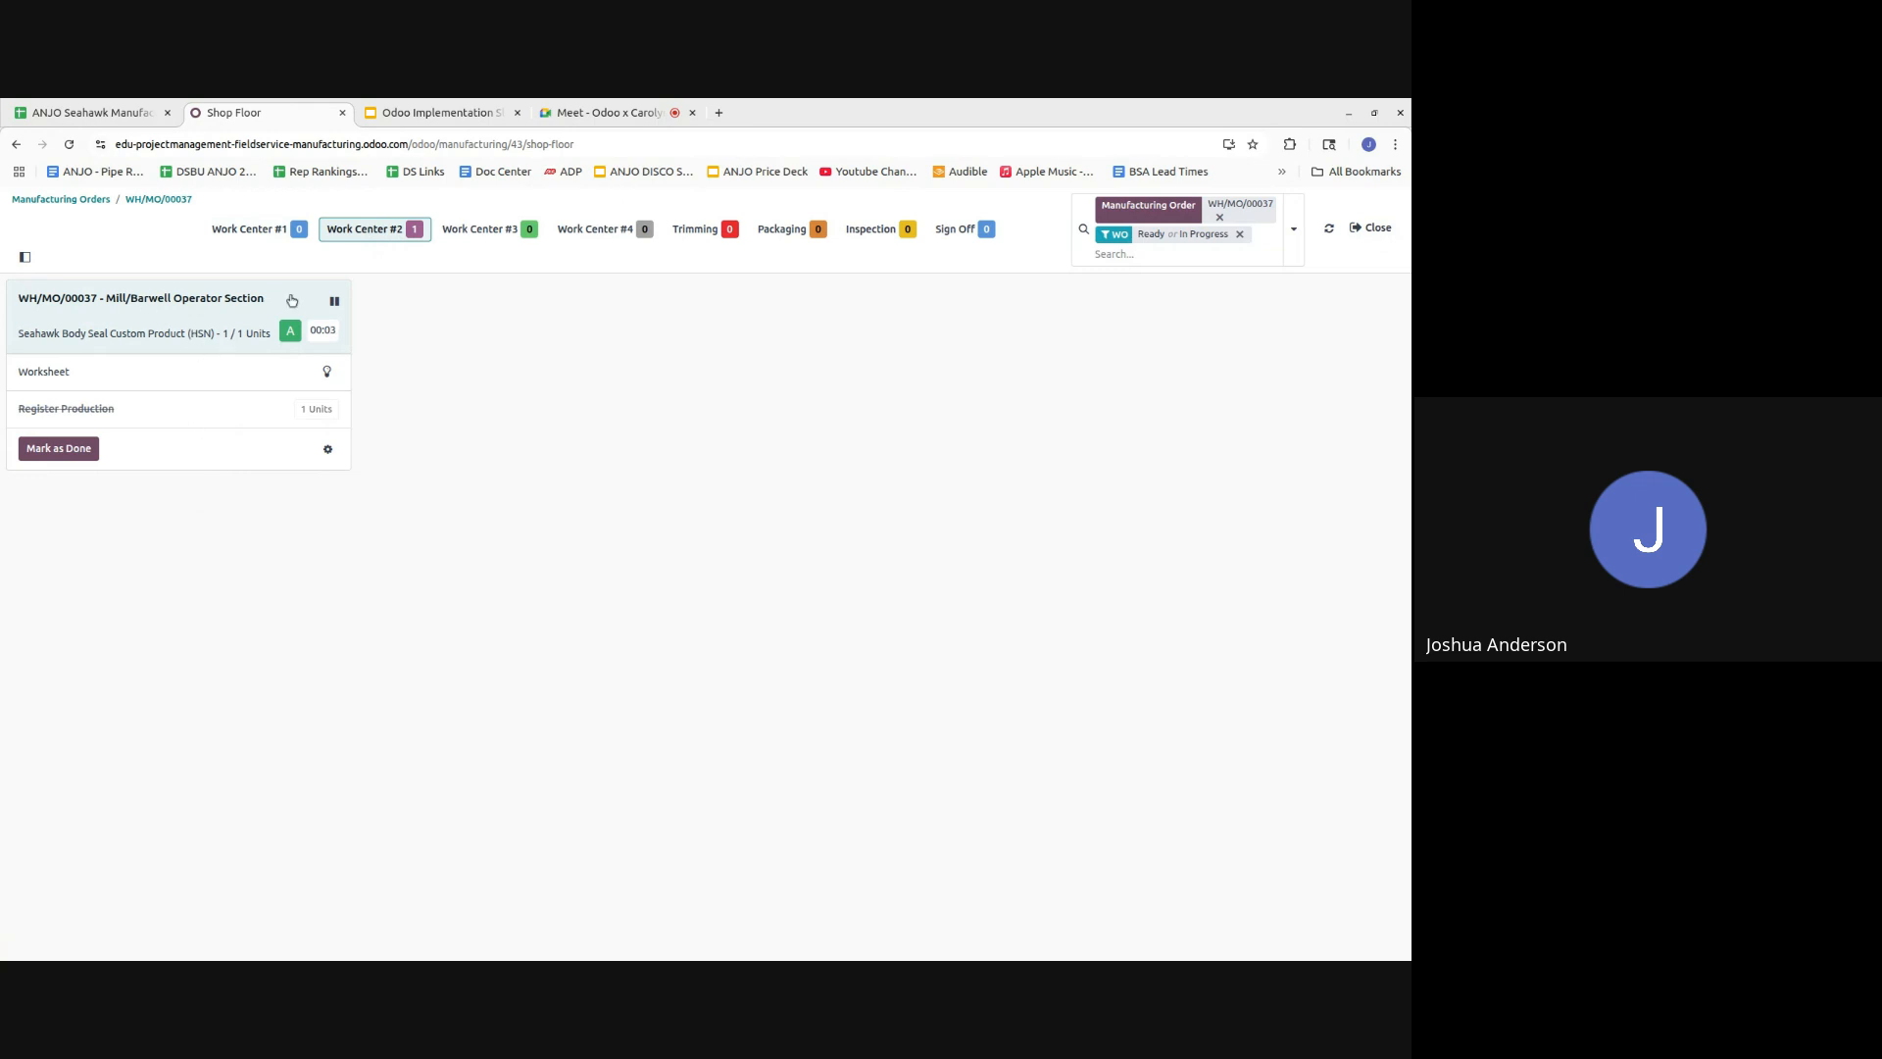
{"action": "left_click", "coordinate": [326, 377]}
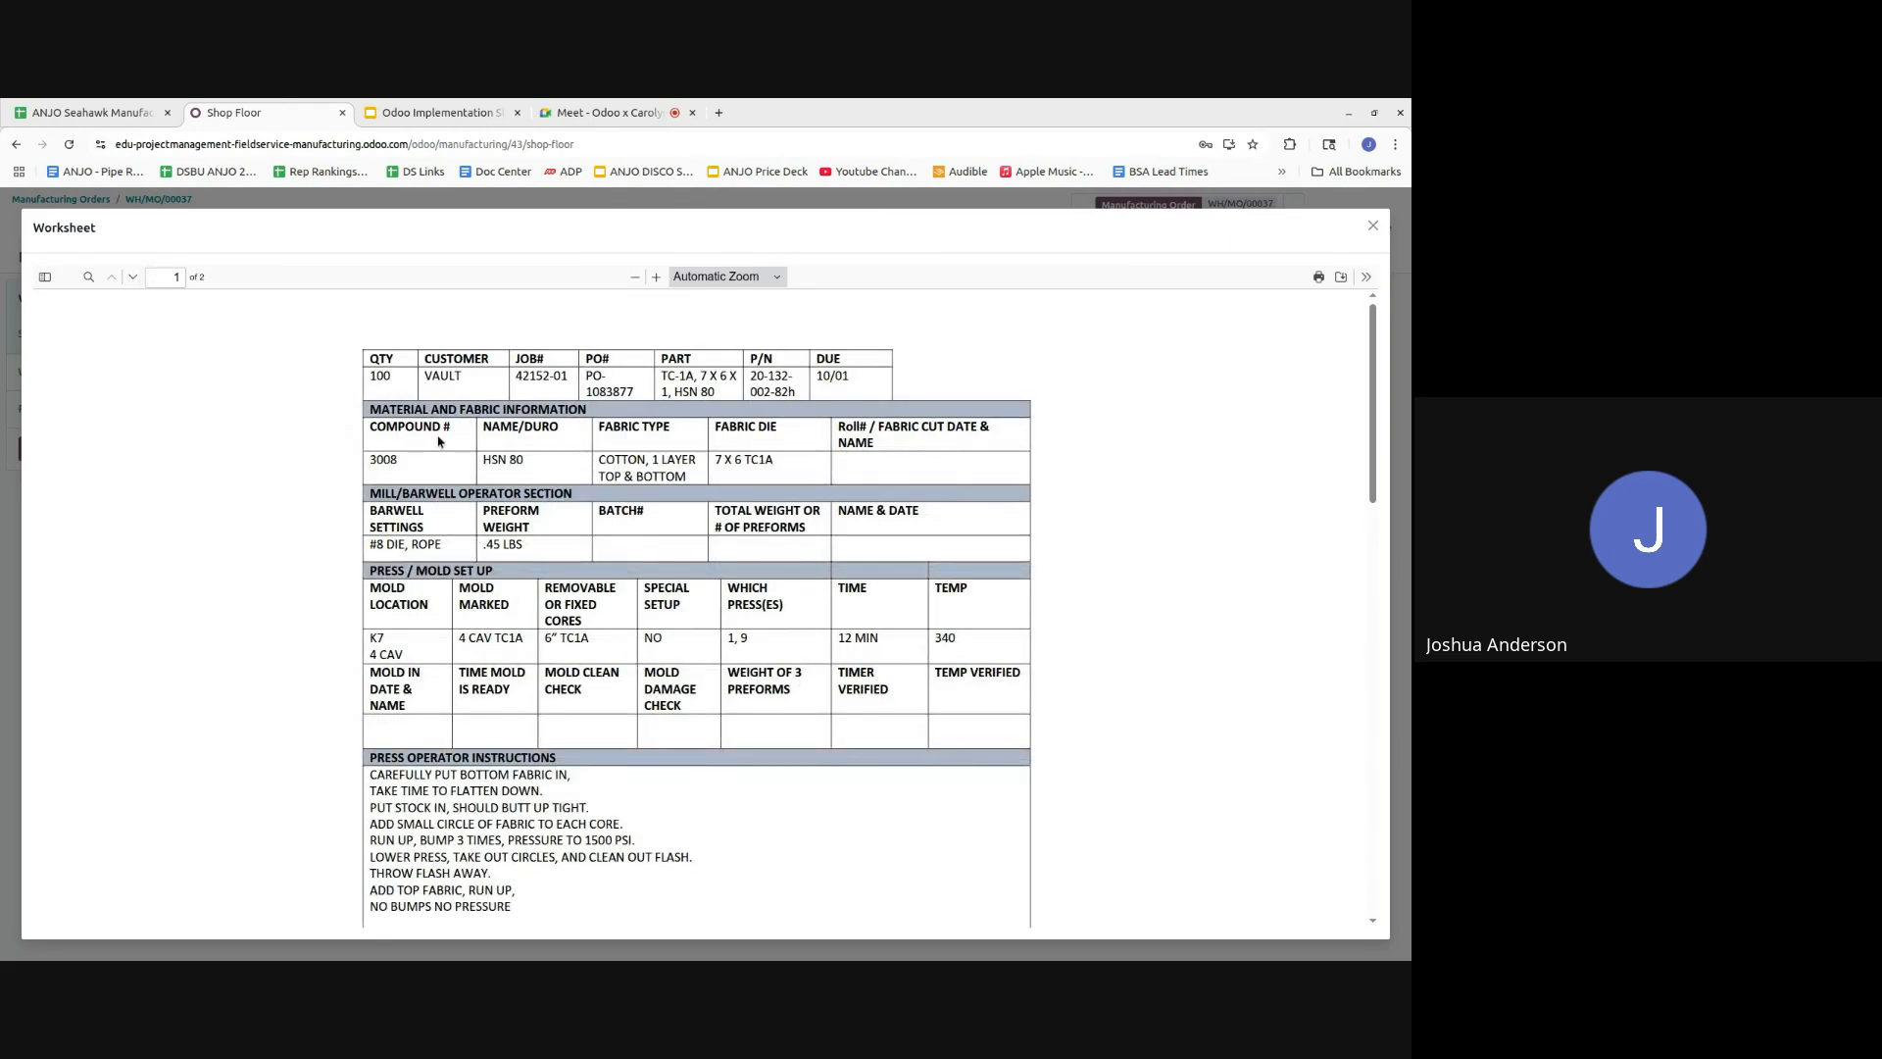
{"action": "scroll", "coordinate": [442, 475], "scroll_direction": "down", "scroll_amount": 2}
{"action": "scroll", "coordinate": [441, 468], "scroll_direction": "up", "scroll_amount": 3}
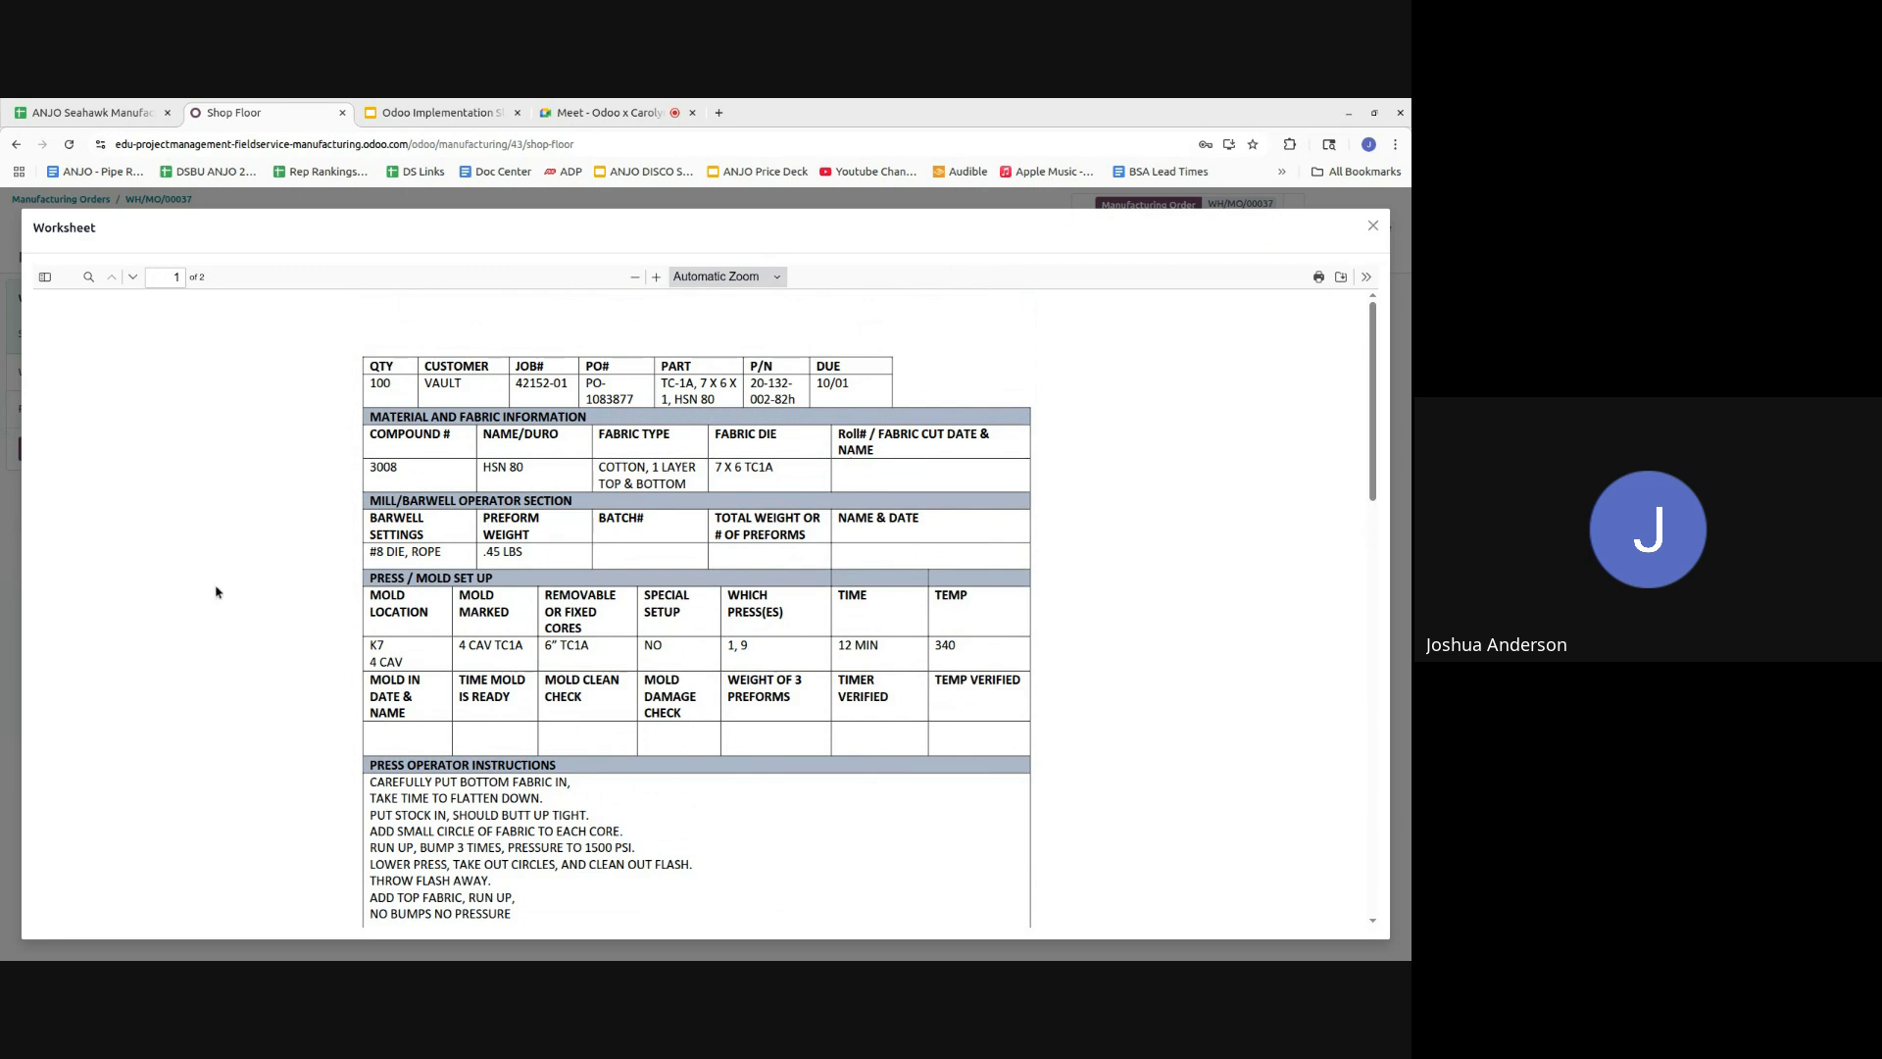
{"action": "scroll", "coordinate": [216, 592], "scroll_direction": "down", "scroll_amount": 15}
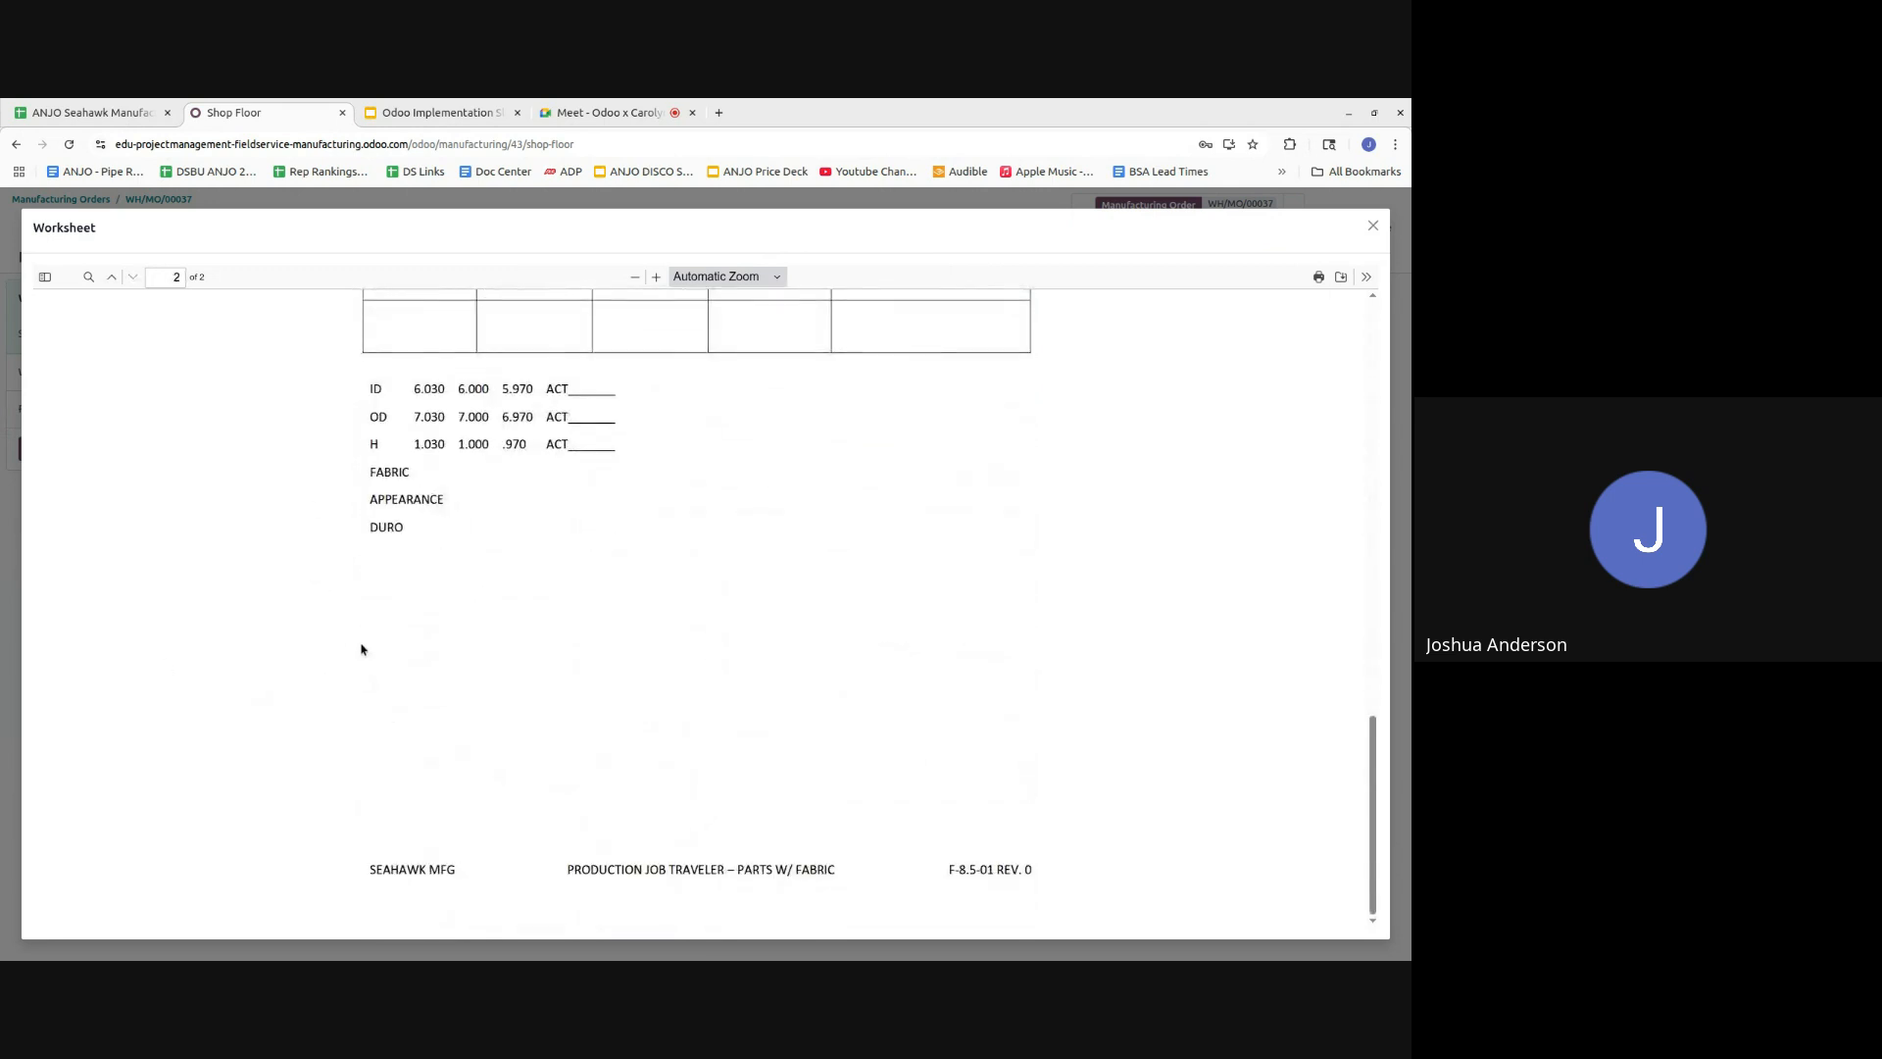
{"action": "scroll", "coordinate": [476, 656], "scroll_direction": "up", "scroll_amount": 15}
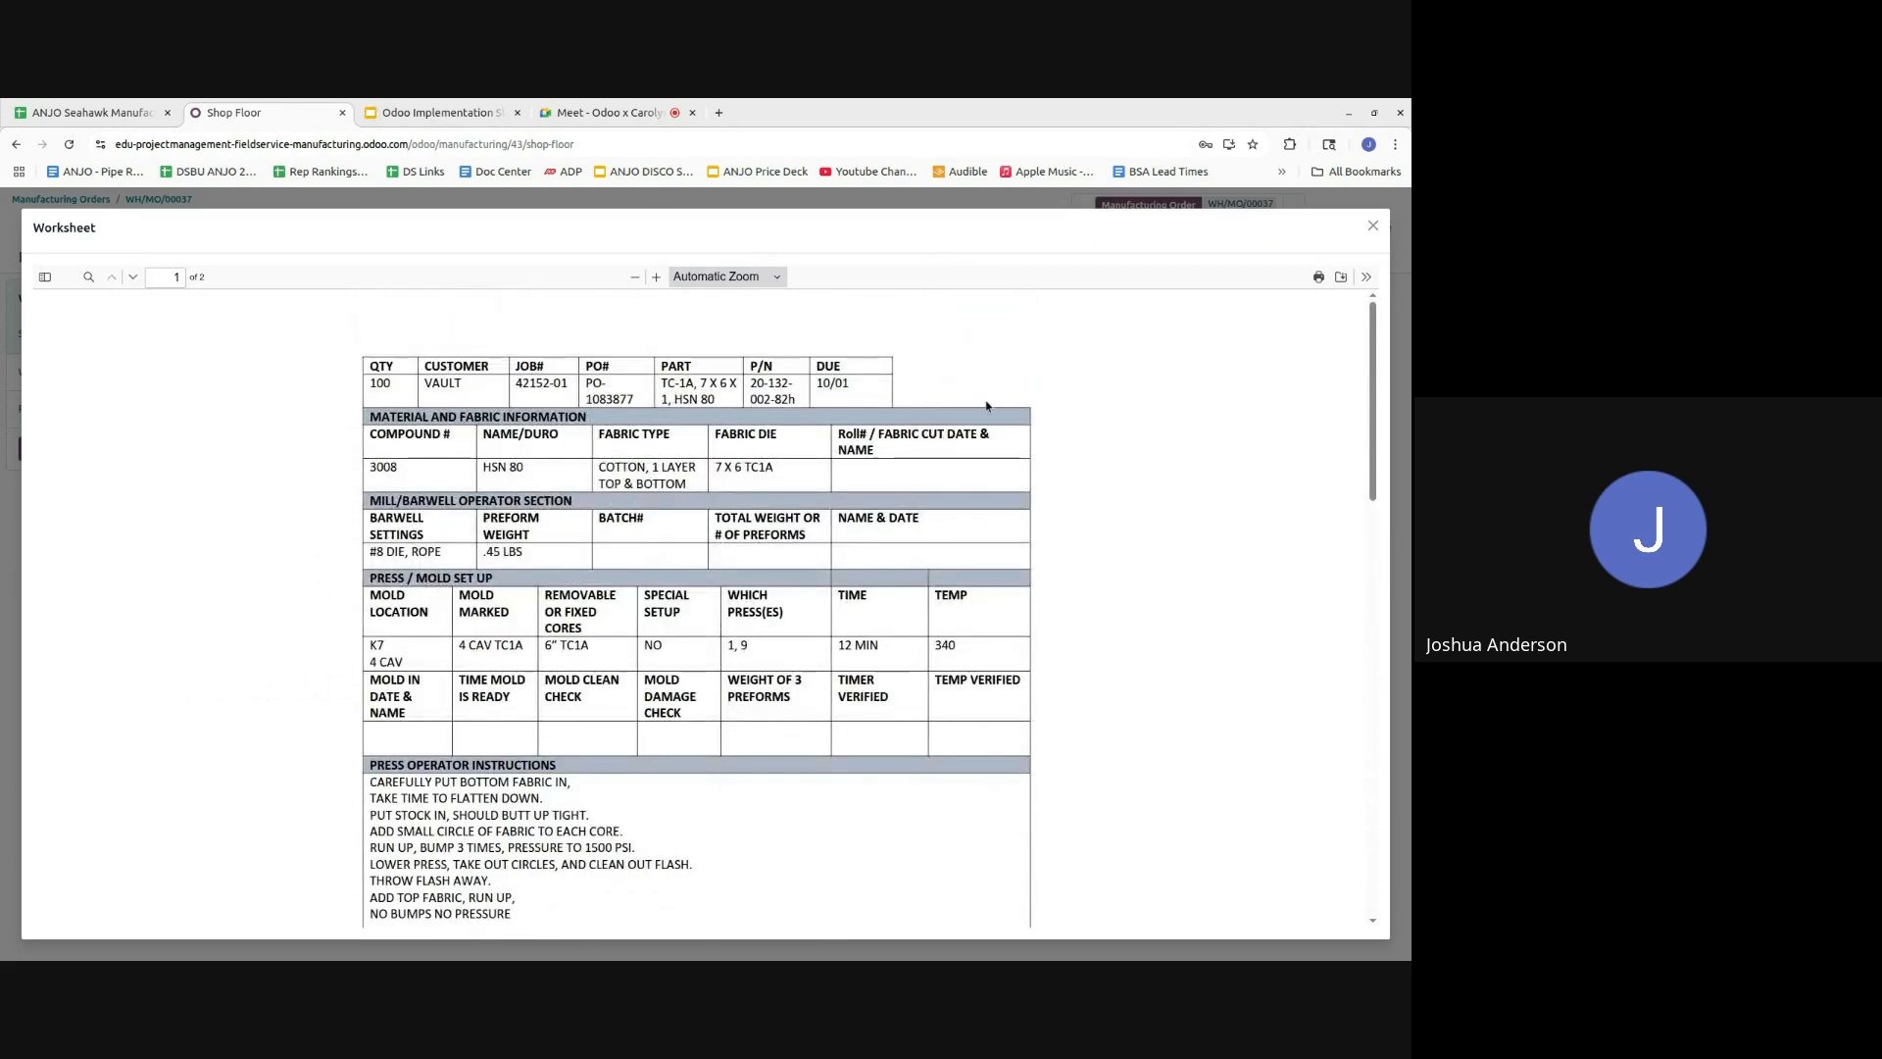
{"action": "left_click", "coordinate": [1372, 226]}
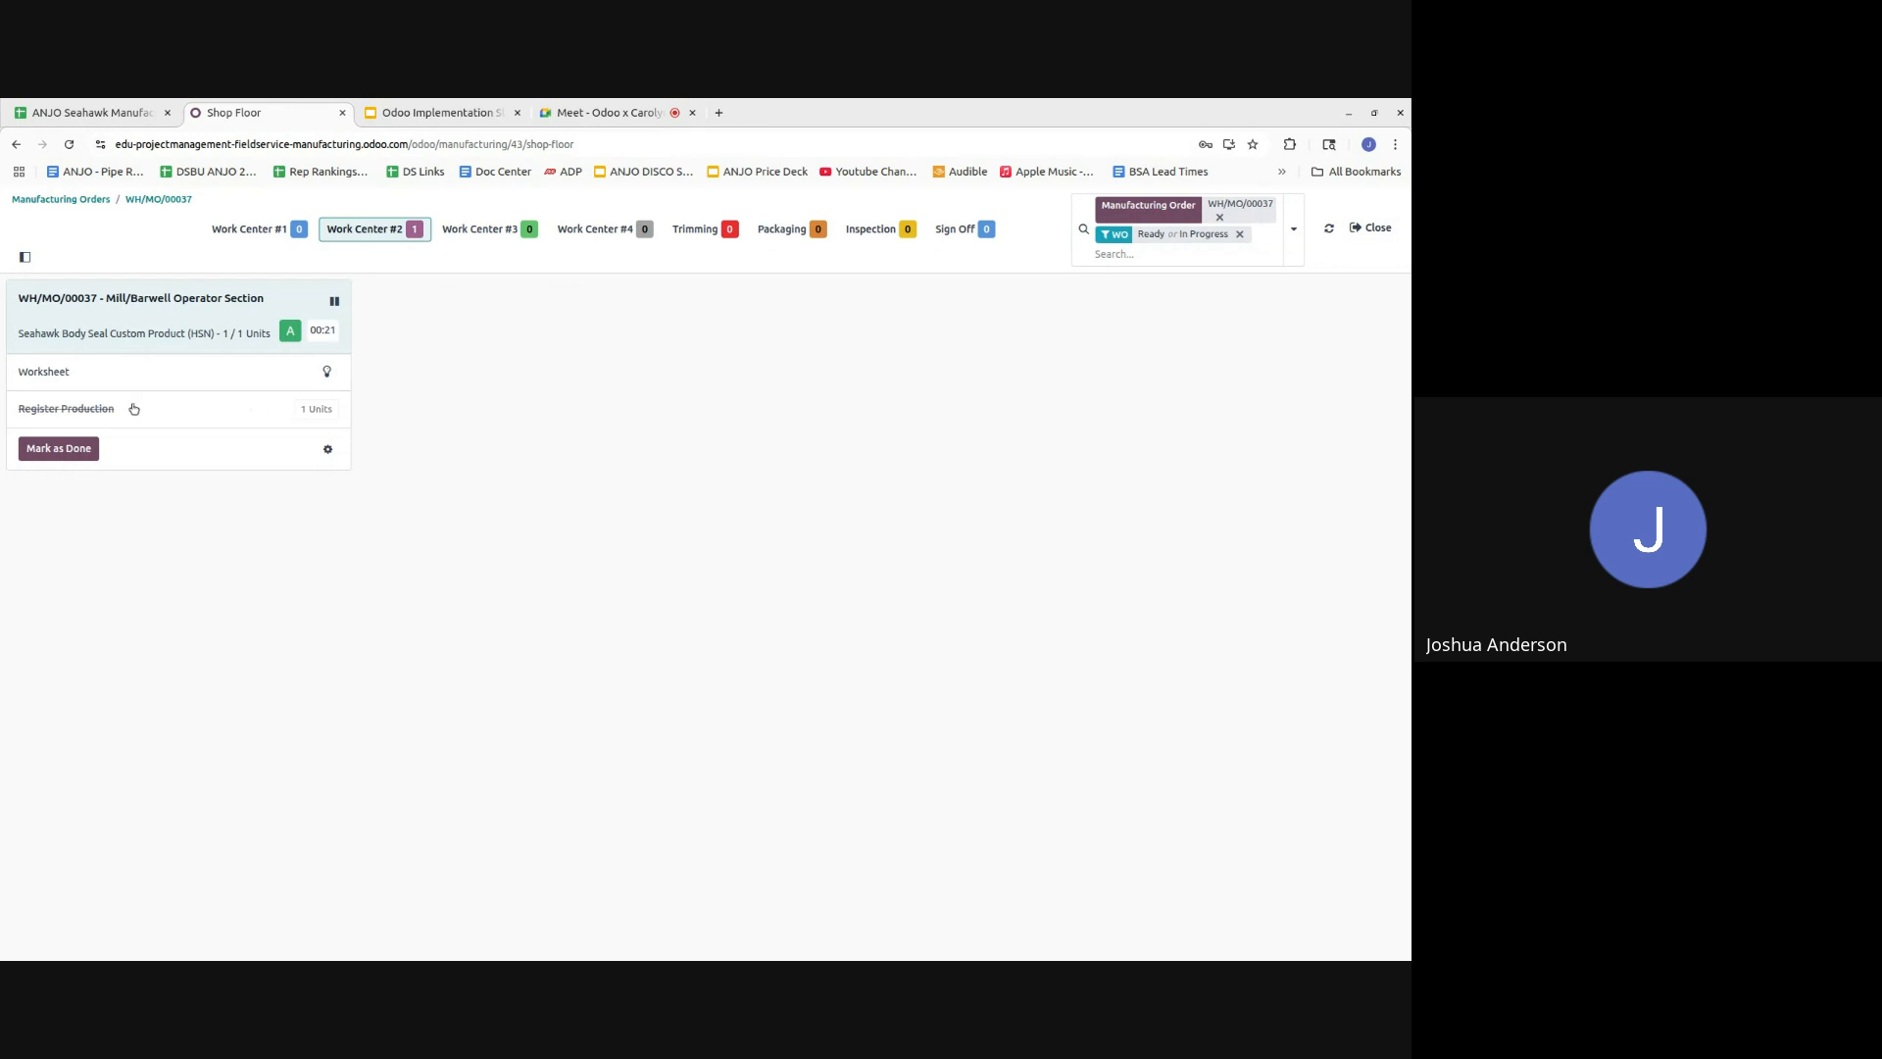
{"action": "left_click", "coordinate": [92, 453]}
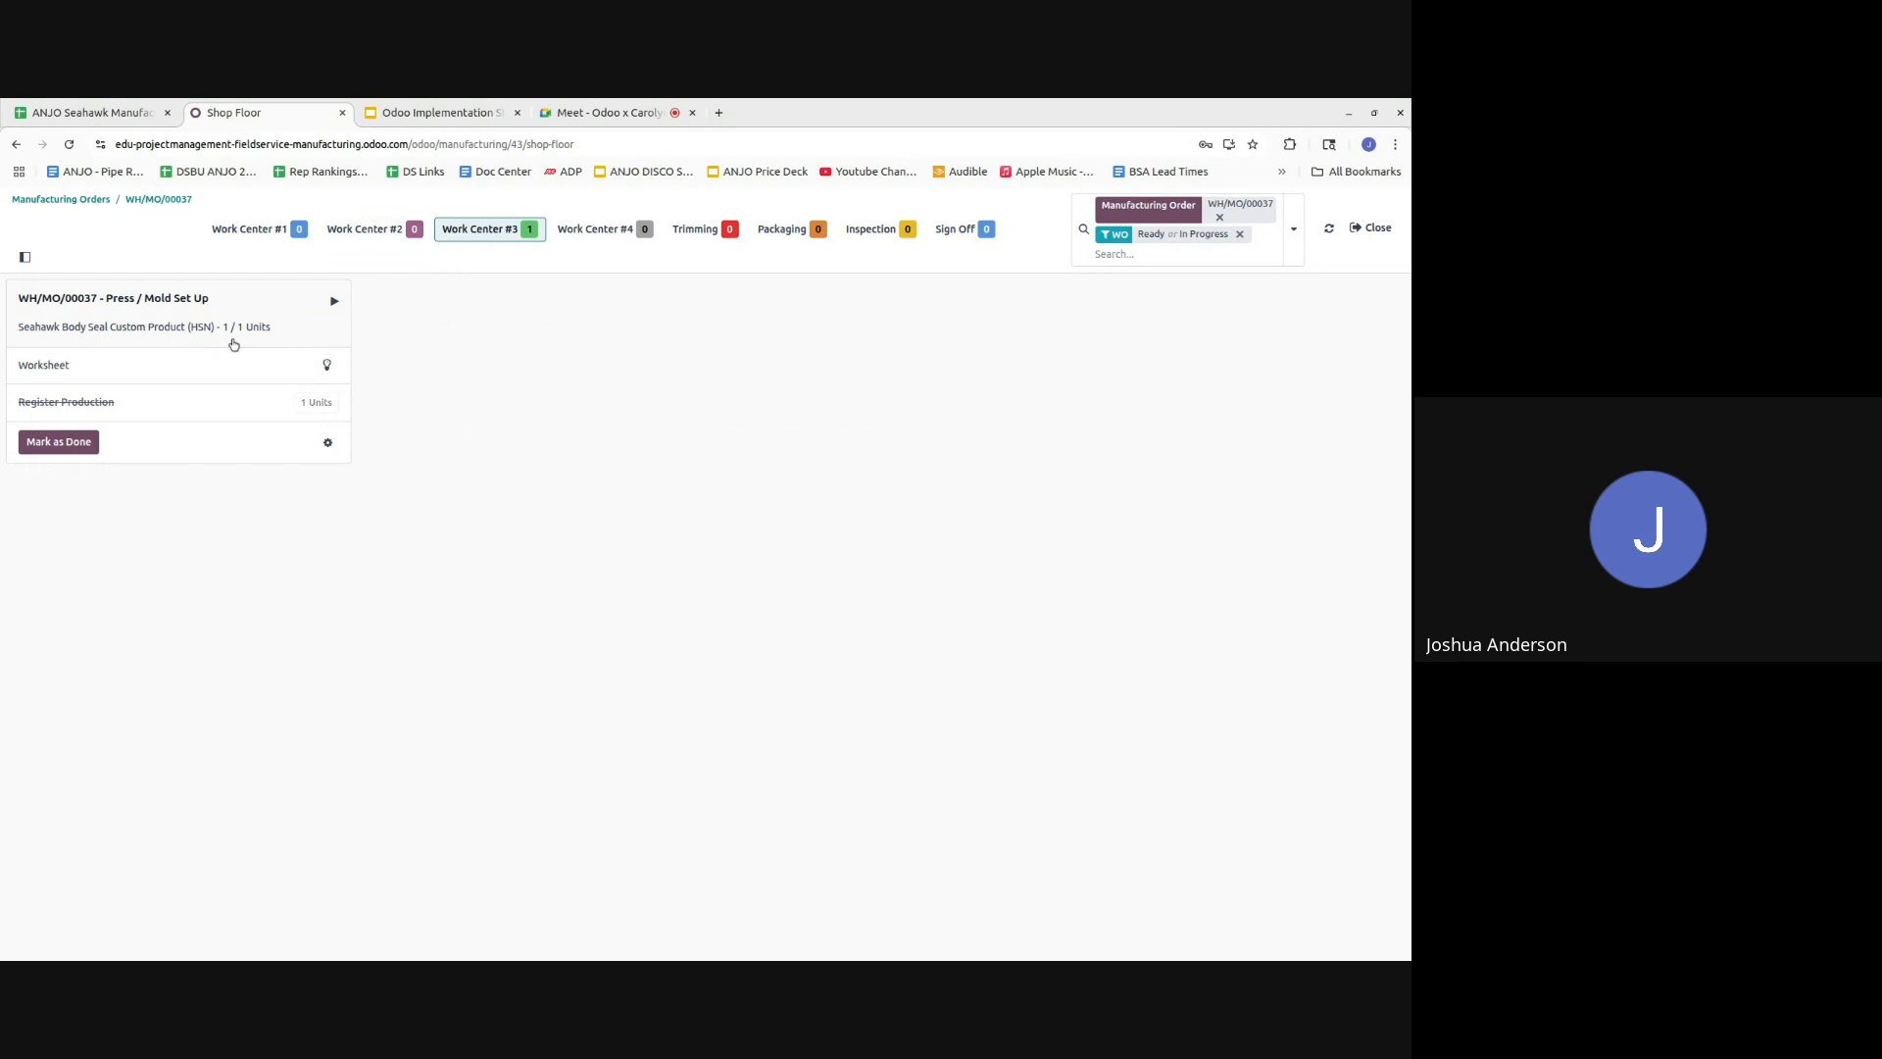
- Start the Press / Mold Set Up work order, read its worksheet instructions, and mark it as done
{"action": "left_click", "coordinate": [334, 306]}
{"action": "left_click", "coordinate": [326, 371]}
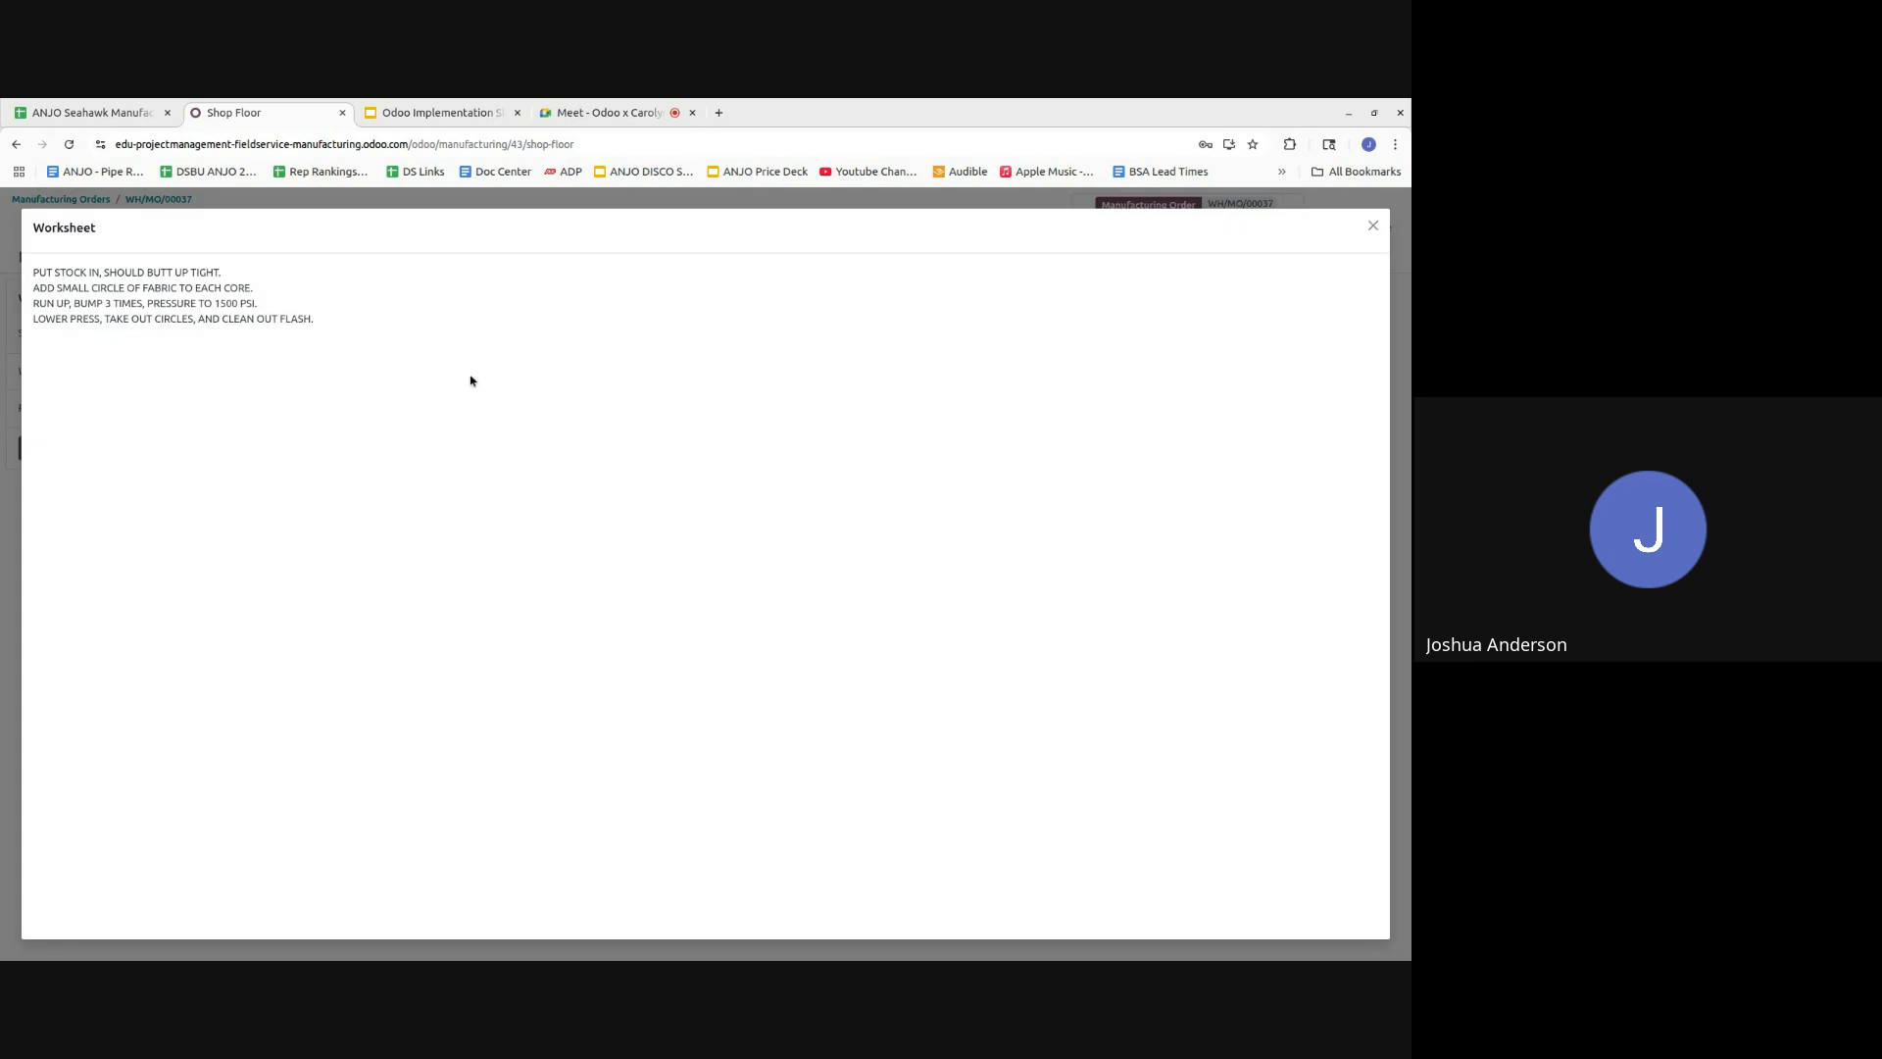
{"action": "left_click", "coordinate": [1372, 226]}
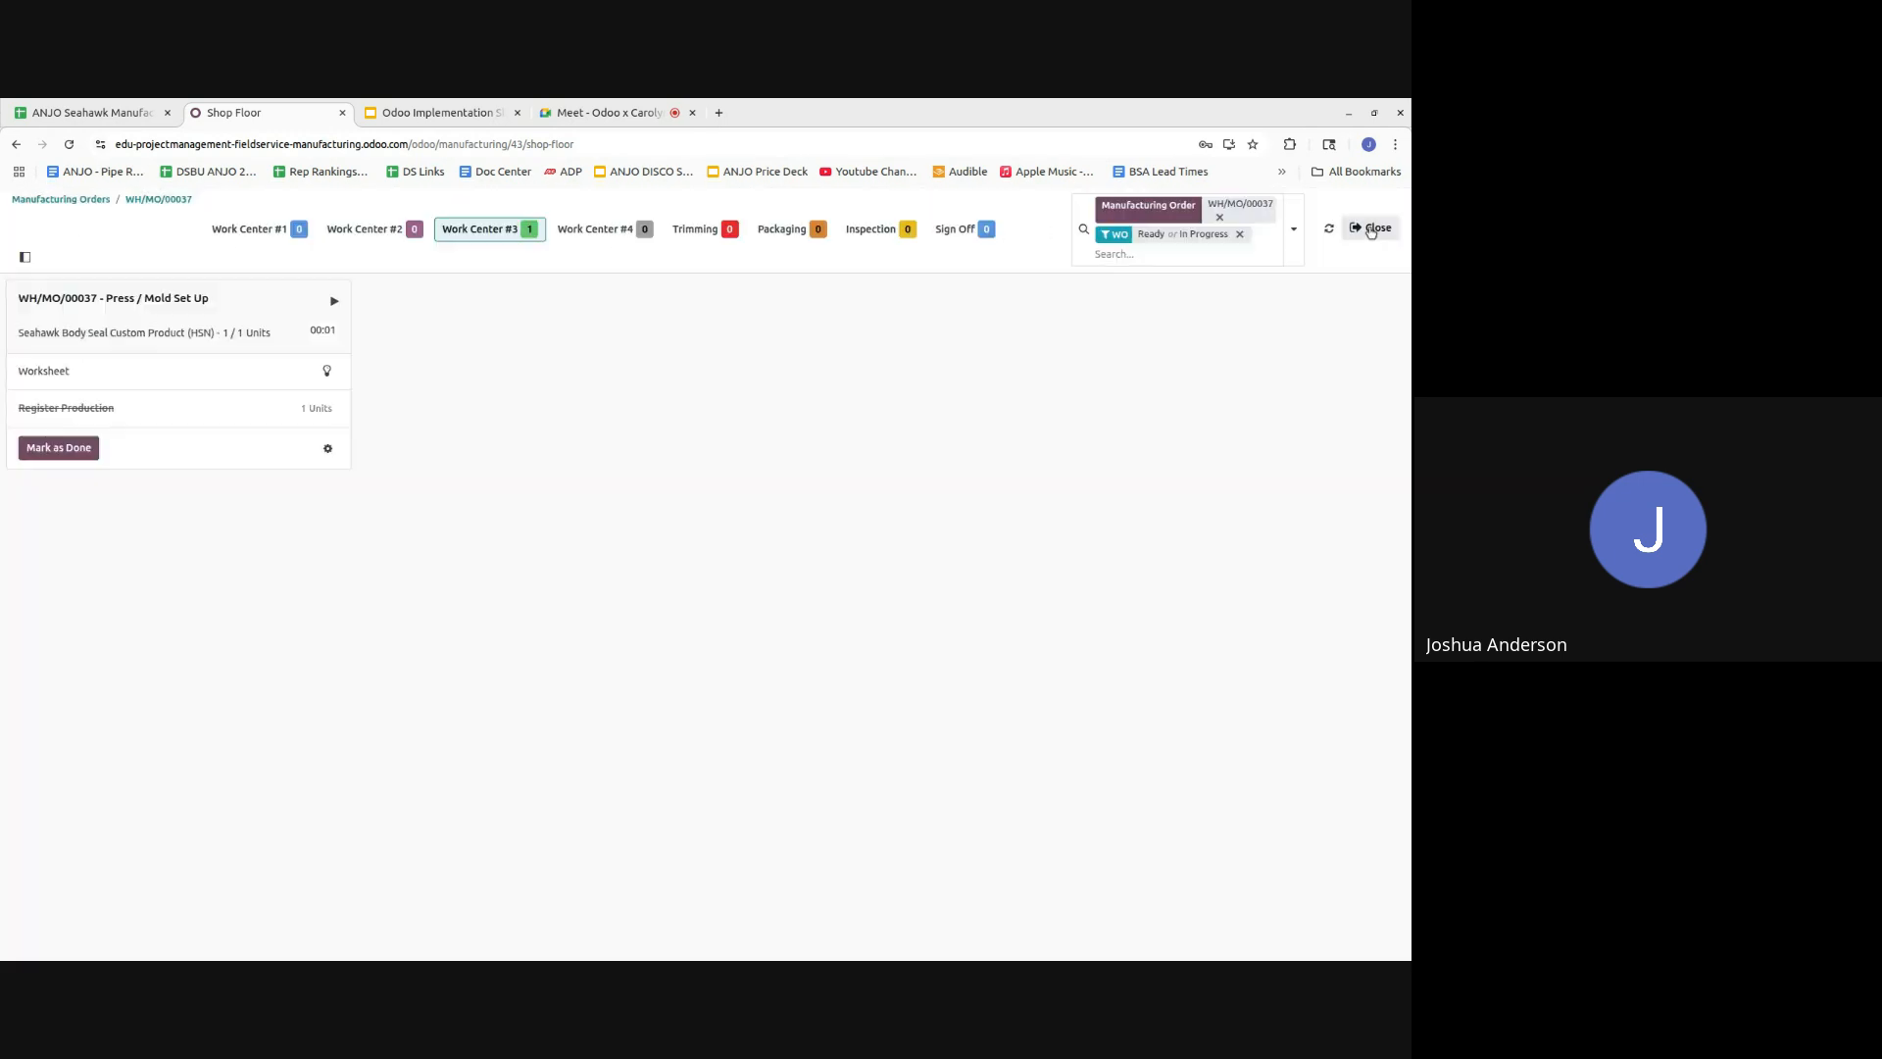
{"action": "left_click", "coordinate": [87, 447]}
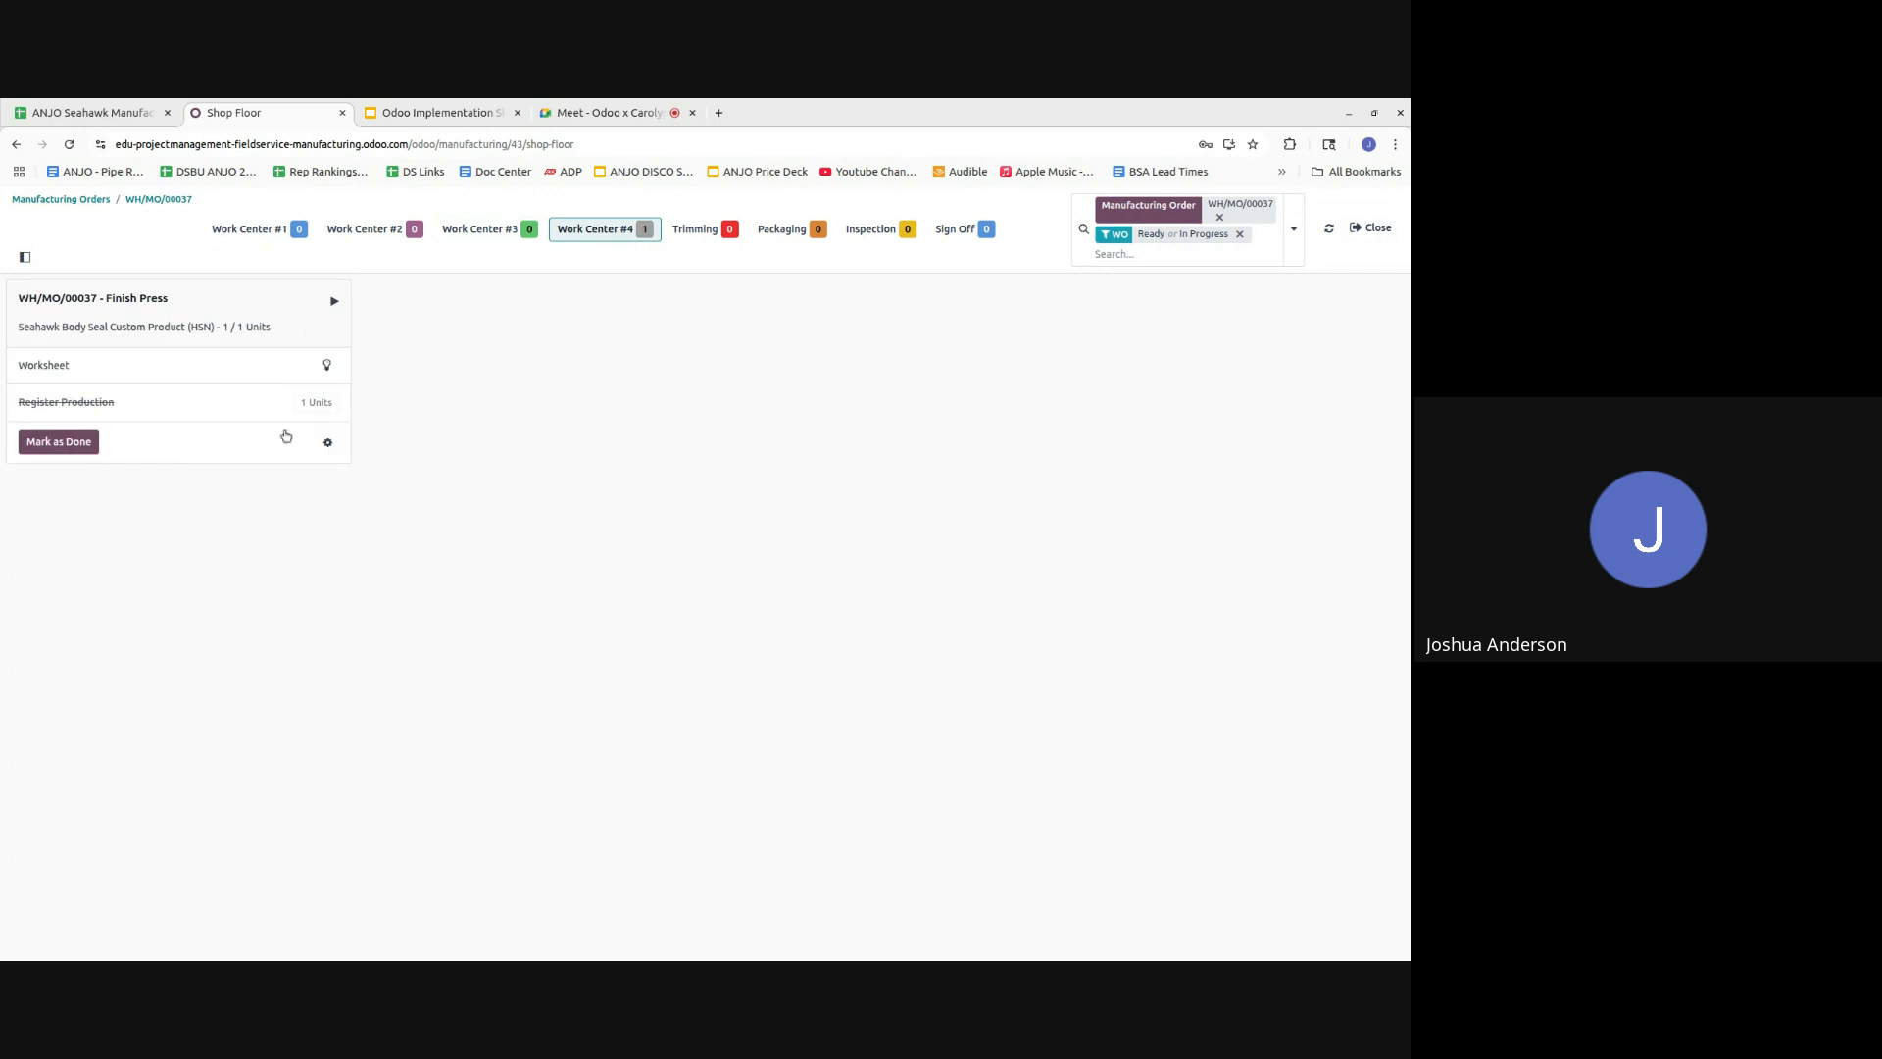
- Mark the Finish Press, Trimming and Packaging work orders as done
{"action": "left_click", "coordinate": [59, 443]}
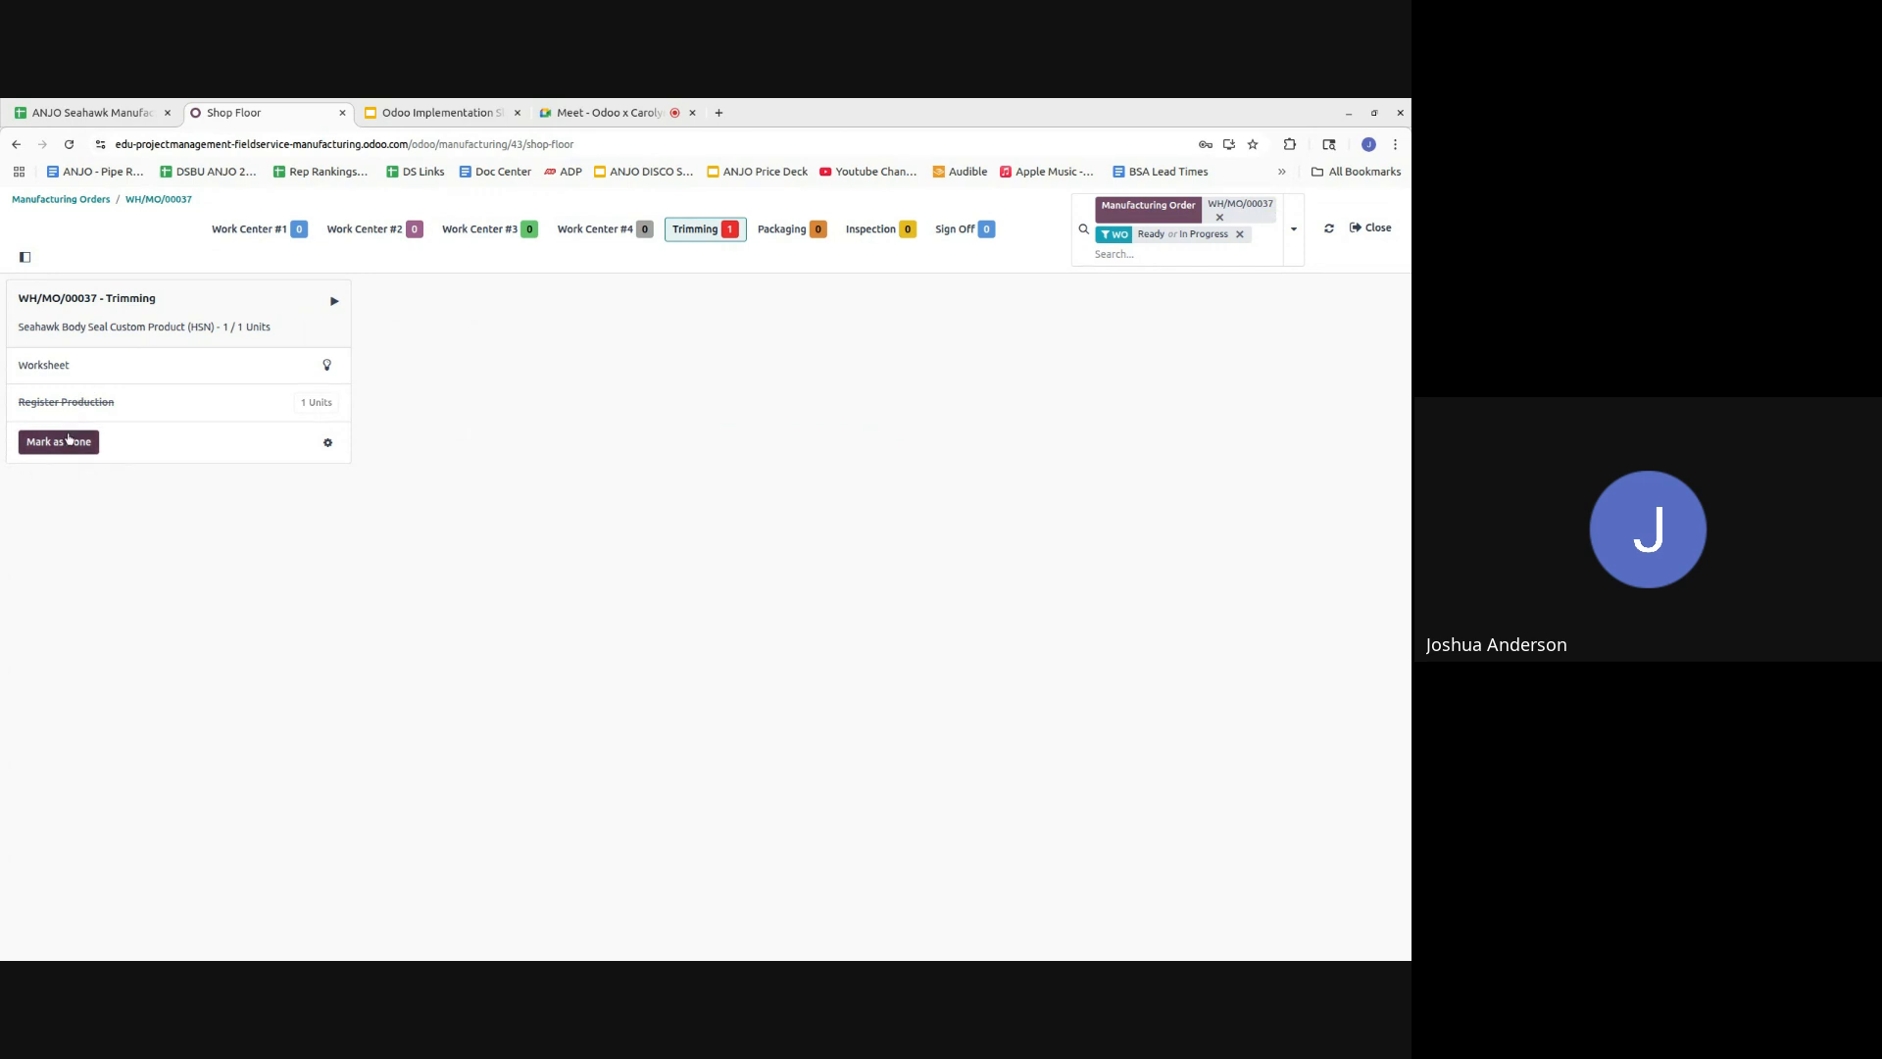
{"action": "left_click", "coordinate": [69, 442]}
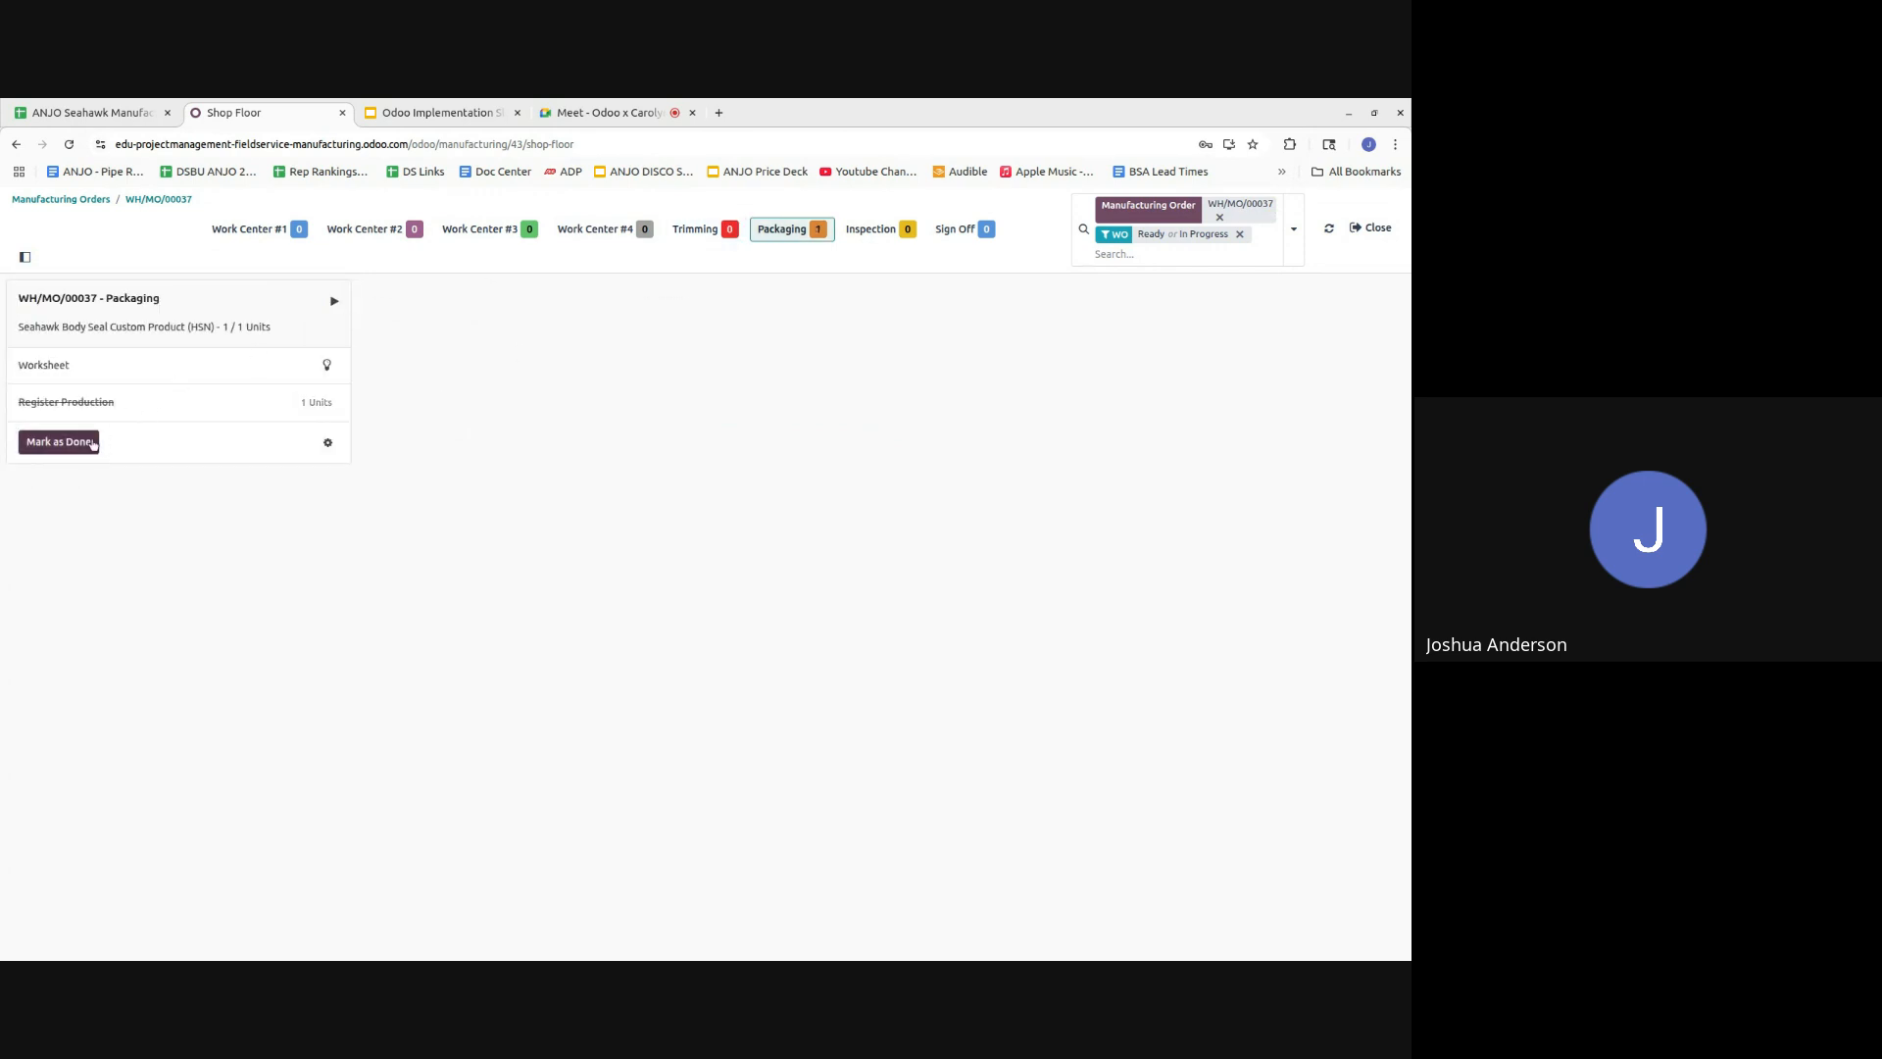
{"action": "left_click", "coordinate": [90, 442]}
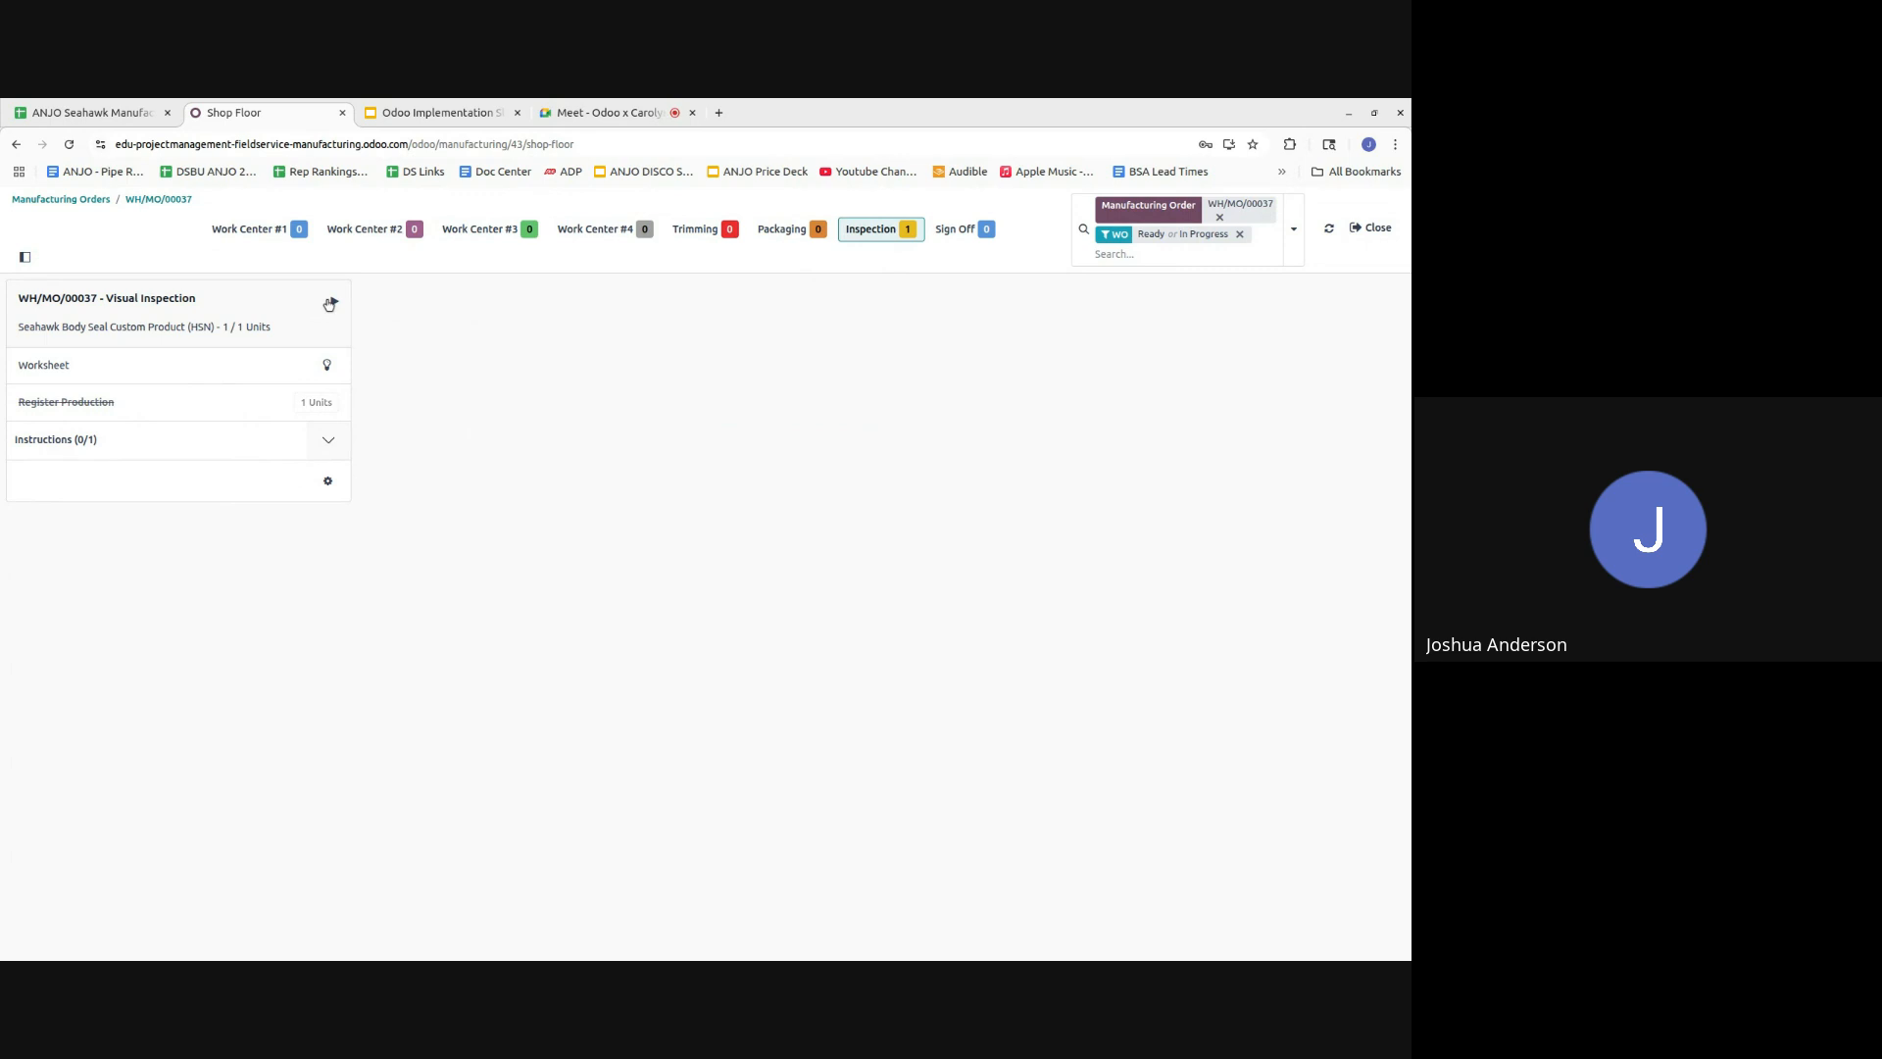
- Review the Visual Inspection checklist, pass Seahawk Manufacturing Quality Check #1, and mark the work order as done
{"action": "left_click", "coordinate": [327, 363]}
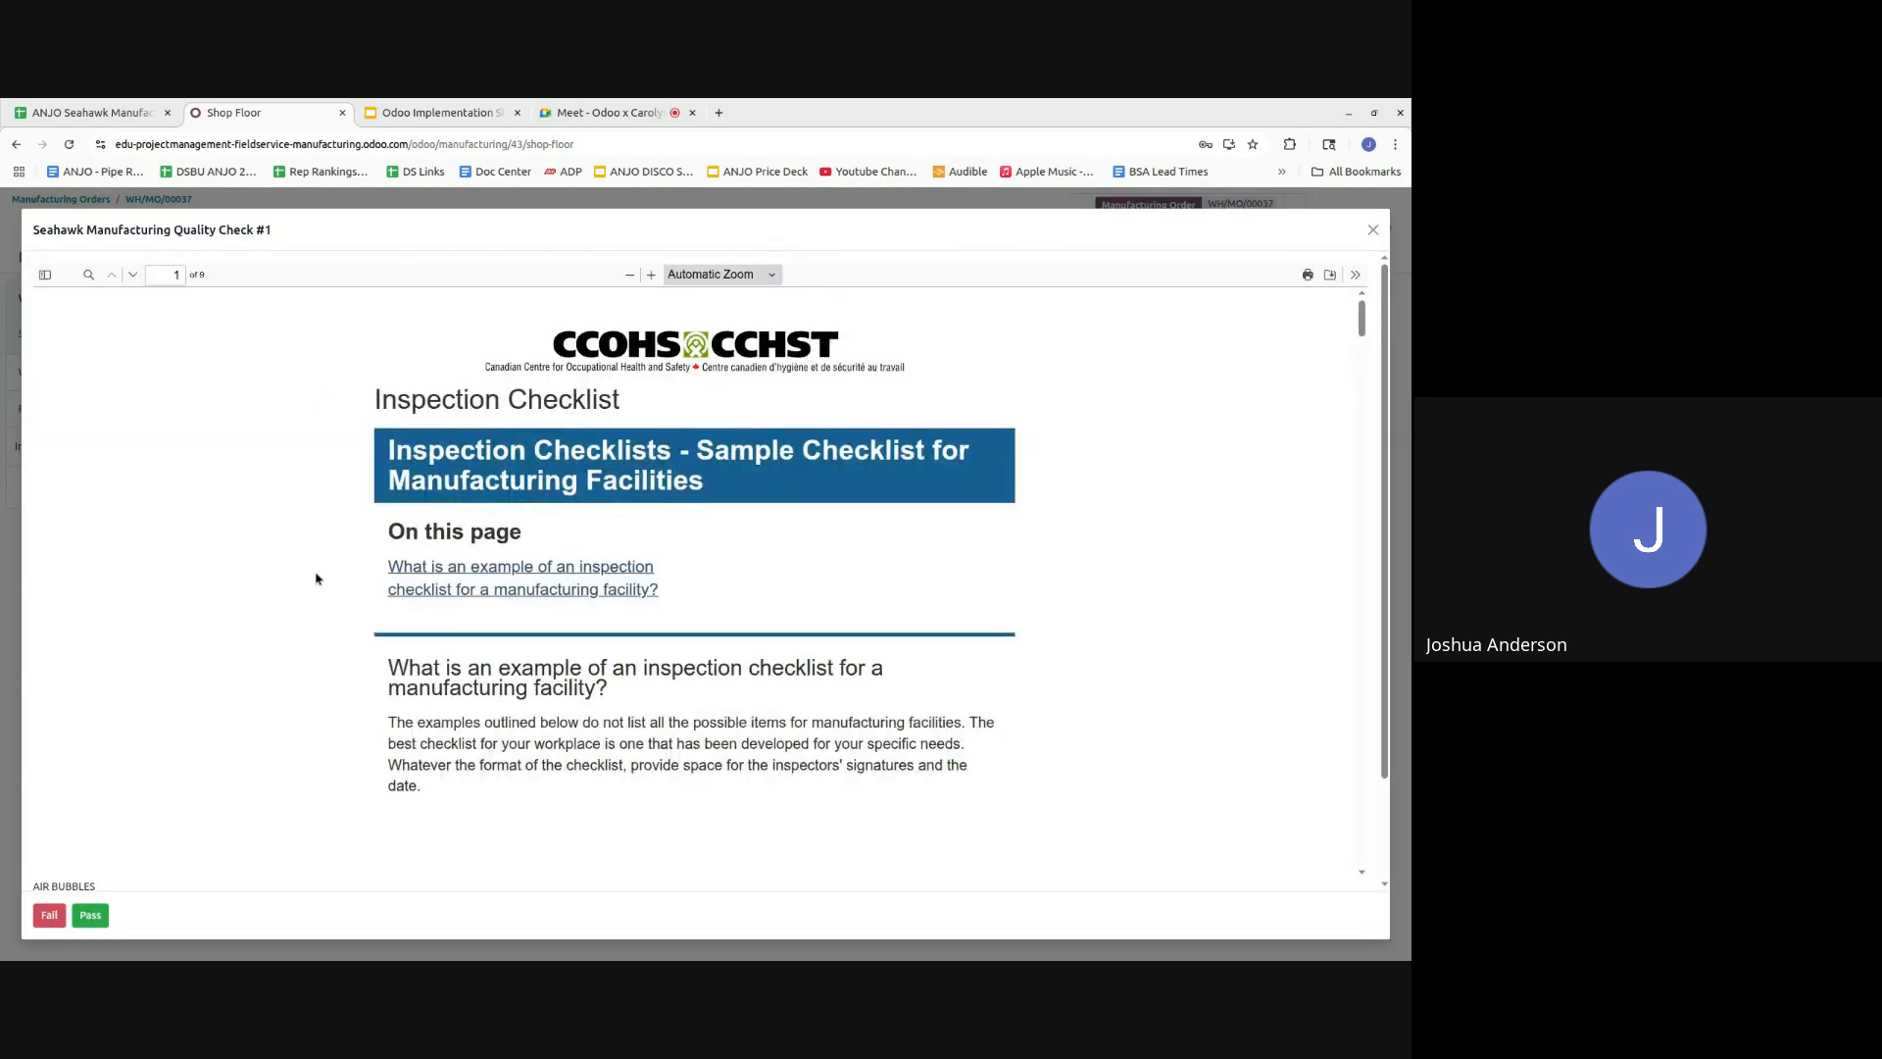
{"action": "scroll", "coordinate": [492, 638], "scroll_direction": "down", "scroll_amount": 8}
{"action": "scroll", "coordinate": [508, 643], "scroll_direction": "up", "scroll_amount": 8}
{"action": "scroll", "coordinate": [320, 401], "scroll_direction": "down", "scroll_amount": 8}
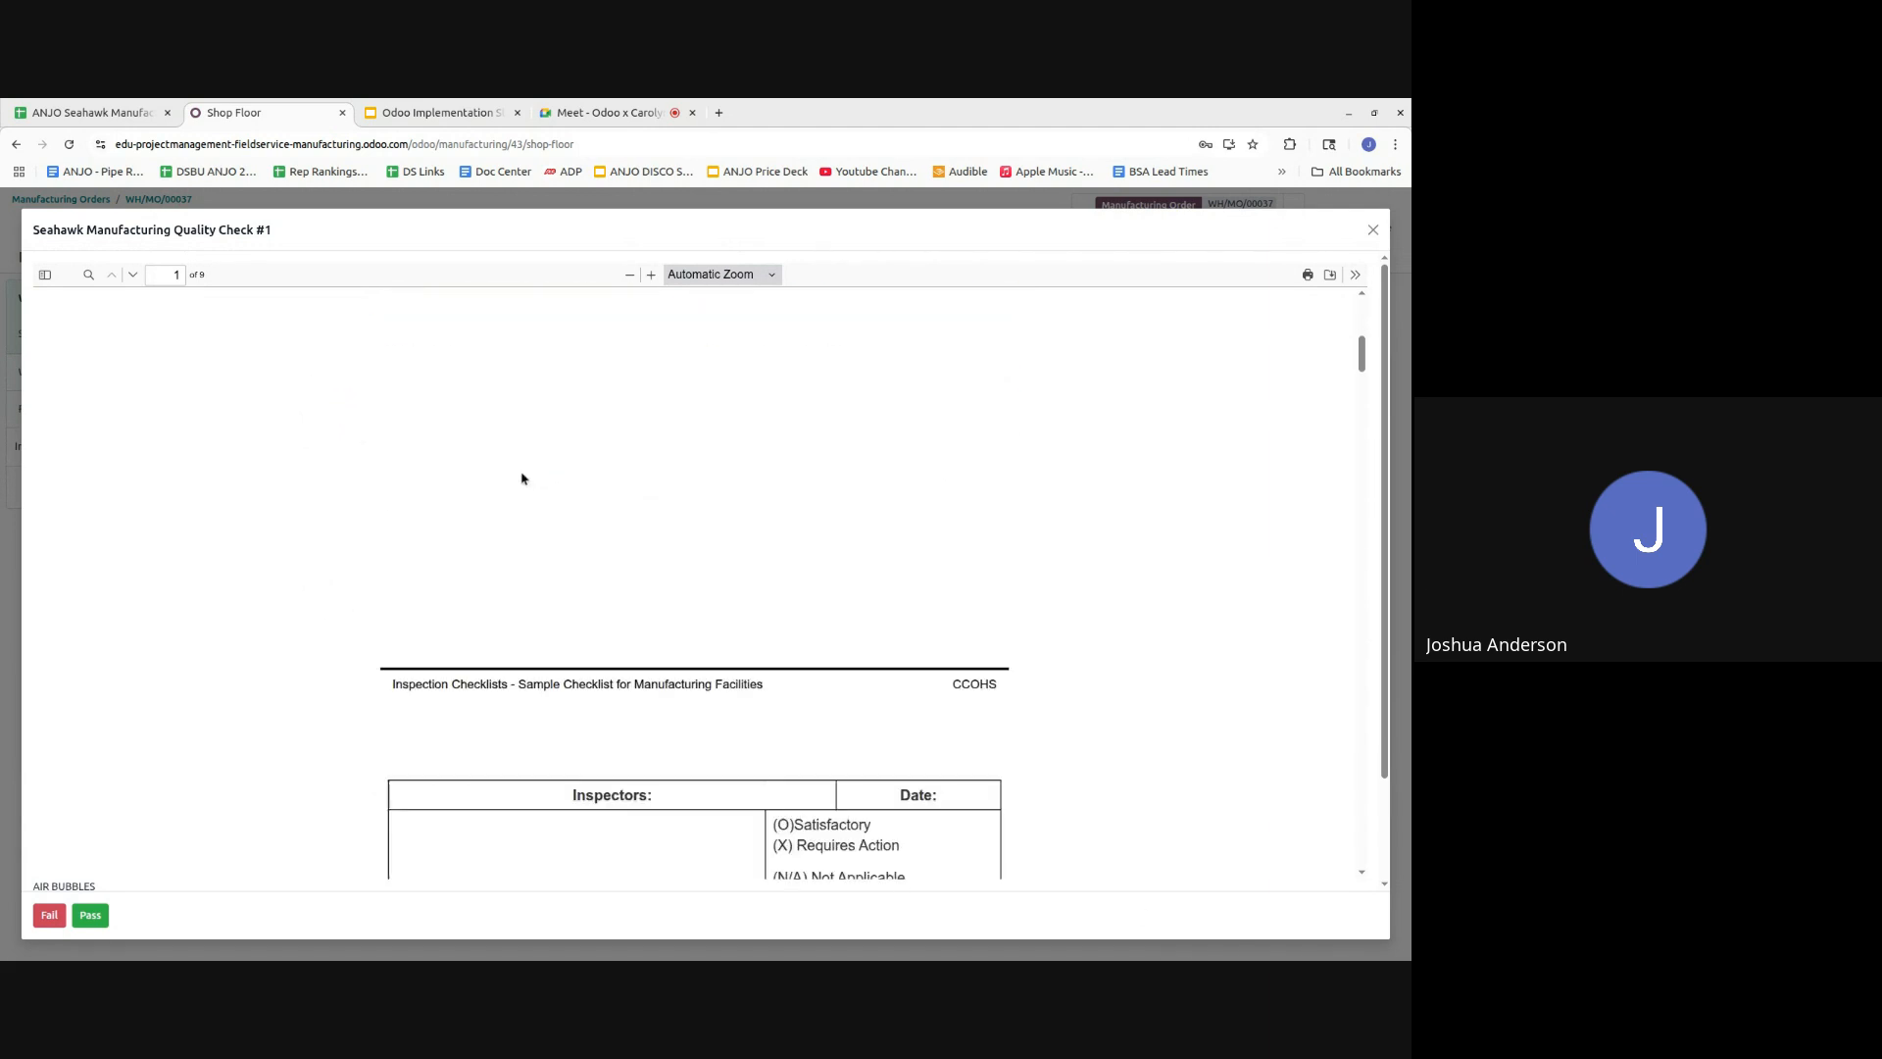
{"action": "scroll", "coordinate": [521, 478], "scroll_direction": "down", "scroll_amount": 10}
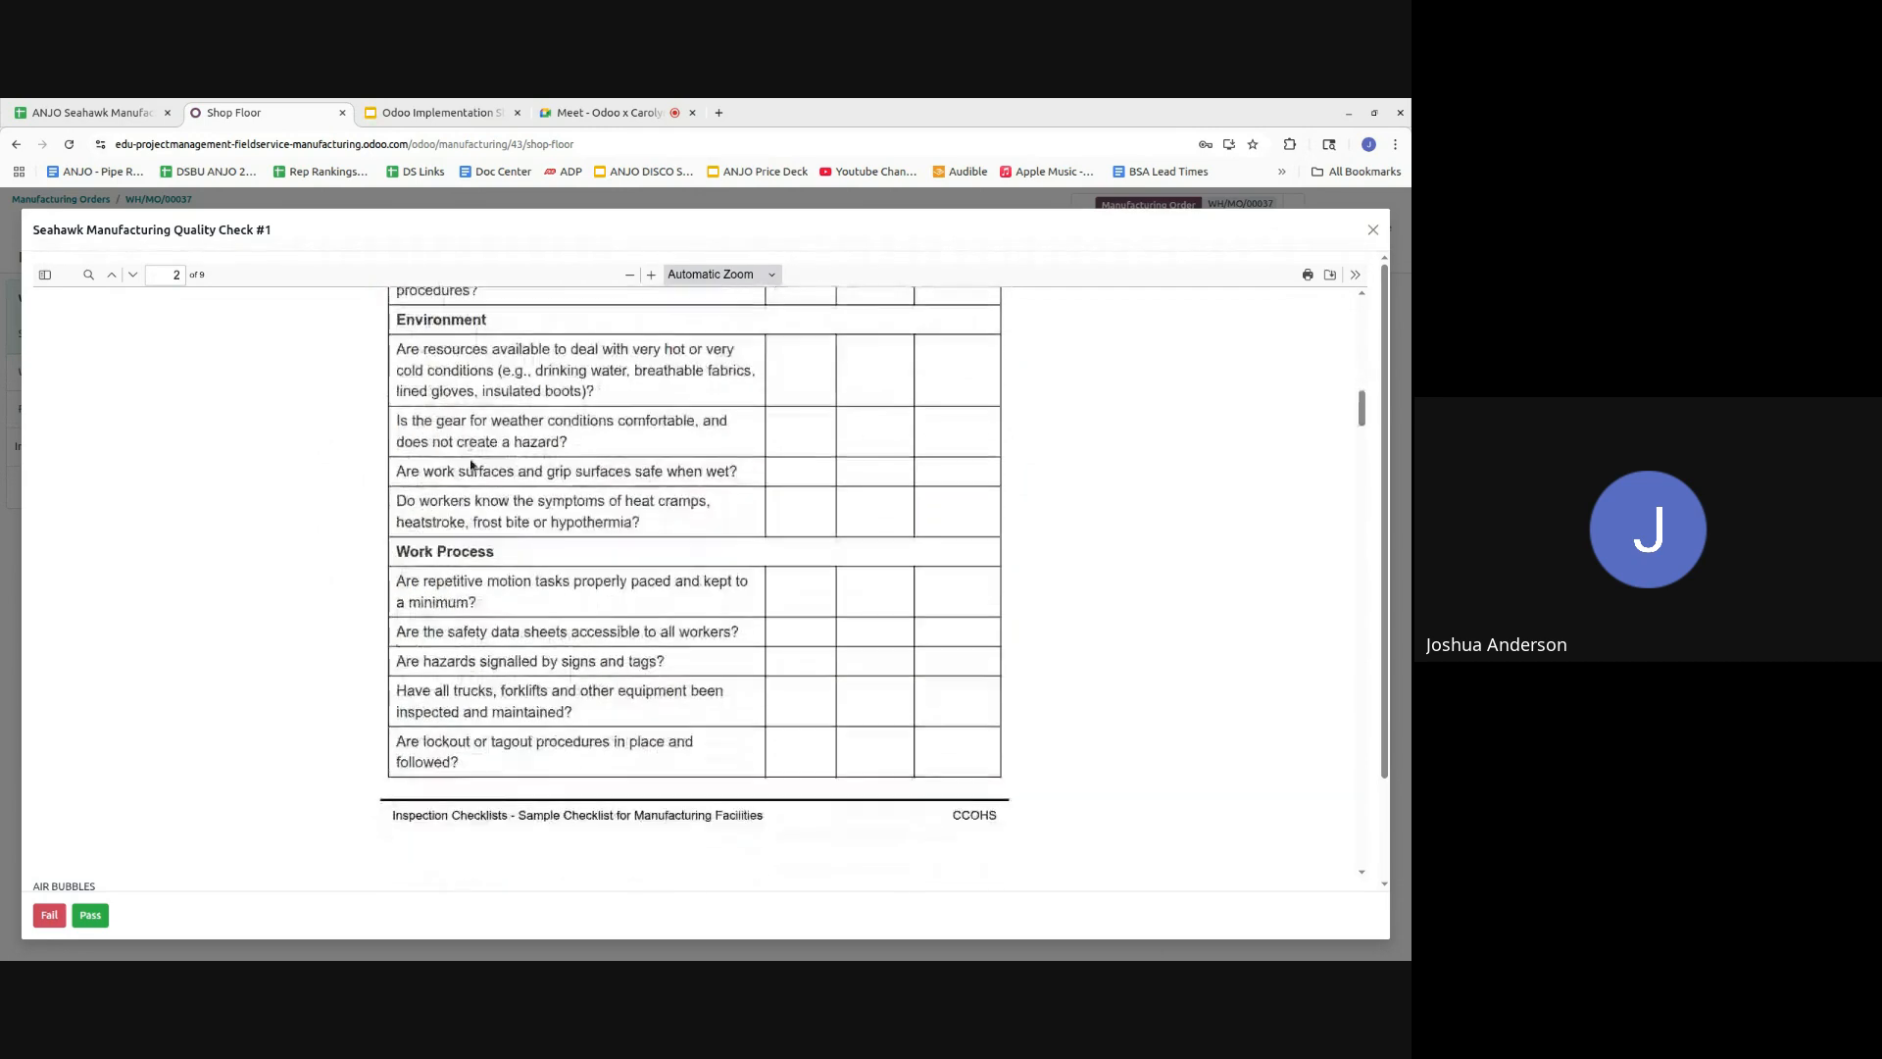
{"action": "scroll", "coordinate": [470, 465], "scroll_direction": "down", "scroll_amount": 15}
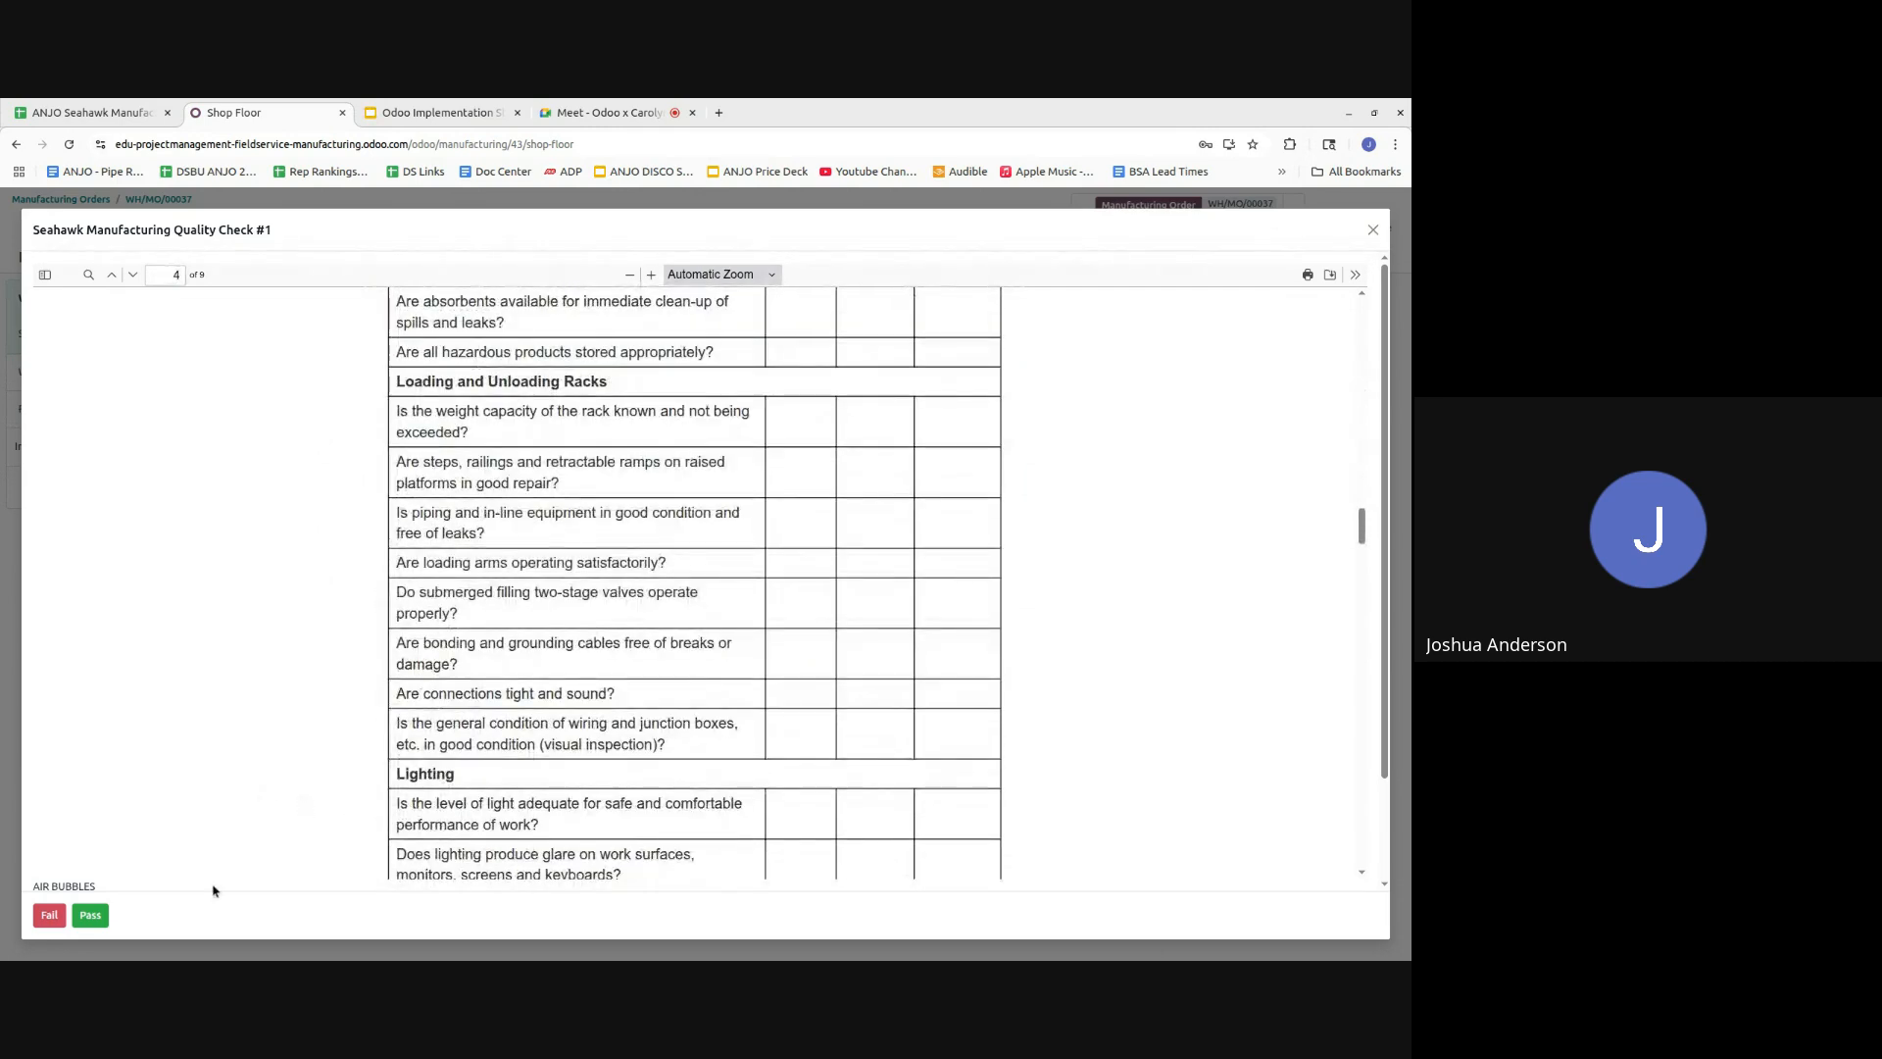
{"action": "scroll", "coordinate": [705, 663], "scroll_direction": "down", "scroll_amount": 20}
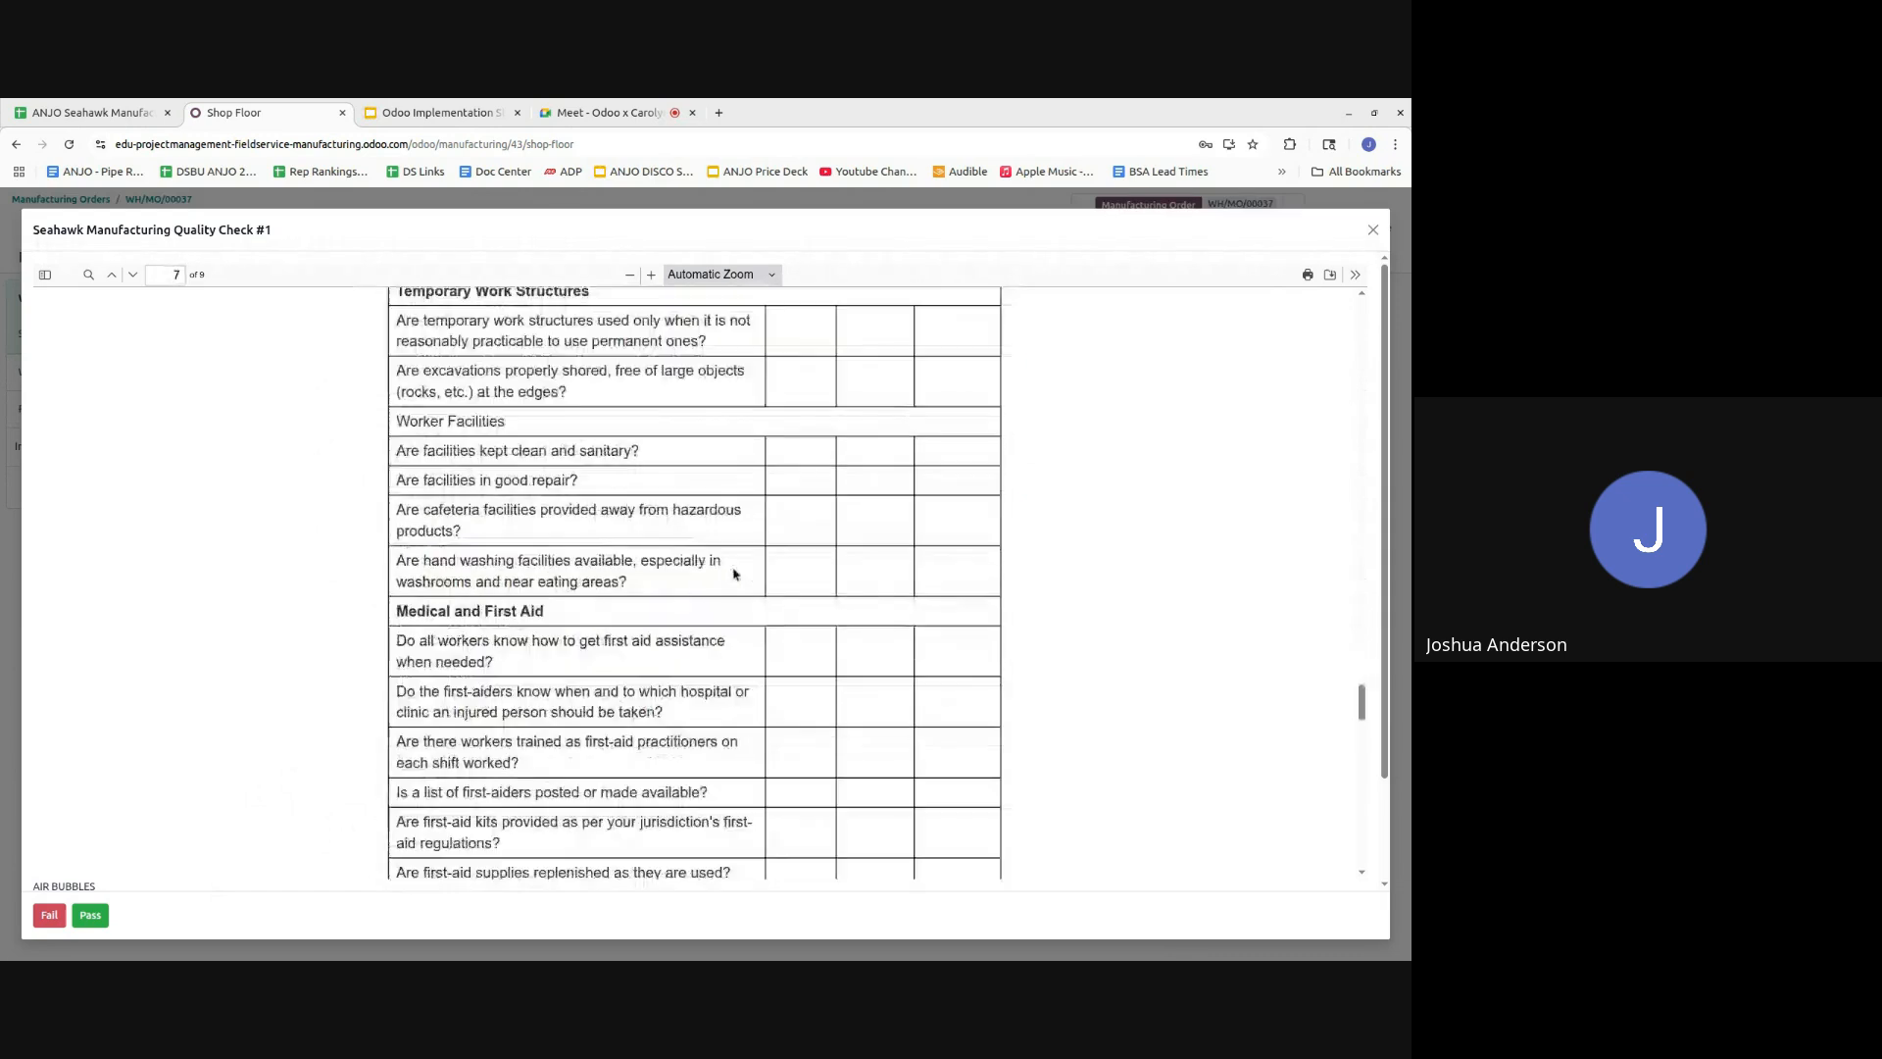
{"action": "scroll", "coordinate": [733, 573], "scroll_direction": "down", "scroll_amount": 15}
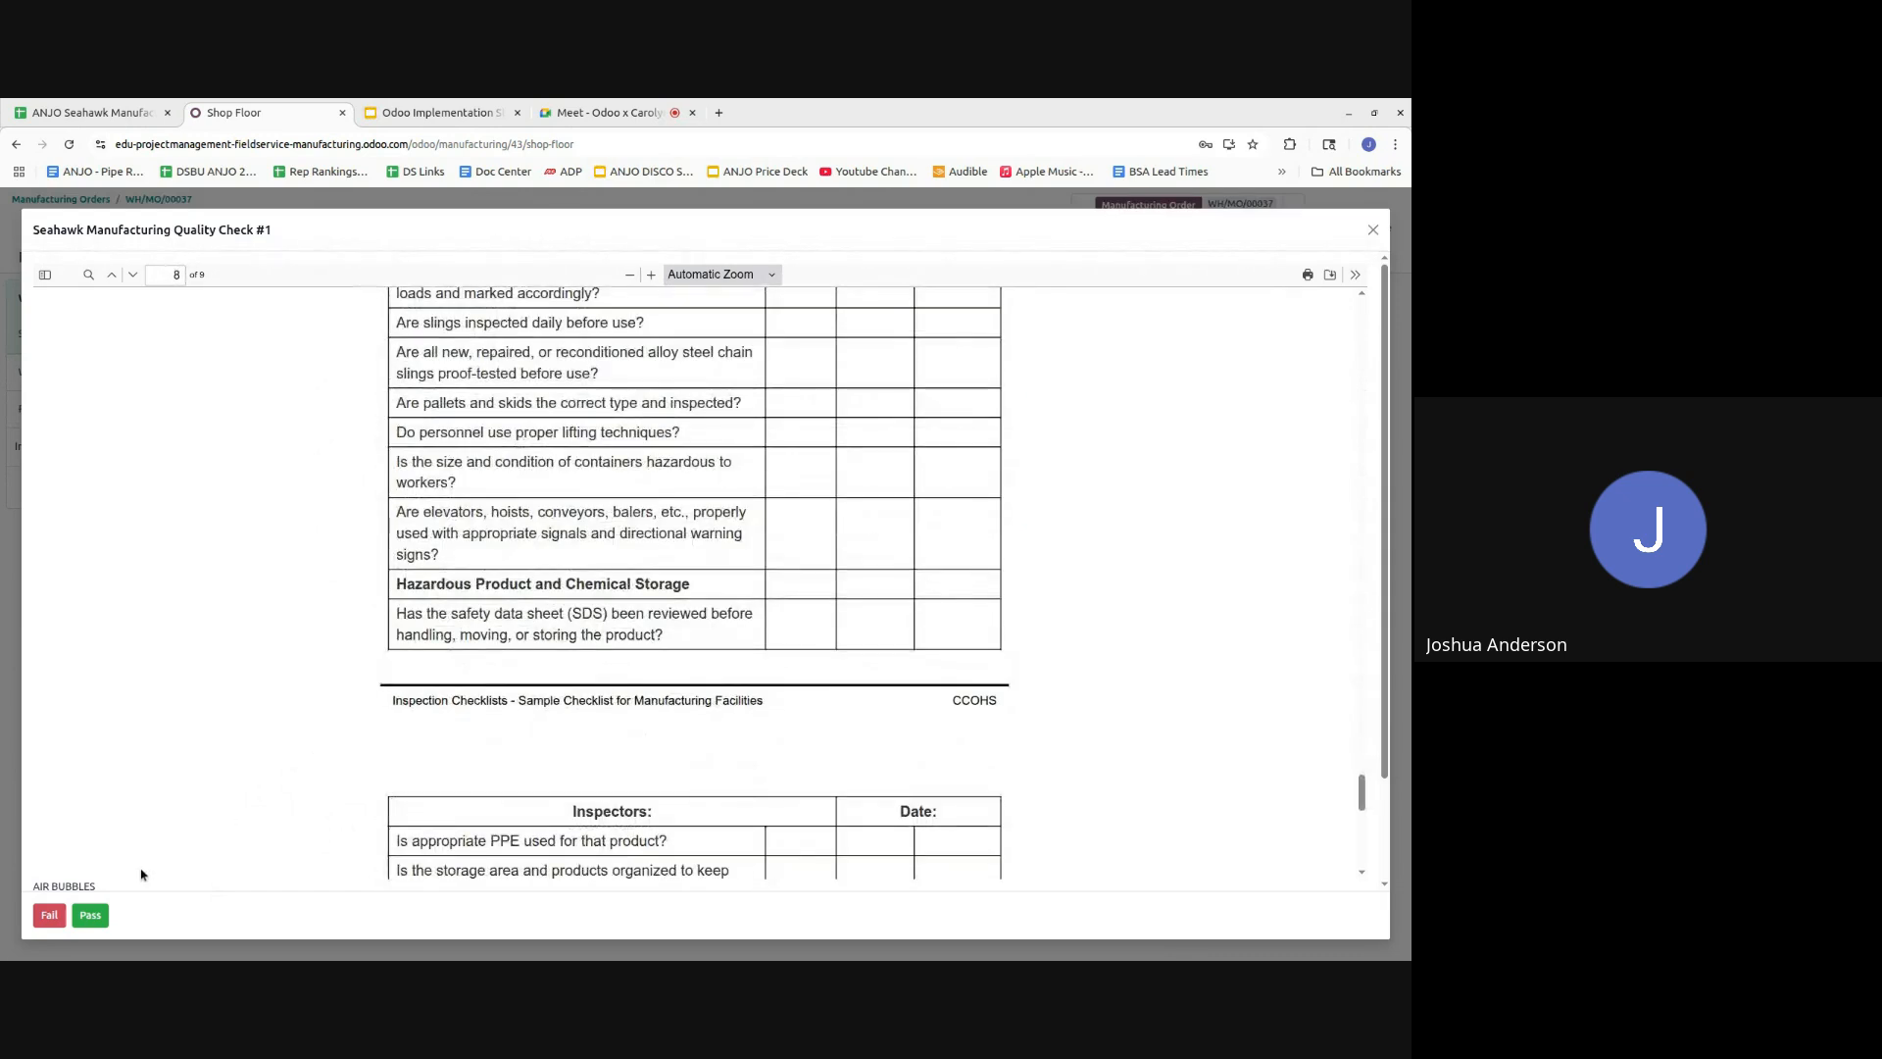
{"action": "left_click", "coordinate": [90, 915]}
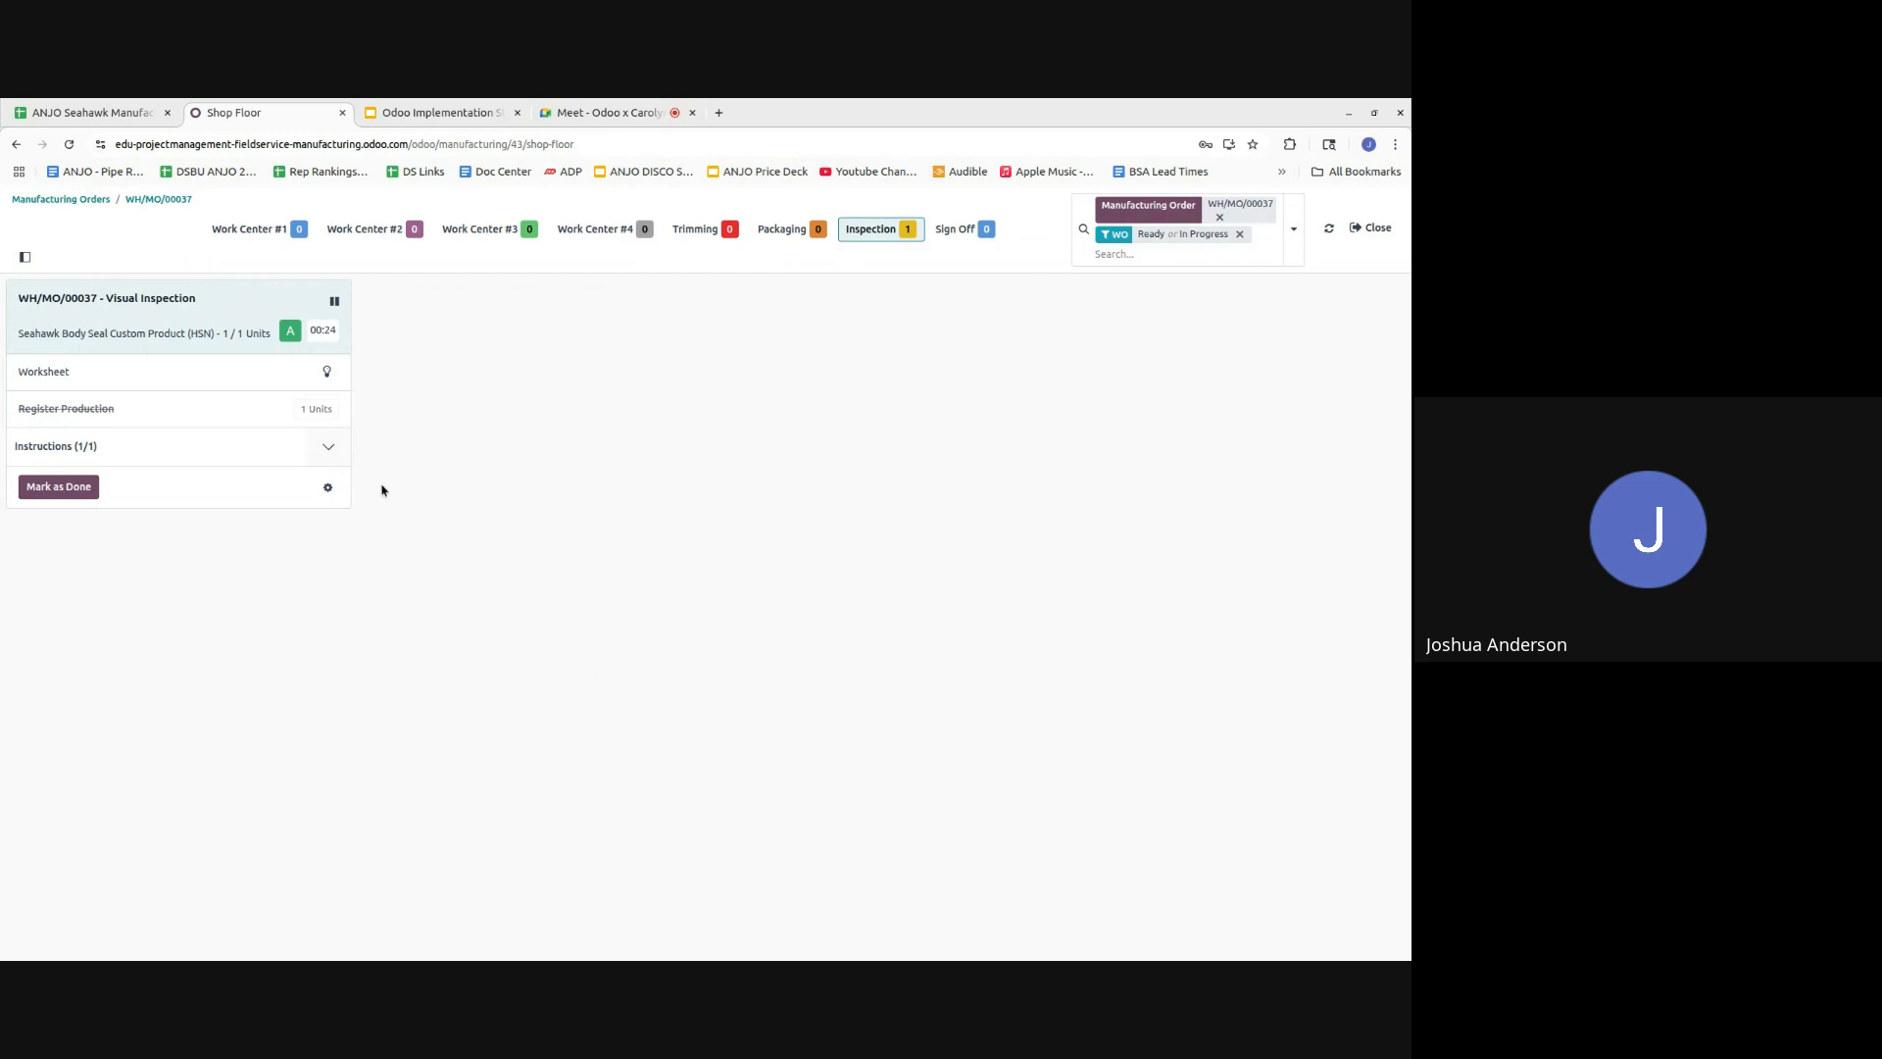
{"action": "left_click", "coordinate": [334, 300]}
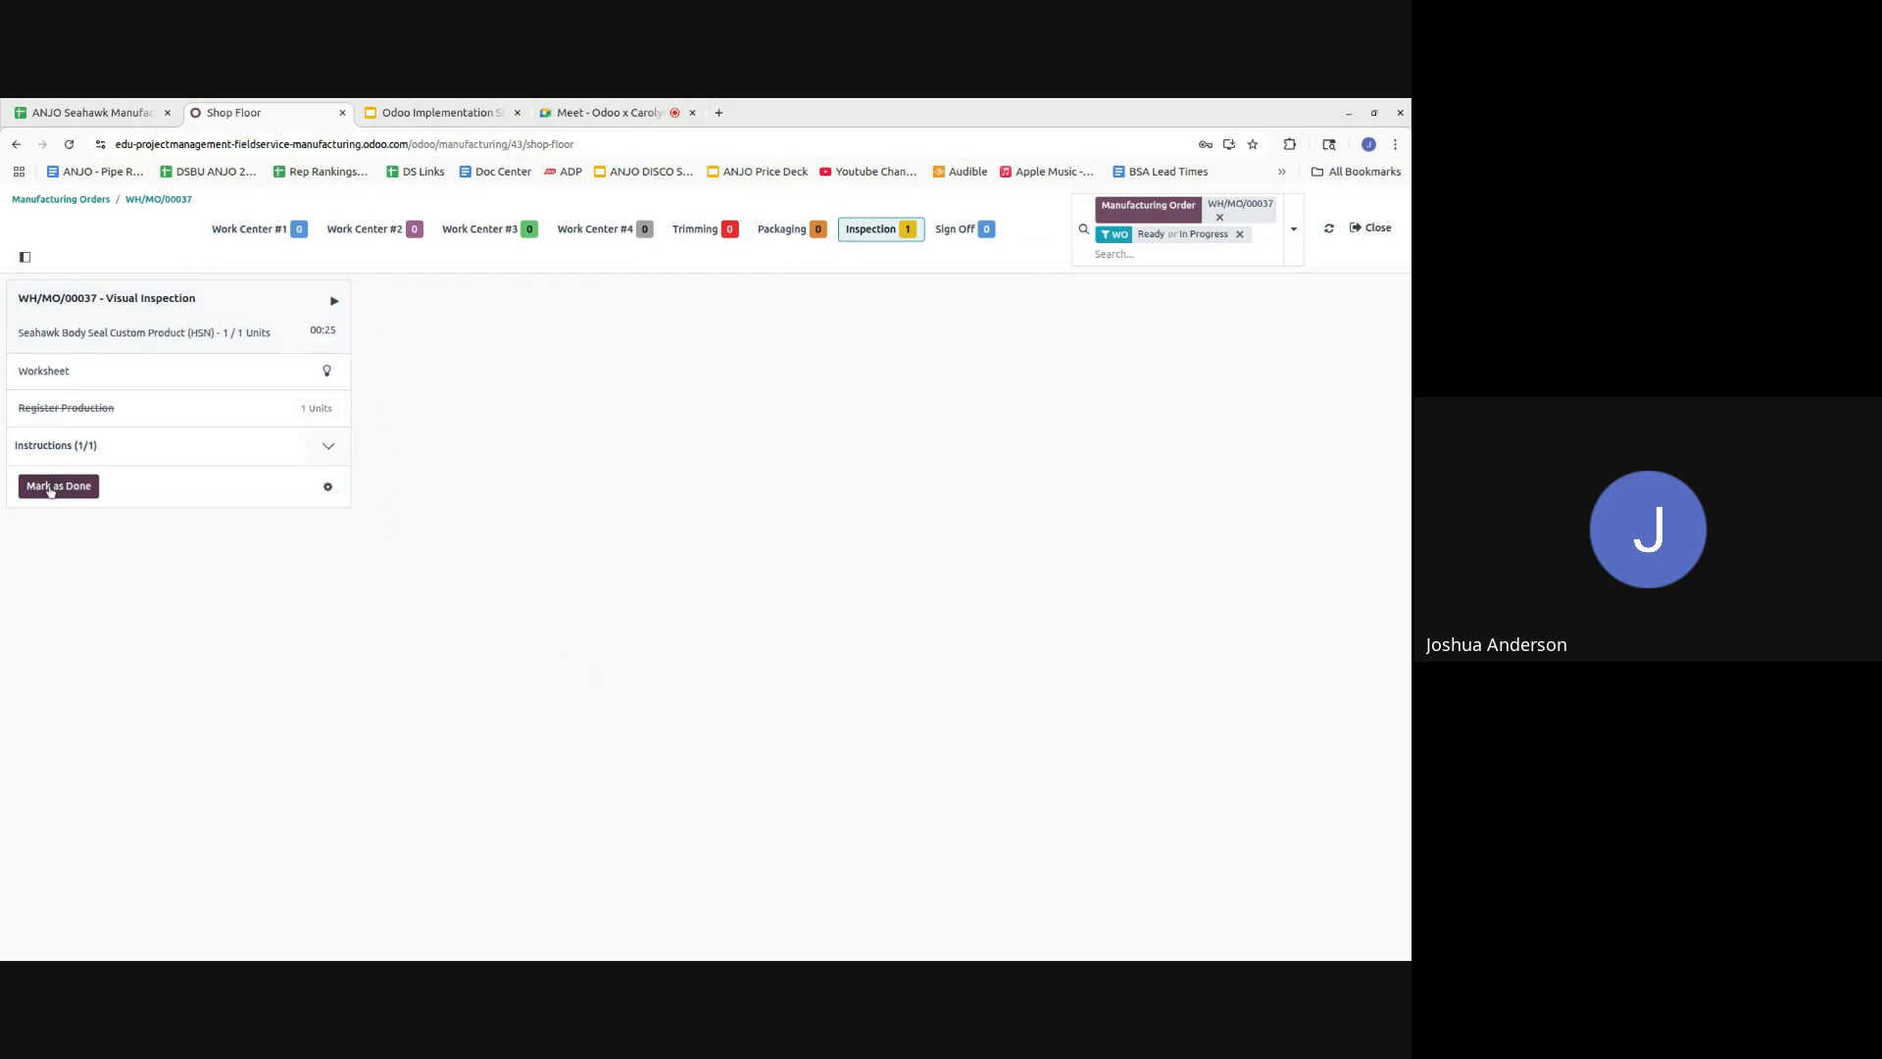
{"action": "left_click", "coordinate": [50, 488]}
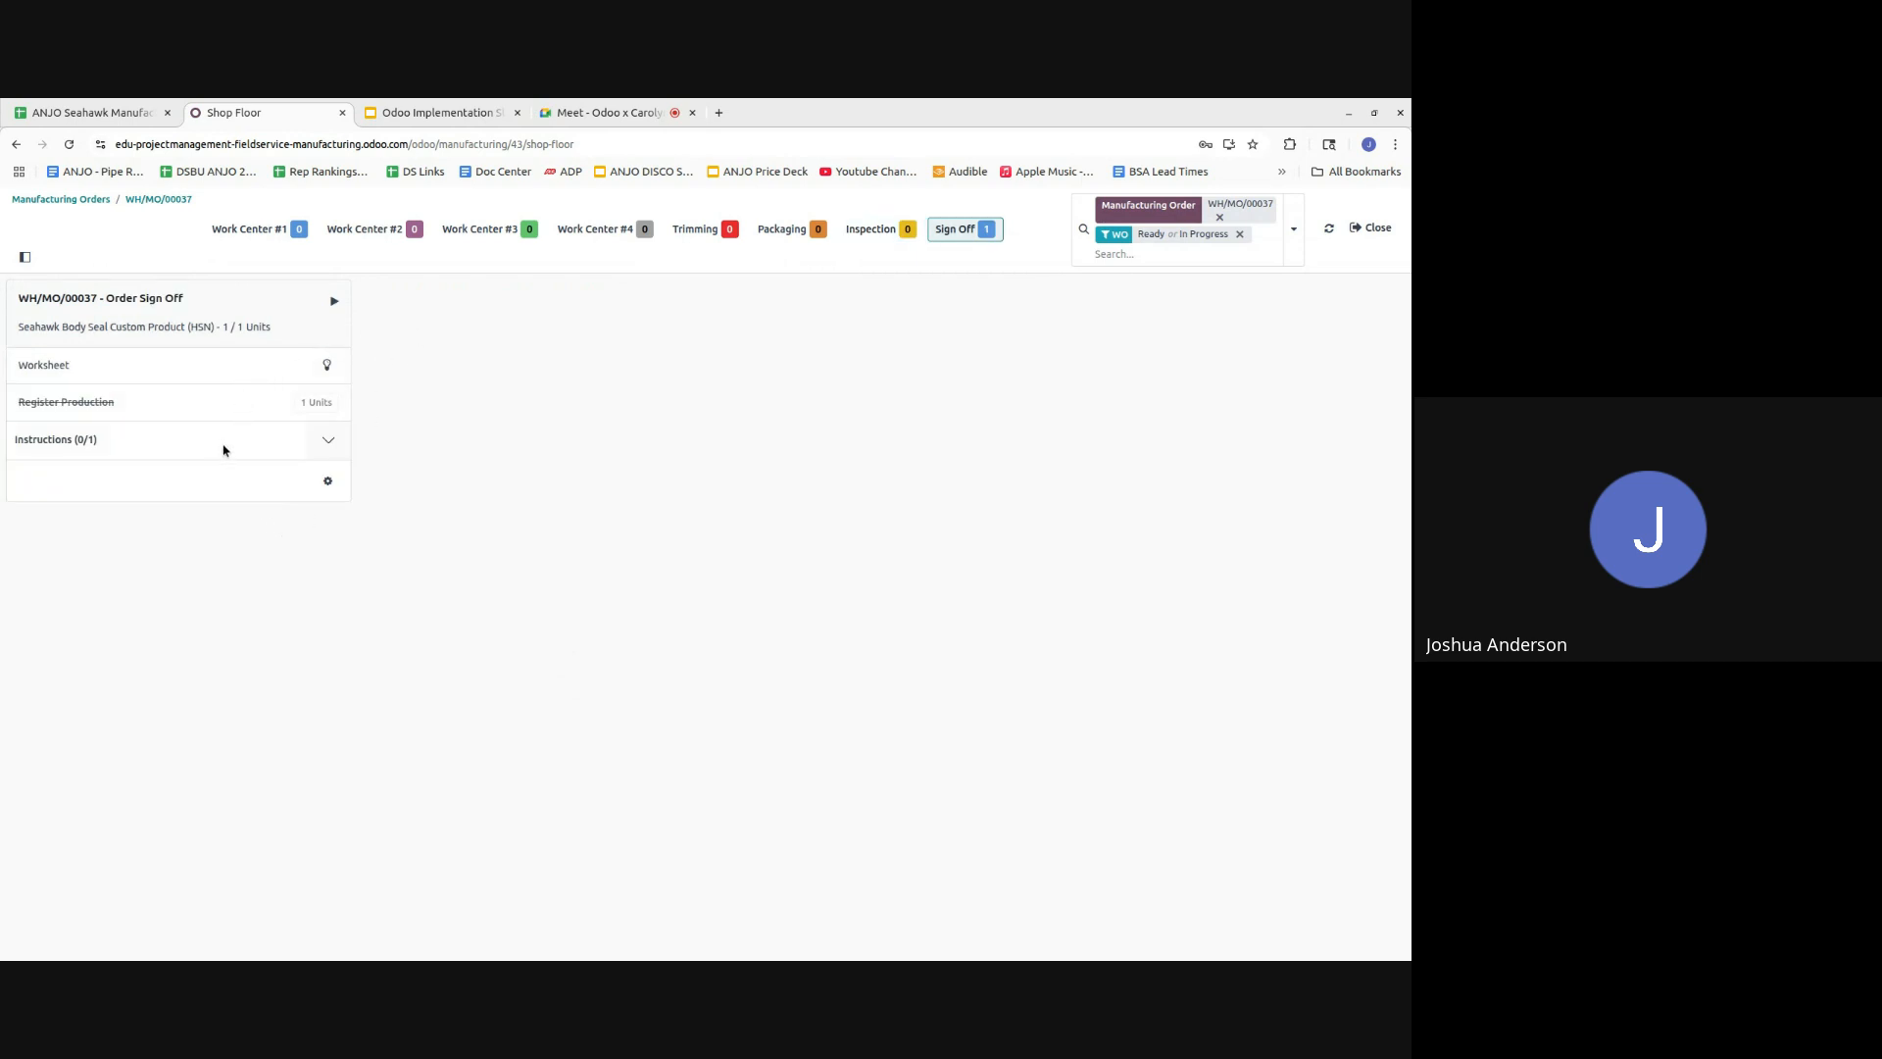
- Review the Order Sign Off worksheet, read the certificate of conformance in Seahawk Manufacturing Quality Check #2, and complete that check
{"action": "left_click", "coordinate": [328, 365]}
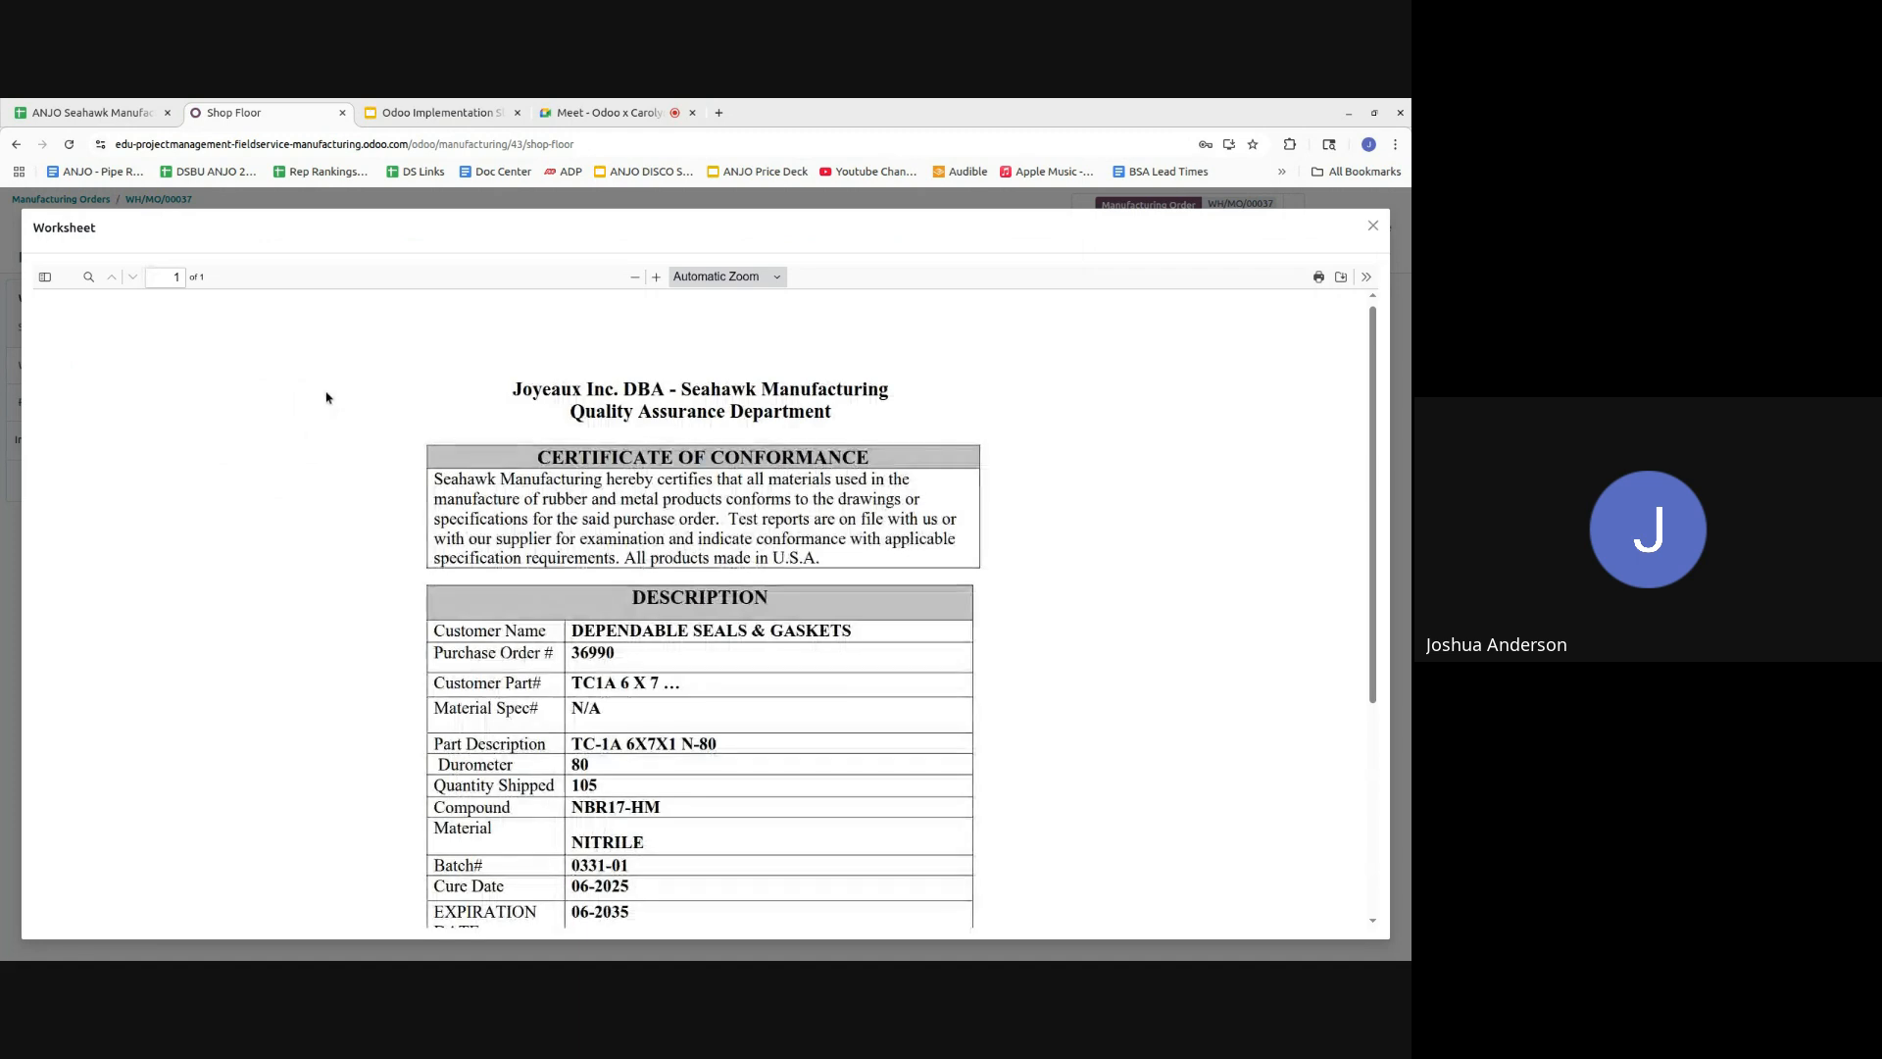
{"action": "left_click", "coordinate": [1372, 226]}
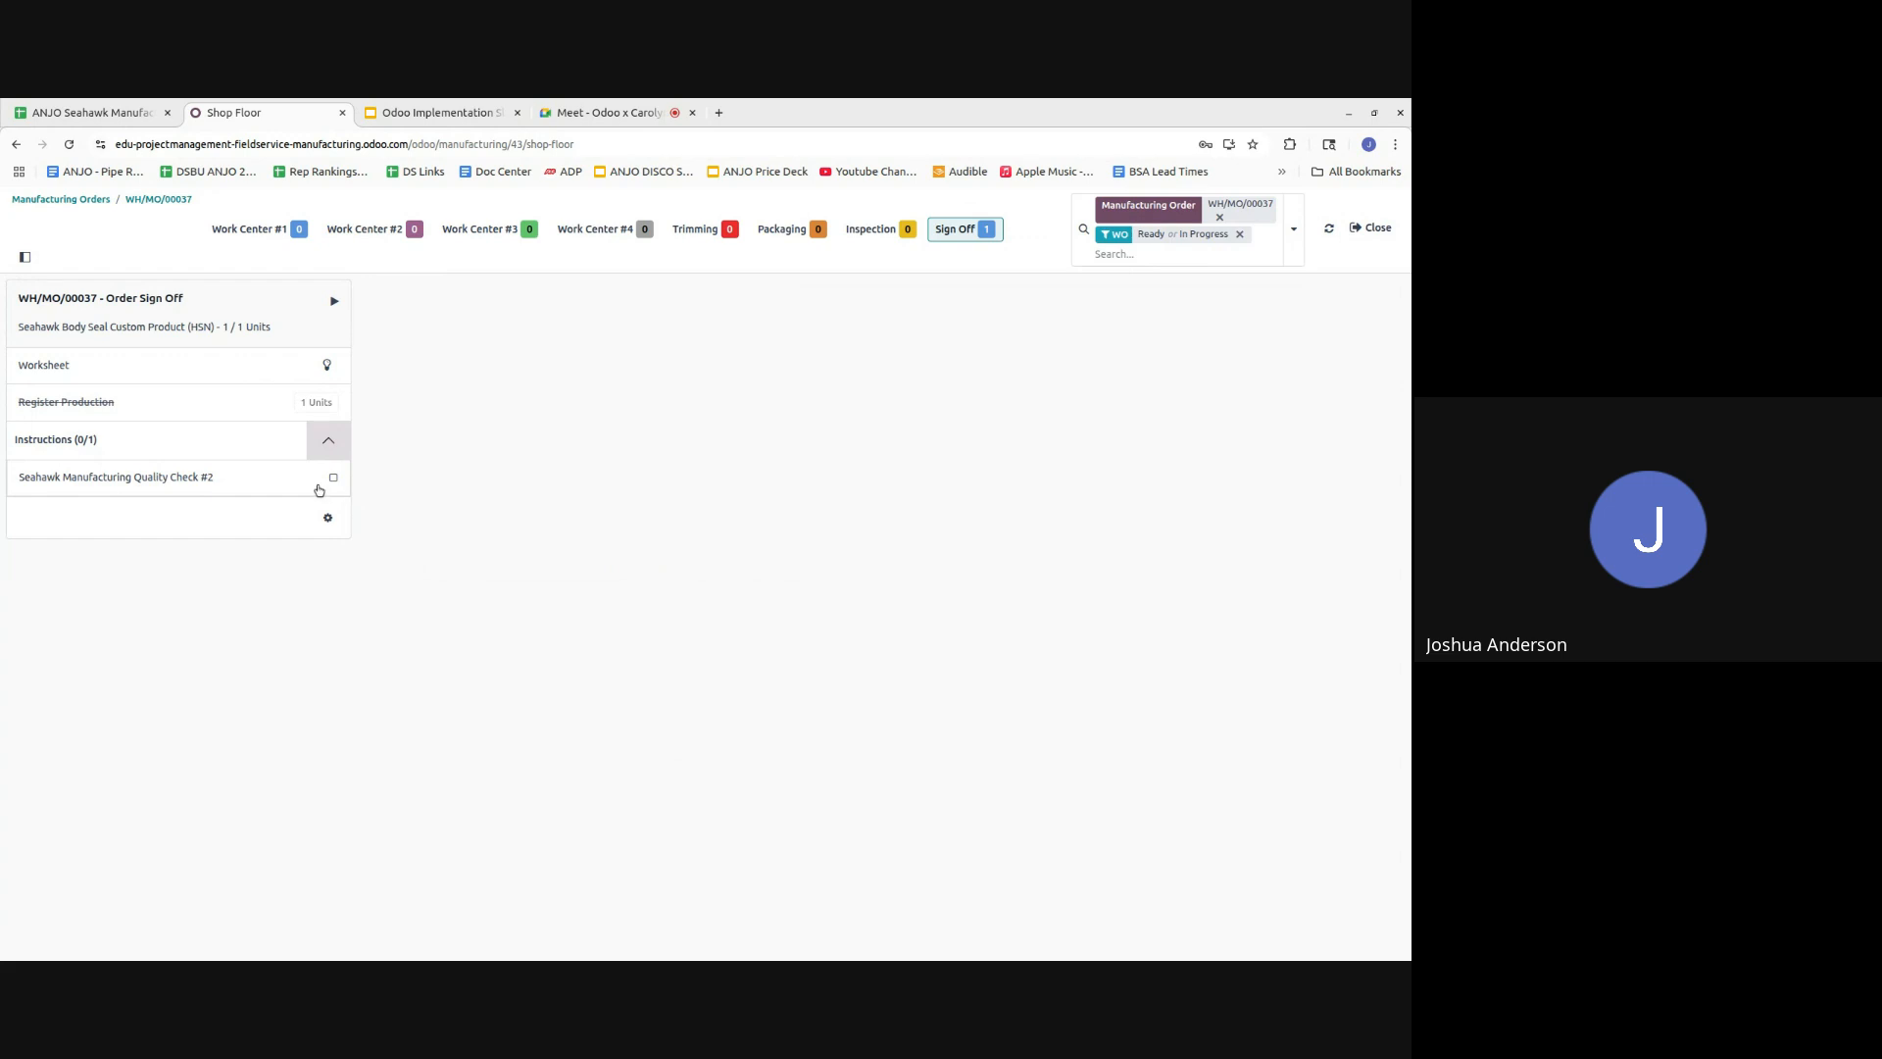
{"action": "left_click", "coordinate": [224, 482]}
{"action": "scroll", "coordinate": [518, 436], "scroll_direction": "down", "scroll_amount": 3}
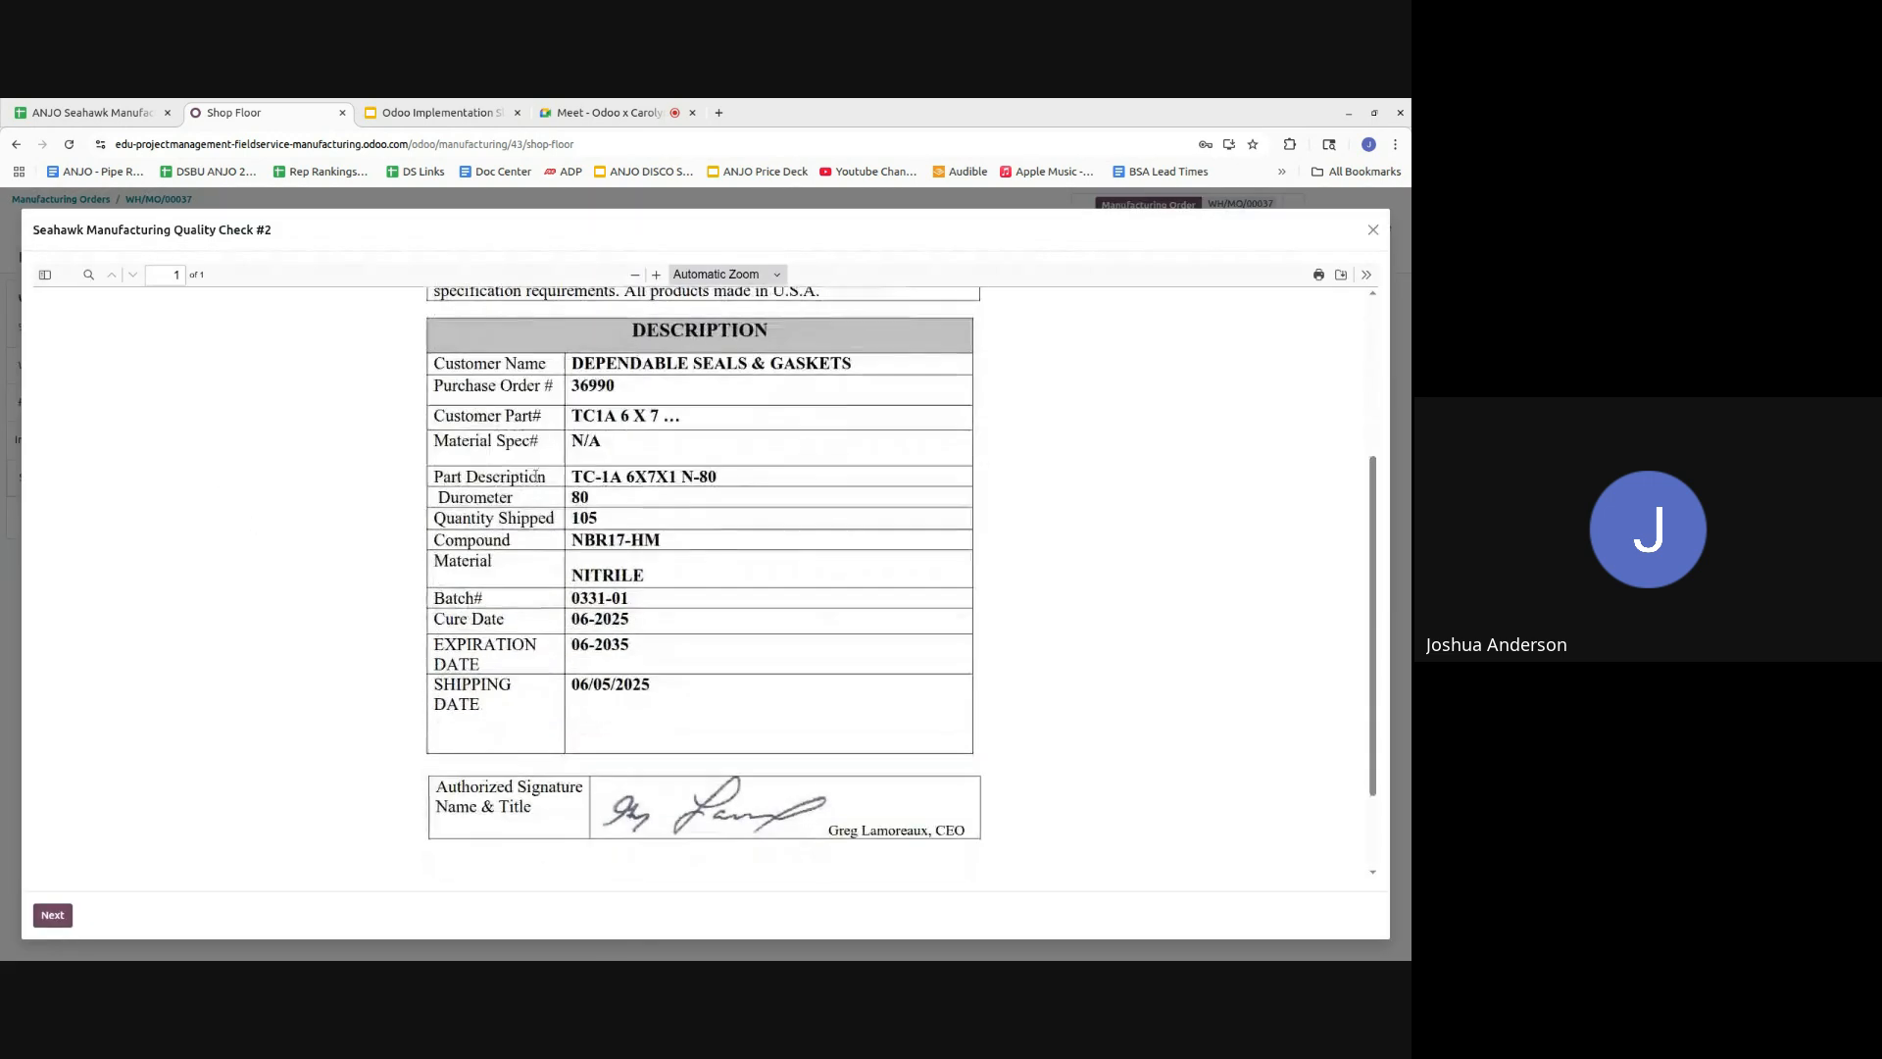
{"action": "scroll", "coordinate": [523, 475], "scroll_direction": "down", "scroll_amount": 2}
{"action": "scroll", "coordinate": [526, 483], "scroll_direction": "up", "scroll_amount": 4}
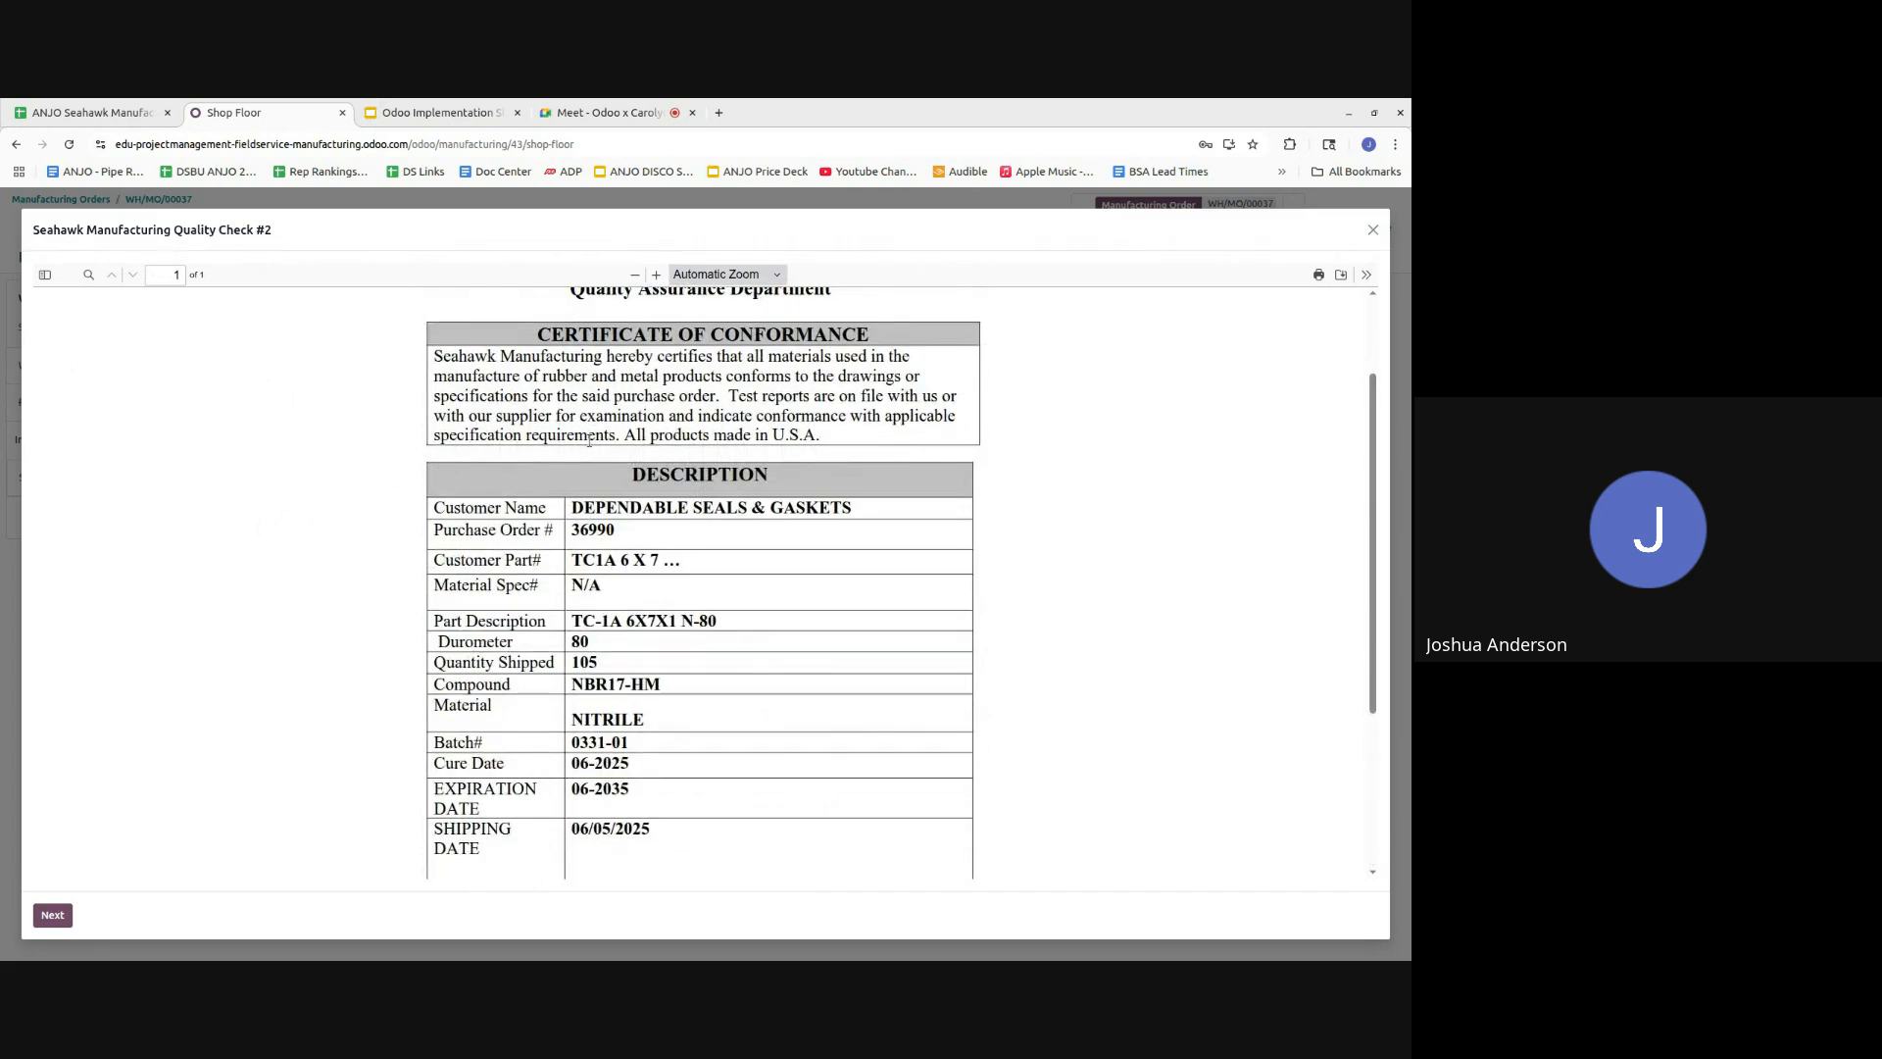
{"action": "scroll", "coordinate": [588, 439], "scroll_direction": "up", "scroll_amount": 3}
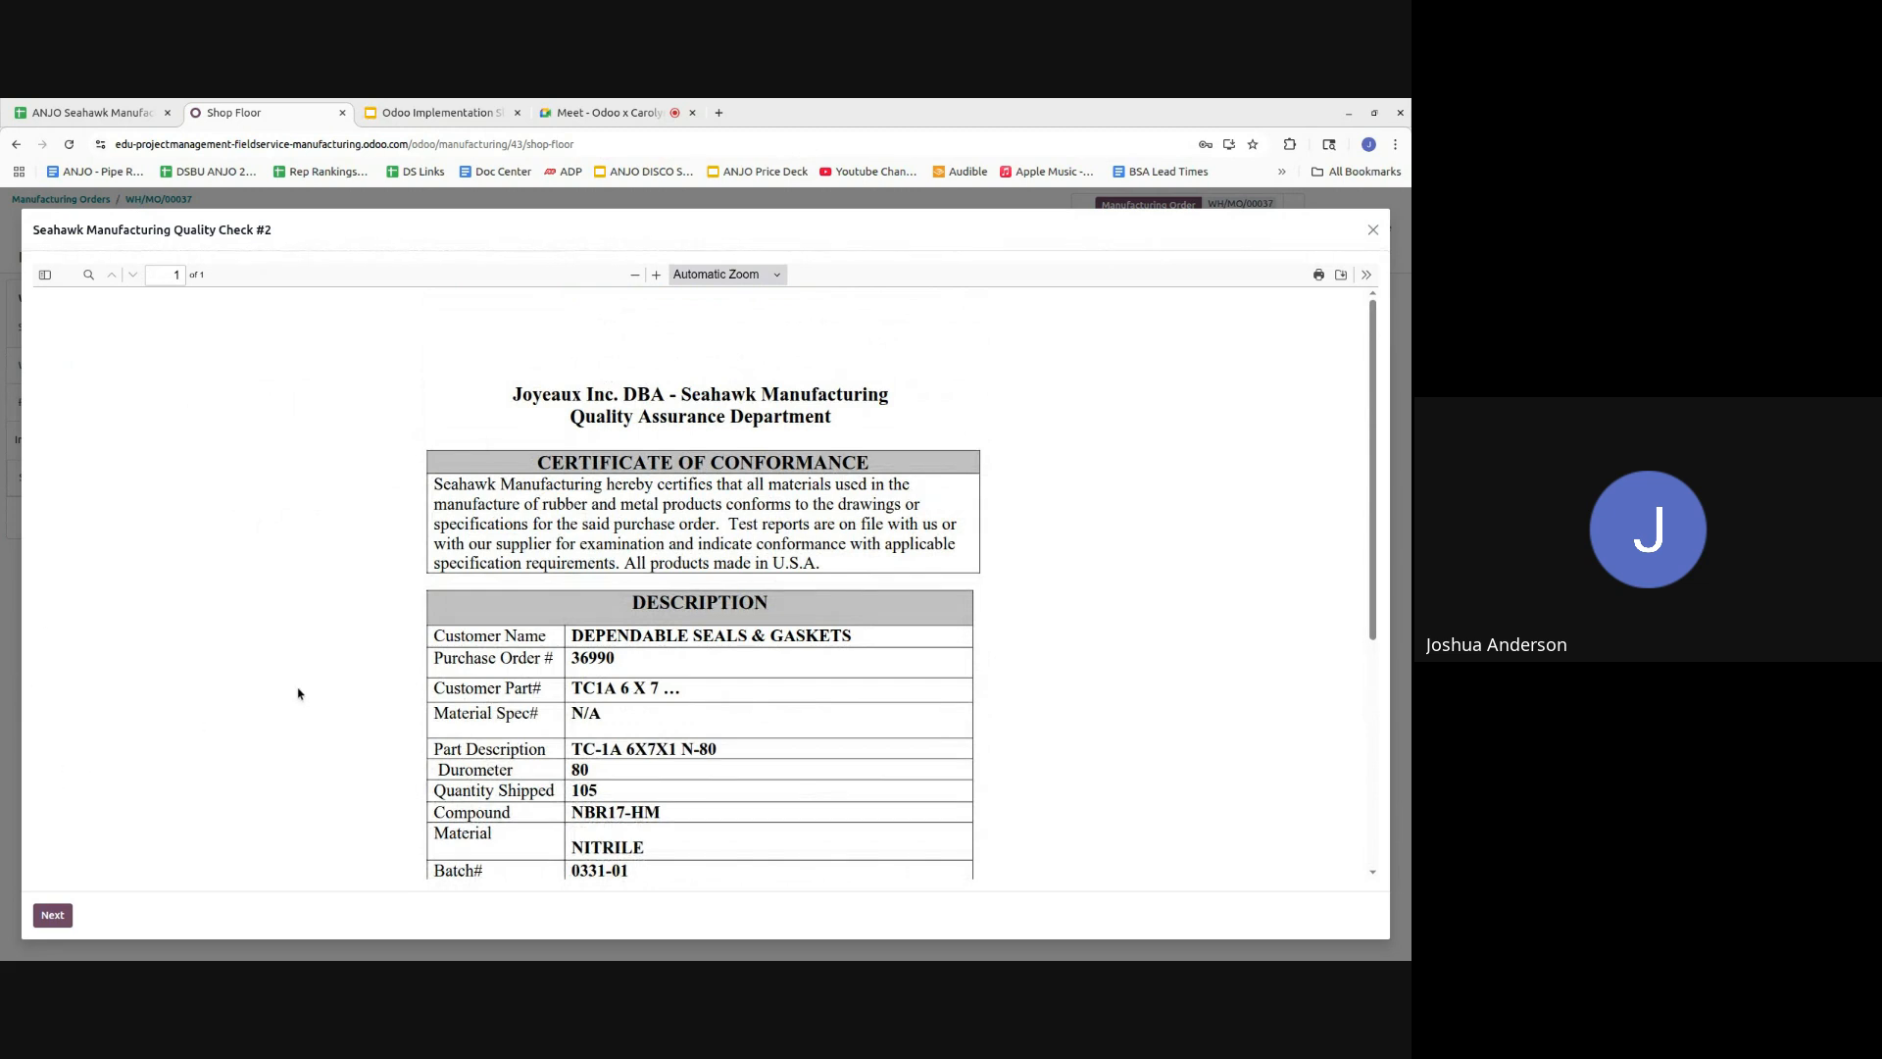
{"action": "scroll", "coordinate": [616, 582], "scroll_direction": "down", "scroll_amount": 4}
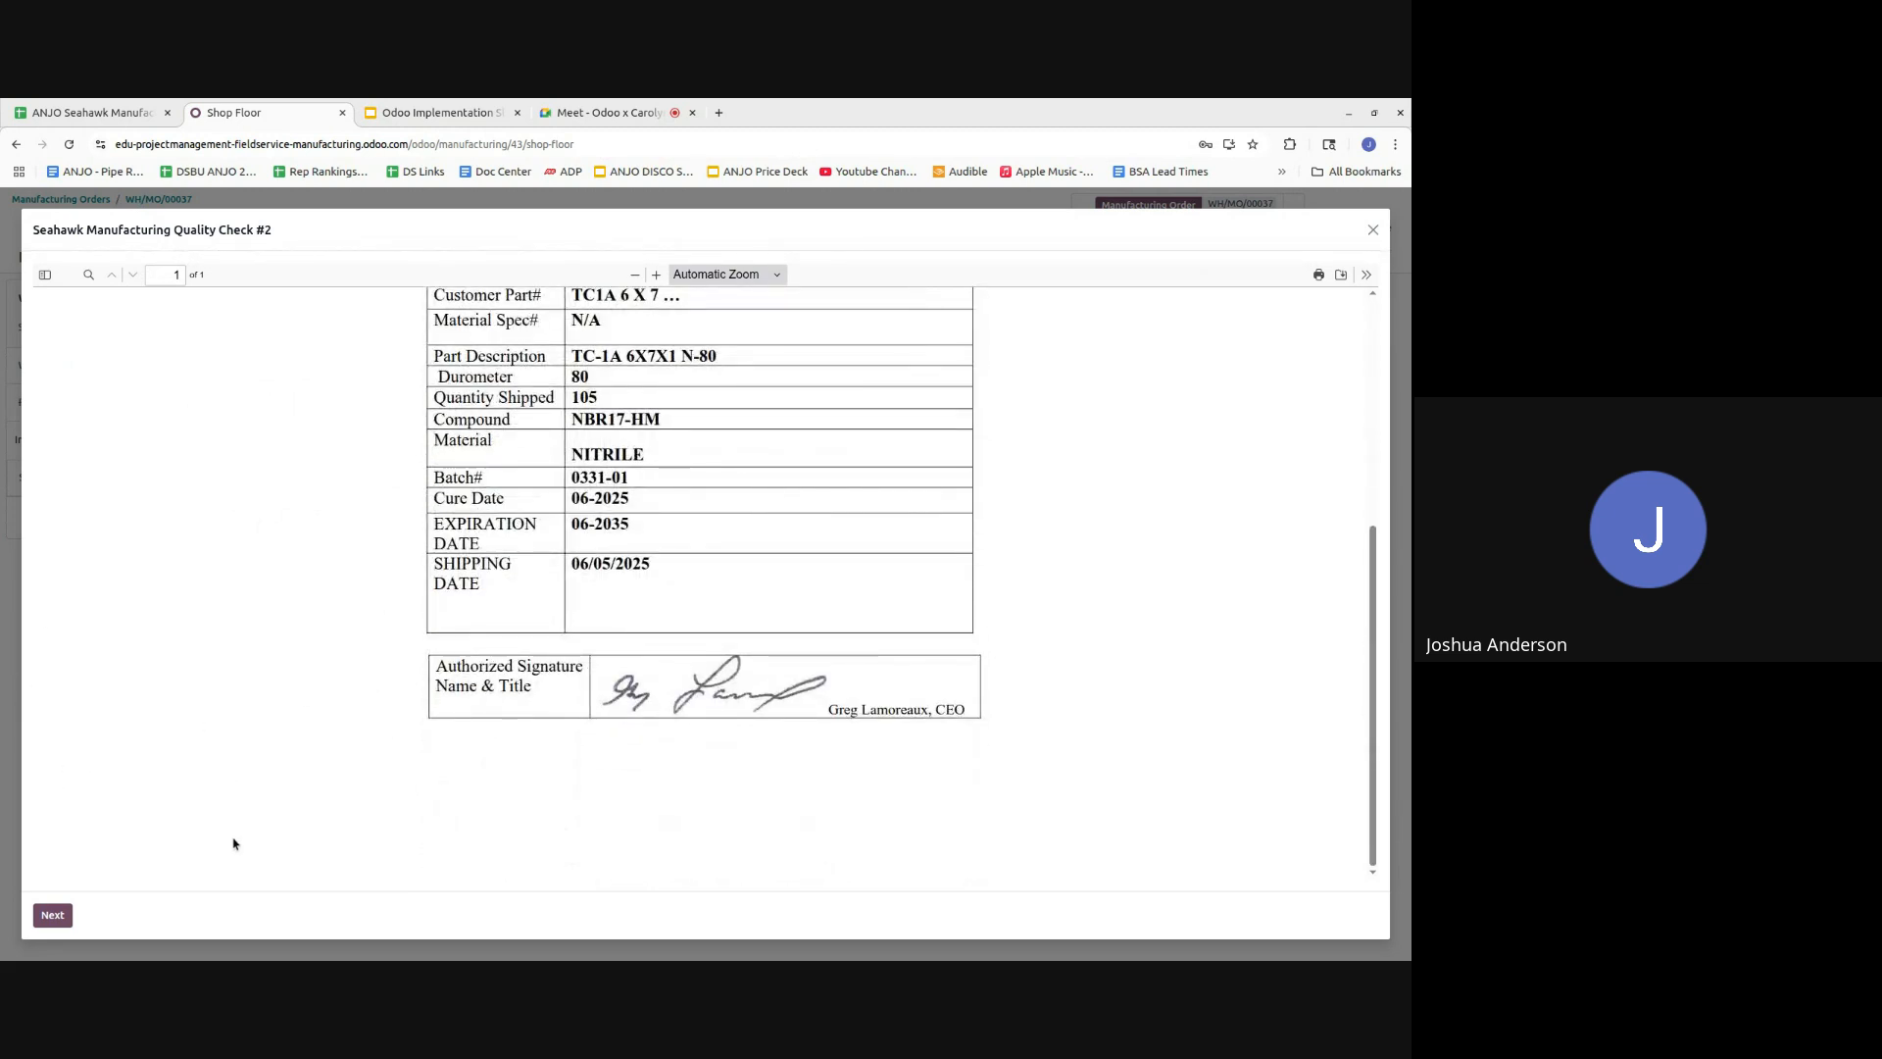
{"action": "left_click", "coordinate": [55, 915]}
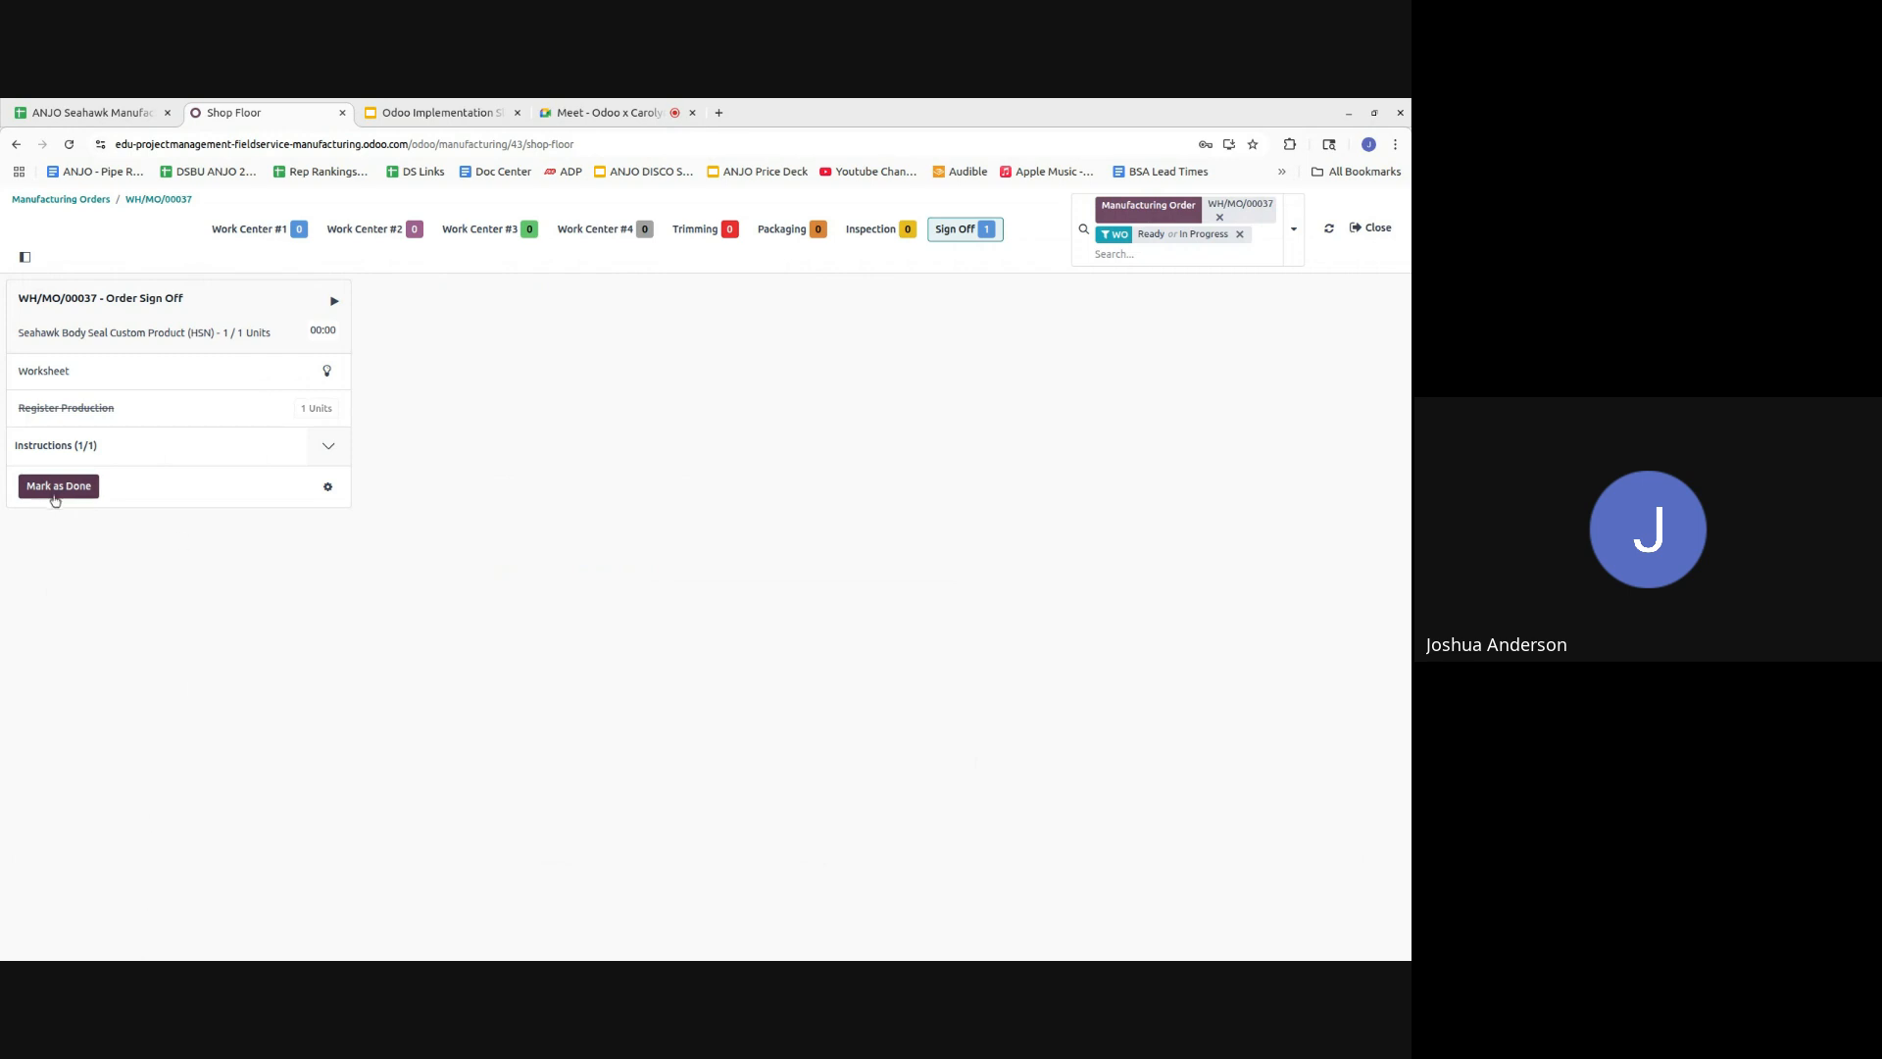
- Mark the Order Sign Off work order as done and close the production of WH/MO/00037
{"action": "left_click", "coordinate": [59, 491]}
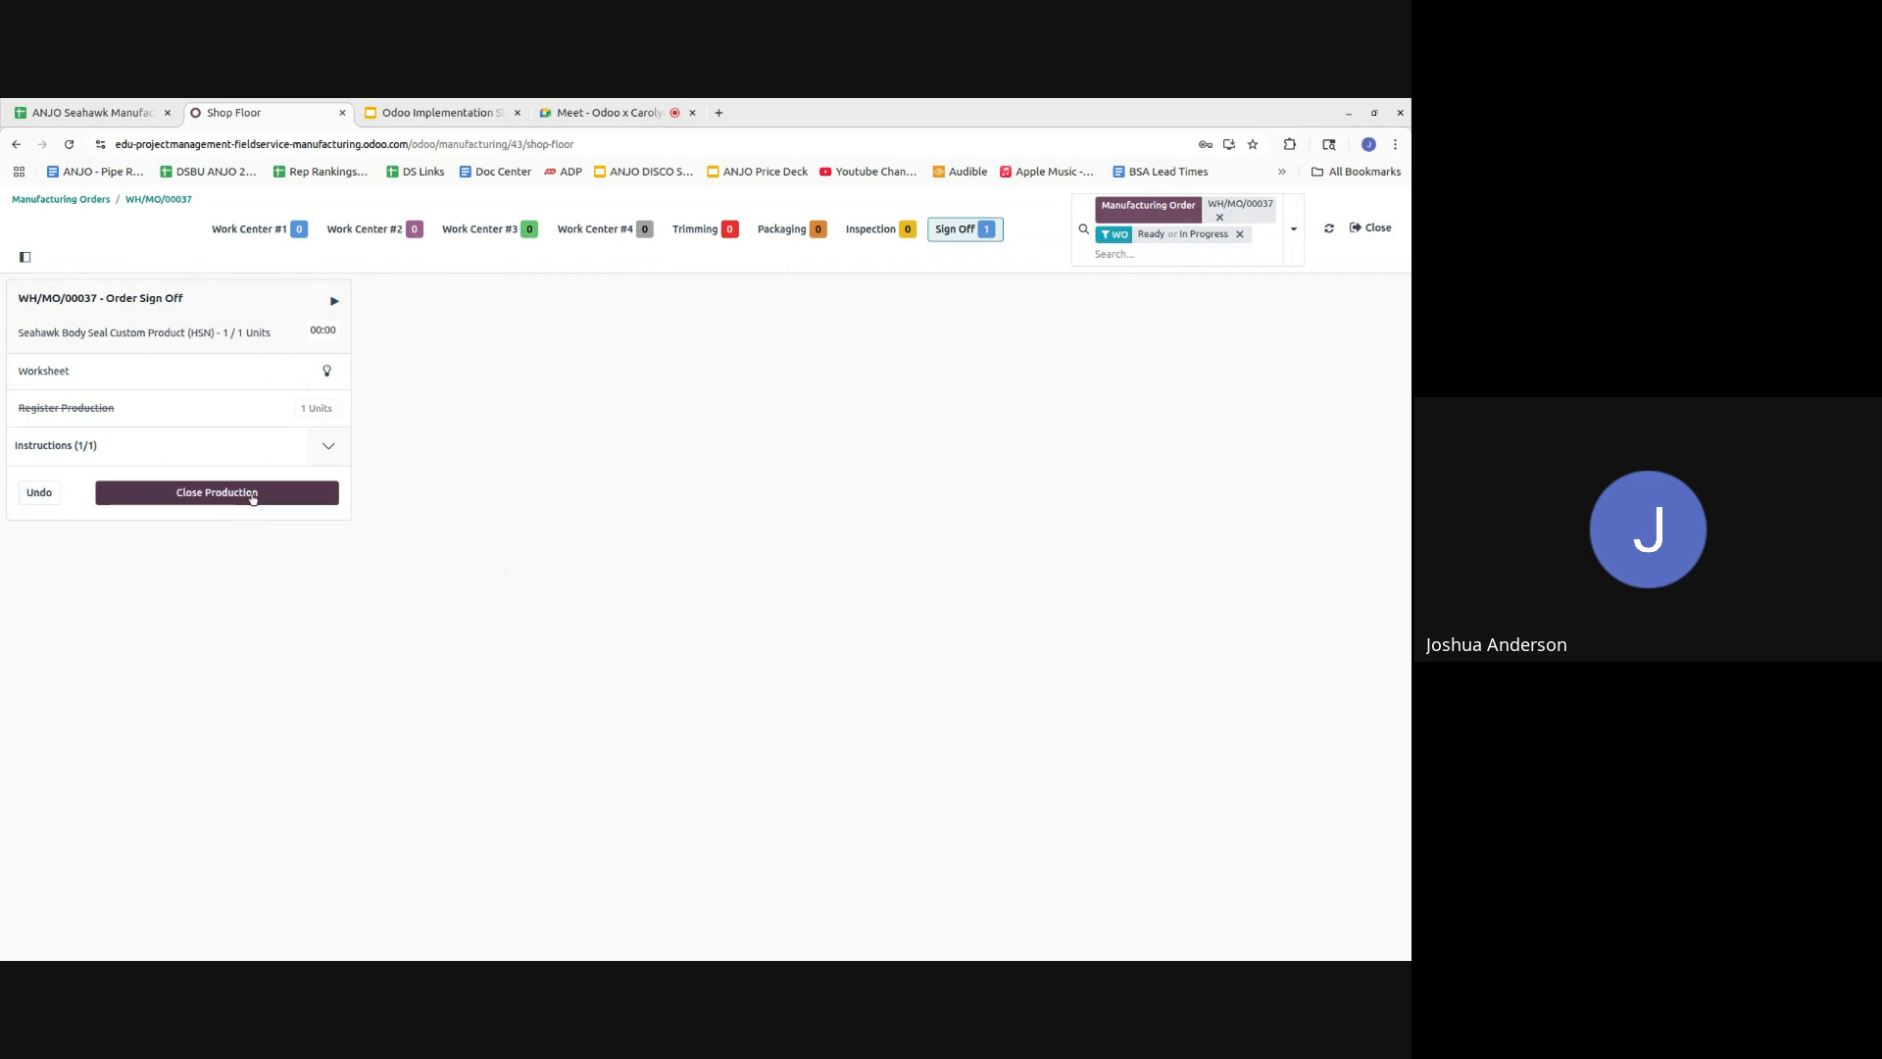
{"action": "left_click", "coordinate": [210, 502]}
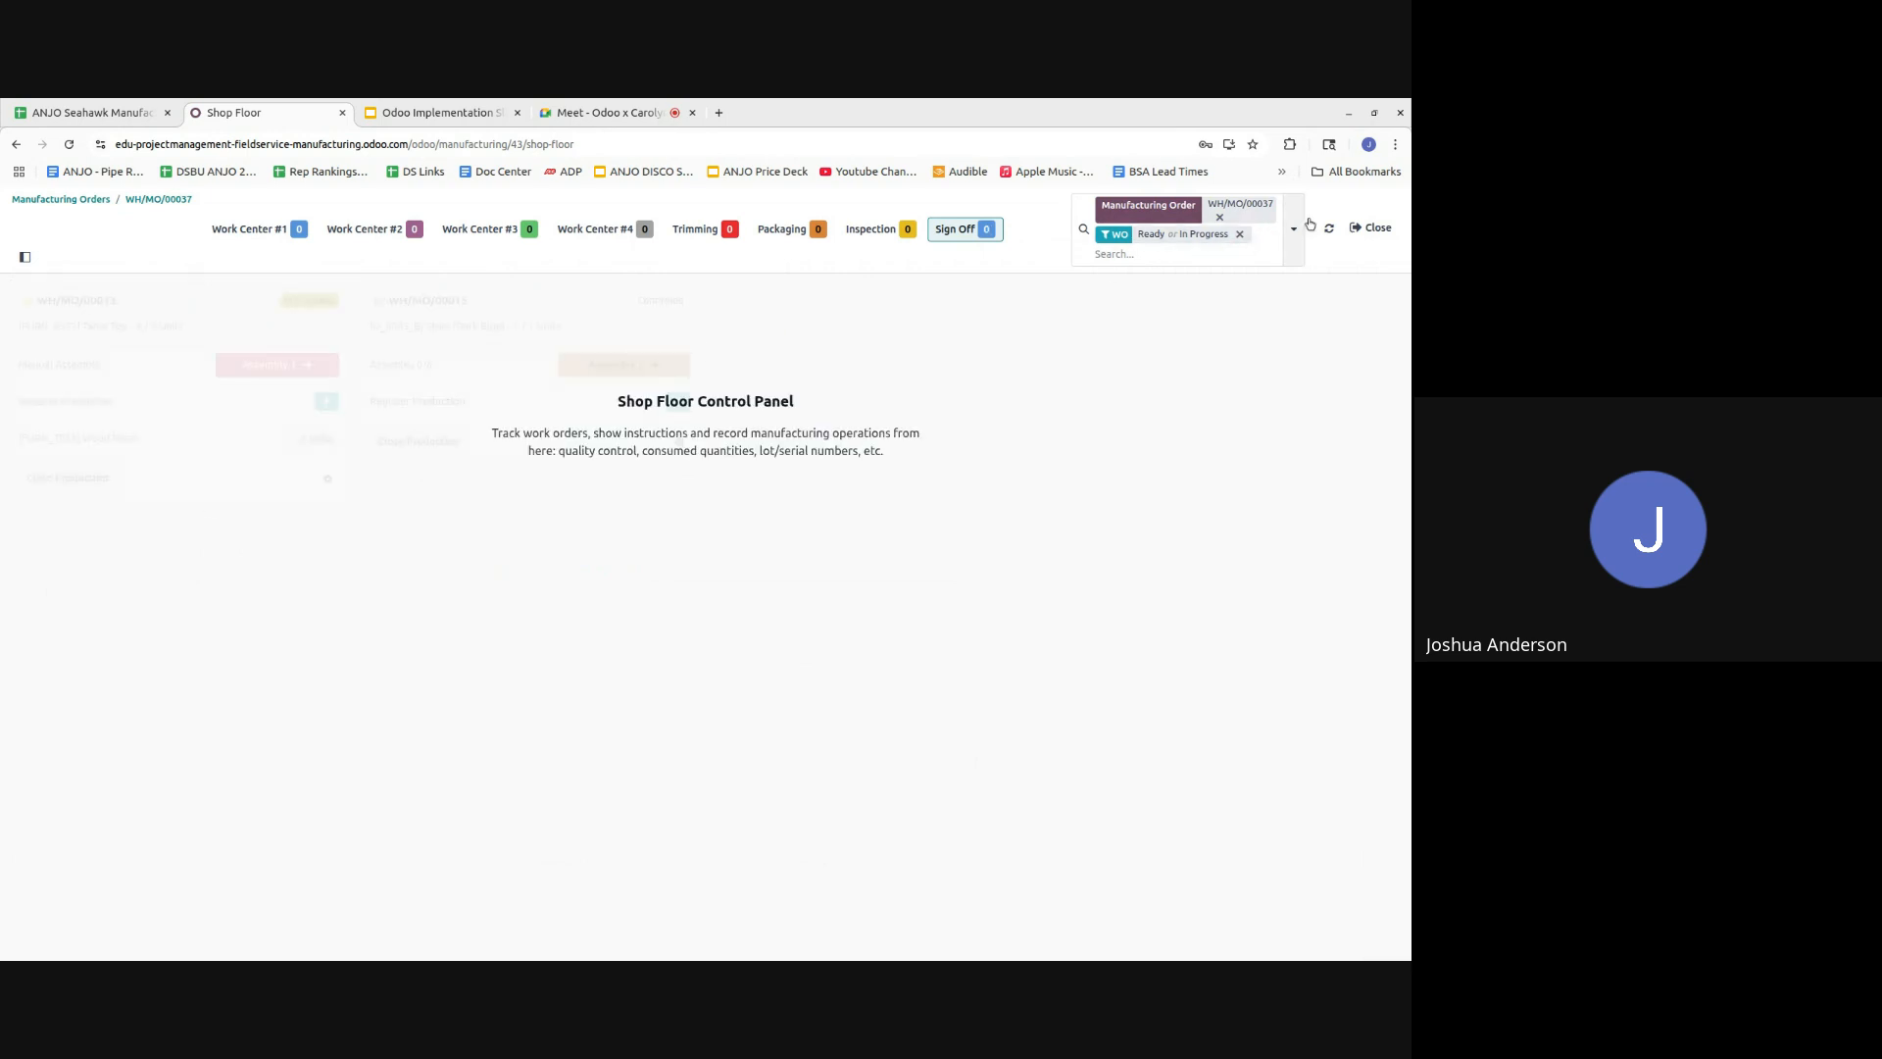
{"action": "left_click", "coordinate": [1374, 228]}
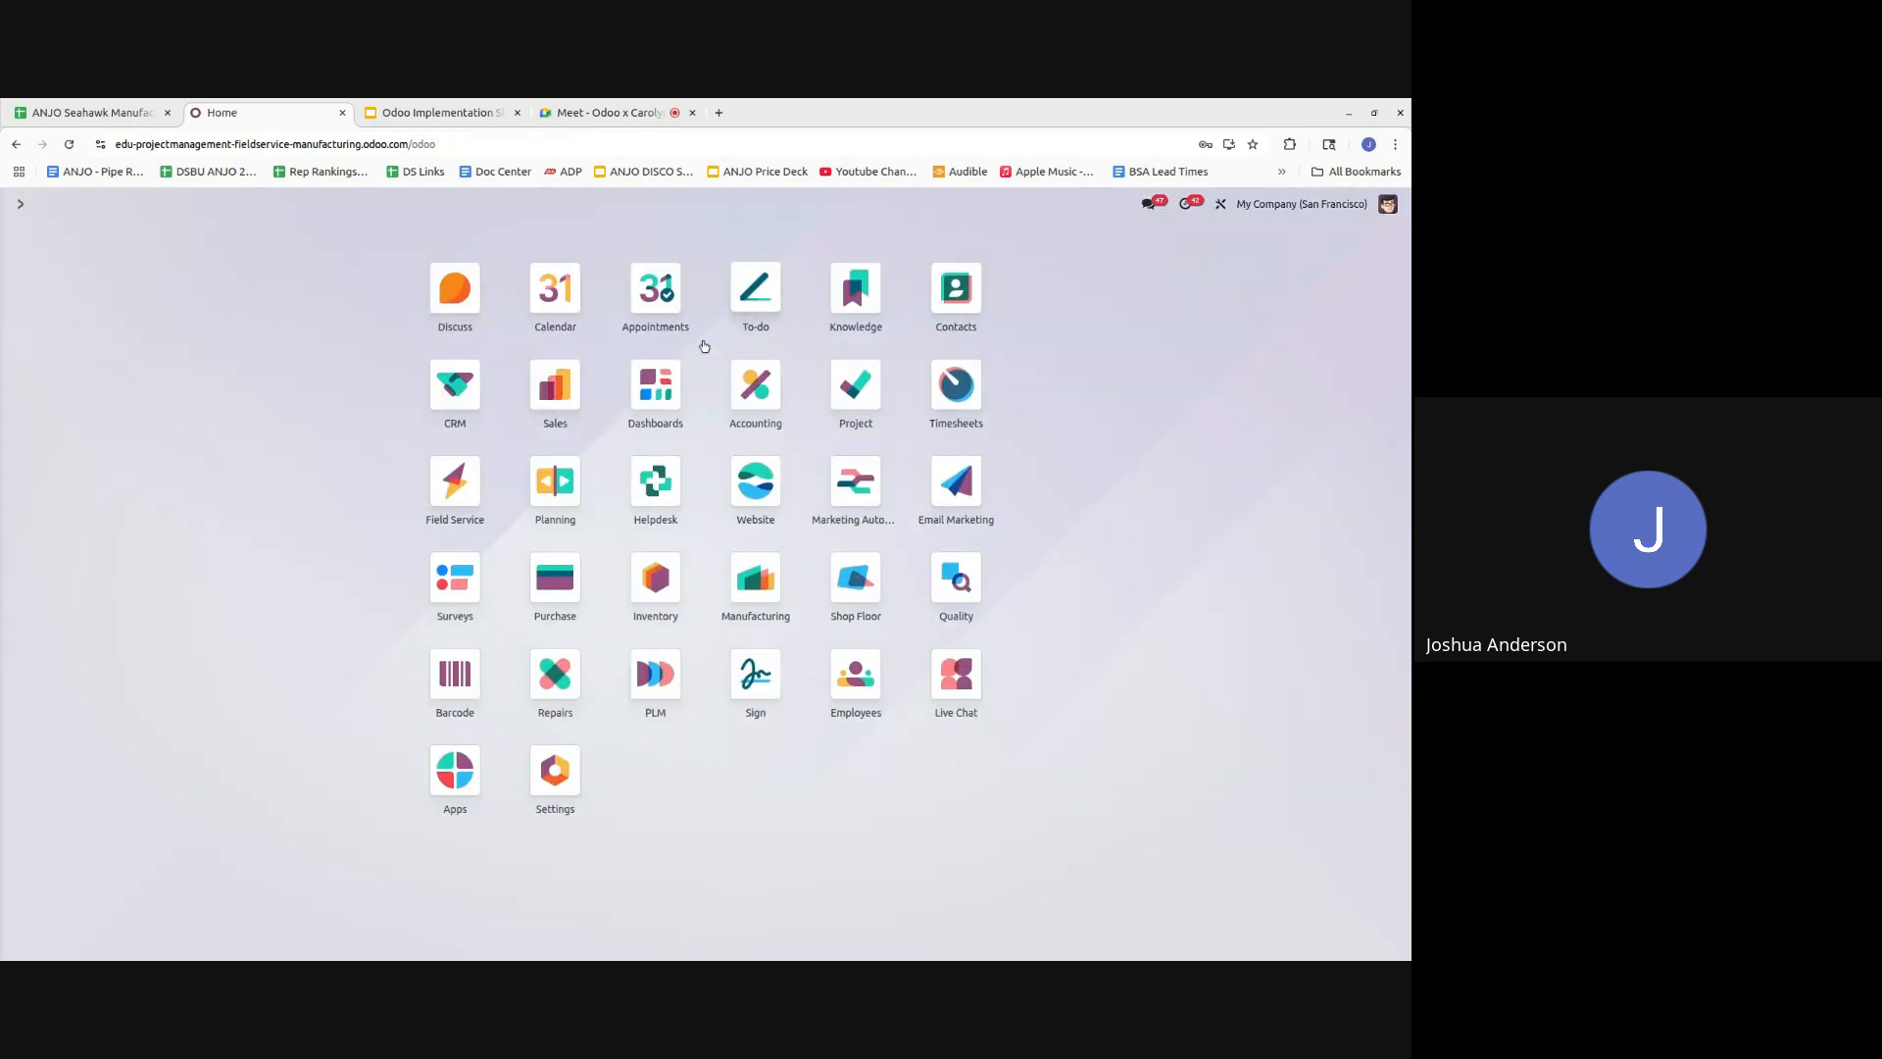
- Open the manufacturing order linked to sales order S00074 and examine the operation times and costs in its overview
{"action": "left_click", "coordinate": [559, 387]}
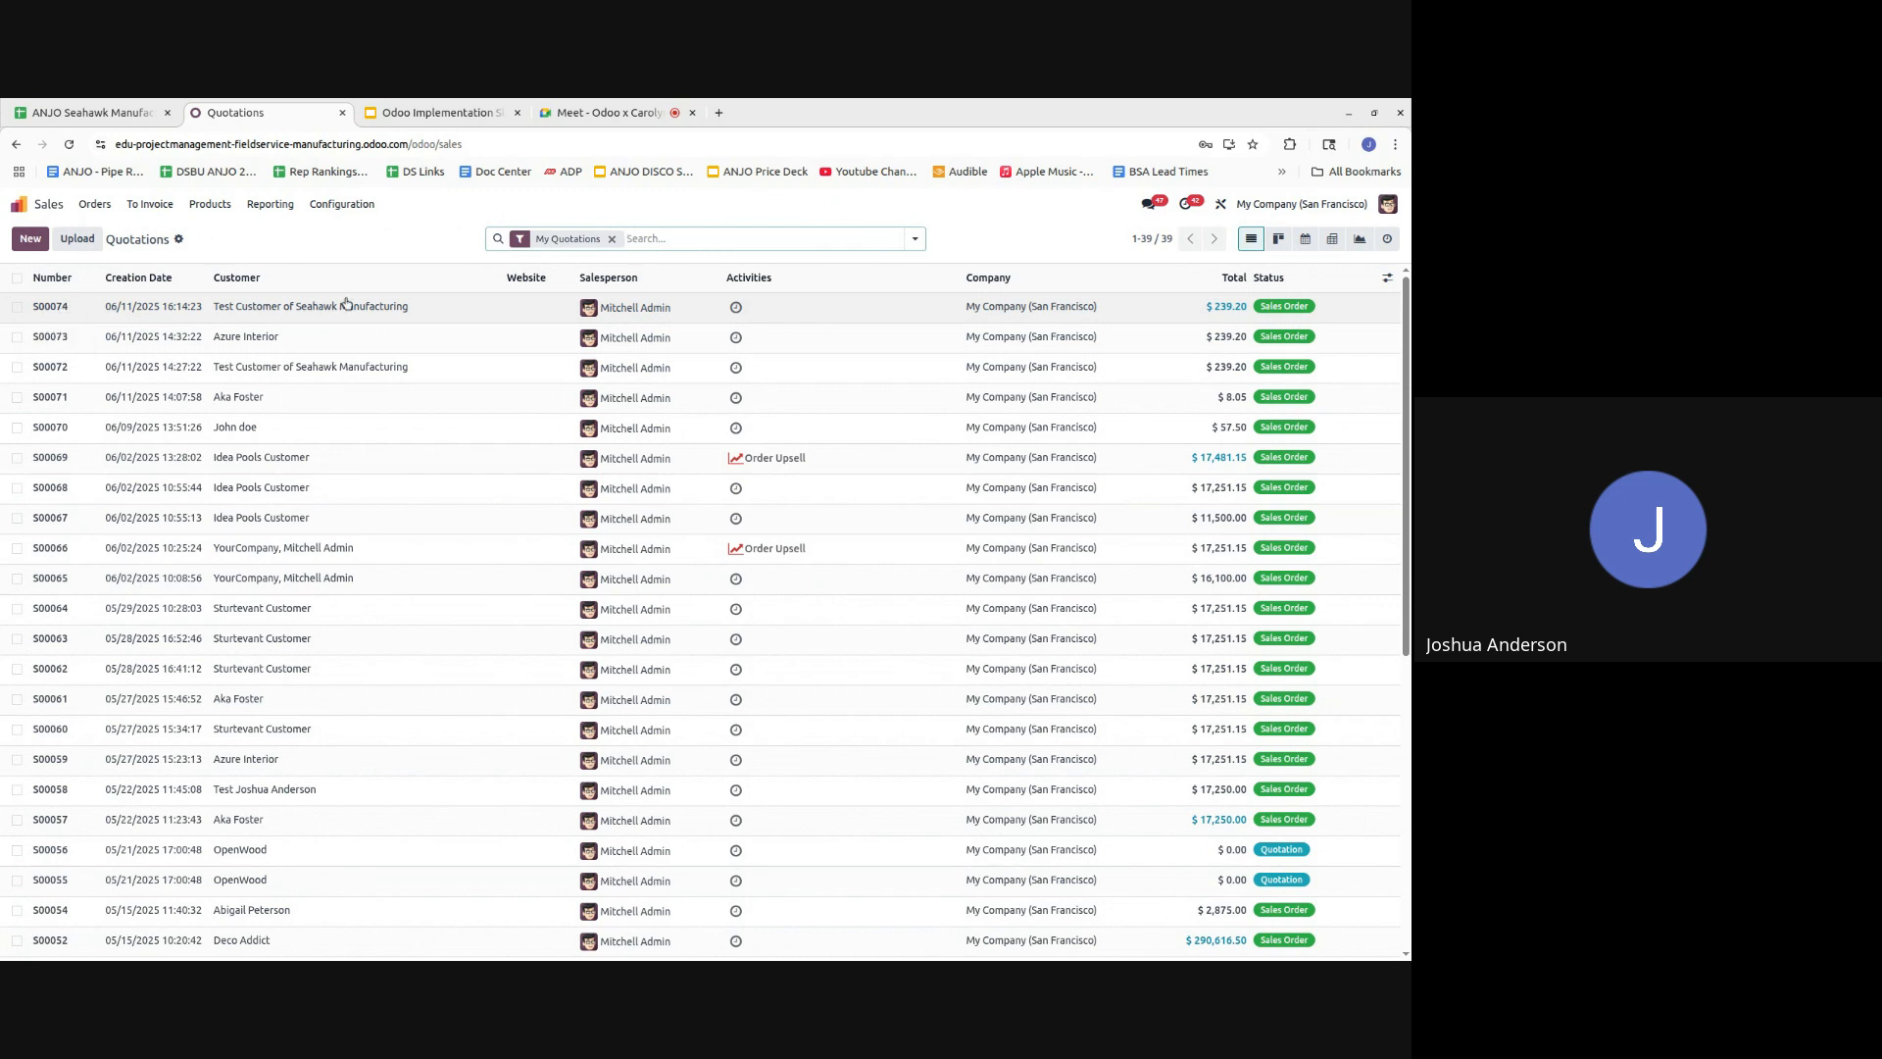
{"action": "left_click", "coordinate": [467, 306]}
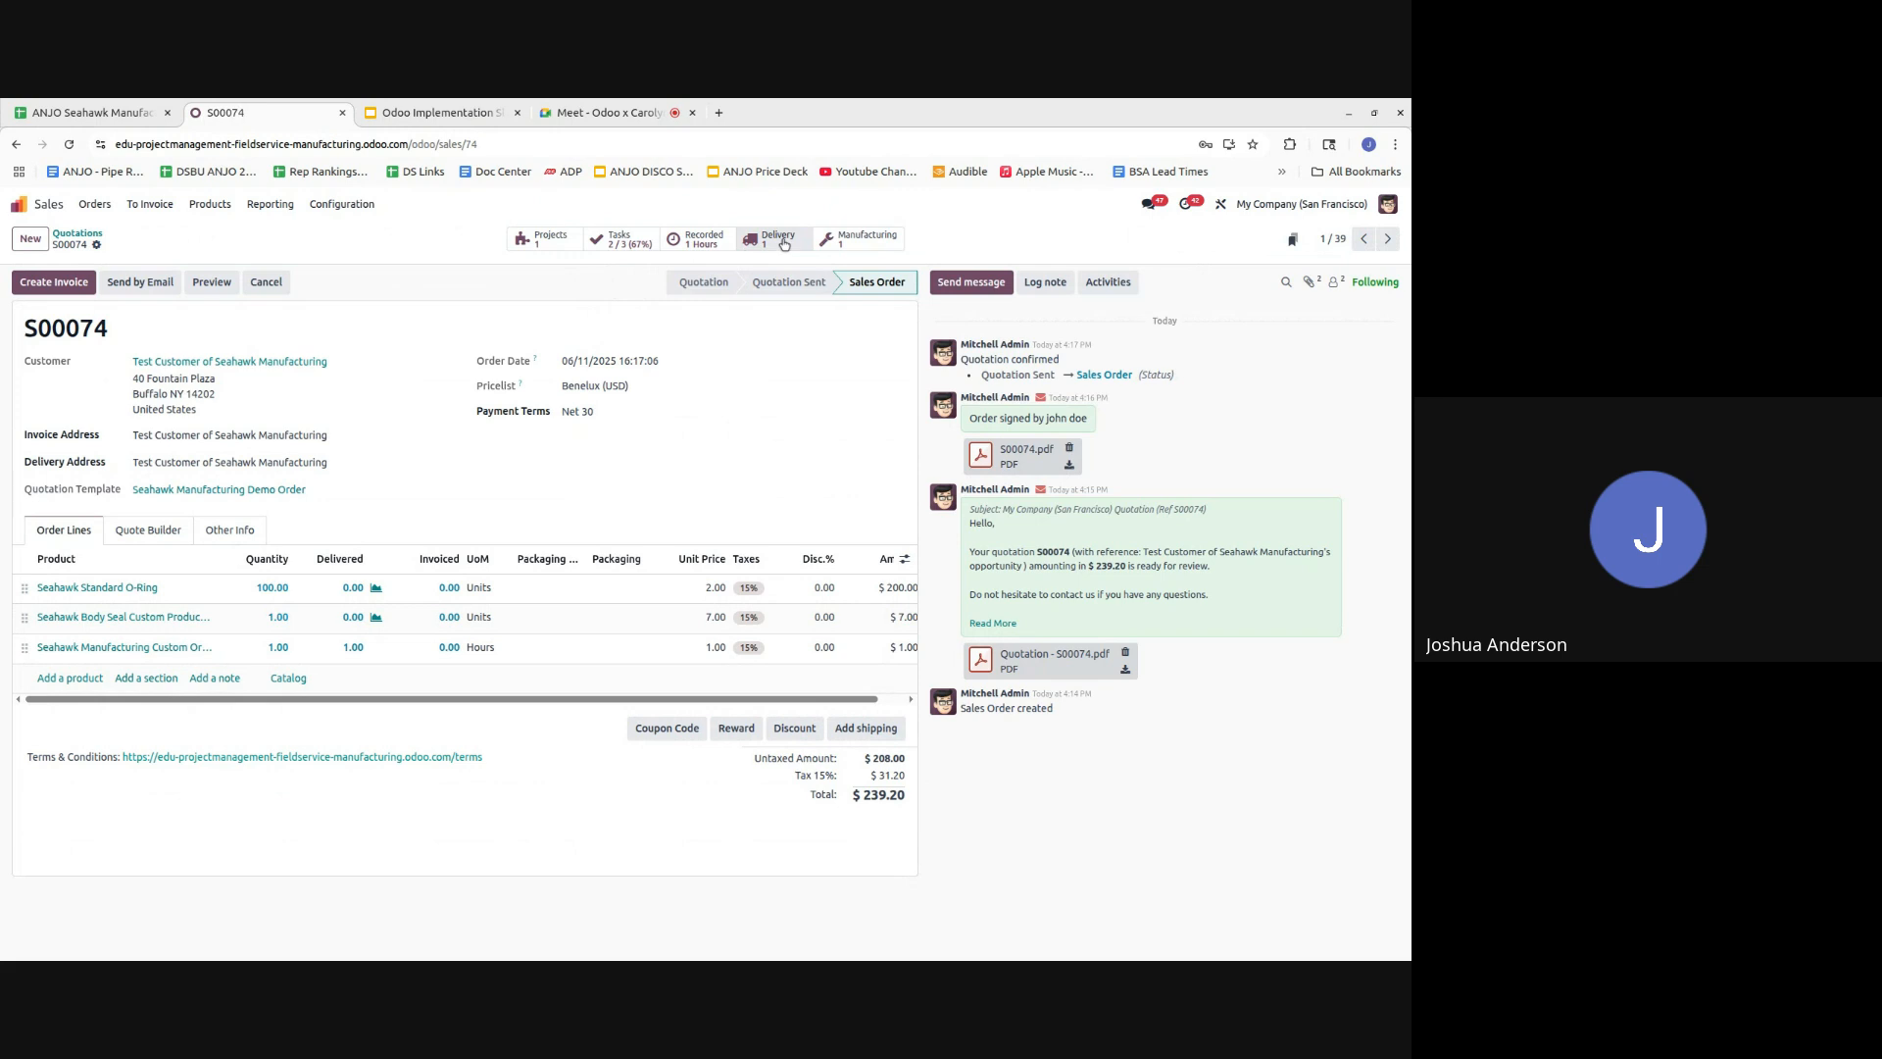
{"action": "left_click", "coordinate": [882, 243]}
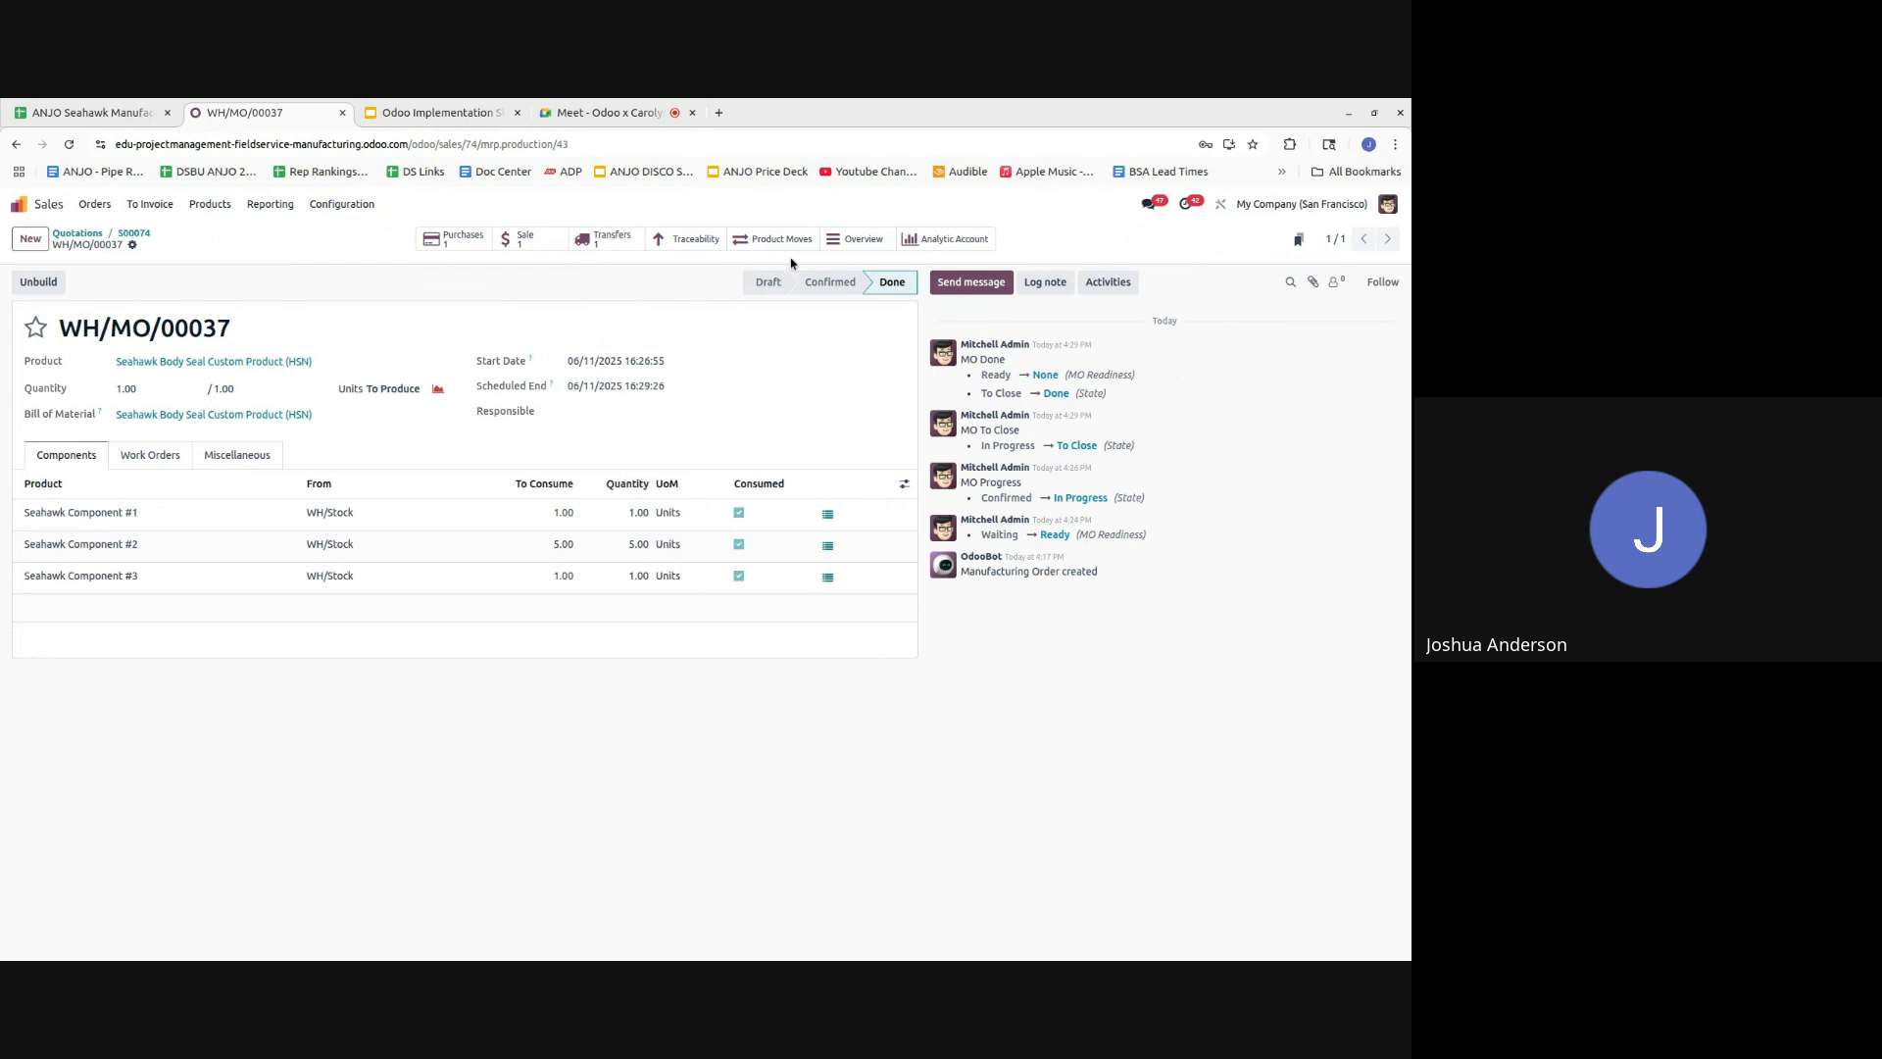
{"action": "left_click", "coordinate": [856, 238]}
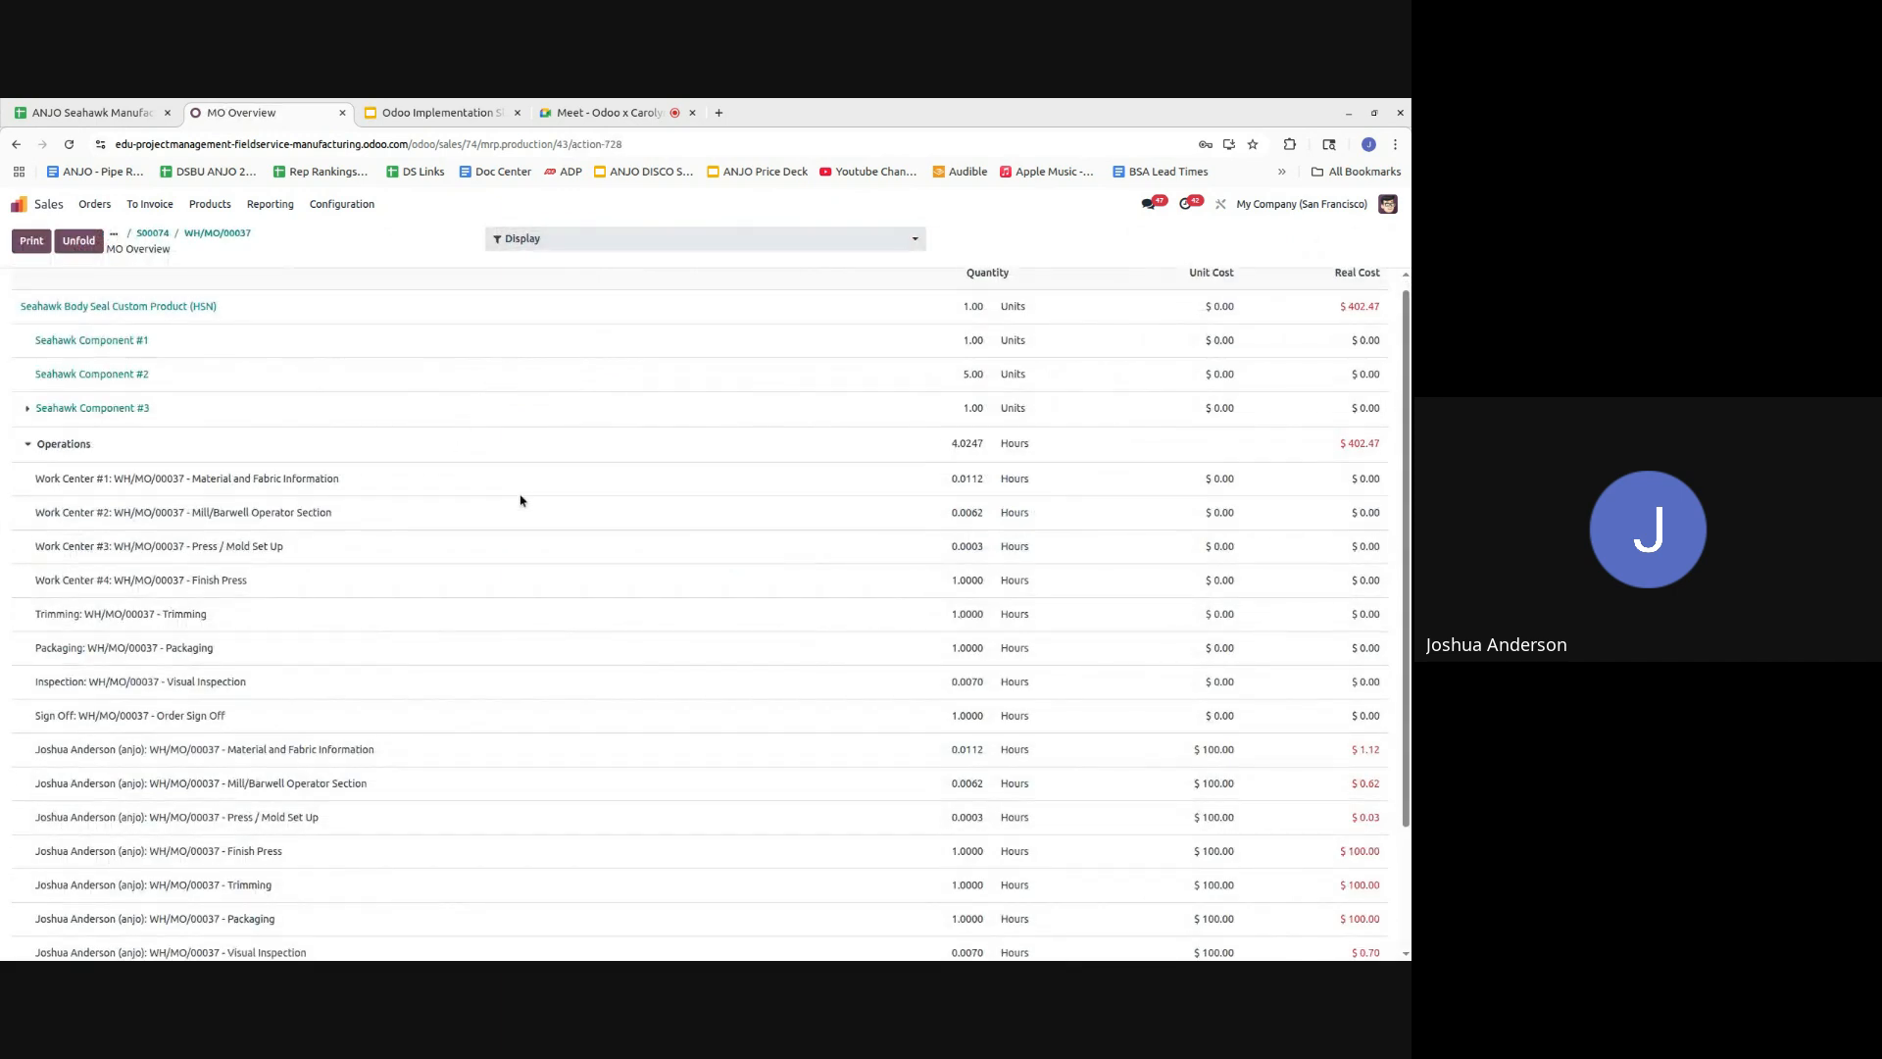
{"action": "scroll", "coordinate": [520, 500], "scroll_direction": "down", "scroll_amount": 2}
{"action": "scroll", "coordinate": [903, 454], "scroll_direction": "up", "scroll_amount": 3}
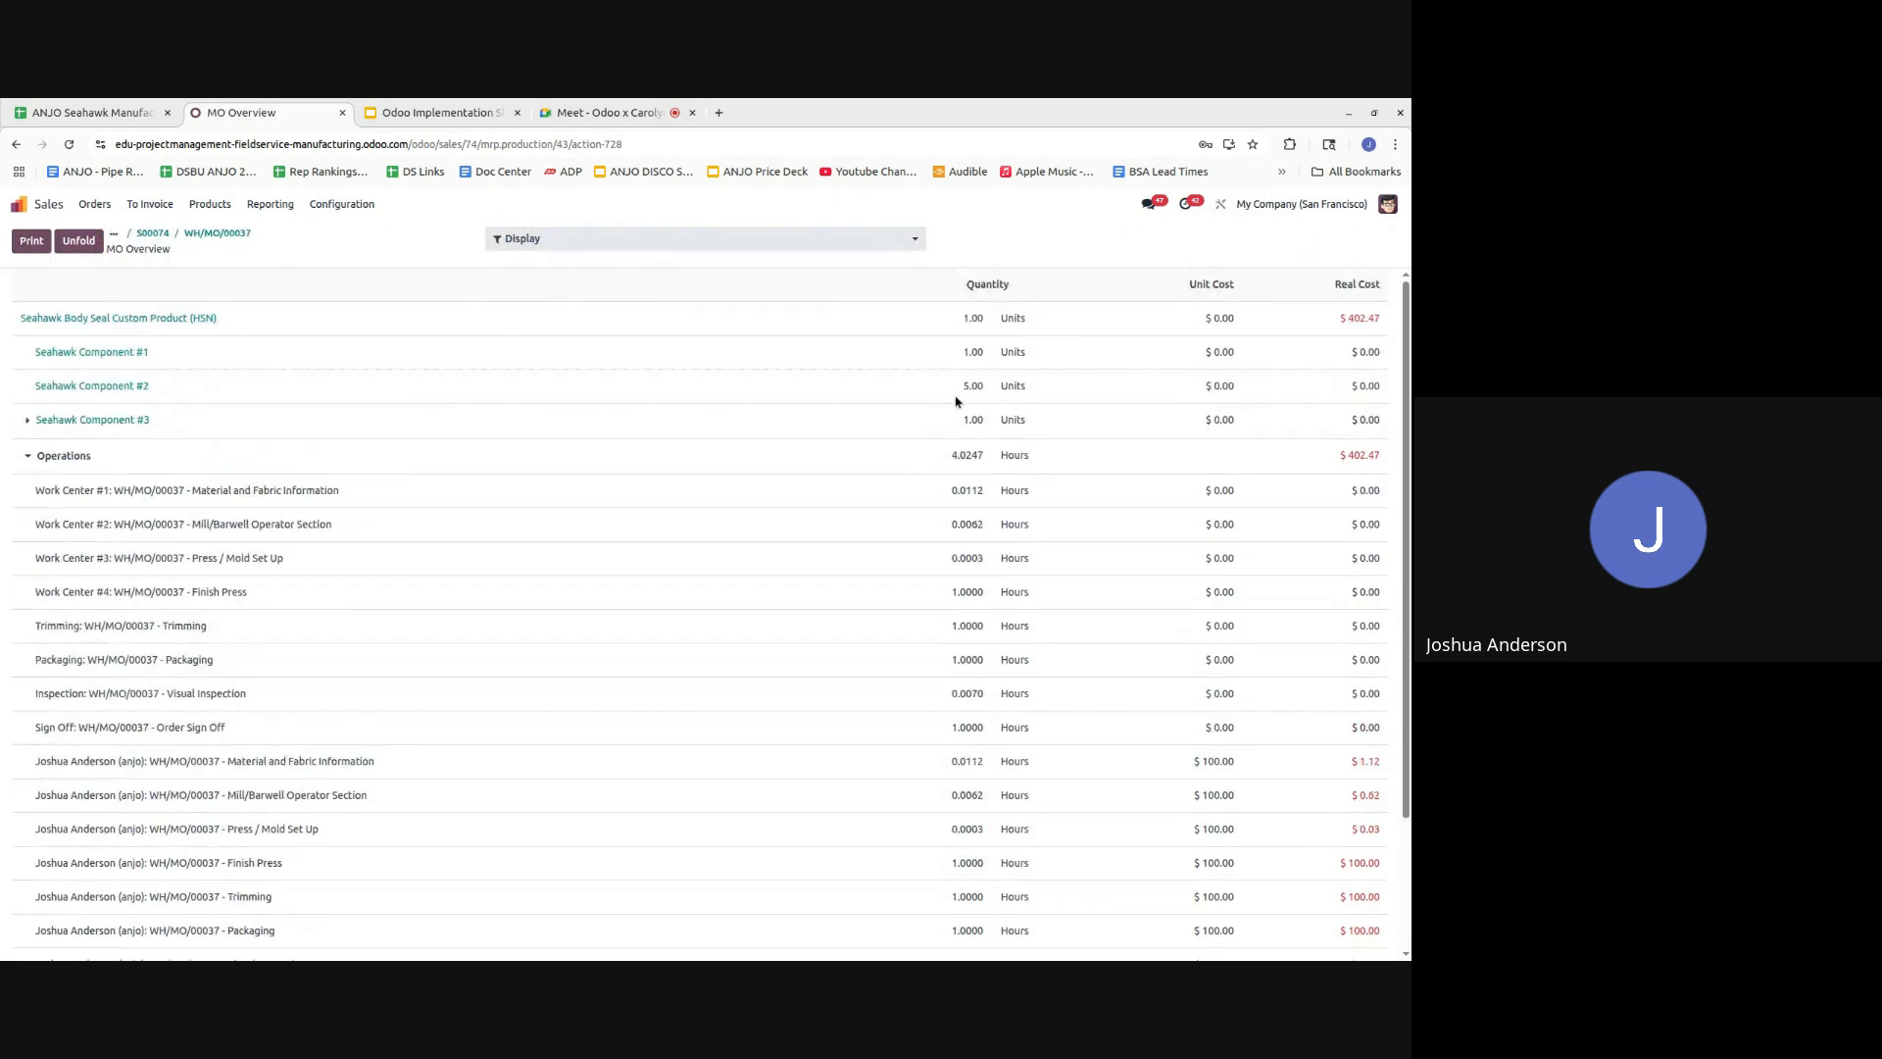
{"action": "scroll", "coordinate": [955, 401], "scroll_direction": "down", "scroll_amount": 2}
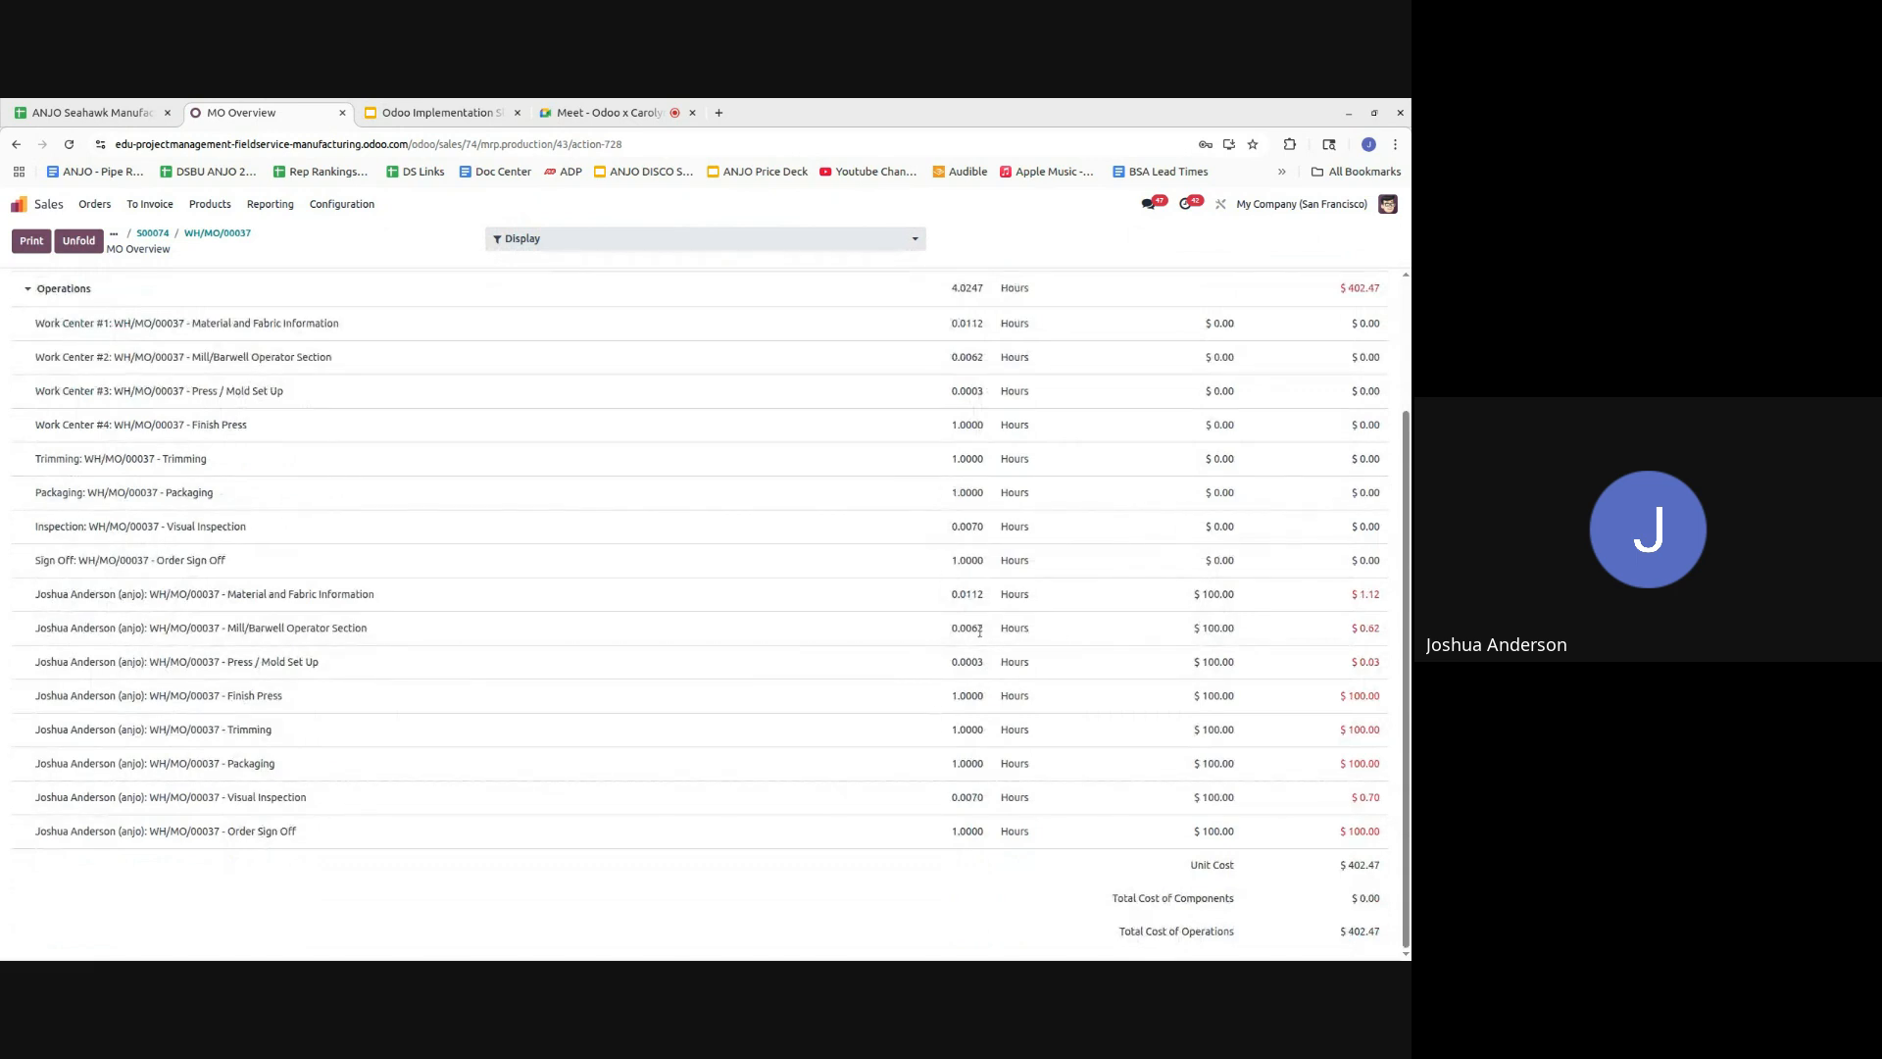
{"action": "scroll", "coordinate": [970, 583], "scroll_direction": "up", "scroll_amount": 2}
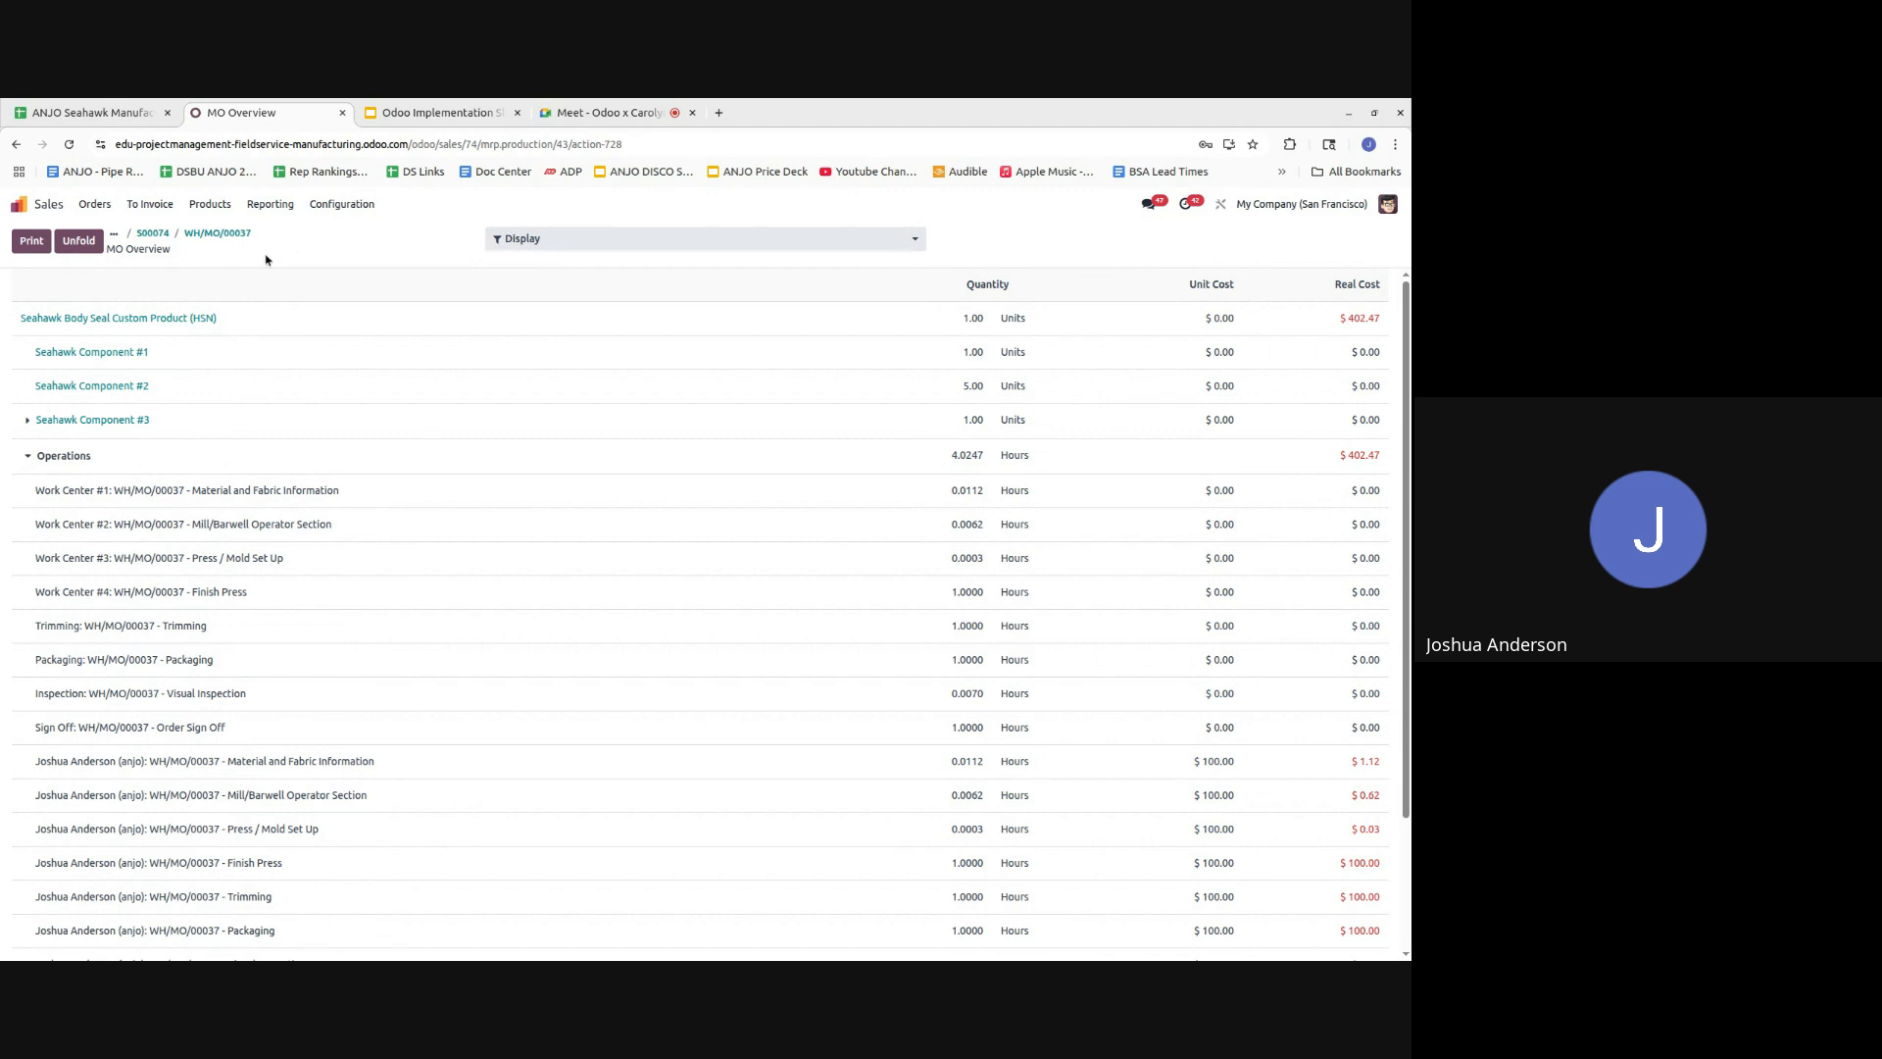
- Examine the component breakdown in WH/MO/00037's traceability report, and open the delivery order of sales order S00074
{"action": "left_click", "coordinate": [218, 238]}
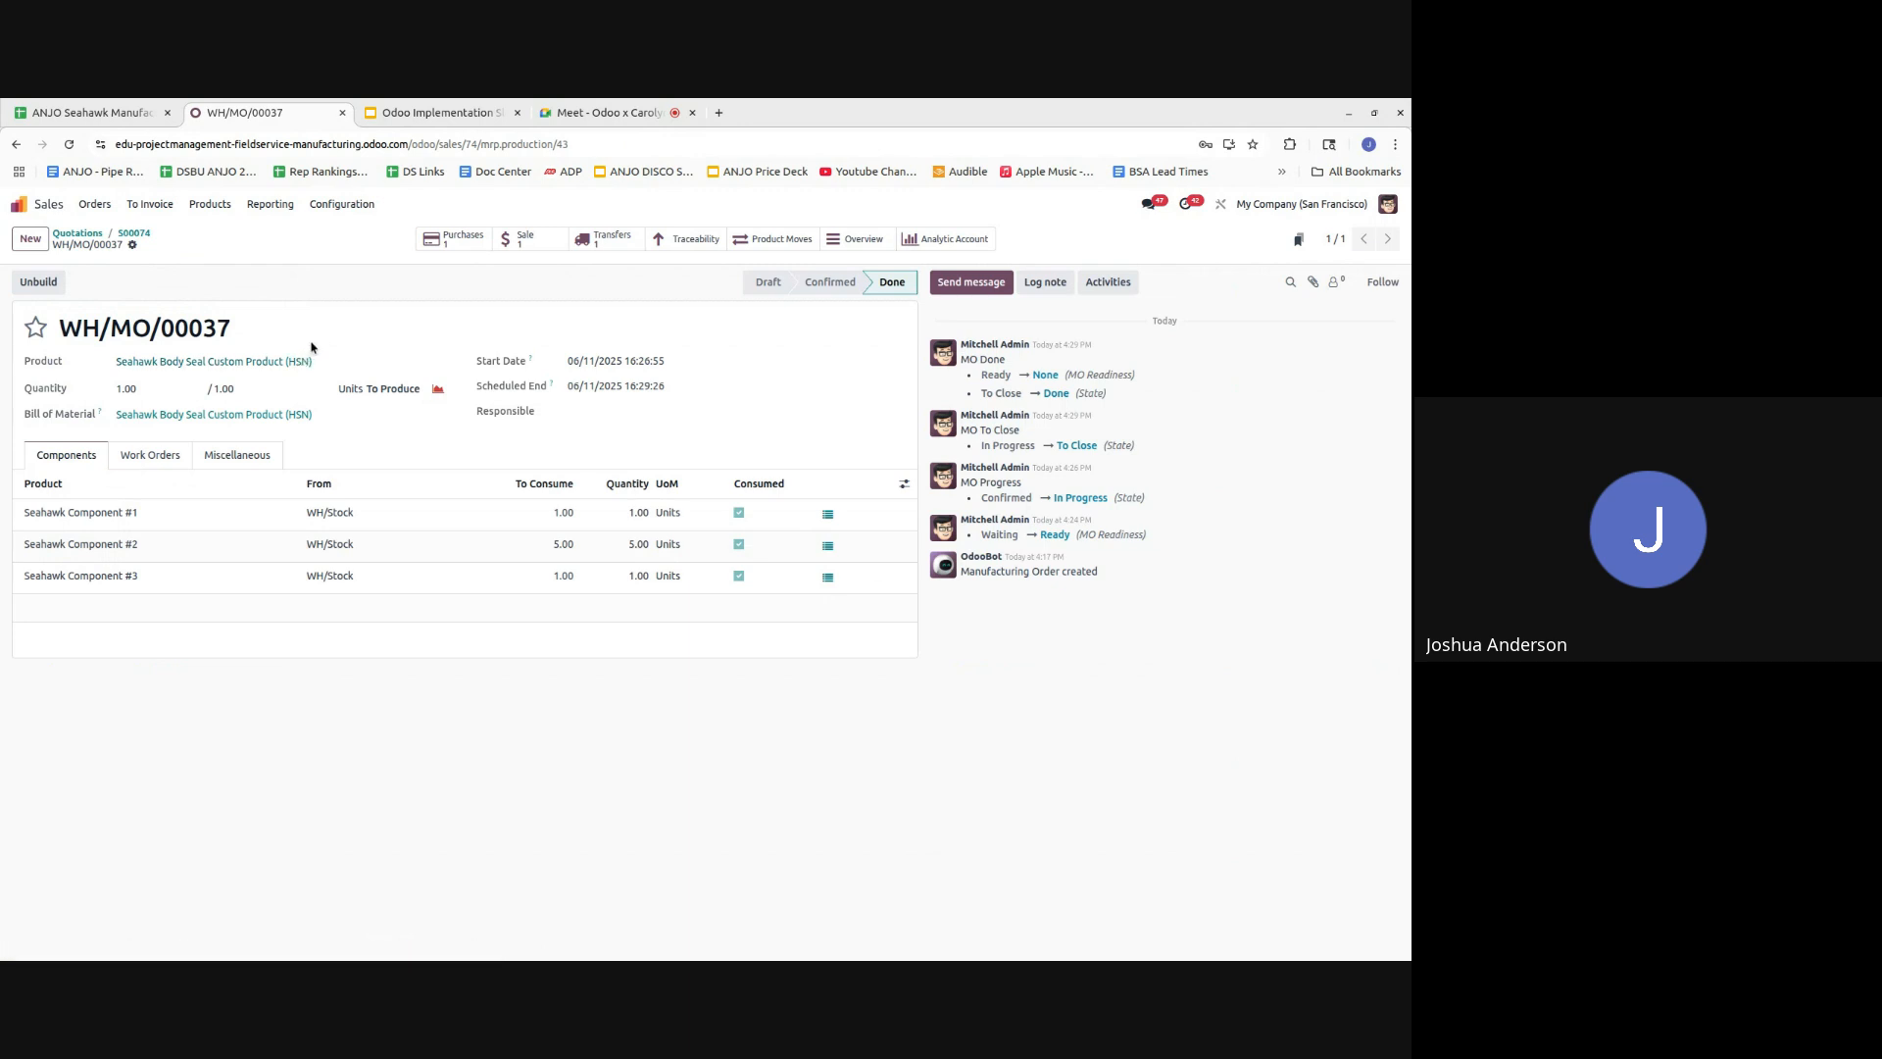
{"action": "left_click", "coordinate": [660, 247]}
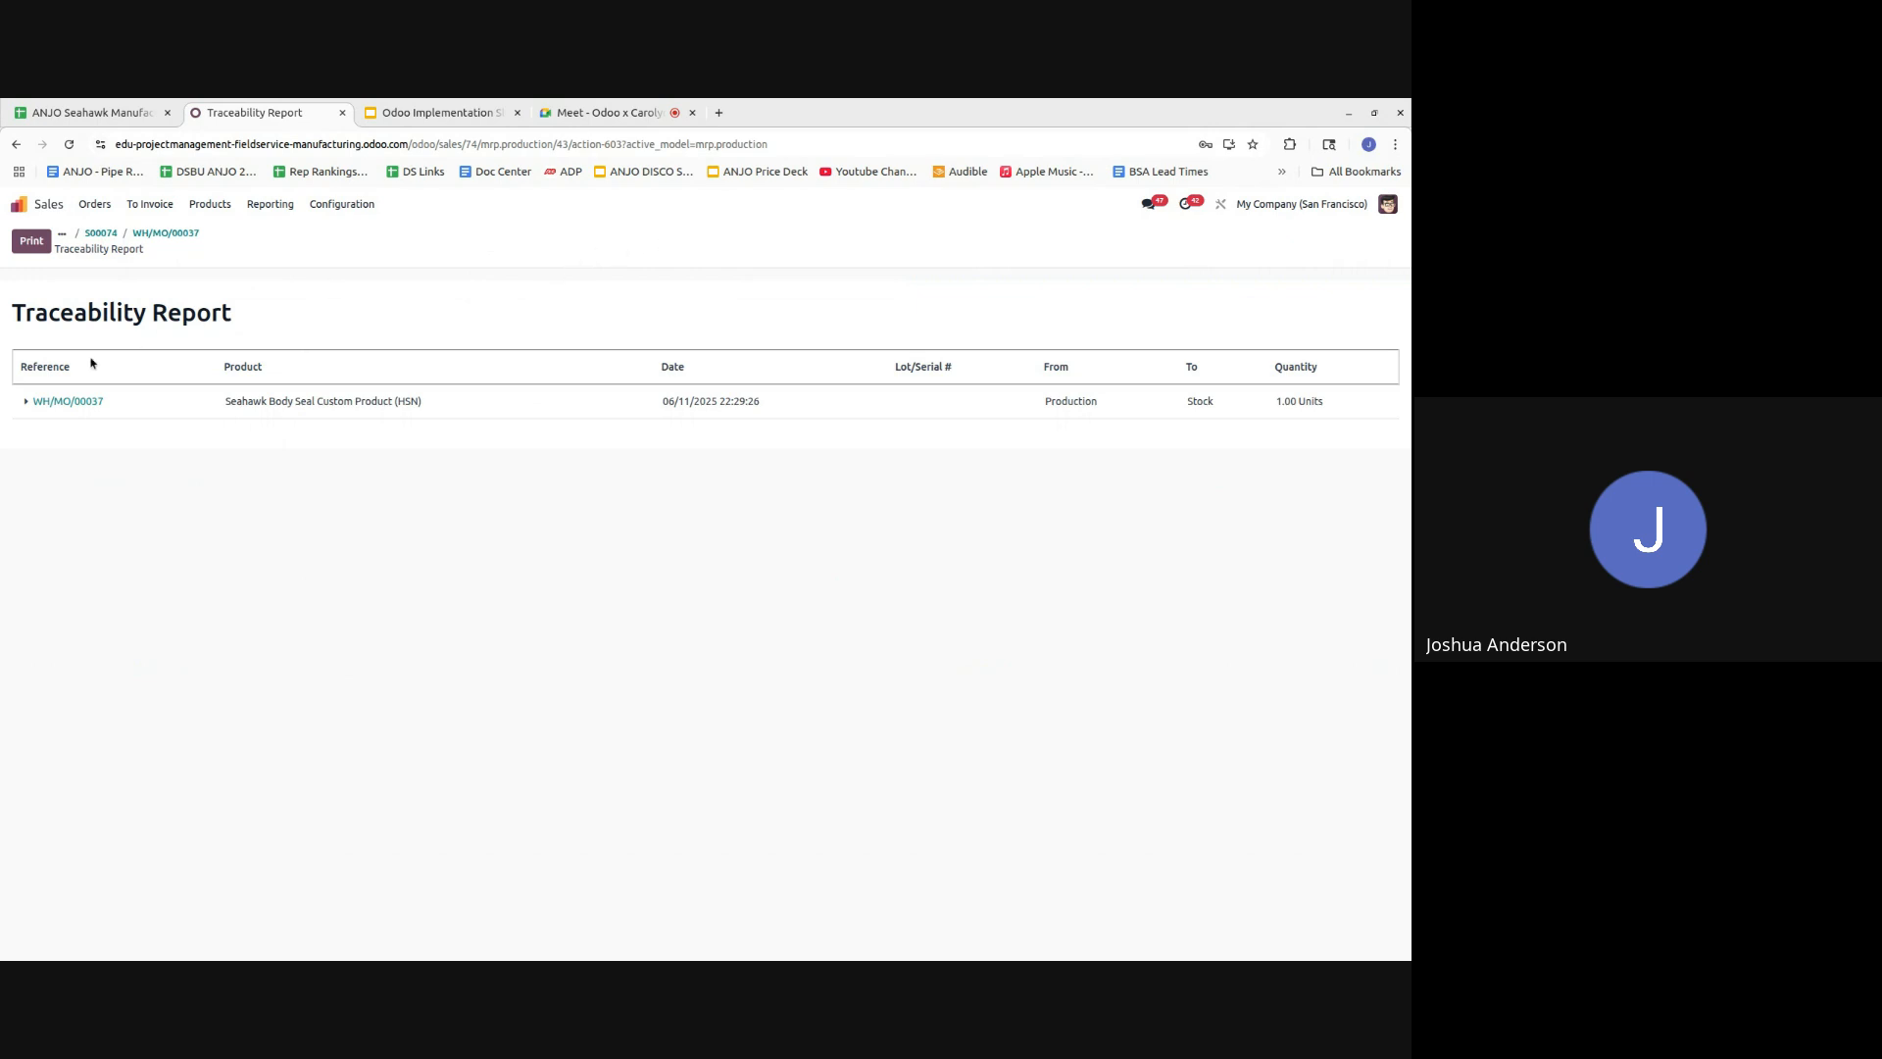
{"action": "left_click", "coordinate": [25, 401]}
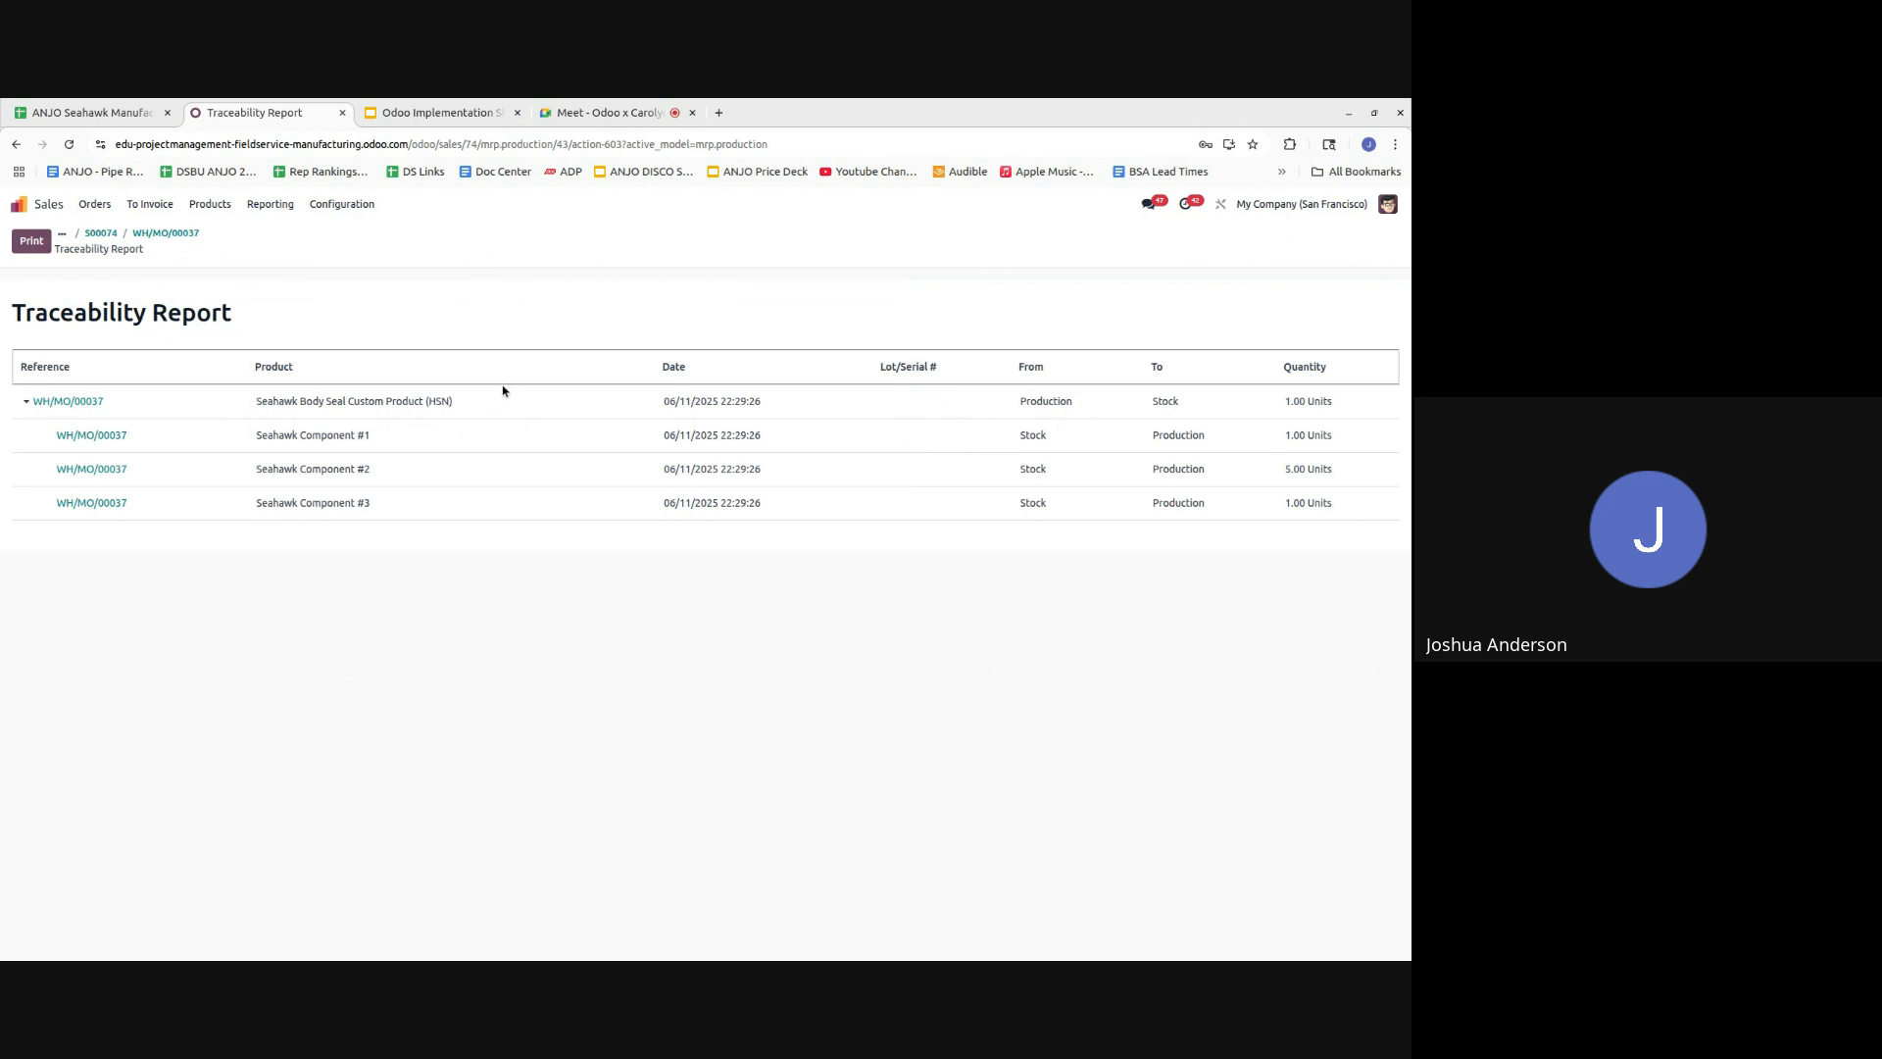
{"action": "left_click", "coordinate": [101, 233]}
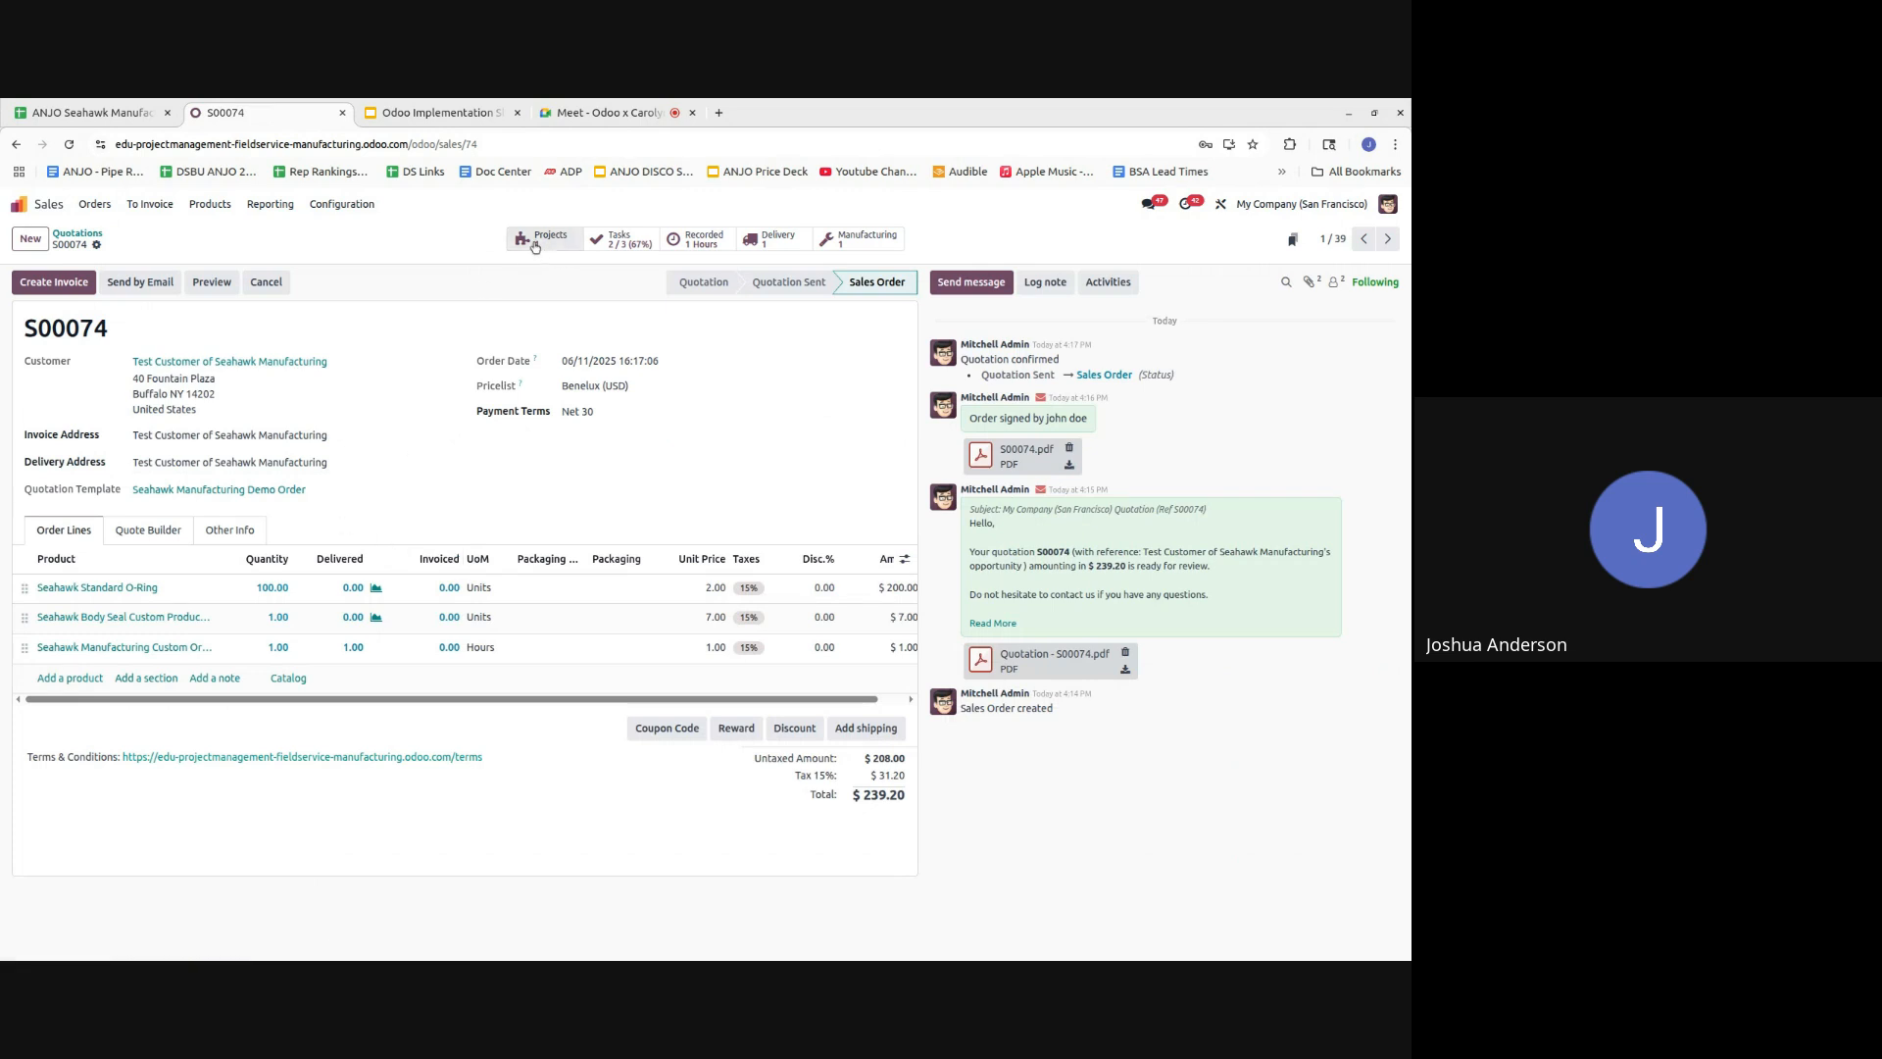
{"action": "left_click", "coordinate": [782, 239]}
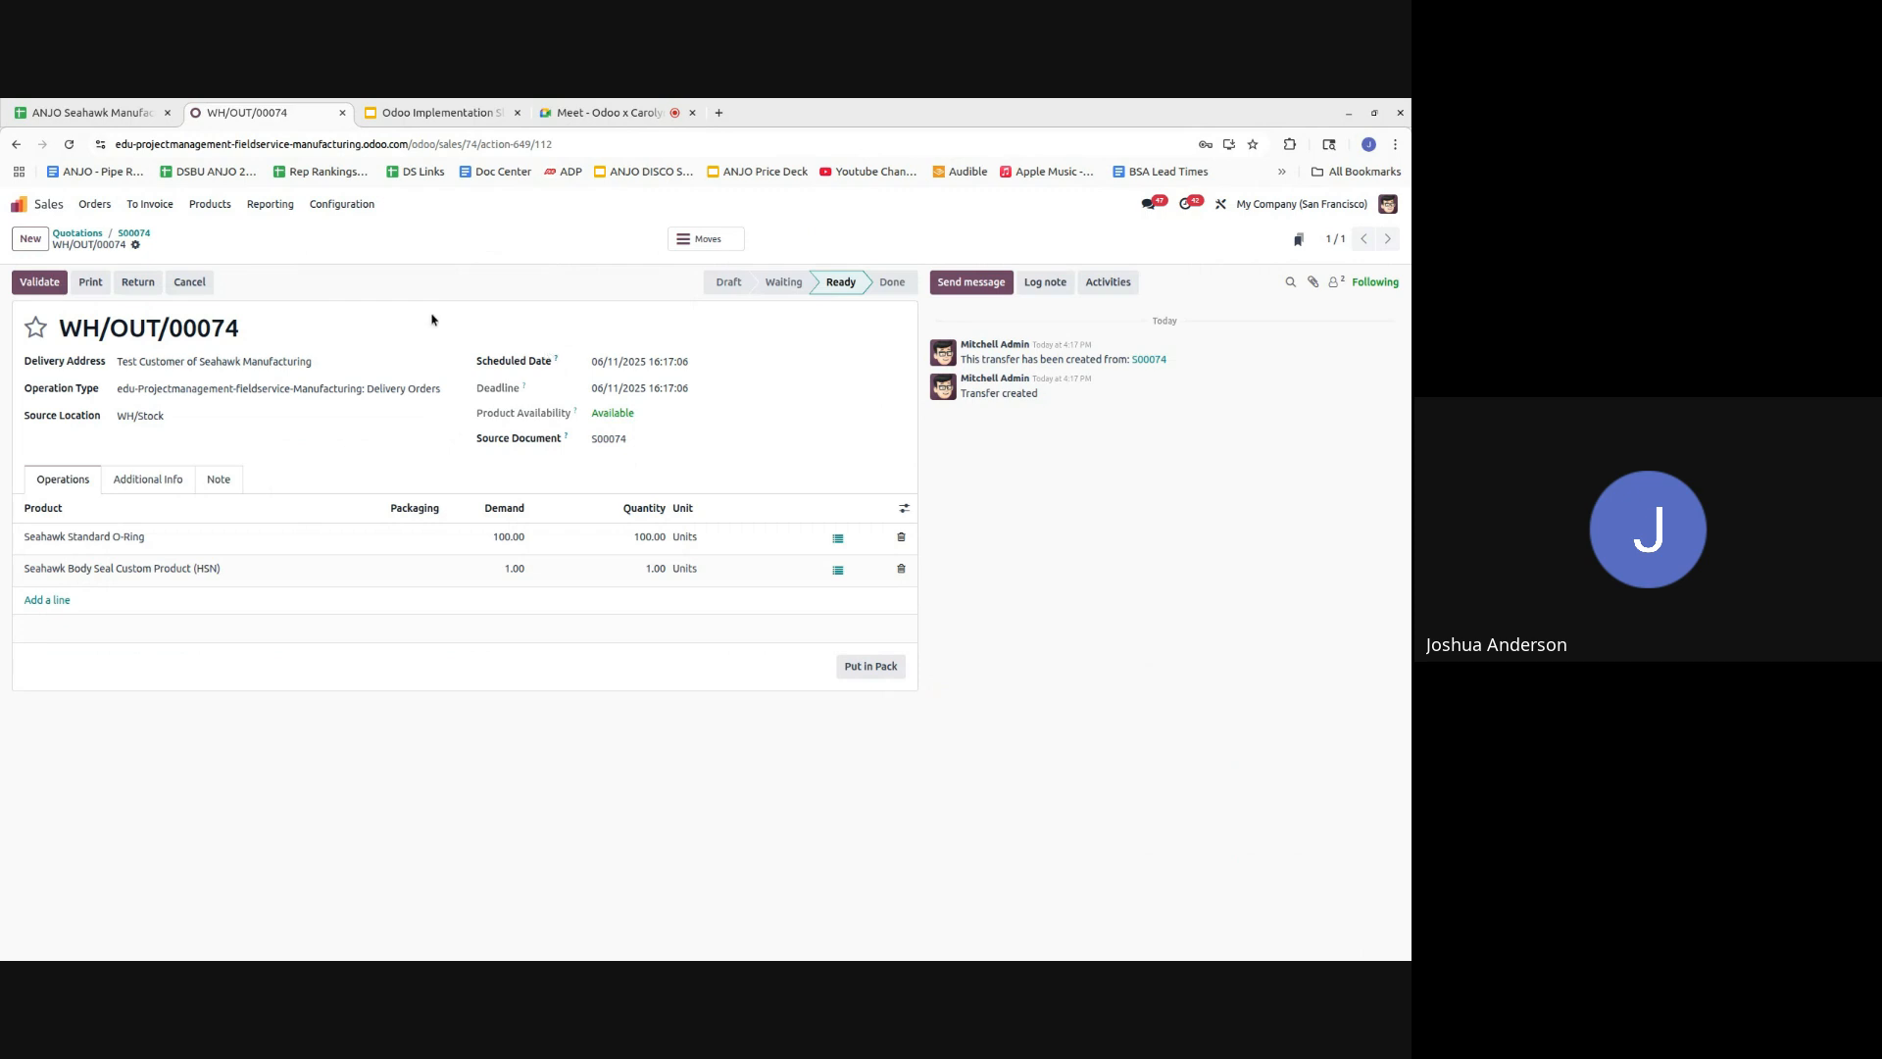
- Move the S00074 custom order task in the Seahawk Manufacturing project to the Waiting for Inspection Confirmation stage
{"action": "left_click", "coordinate": [49, 212]}
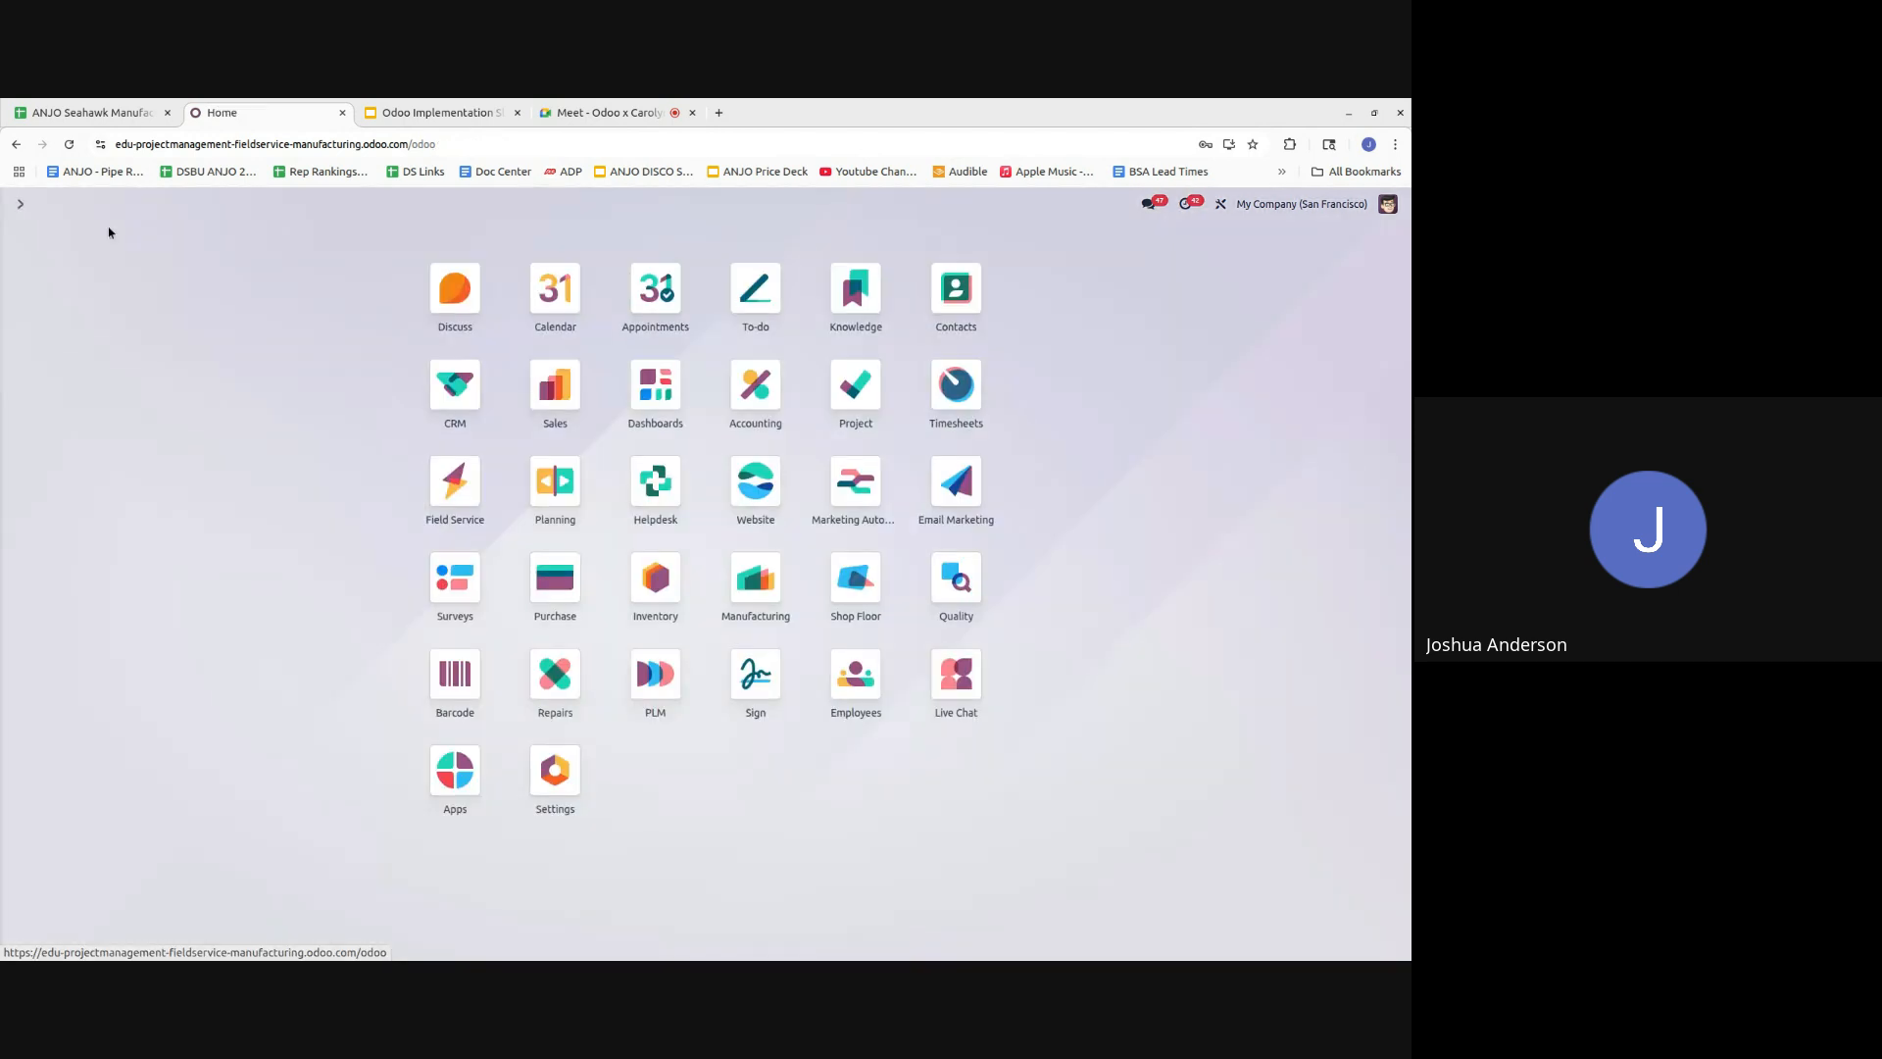
{"action": "left_click", "coordinate": [849, 397]}
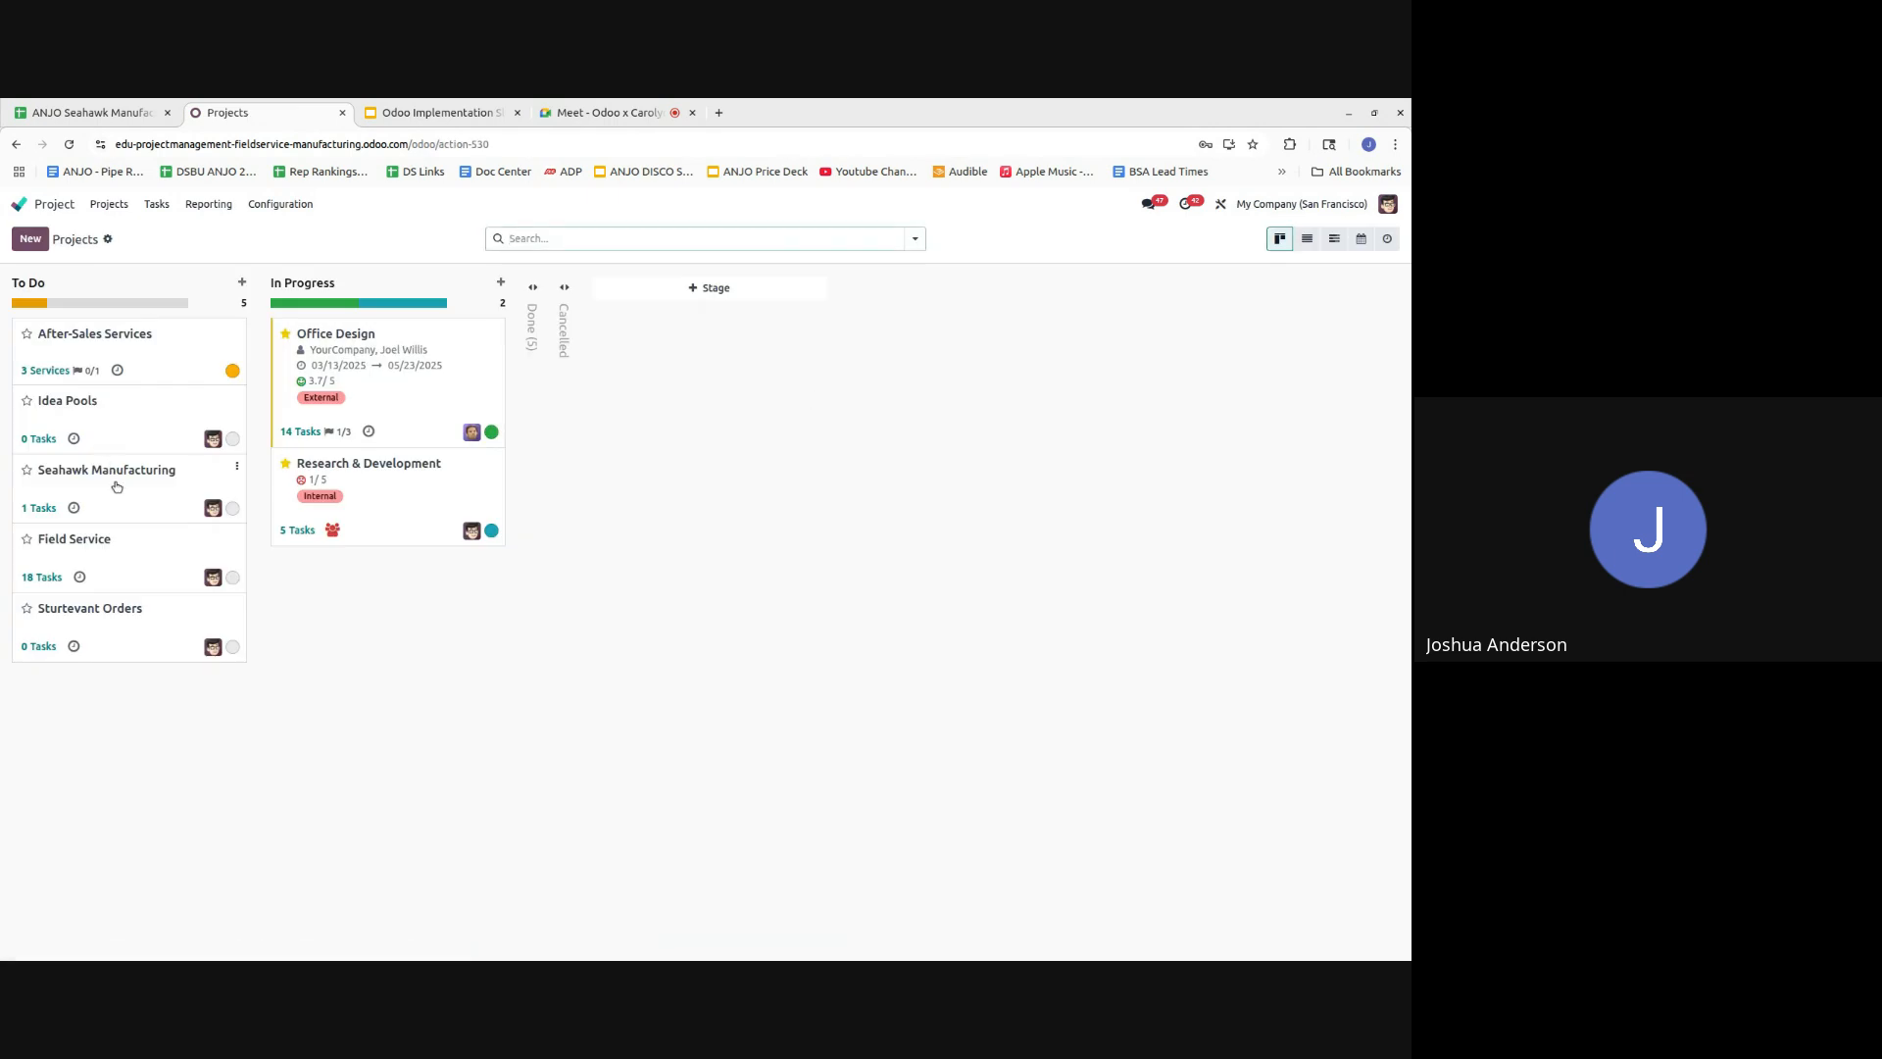
{"action": "left_click", "coordinate": [113, 484]}
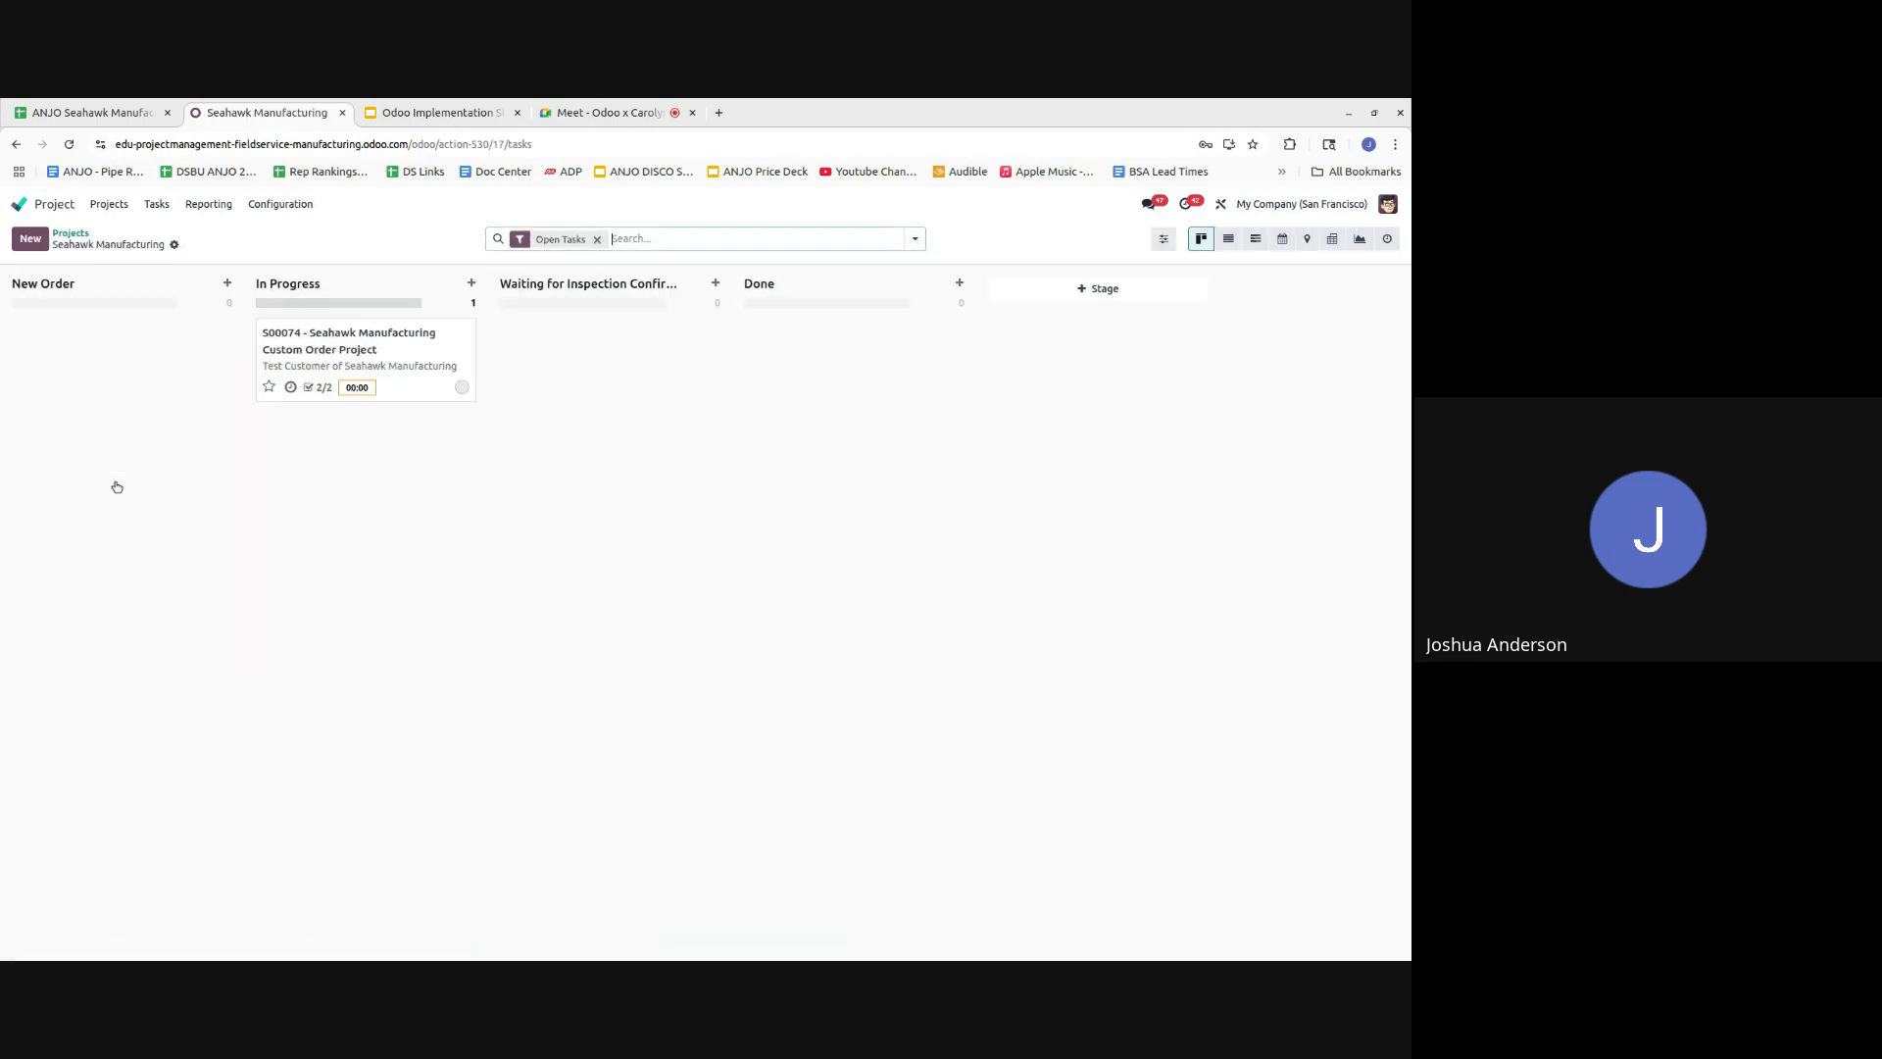
{"action": "left_click", "coordinate": [321, 336]}
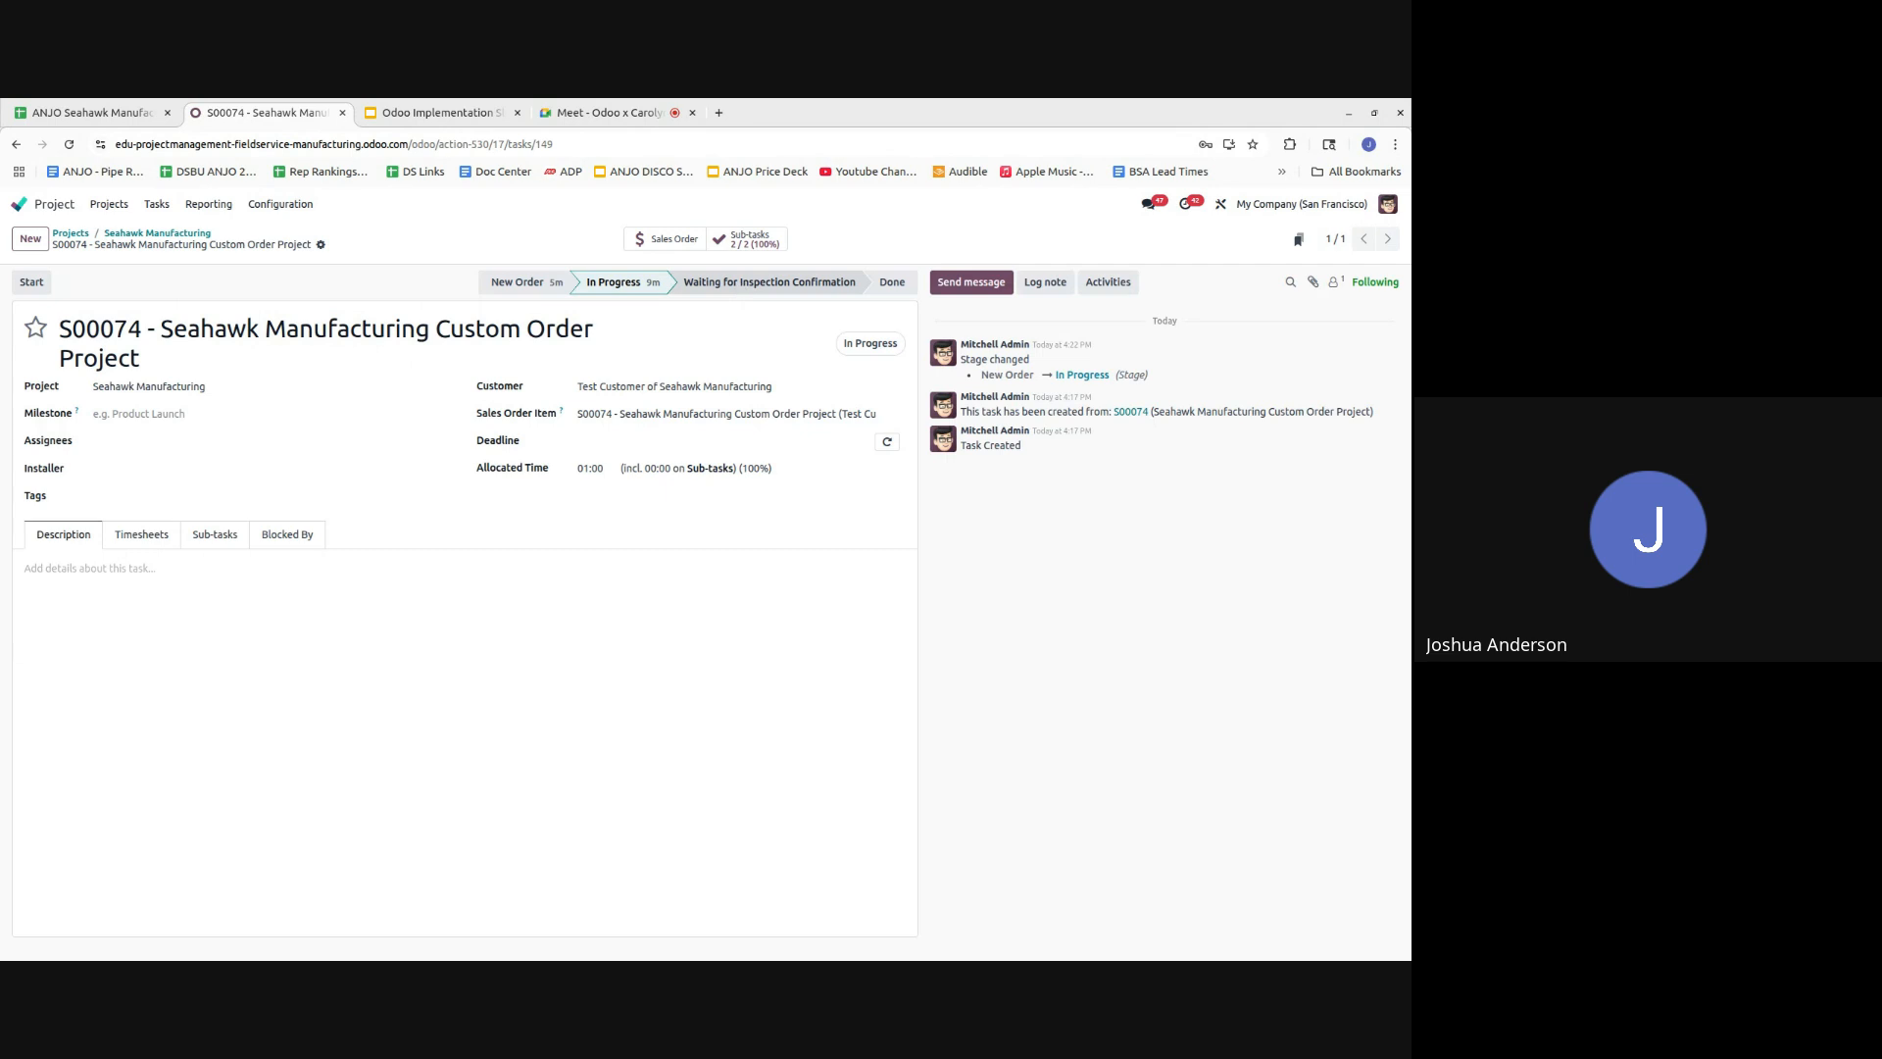
{"action": "left_click", "coordinate": [742, 282]}
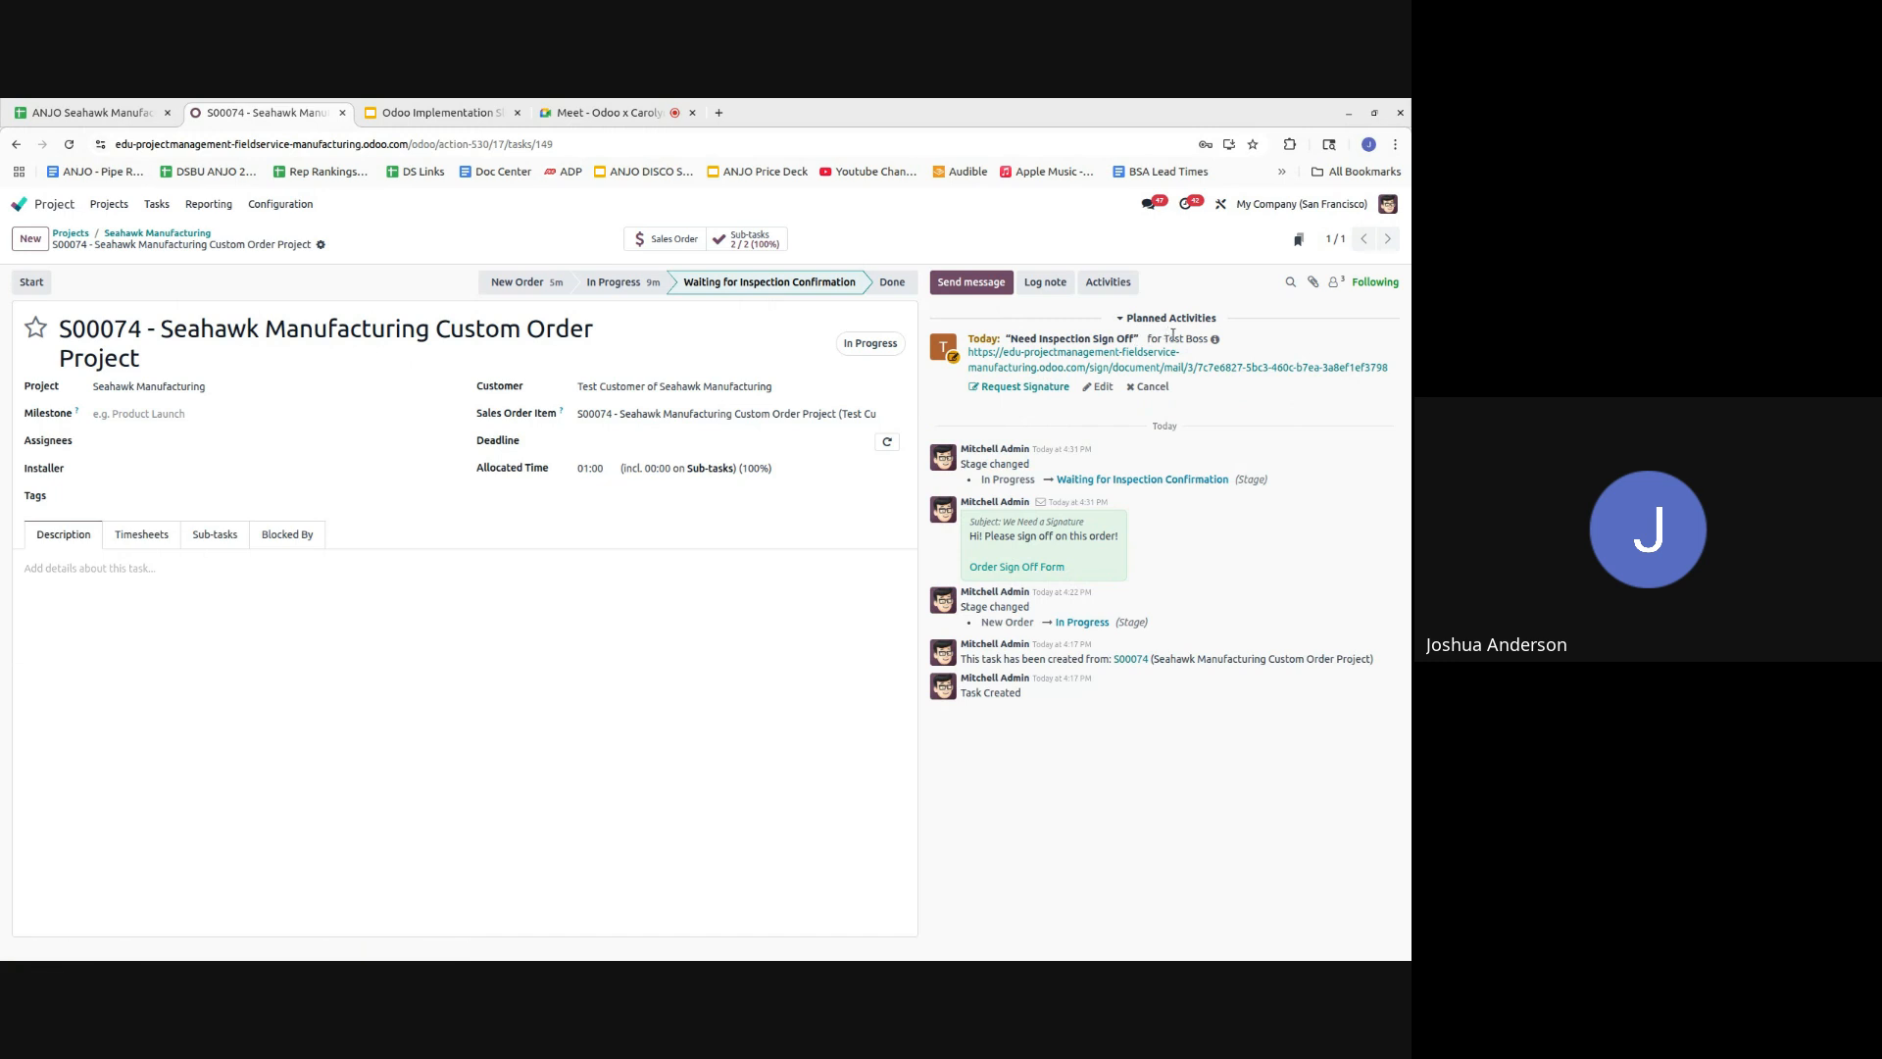
{"action": "left_click", "coordinate": [1059, 386]}
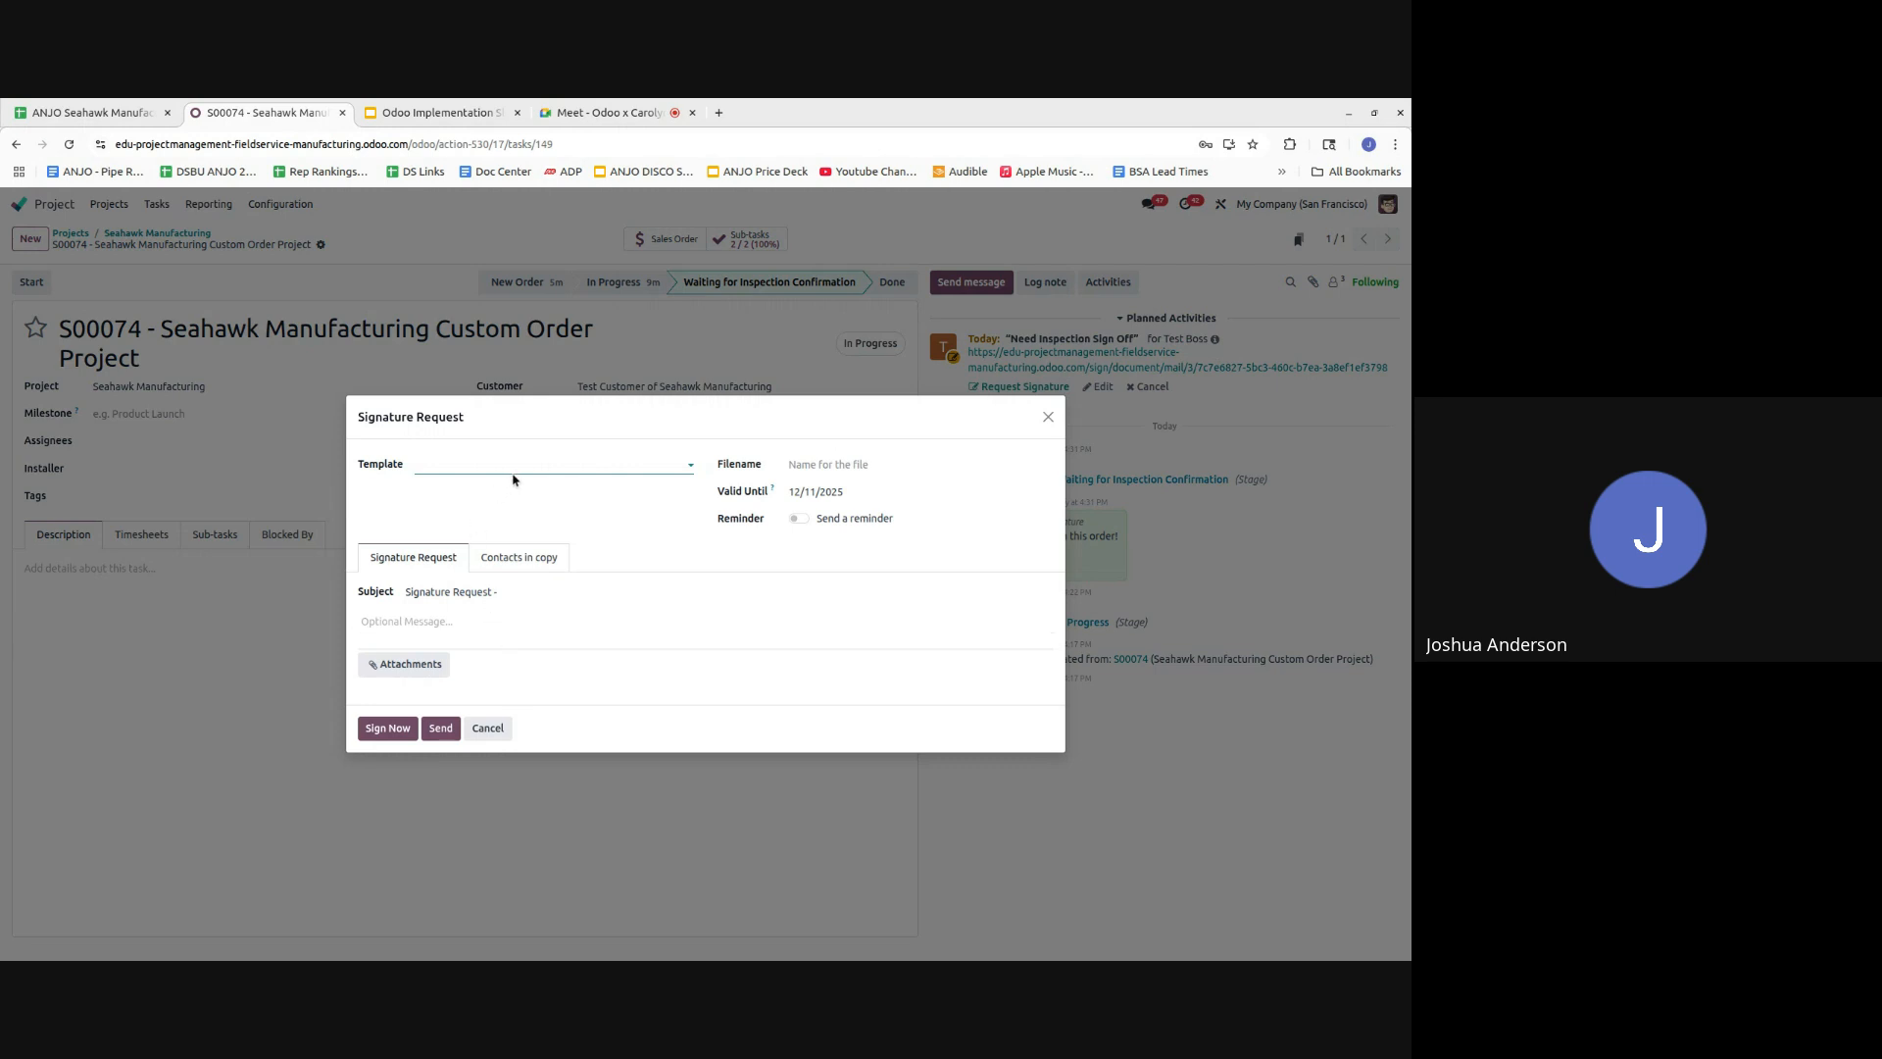
{"action": "left_click", "coordinate": [1041, 420]}
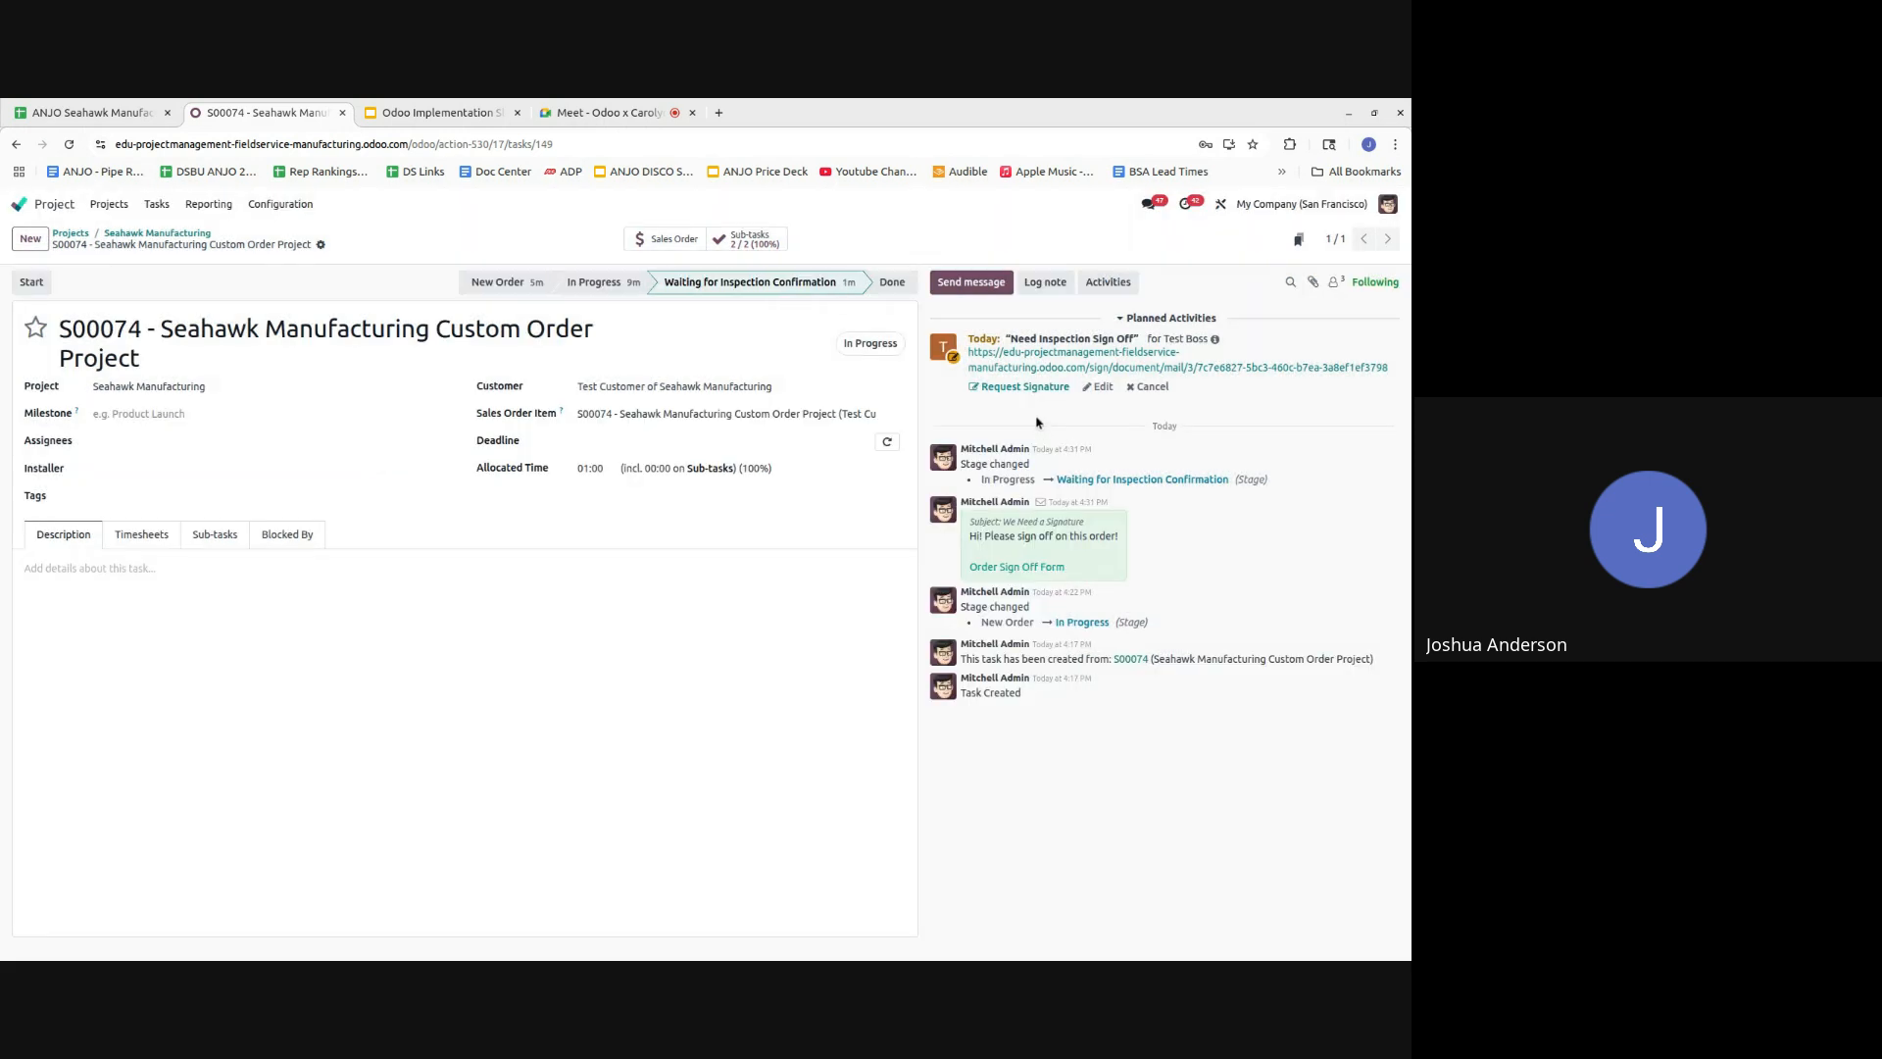
{"action": "key", "text": "alt+Tab"}
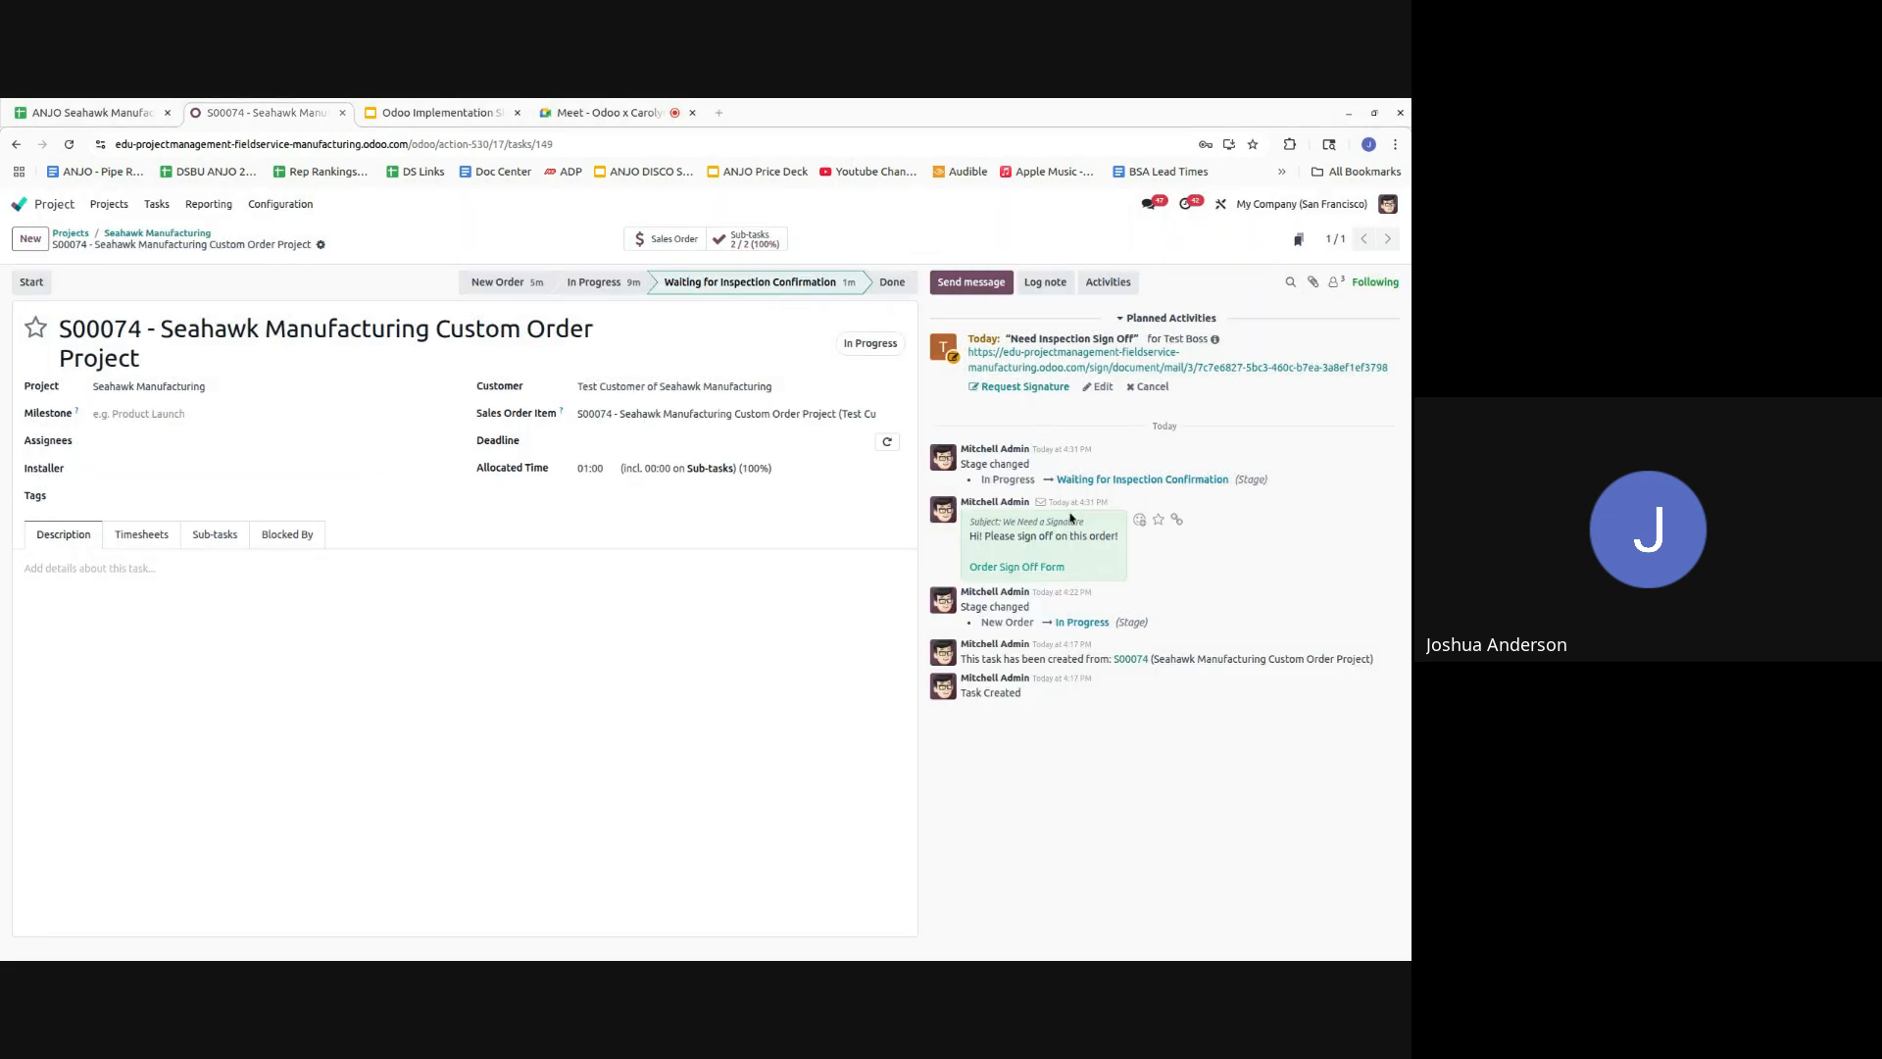
- Open the Order Sign Off Form linked in the task's message, dismiss the location request and fill its Initials field as "test"
{"action": "left_click", "coordinate": [1041, 567]}
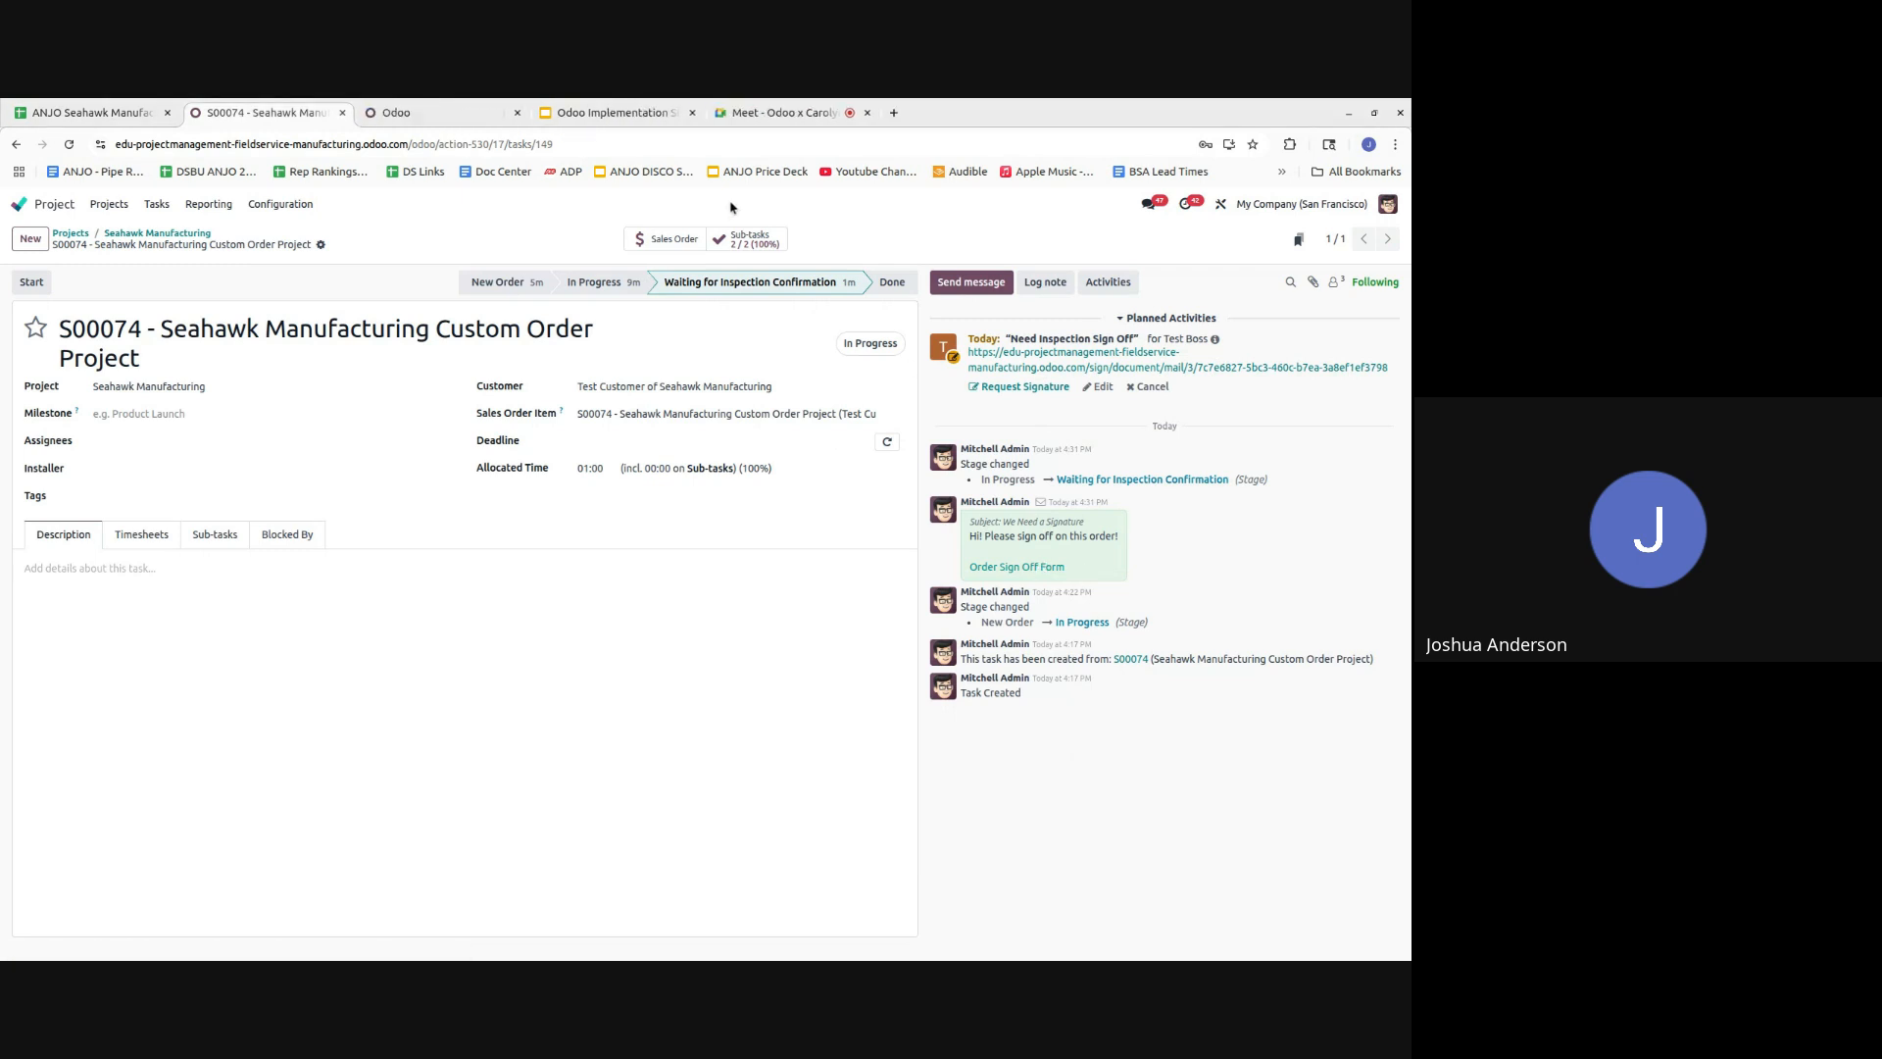
{"action": "left_click", "coordinate": [417, 114]}
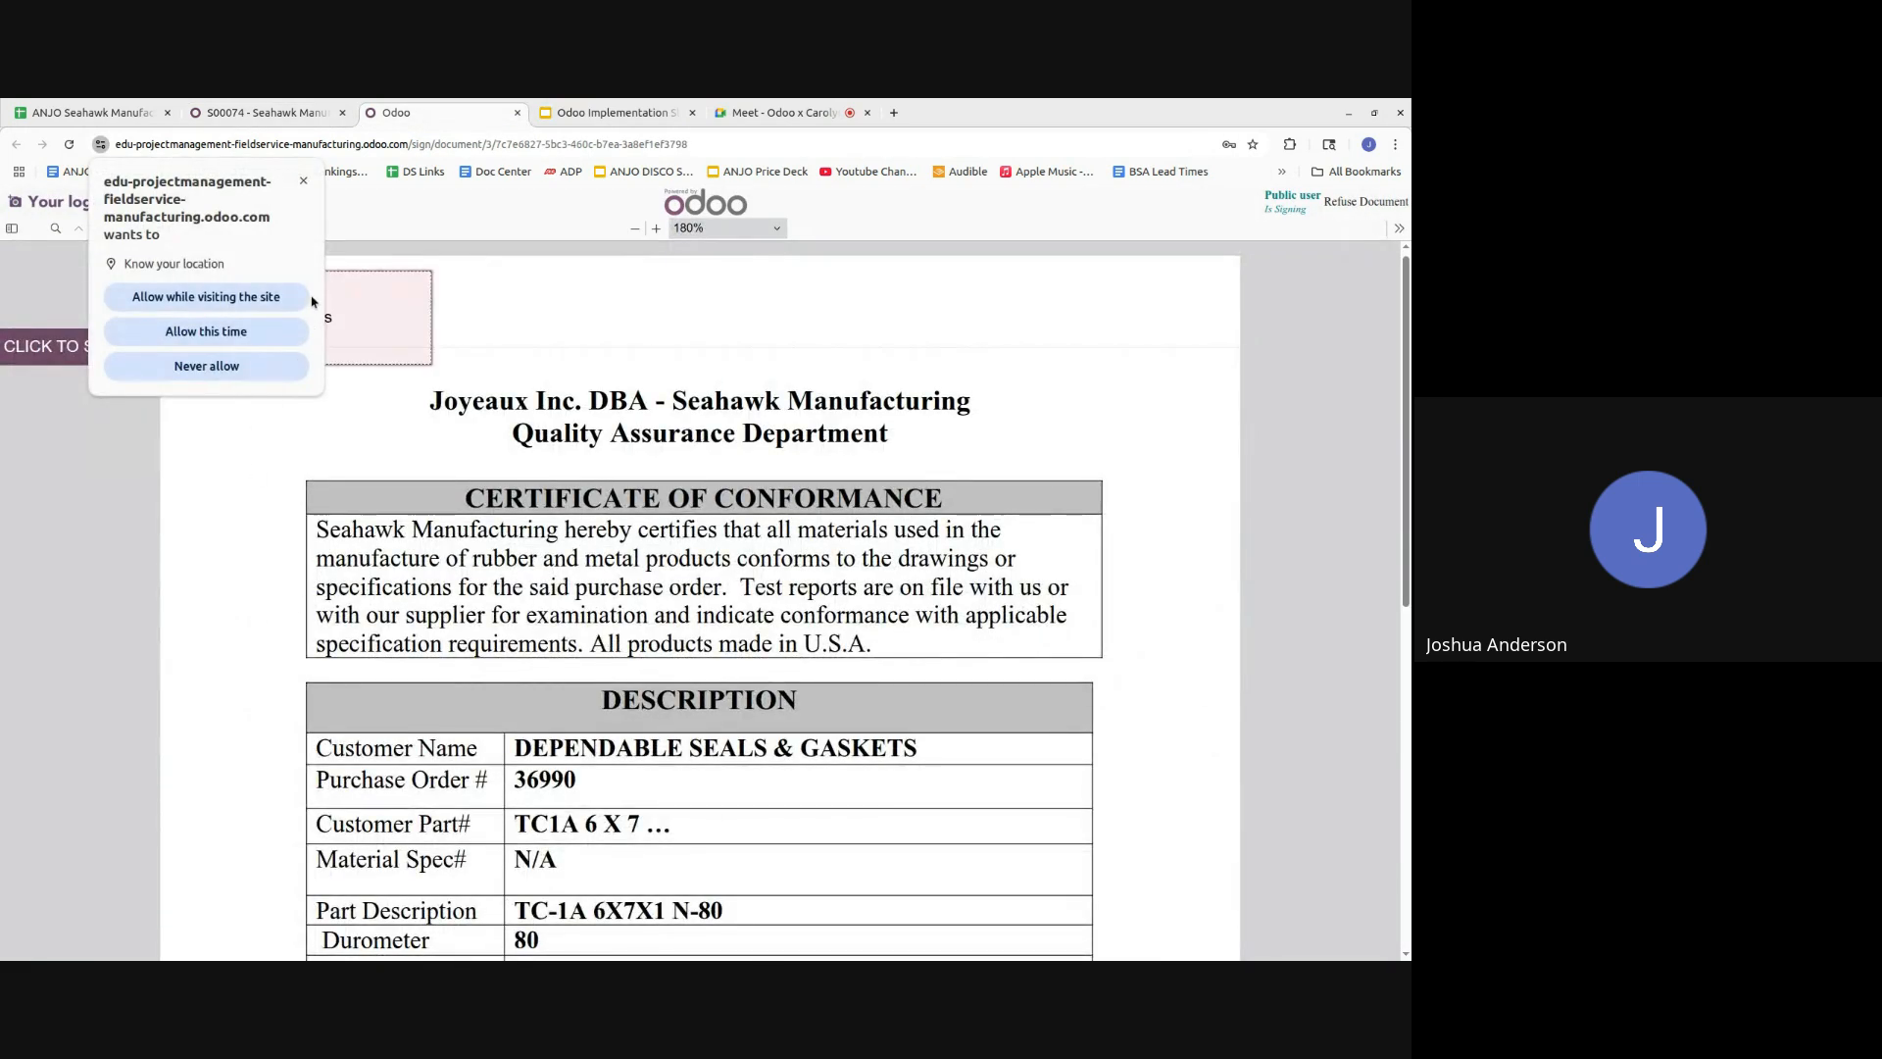
{"action": "left_click", "coordinate": [304, 180]}
{"action": "left_click", "coordinate": [358, 326]}
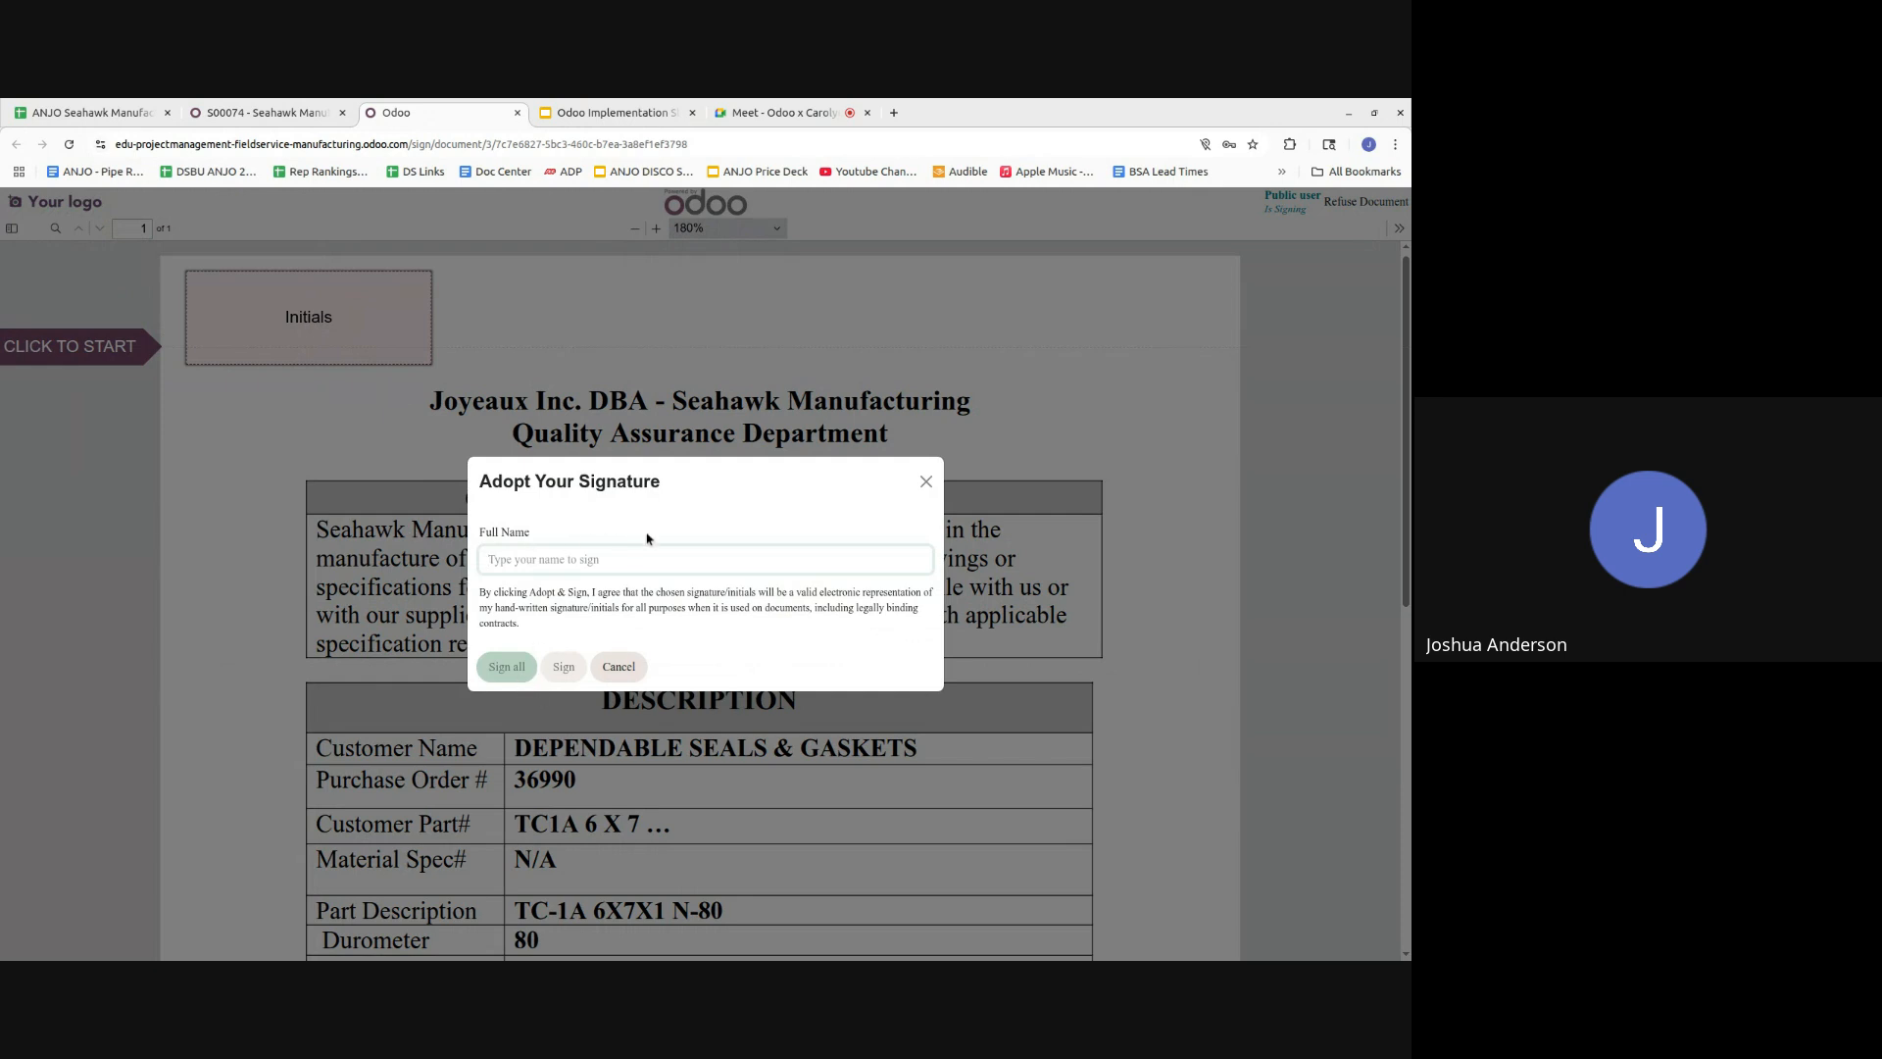
{"action": "type", "text": "test"}
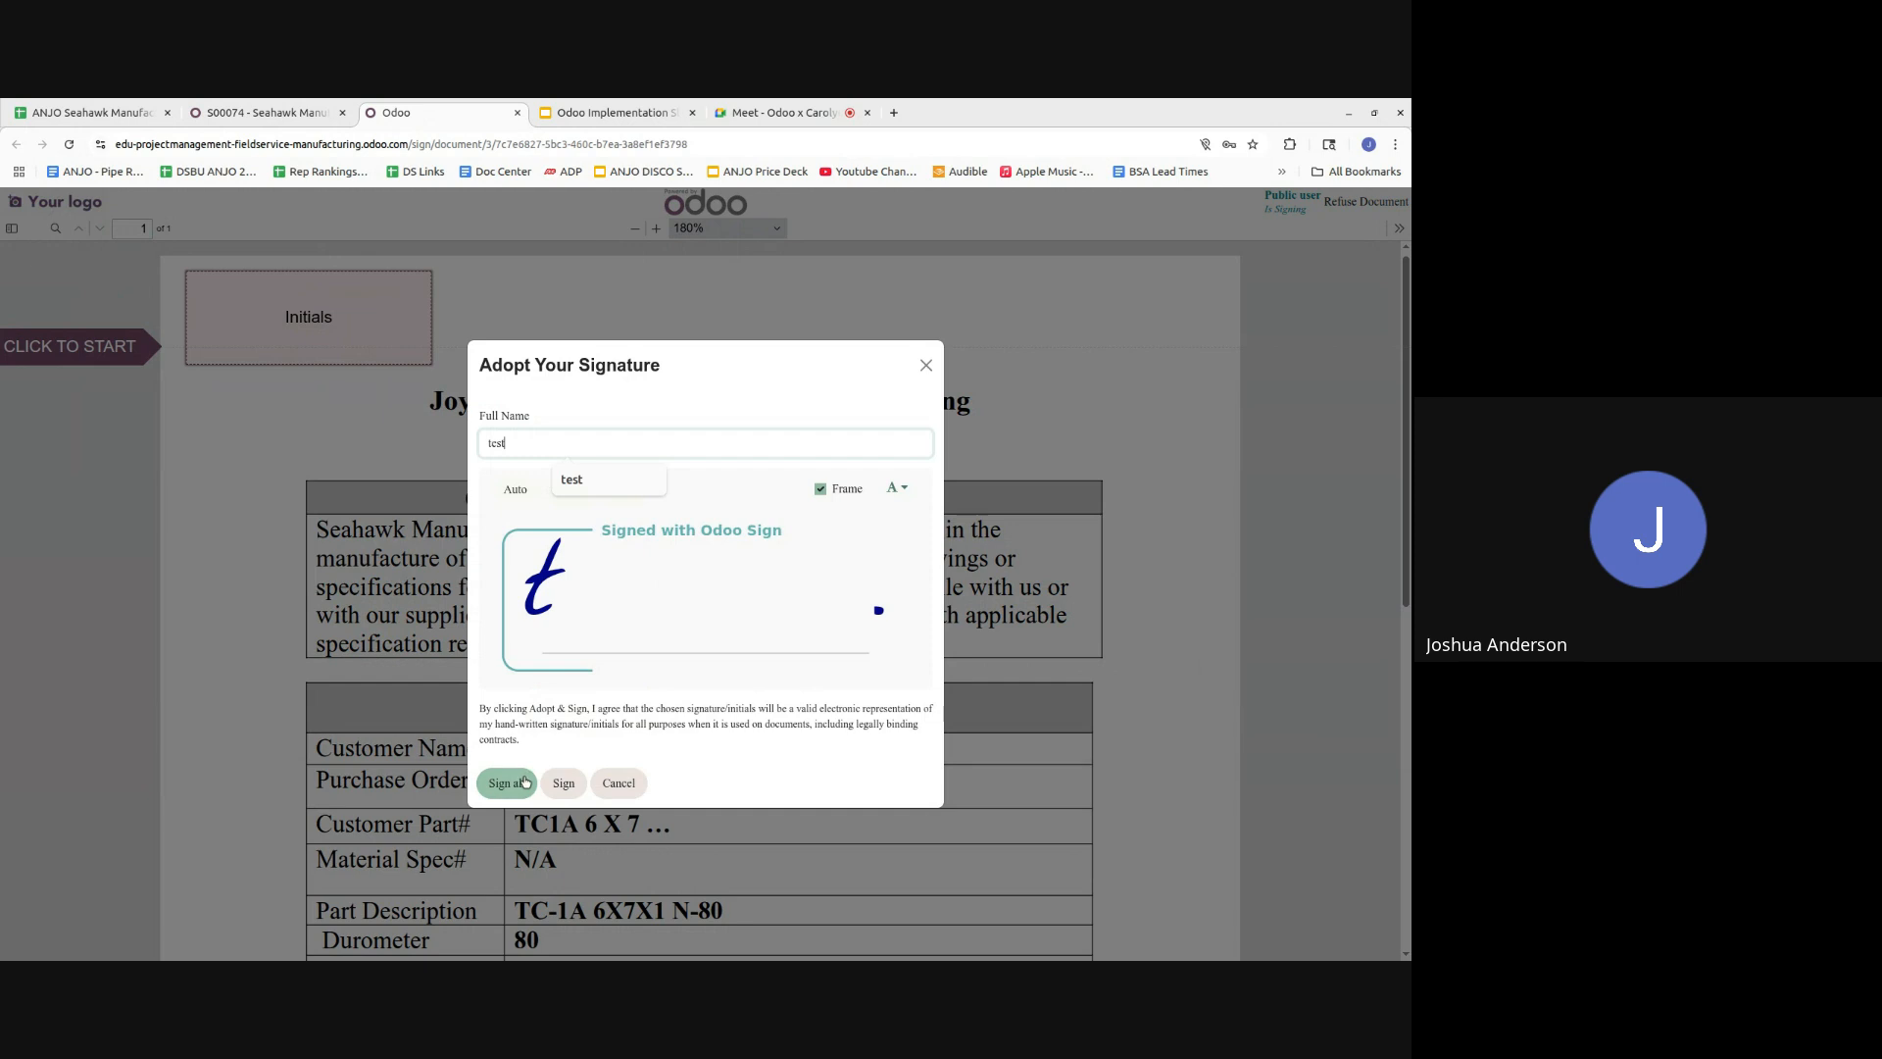
{"action": "left_click", "coordinate": [557, 786]}
- Fill in the date of the certificate of conformance, sign its authorized signature field and review the completed page
{"action": "scroll", "coordinate": [552, 710], "scroll_direction": "down", "scroll_amount": 7}
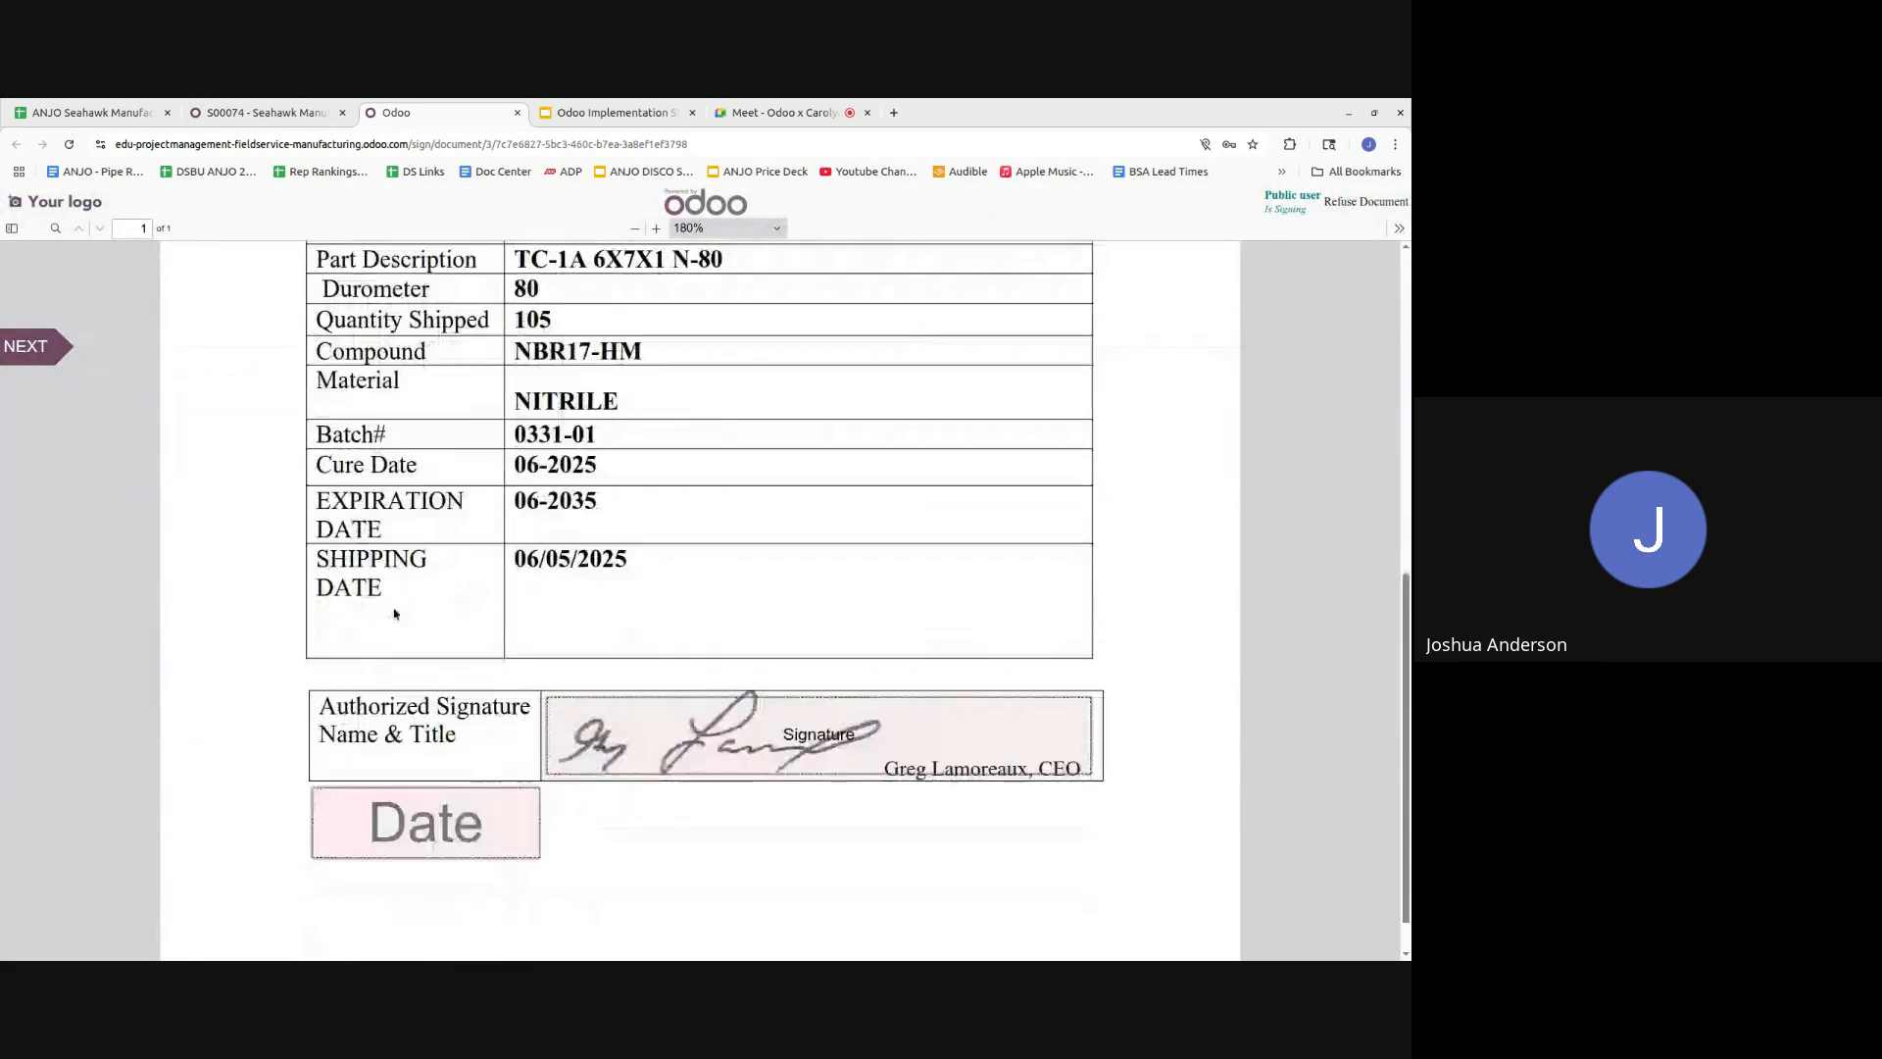
{"action": "left_click", "coordinate": [459, 792]}
{"action": "left_click", "coordinate": [656, 710]}
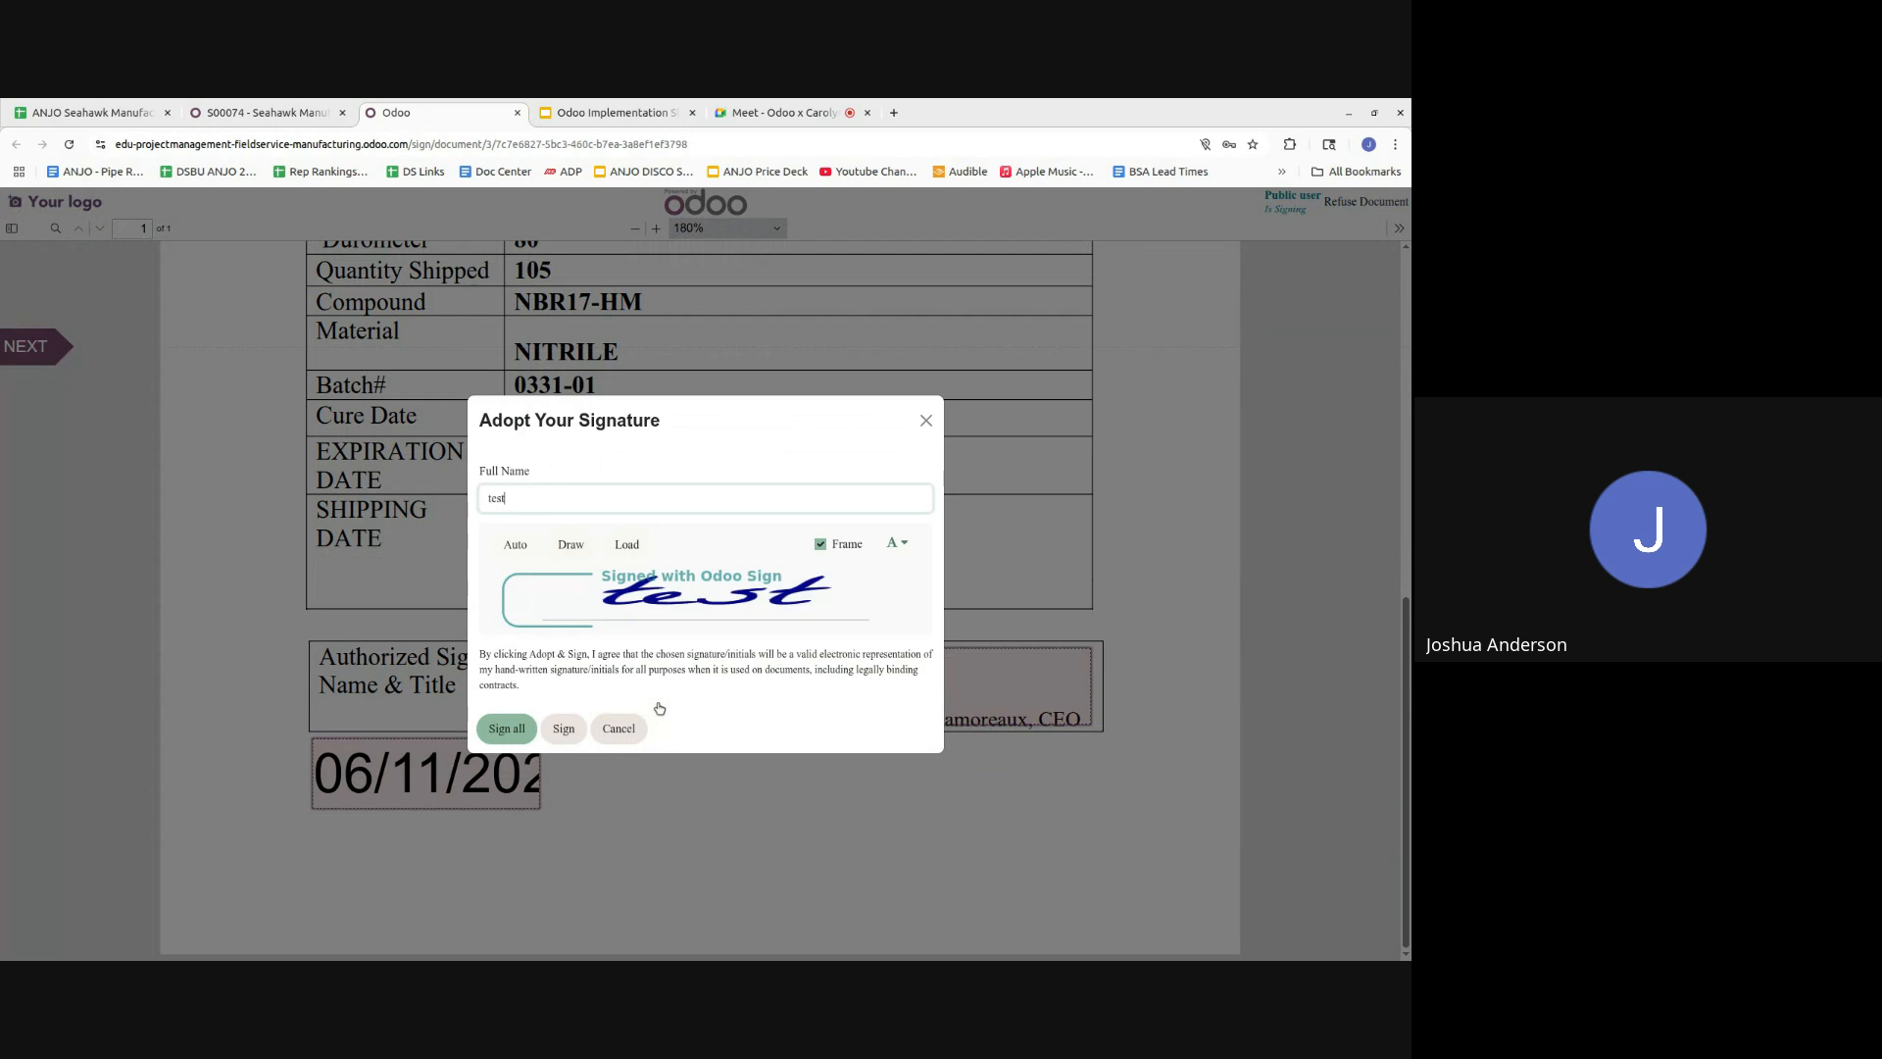
{"action": "left_click", "coordinate": [507, 729]}
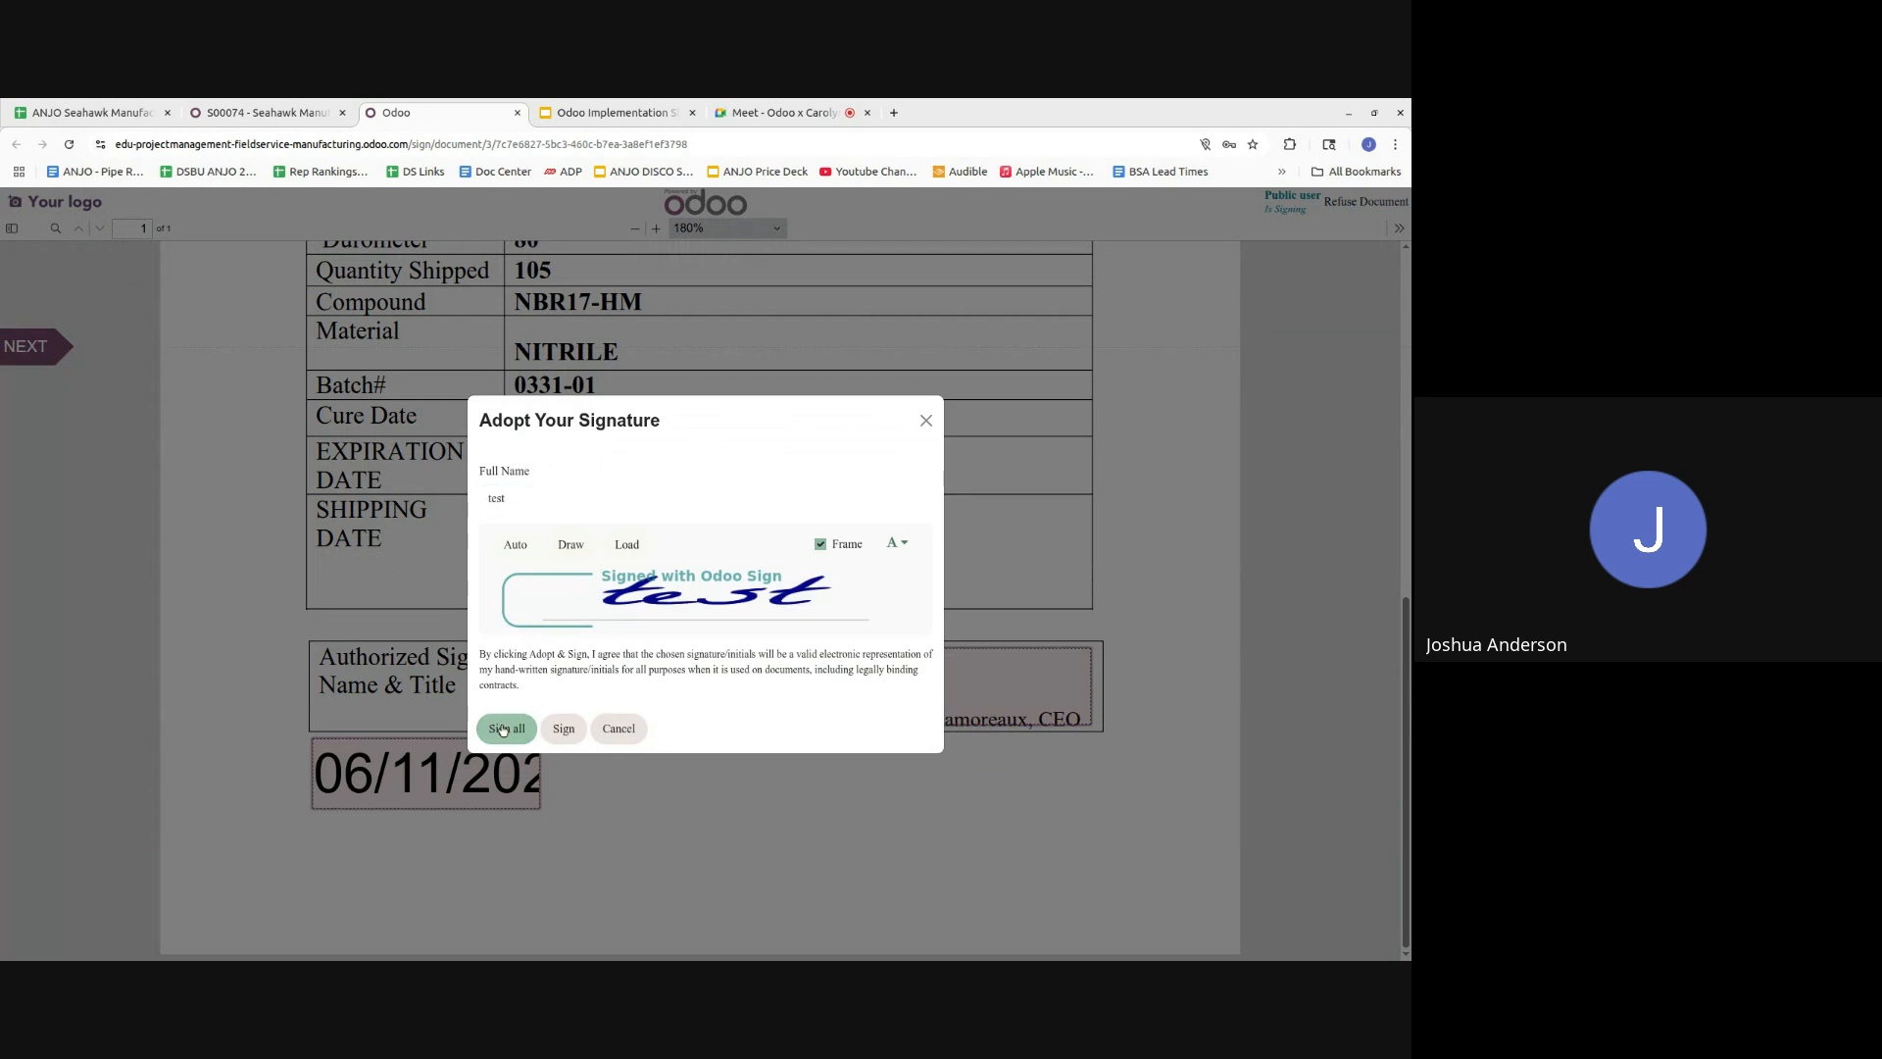
{"action": "scroll", "coordinate": [429, 642], "scroll_direction": "up", "scroll_amount": 7}
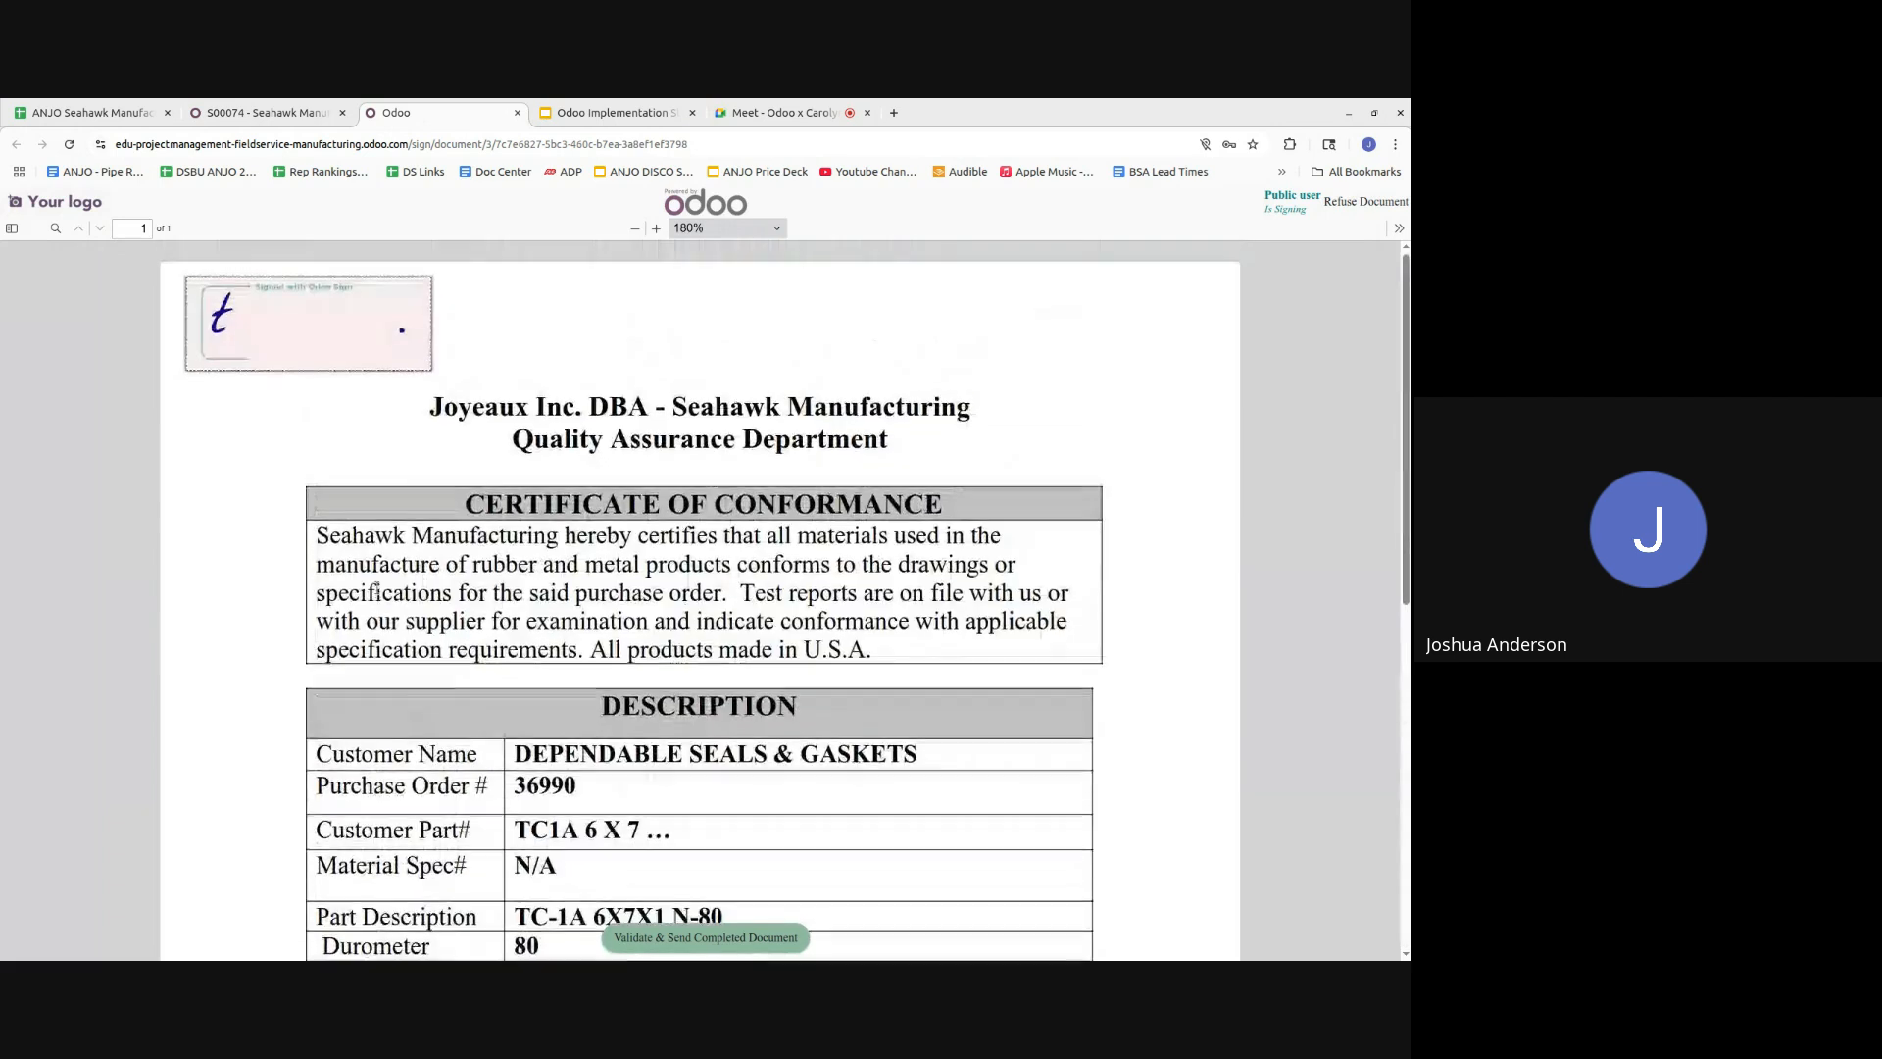
{"action": "scroll", "coordinate": [431, 647], "scroll_direction": "down", "scroll_amount": 7}
- Validate and send the completed document with the signer's e-mail, and close the signing page to return to the task
{"action": "left_click", "coordinate": [642, 939]}
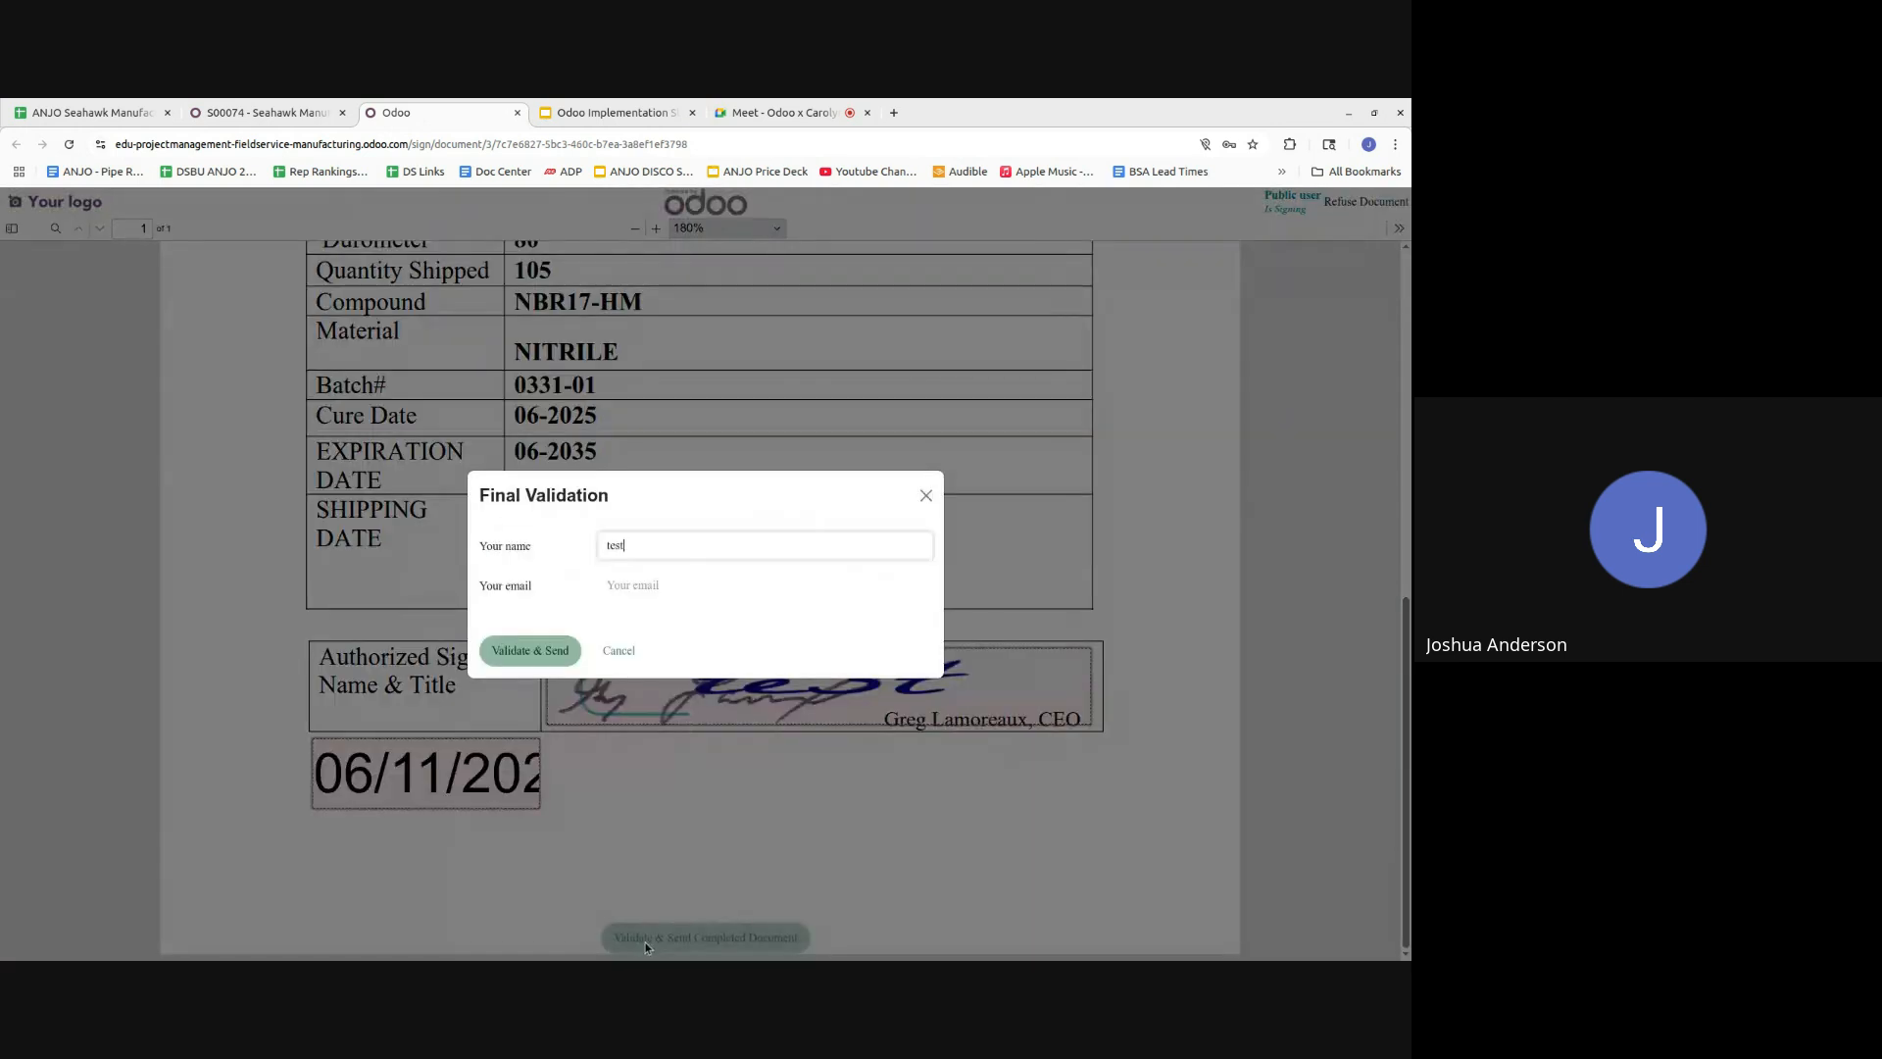
{"action": "left_click", "coordinate": [717, 588]}
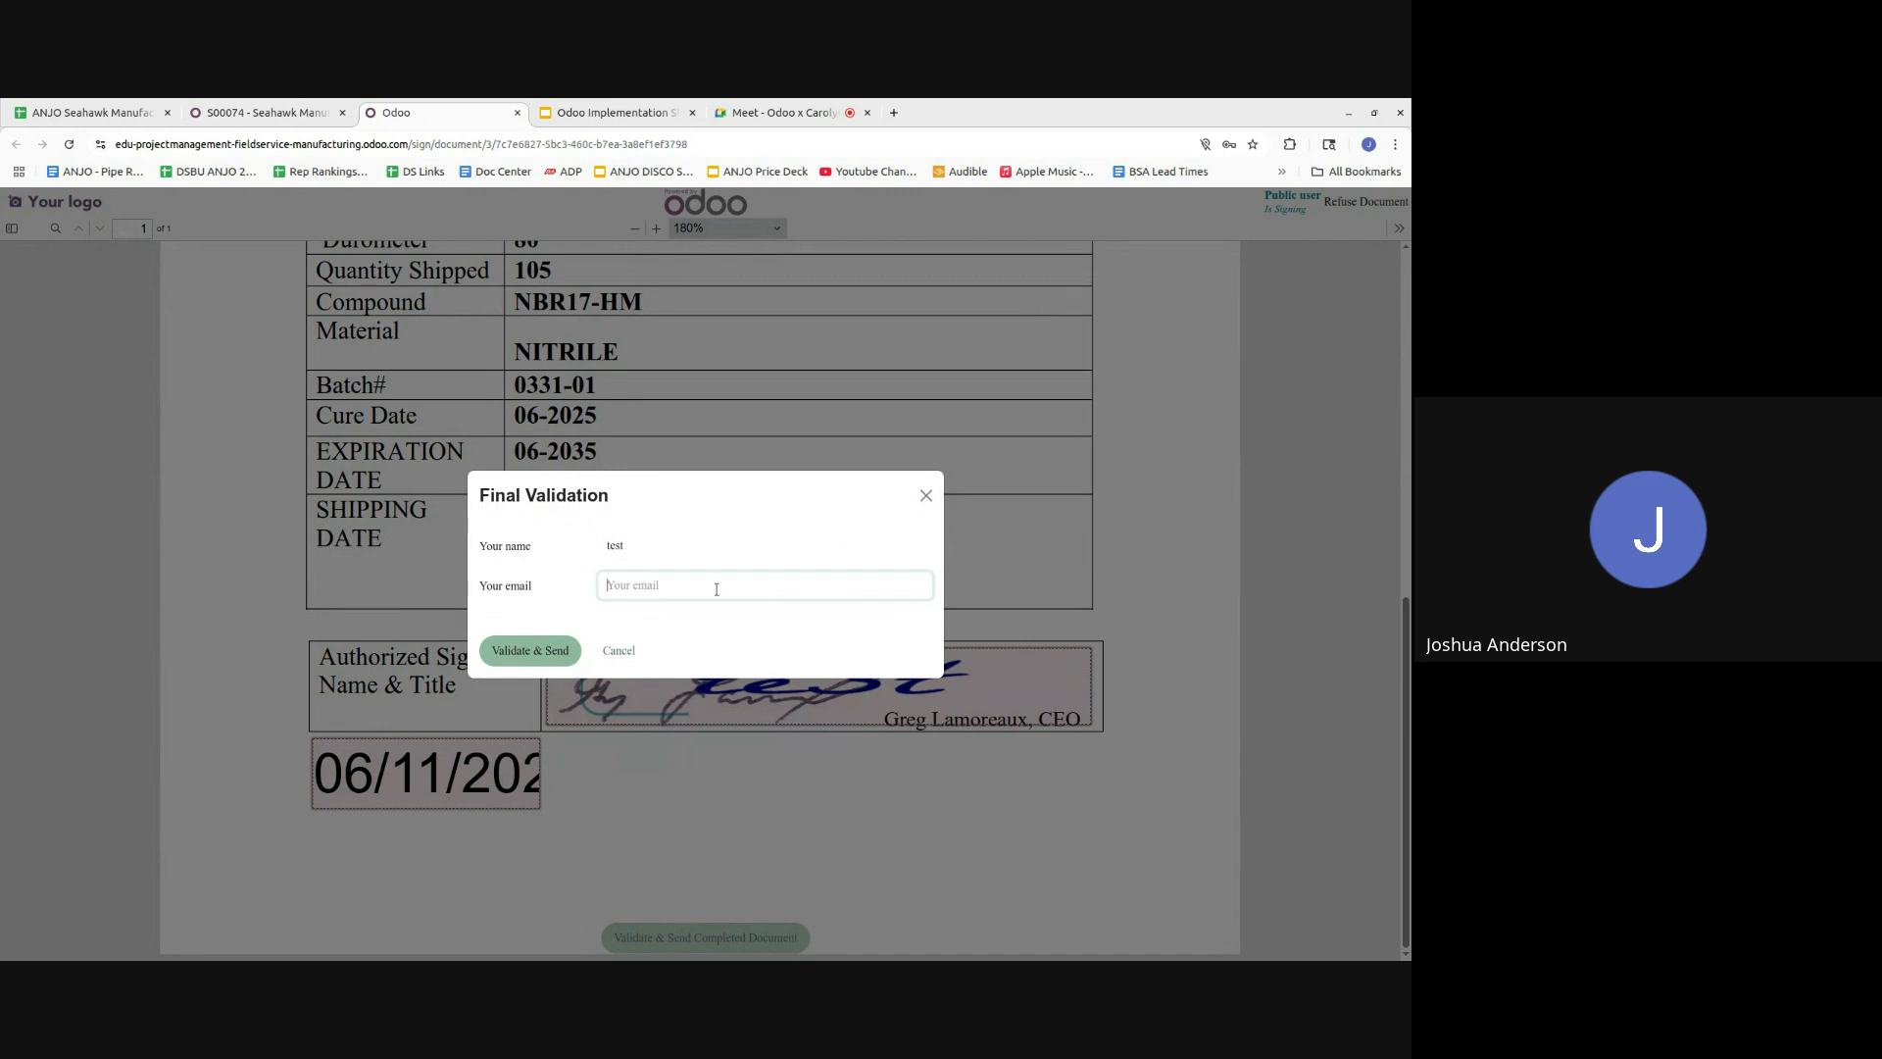
{"action": "type", "text": "wtet"}
{"action": "key", "text": "BackSpace"}
{"action": "key", "text": "BackSpace"}
{"action": "key", "text": "BackSpace"}
{"action": "key", "text": "BackSpace"}
{"action": "type", "text": "test@odoo.com"}
{"action": "left_click", "coordinate": [571, 649]}
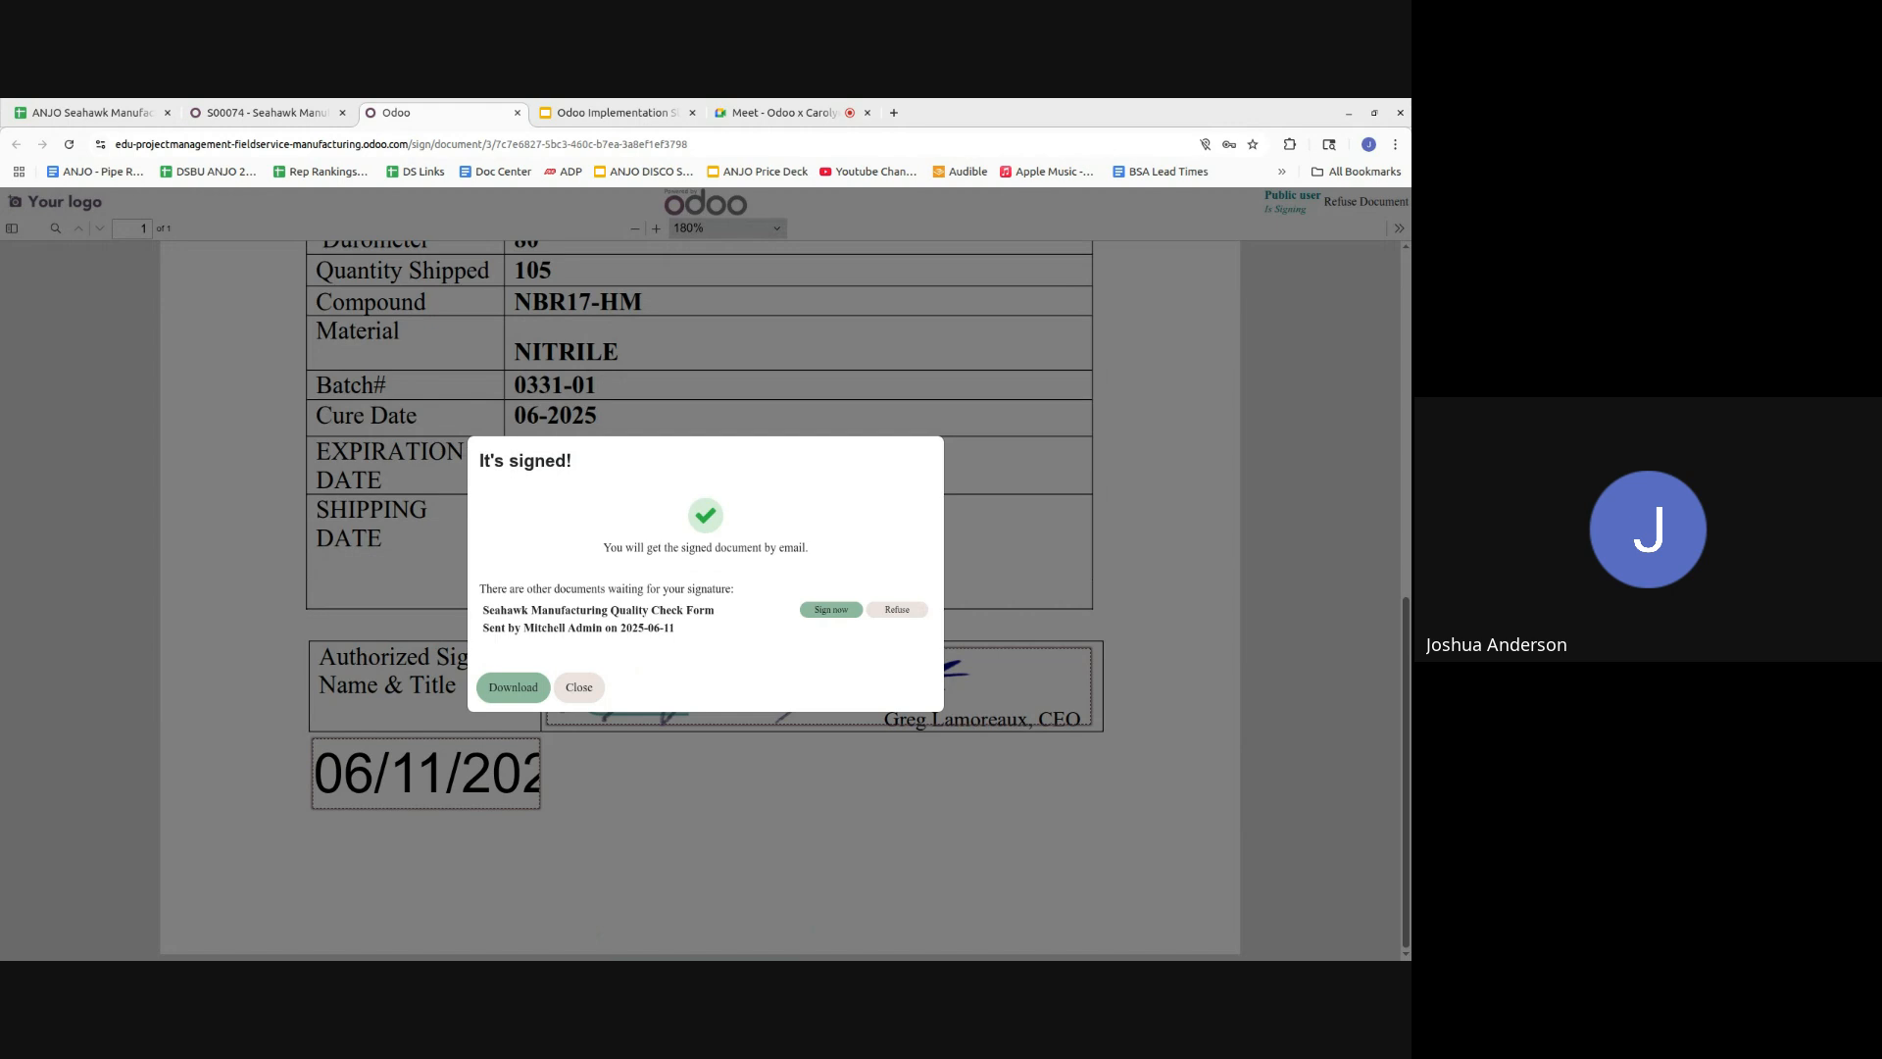
{"action": "left_click", "coordinate": [560, 691]}
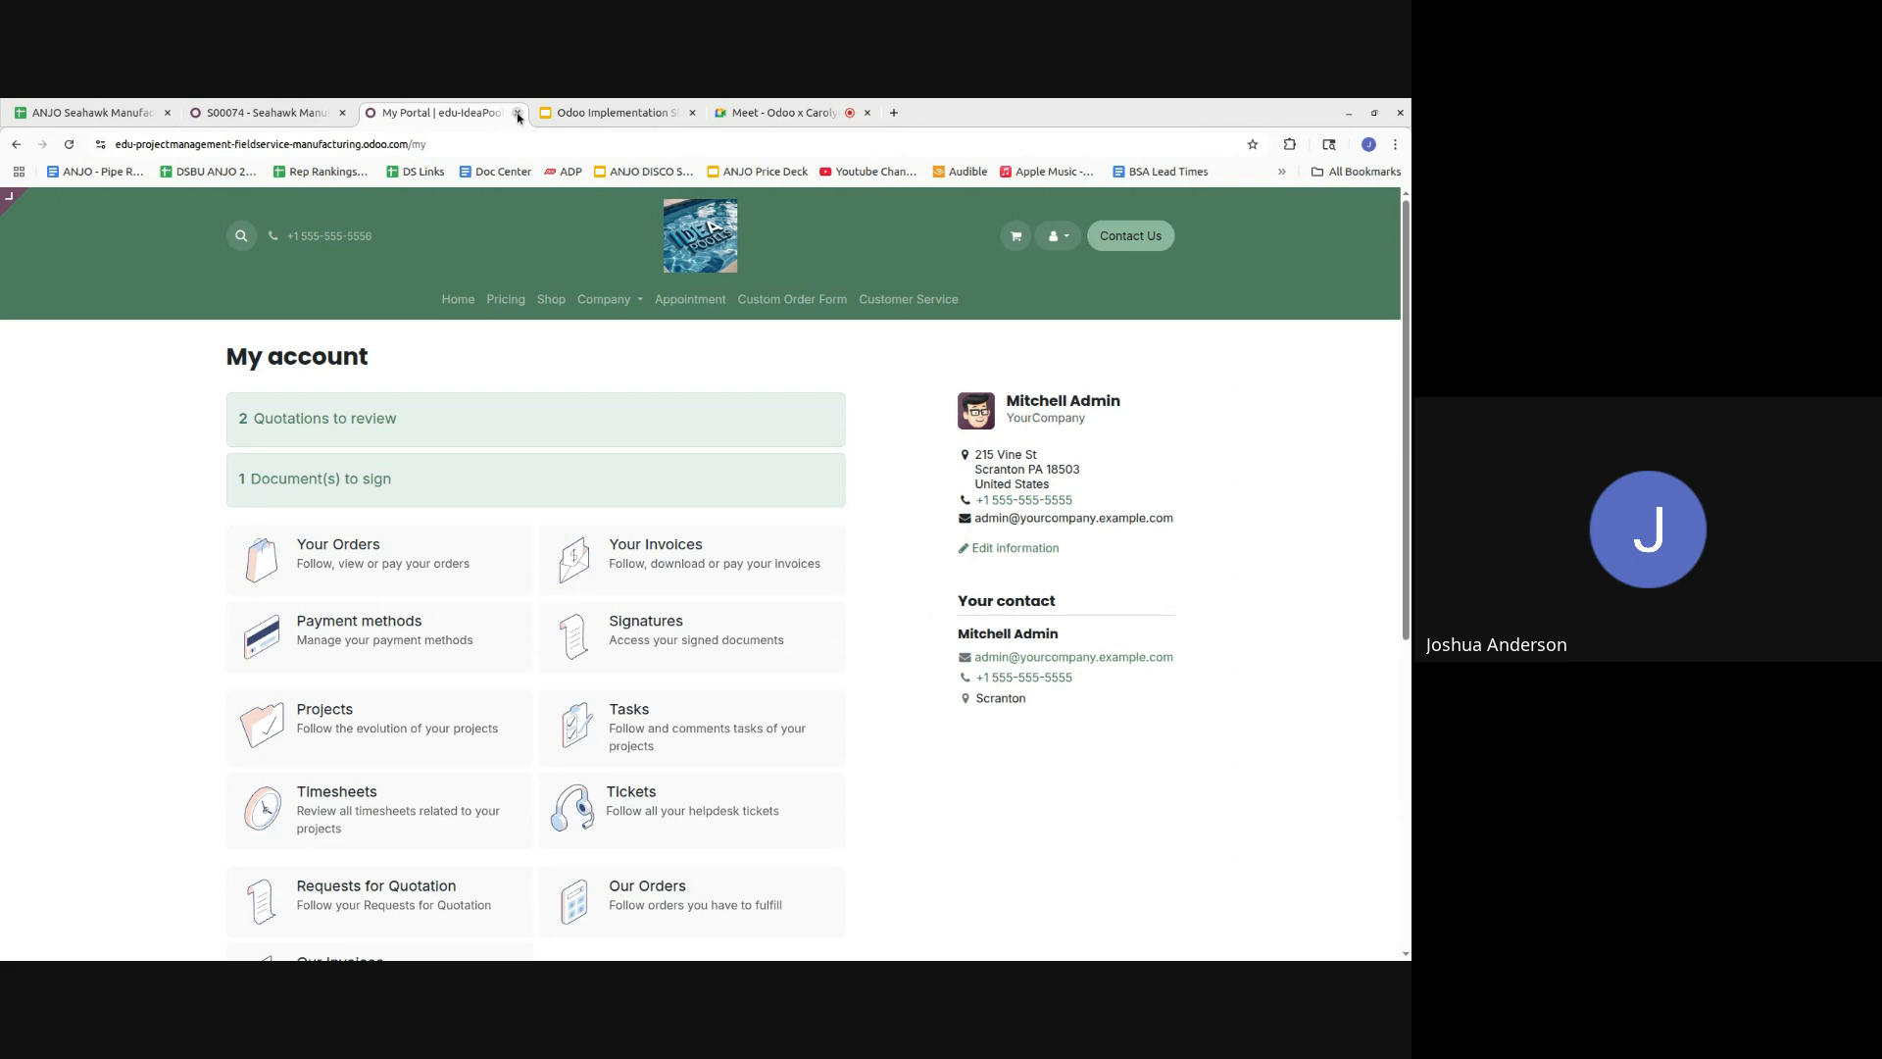
{"action": "left_click", "coordinate": [517, 113]}
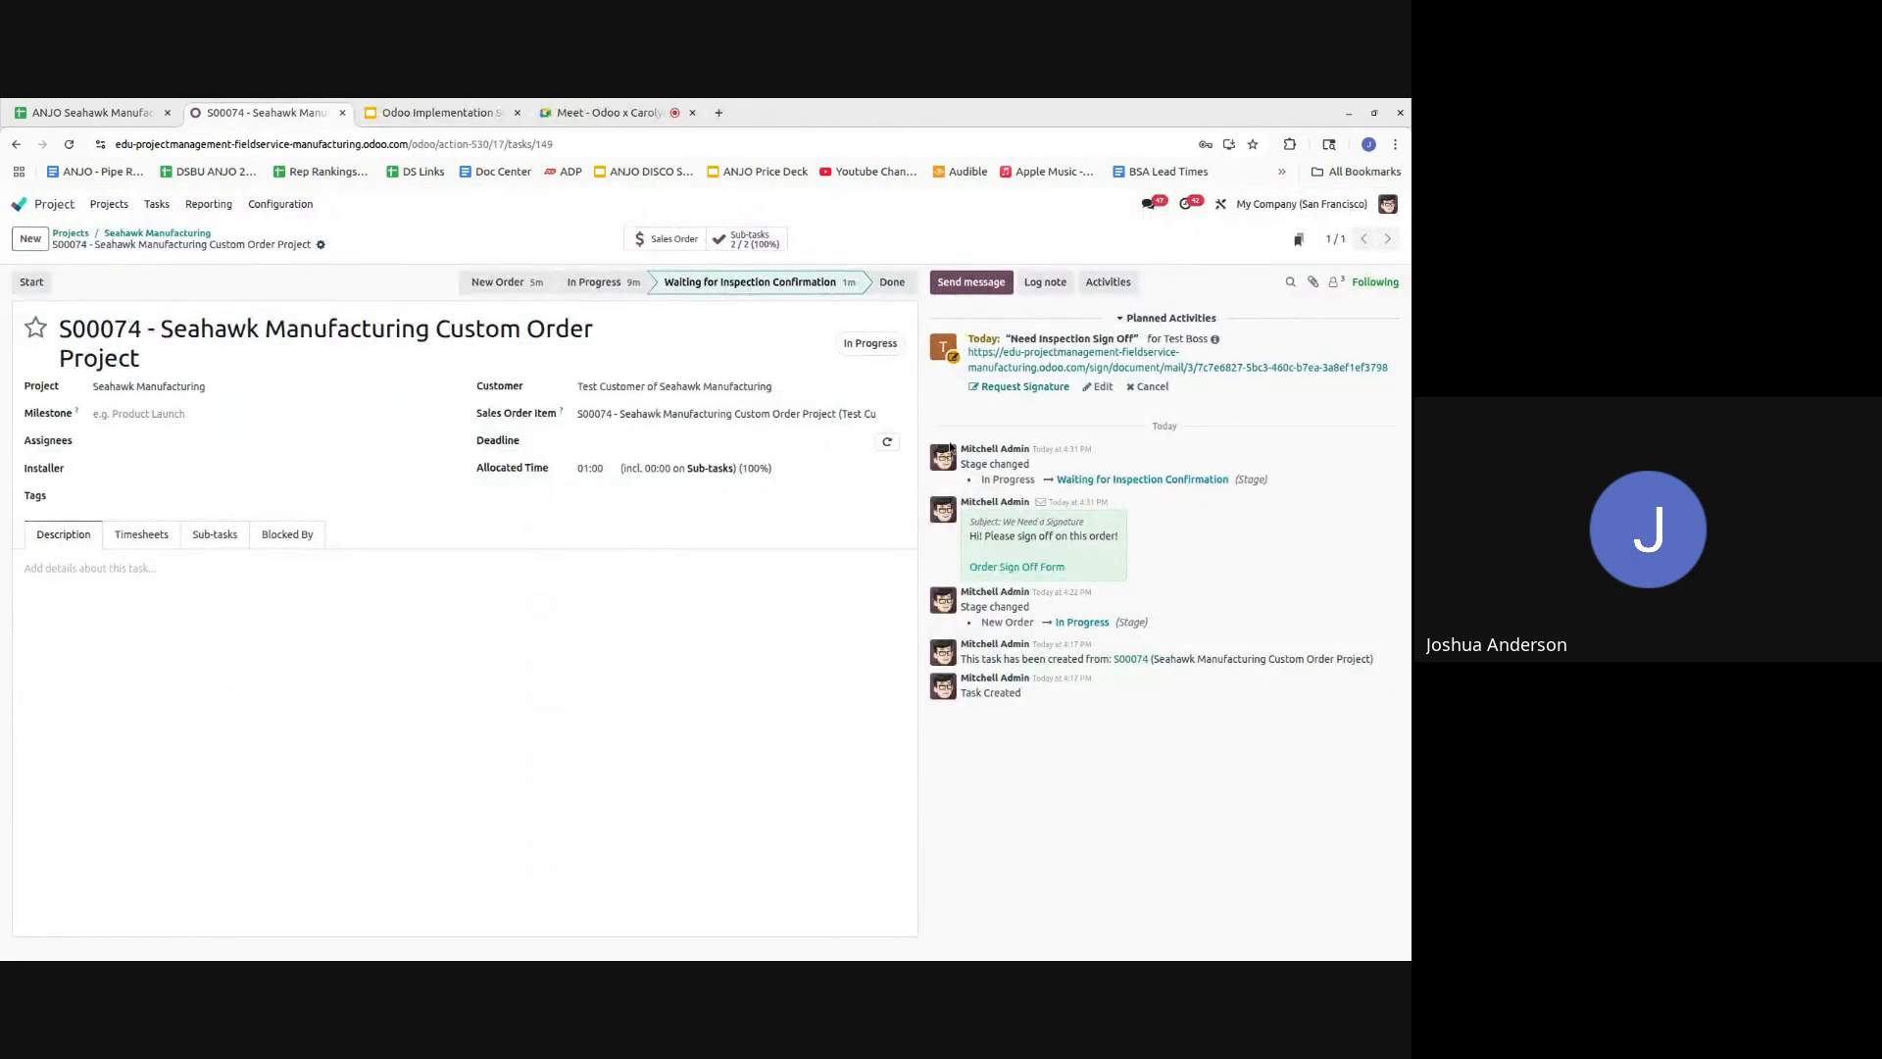
- Mark the S00074 custom order task as done and open the delivery order of sales order S00074
{"action": "left_click", "coordinate": [867, 351]}
{"action": "left_click", "coordinate": [810, 467]}
{"action": "left_click", "coordinate": [49, 204]}
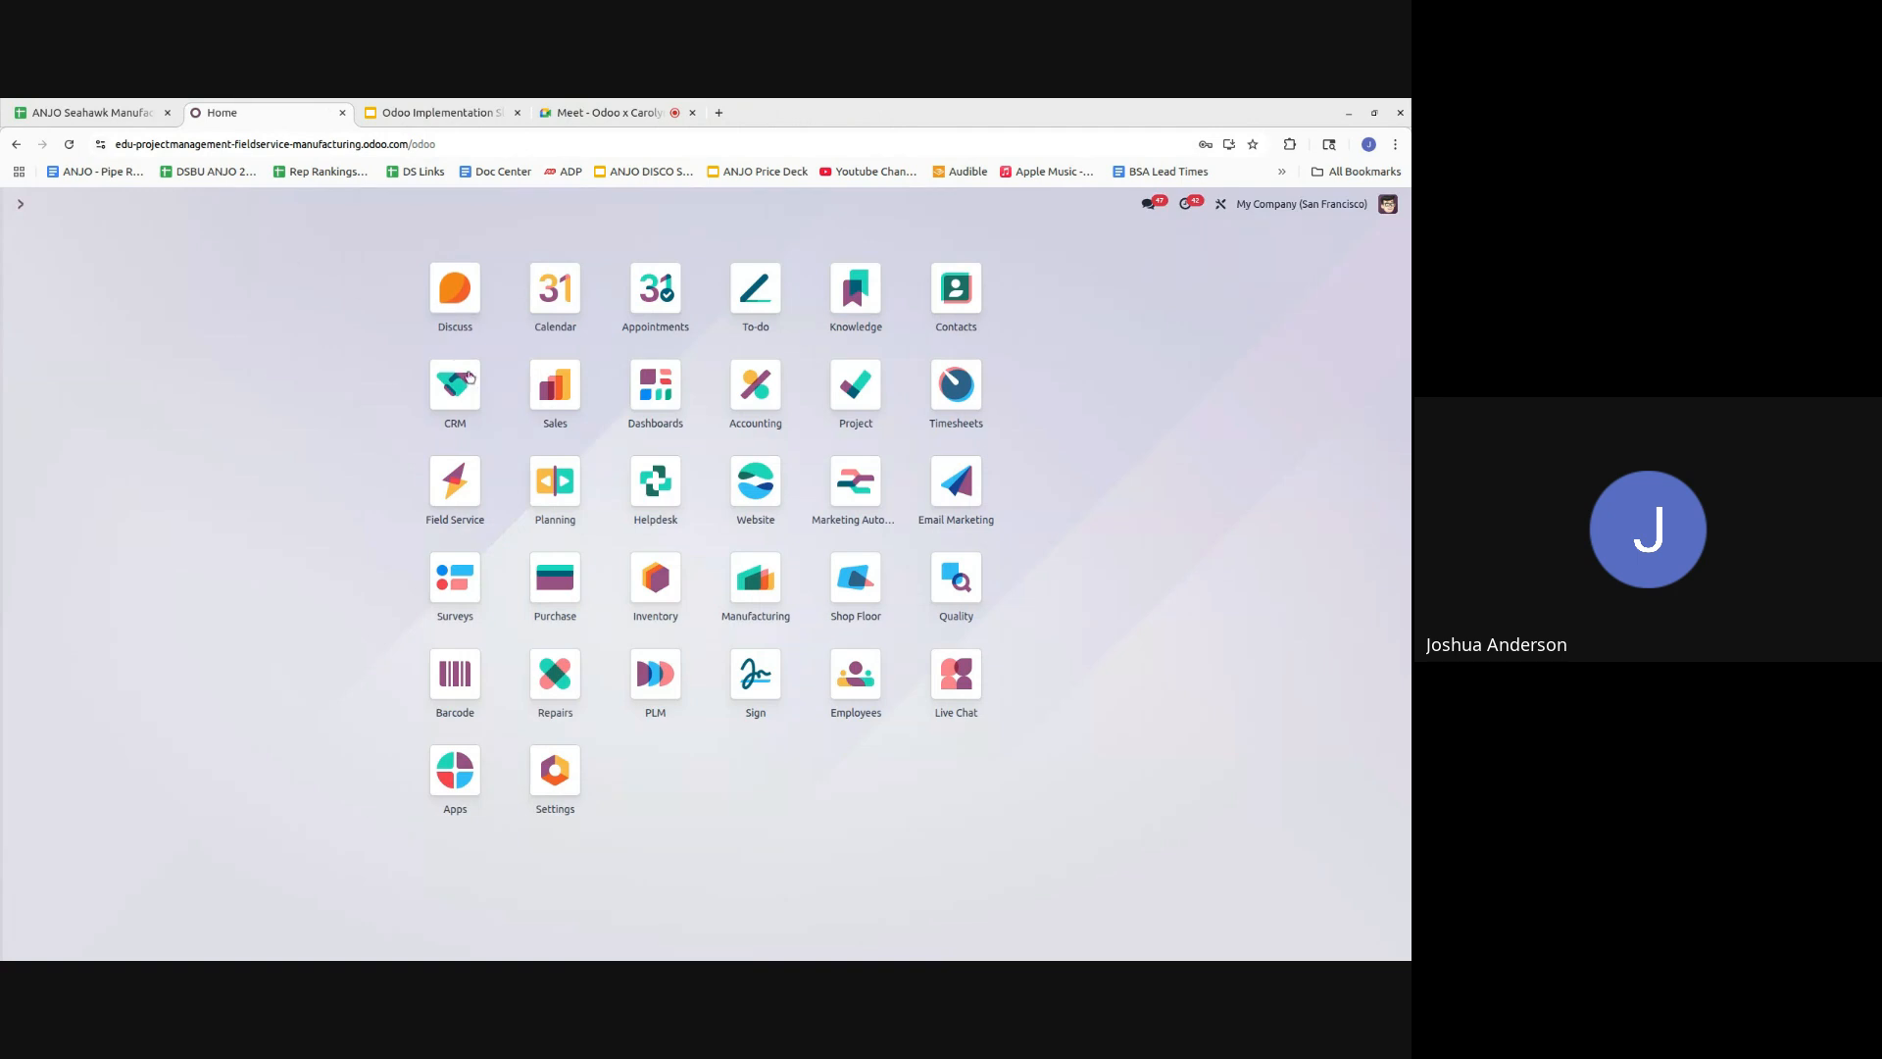
{"action": "left_click", "coordinate": [552, 382]}
{"action": "left_click", "coordinate": [405, 307]}
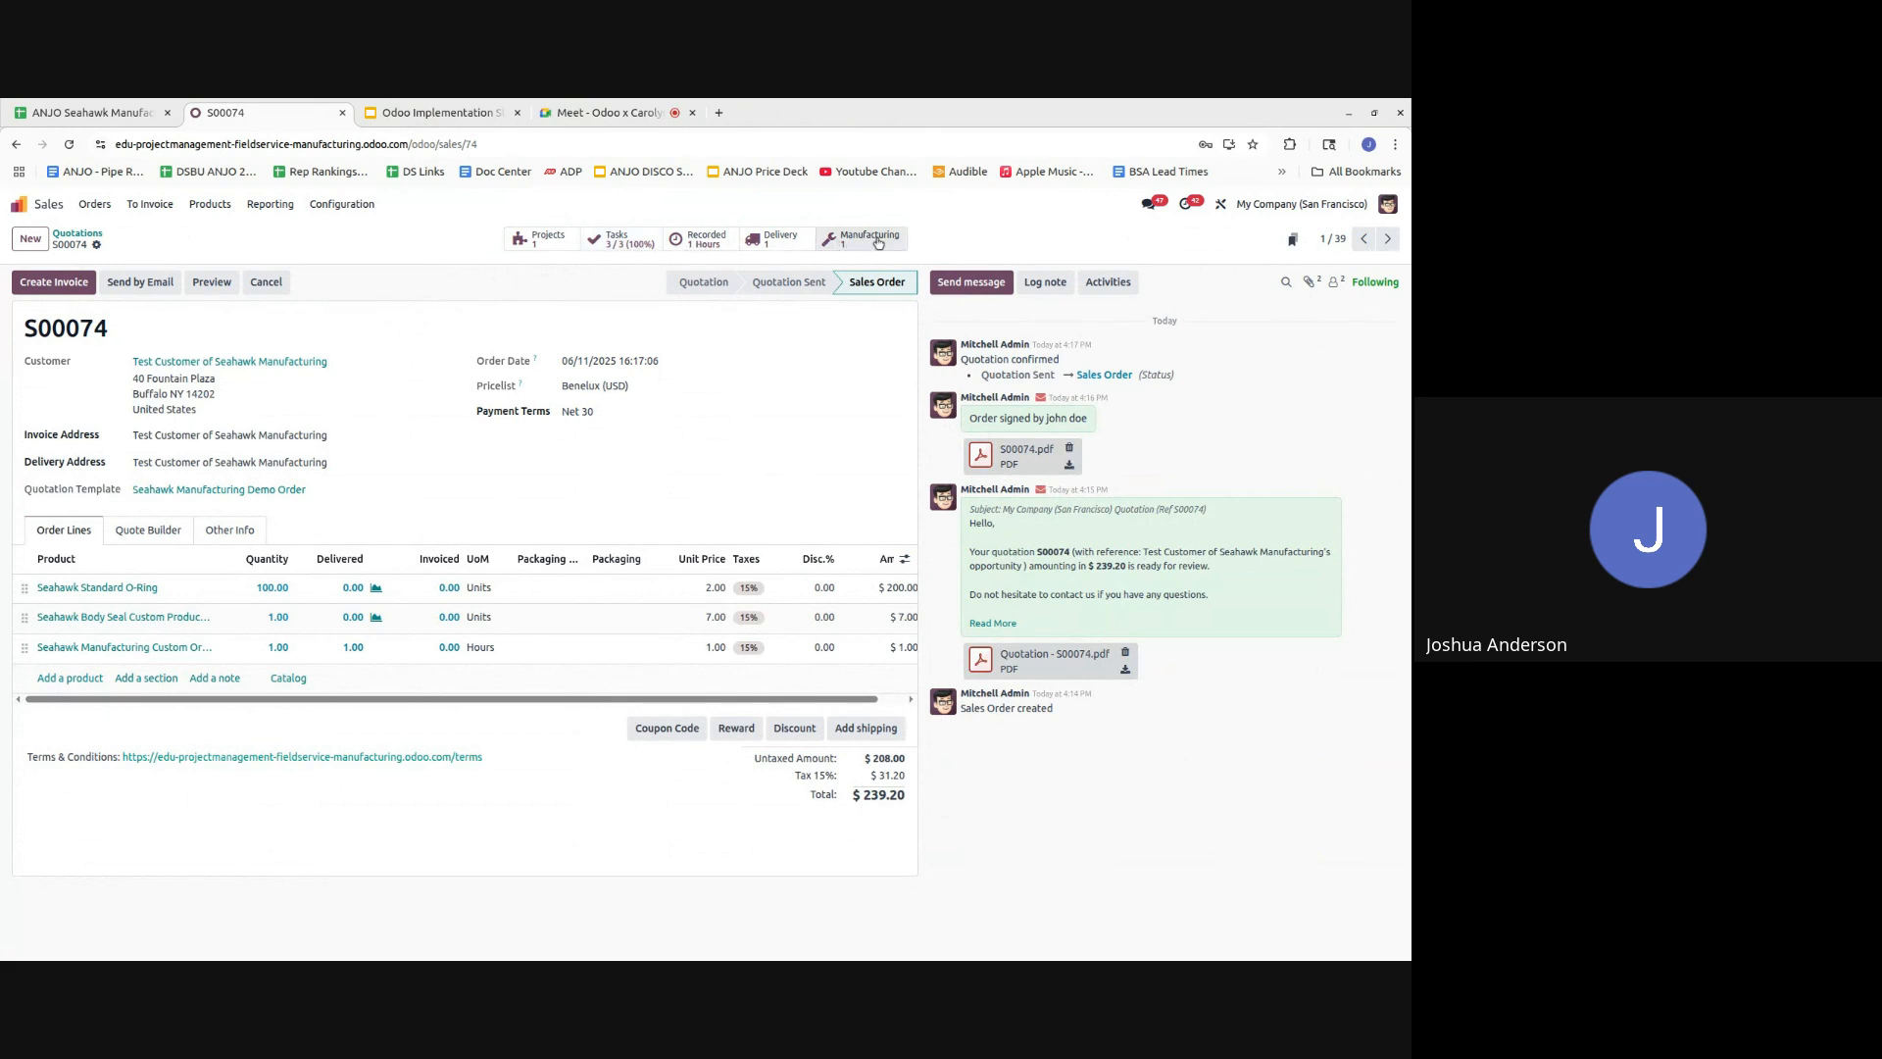
{"action": "left_click", "coordinate": [780, 239]}
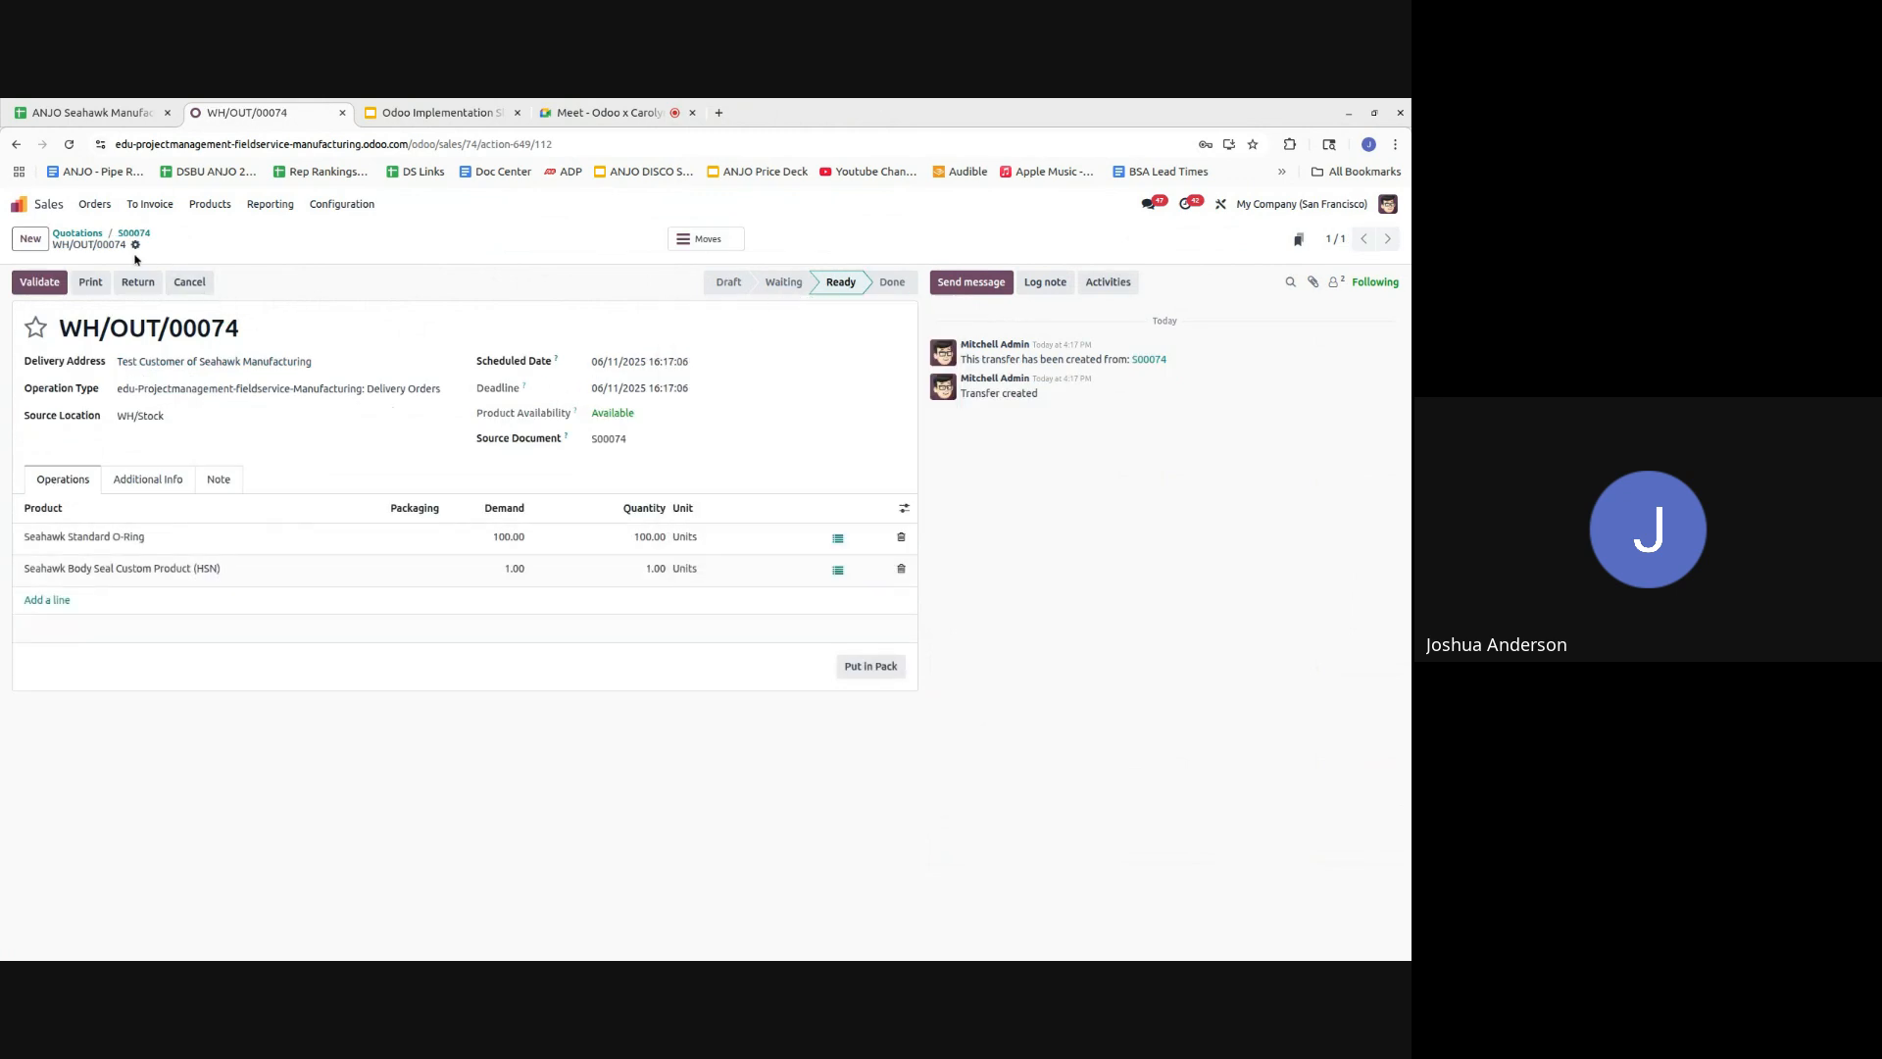
- Print and review the picking operations sheet of WH/OUT/00074, and validate the delivery
{"action": "left_click", "coordinate": [104, 283]}
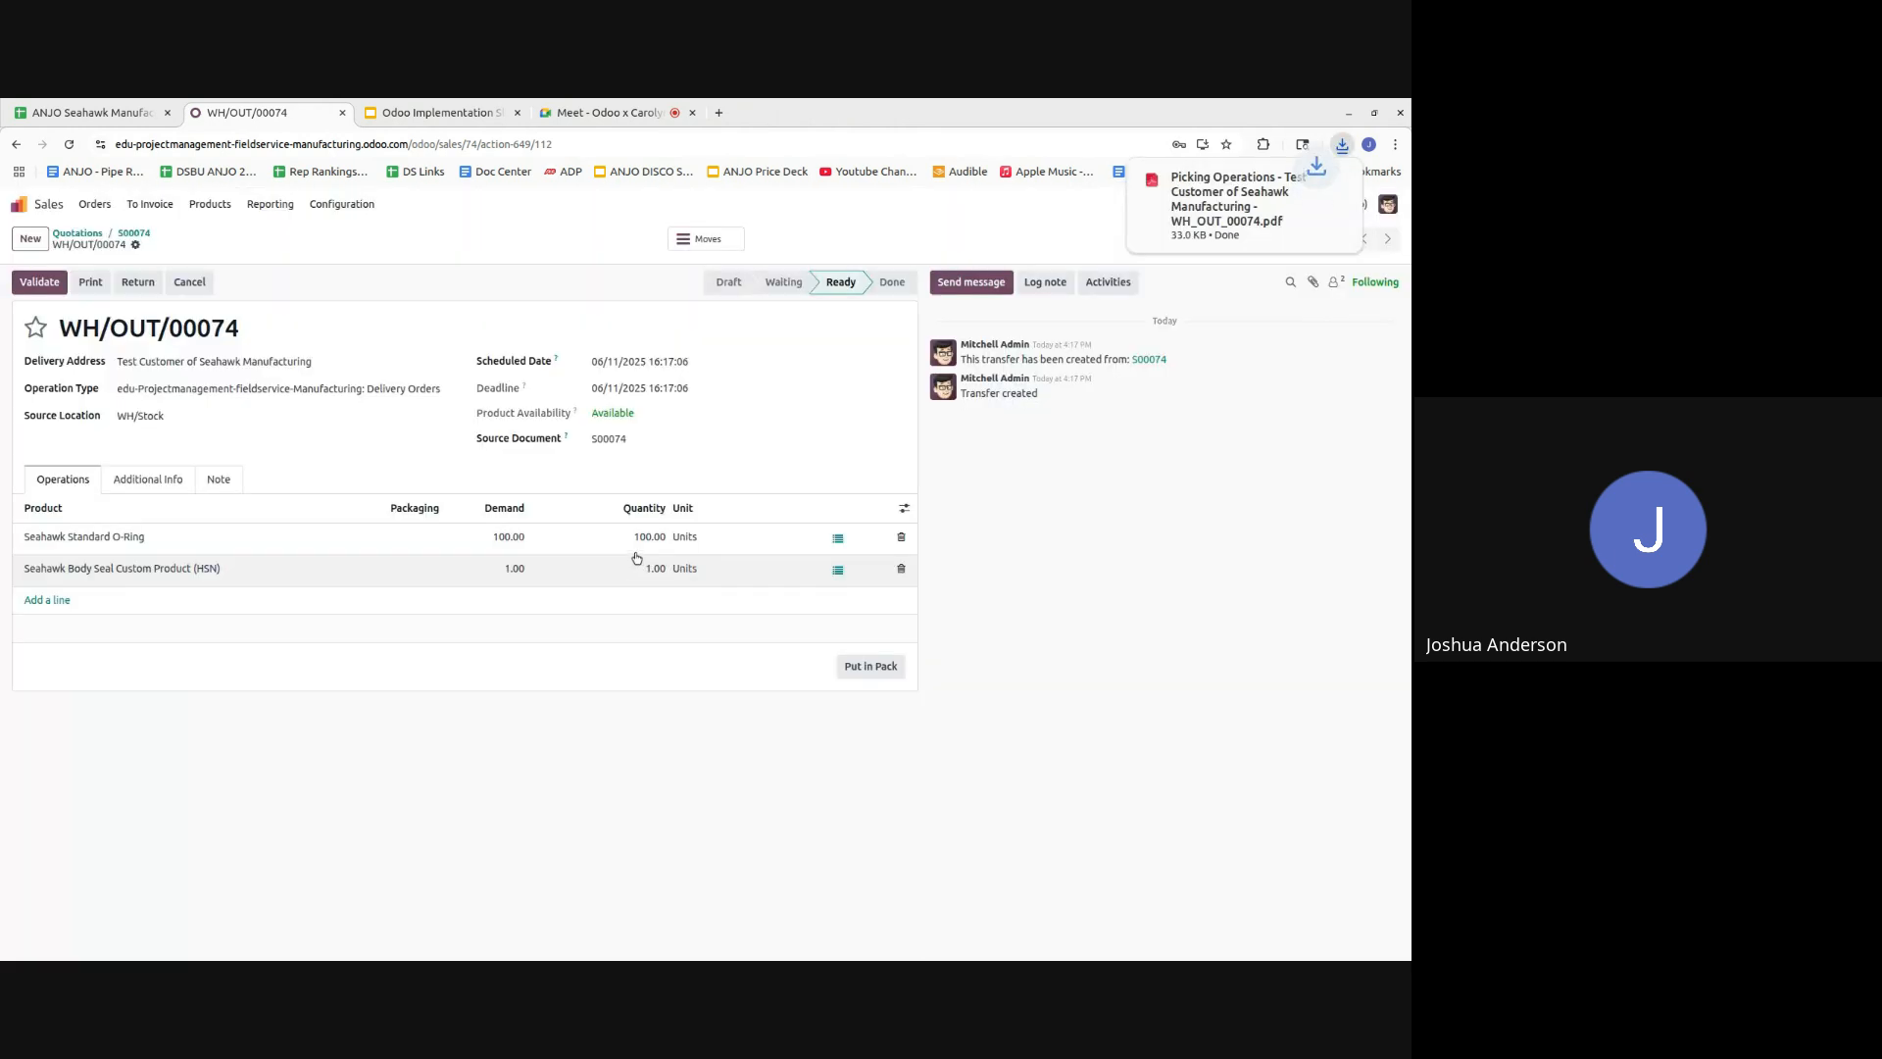
{"action": "left_click", "coordinate": [1203, 193]}
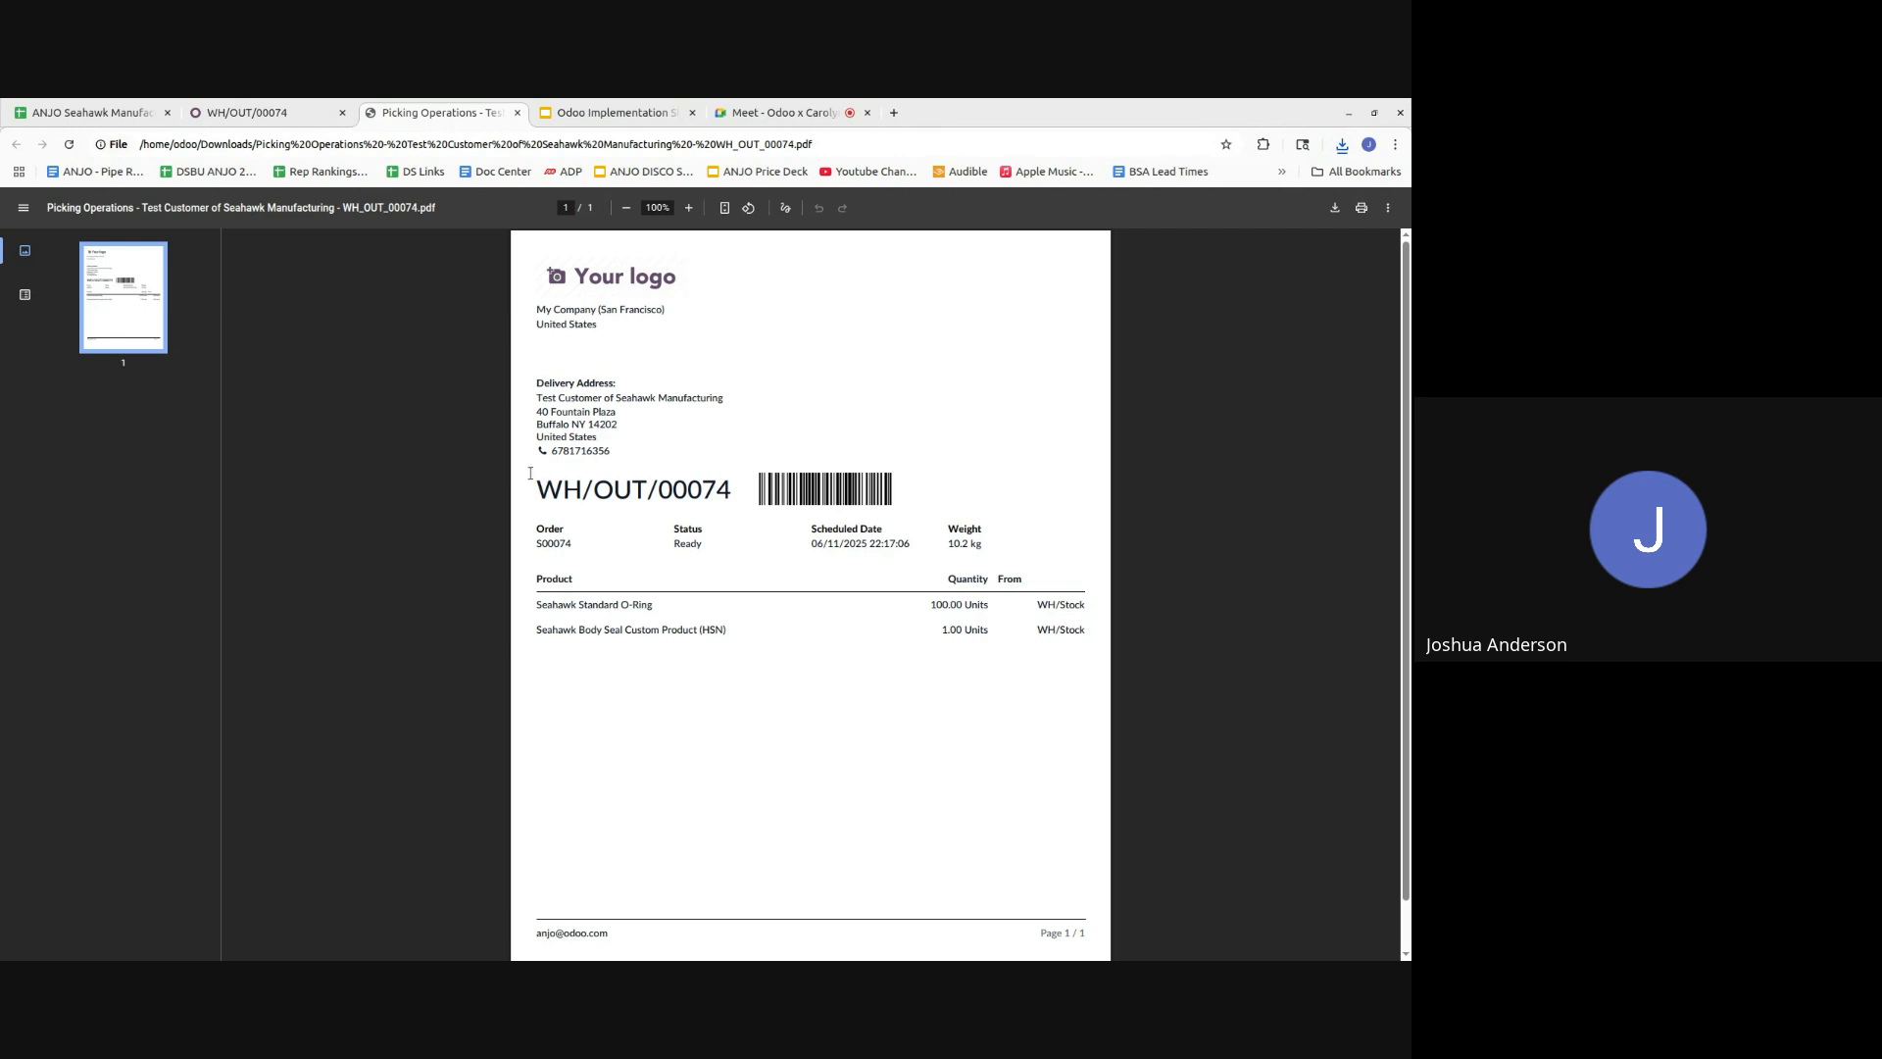
{"action": "scroll", "coordinate": [511, 490], "scroll_direction": "down", "scroll_amount": 1}
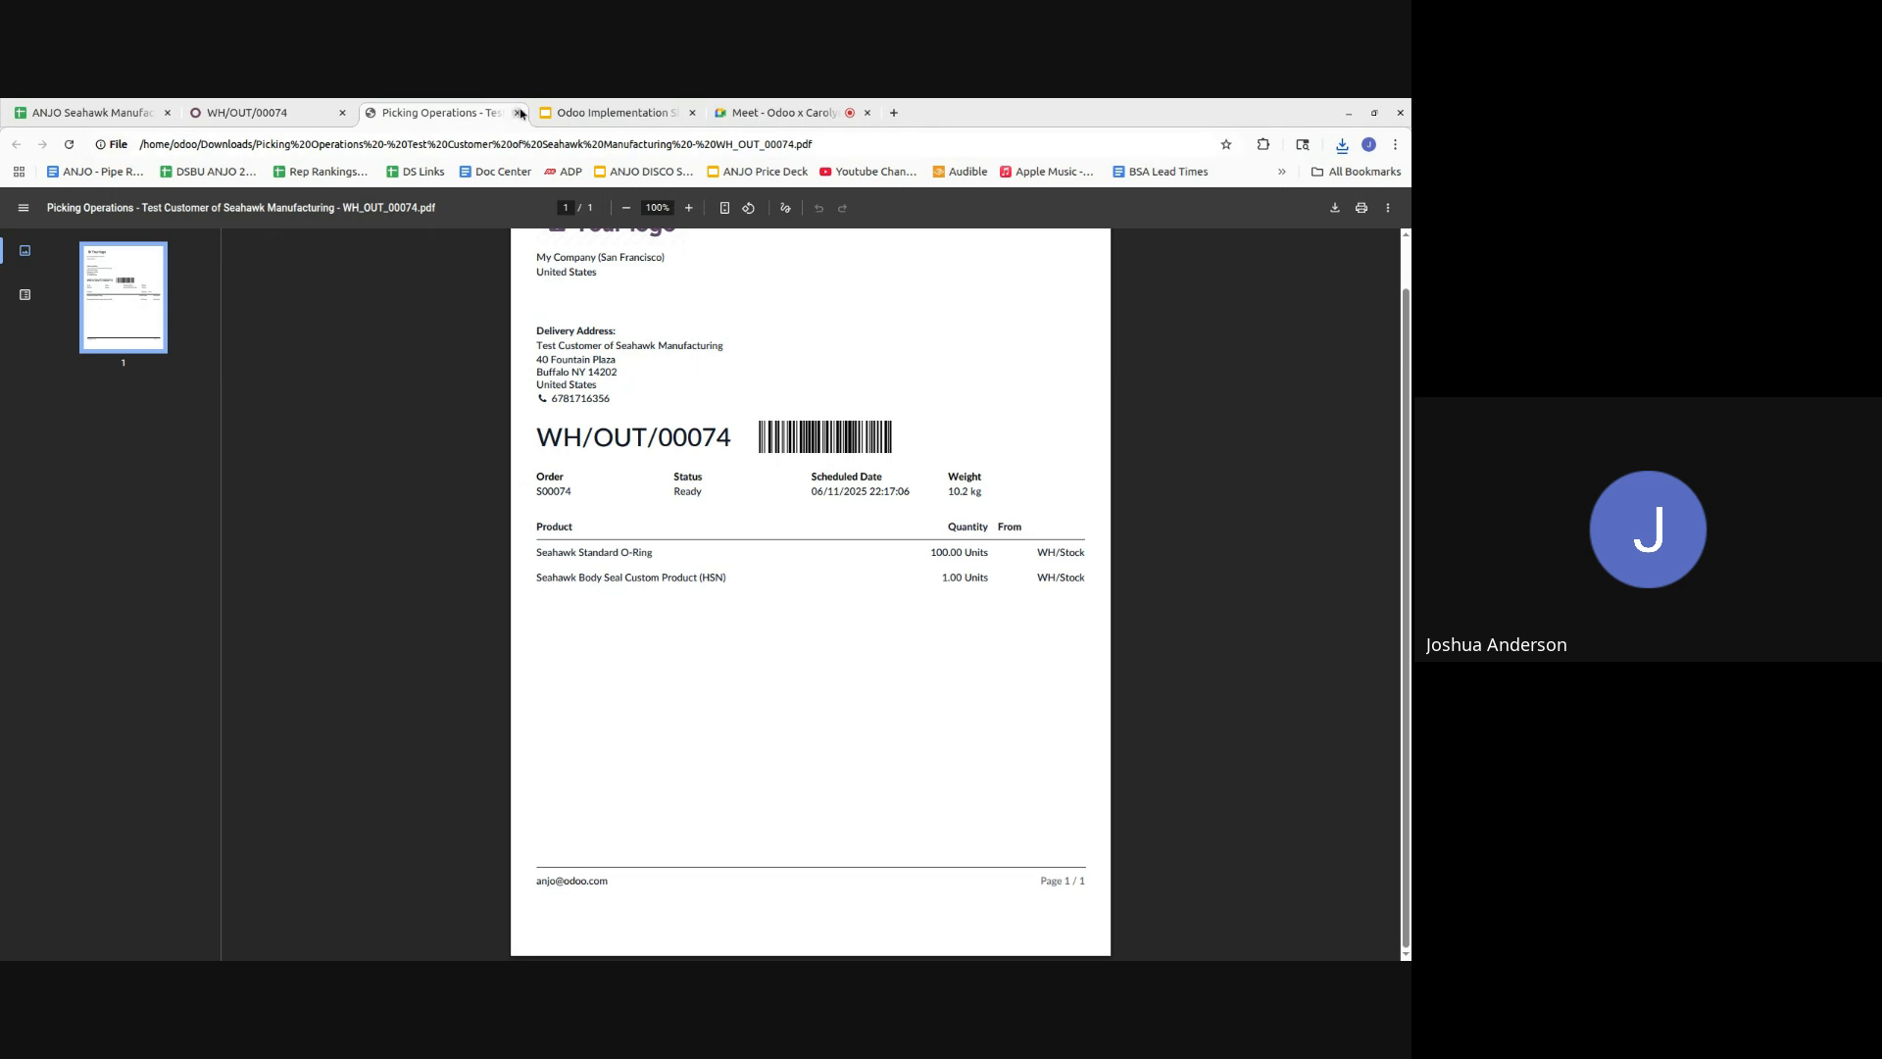
{"action": "left_click", "coordinate": [517, 113]}
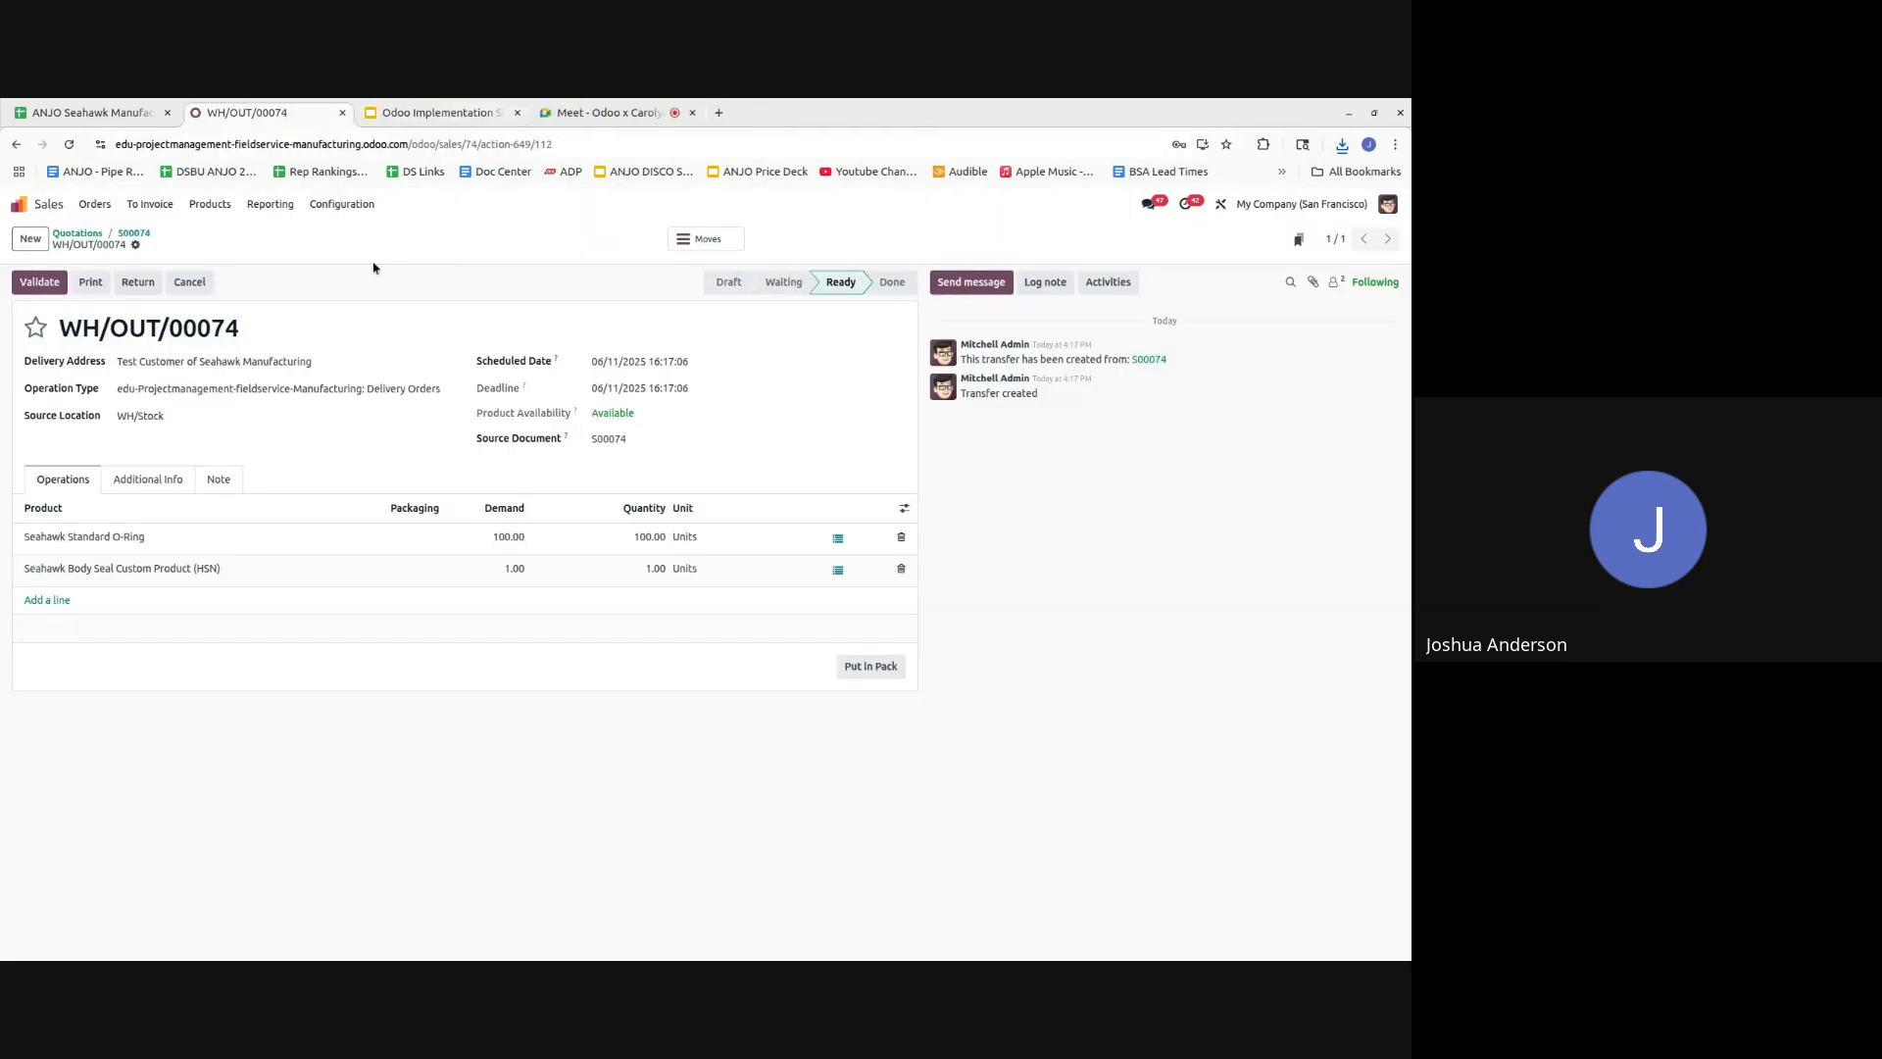
{"action": "left_click", "coordinate": [39, 281]}
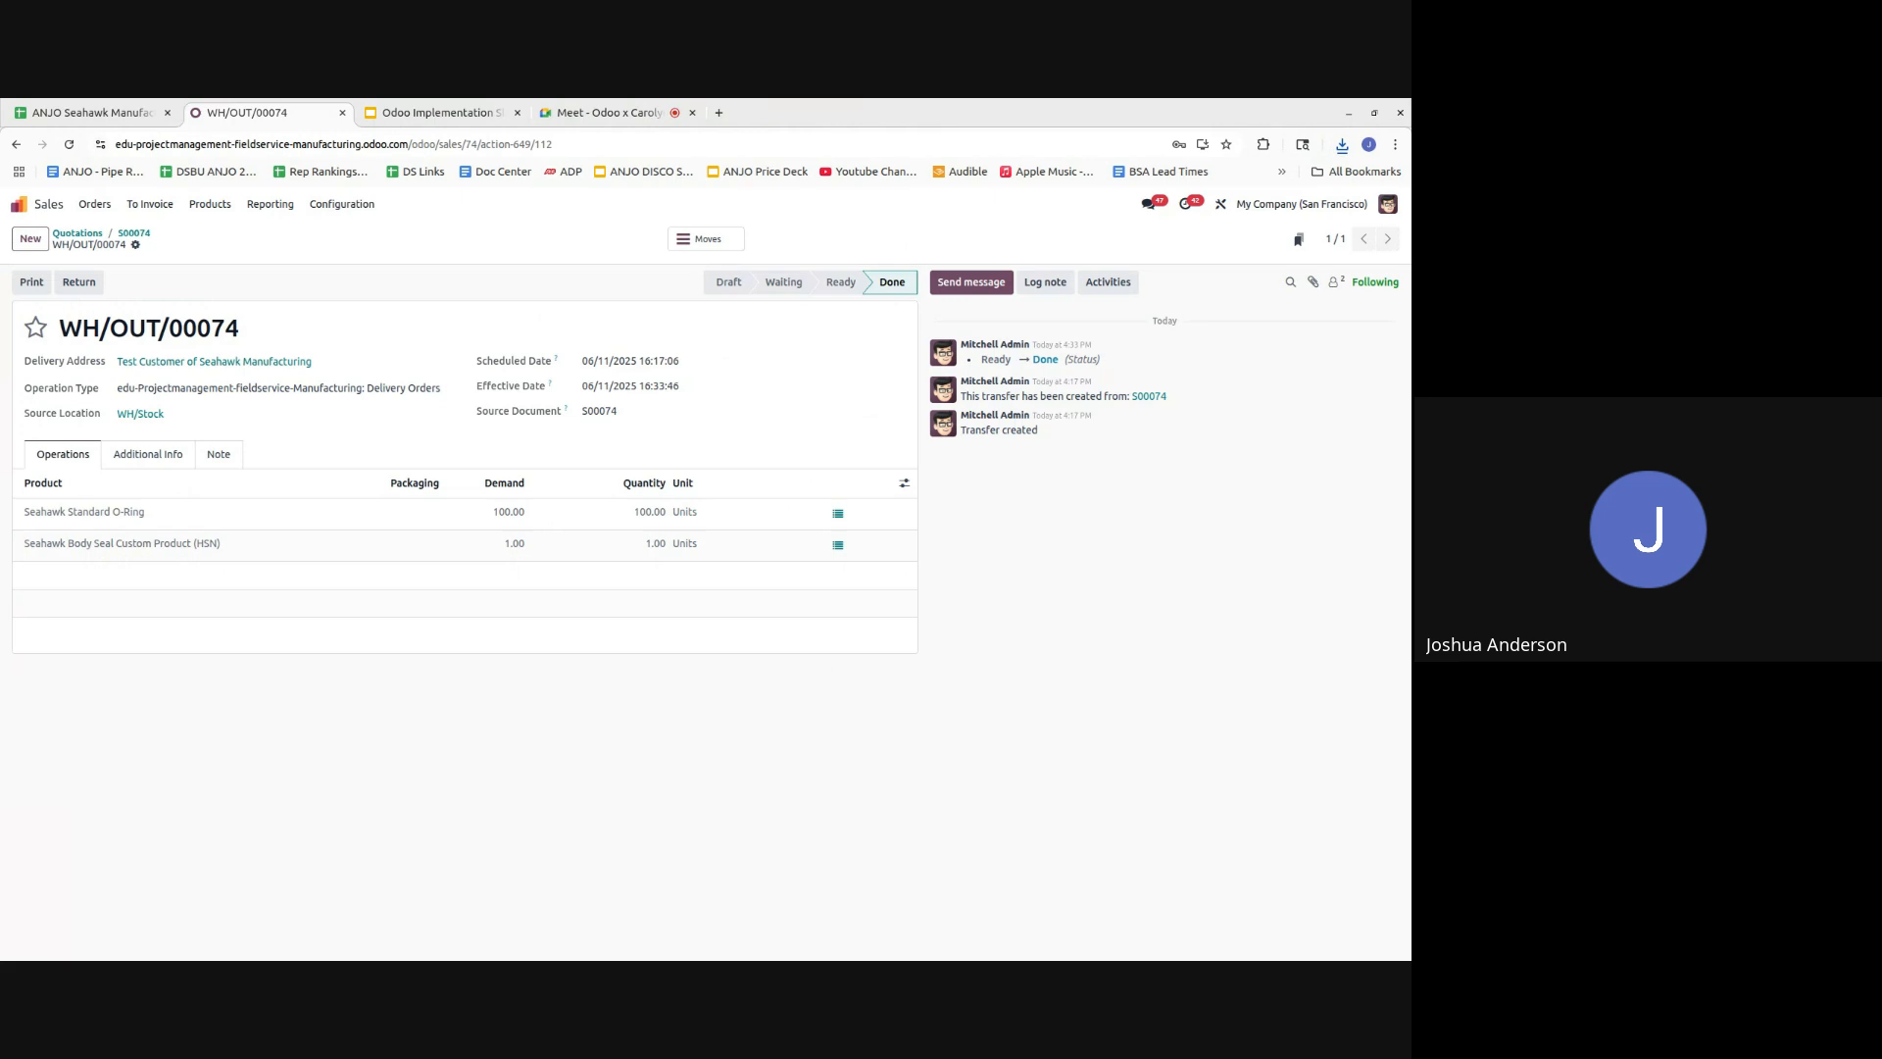
- Switch to the Seahawk Manufacturing Demo Meeting Agenda spreadsheet, review its items and return to the delivery order in Odoo
{"action": "left_click", "coordinate": [110, 115]}
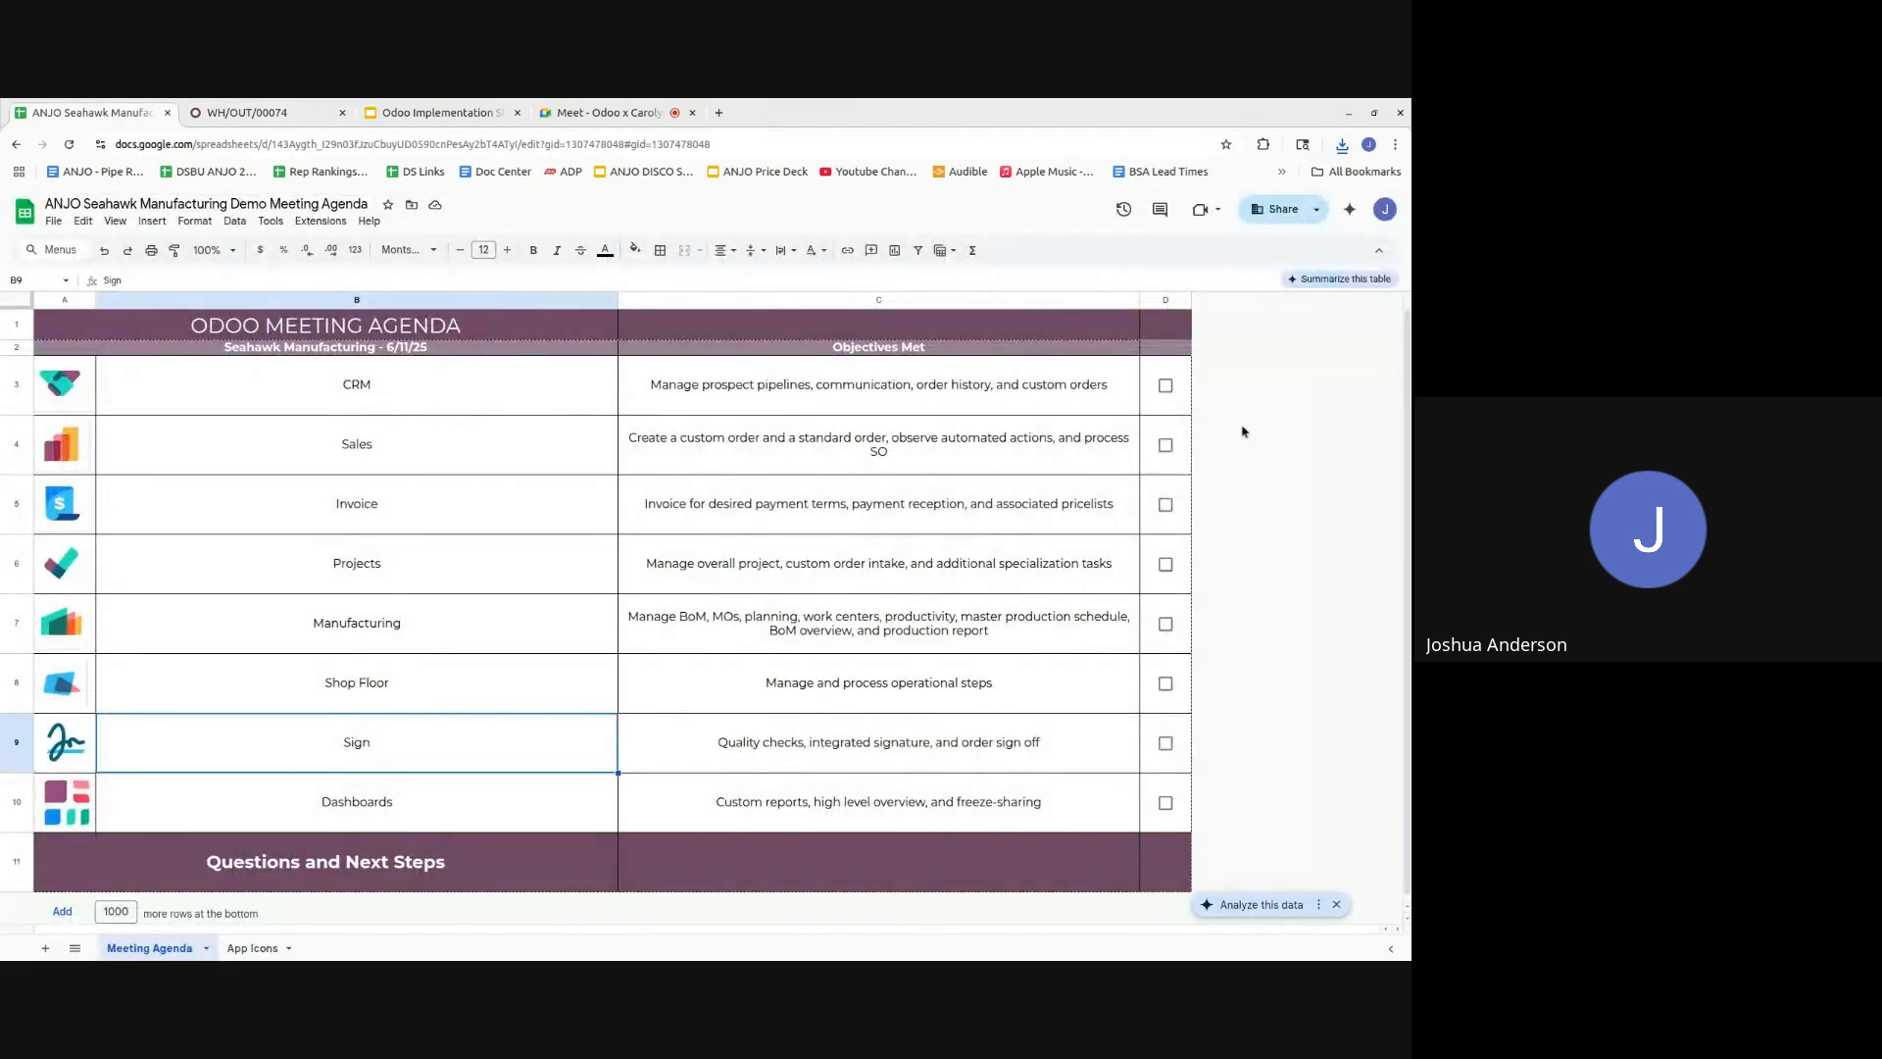
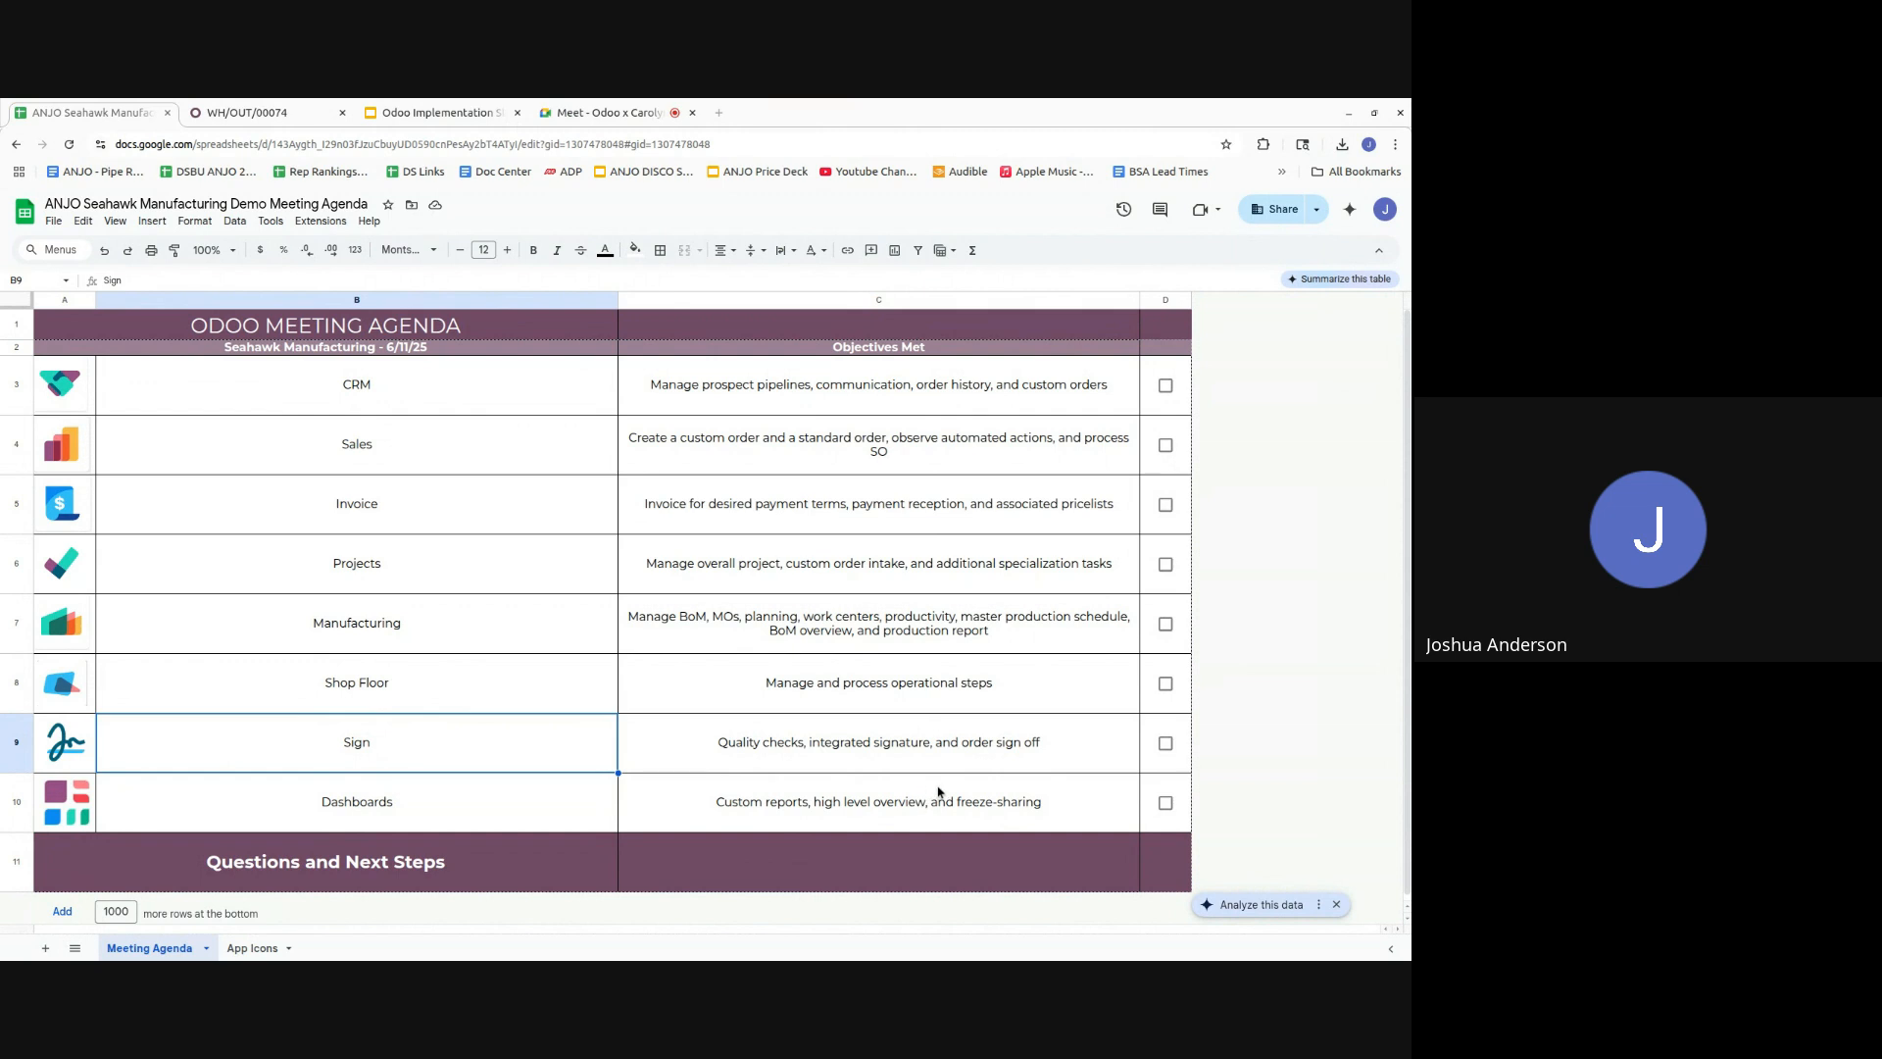
{"action": "left_click", "coordinate": [237, 115]}
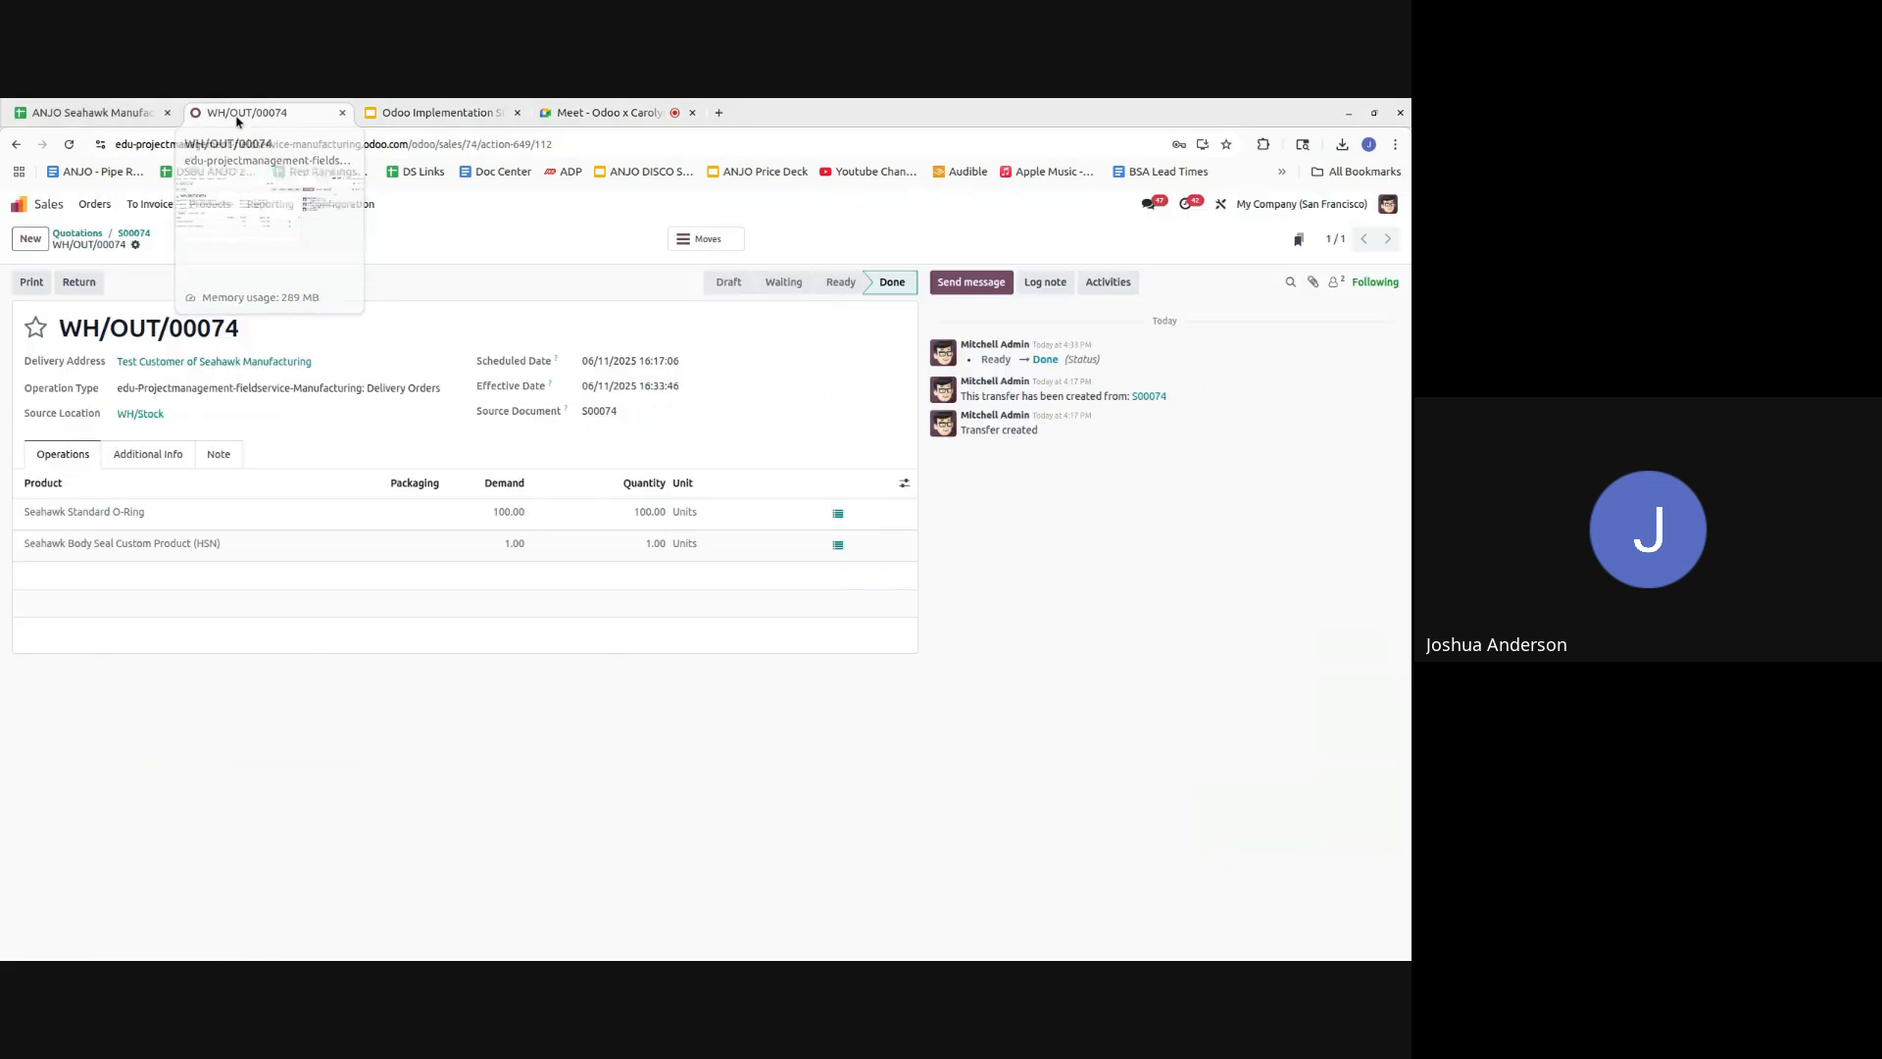
- Open sales order S00074 in Sales, create a regular invoice from it and confirm the invoice
{"action": "left_click", "coordinate": [28, 207]}
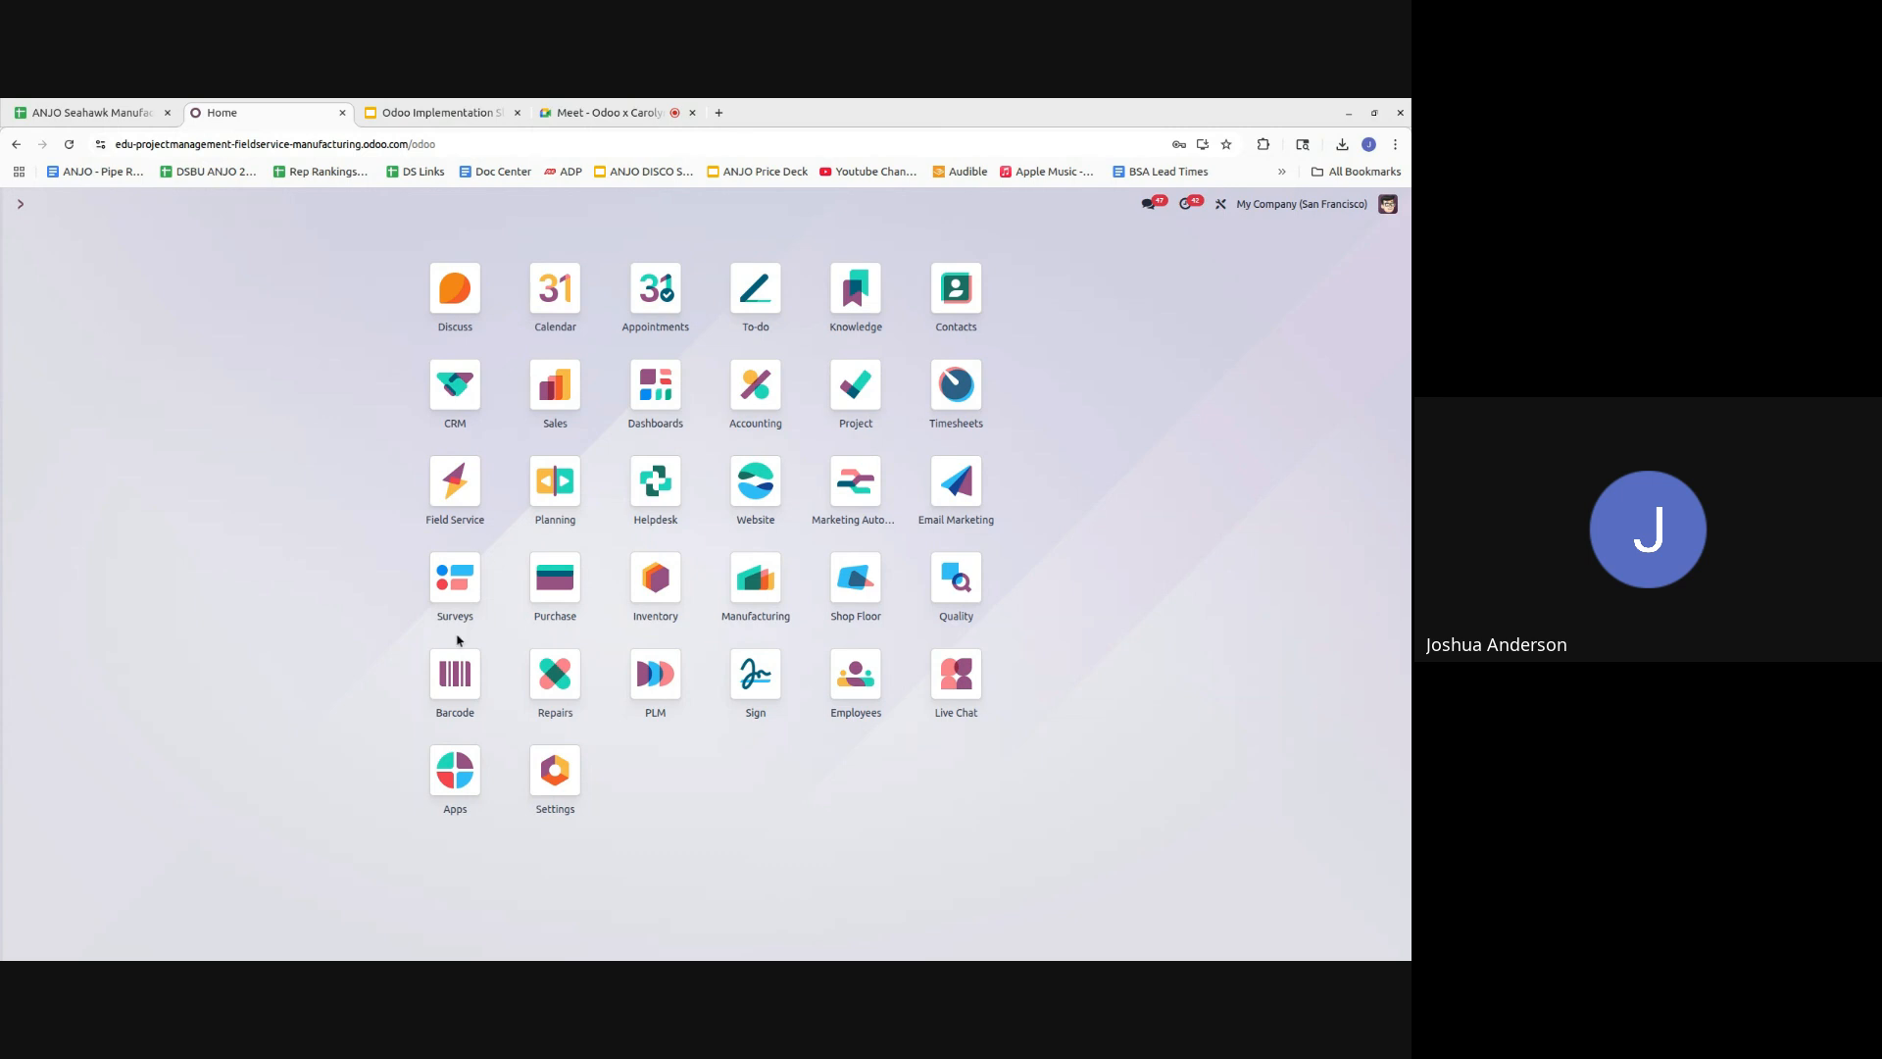
{"action": "left_click", "coordinate": [553, 392]}
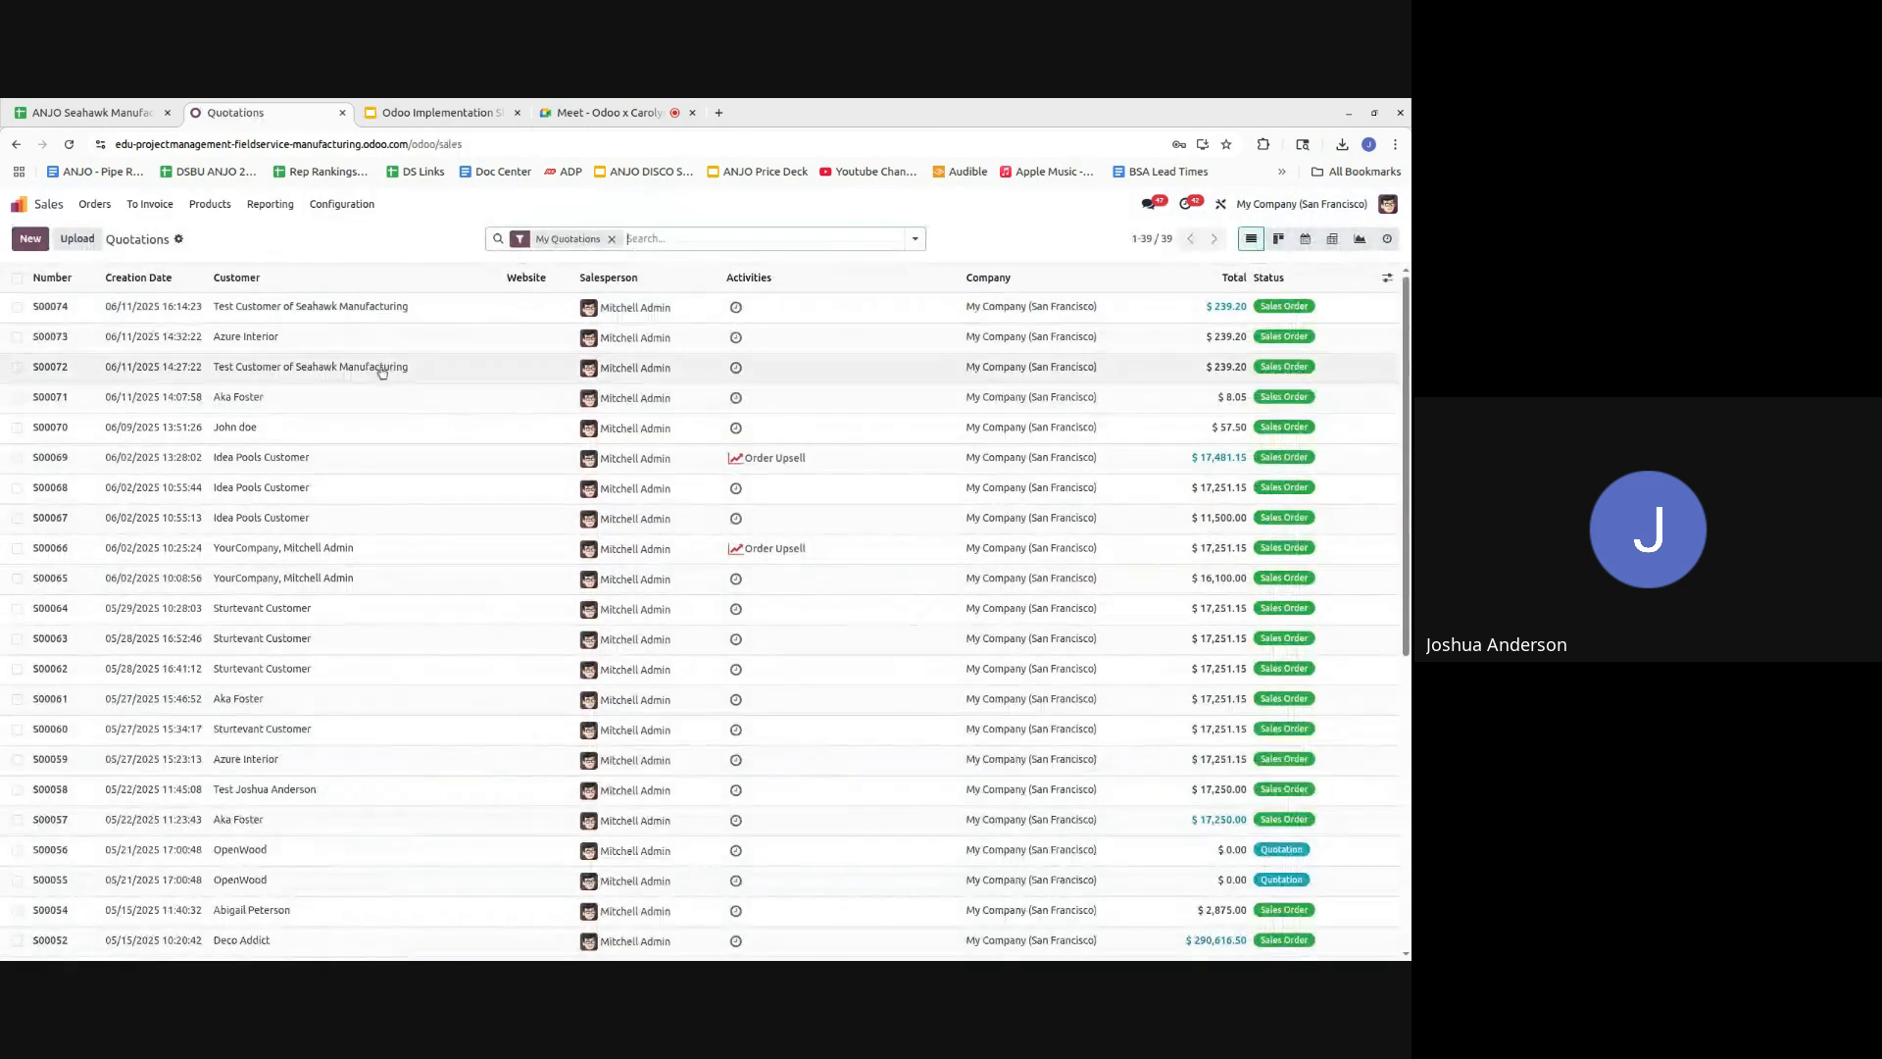
{"action": "left_click", "coordinate": [437, 311]}
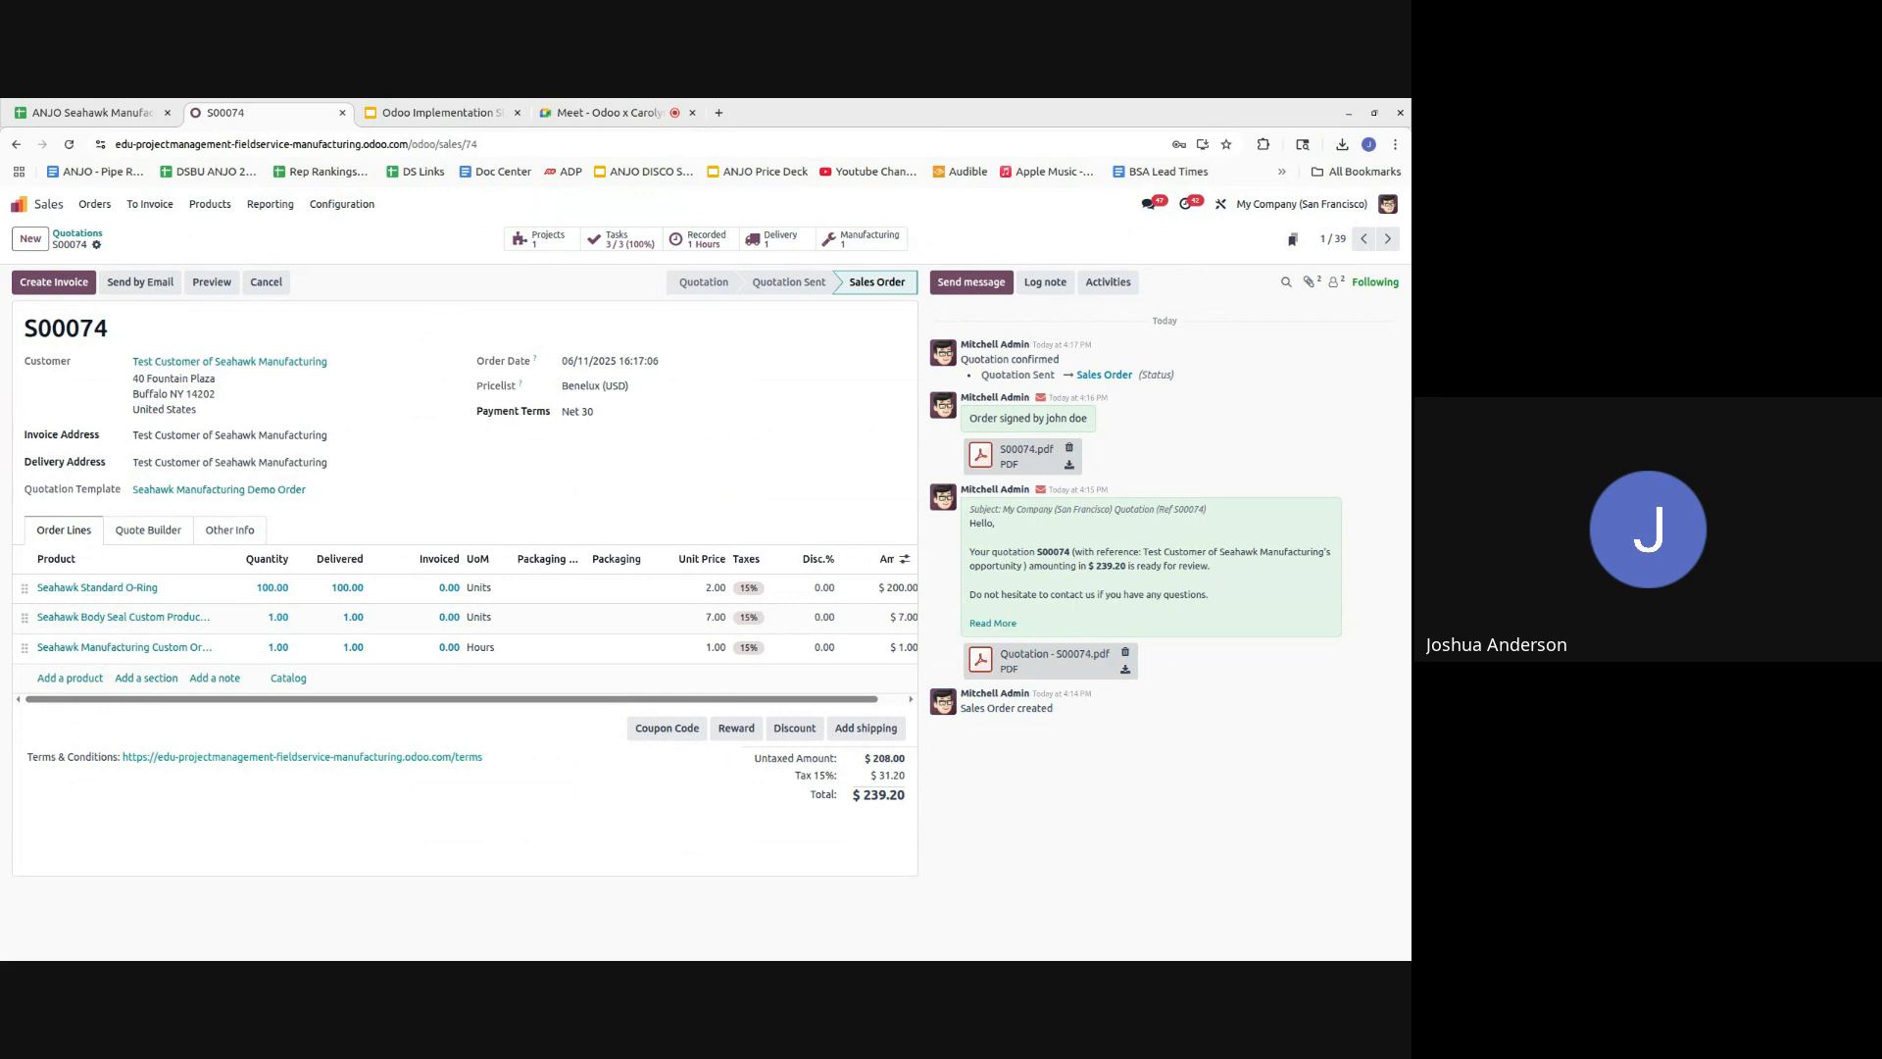
{"action": "left_click", "coordinate": [70, 284]}
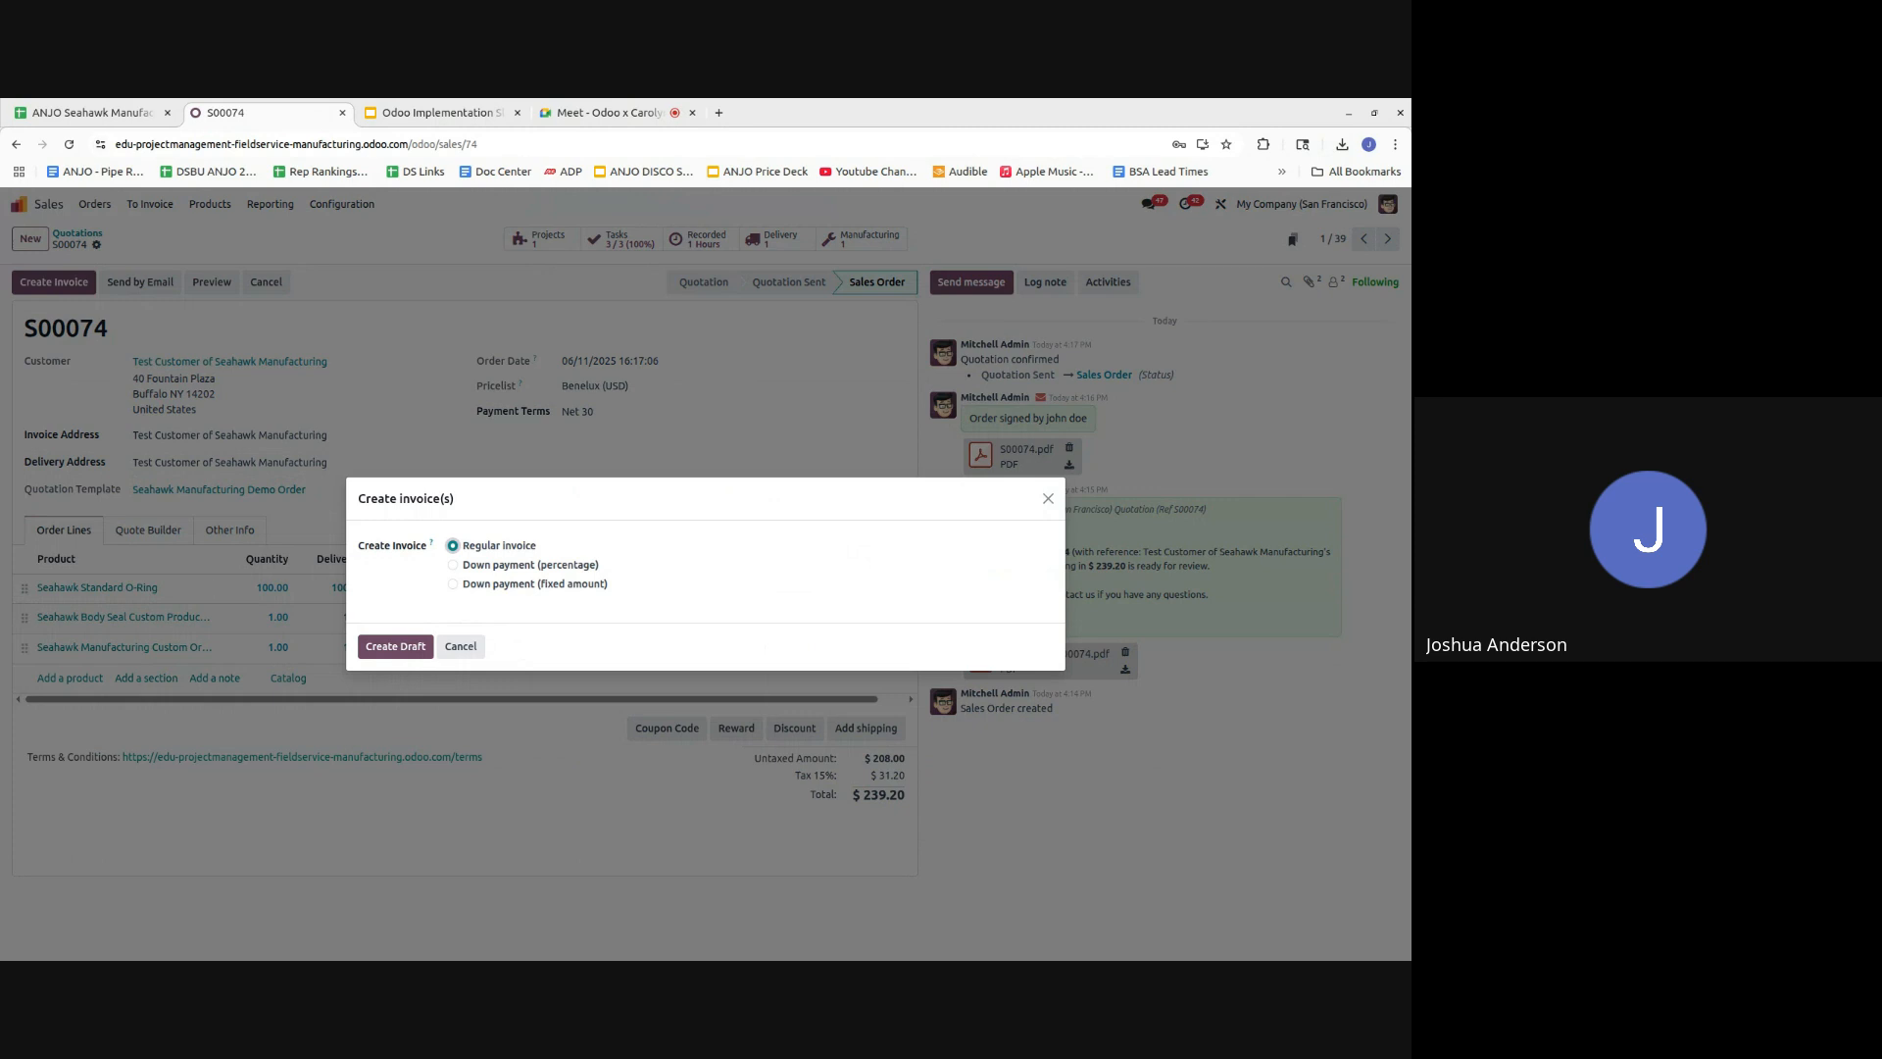
{"action": "left_click", "coordinate": [393, 640]}
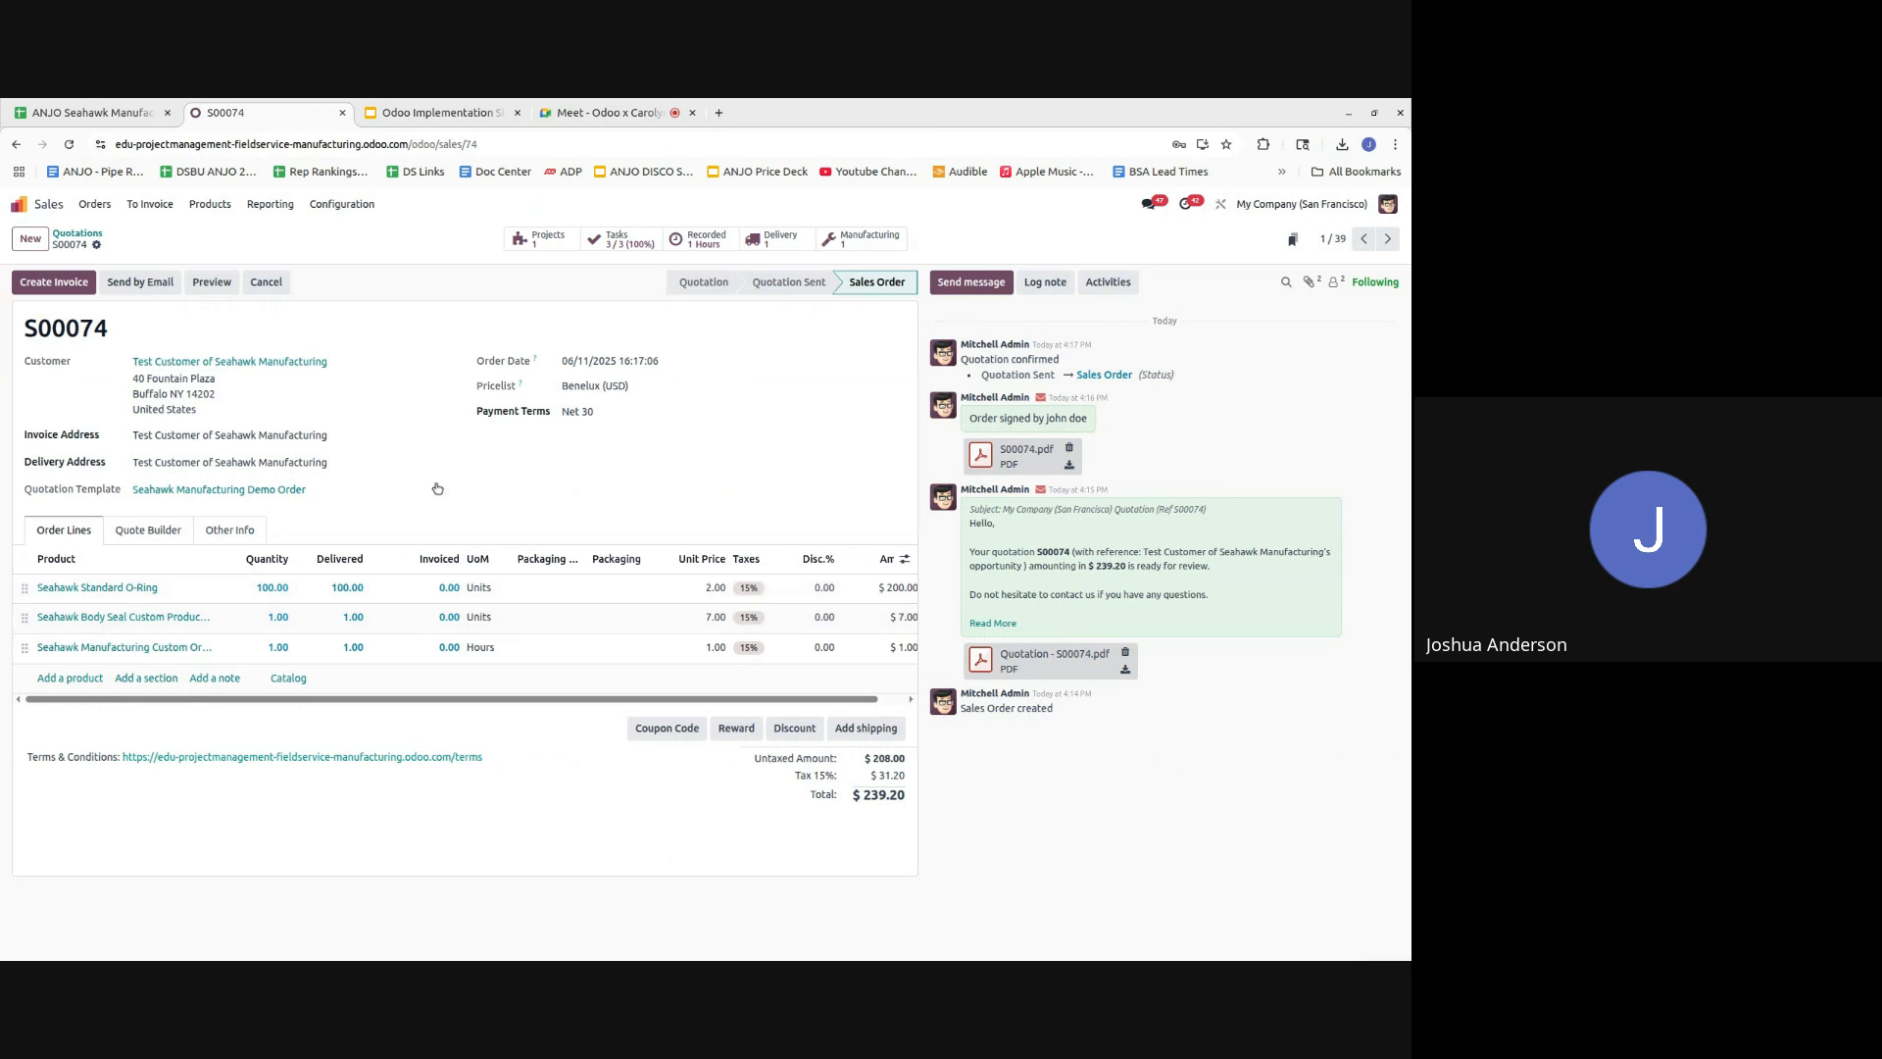
{"action": "left_click", "coordinate": [40, 283]}
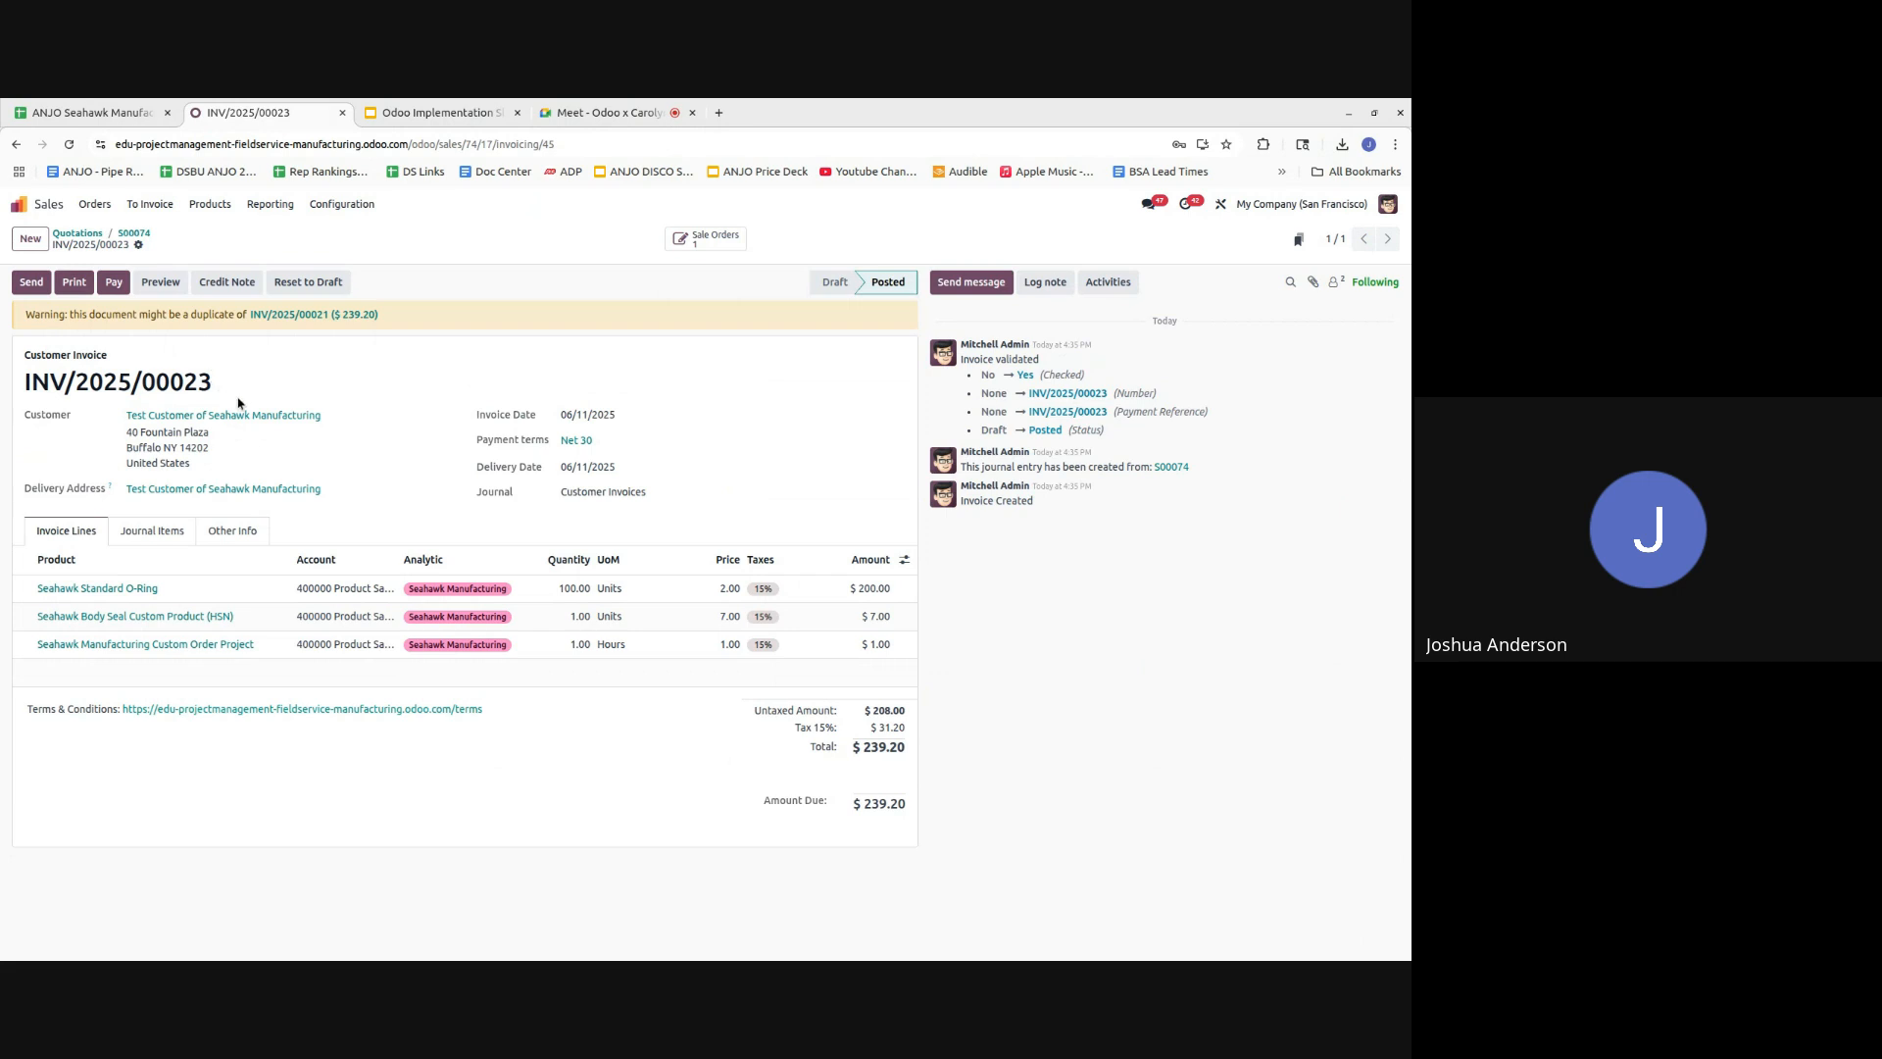
- Send the confirmed invoice for sales order S00074 to the customer
{"action": "left_click", "coordinate": [29, 285]}
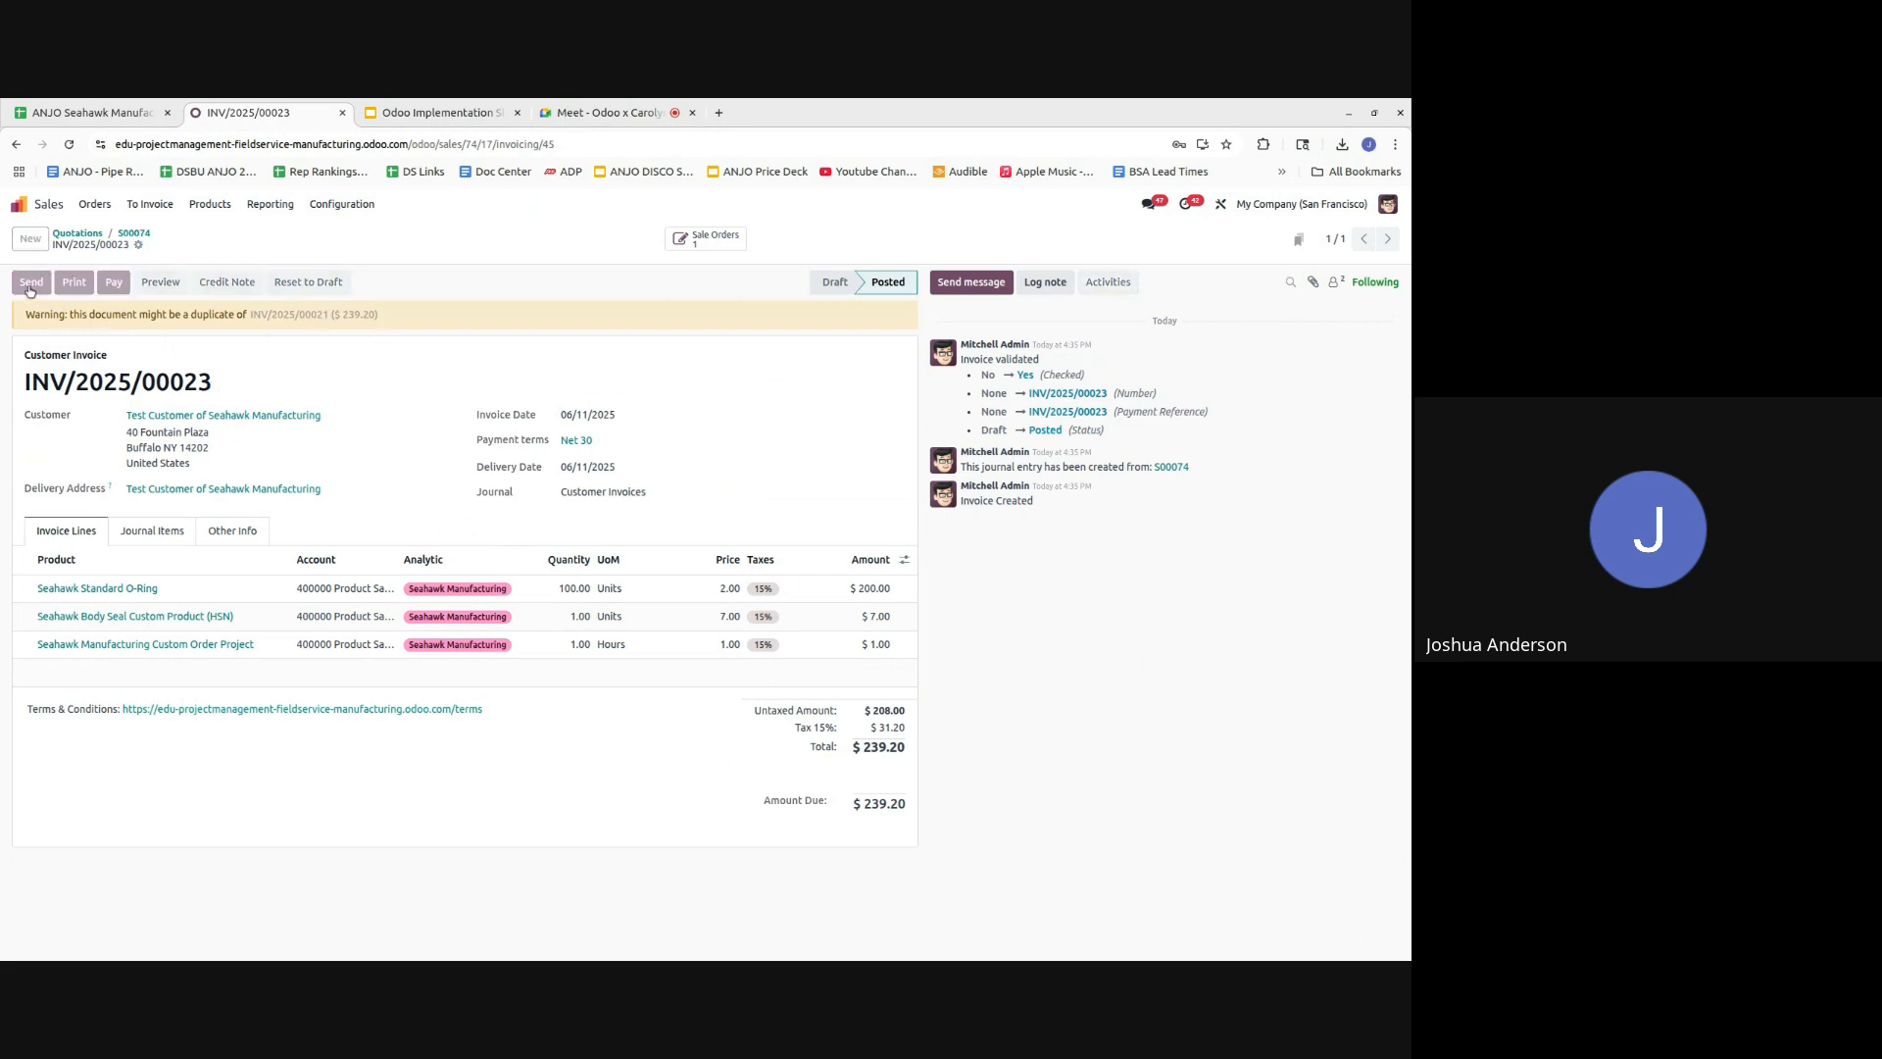
{"action": "left_click", "coordinate": [360, 768]}
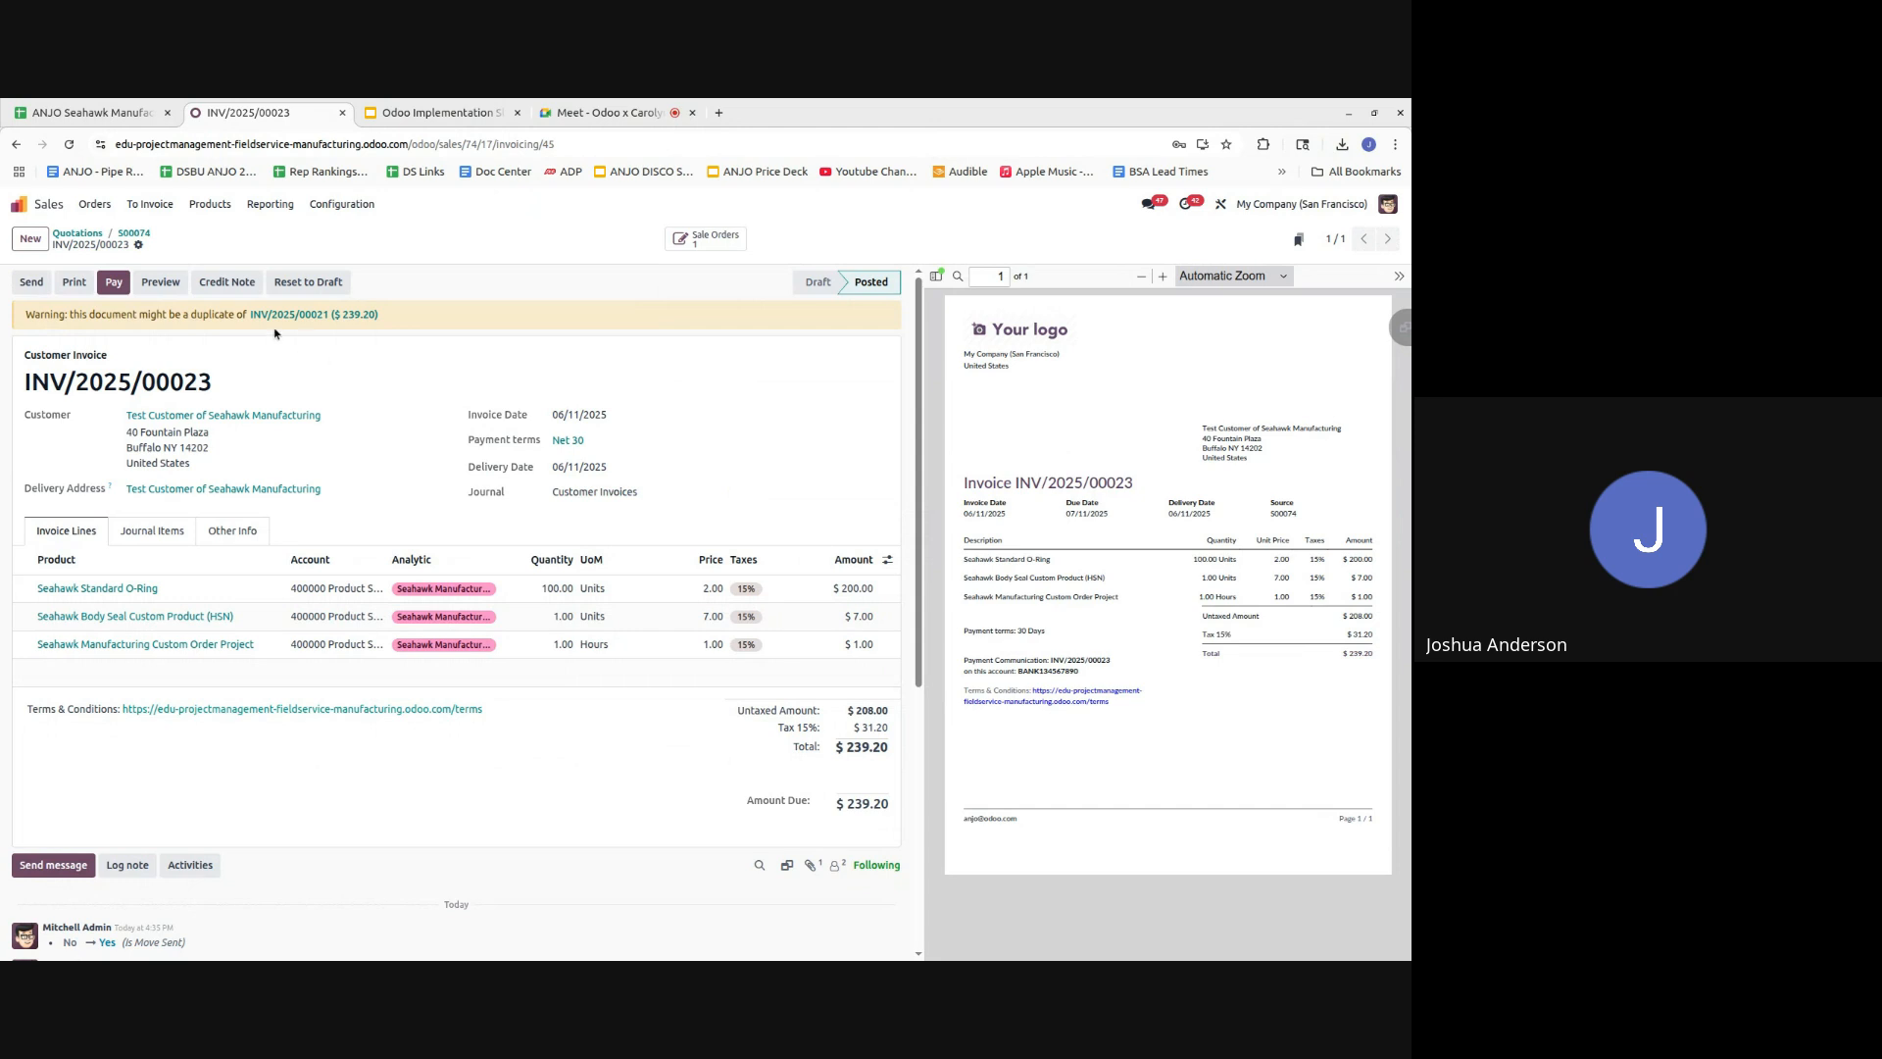
- Register a payment for the posted customer invoice using the Bank journal and the Manual Payment method
{"action": "left_click", "coordinate": [113, 282]}
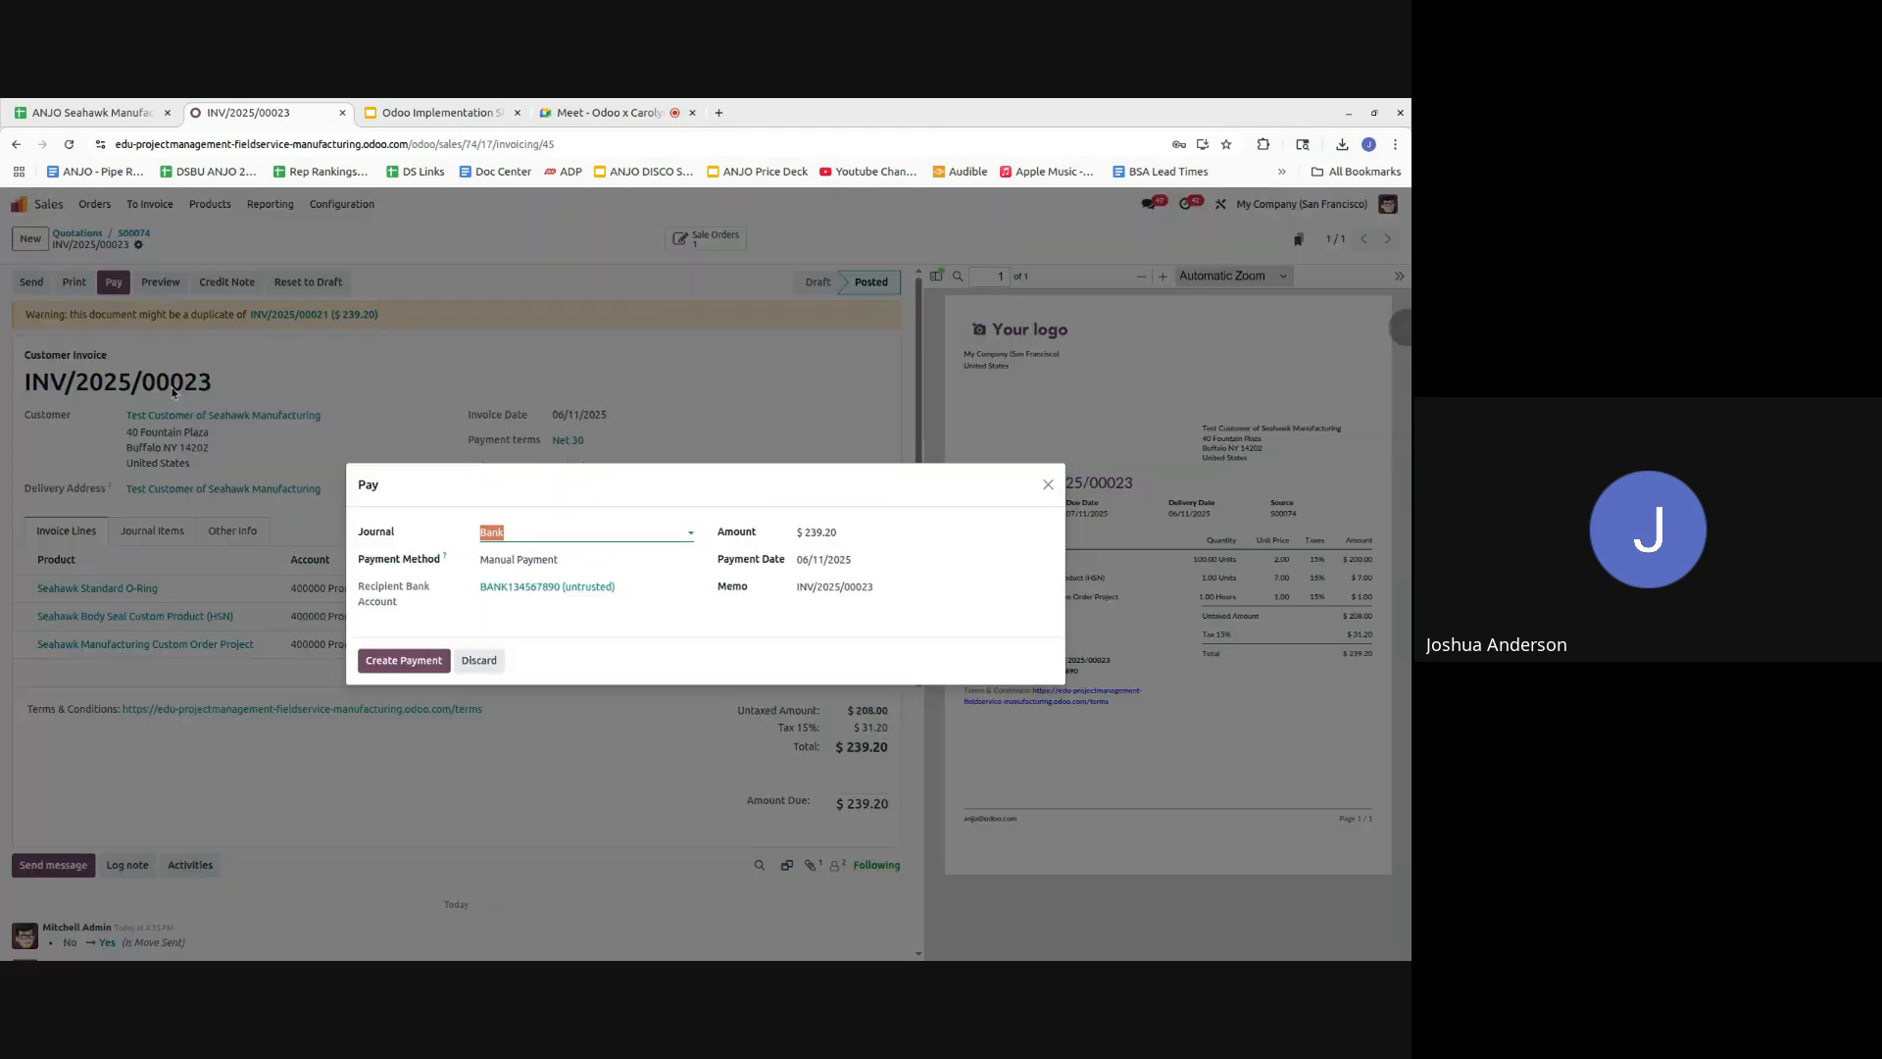
{"action": "left_click", "coordinate": [575, 561]}
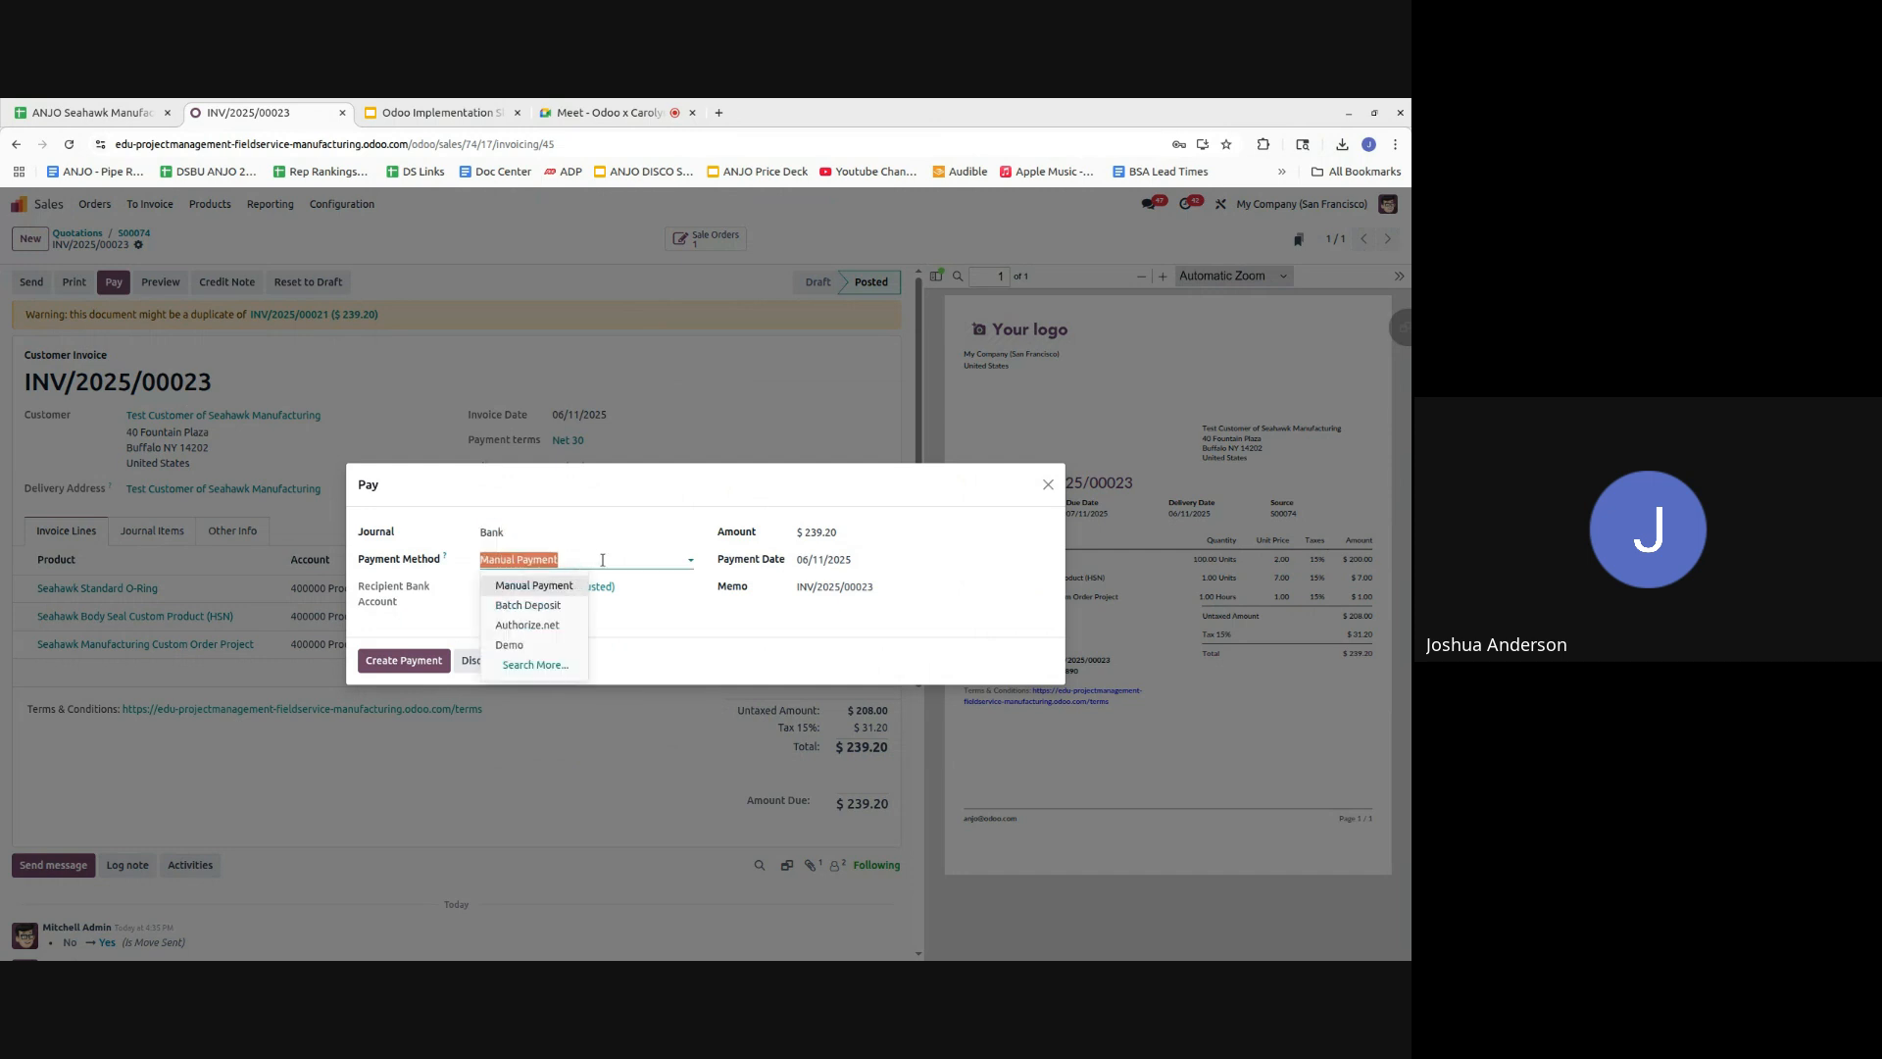
{"action": "left_click", "coordinate": [601, 560]}
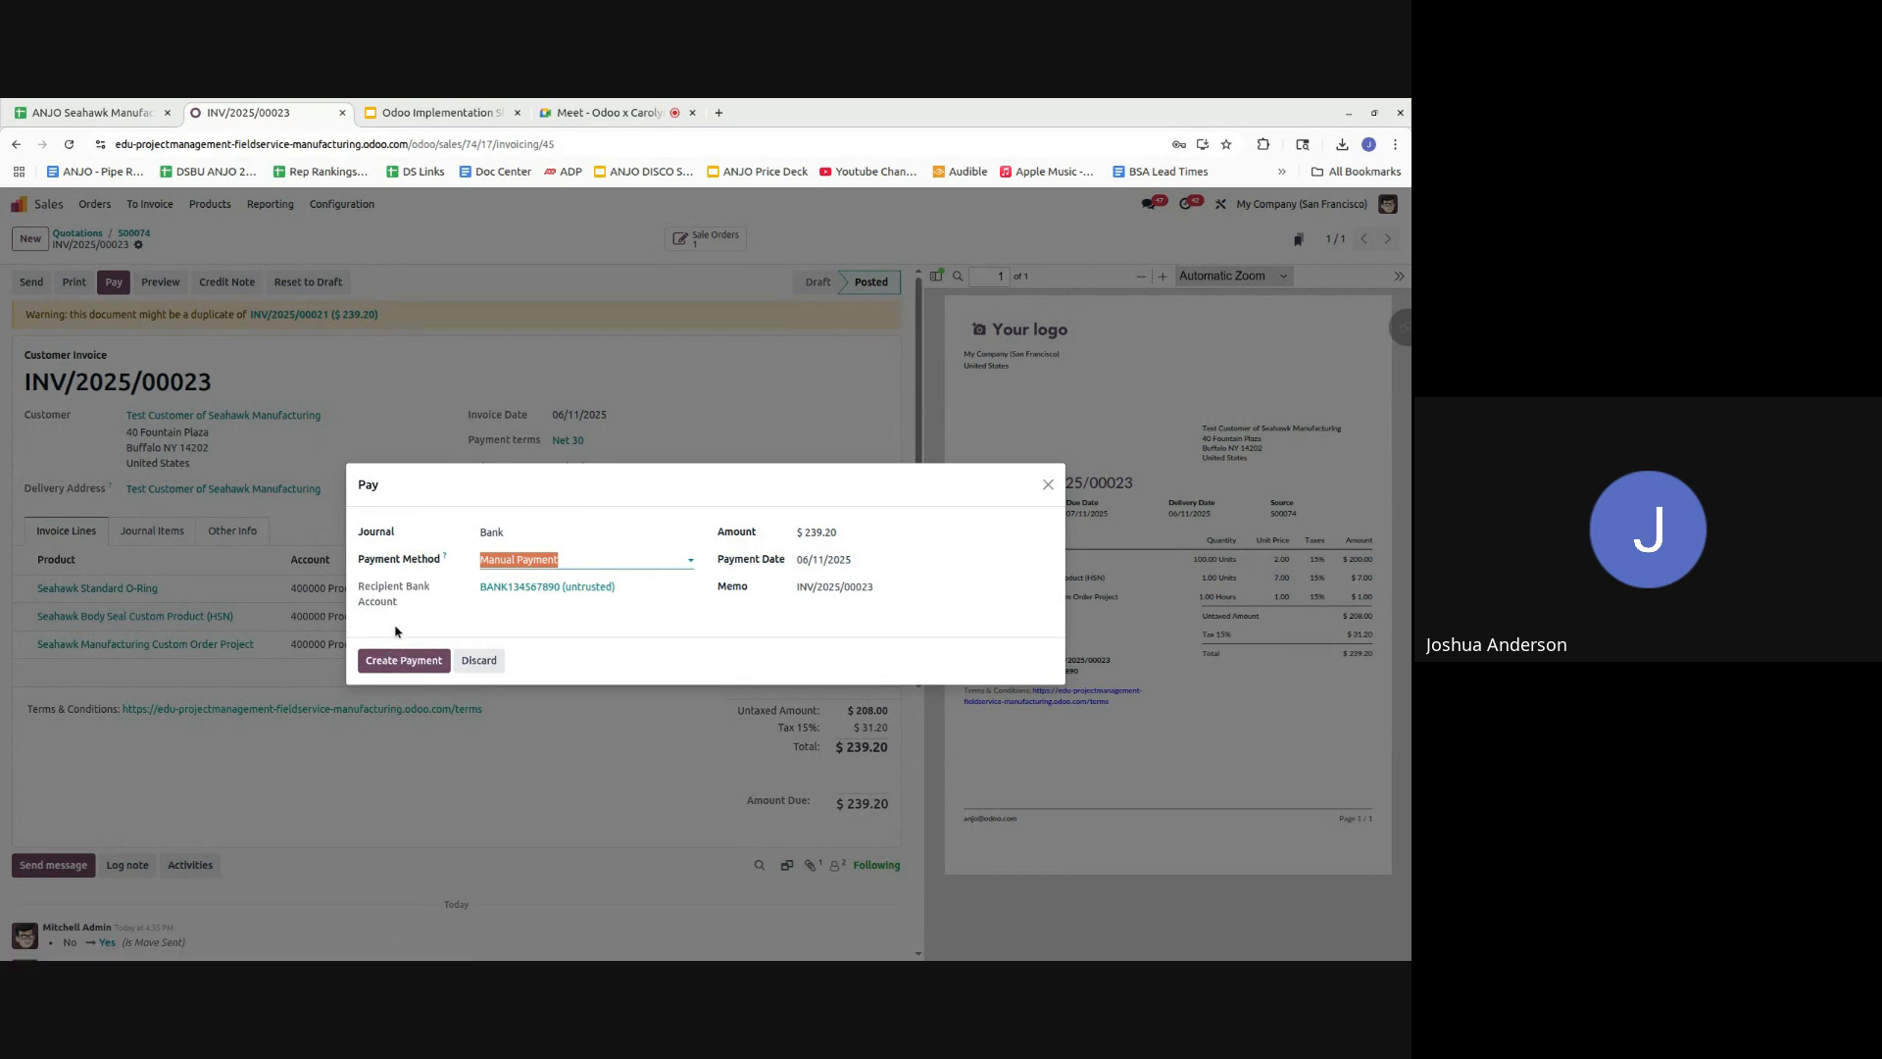
{"action": "left_click", "coordinate": [402, 660]}
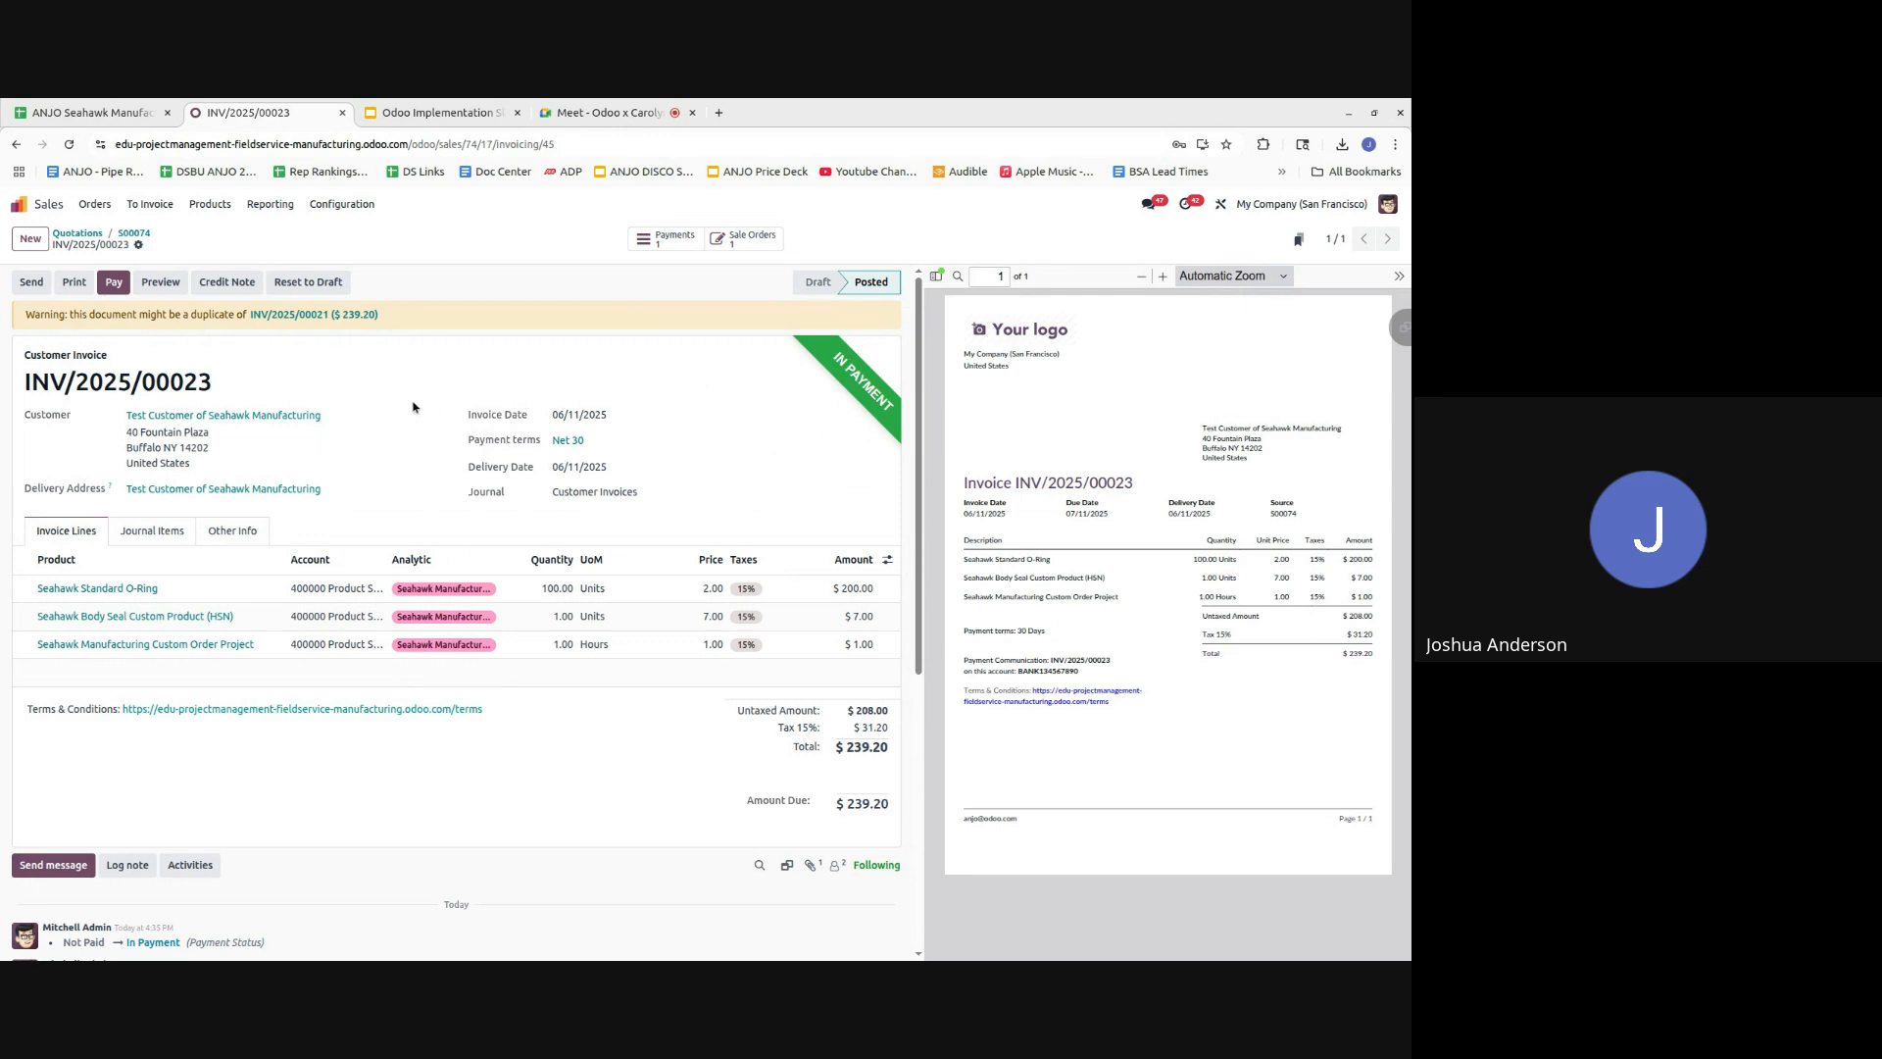
- Open the Dashboards app and examine the CRM Leads dashboard and the Services Project dashboard
{"action": "left_click", "coordinate": [43, 205]}
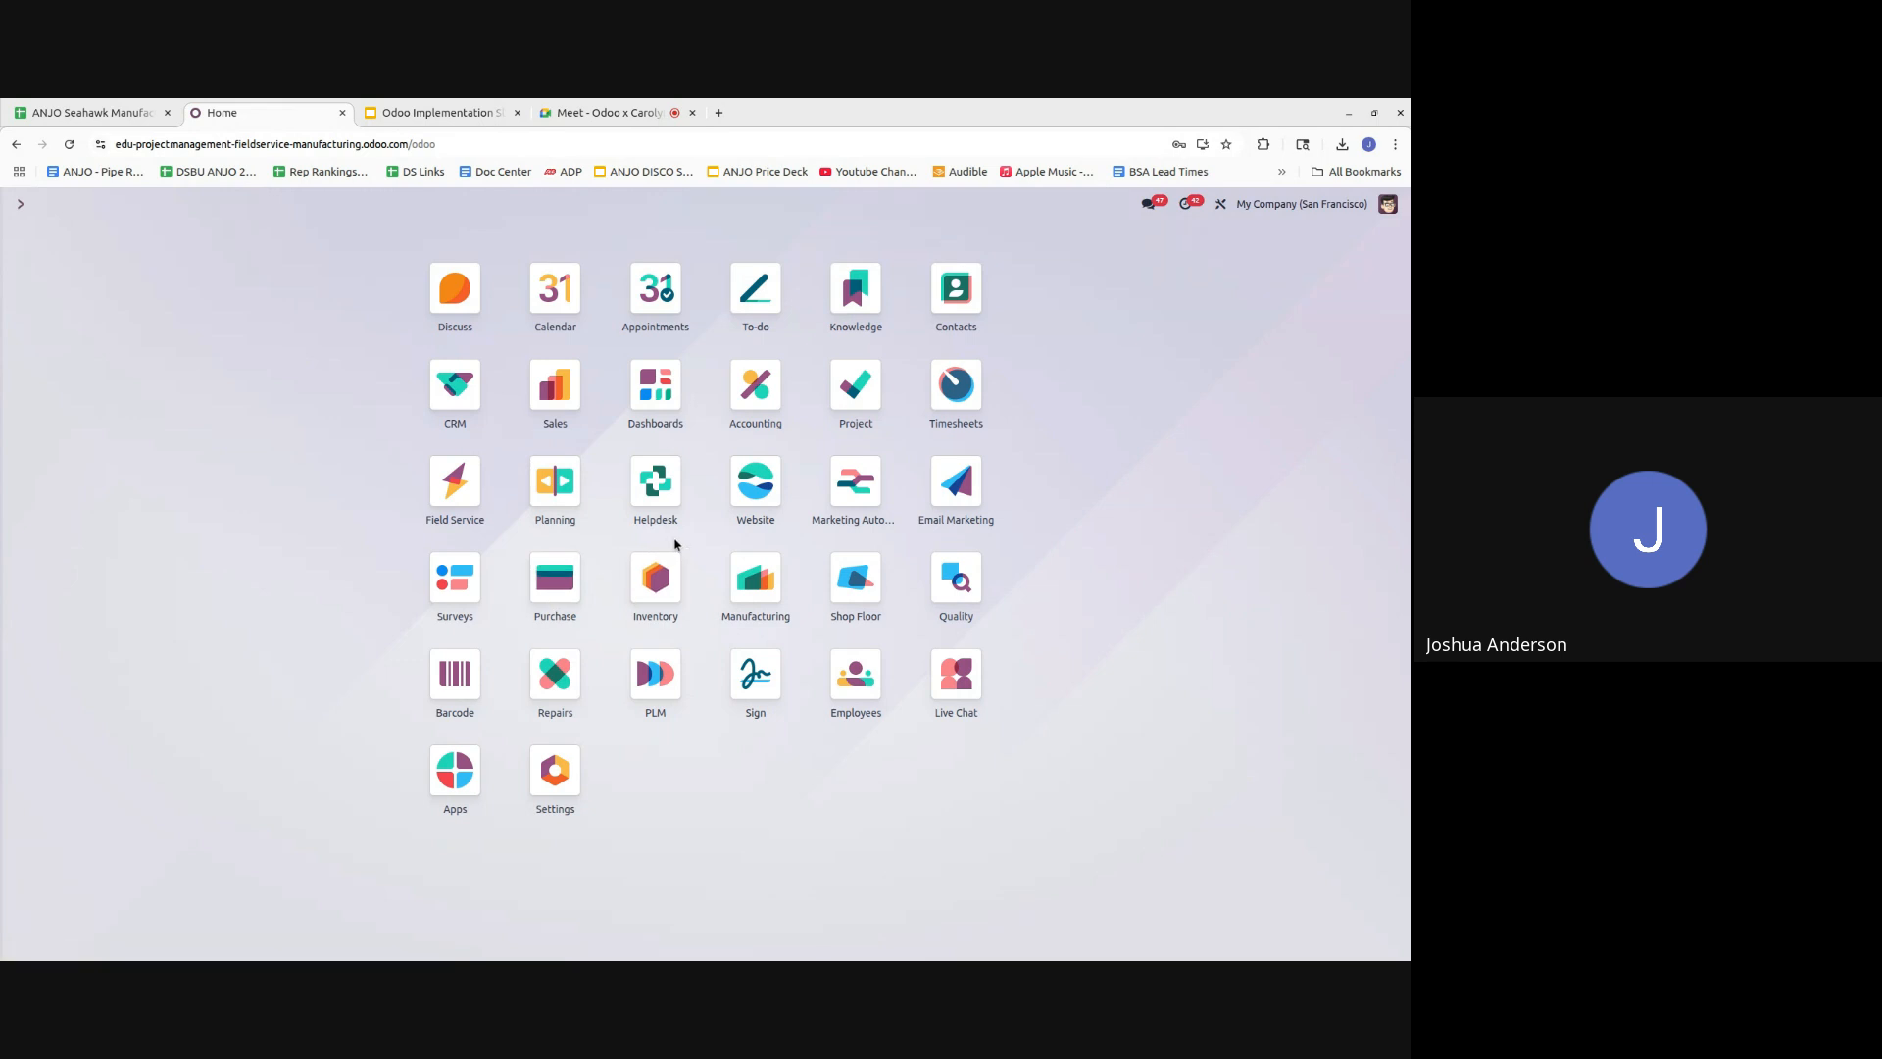
{"action": "left_click", "coordinate": [652, 416]}
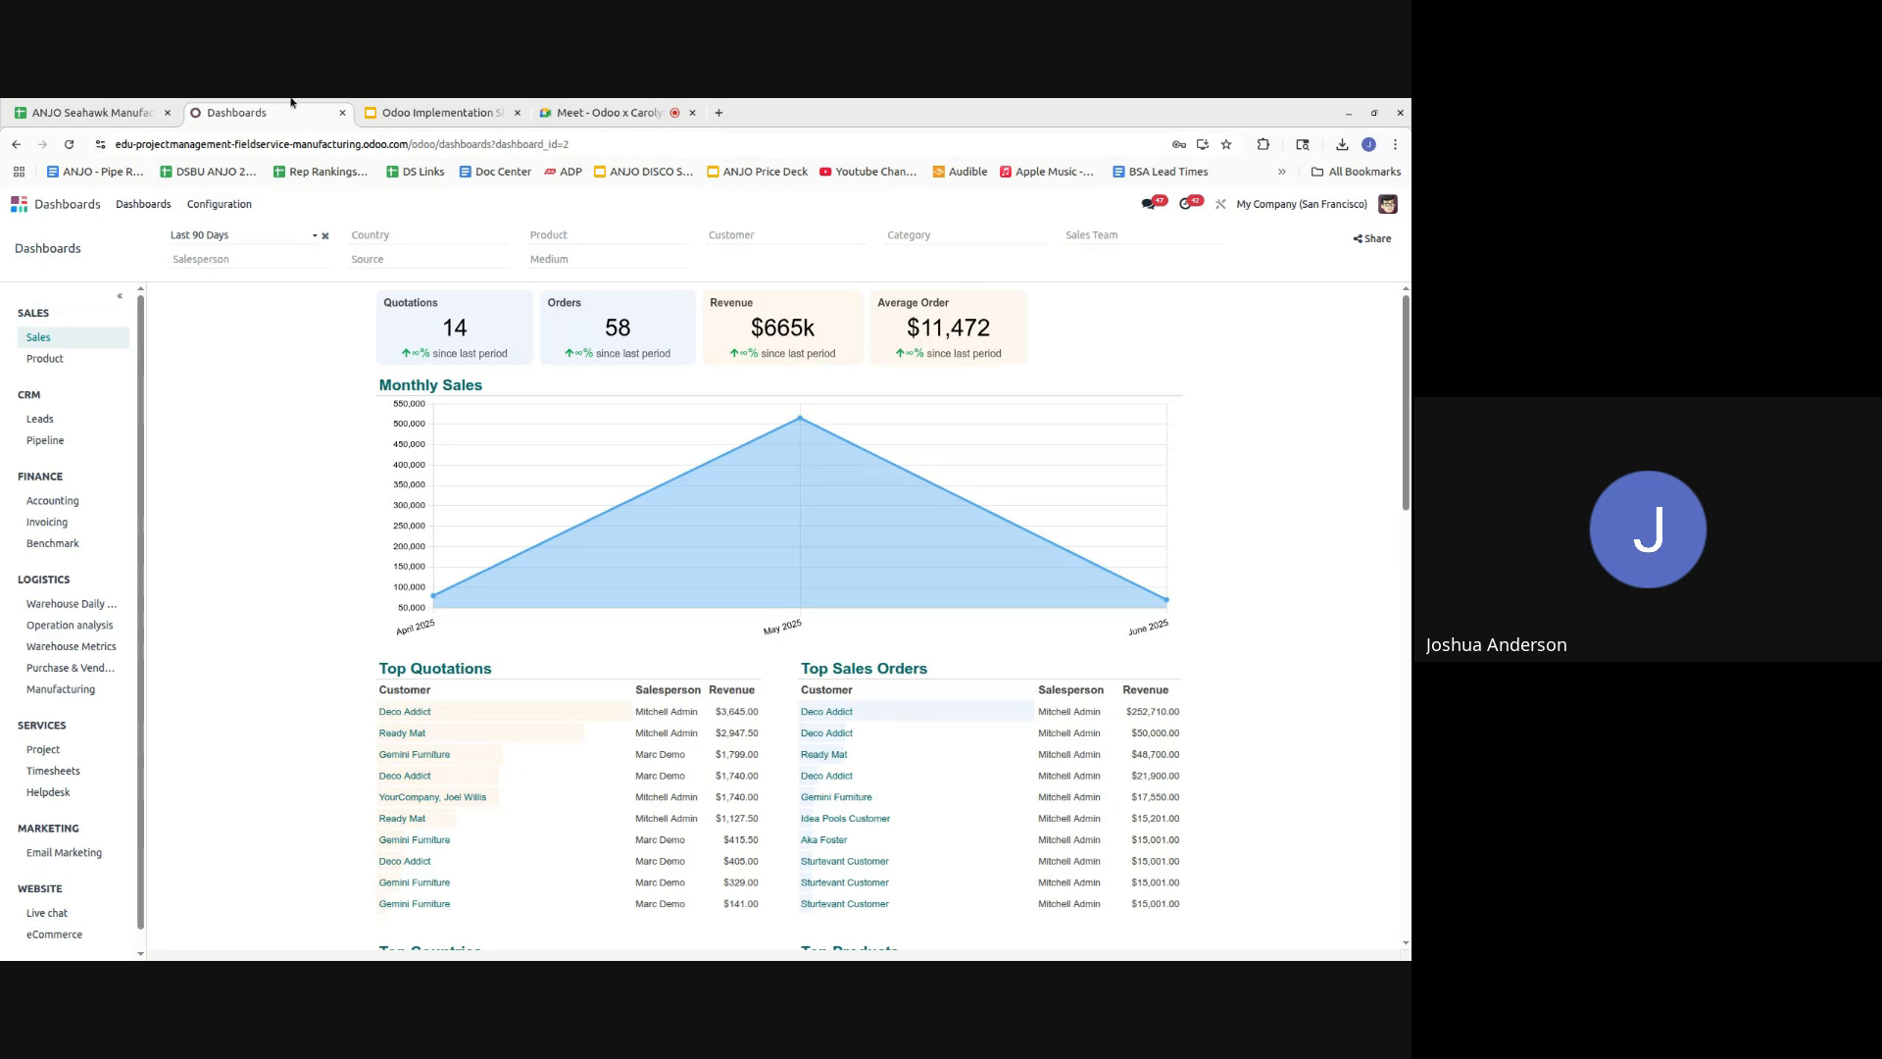
{"action": "left_click", "coordinate": [39, 418]}
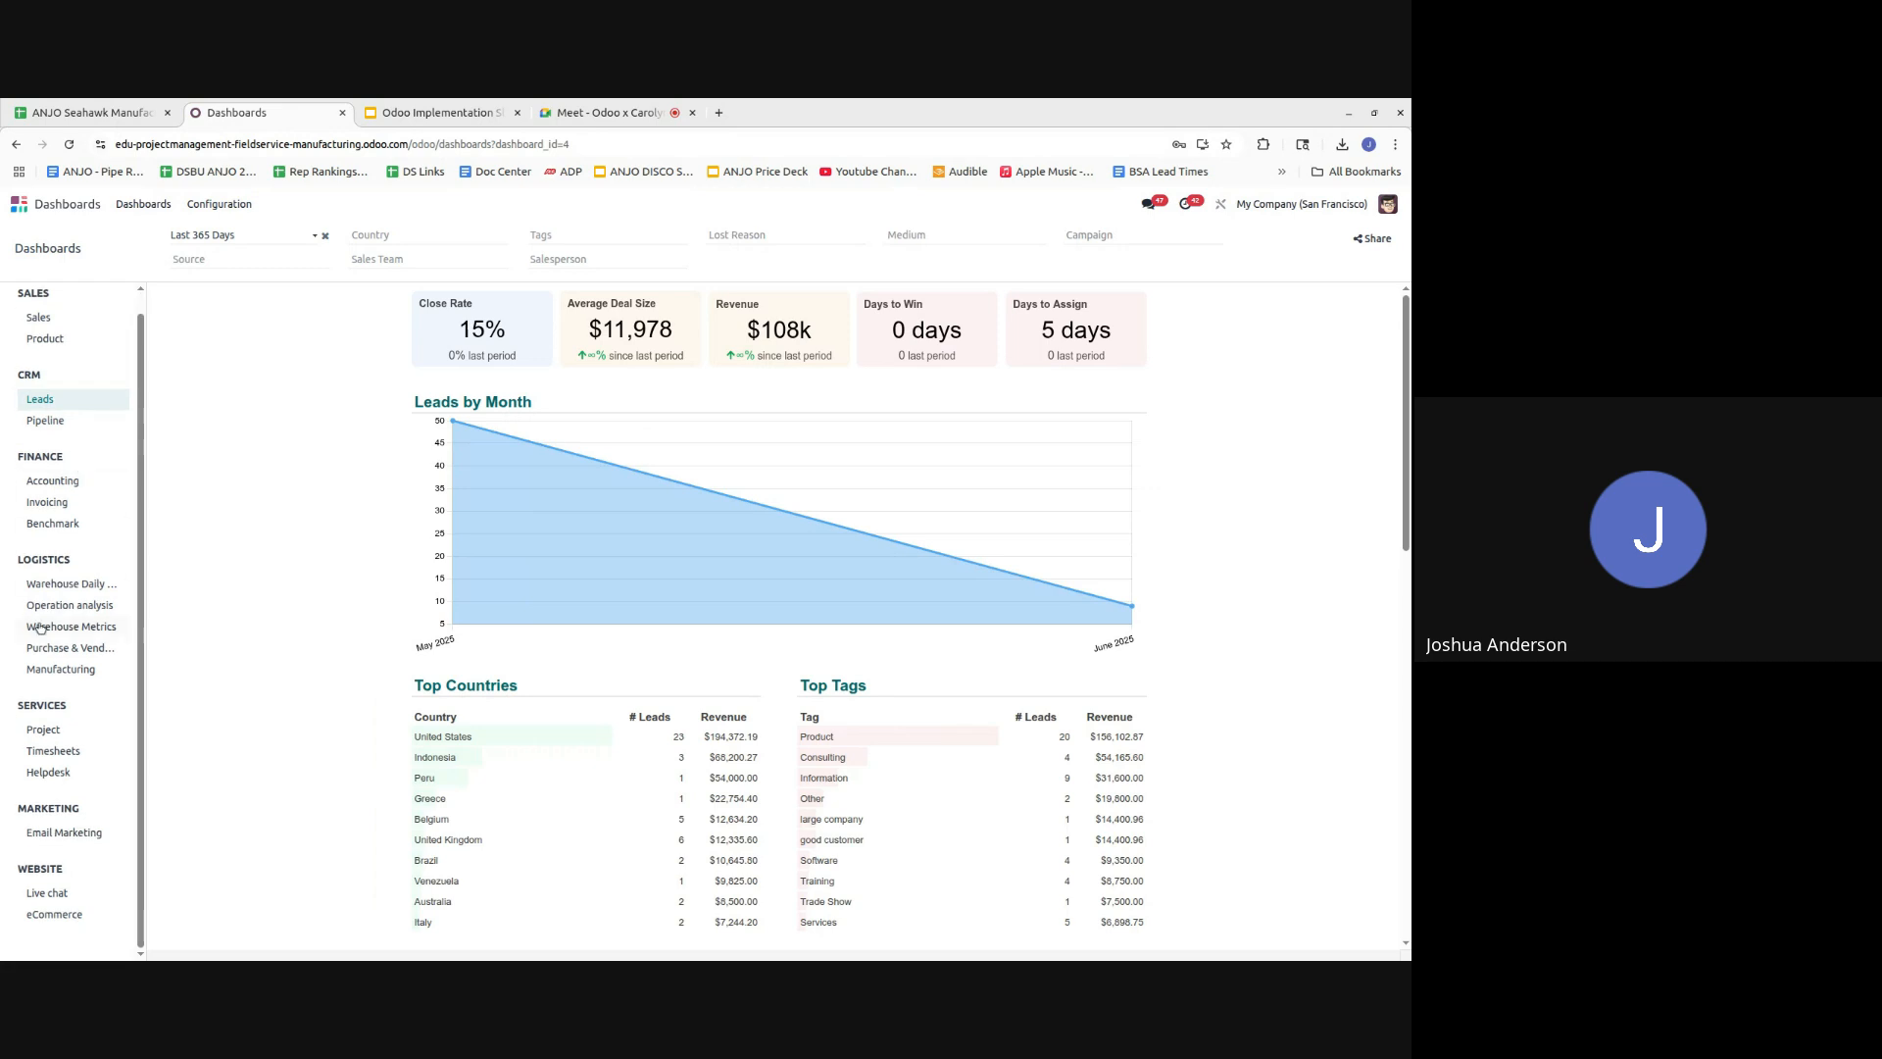
{"action": "left_click", "coordinate": [44, 729]}
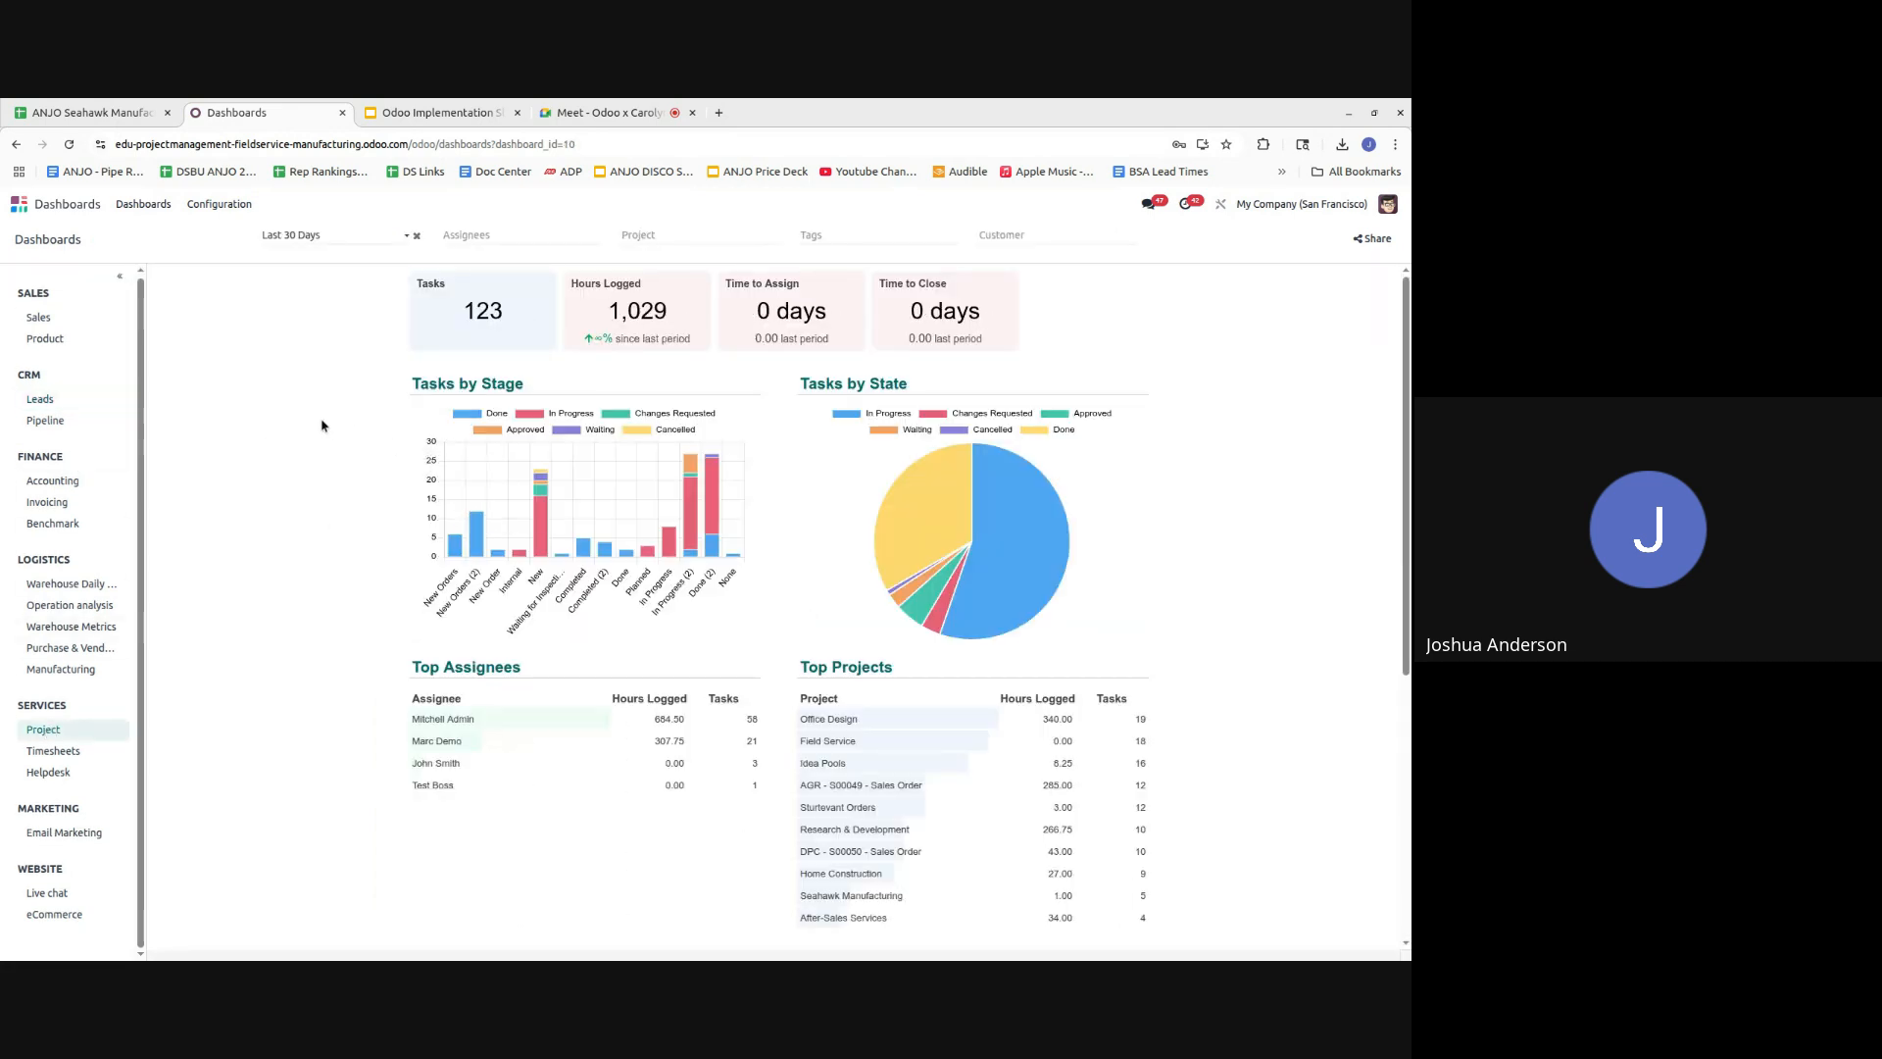
{"action": "scroll", "coordinate": [730, 686], "scroll_direction": "down", "scroll_amount": 3}
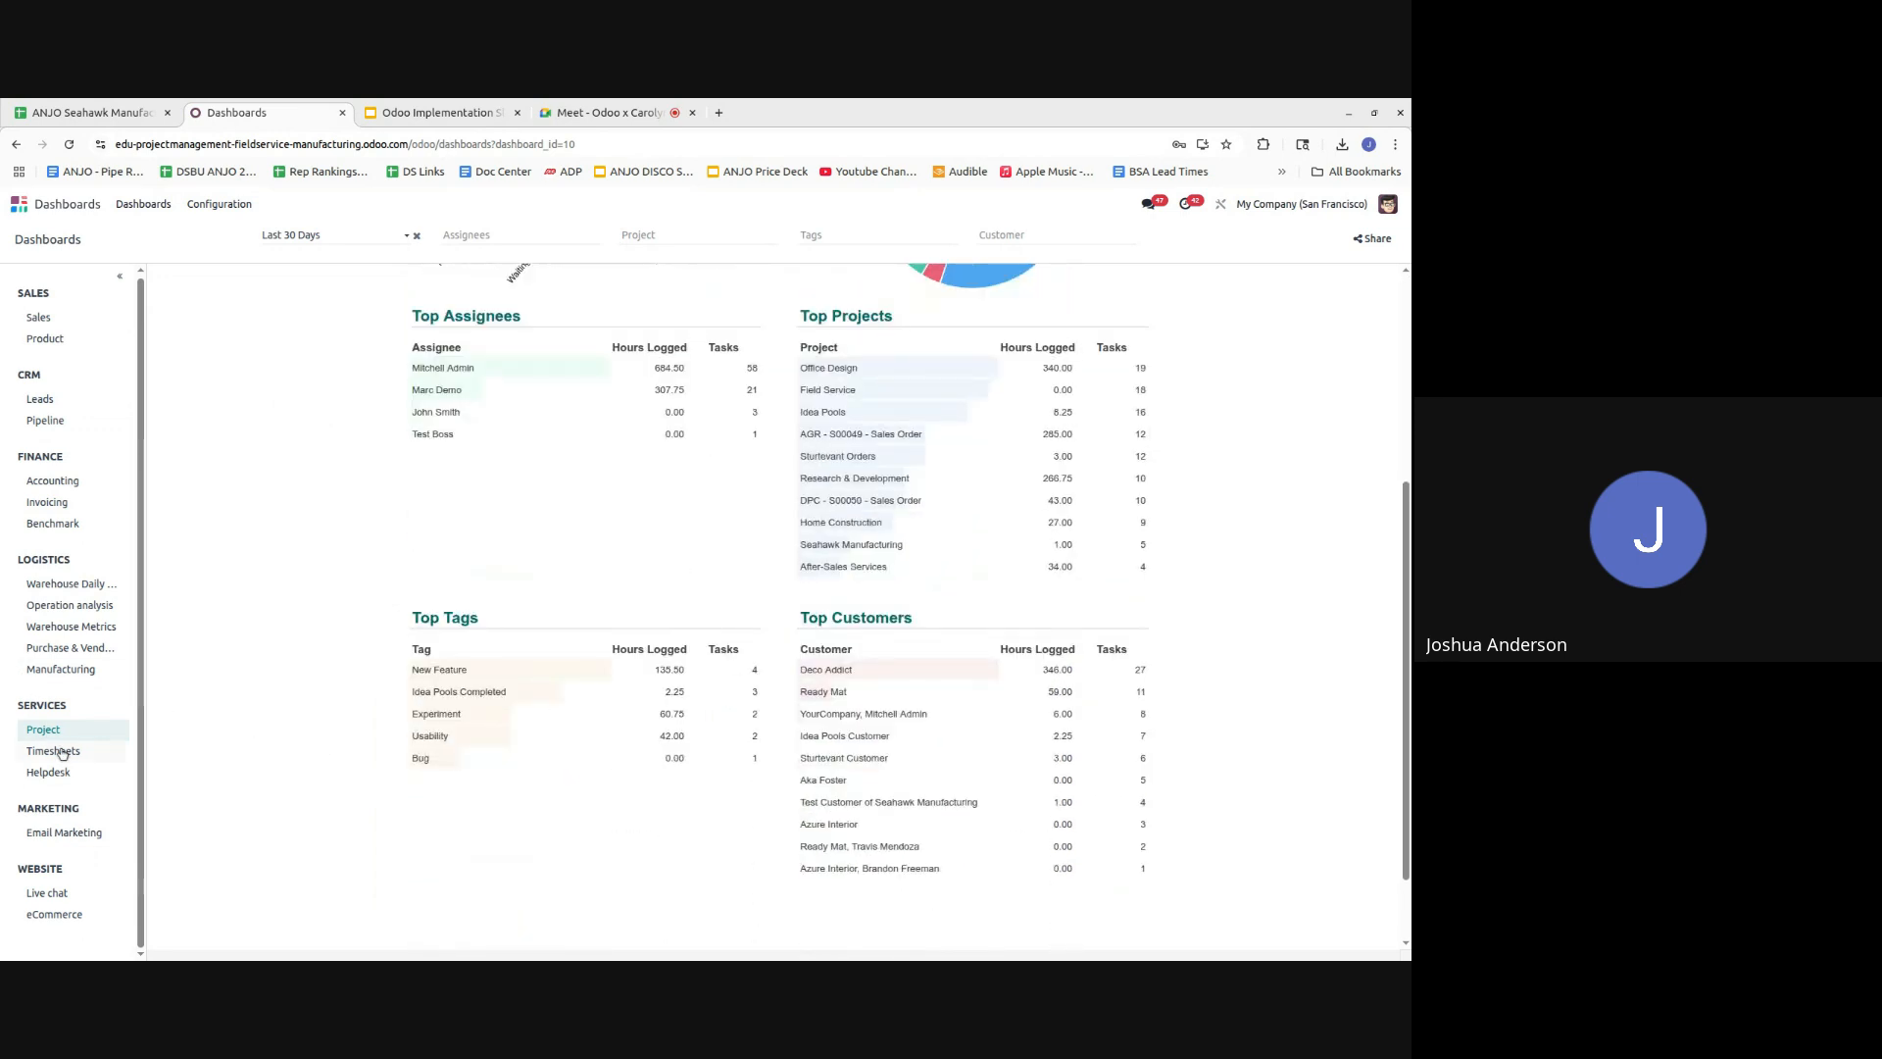
{"action": "scroll", "coordinate": [59, 735], "scroll_direction": "up", "scroll_amount": 2}
- Filter the Sales dashboard by product Seahawk Body Seal Custom Product (HSN) and customer Test Customer of Seahawk Manufacturing, and review its figures
{"action": "left_click", "coordinate": [70, 321]}
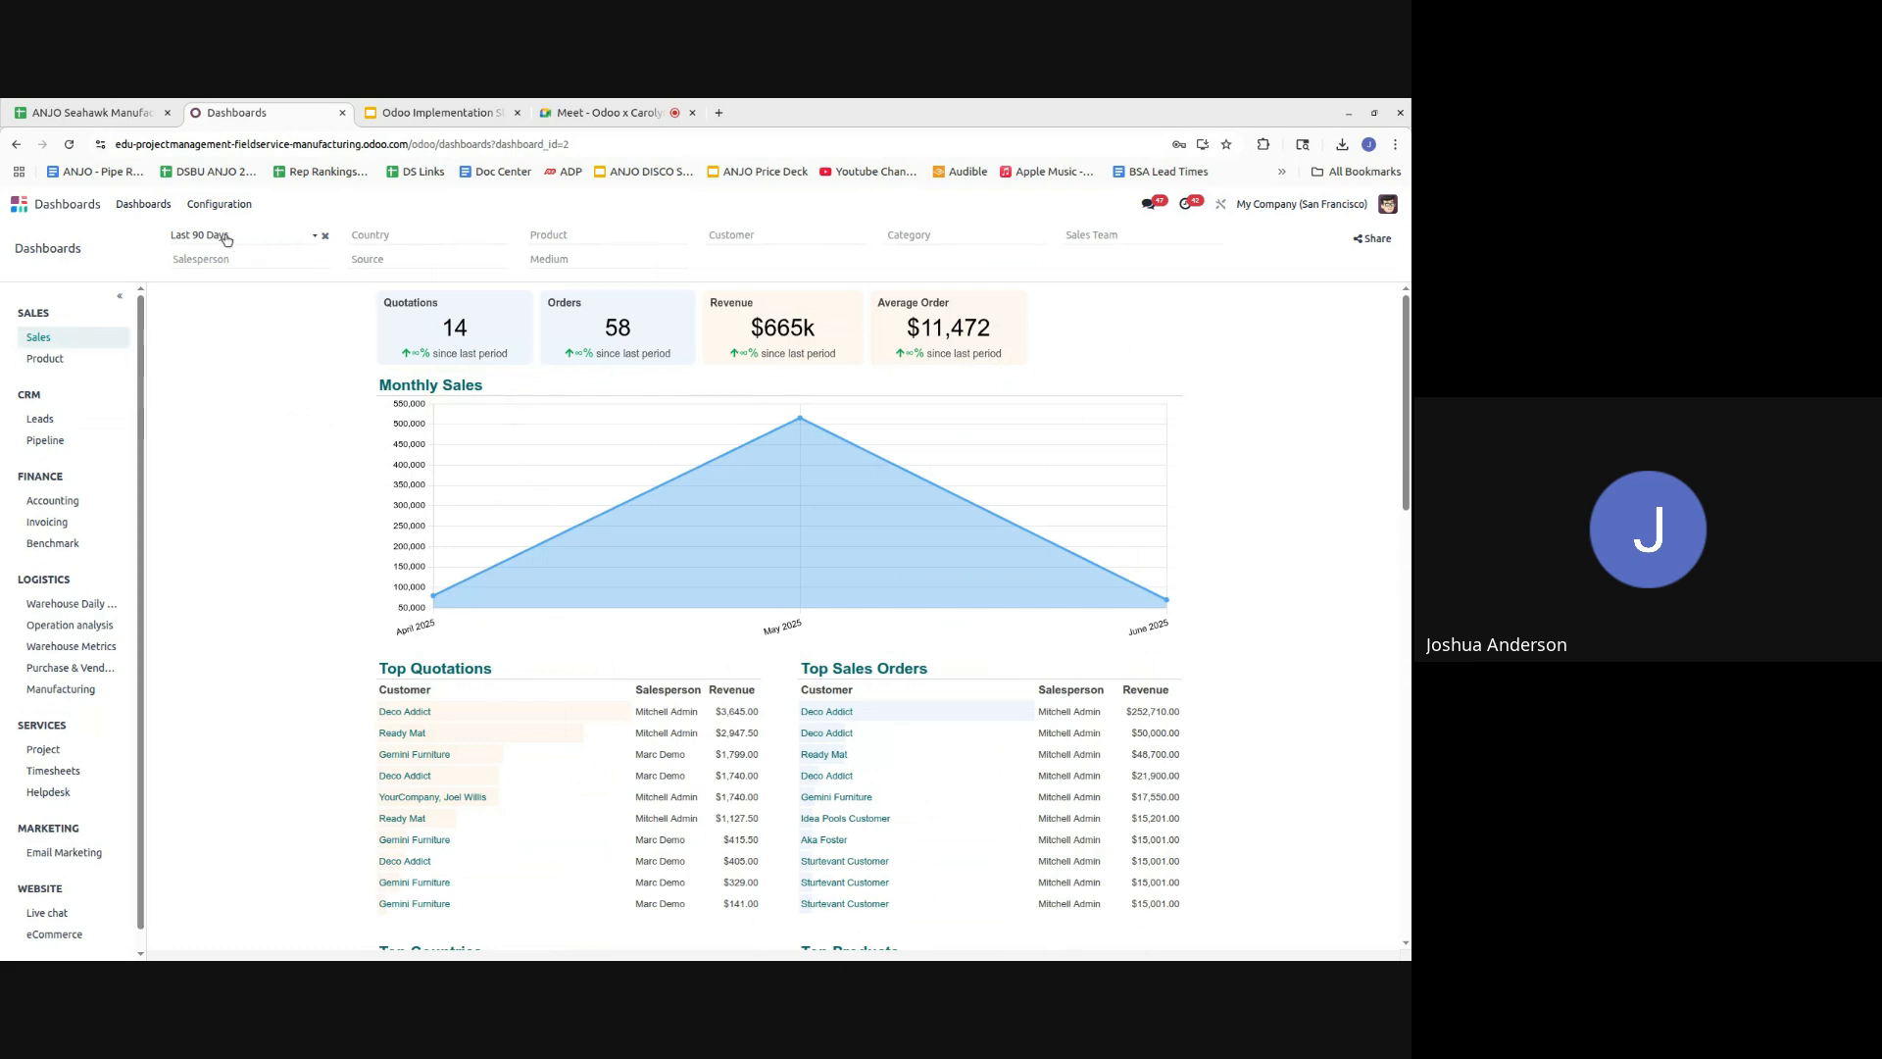
{"action": "left_click", "coordinate": [581, 238]}
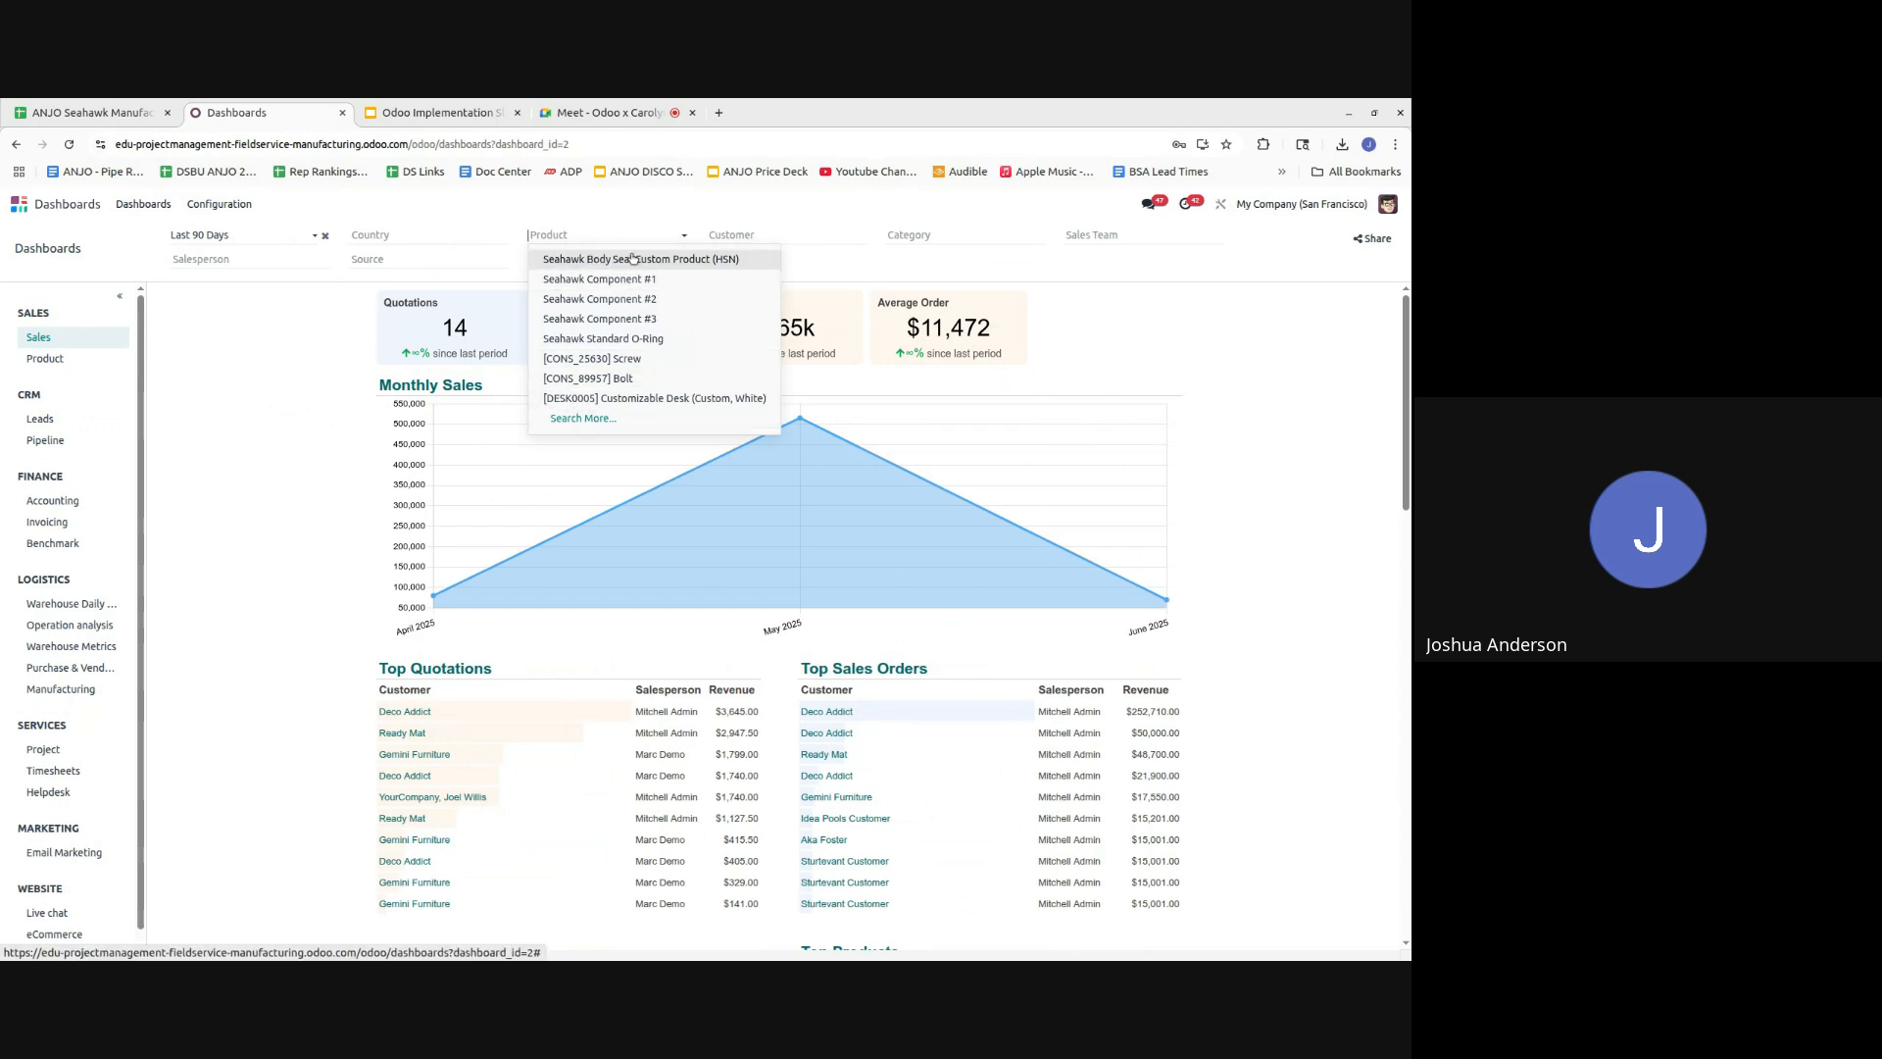
{"action": "left_click", "coordinate": [636, 261]}
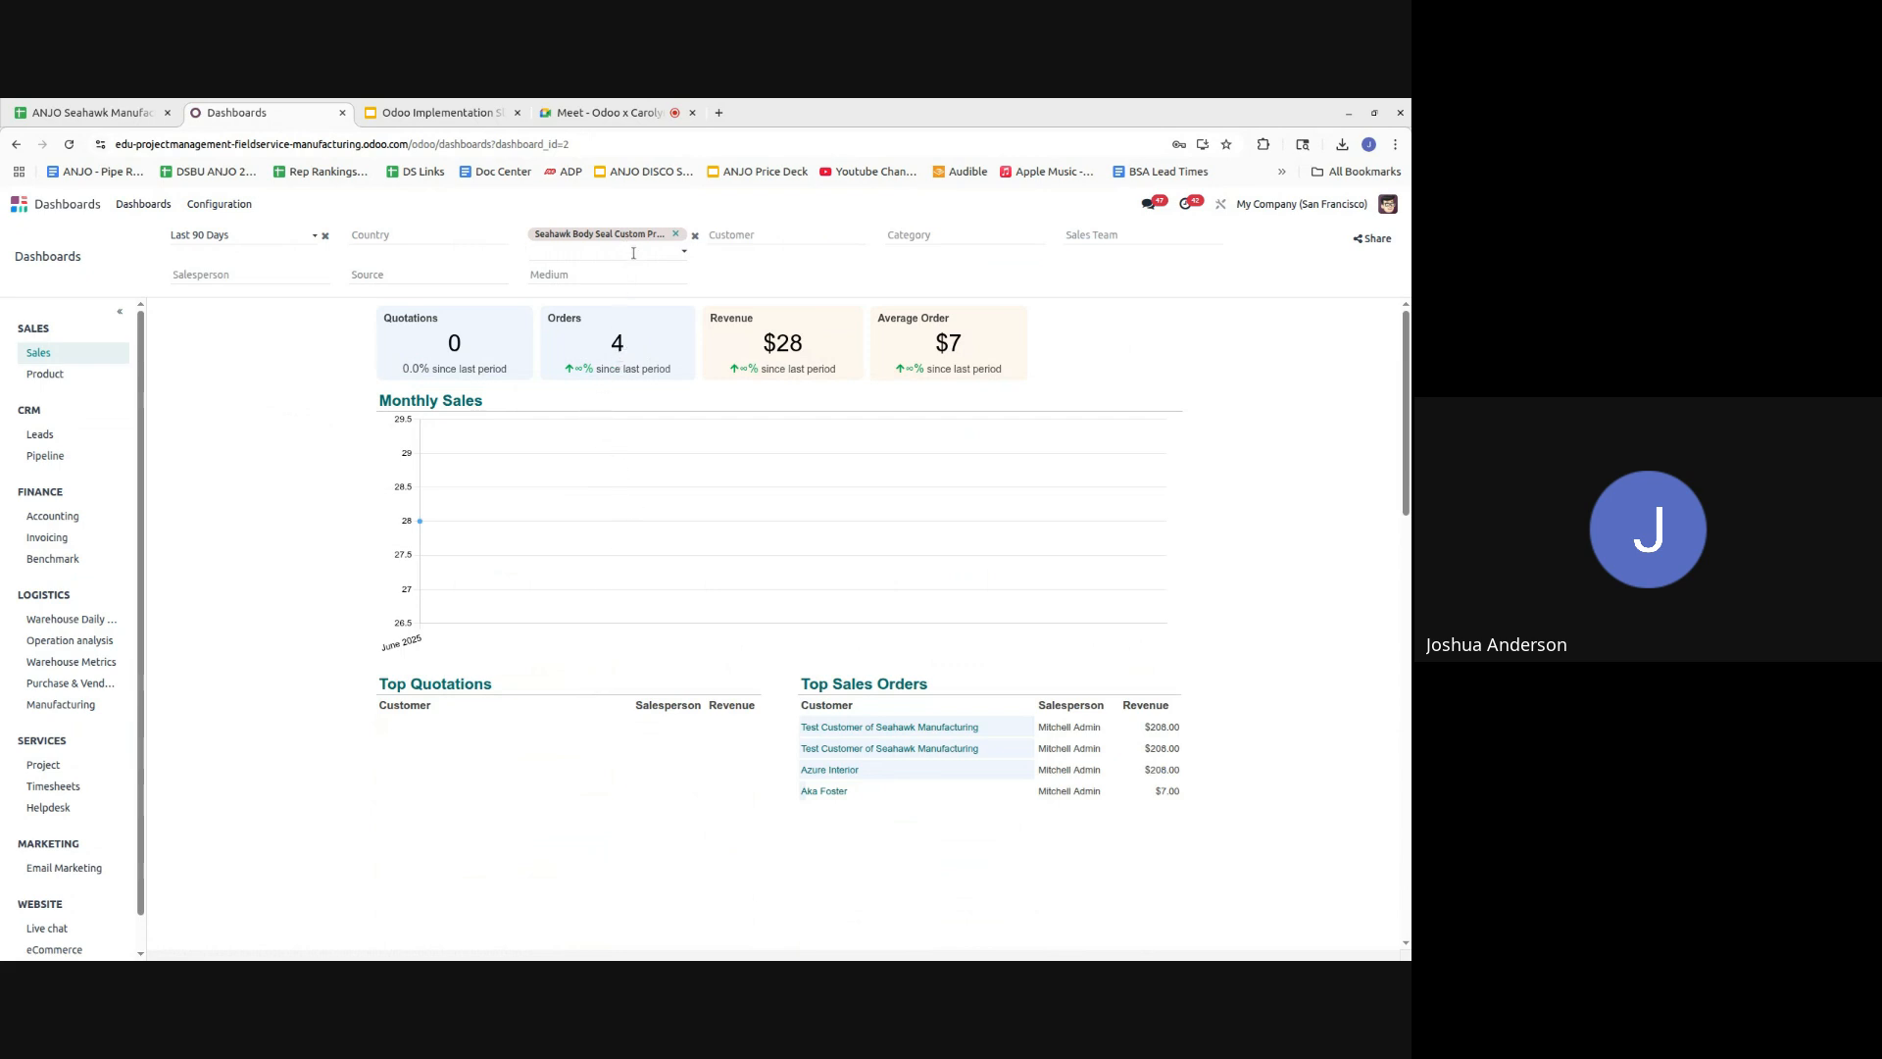
{"action": "left_click", "coordinate": [730, 245]}
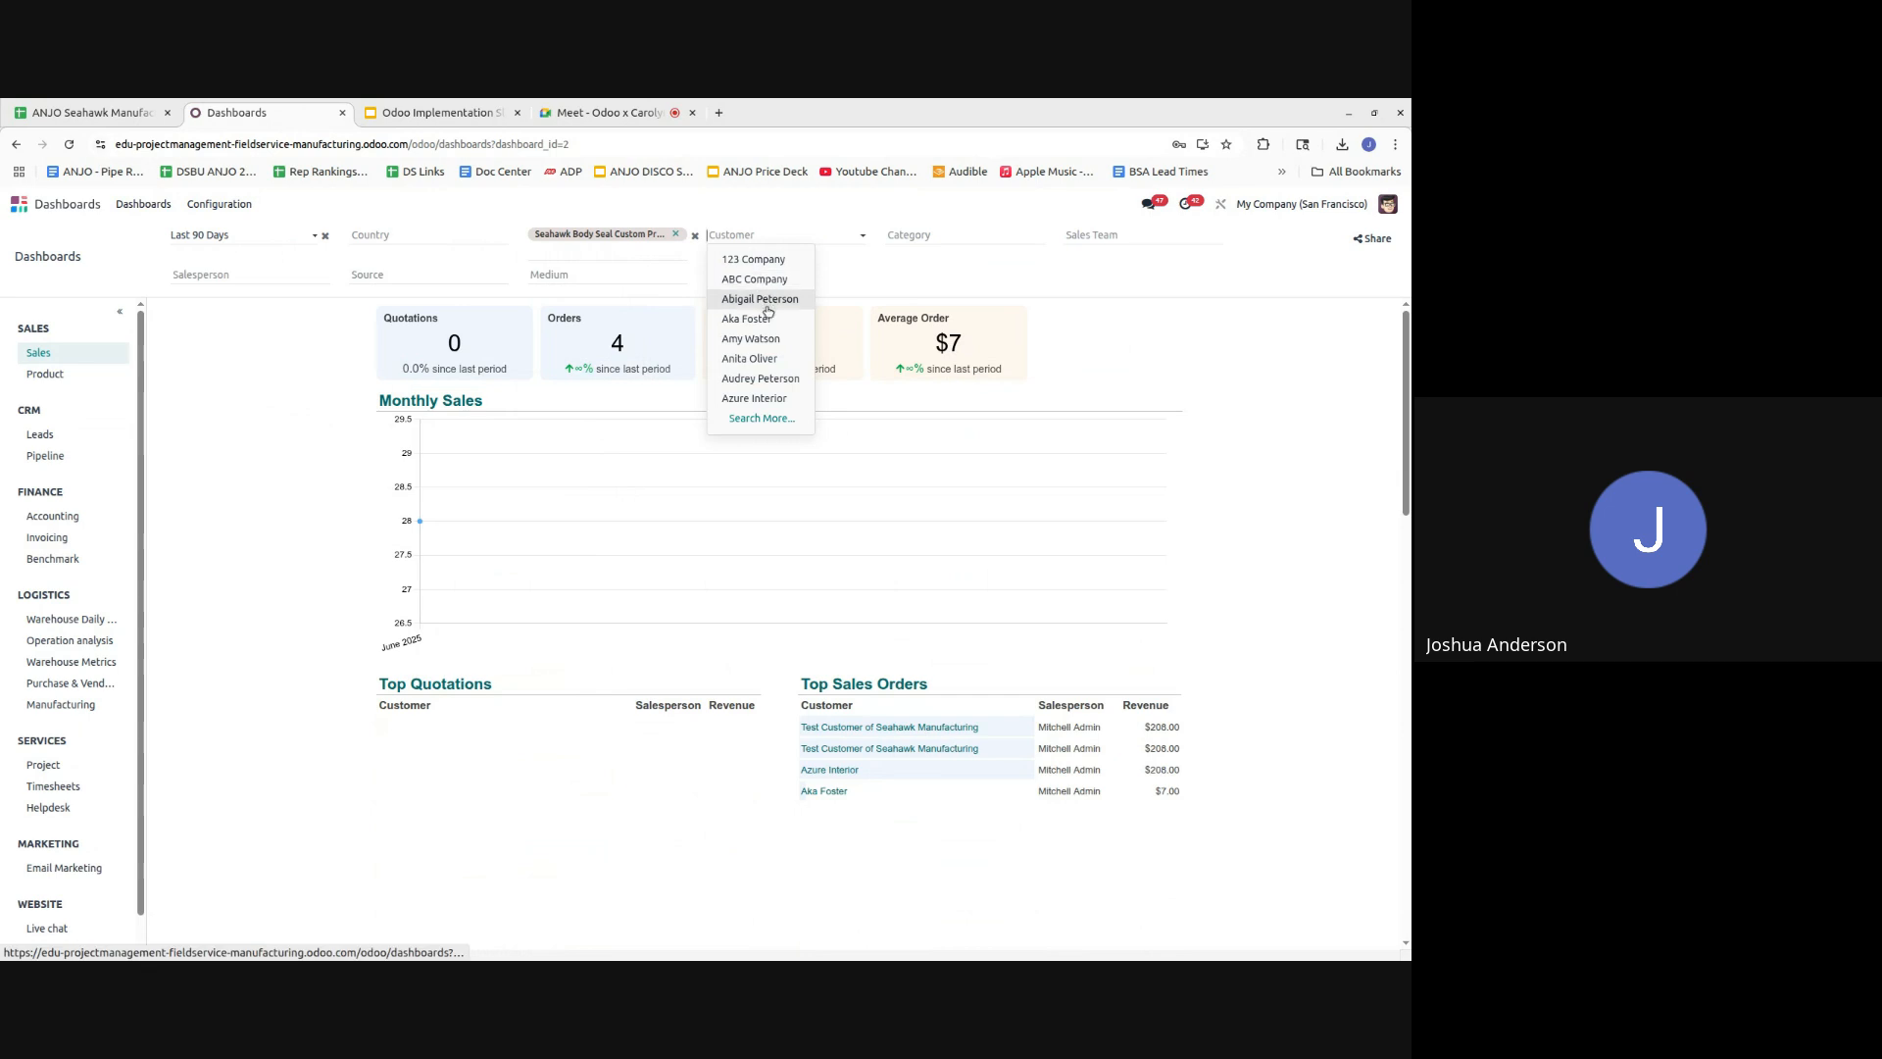
{"action": "type", "text": "test"}
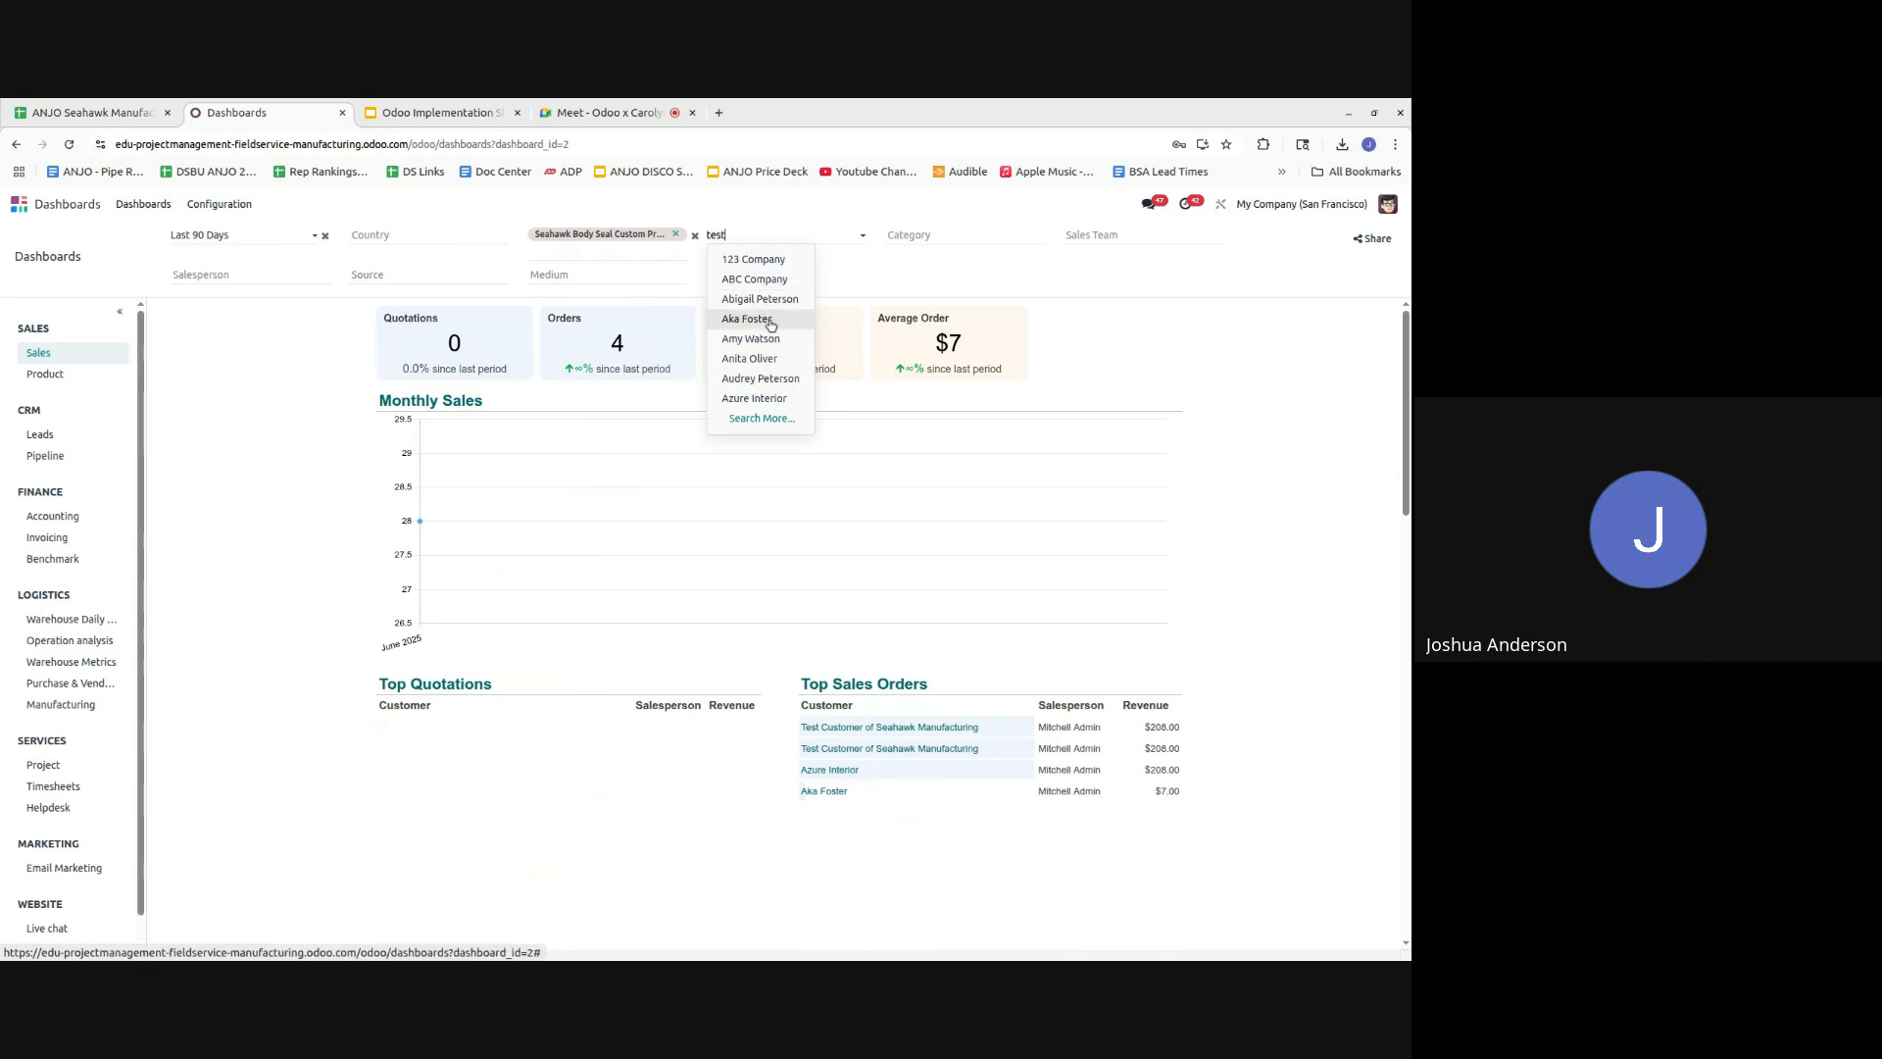
{"action": "left_click", "coordinate": [784, 360]}
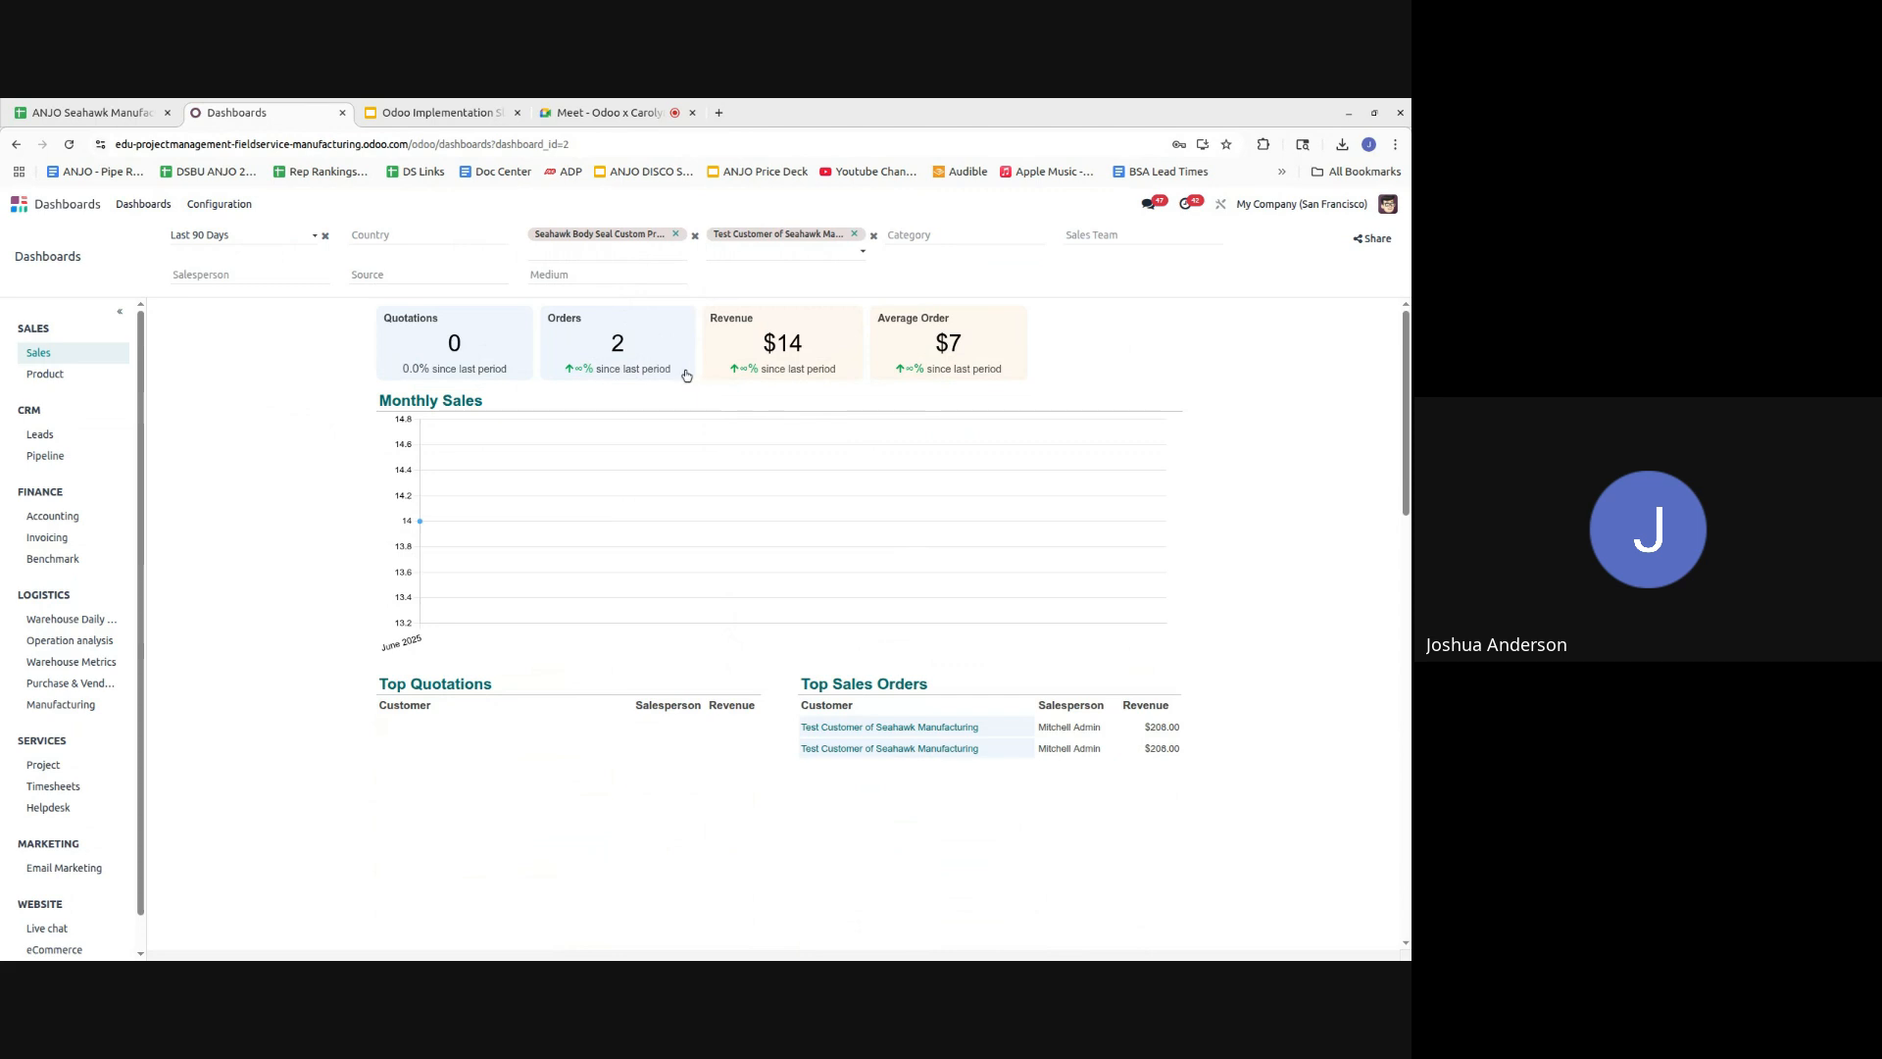
{"action": "scroll", "coordinate": [911, 737], "scroll_direction": "down", "scroll_amount": 3}
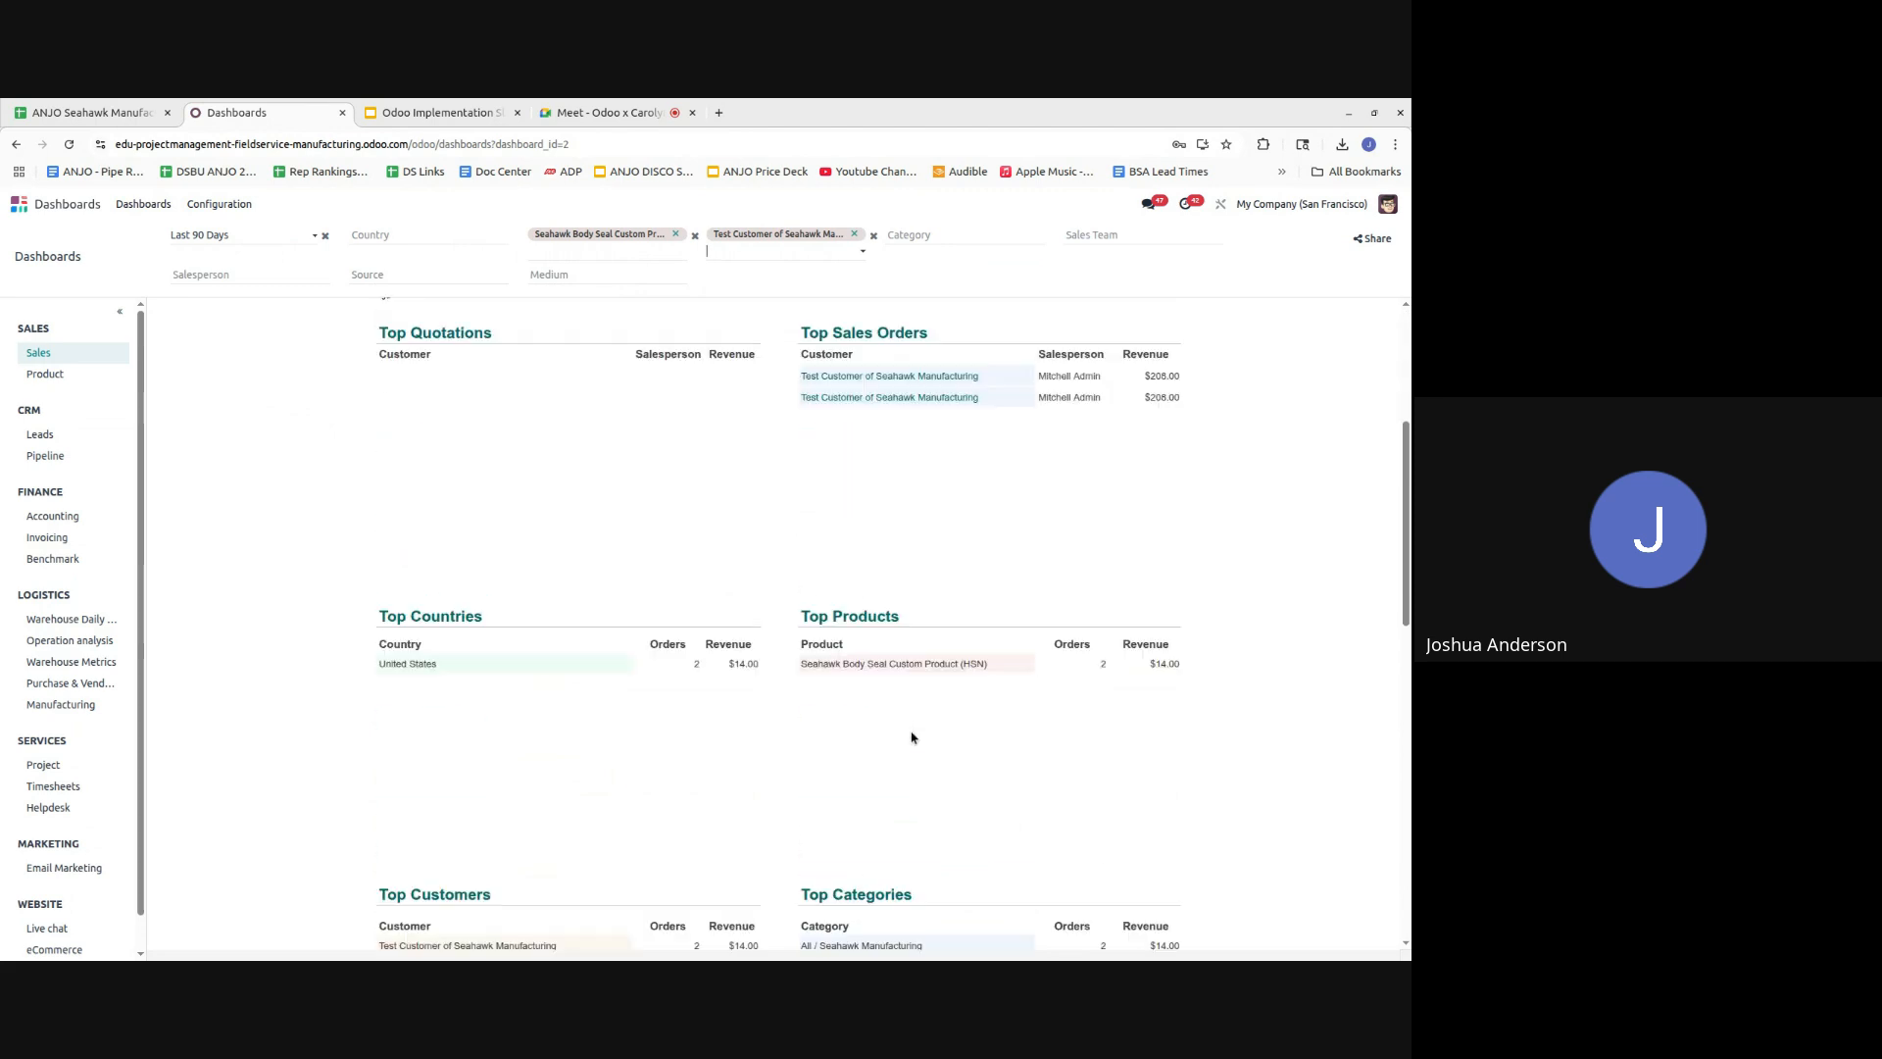
{"action": "scroll", "coordinate": [912, 737], "scroll_direction": "up", "scroll_amount": 3}
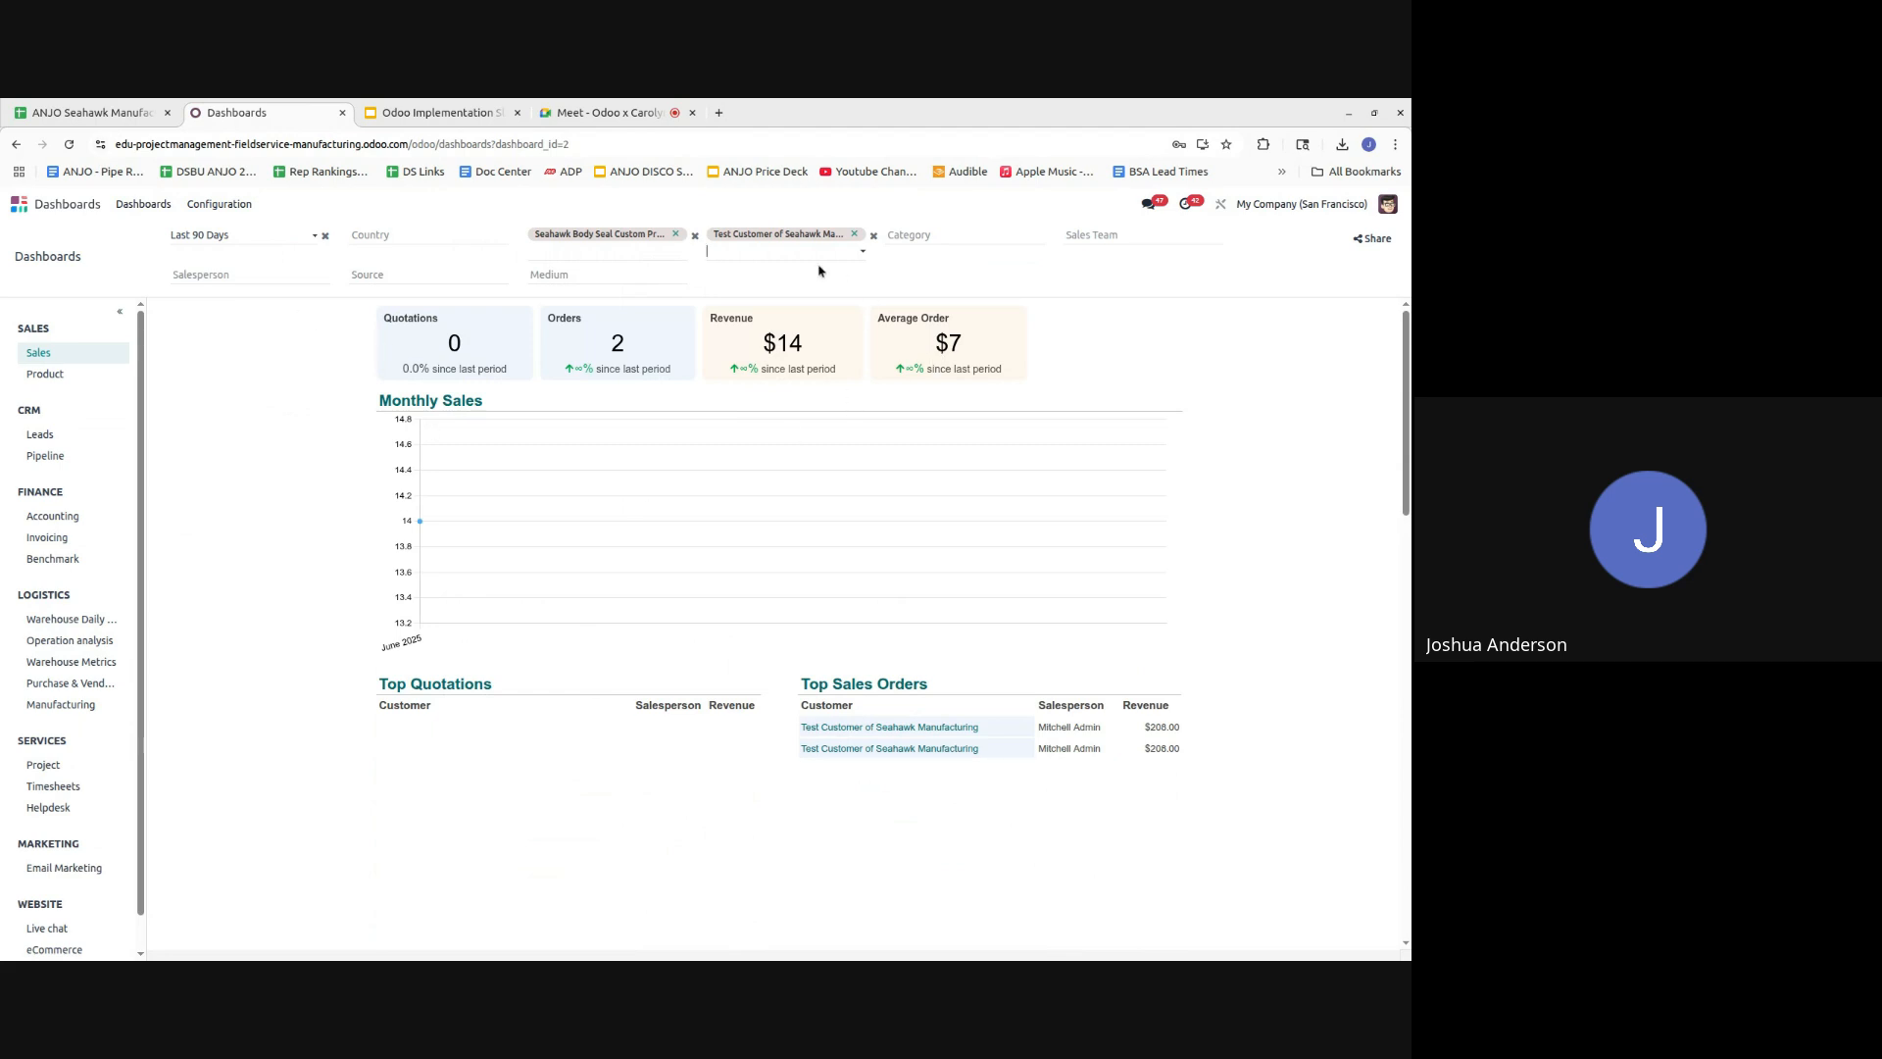
{"action": "scroll", "coordinate": [843, 540], "scroll_direction": "down", "scroll_amount": 3}
{"action": "scroll", "coordinate": [806, 521], "scroll_direction": "down", "scroll_amount": 7}
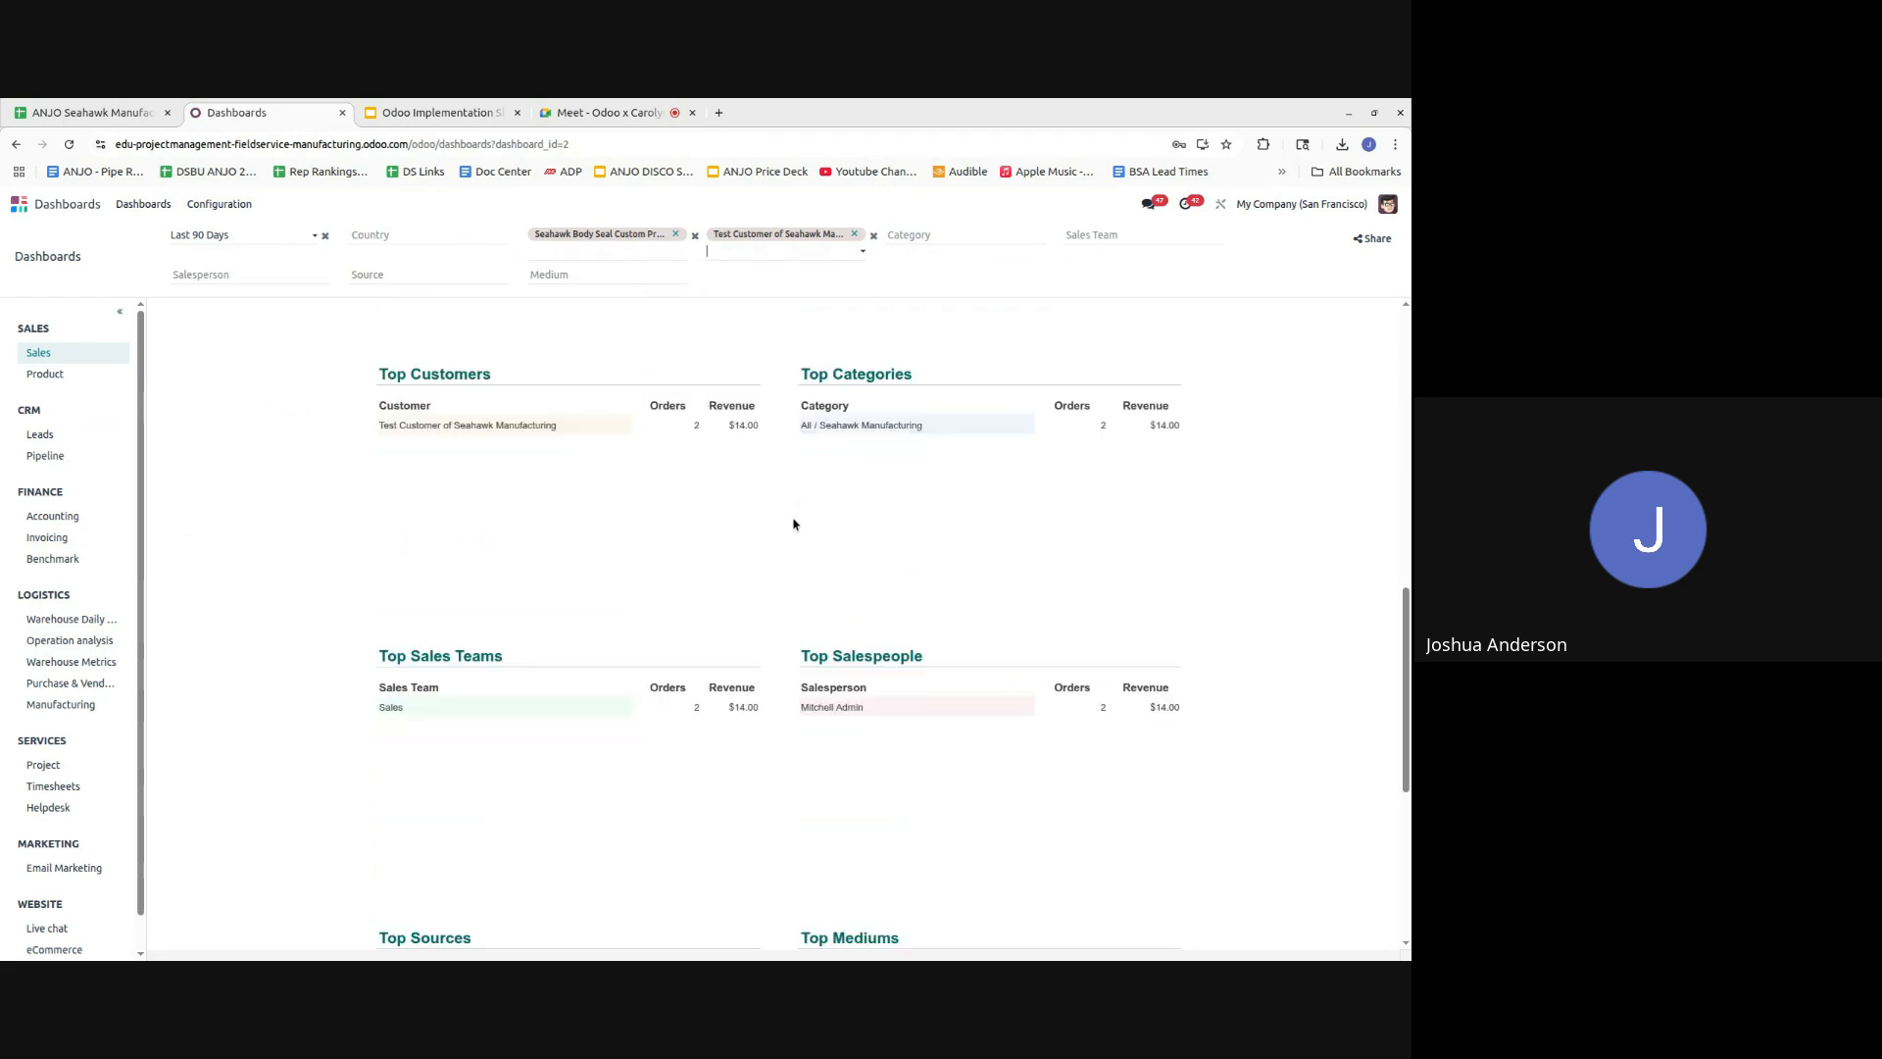
{"action": "scroll", "coordinate": [795, 525], "scroll_direction": "up", "scroll_amount": 5}
{"action": "scroll", "coordinate": [824, 483], "scroll_direction": "up", "scroll_amount": 5}
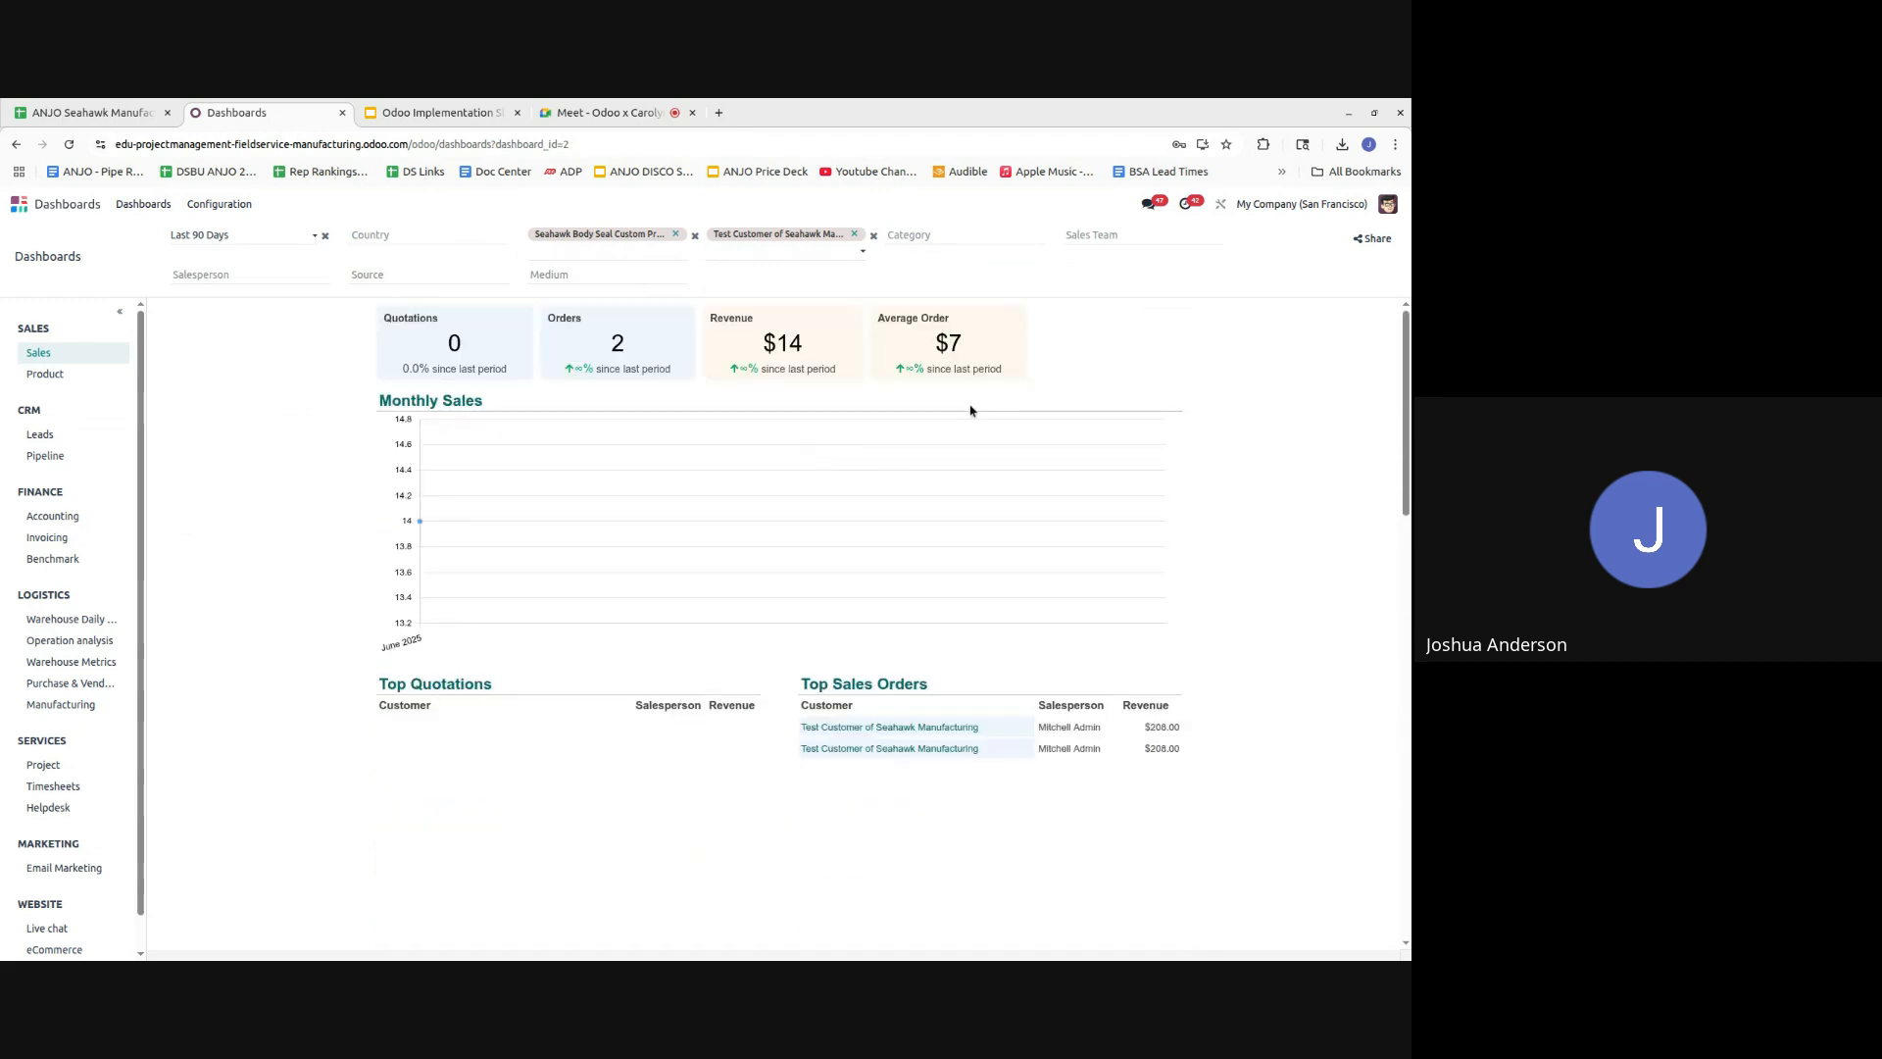
- Share the filtered Sales dashboard as a frozen version, copy its link, and check the shared page in a separate browser tab before closing it
{"action": "left_click", "coordinate": [1371, 238]}
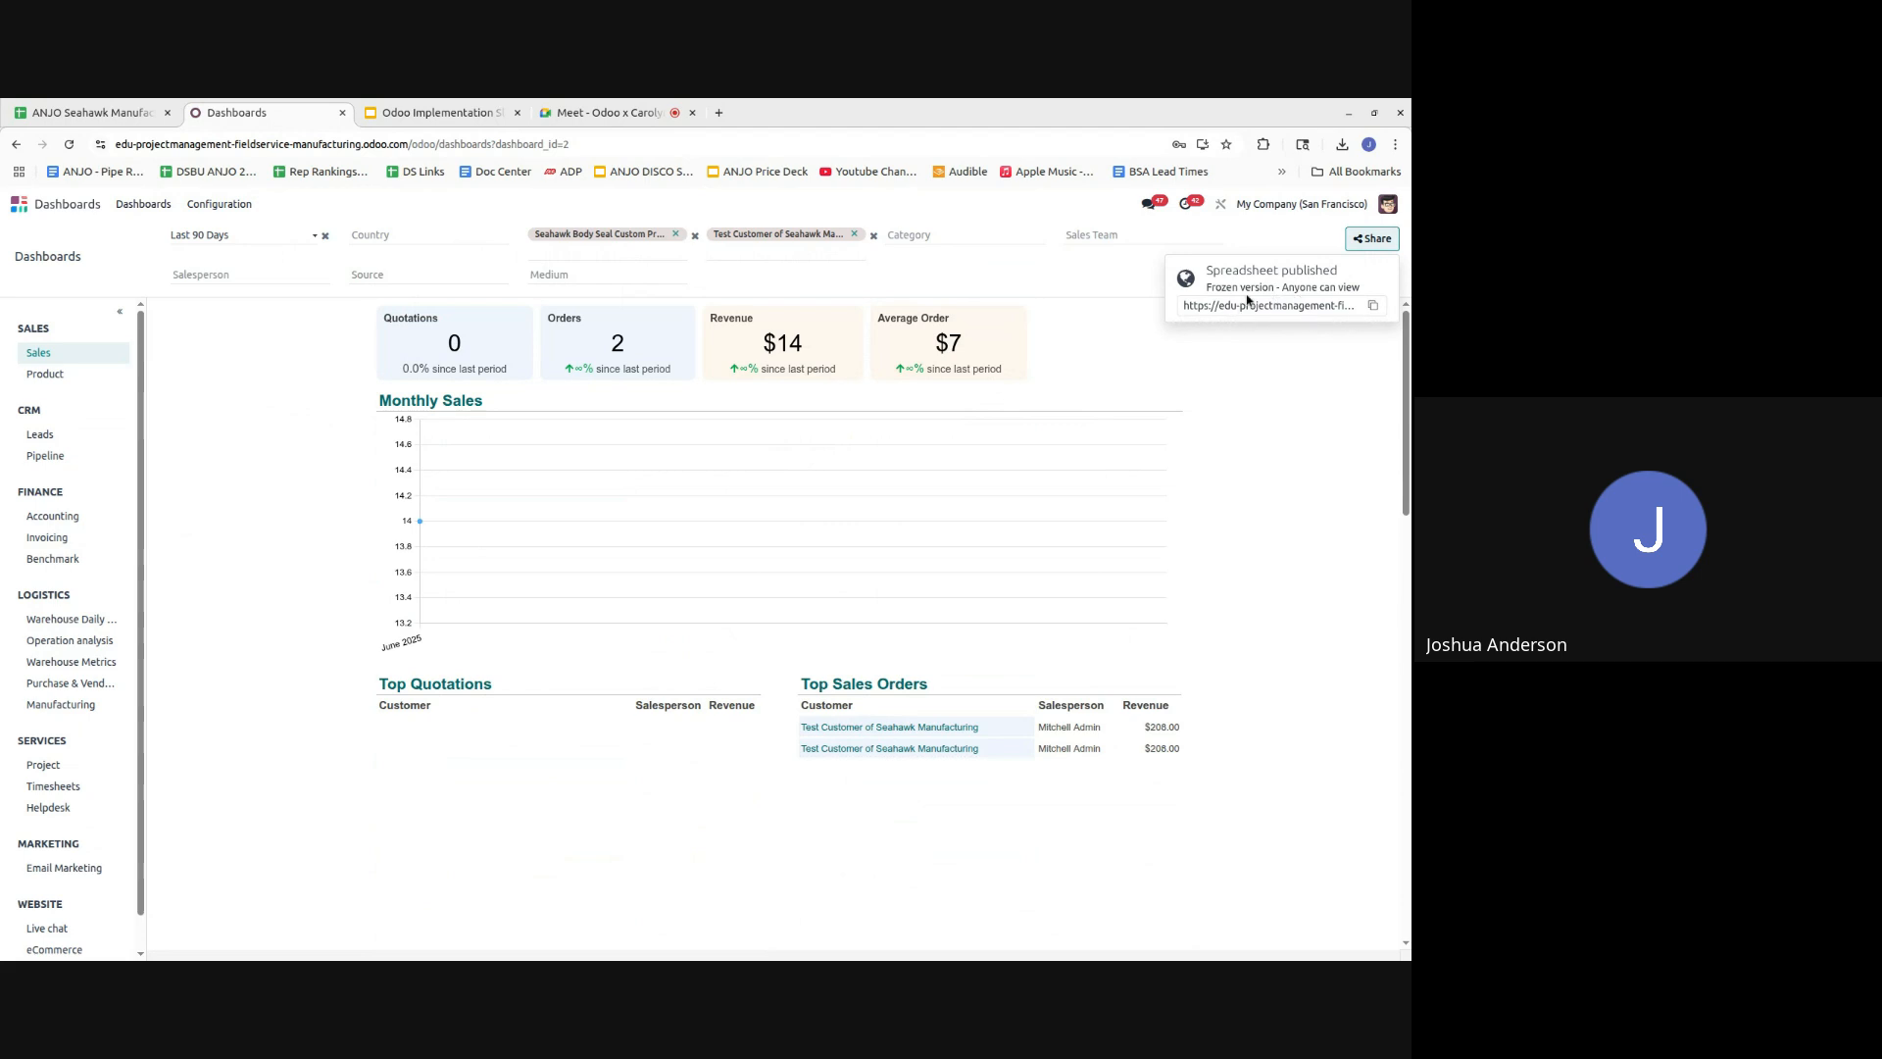
{"action": "left_click", "coordinate": [1373, 304]}
{"action": "left_click", "coordinate": [722, 114]}
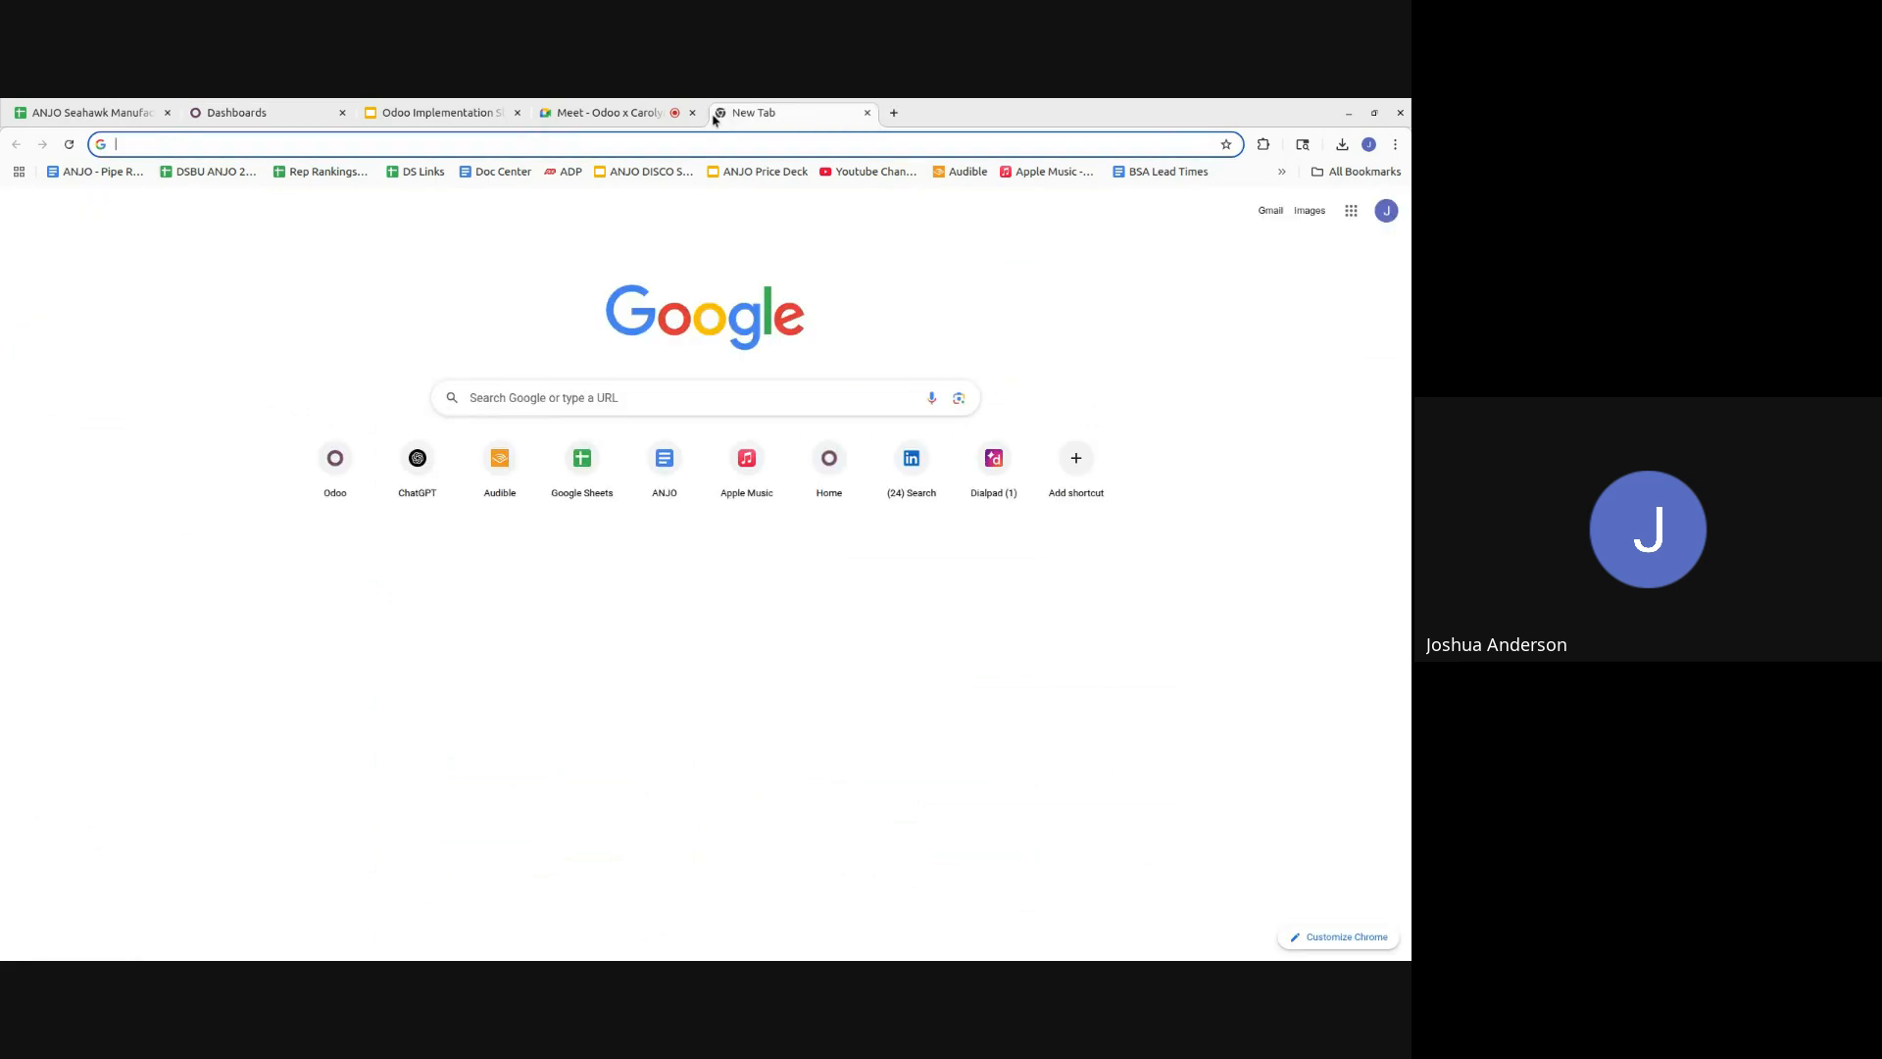
{"action": "key", "text": "ctrl+v"}
{"action": "key", "text": "Return"}
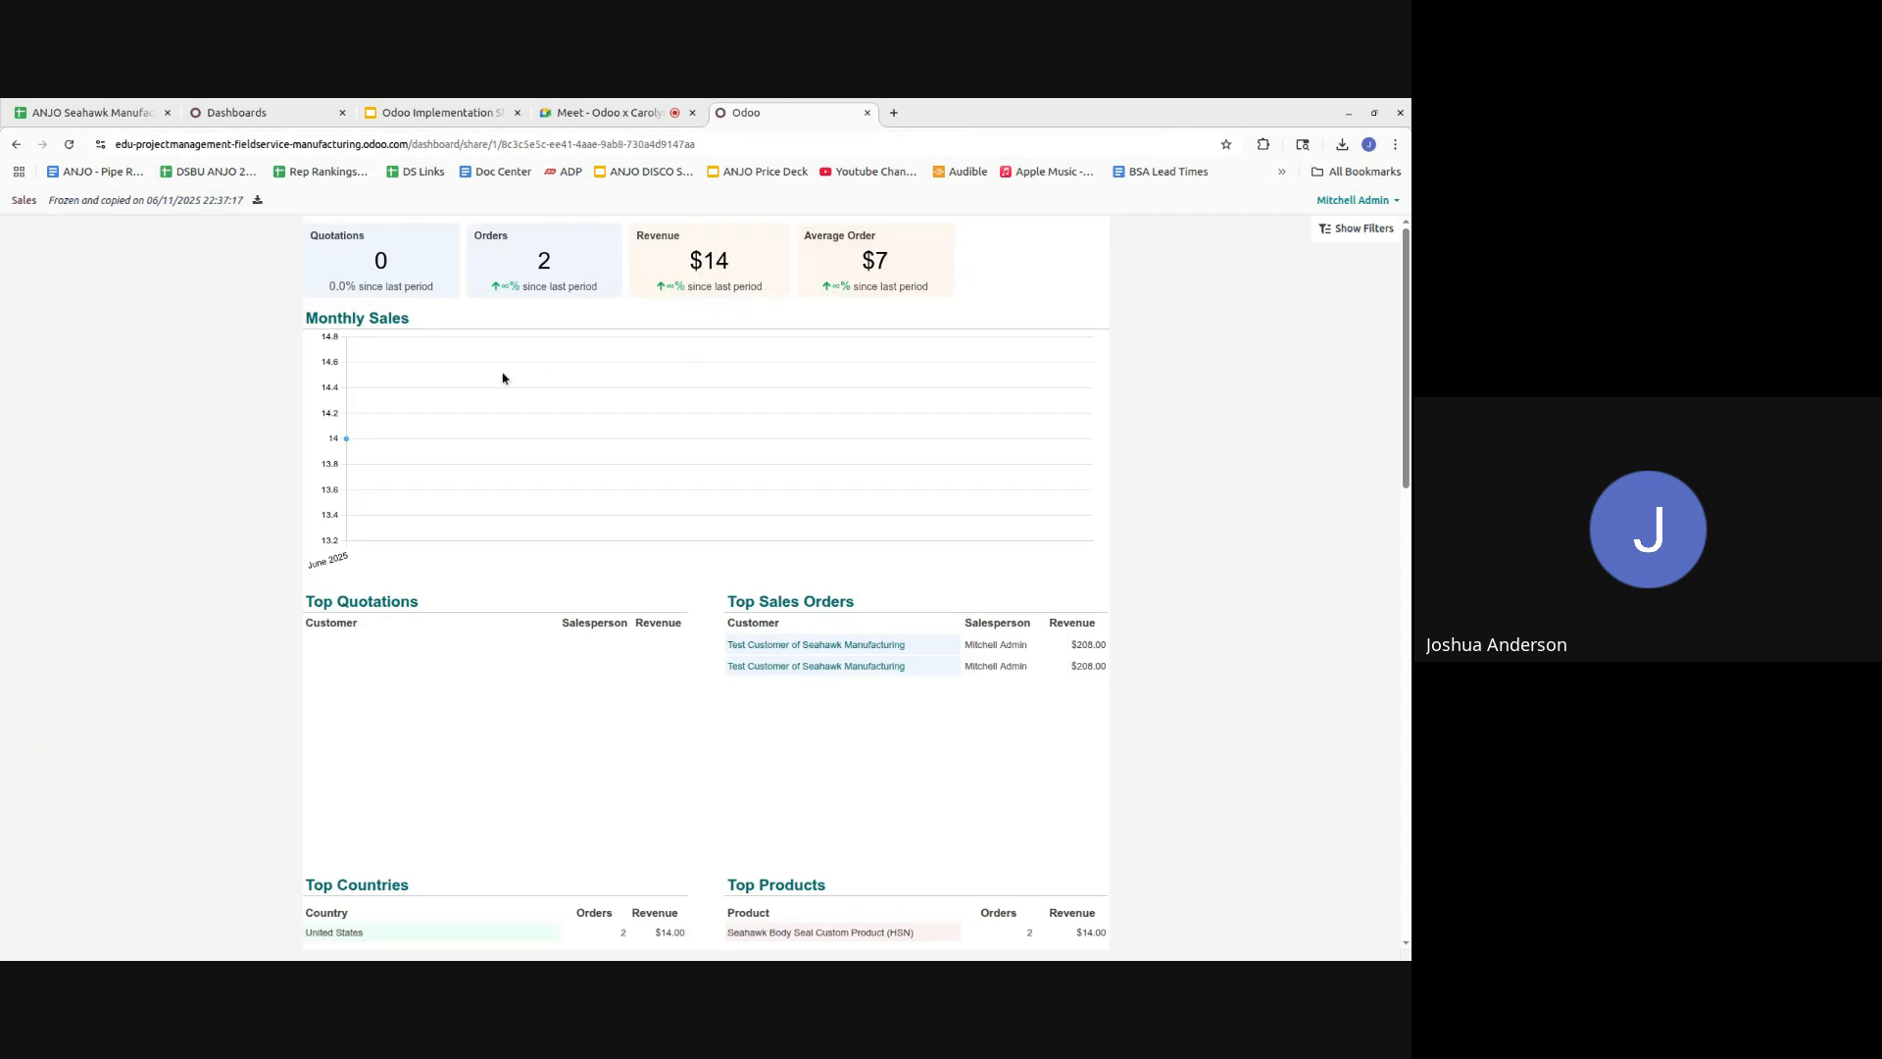
{"action": "scroll", "coordinate": [303, 479], "scroll_direction": "down", "scroll_amount": 3}
{"action": "scroll", "coordinate": [347, 514], "scroll_direction": "up", "scroll_amount": 3}
{"action": "left_click", "coordinate": [867, 113]}
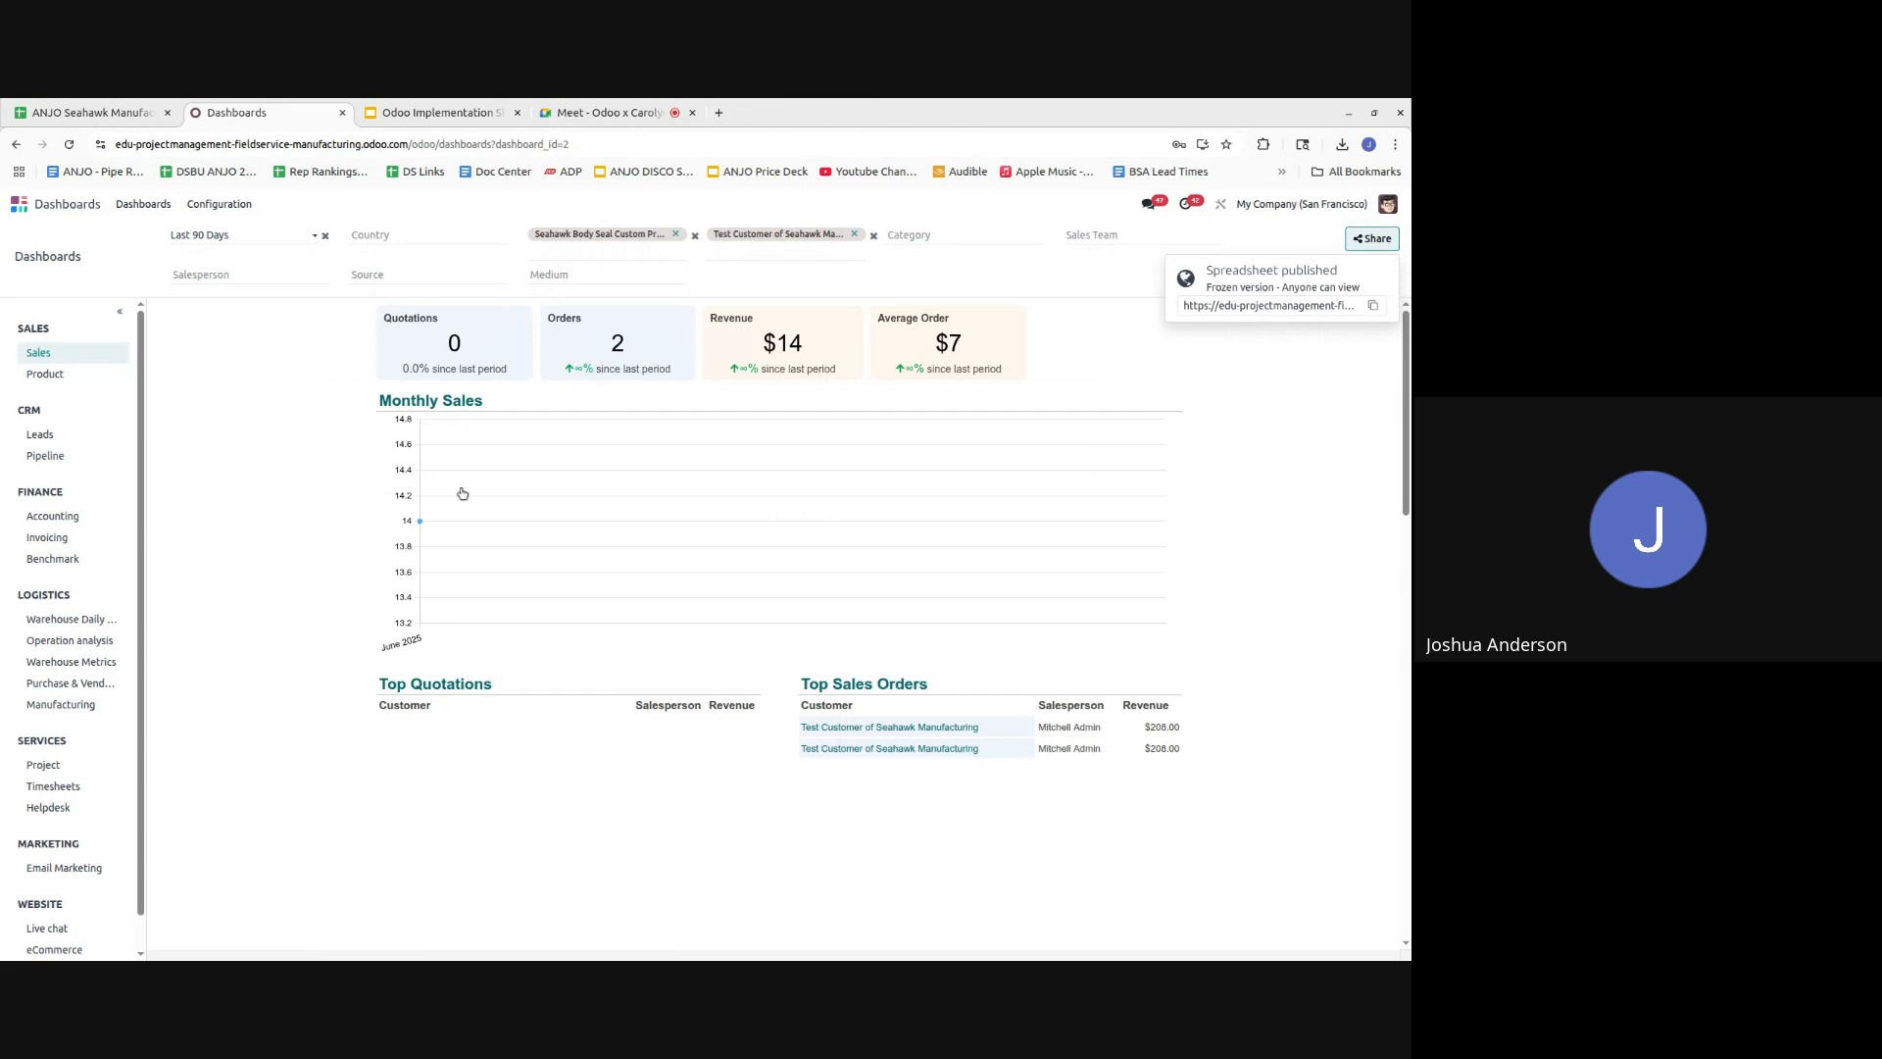
- Return to the Odoo home screen, and switch to the Seahawk Manufacturing Demo Meeting Agenda spreadsheet and on to the Google Meet call
{"action": "left_click", "coordinate": [20, 205]}
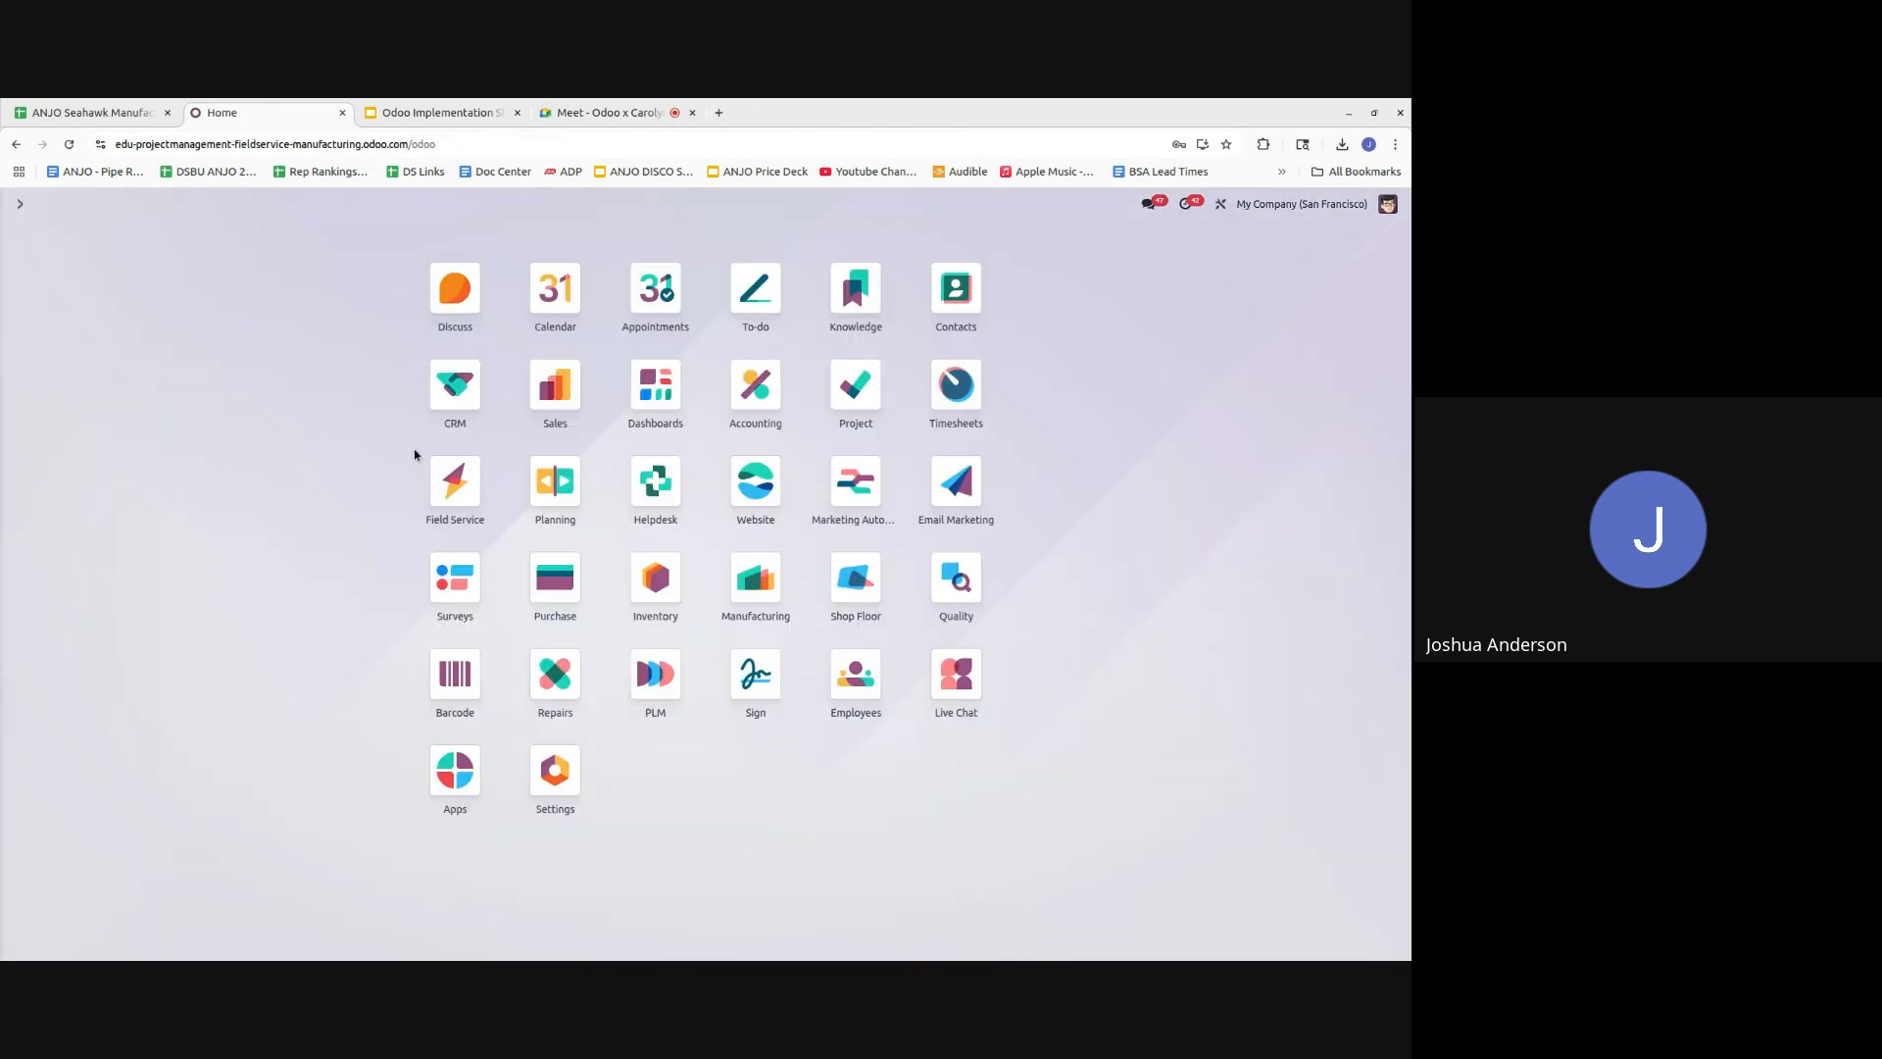
{"action": "left_click", "coordinate": [103, 115]}
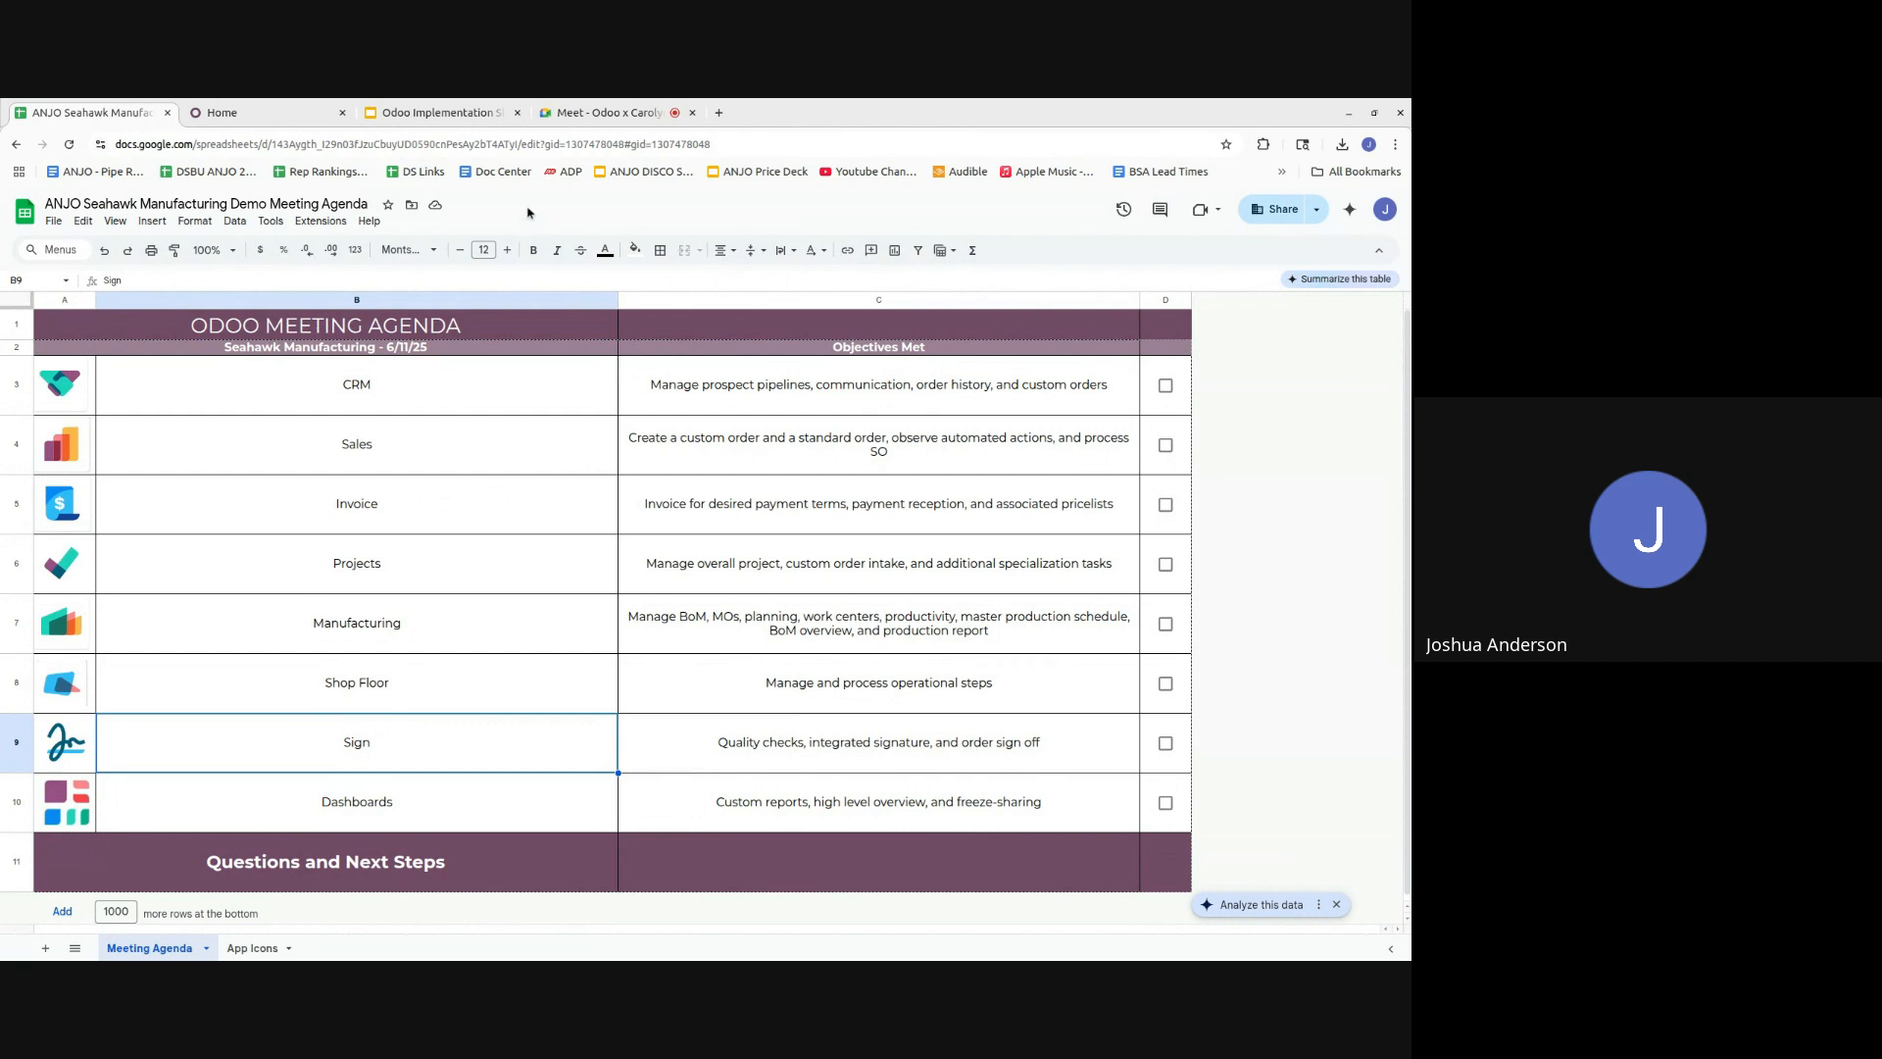
{"action": "left_click", "coordinate": [600, 116]}
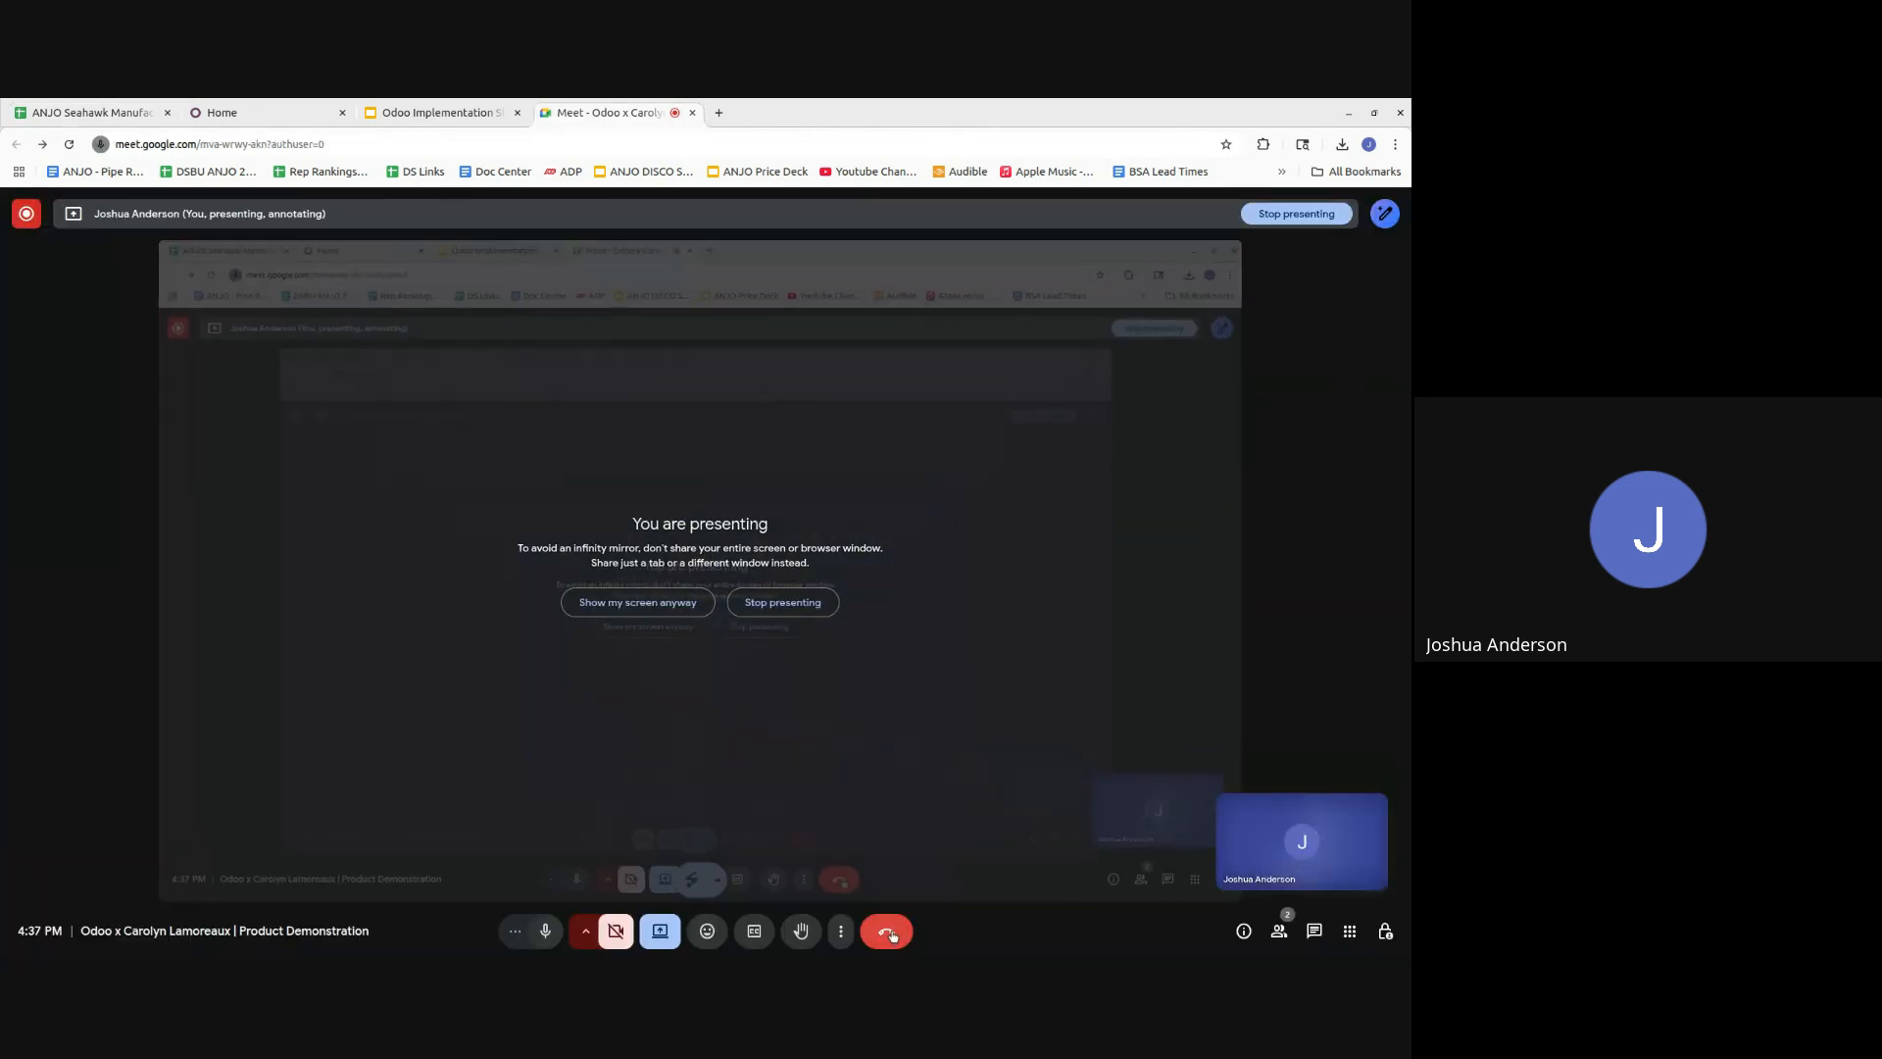